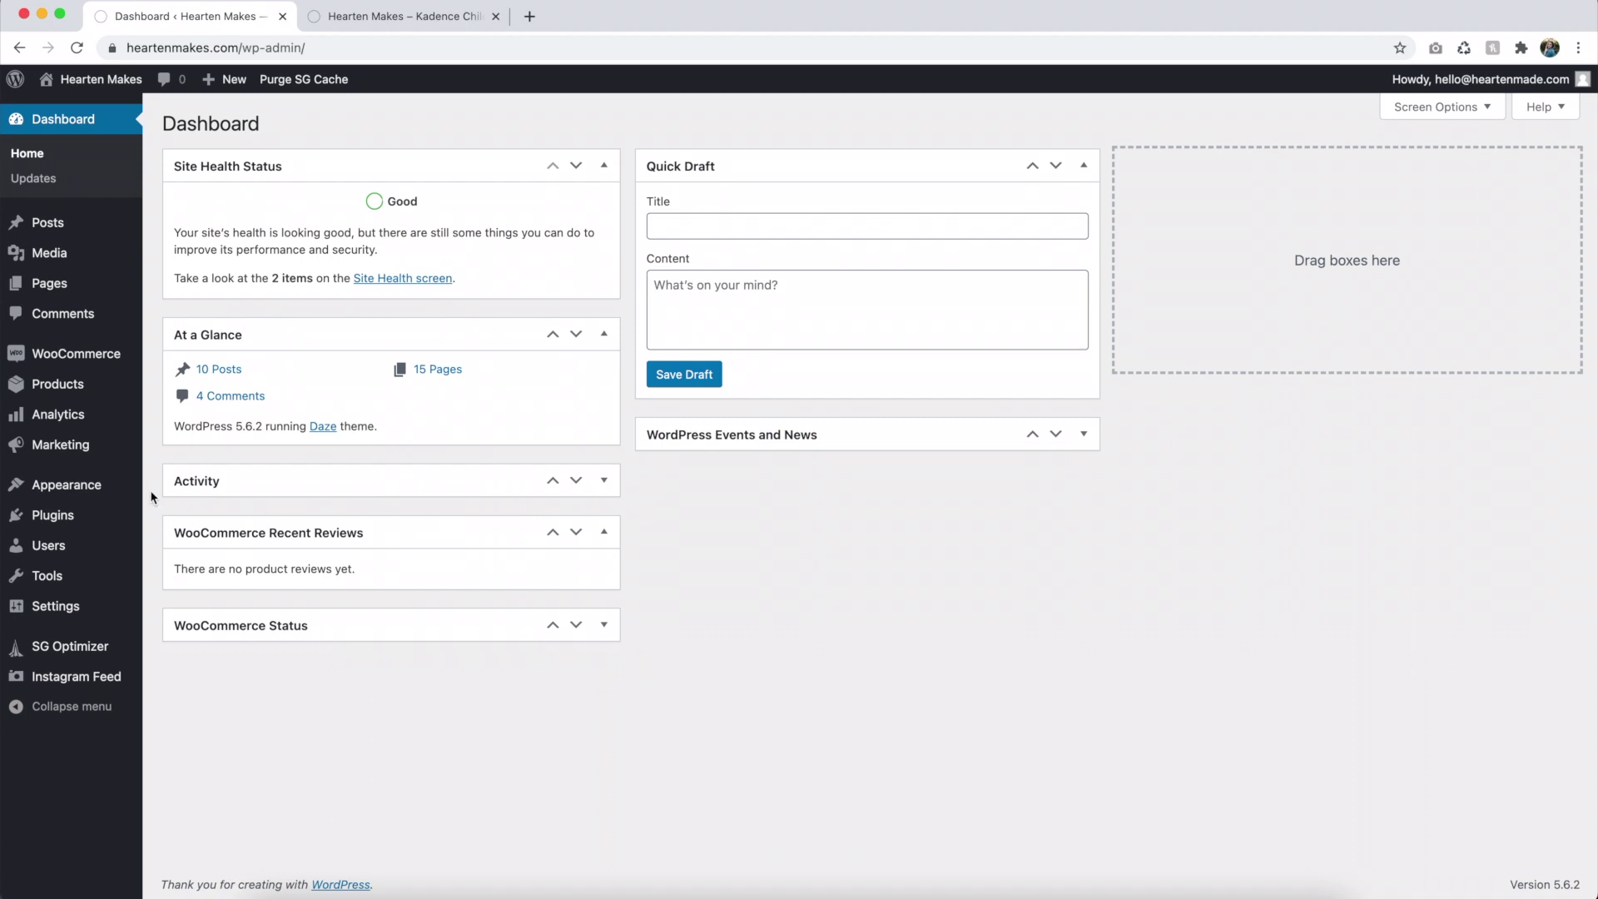
Open the theme Customizer for the Hearten Makes site.
mouse_move(103, 493)
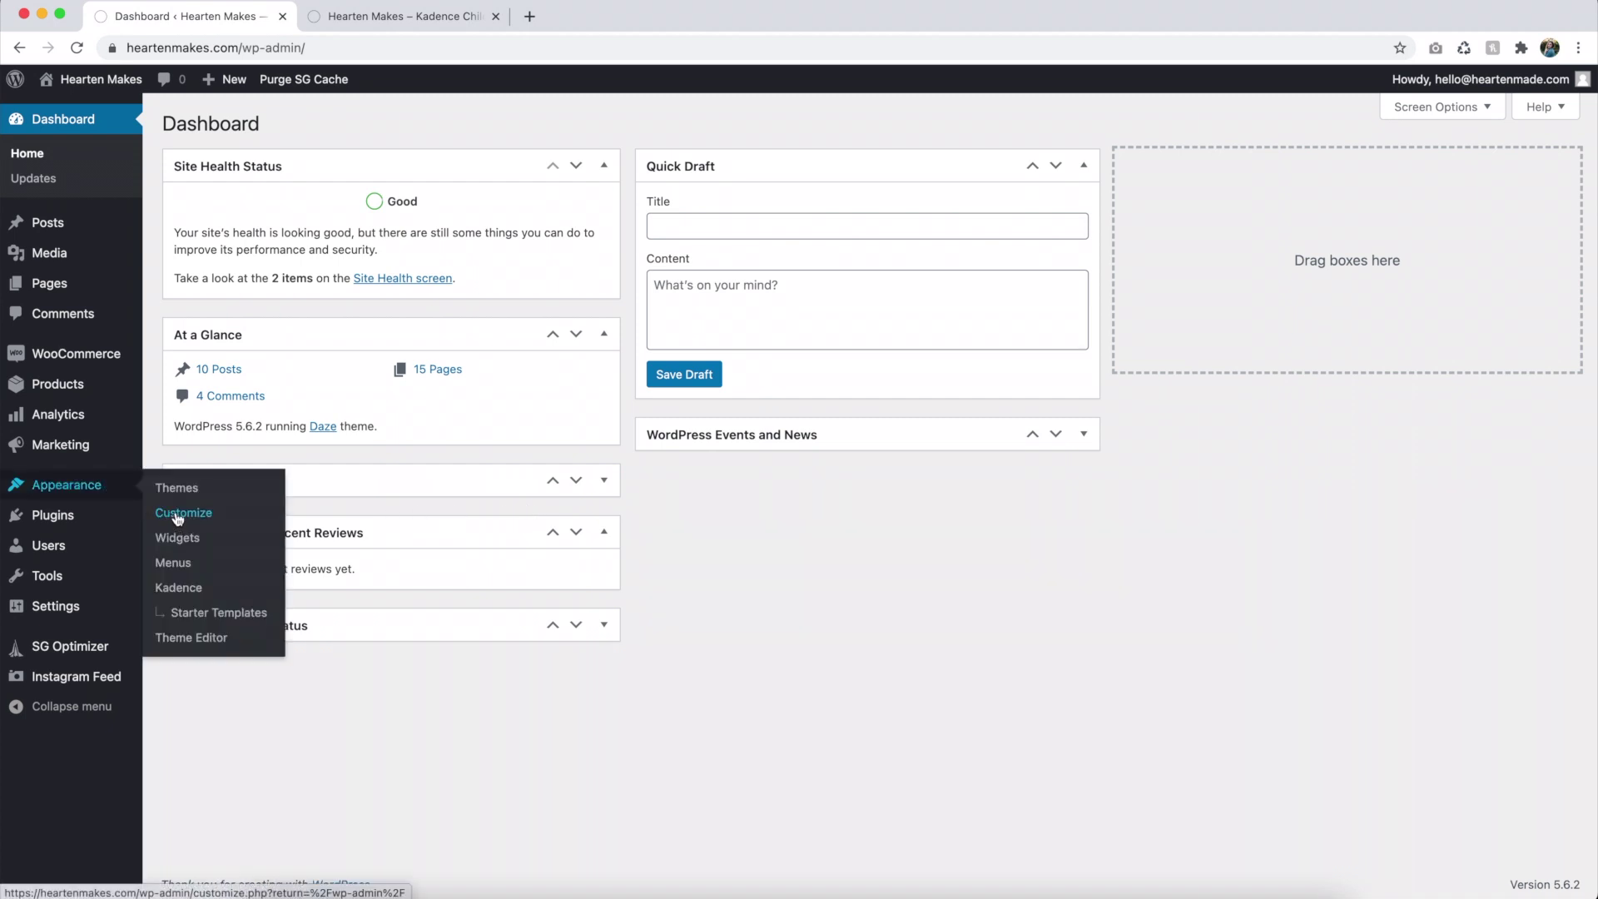
click(179, 516)
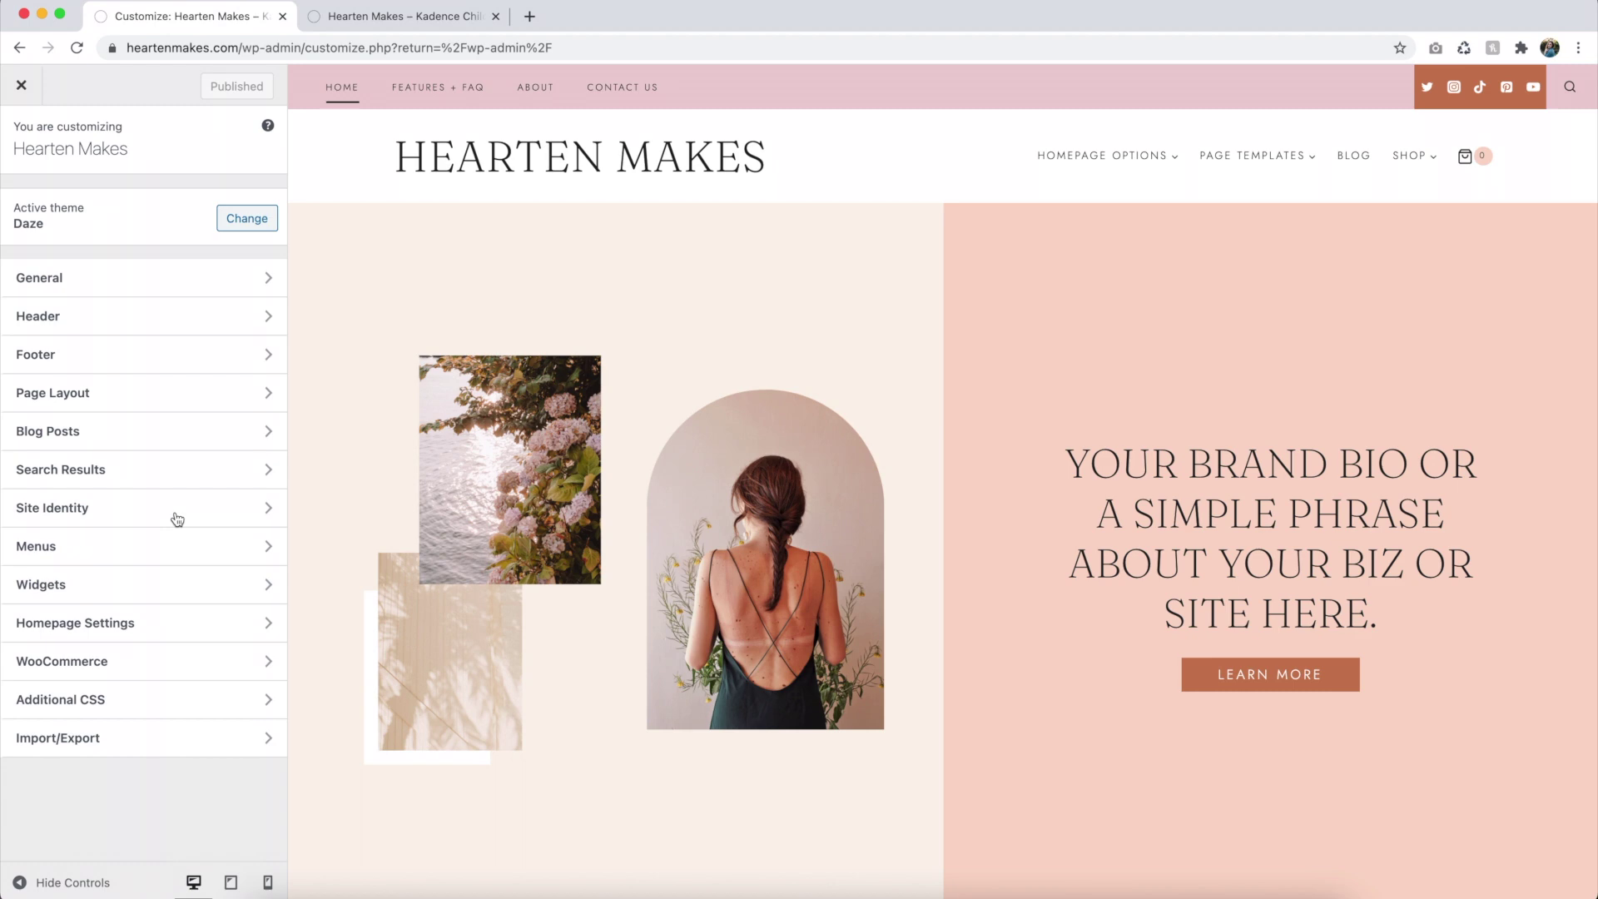
Look through the homepage preview from the hero section to the sections below it and back.
scroll(867, 542, down, 5)
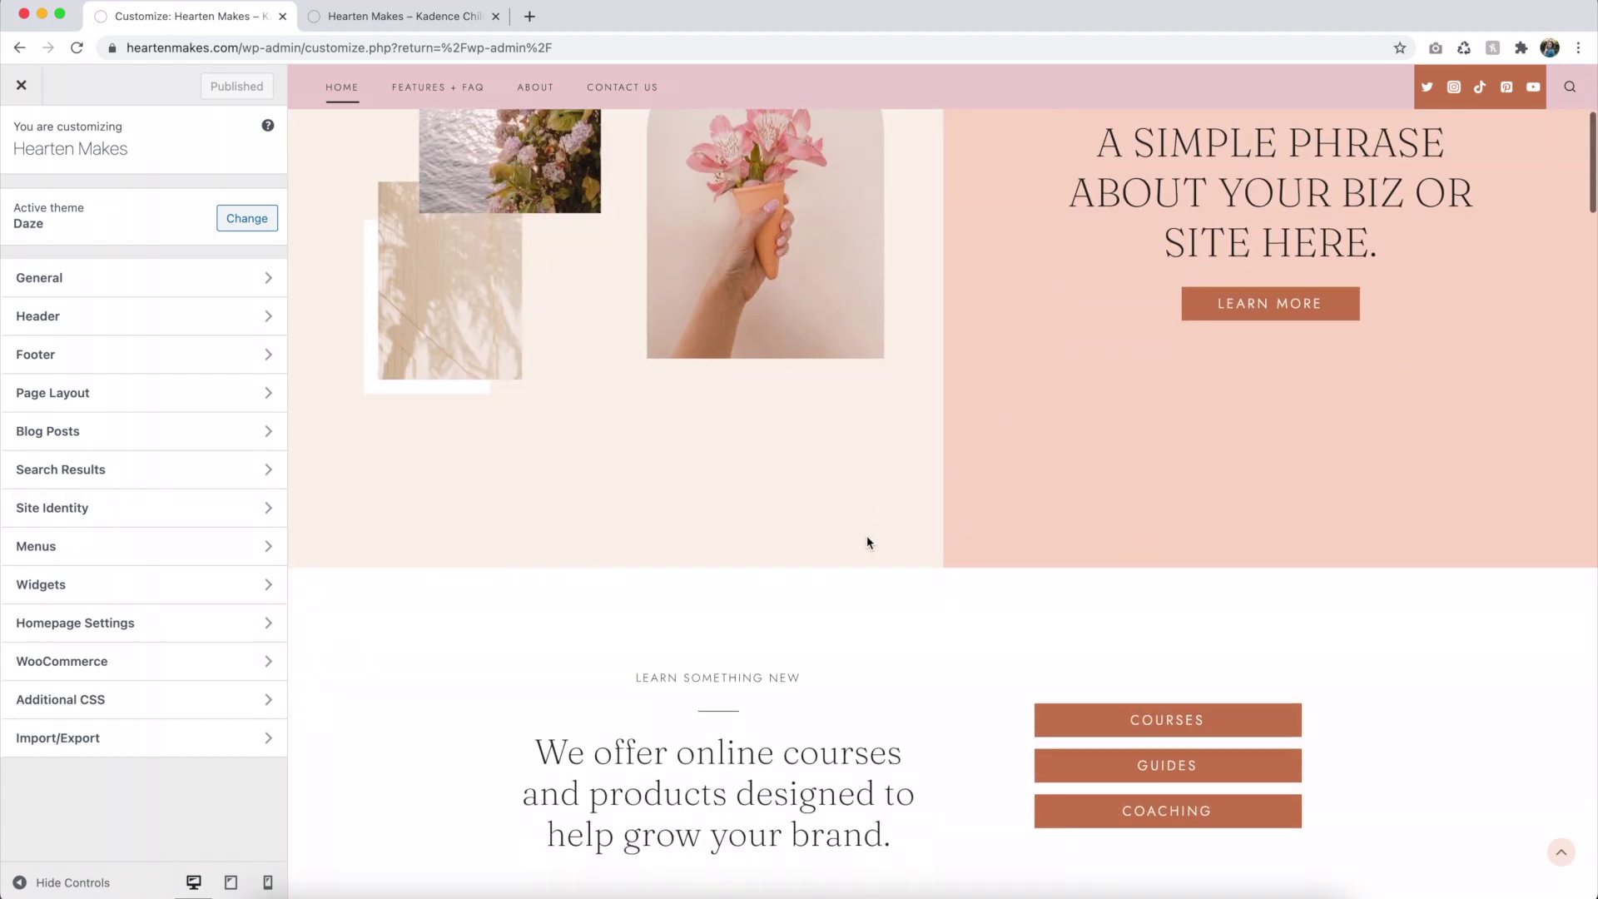
scroll(867, 543, down, 8)
scroll(882, 647, down, 5)
scroll(883, 656, up, 9)
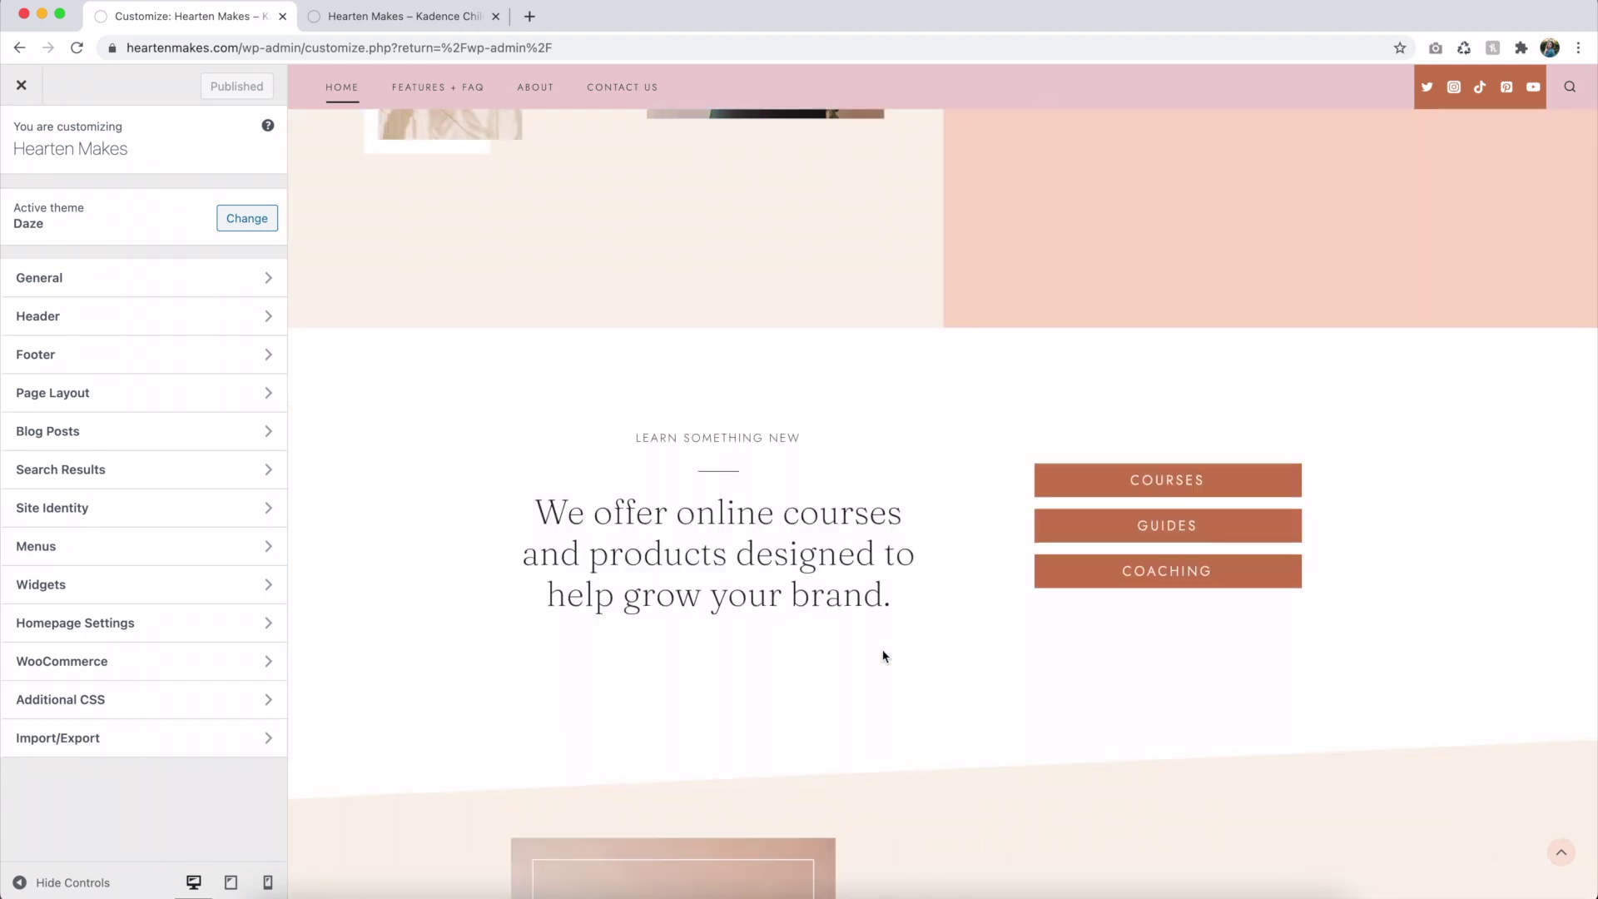
scroll(883, 657, up, 2)
scroll(883, 654, up, 4)
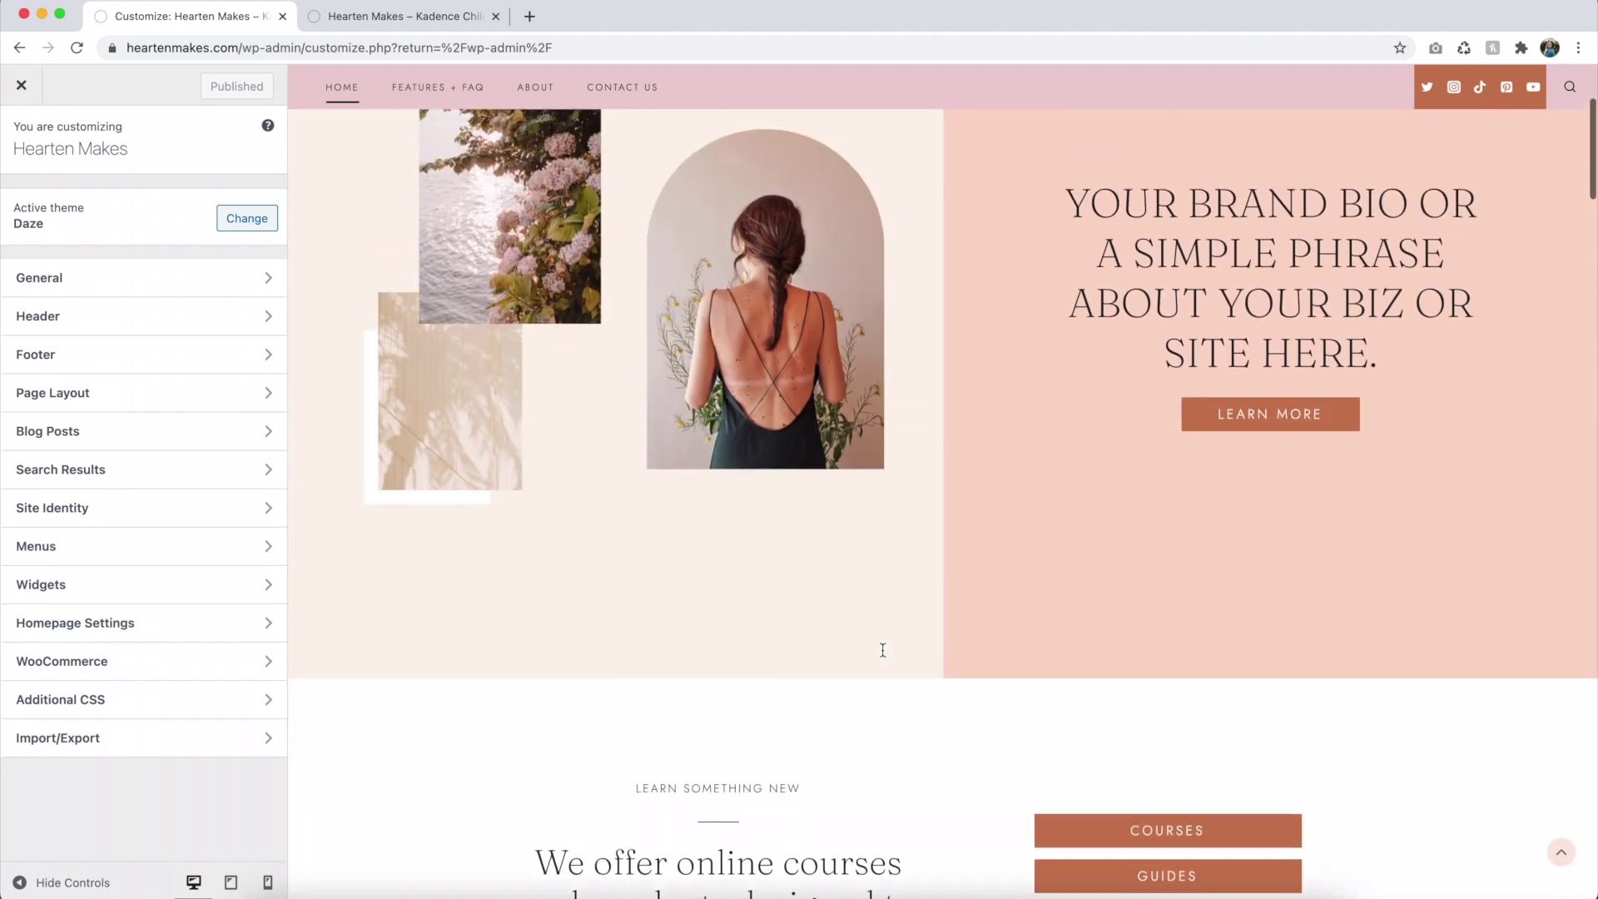
scroll(882, 649, up, 2)
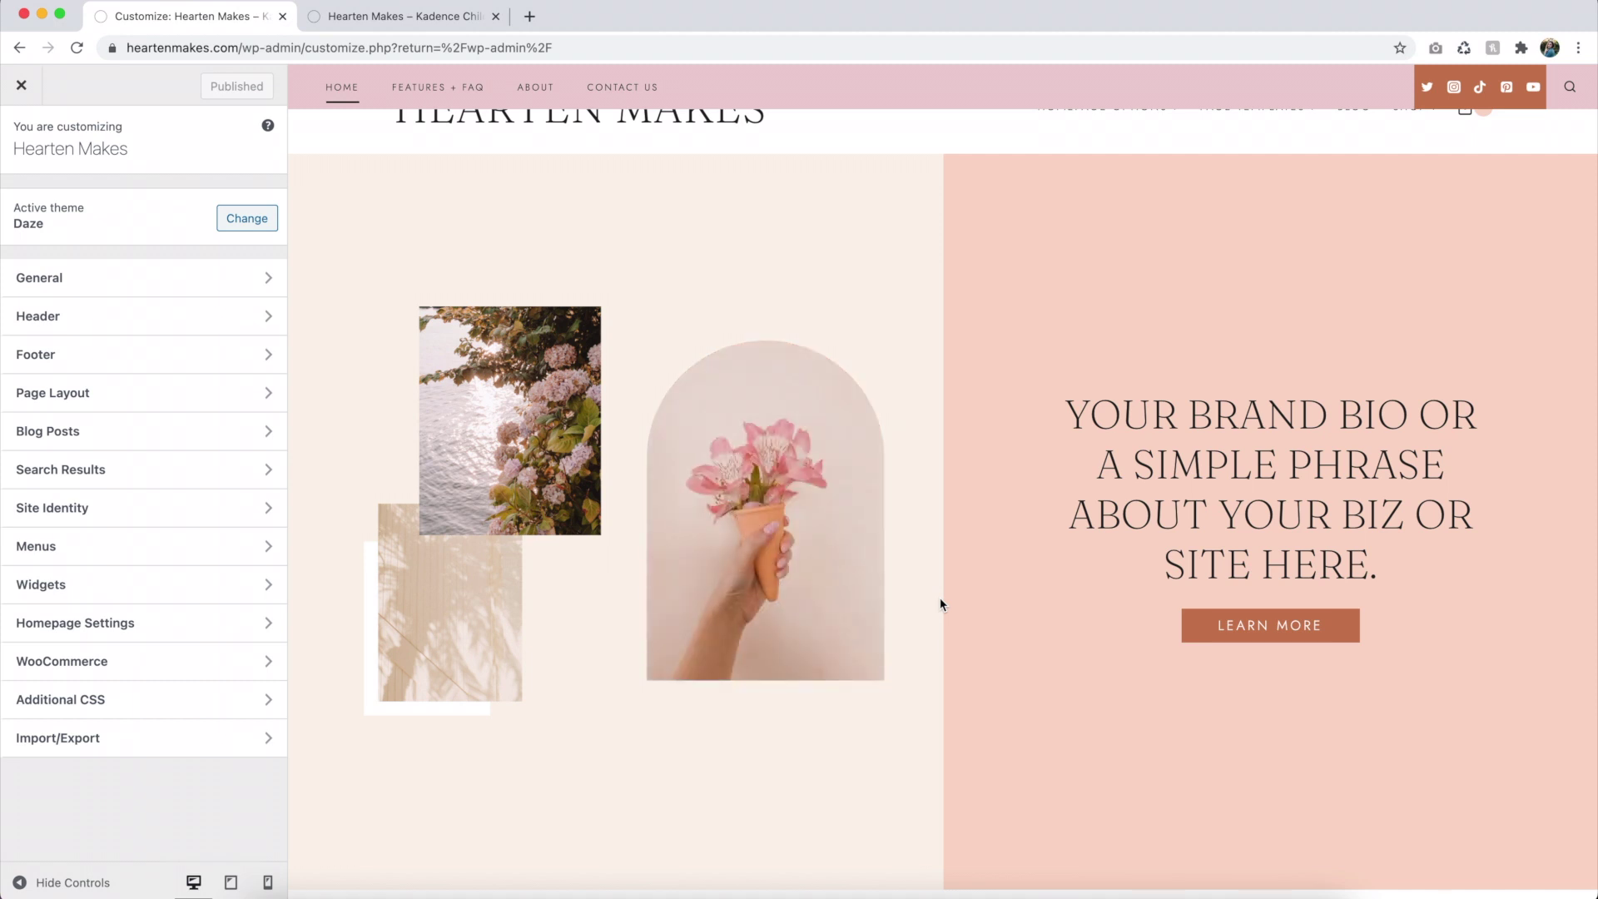
scroll(940, 604, up, 1)
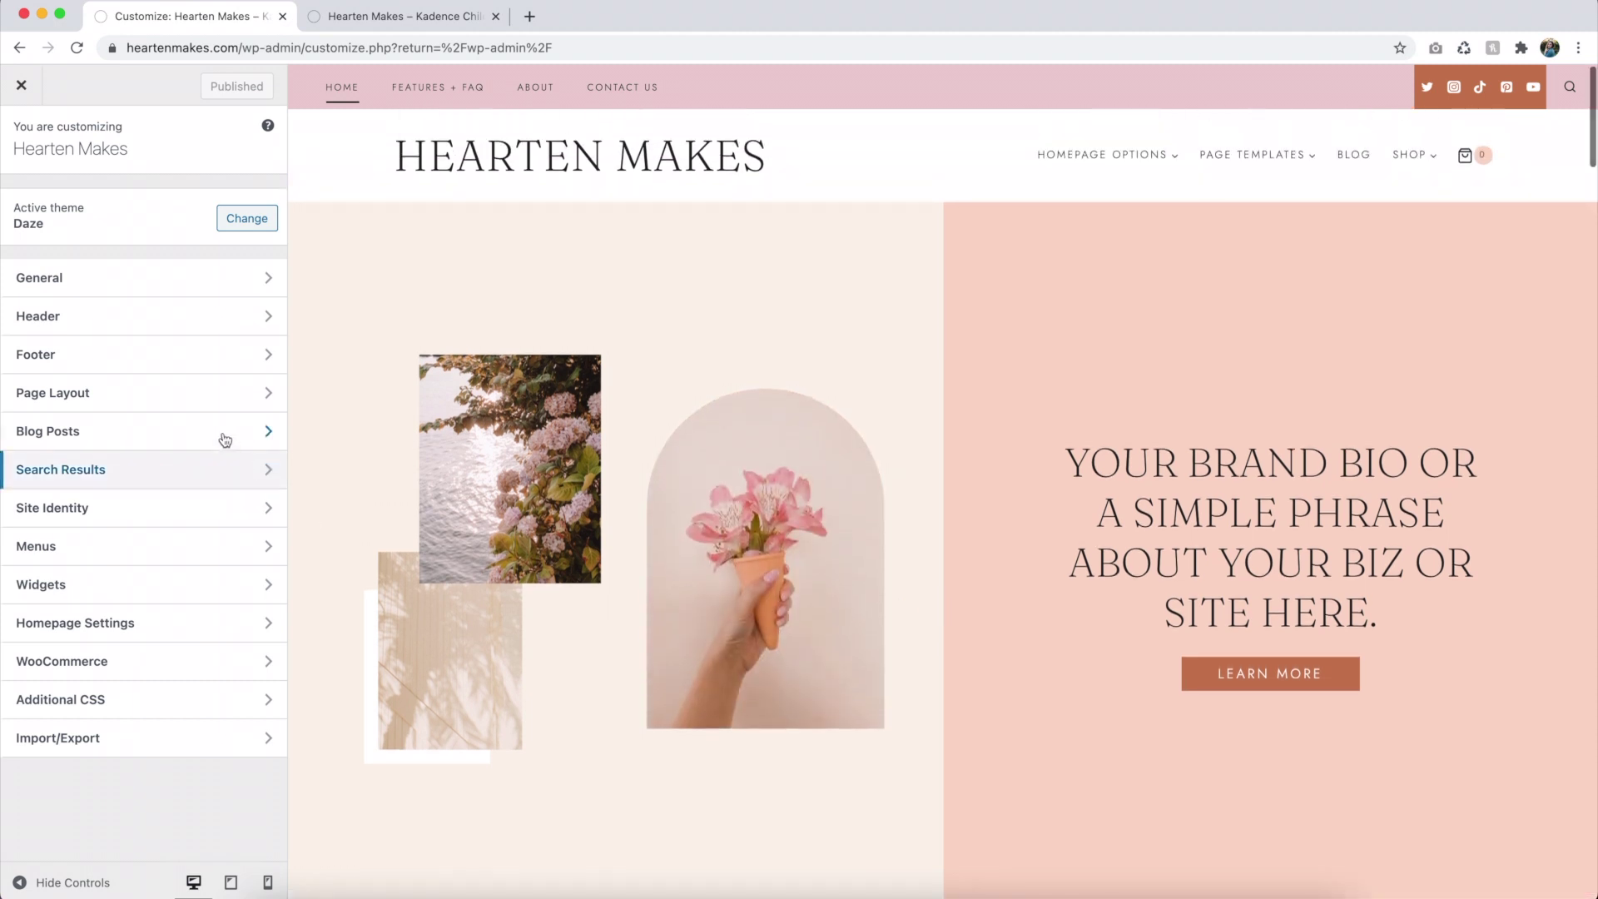
Open the Customizer's Header settings.
click(202, 327)
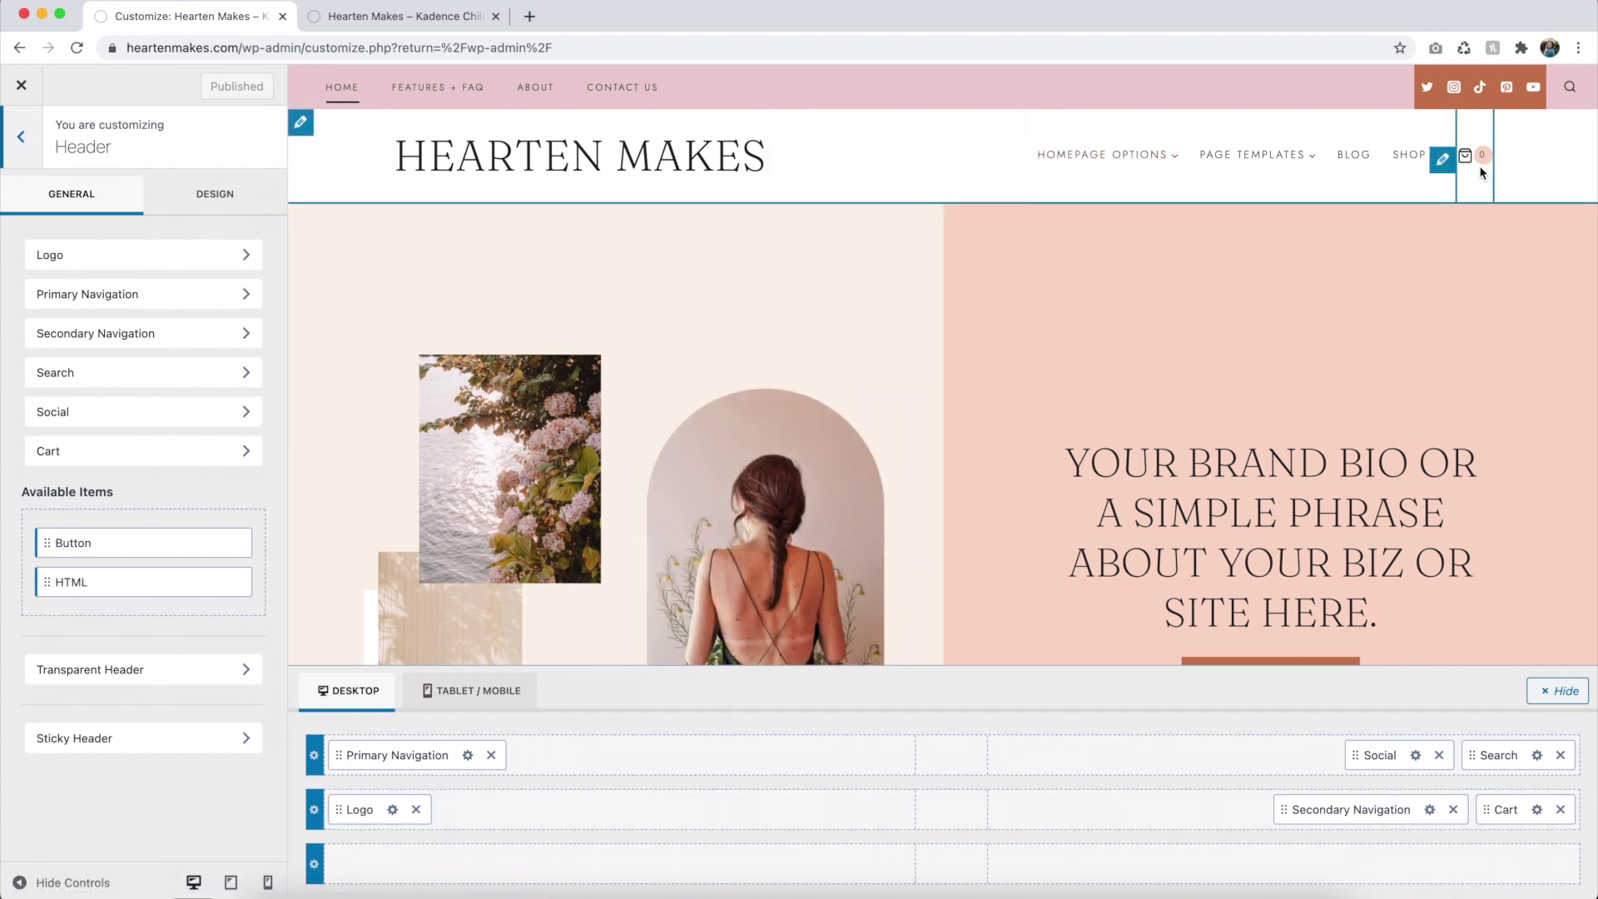
Add a Button element to the center of the desktop header's bottom row, check it in the preview and remove it again.
click(952, 866)
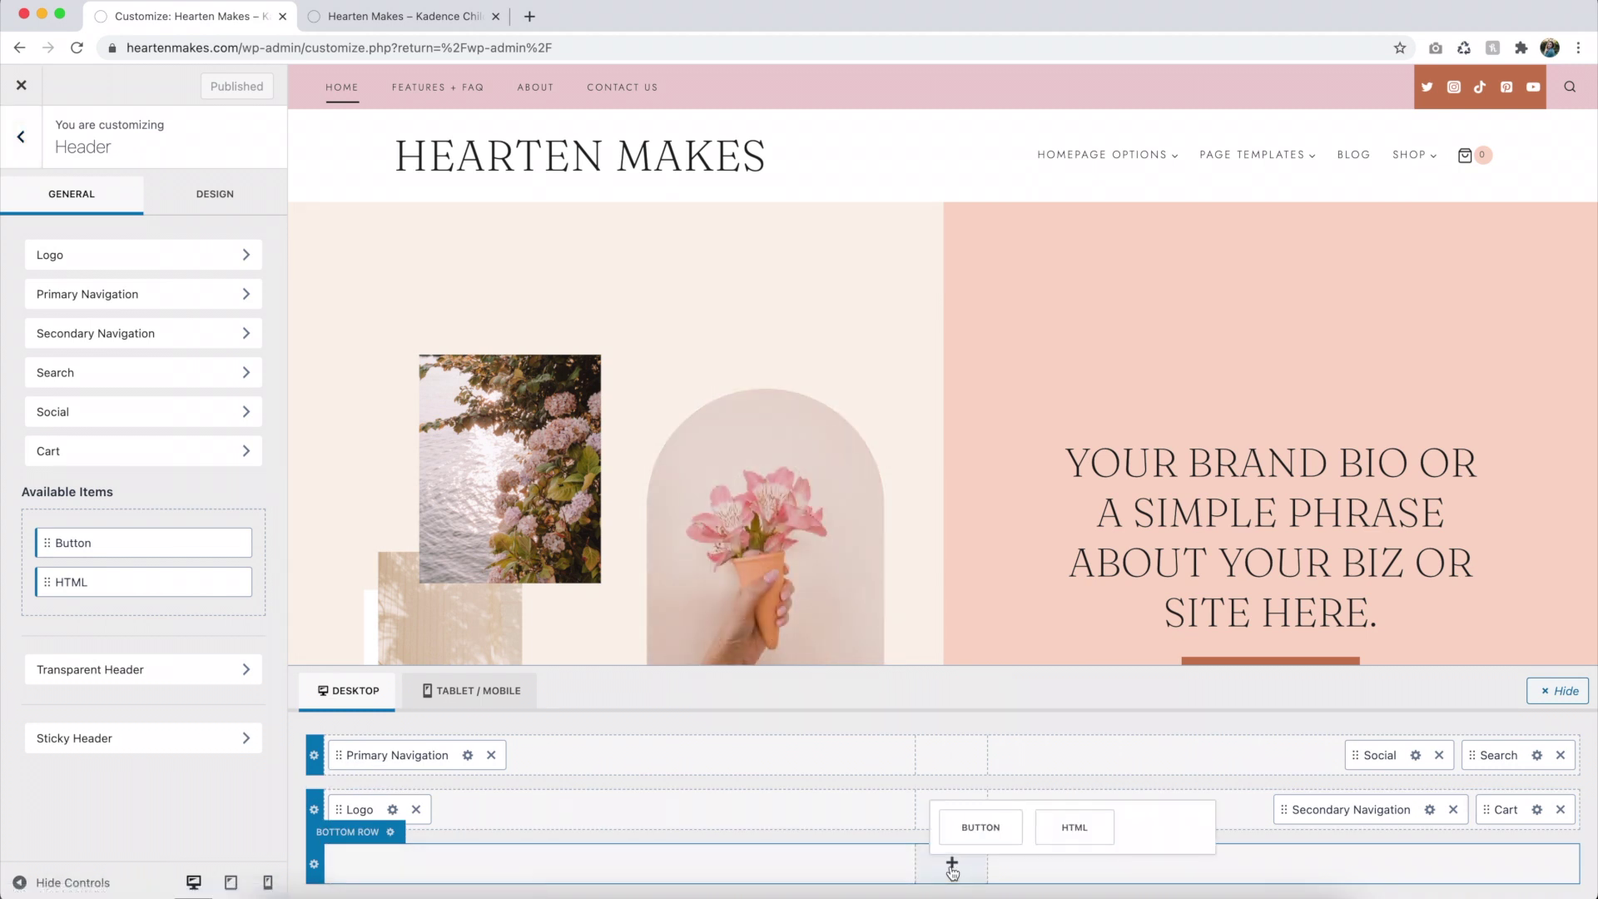
click(981, 828)
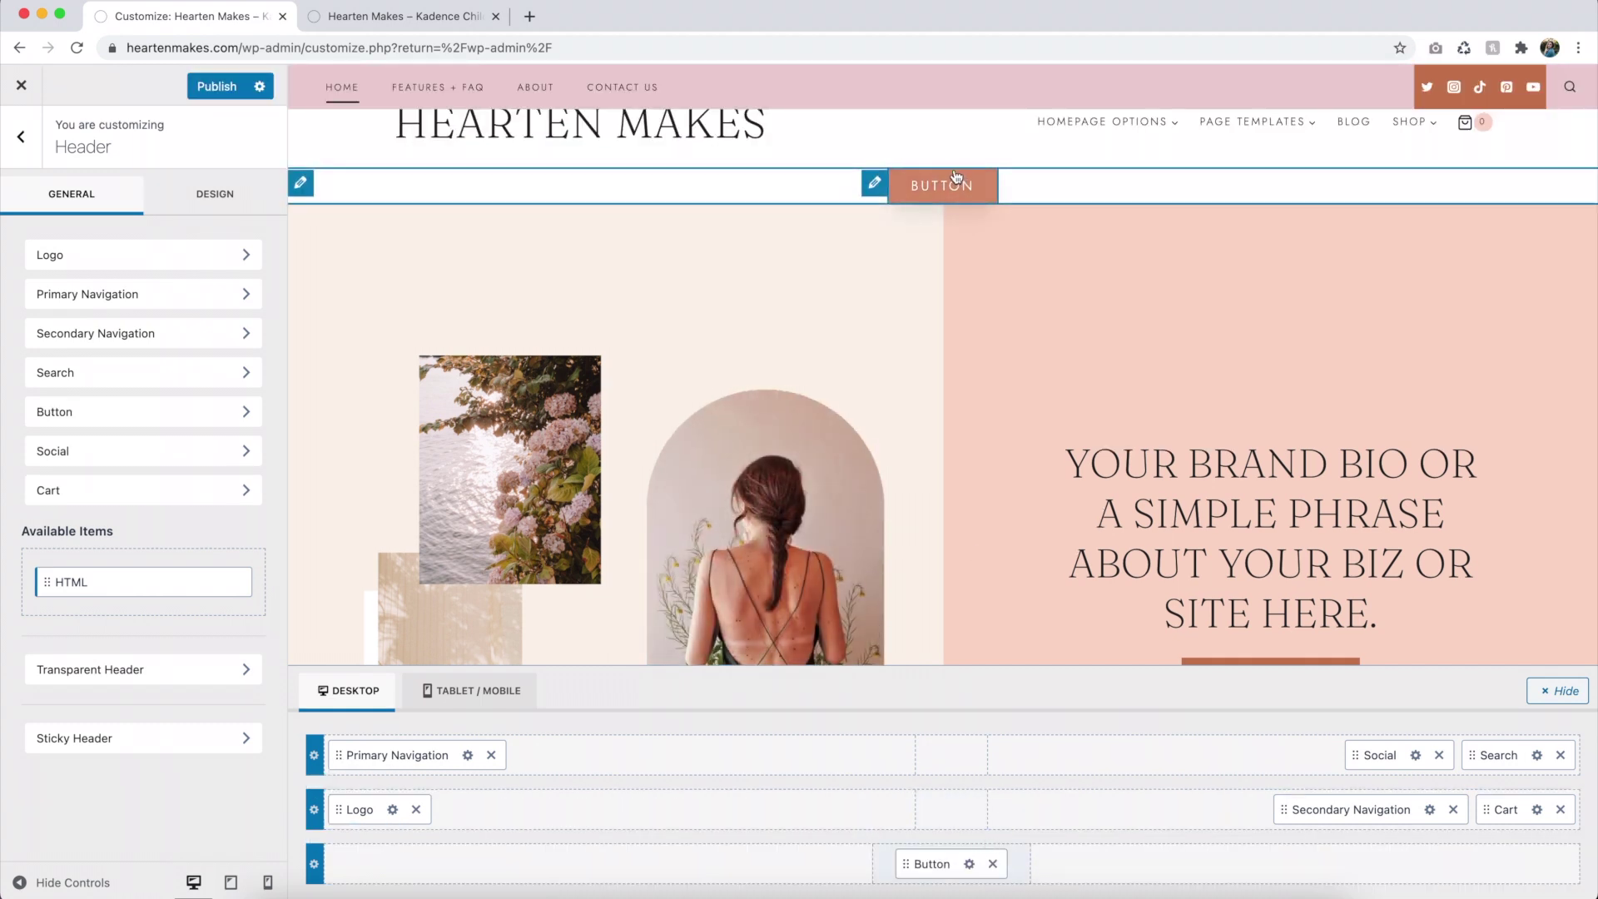
scroll(949, 249, up, 1)
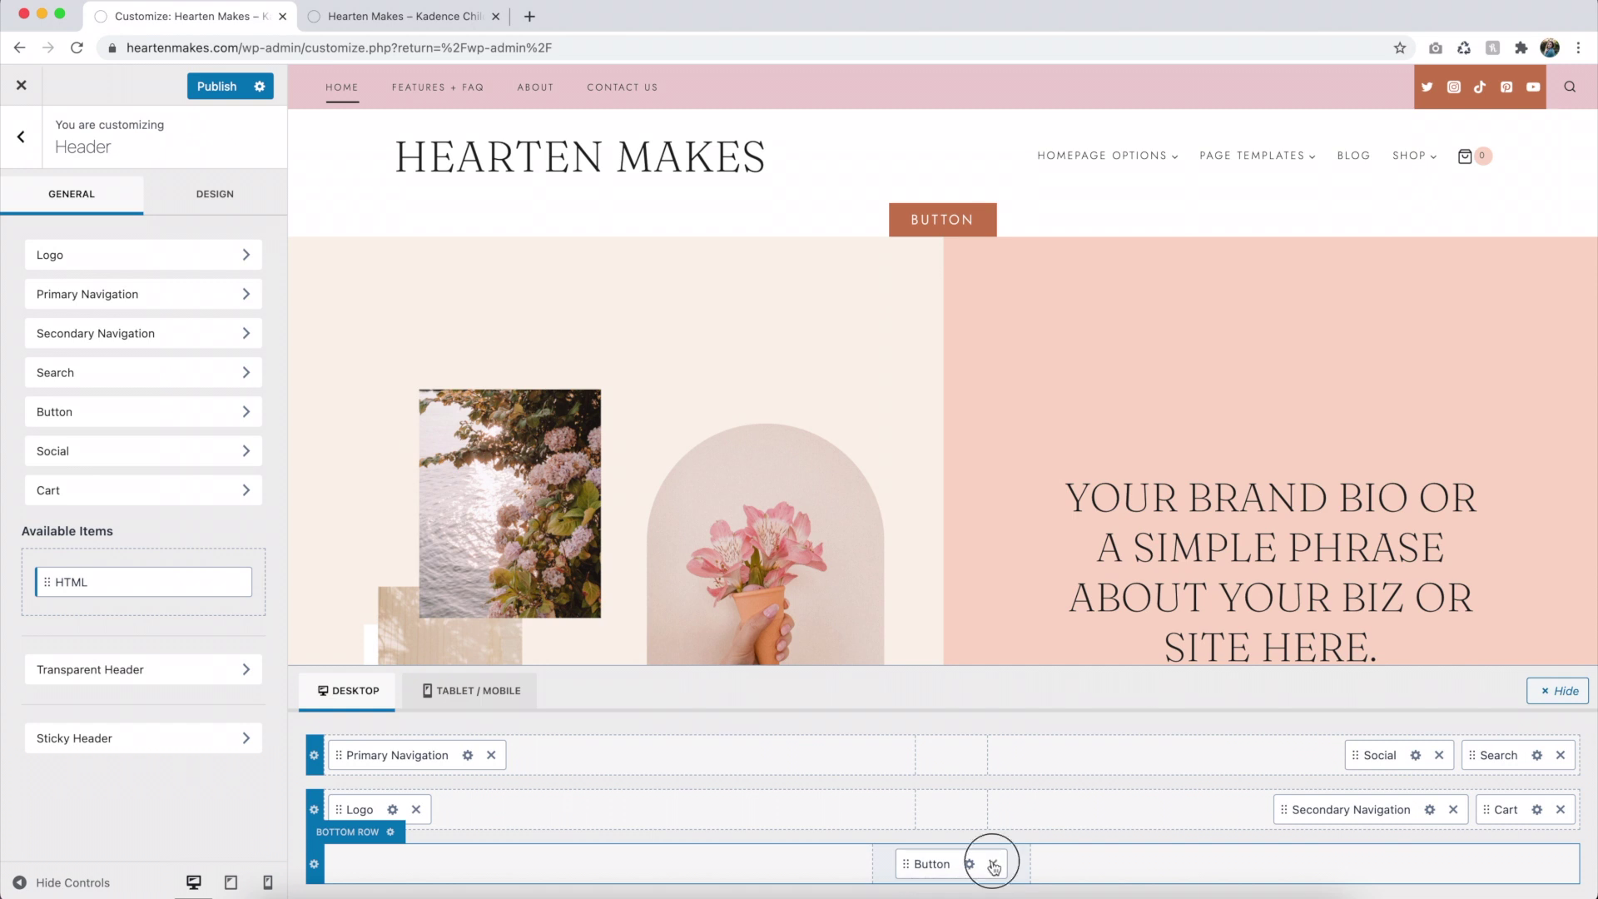
click(993, 864)
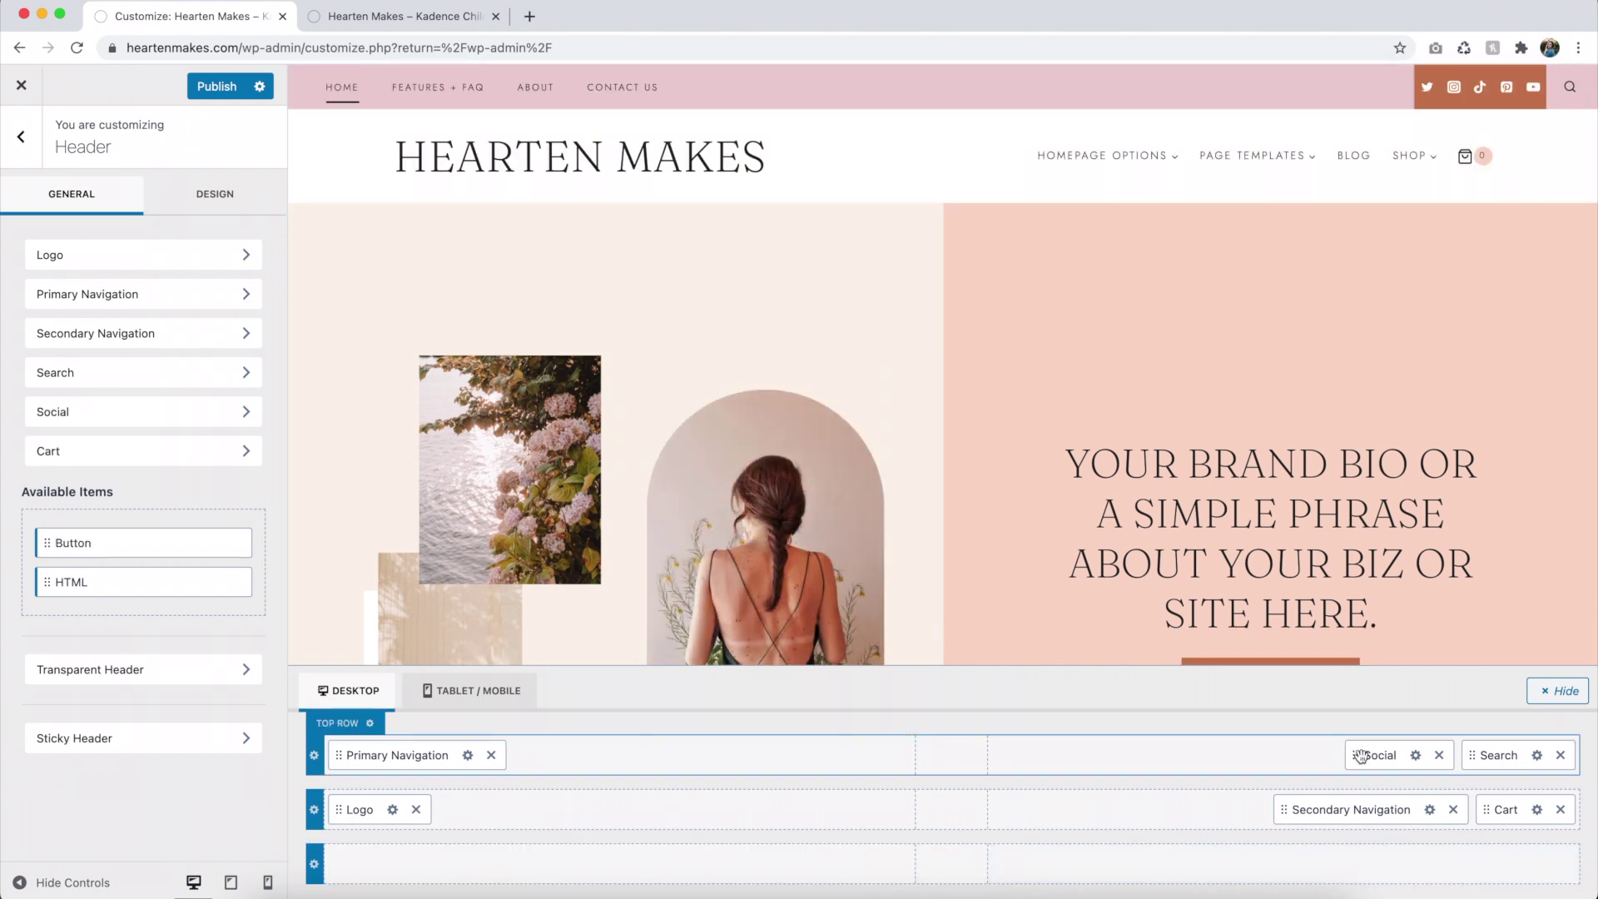
Try the Social element in the center of the desktop header's top row, and place it at the right end after Search.
drag(1361, 756, 925, 764)
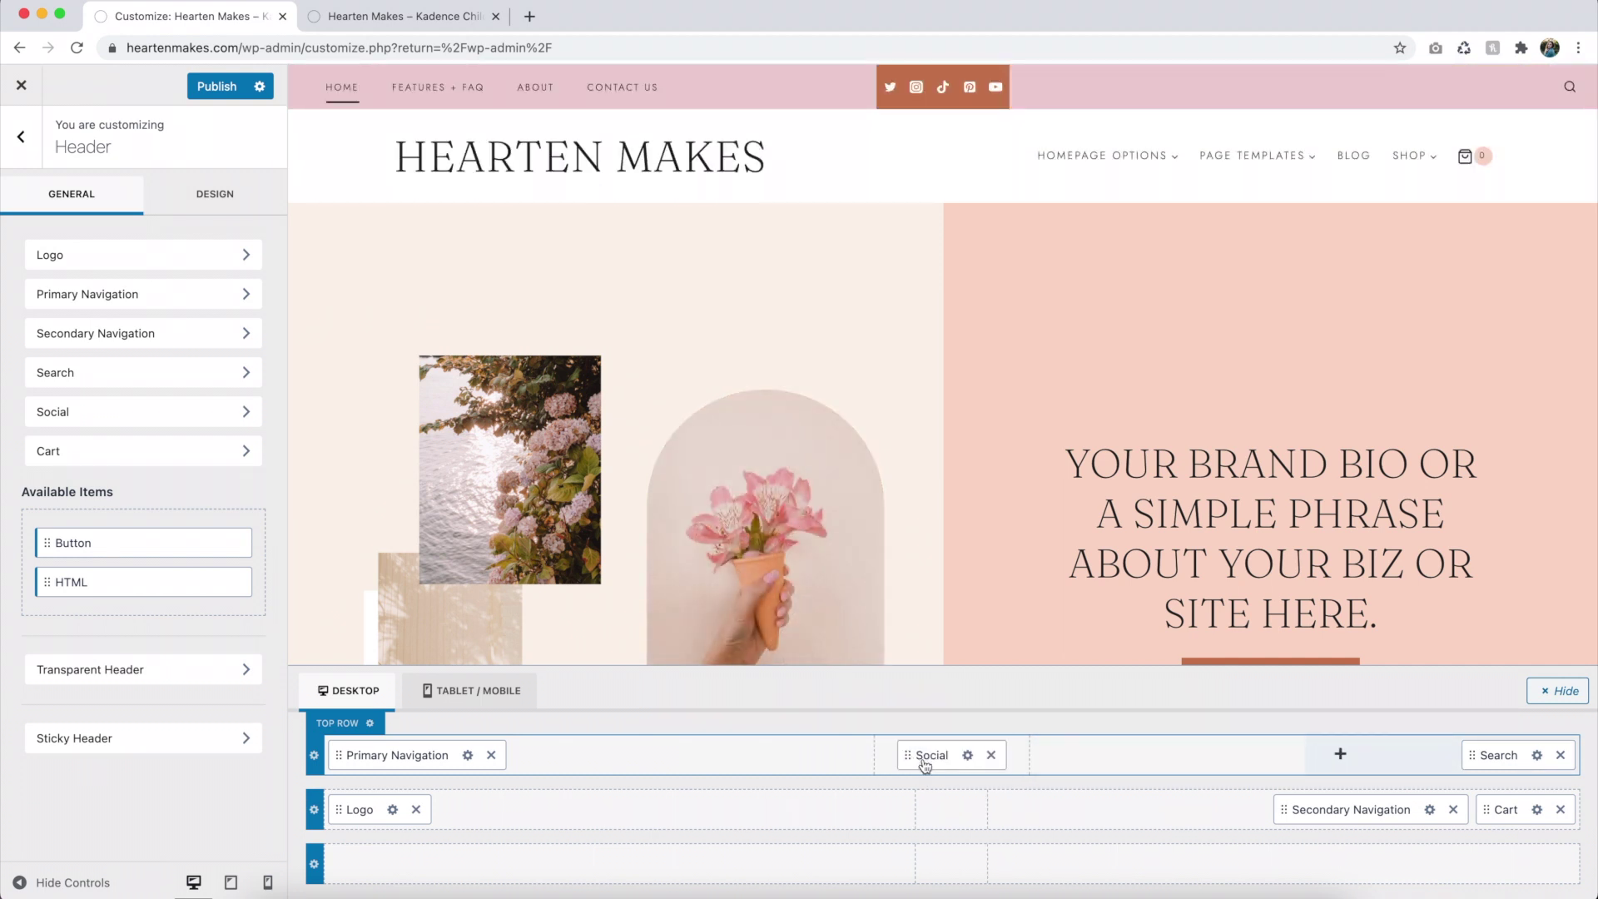
drag(925, 764, 1446, 757)
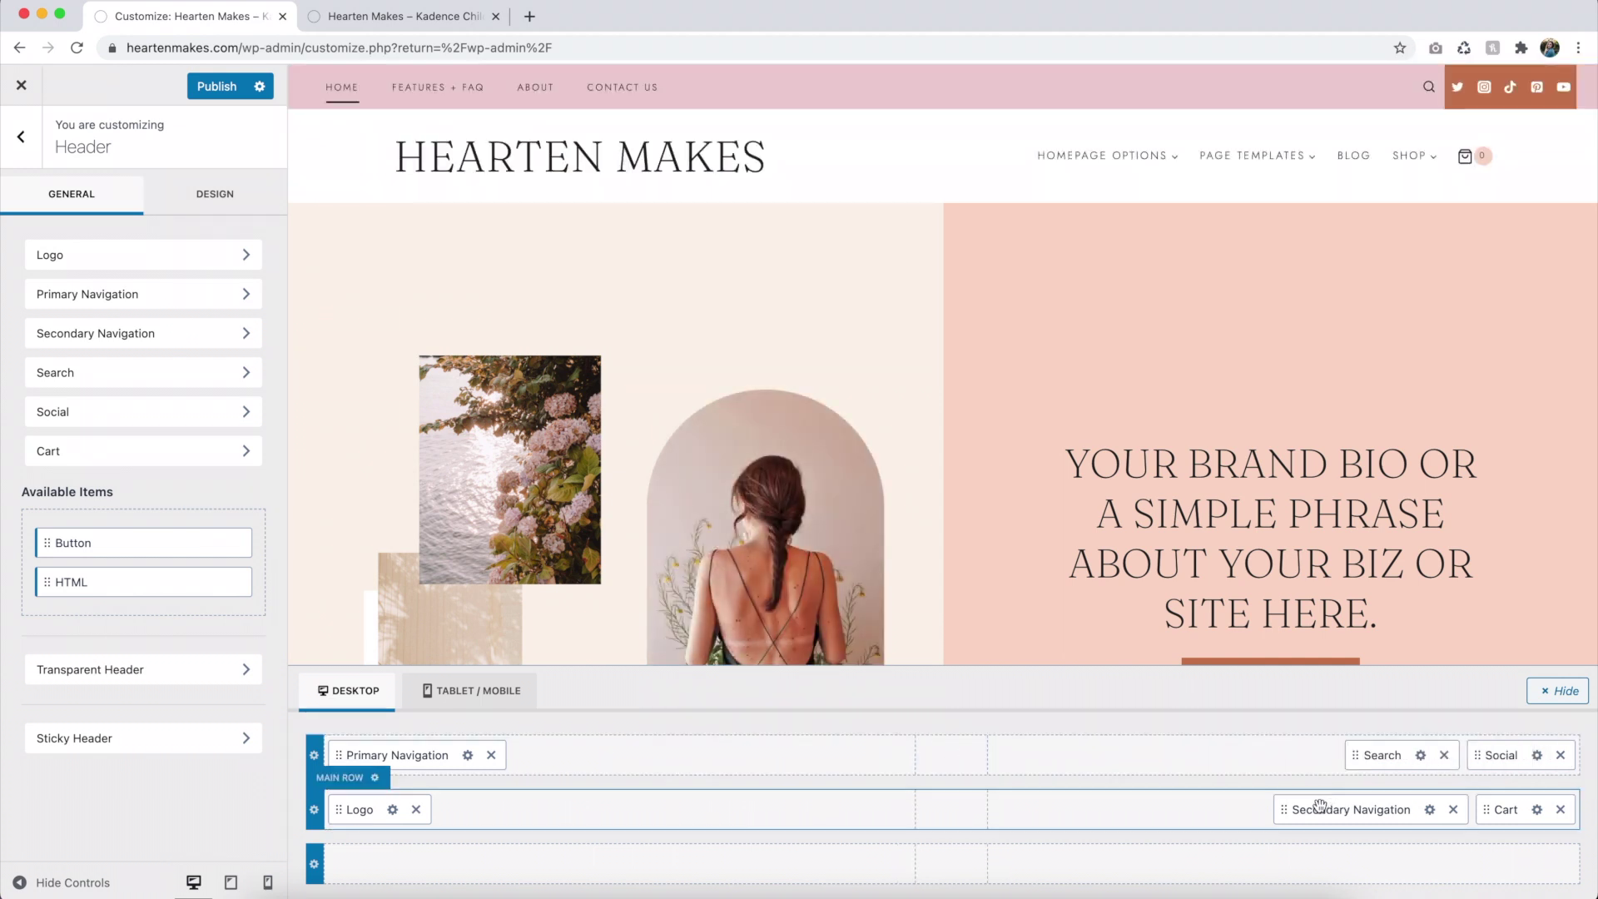
Try the Cart element between Search and Social in the top row, and return it to the main row after Secondary Navigation.
drag(1491, 812, 1409, 753)
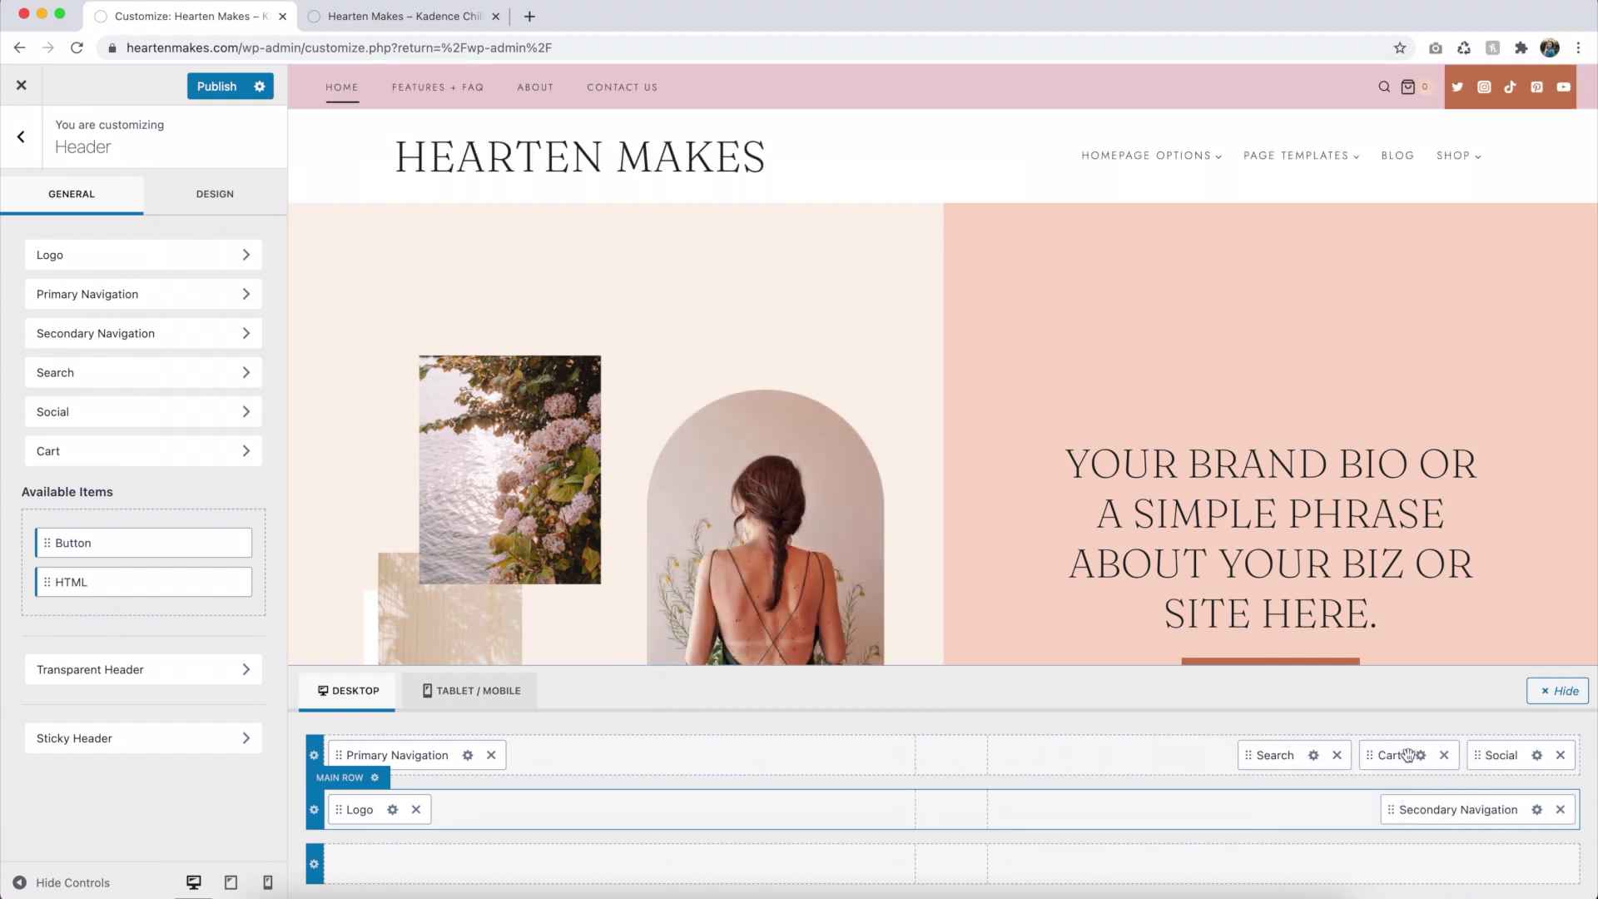
drag(1369, 755, 1541, 820)
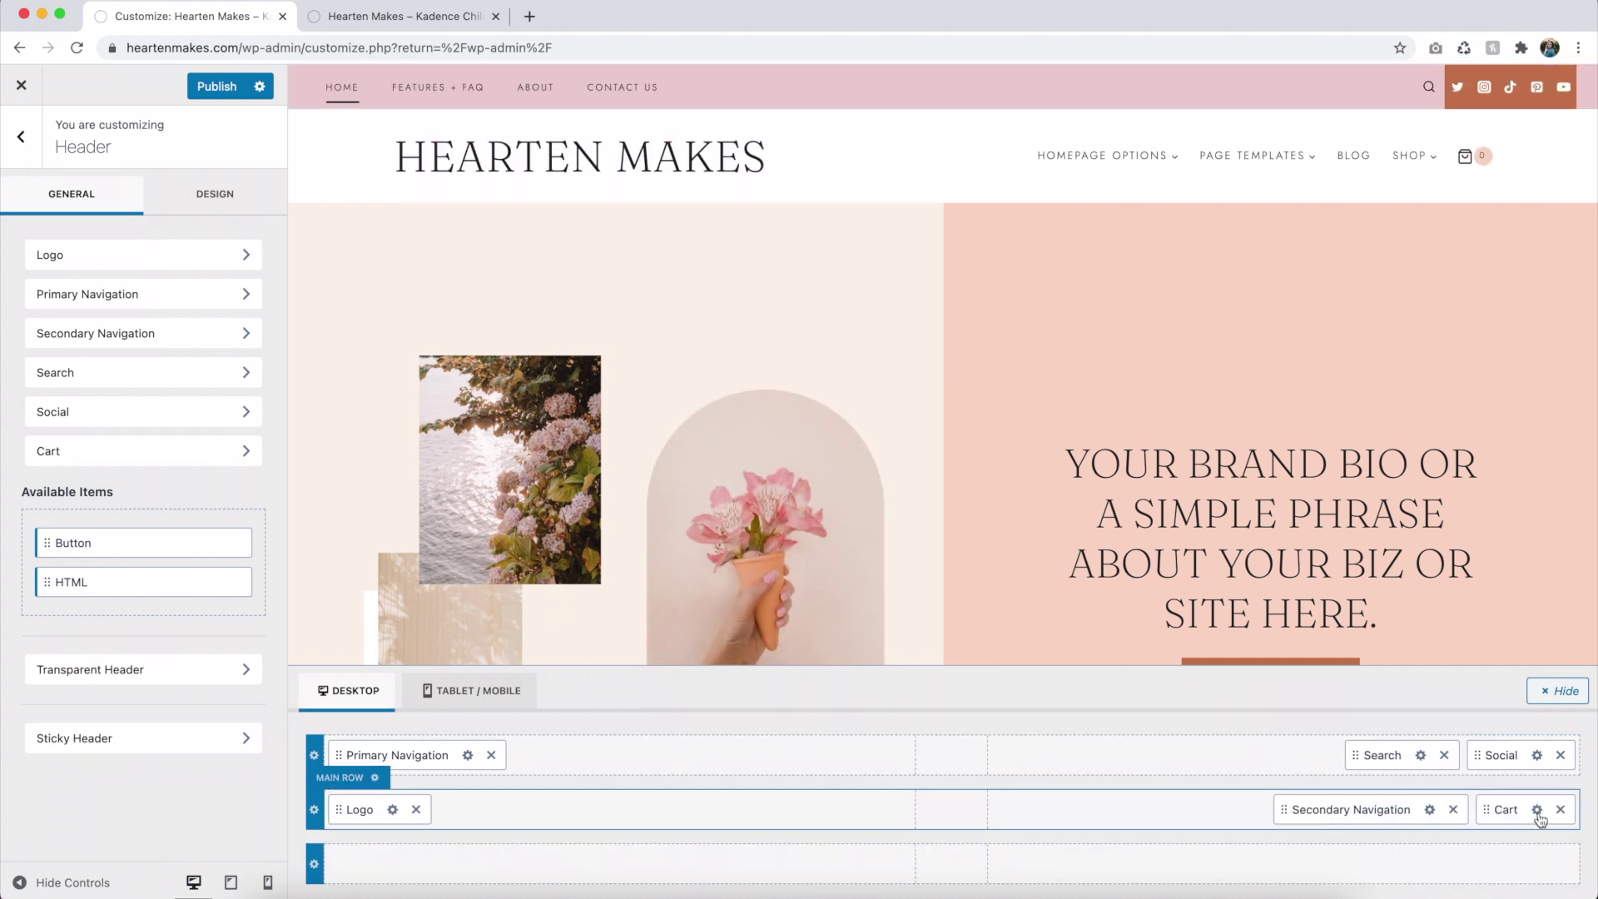
In the tablet/mobile header, move the Social element below Cart in the off-canvas area and check the result in the preview menu.
click(474, 697)
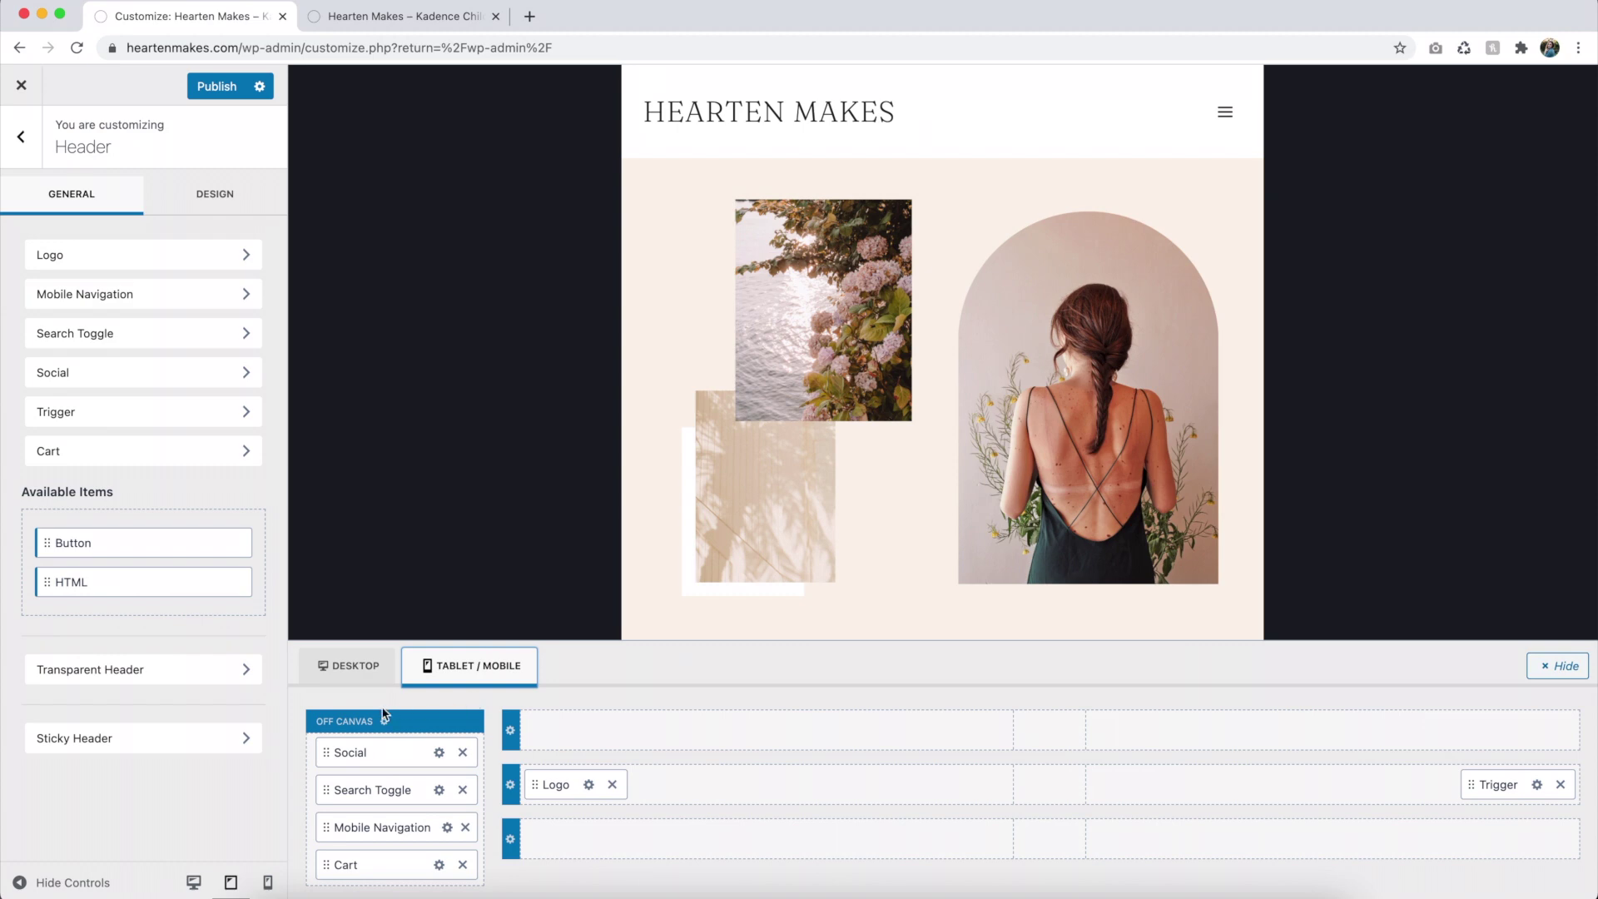
click(1226, 114)
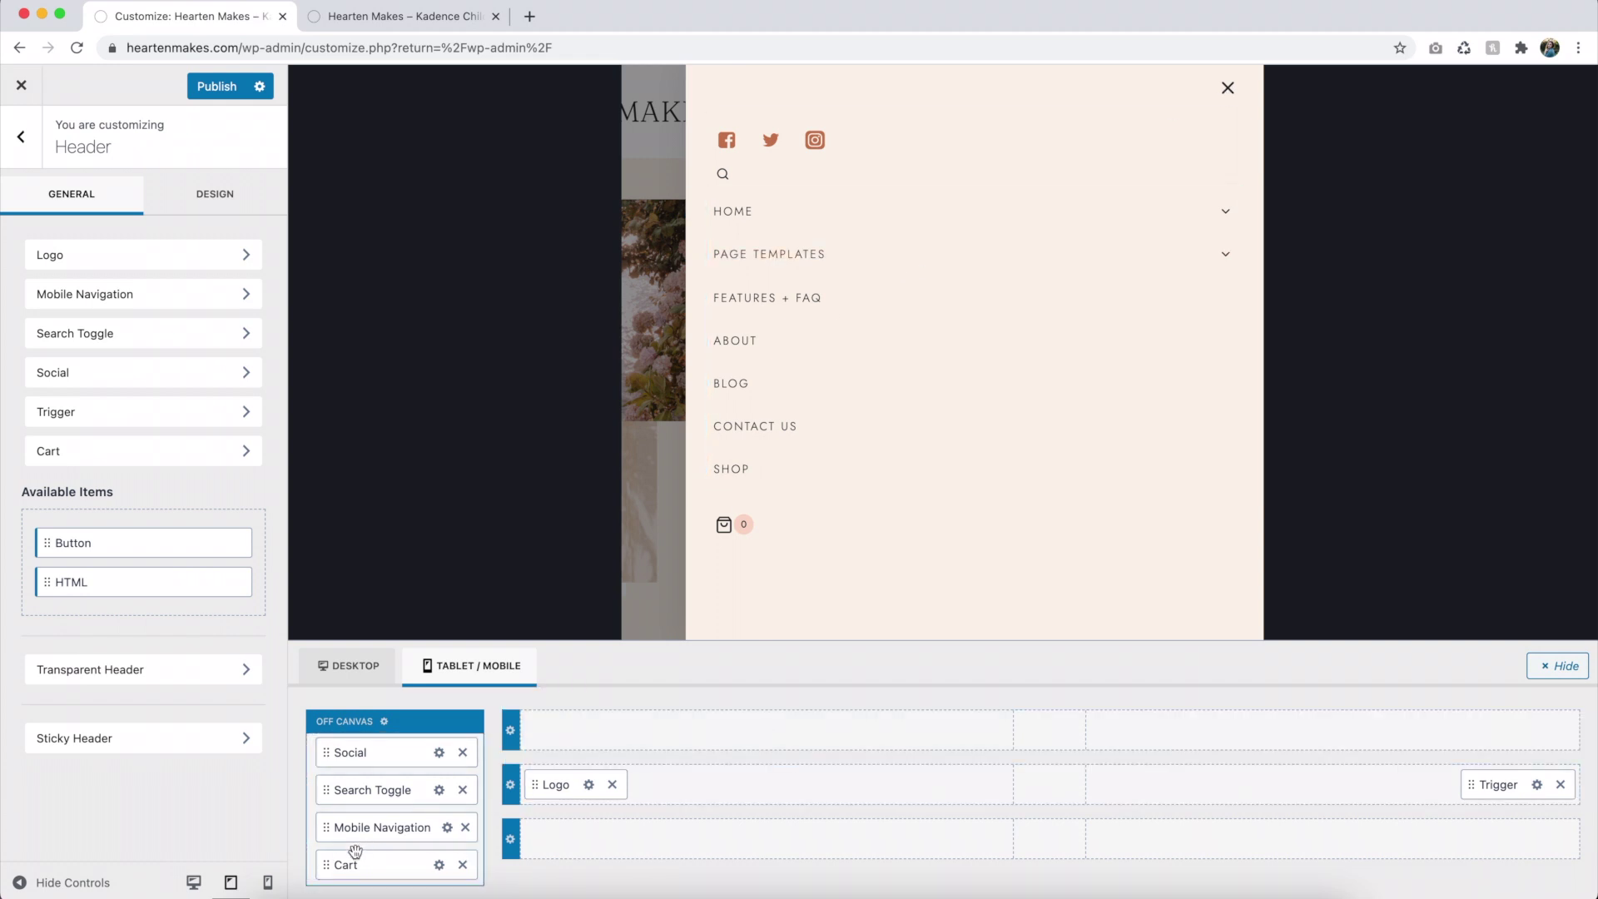
click(325, 754)
drag(325, 754, 335, 863)
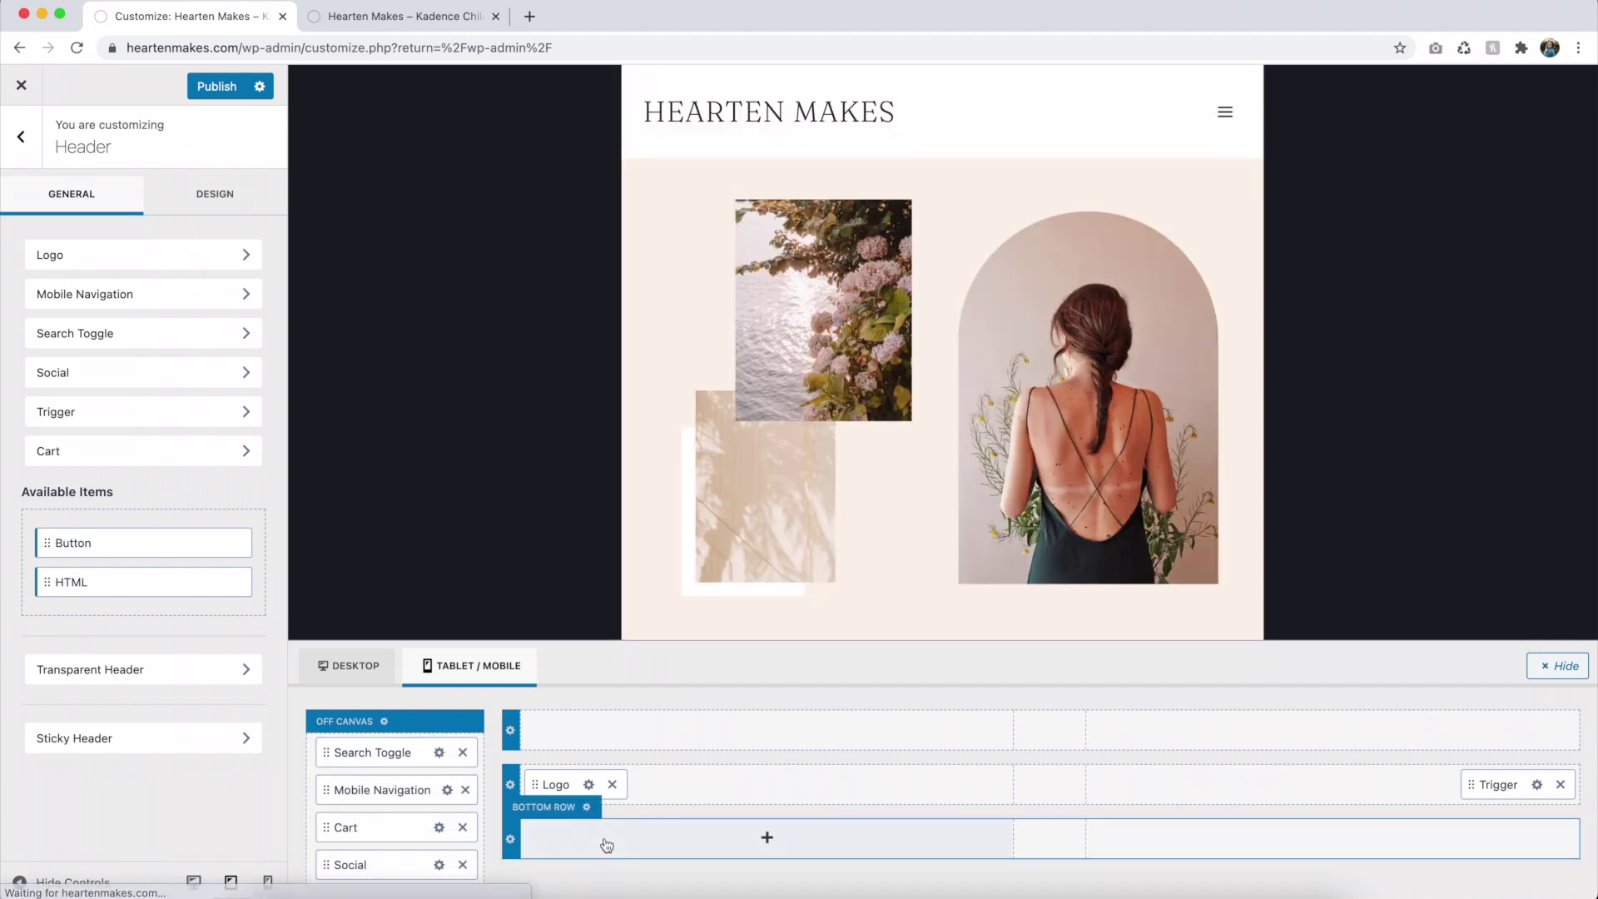
click(1223, 112)
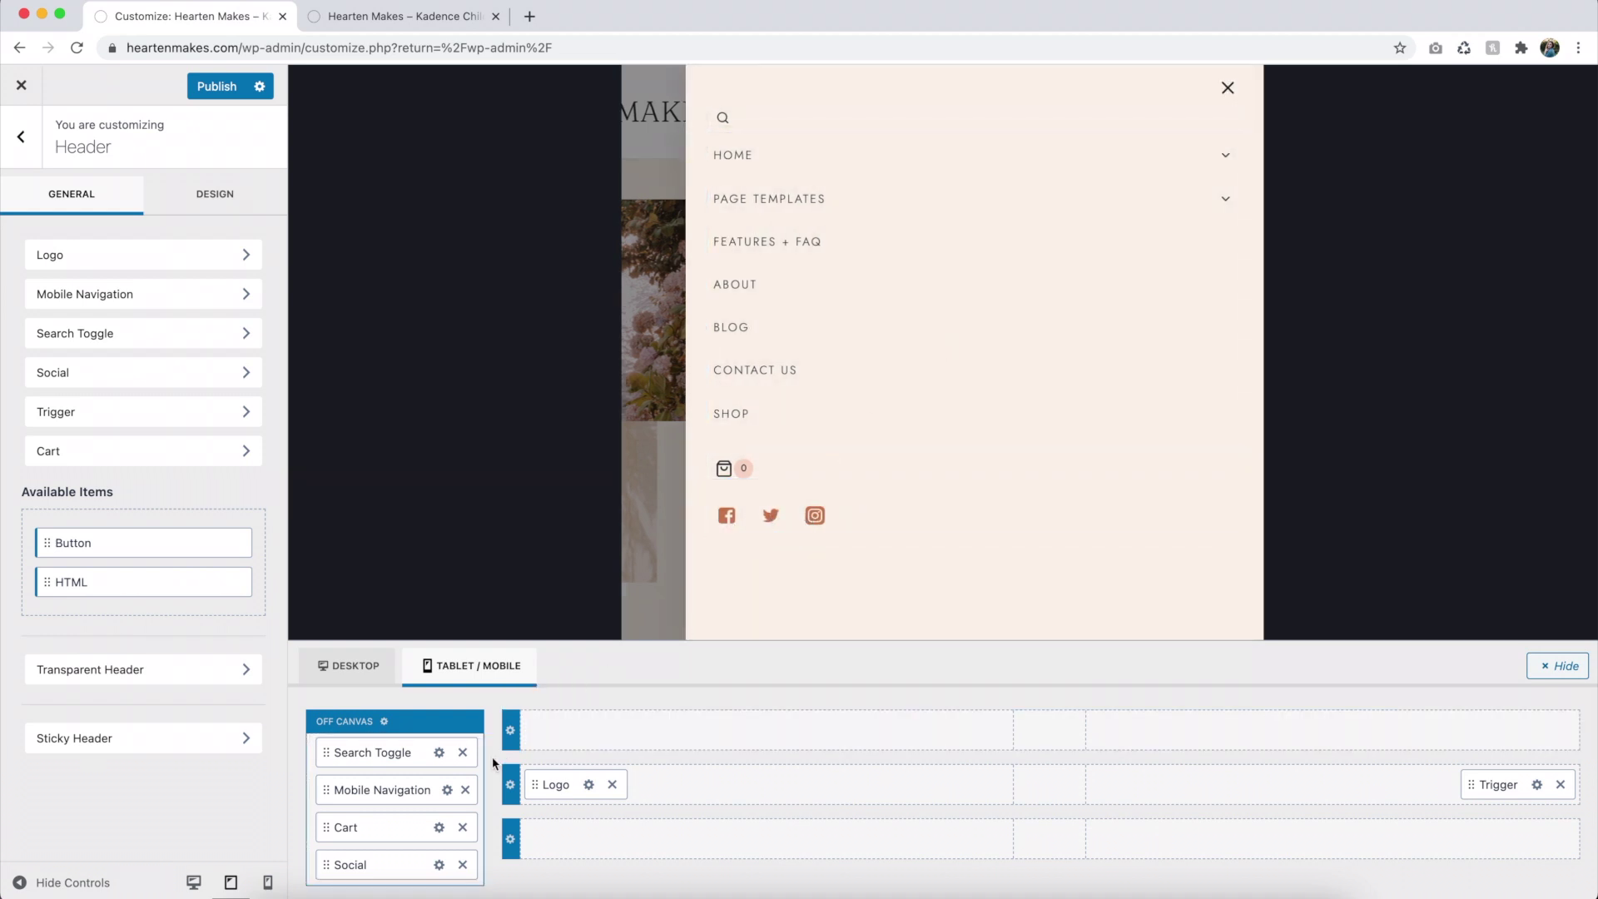
click(1227, 88)
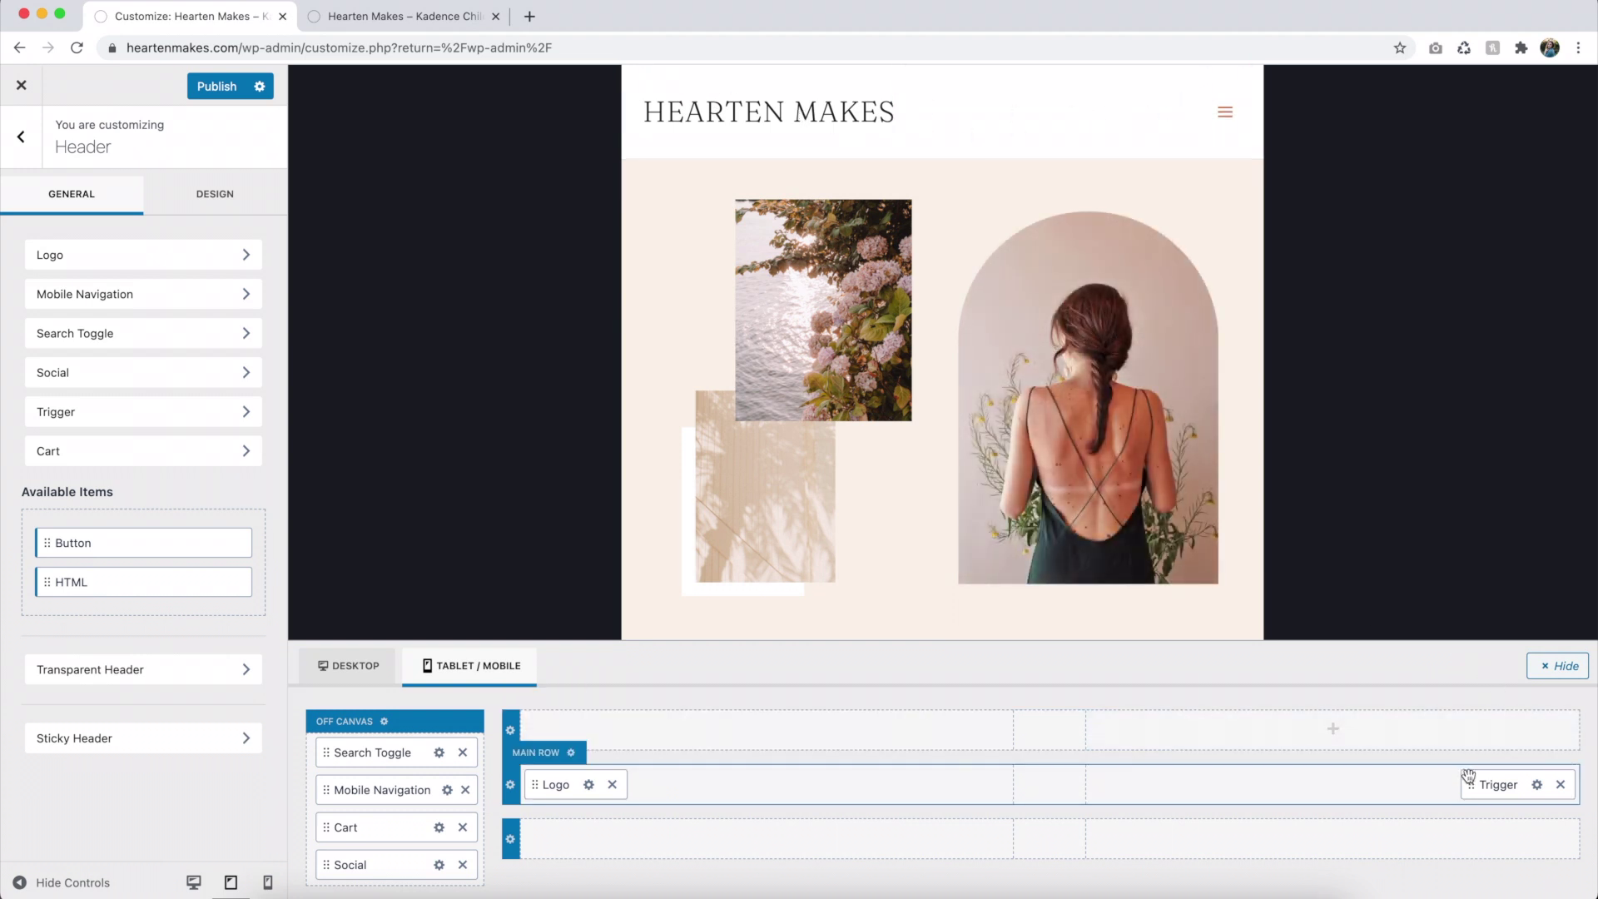
Move the Trigger element to the center of the tablet/mobile header's top row and test opening and closing the menu.
drag(1470, 780, 1368, 809)
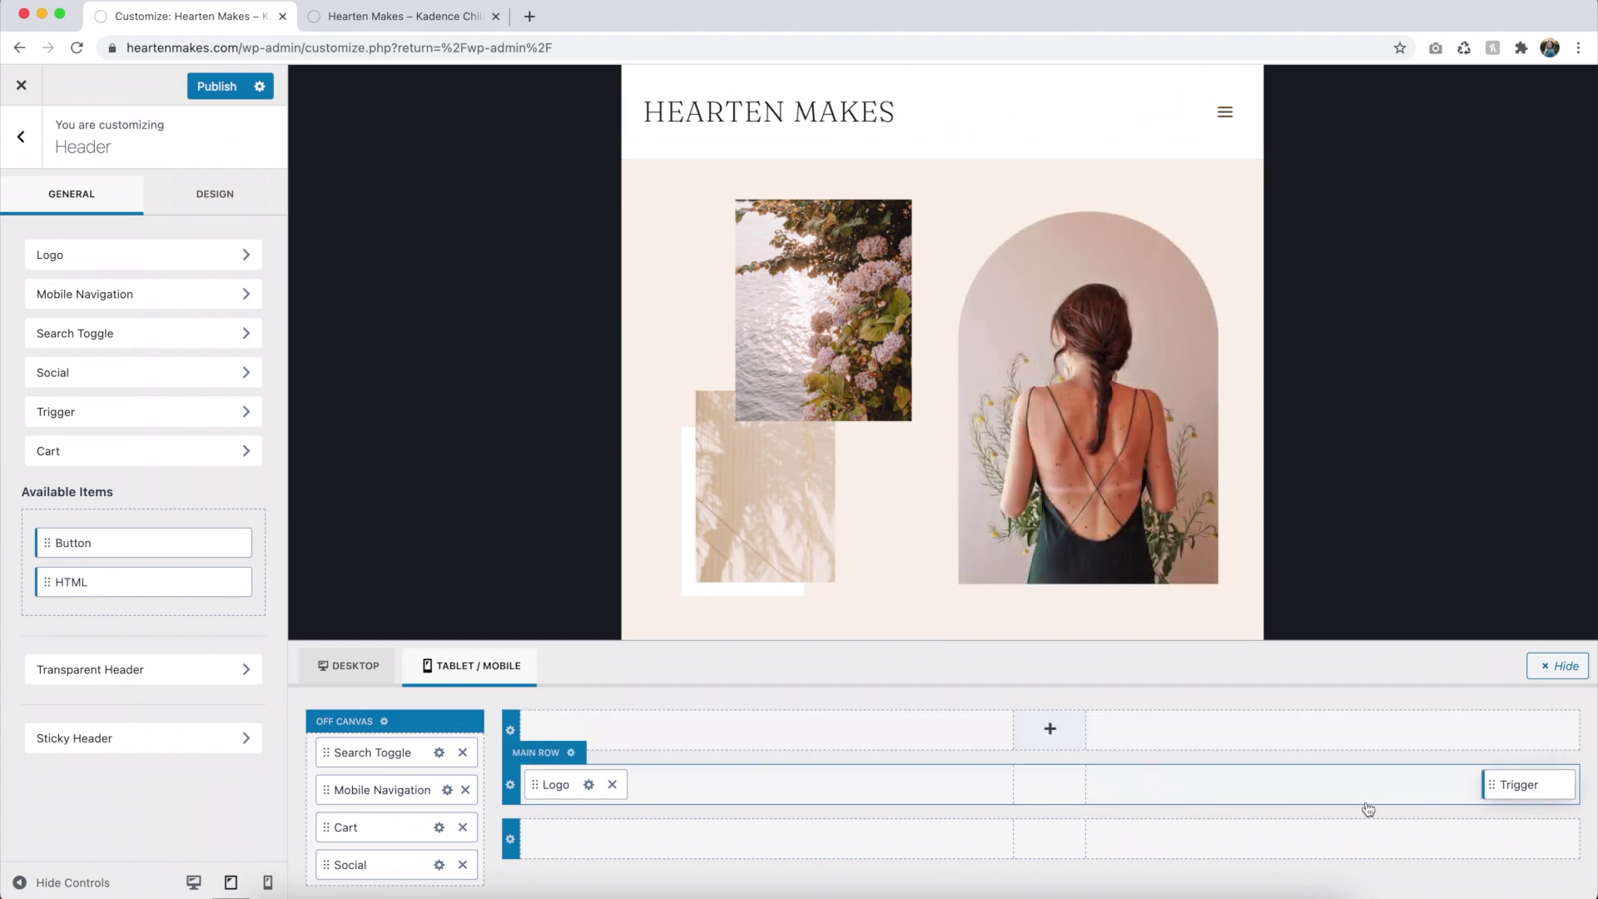
drag(1516, 786, 1028, 736)
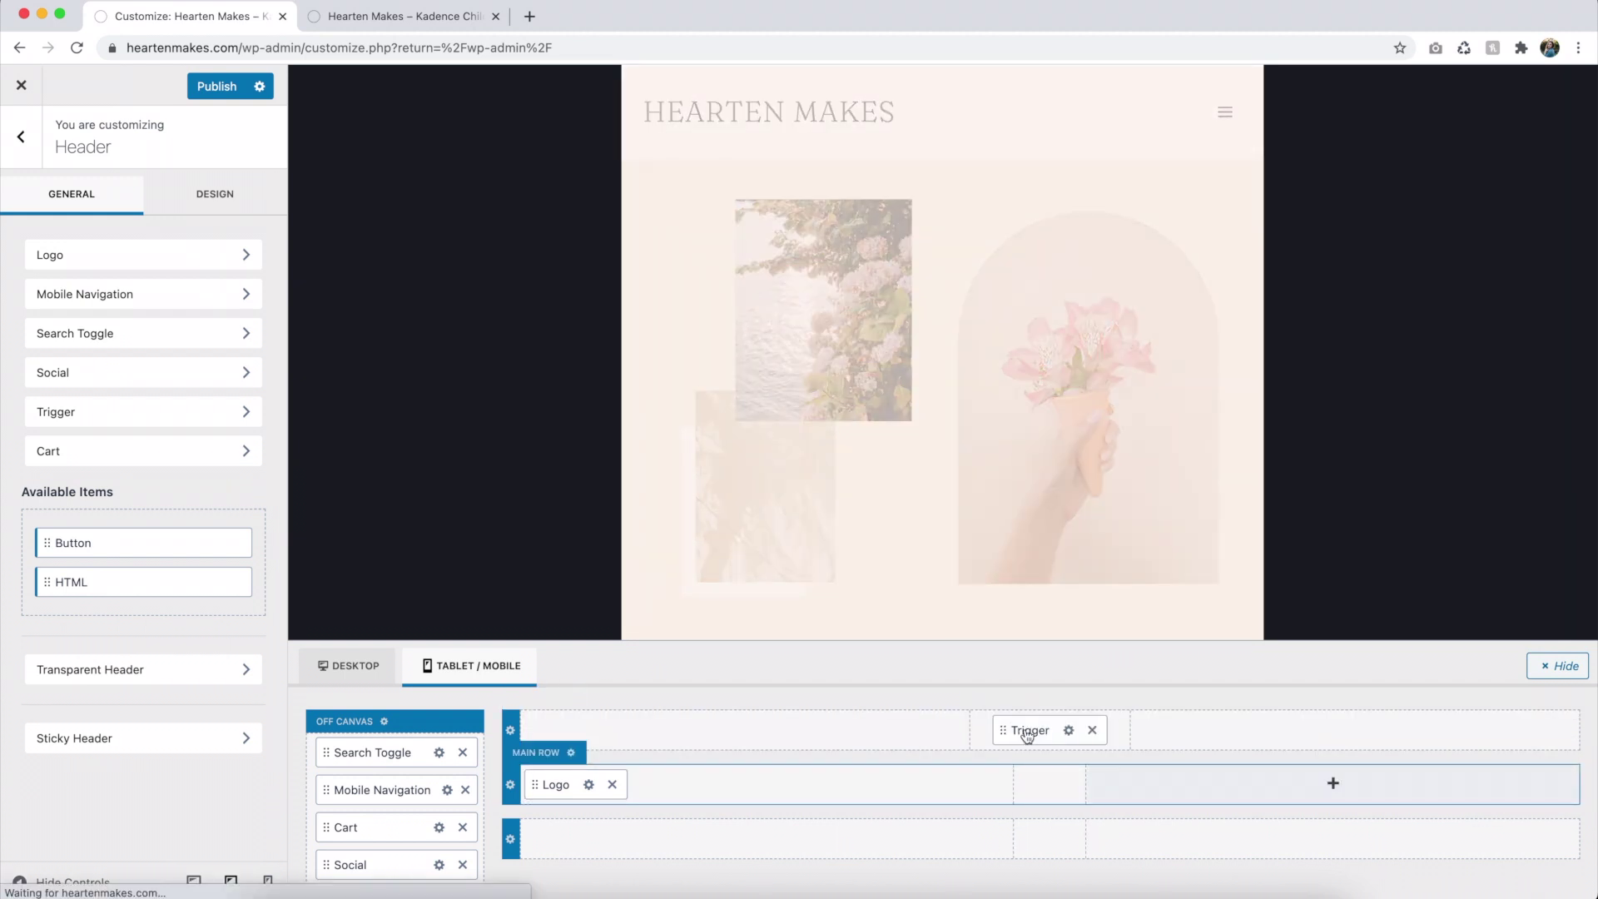
click(945, 83)
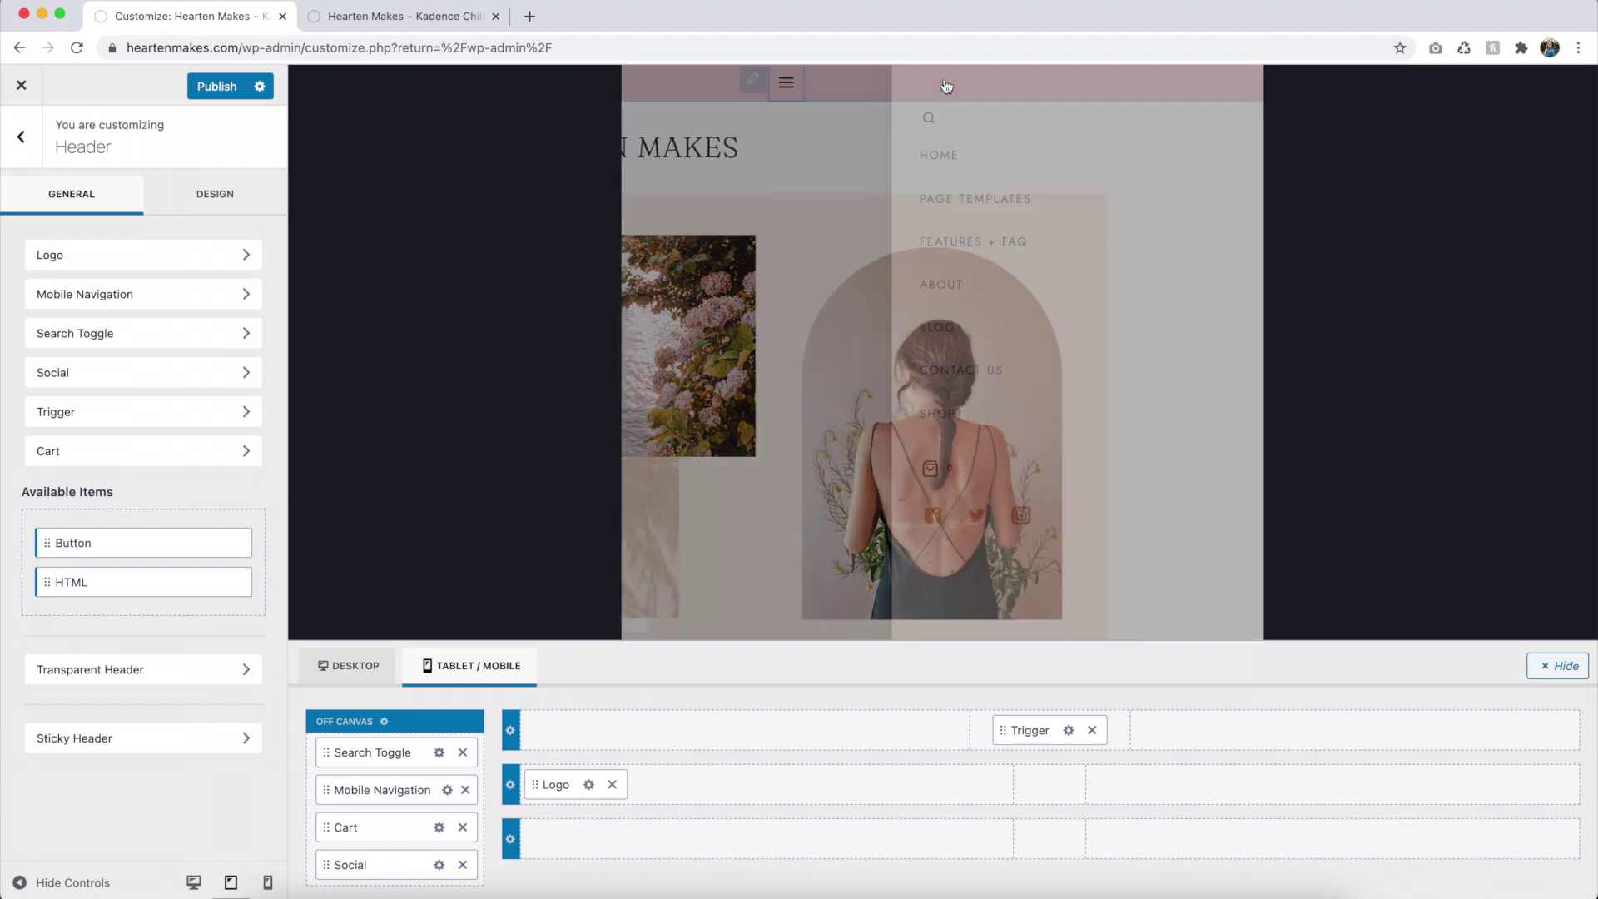
click(1227, 86)
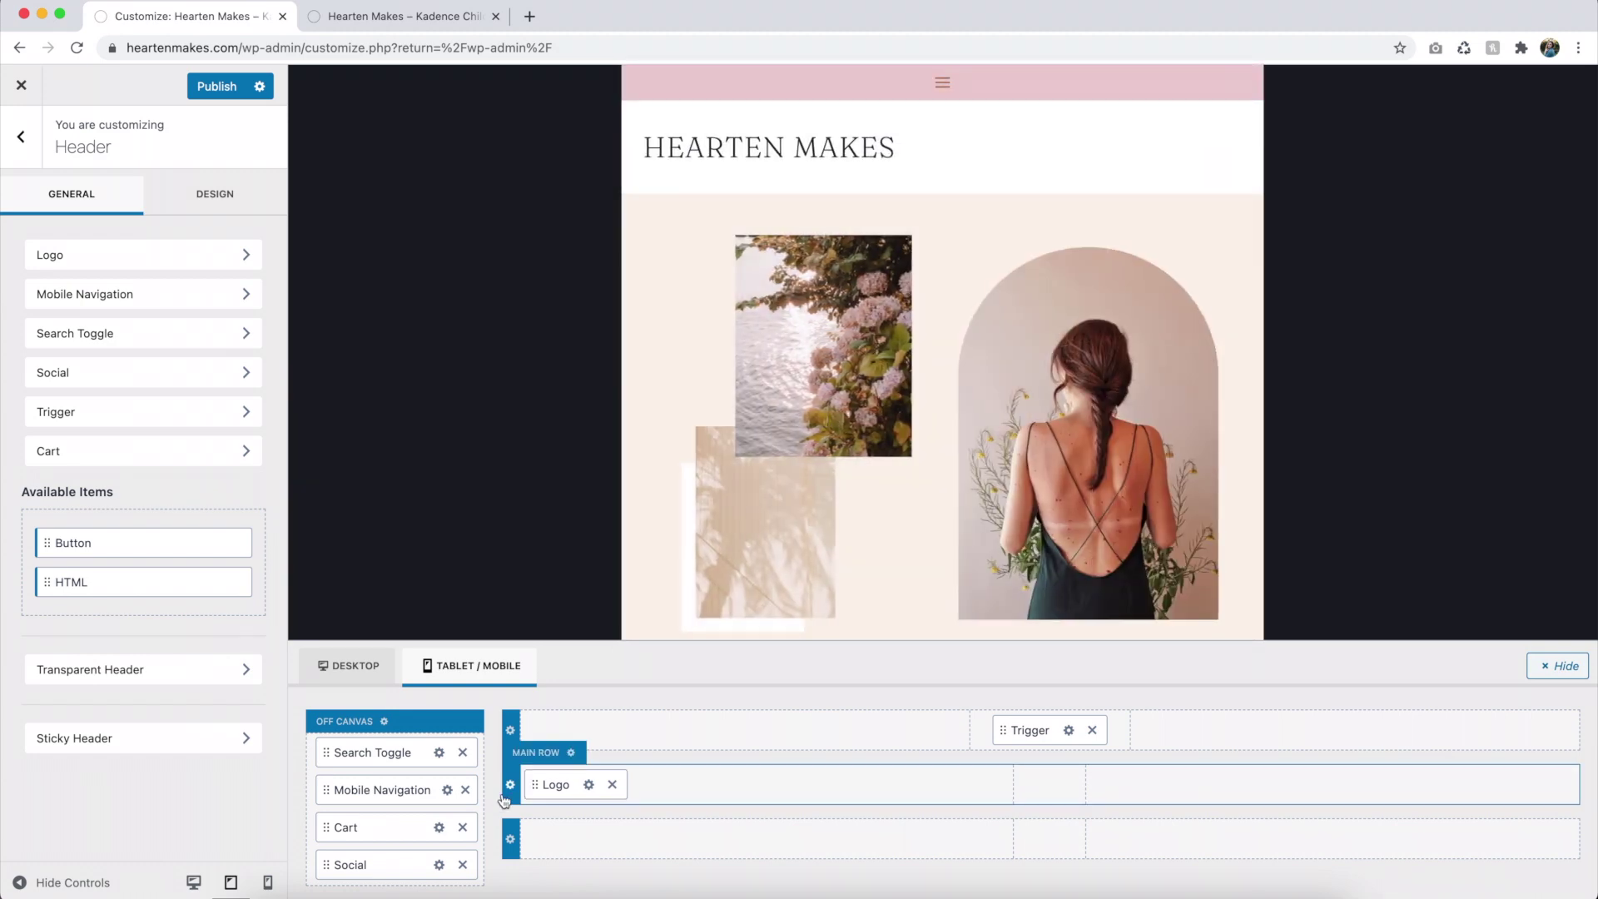
Set the Mobile Navigation's initial link color to the dusty pink palette color D1A2A8, with the off-canvas menu open in the preview.
click(448, 791)
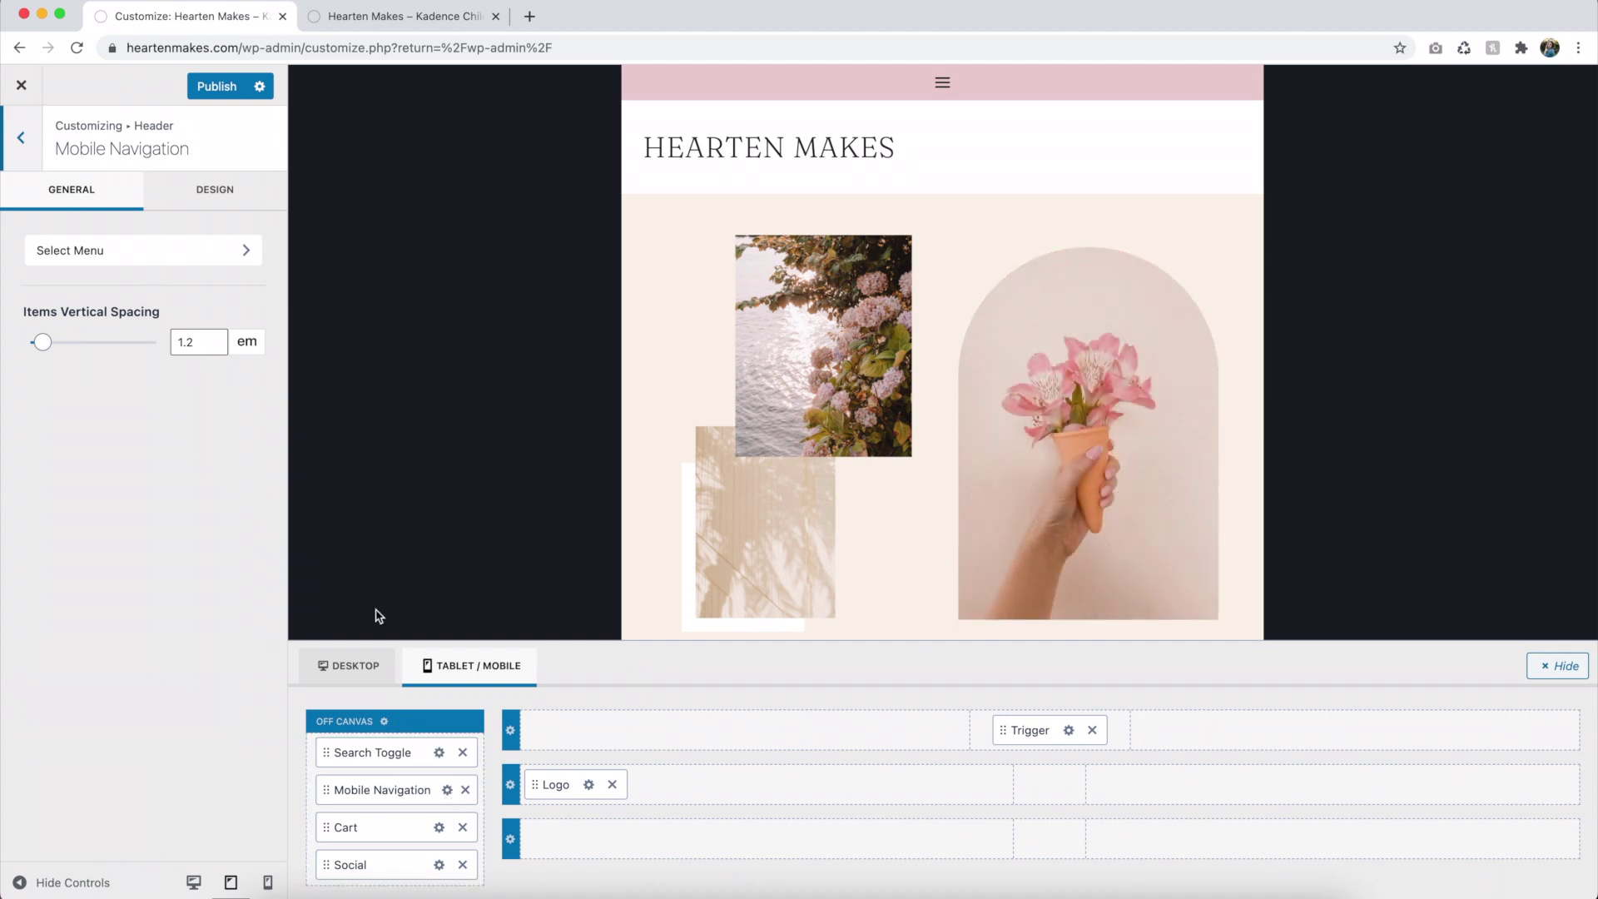
click(199, 208)
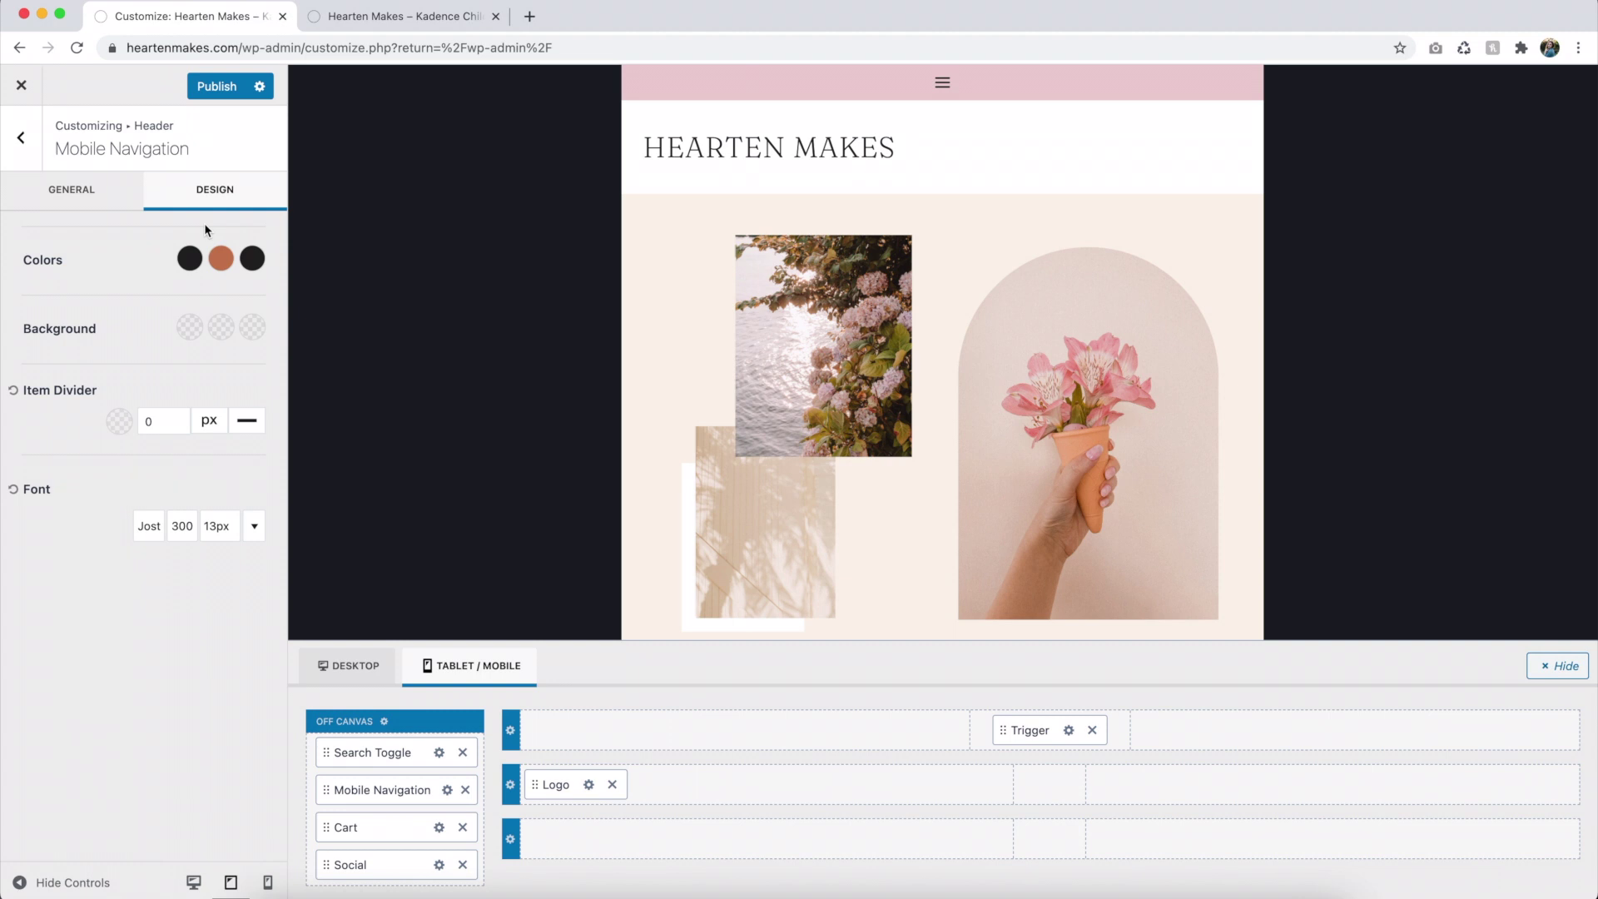
click(946, 84)
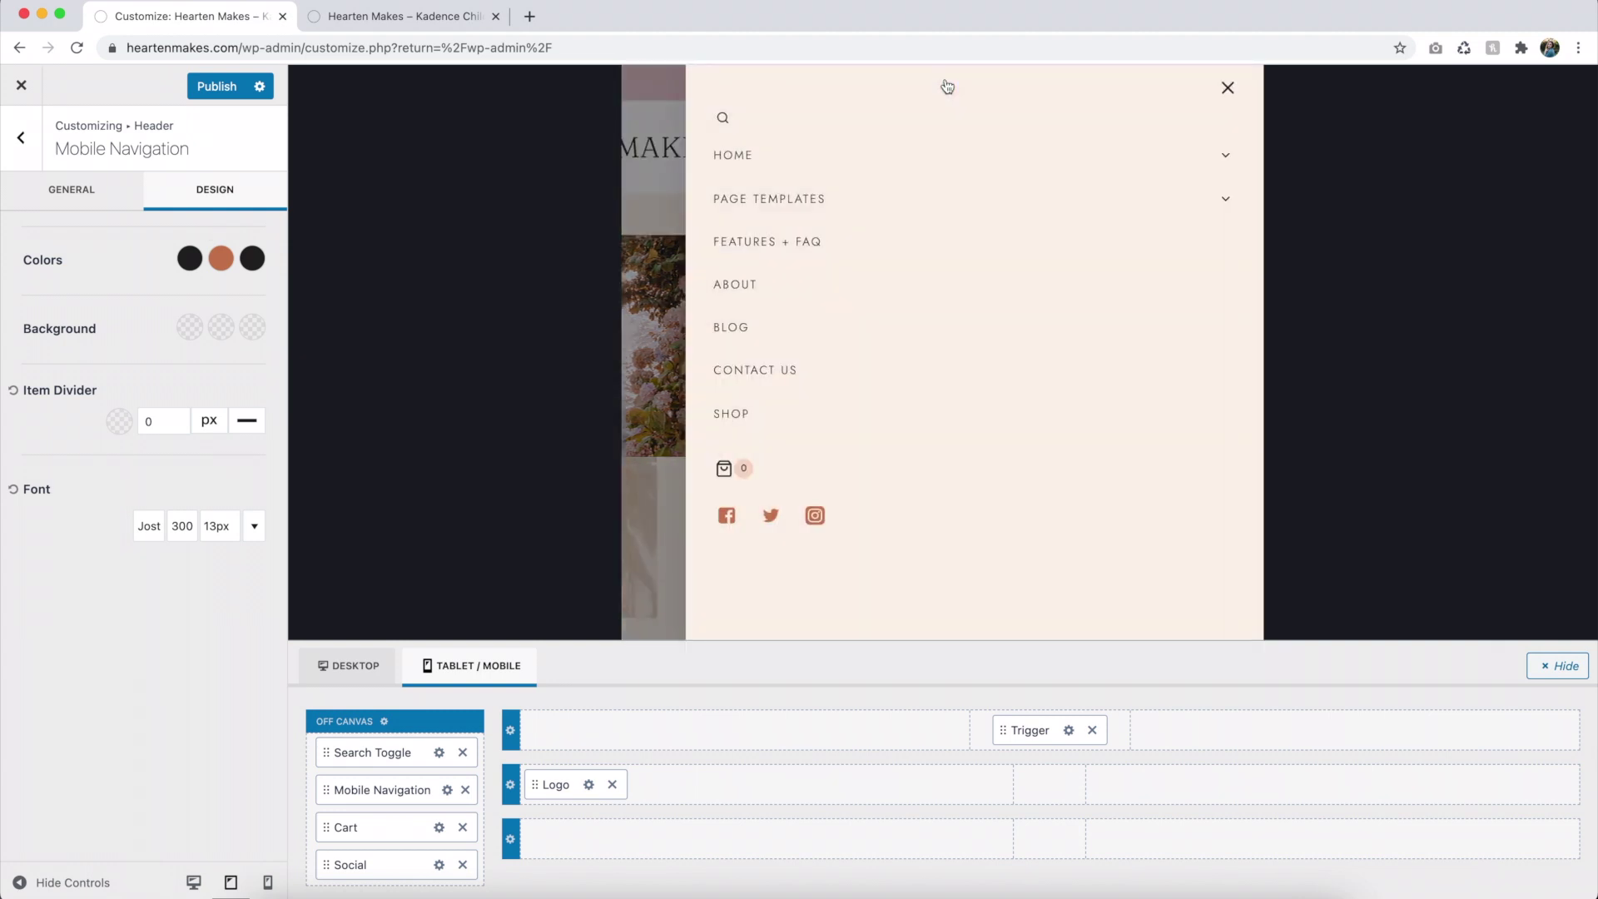
click(190, 258)
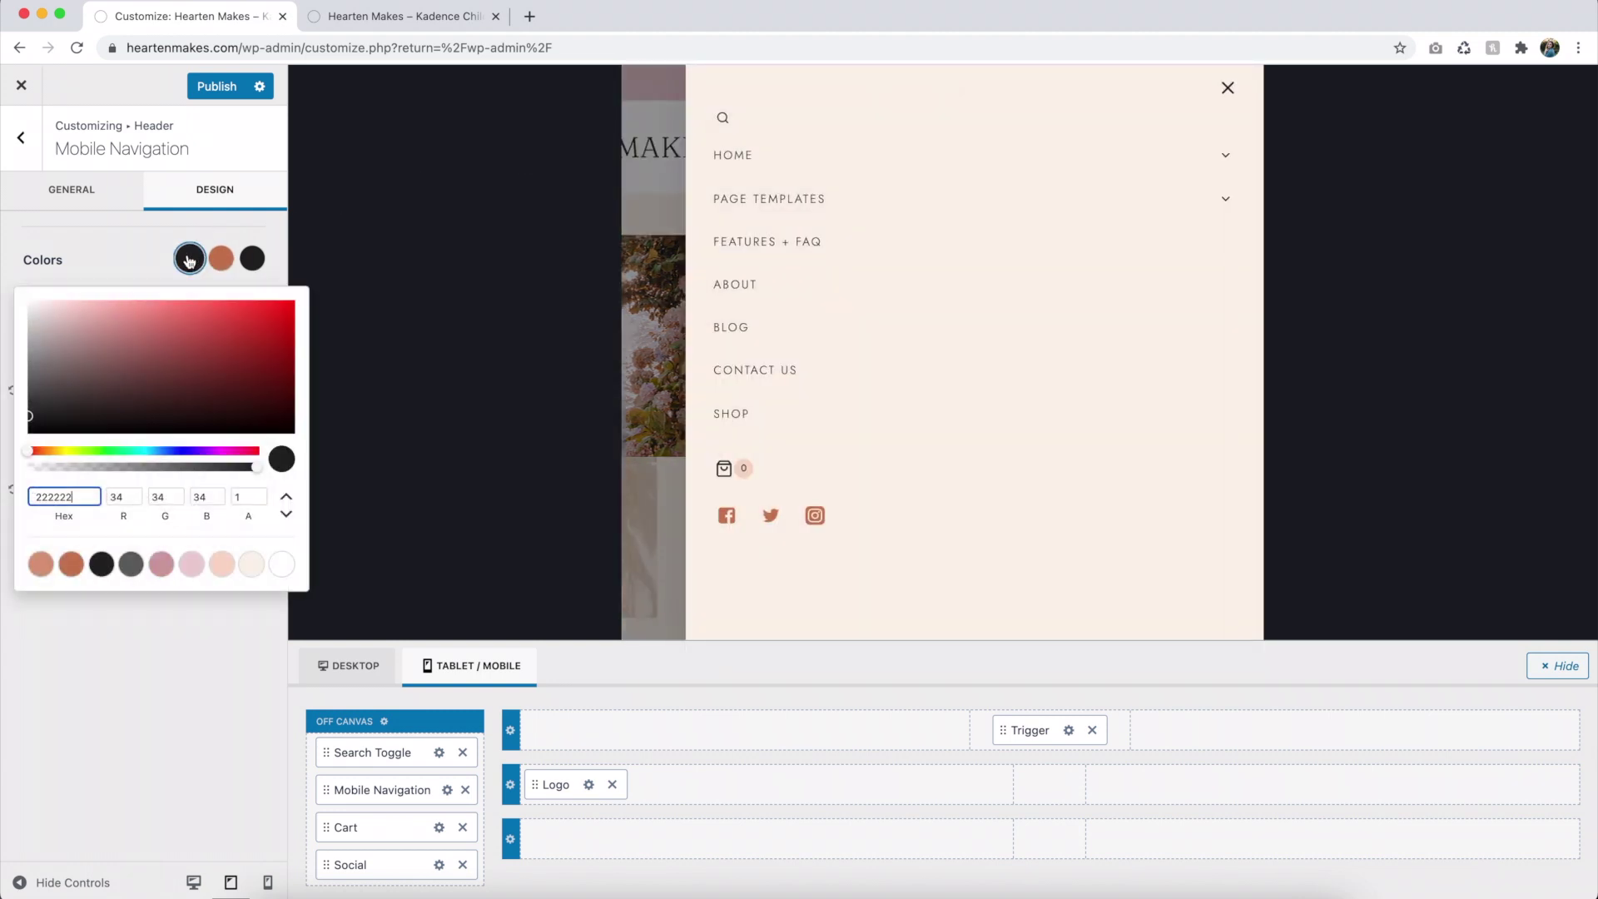
click(161, 565)
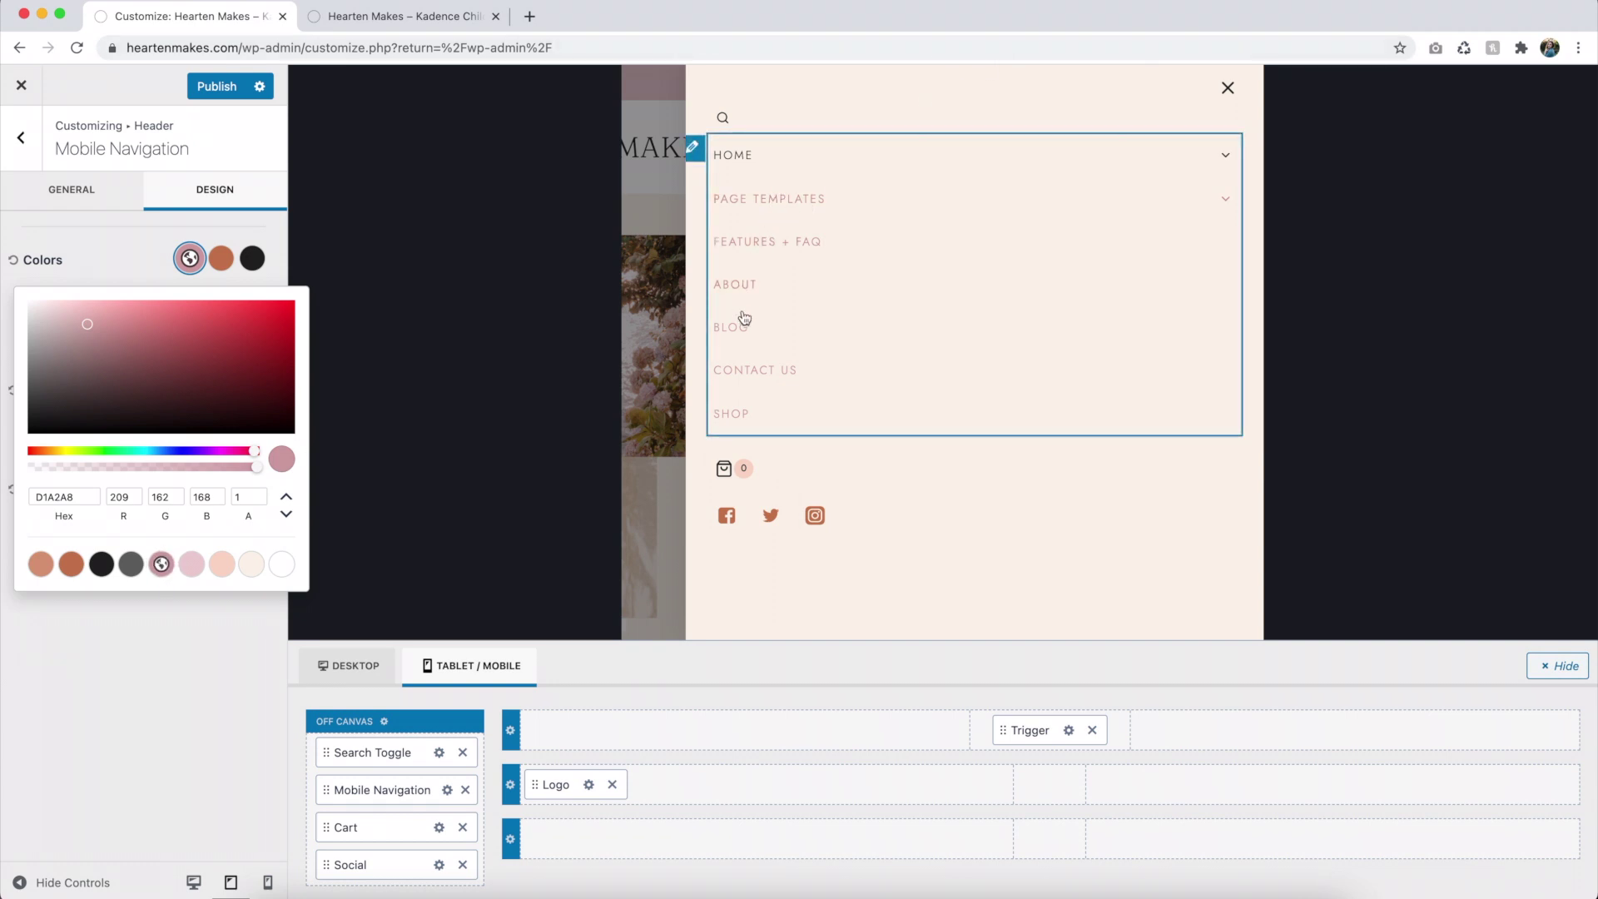
click(290, 628)
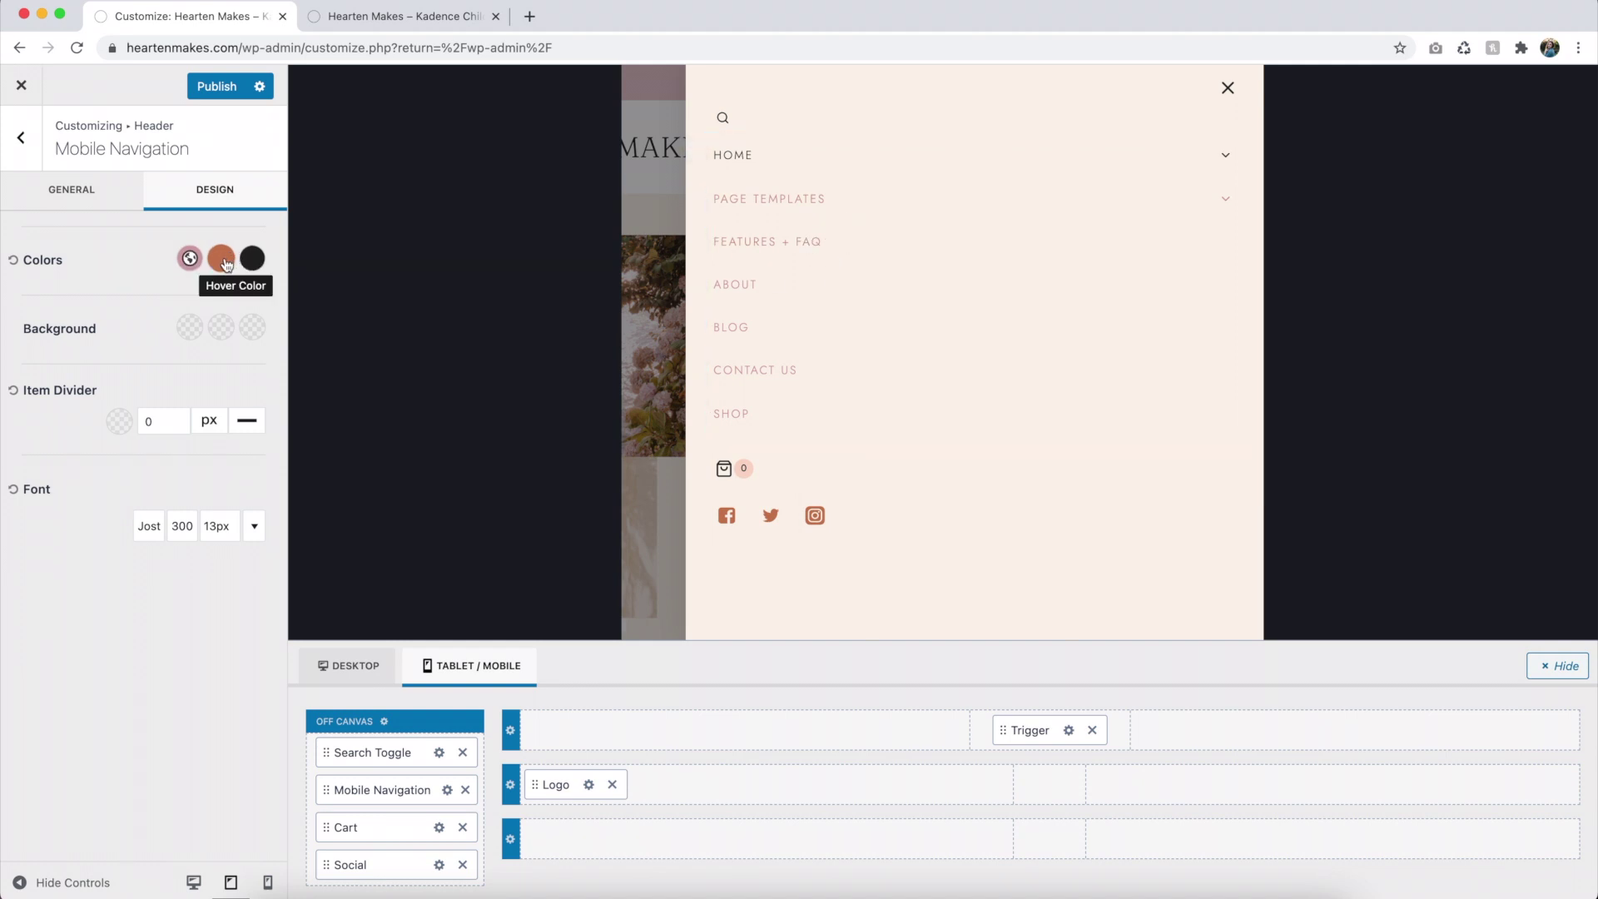
Set the Mobile Navigation's hover color to palette black 222222 and its active link color to palette terracotta CA7E53.
click(221, 259)
click(101, 563)
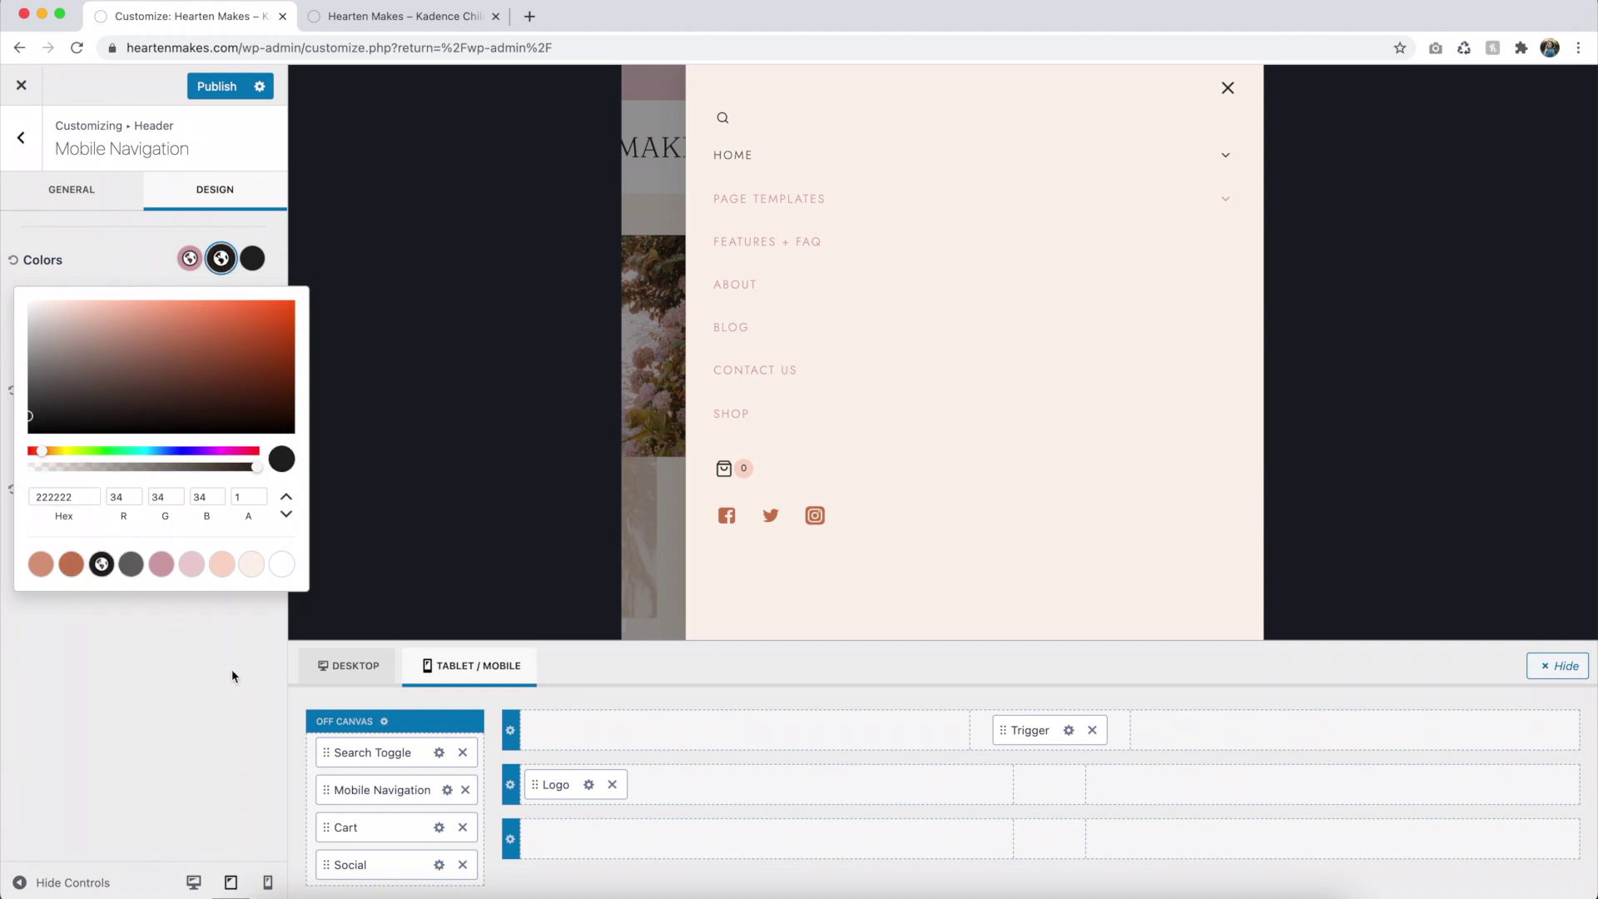
click(233, 672)
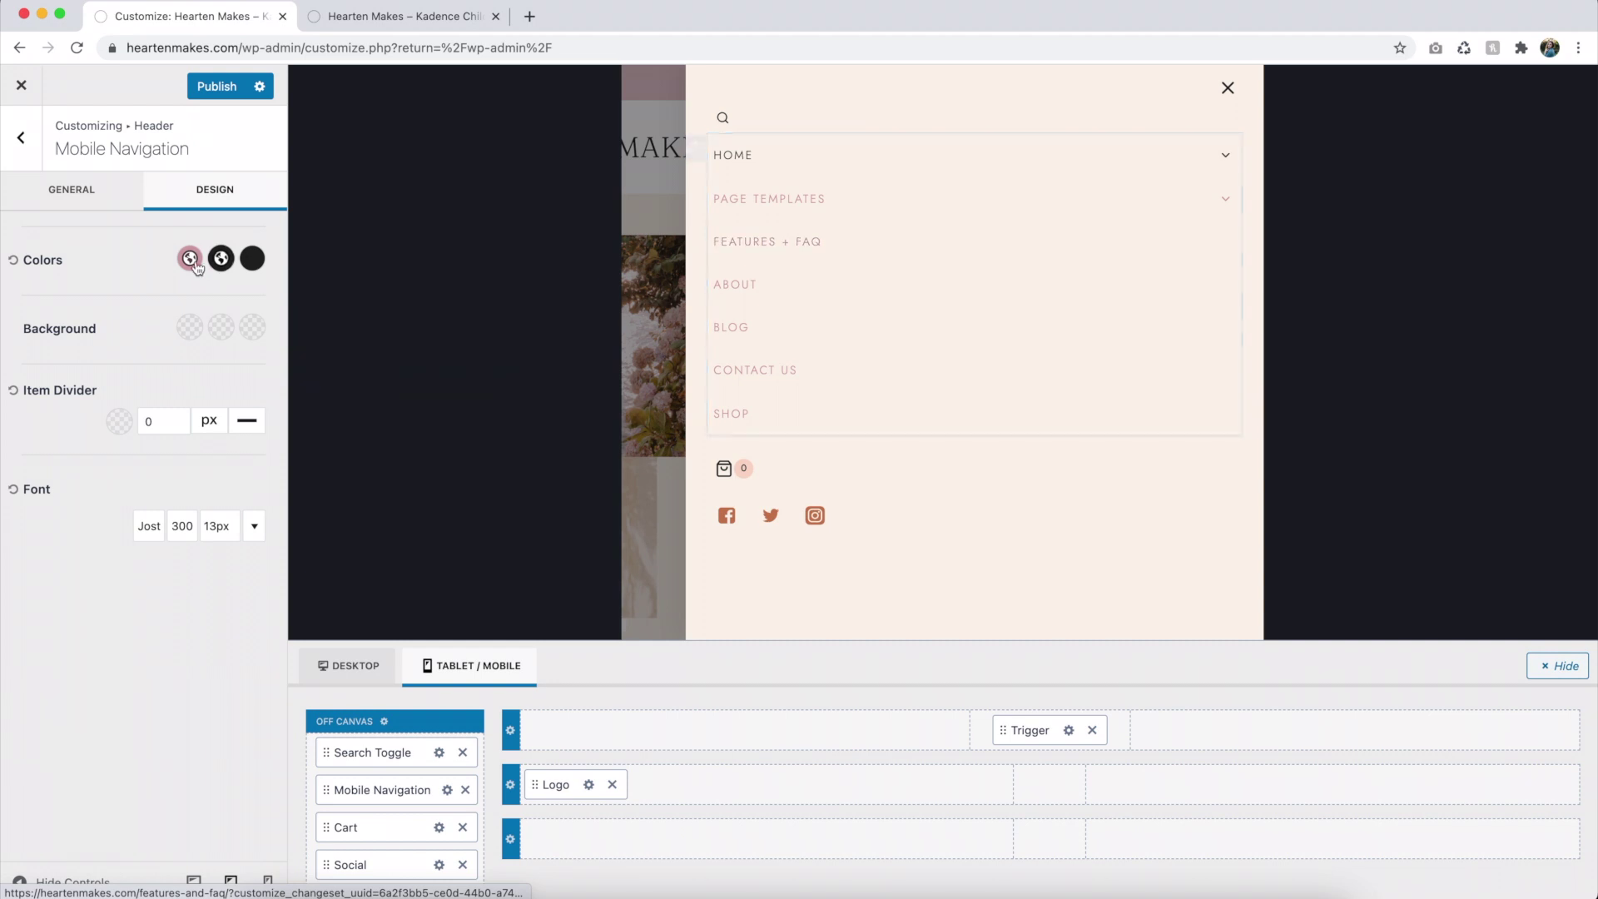
click(253, 262)
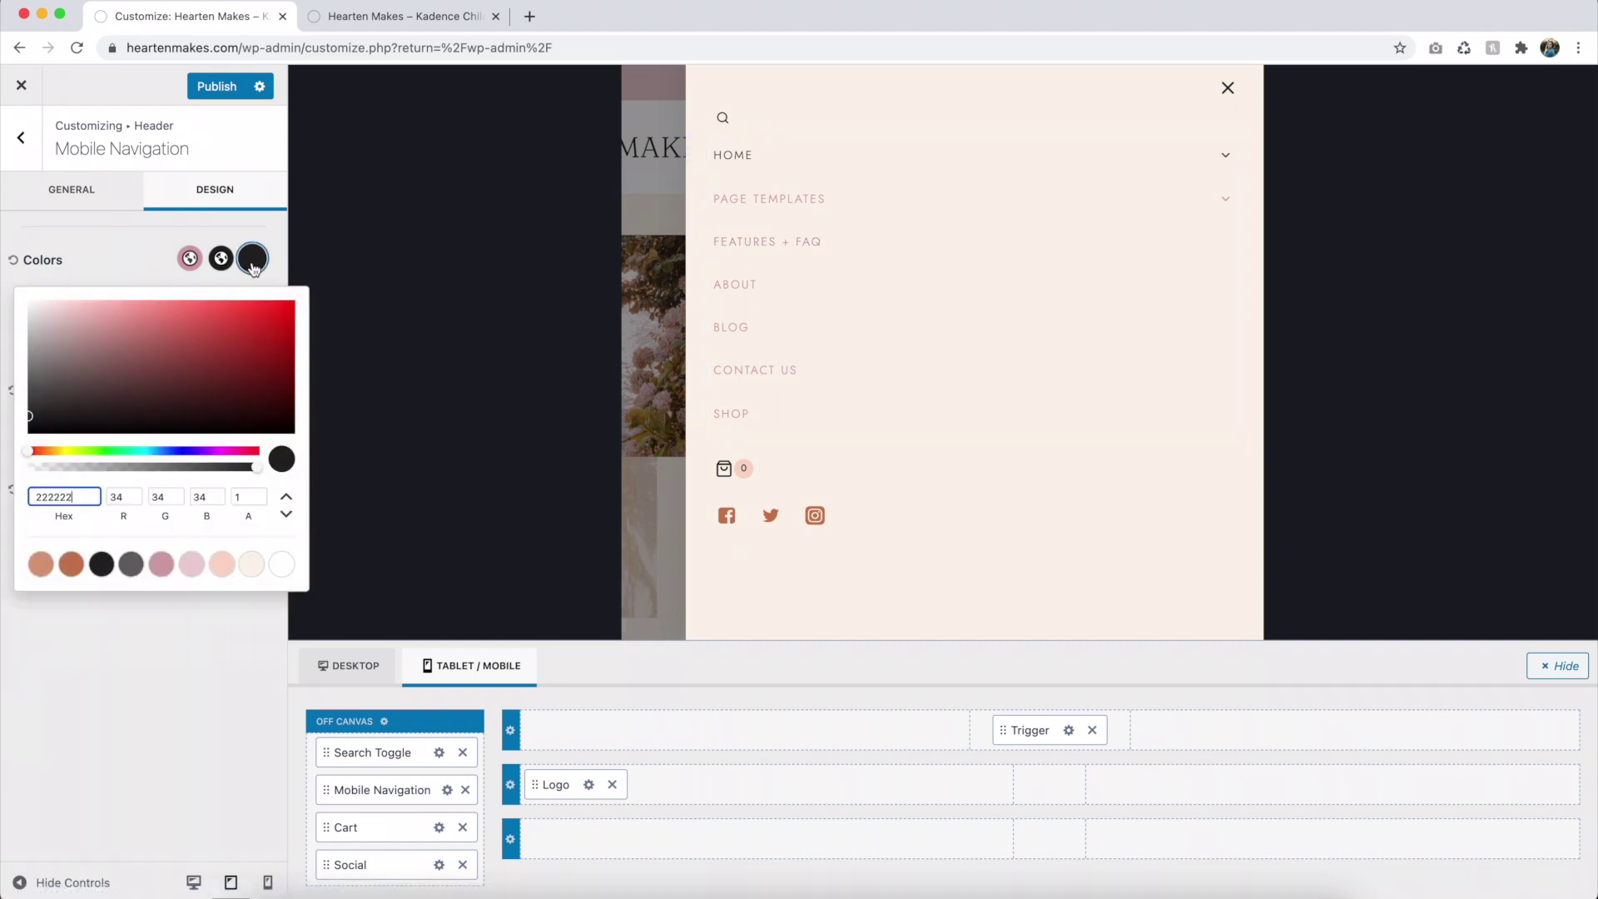
click(71, 570)
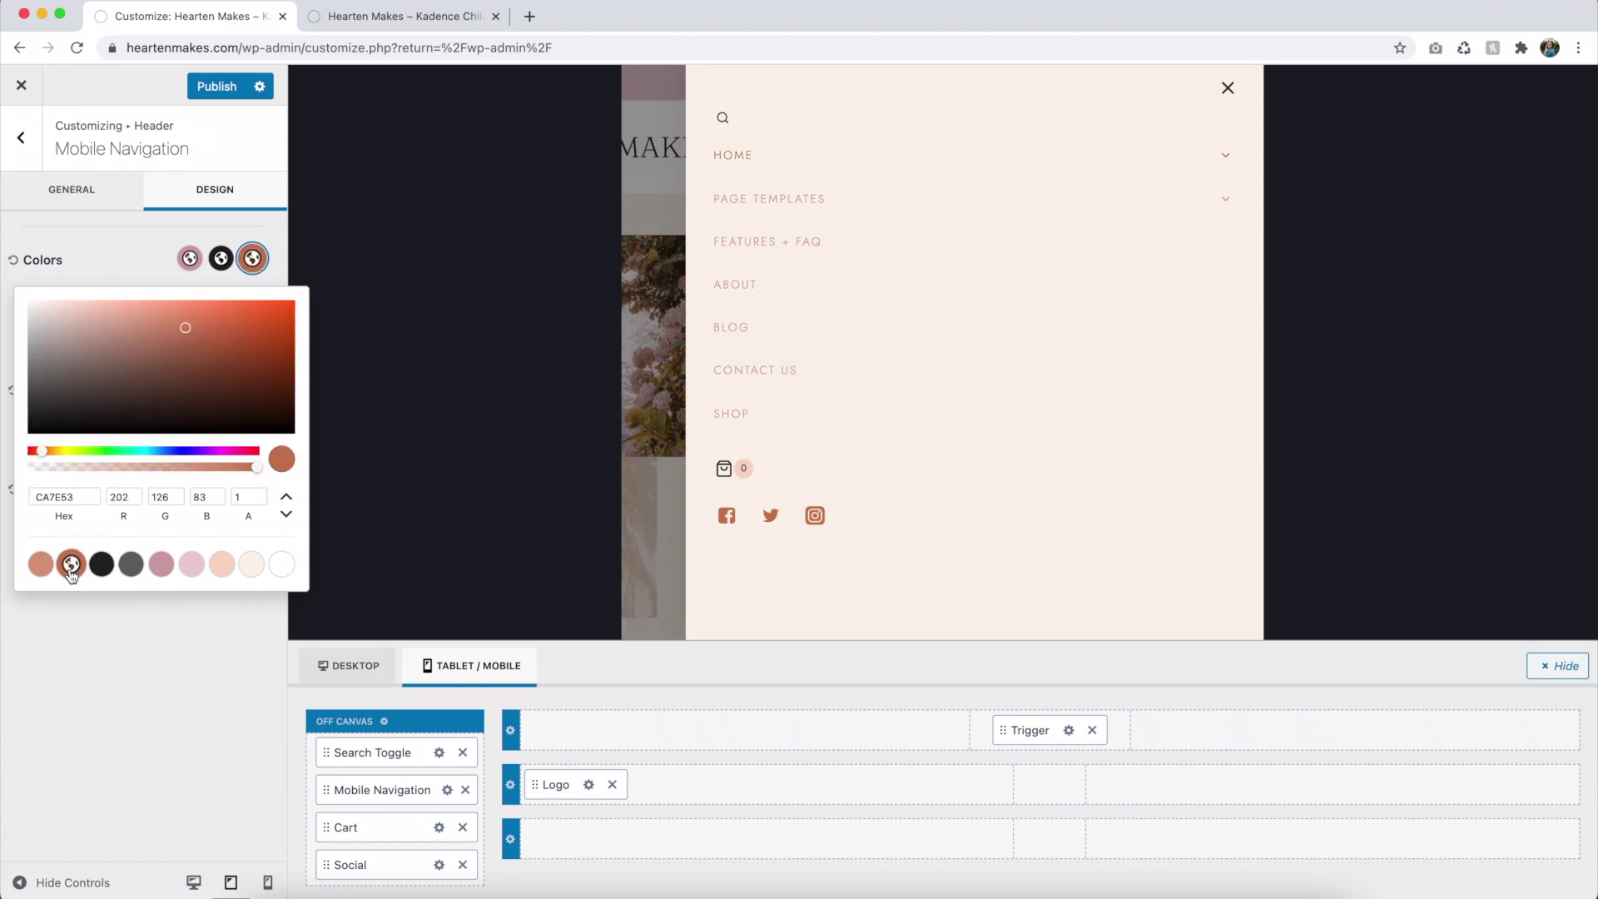
Close the color picker and review the Mobile Navigation's font options and general settings.
click(183, 691)
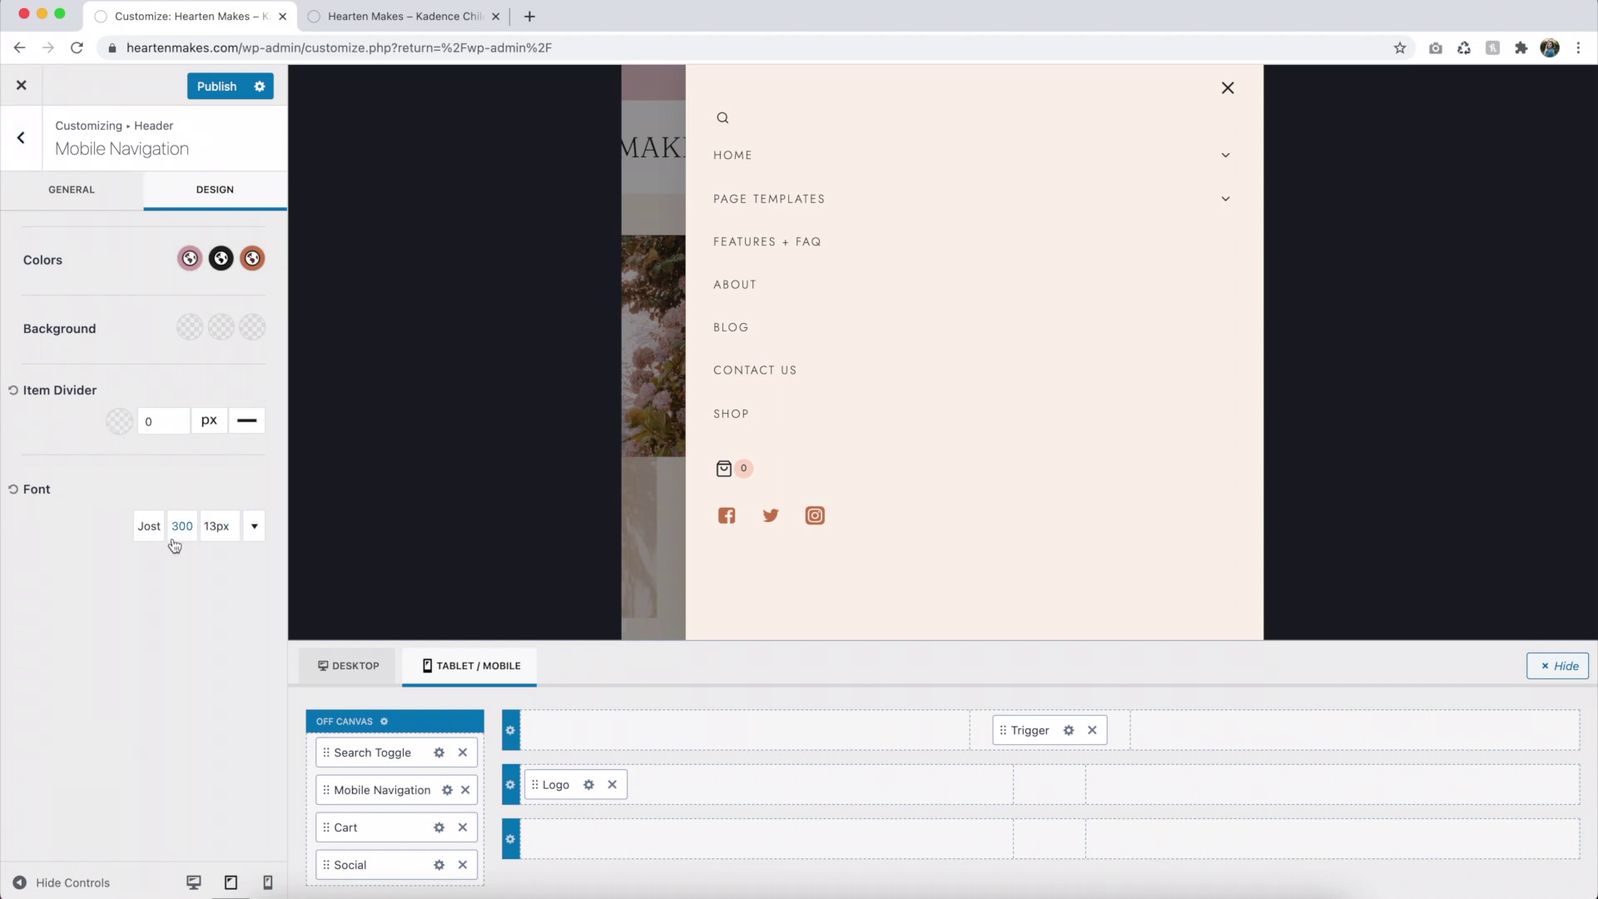
click(148, 526)
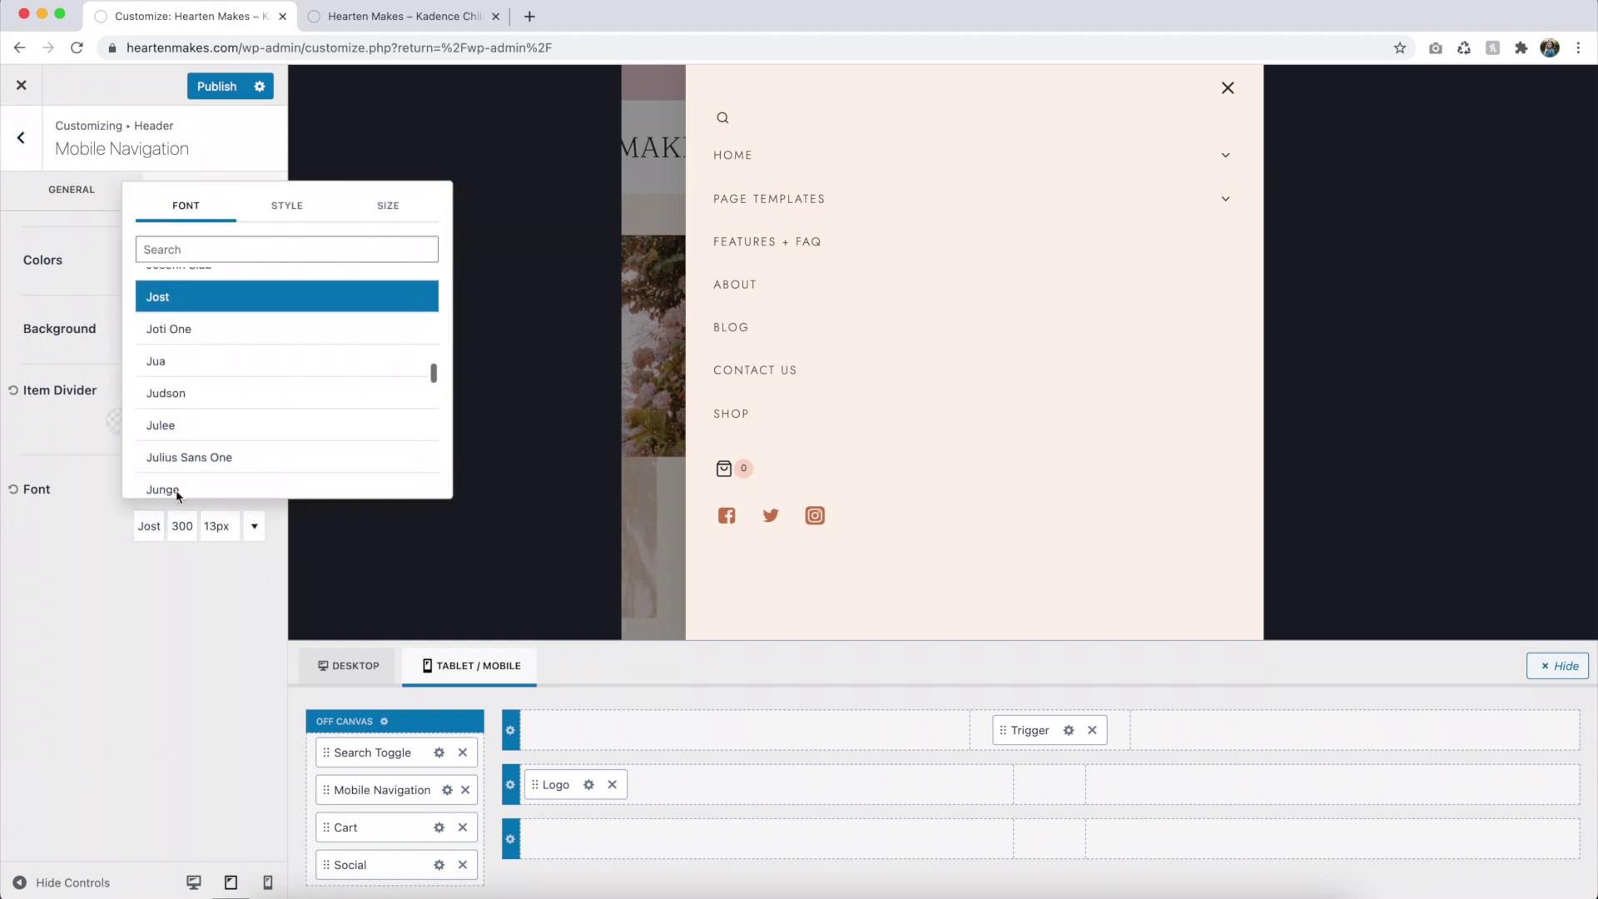
click(174, 624)
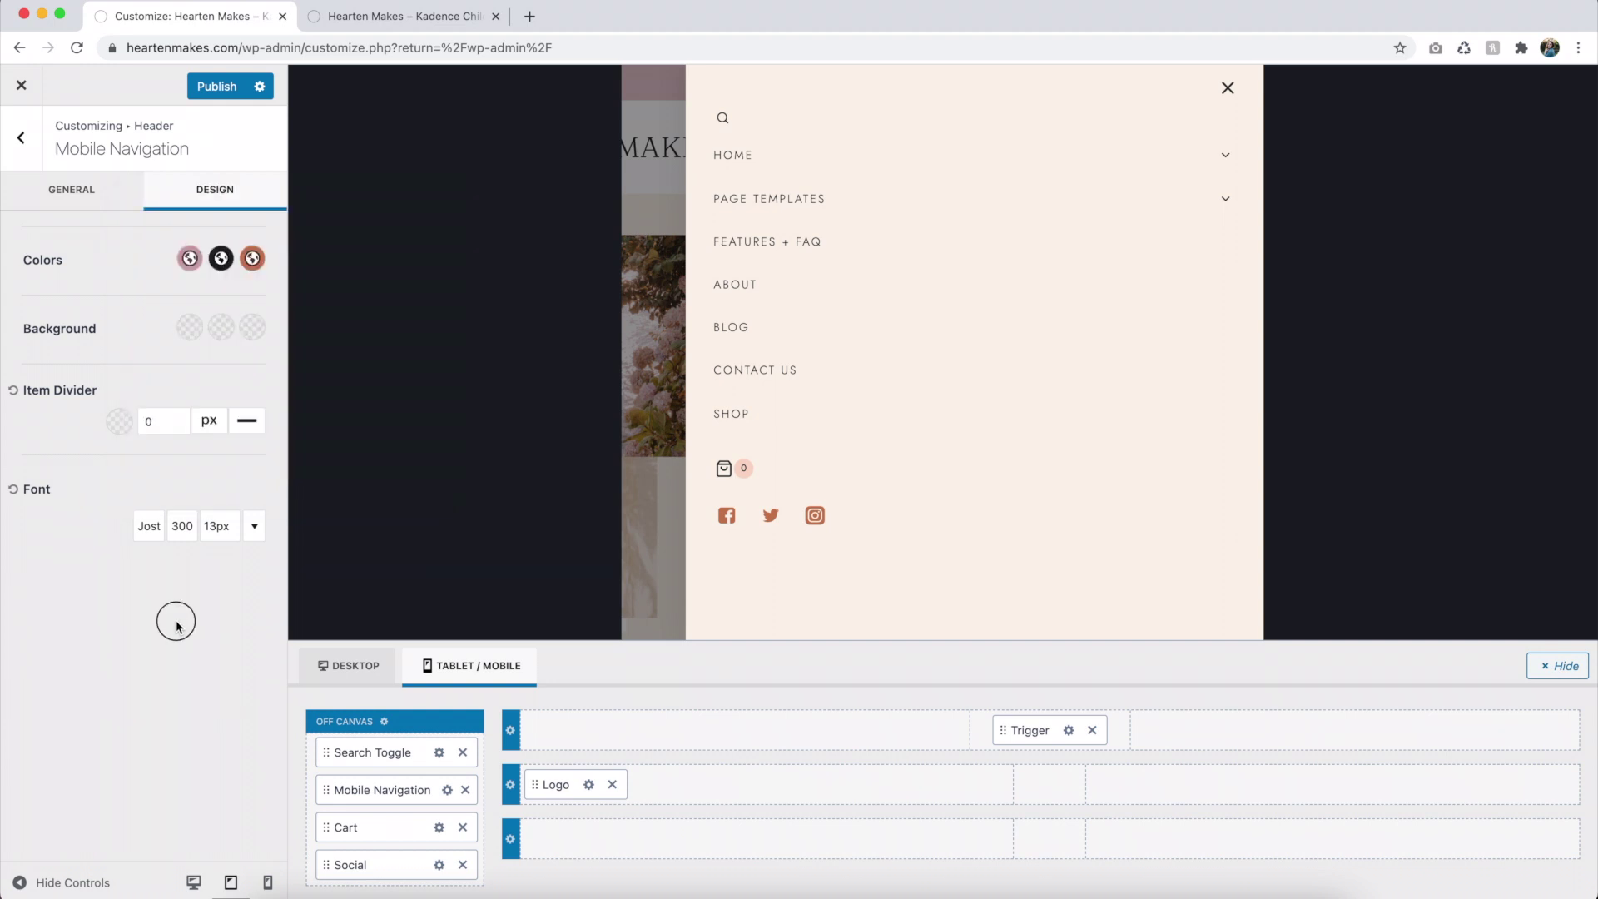
click(103, 188)
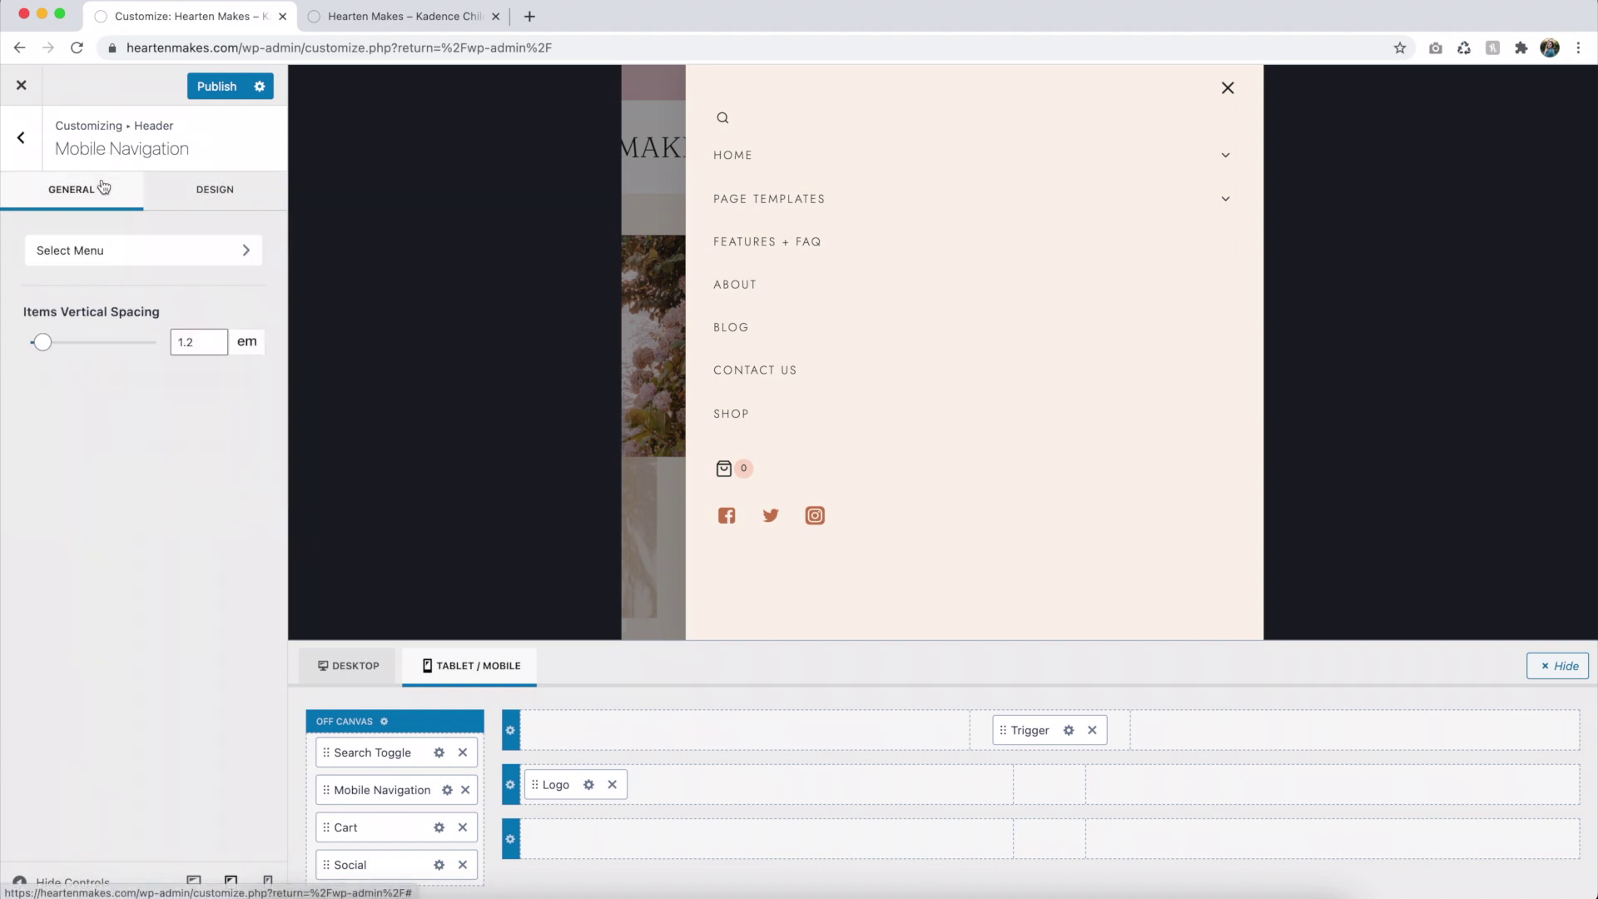
Return to the main Header settings, switch to the desktop layout and close the off-canvas menu in the preview.
click(21, 138)
click(360, 665)
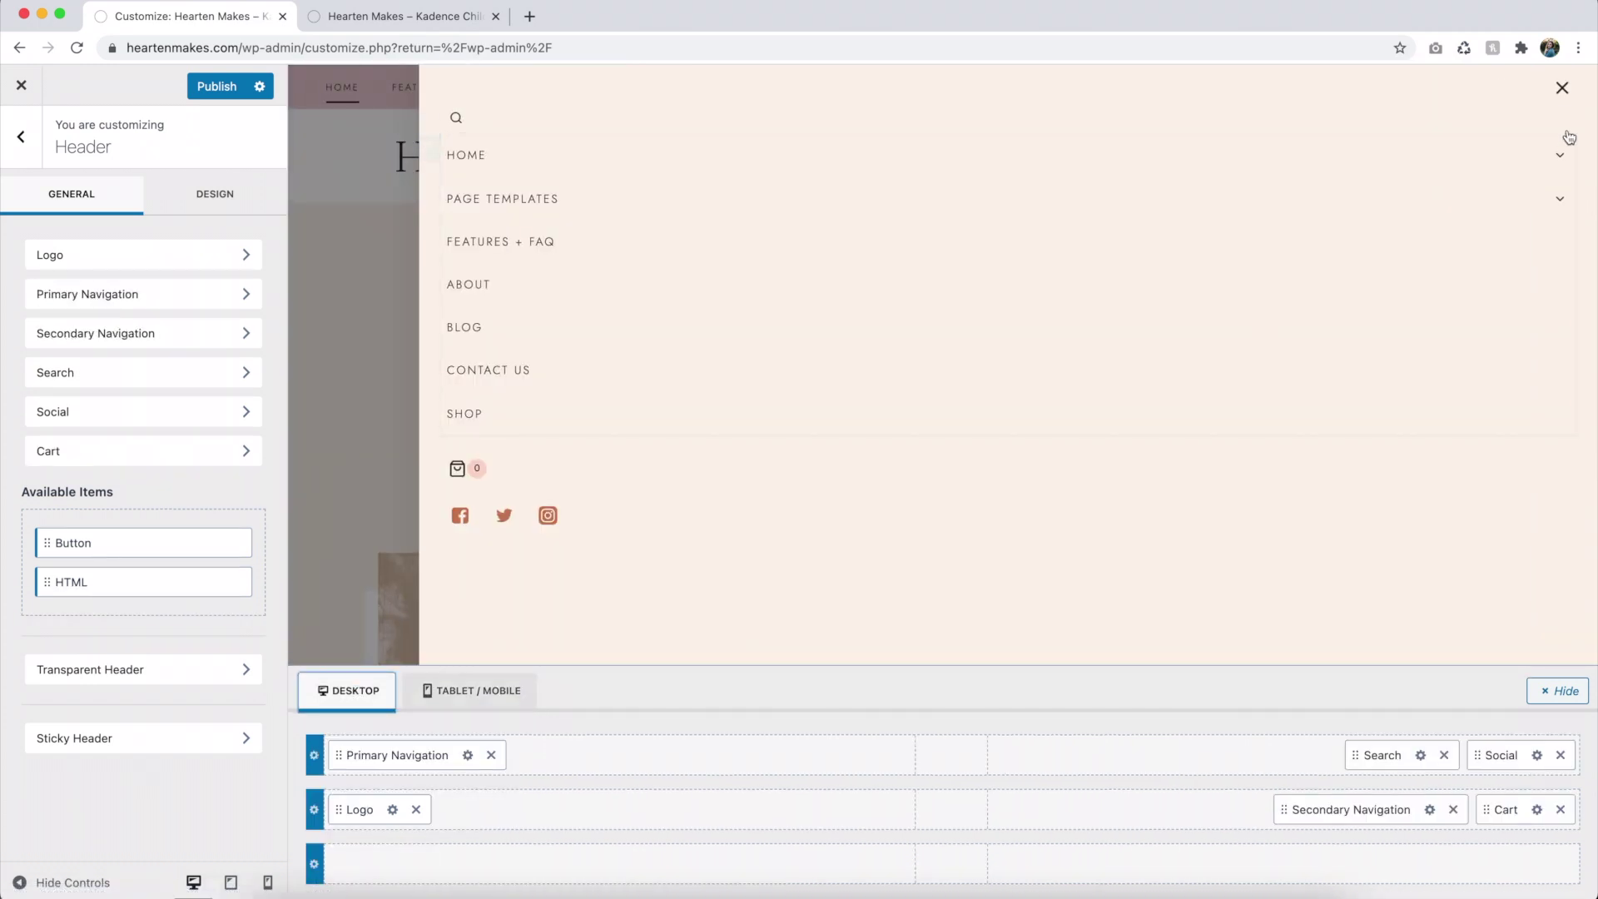
click(1562, 88)
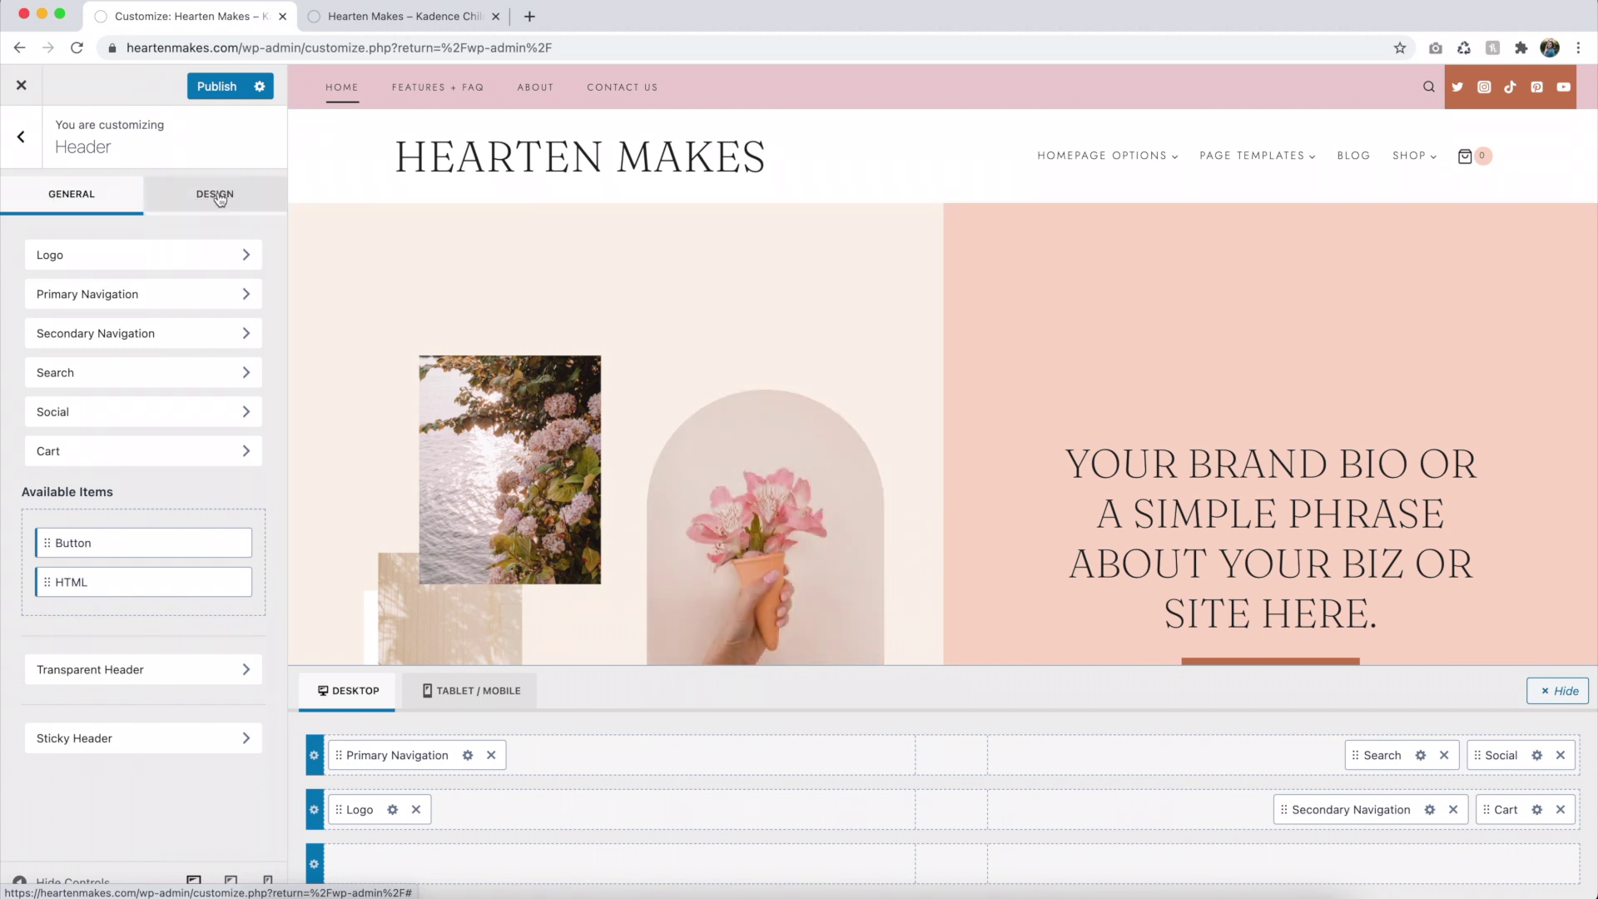
Try the cream palette color as the desktop Header Background.
click(220, 200)
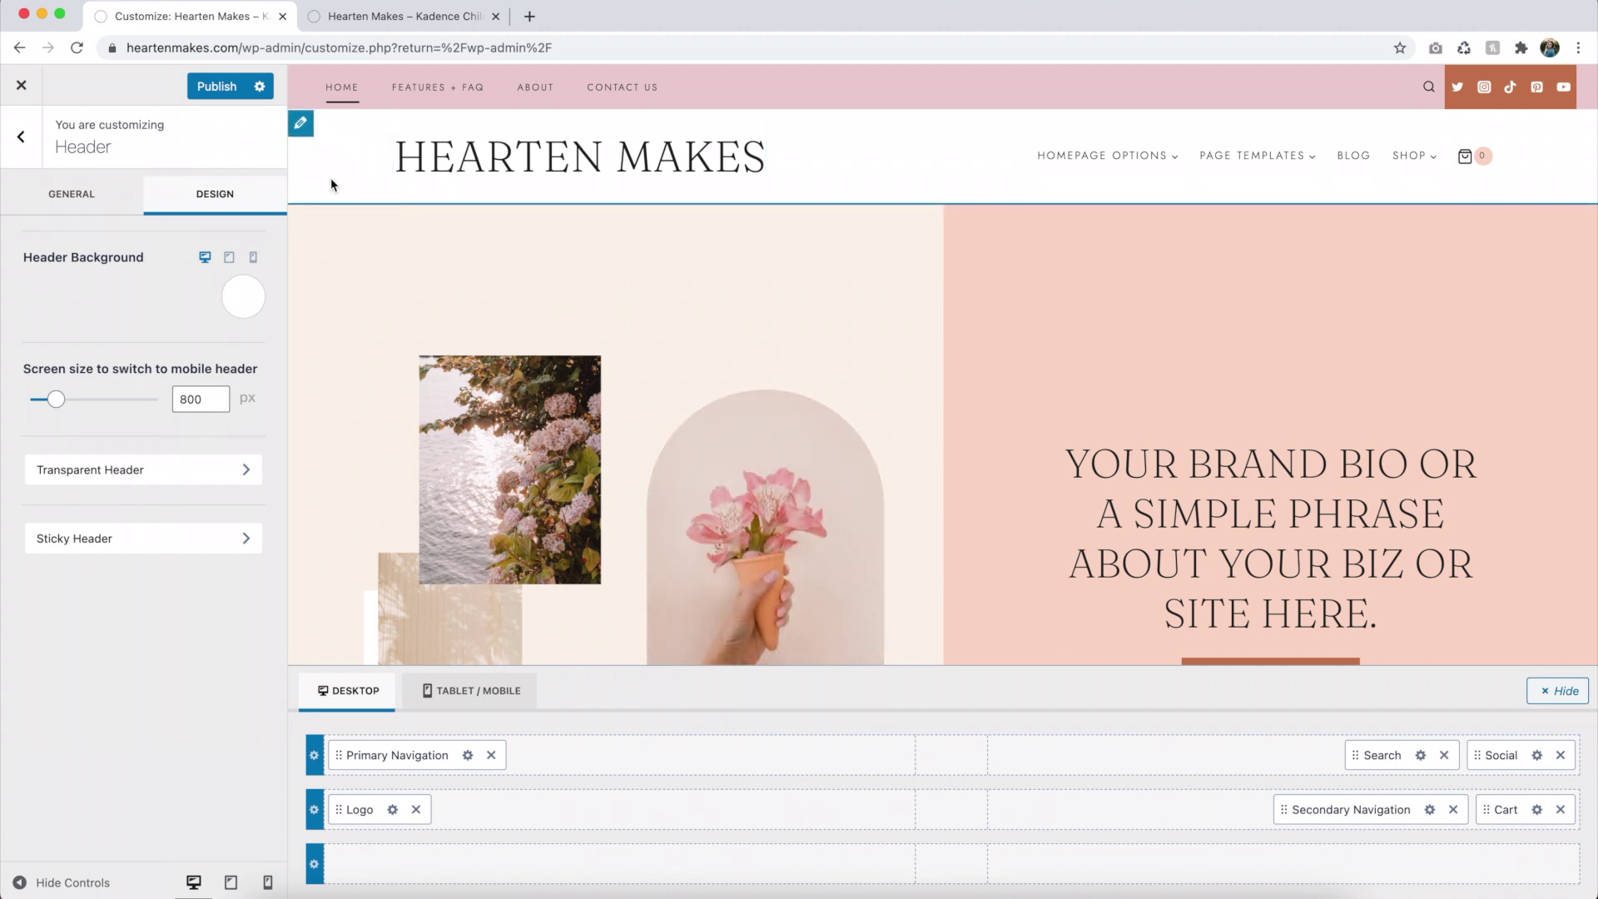
click(242, 301)
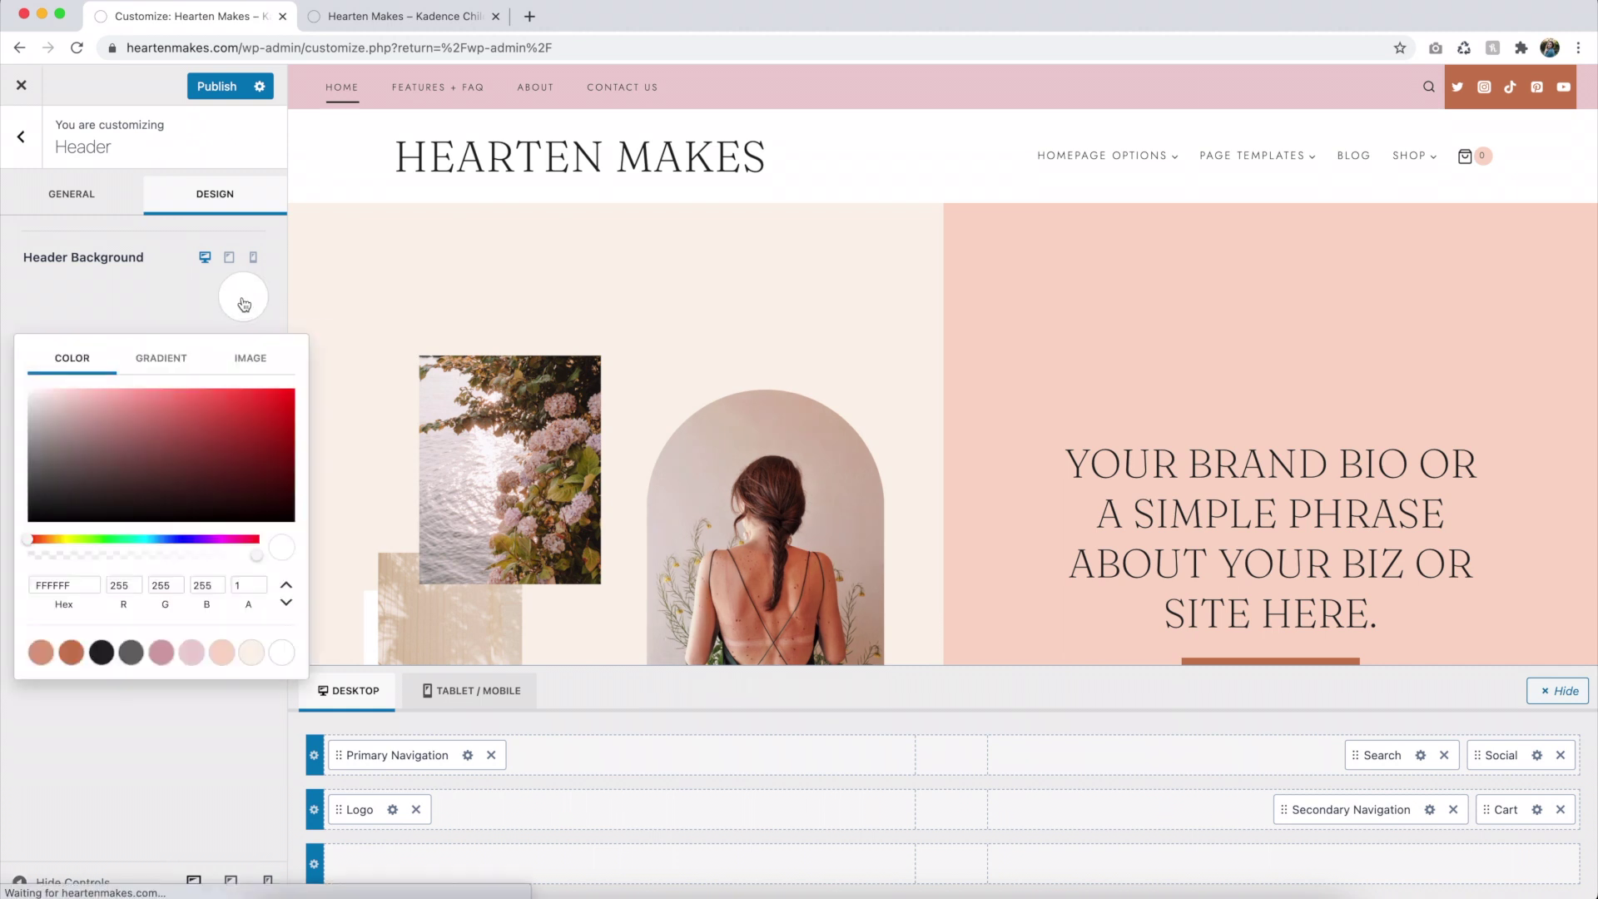
click(251, 652)
click(208, 708)
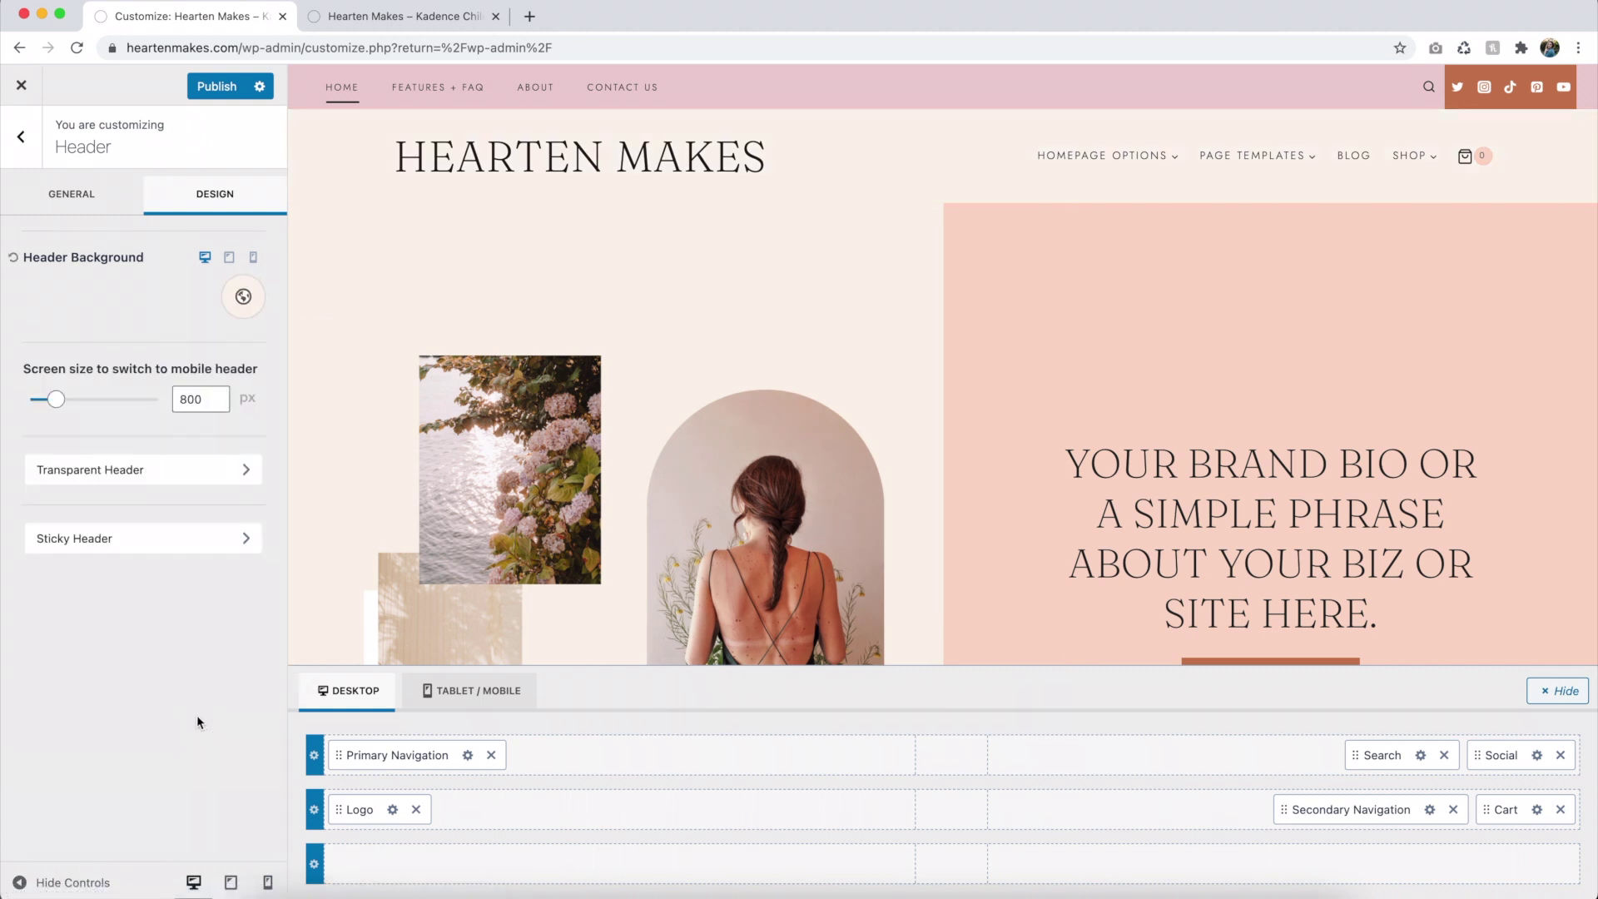
Try the dusty pink palette color D1A2A8 as the desktop Header Background and reset the background to its default.
click(243, 296)
click(162, 652)
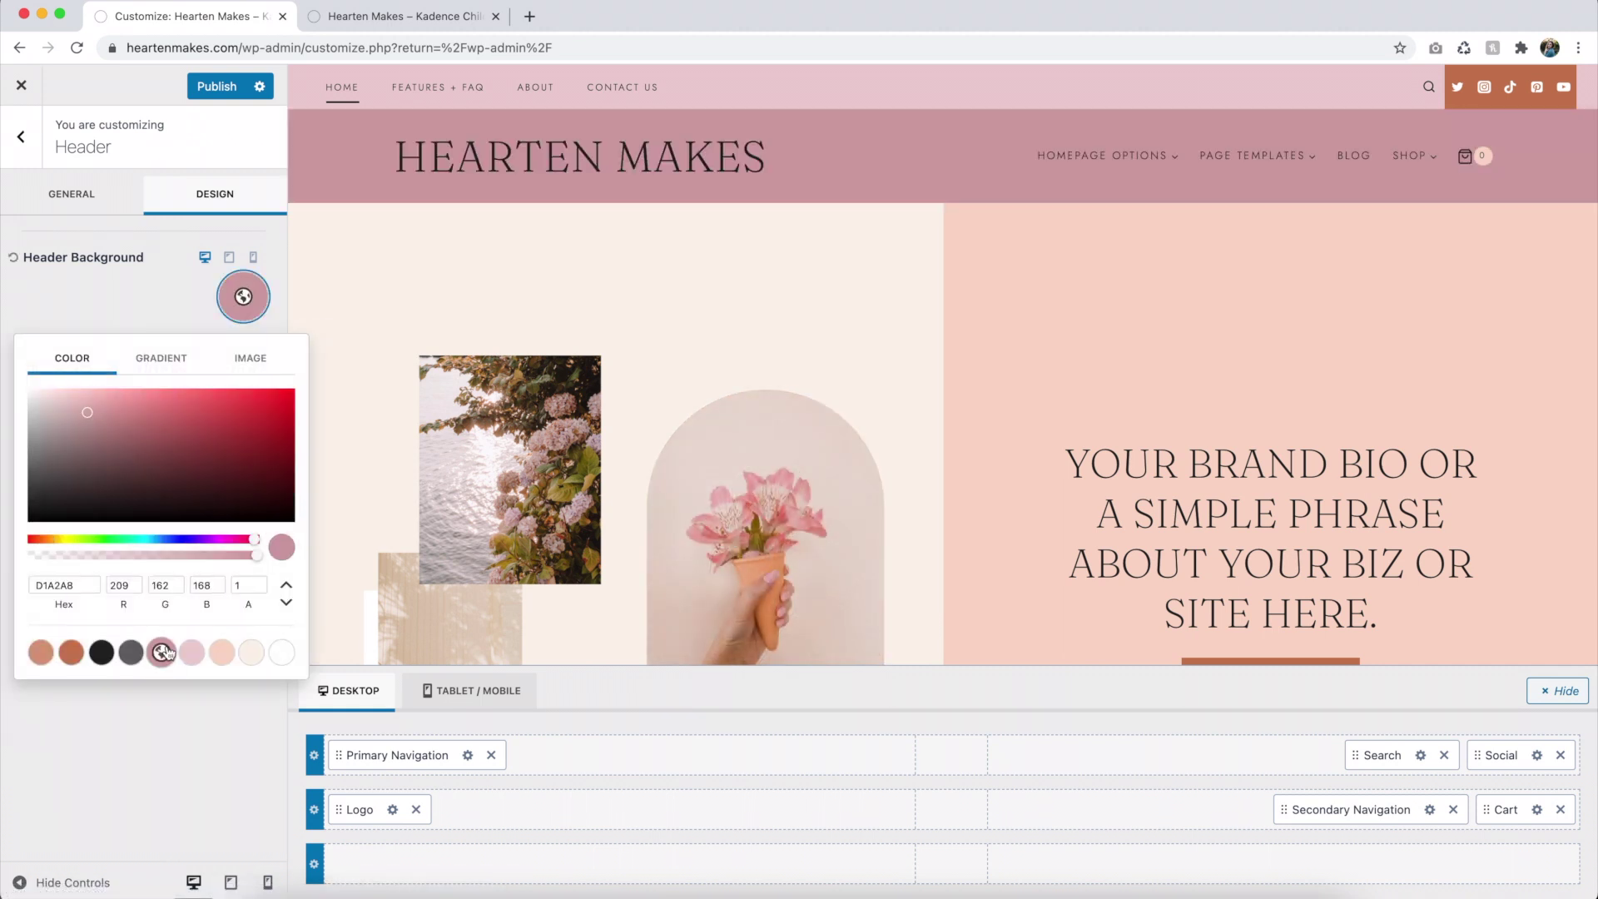
click(170, 718)
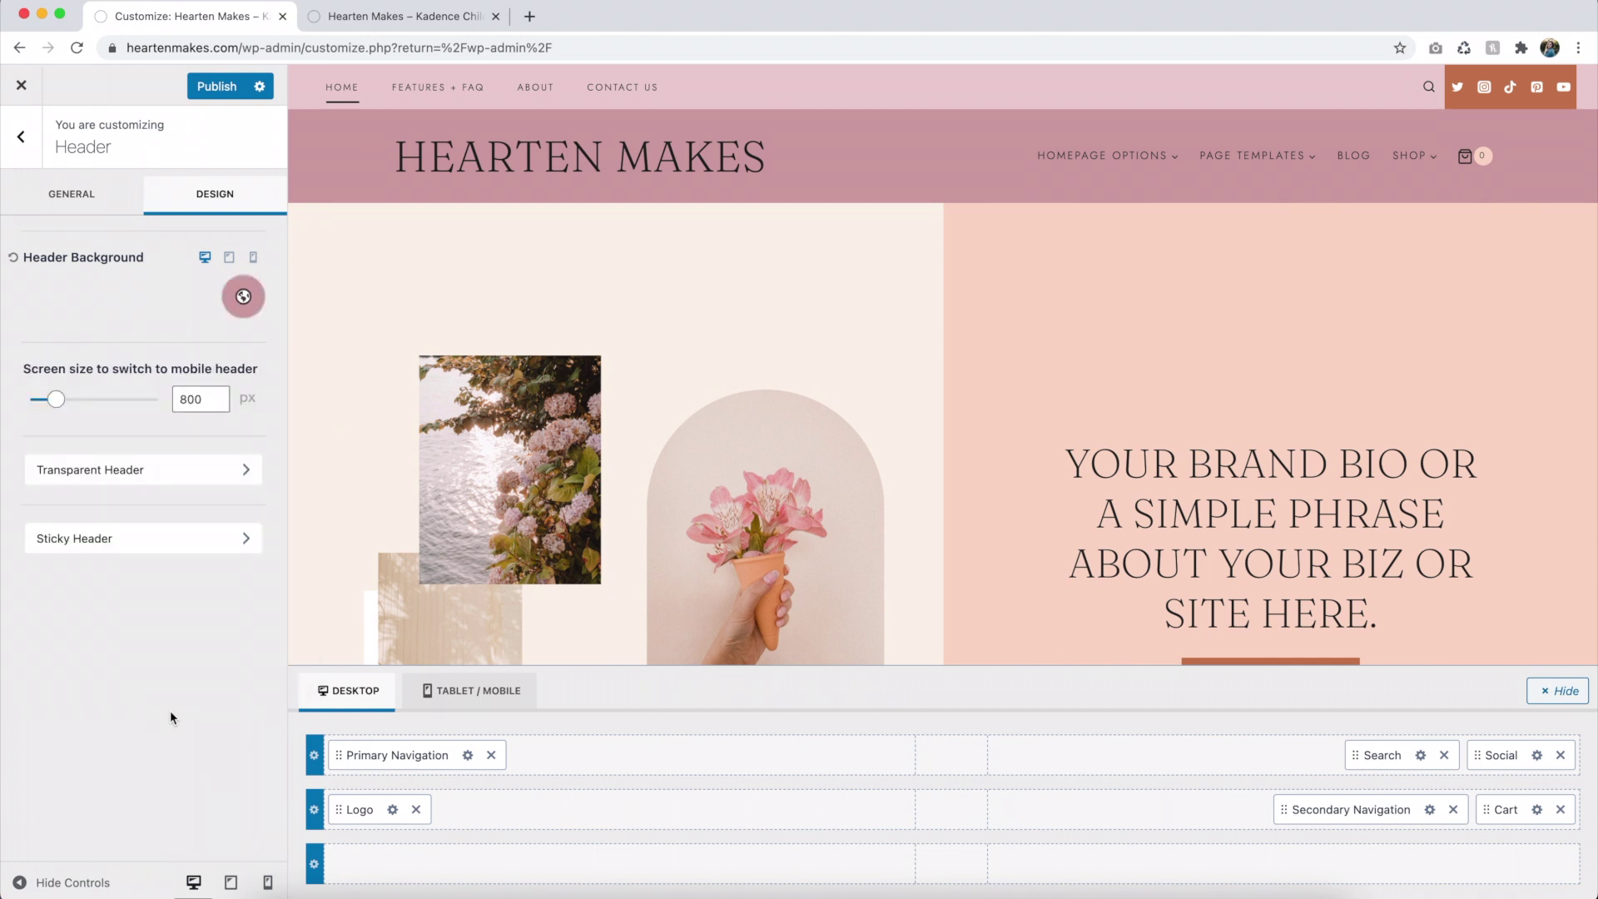
click(13, 257)
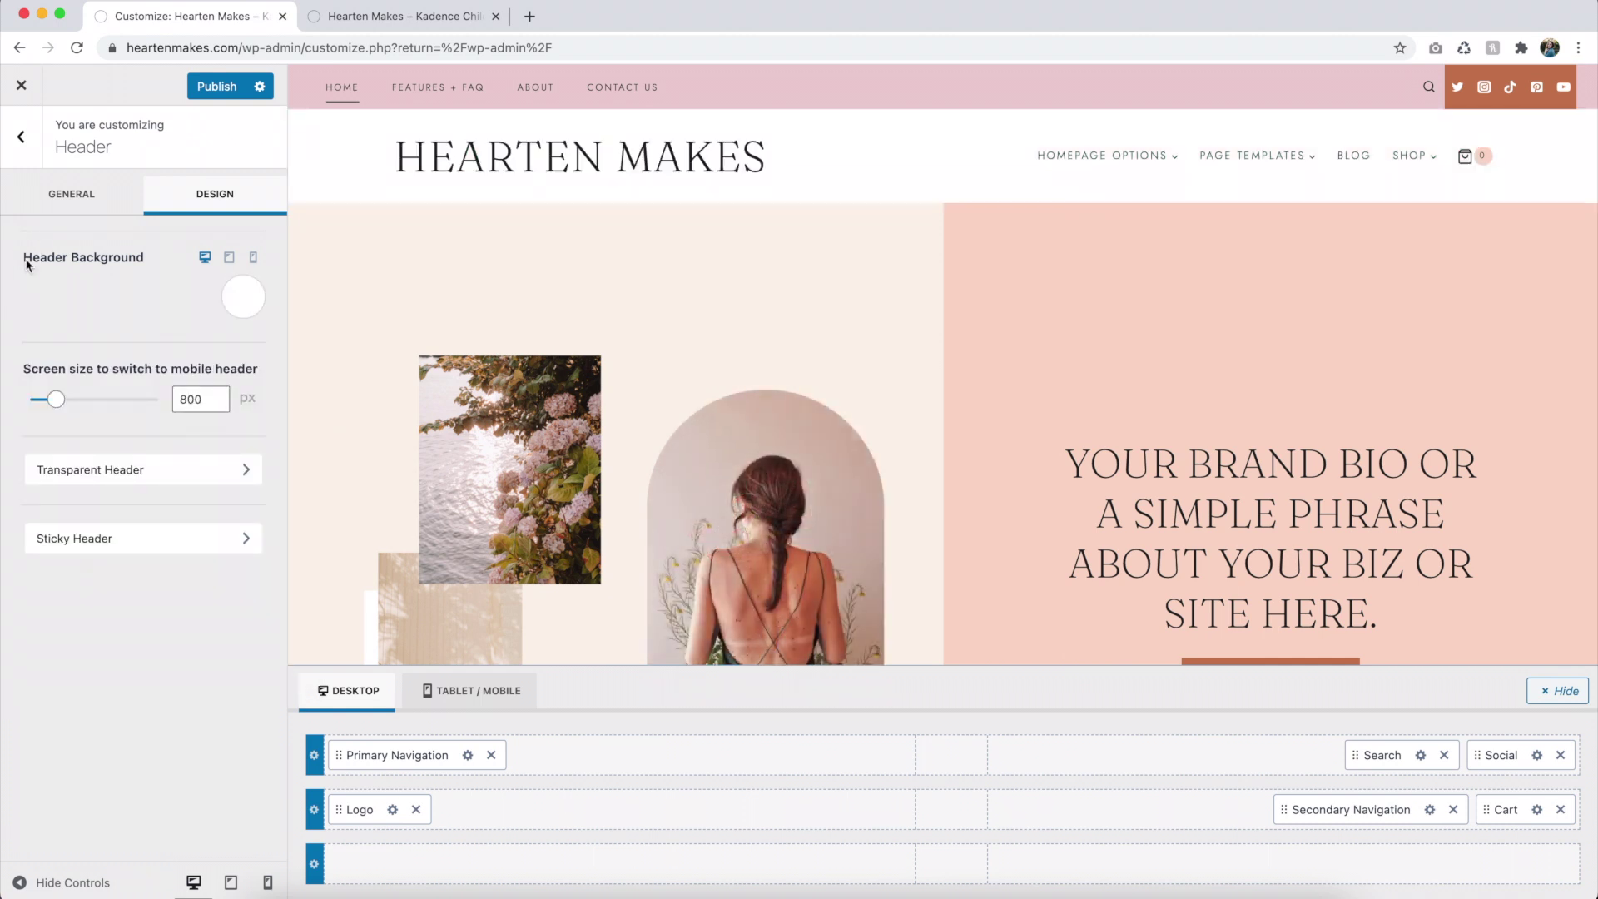
Enable the Transparent Header in the header's general settings.
click(89, 202)
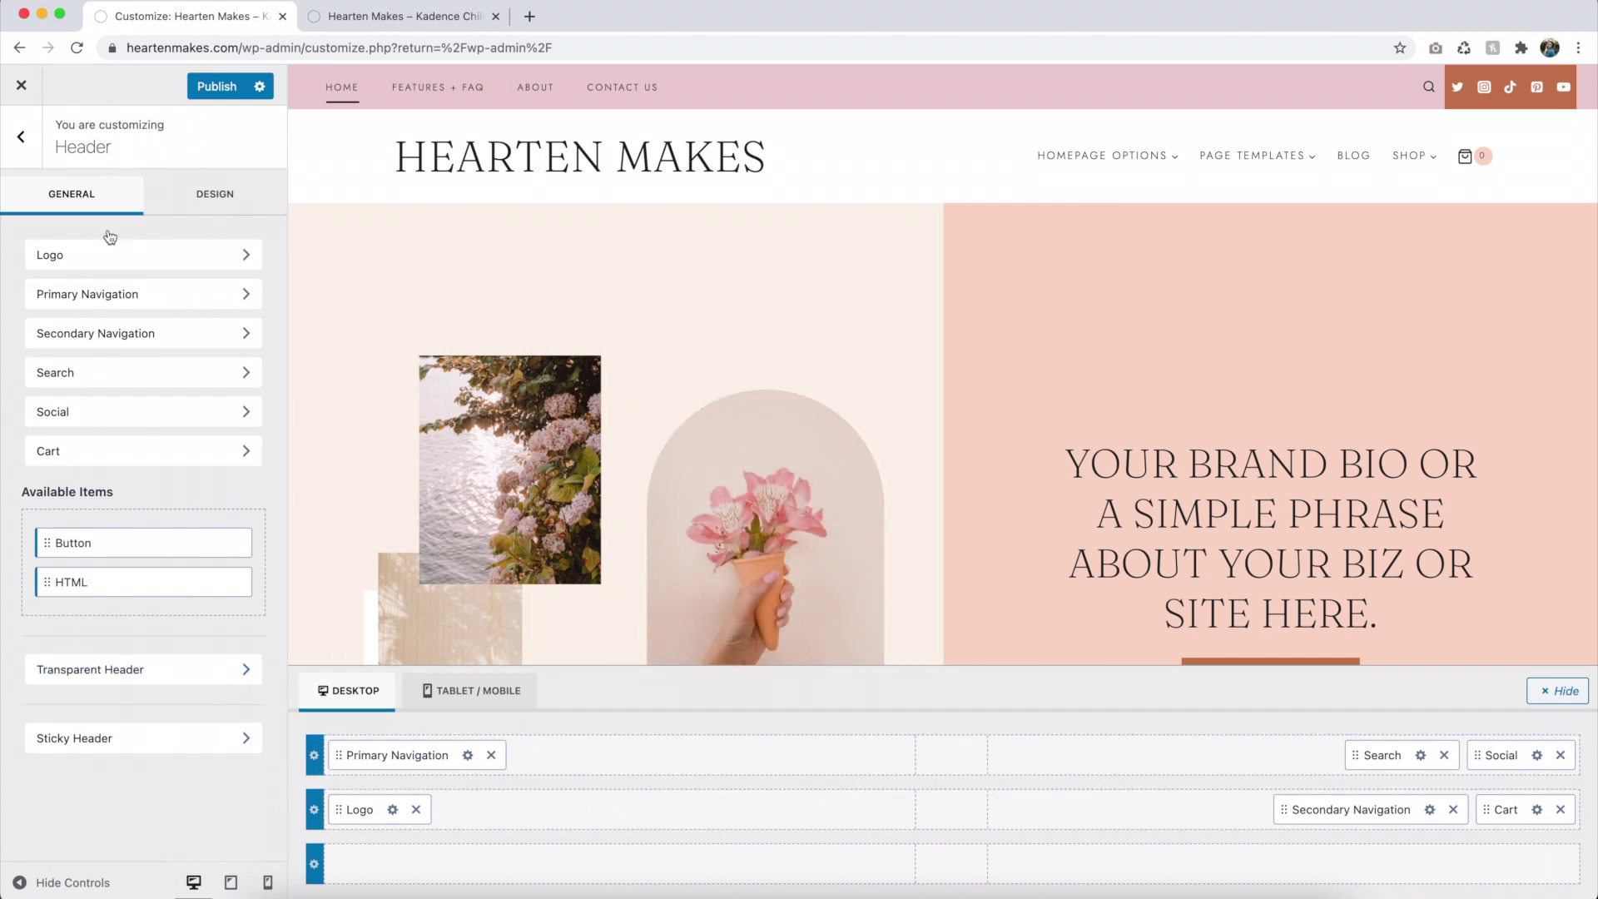
click(186, 671)
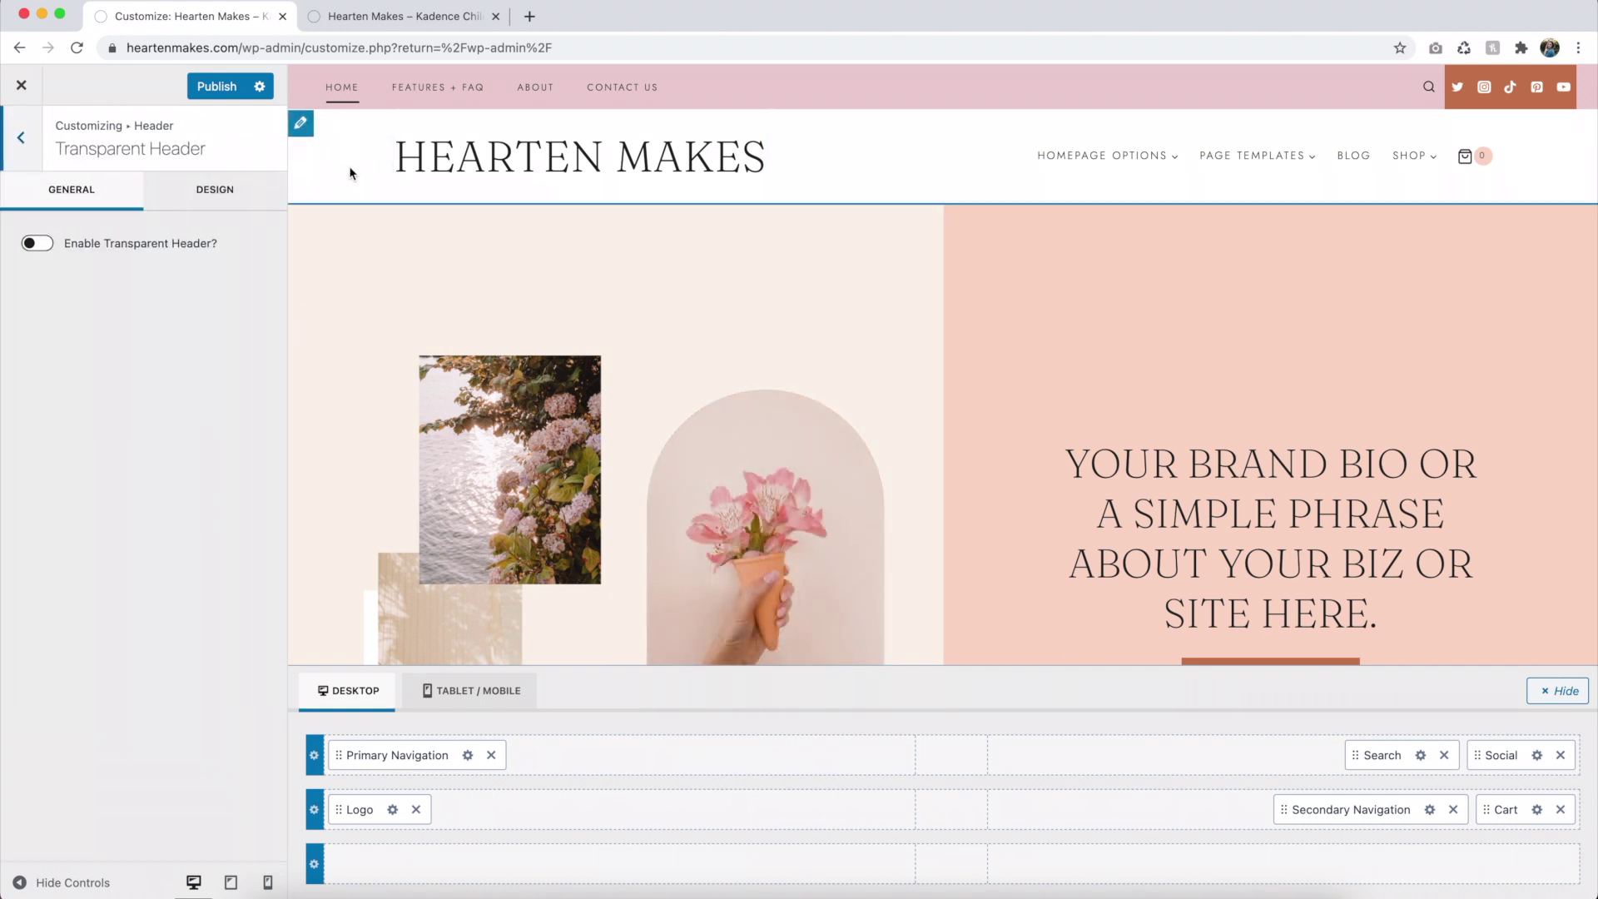
click(38, 245)
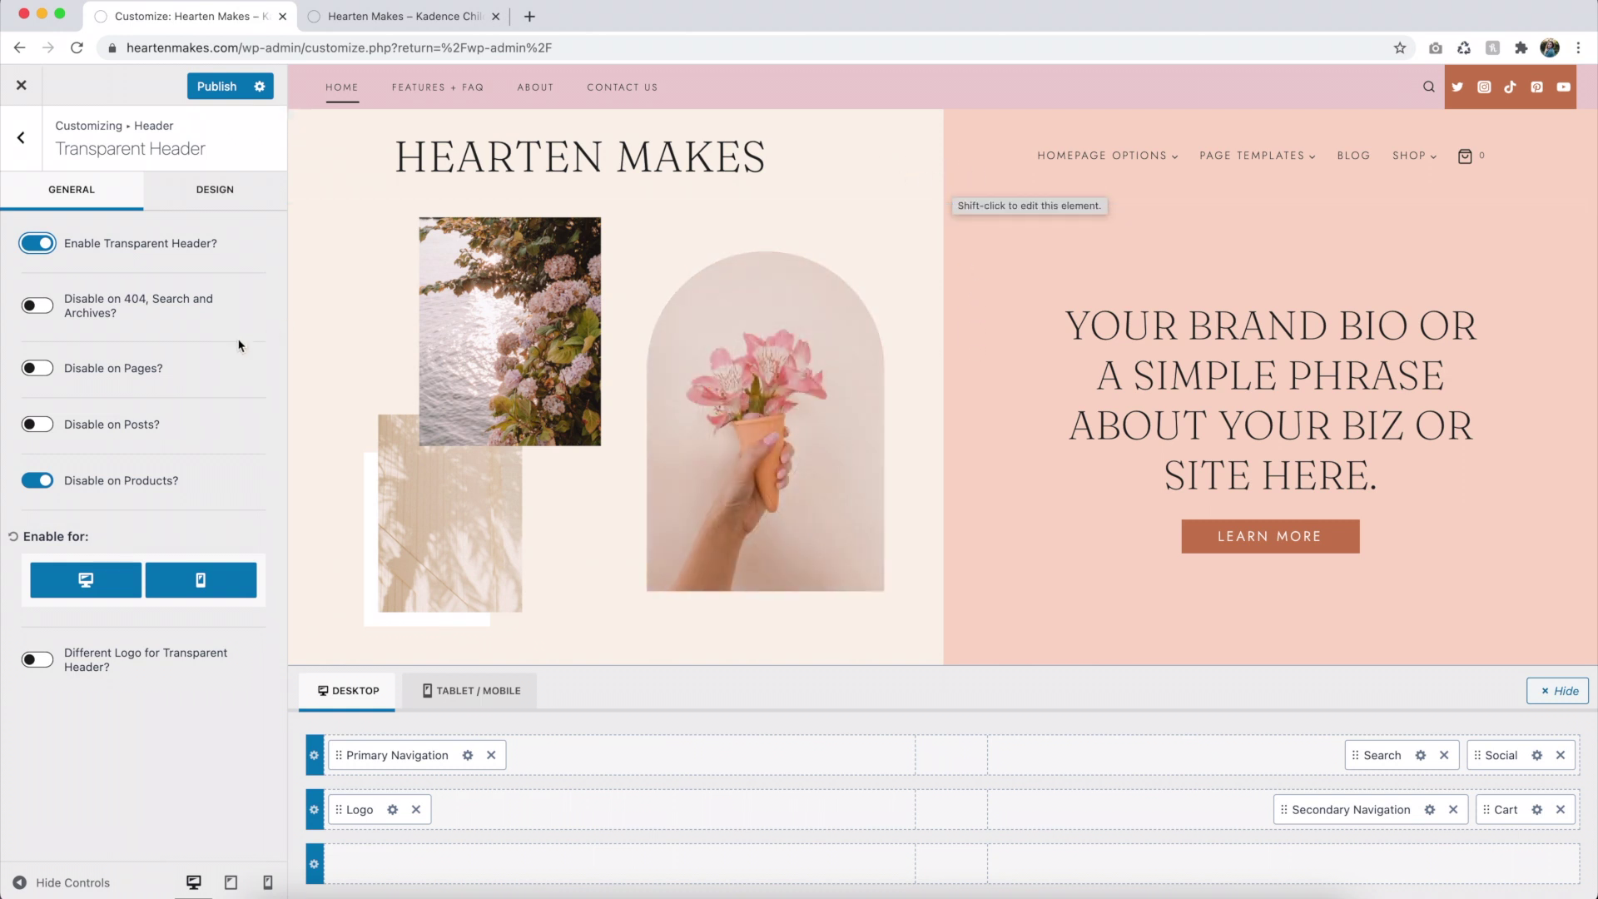
Review the Transparent Header's design options, turn the Transparent Header off again and return to the Header settings.
click(213, 191)
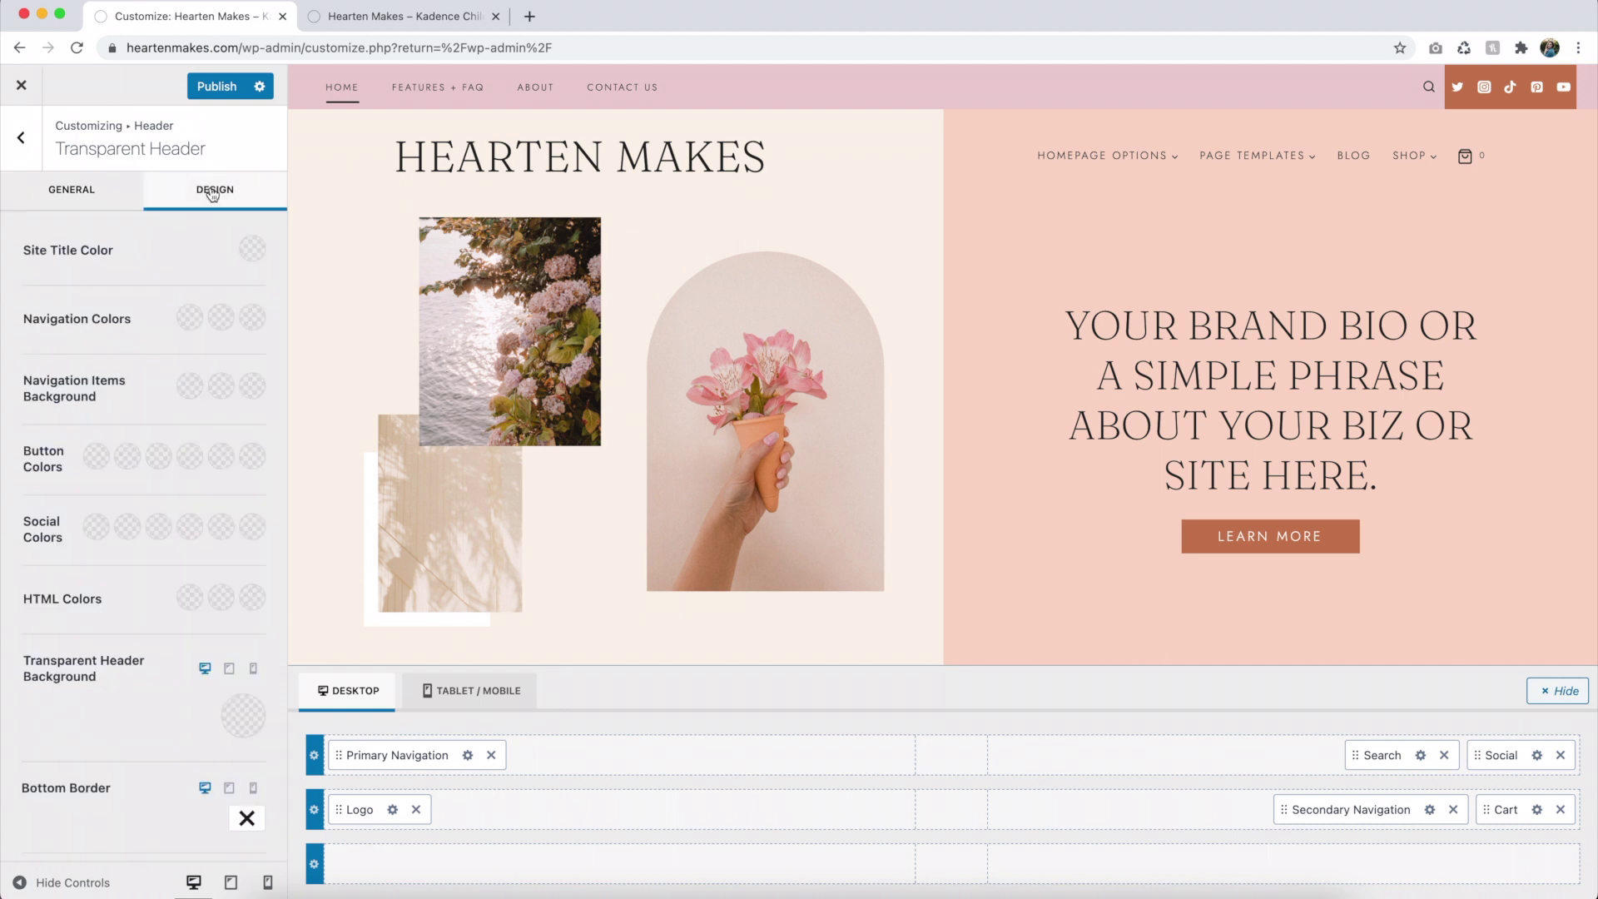
click(109, 183)
click(215, 190)
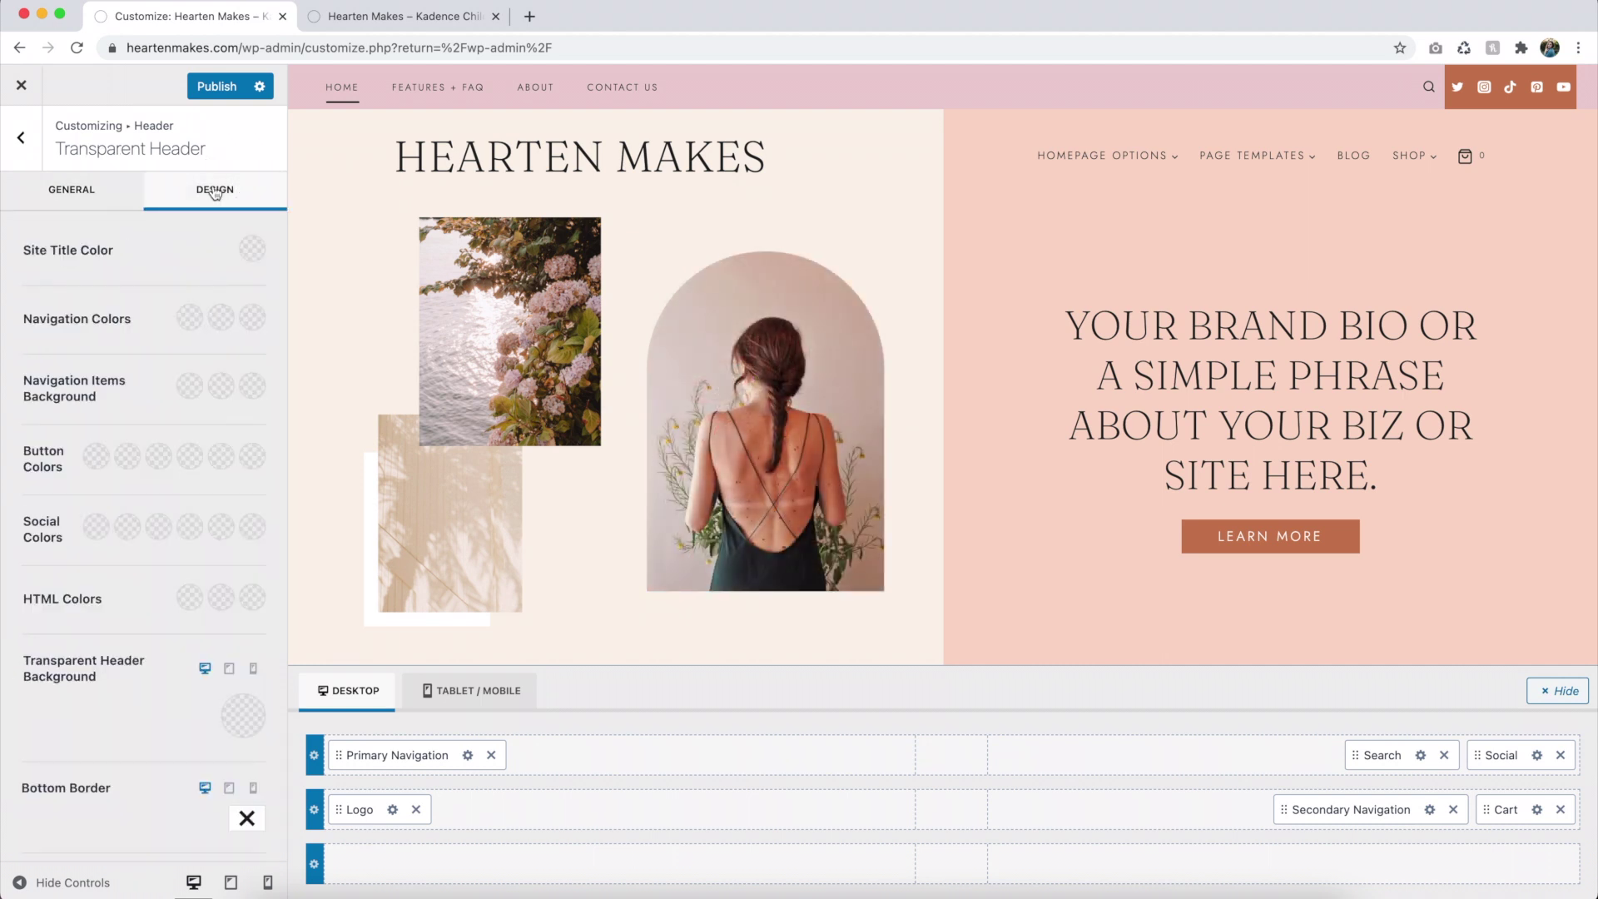
click(86, 195)
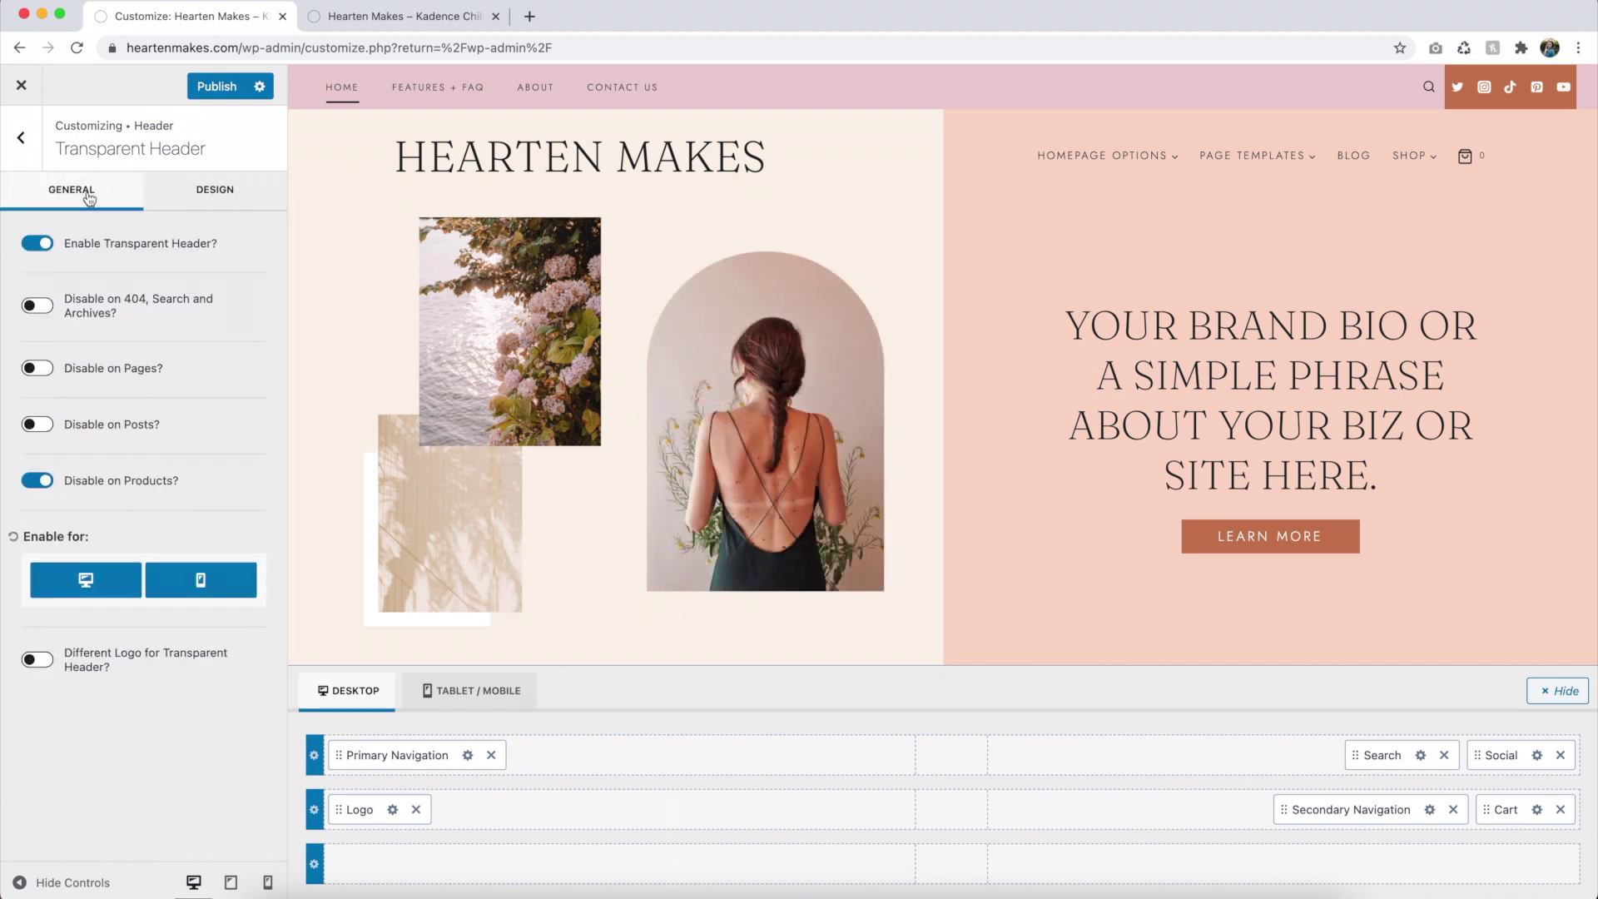
click(38, 243)
click(22, 158)
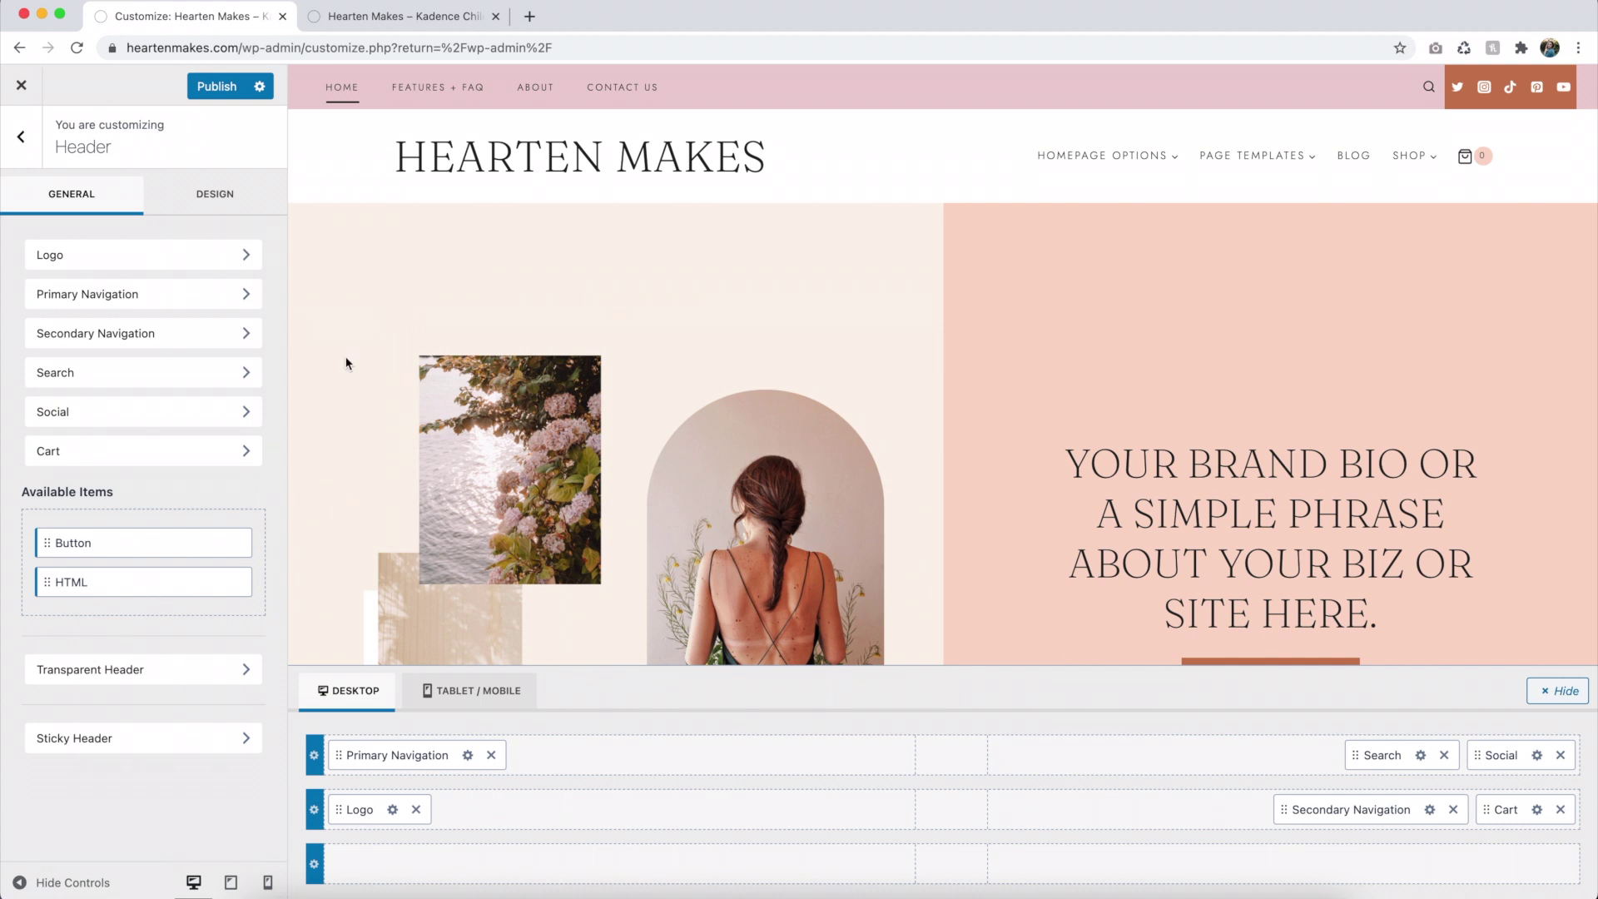
Open the Sticky Header settings and check how the sticky top row behaves while scrolling the preview.
click(142, 740)
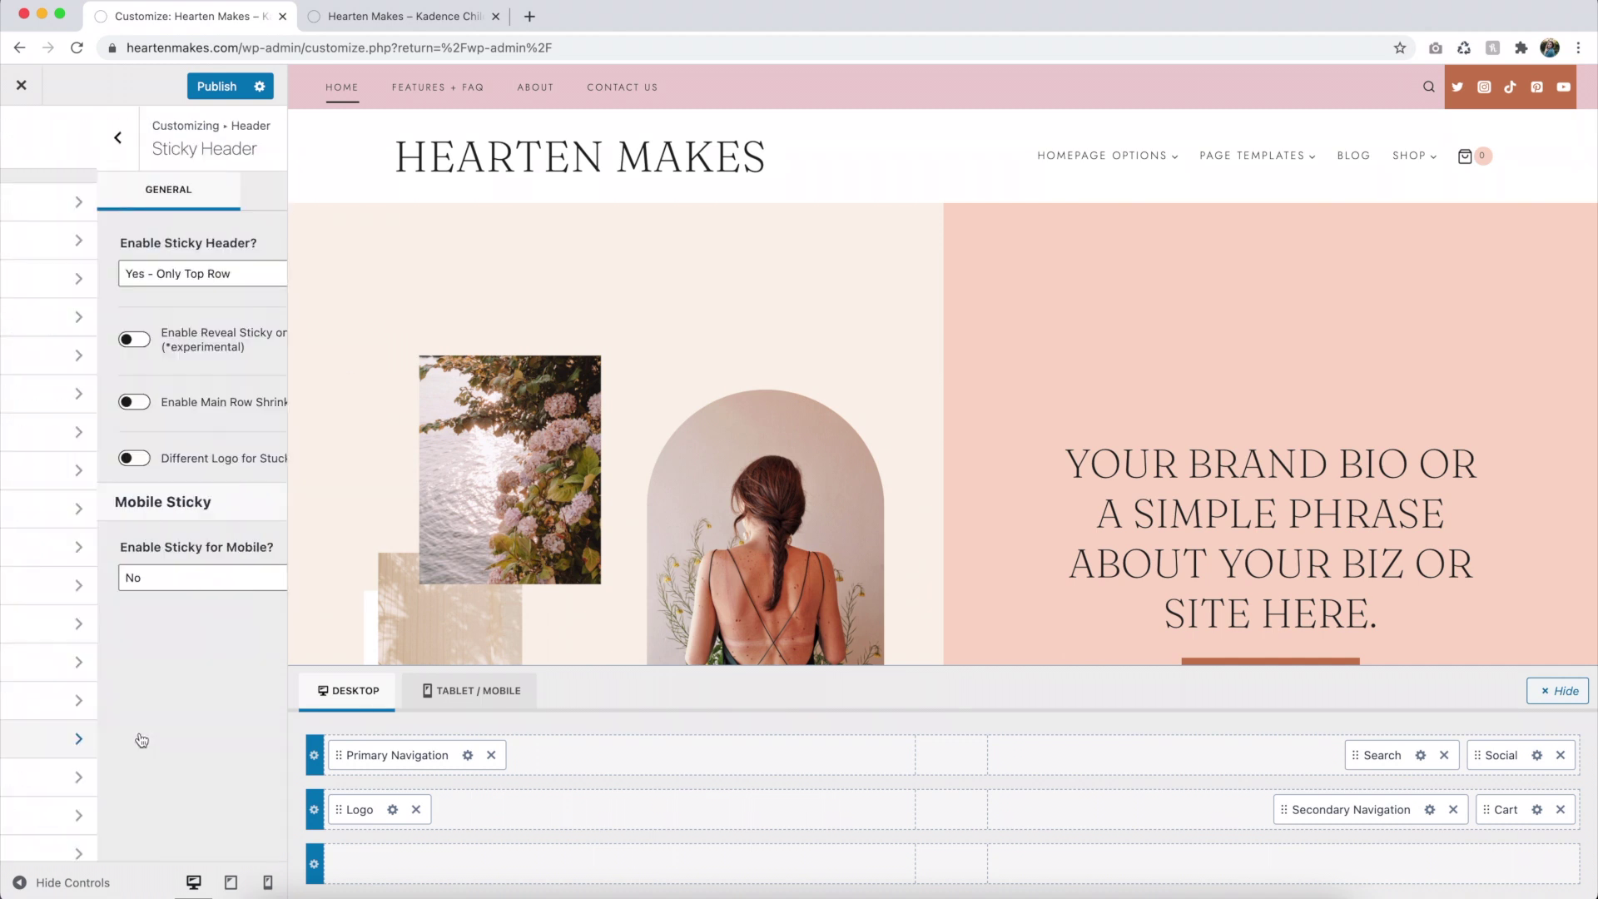
scroll(510, 503, down, 2)
scroll(509, 503, down, 1)
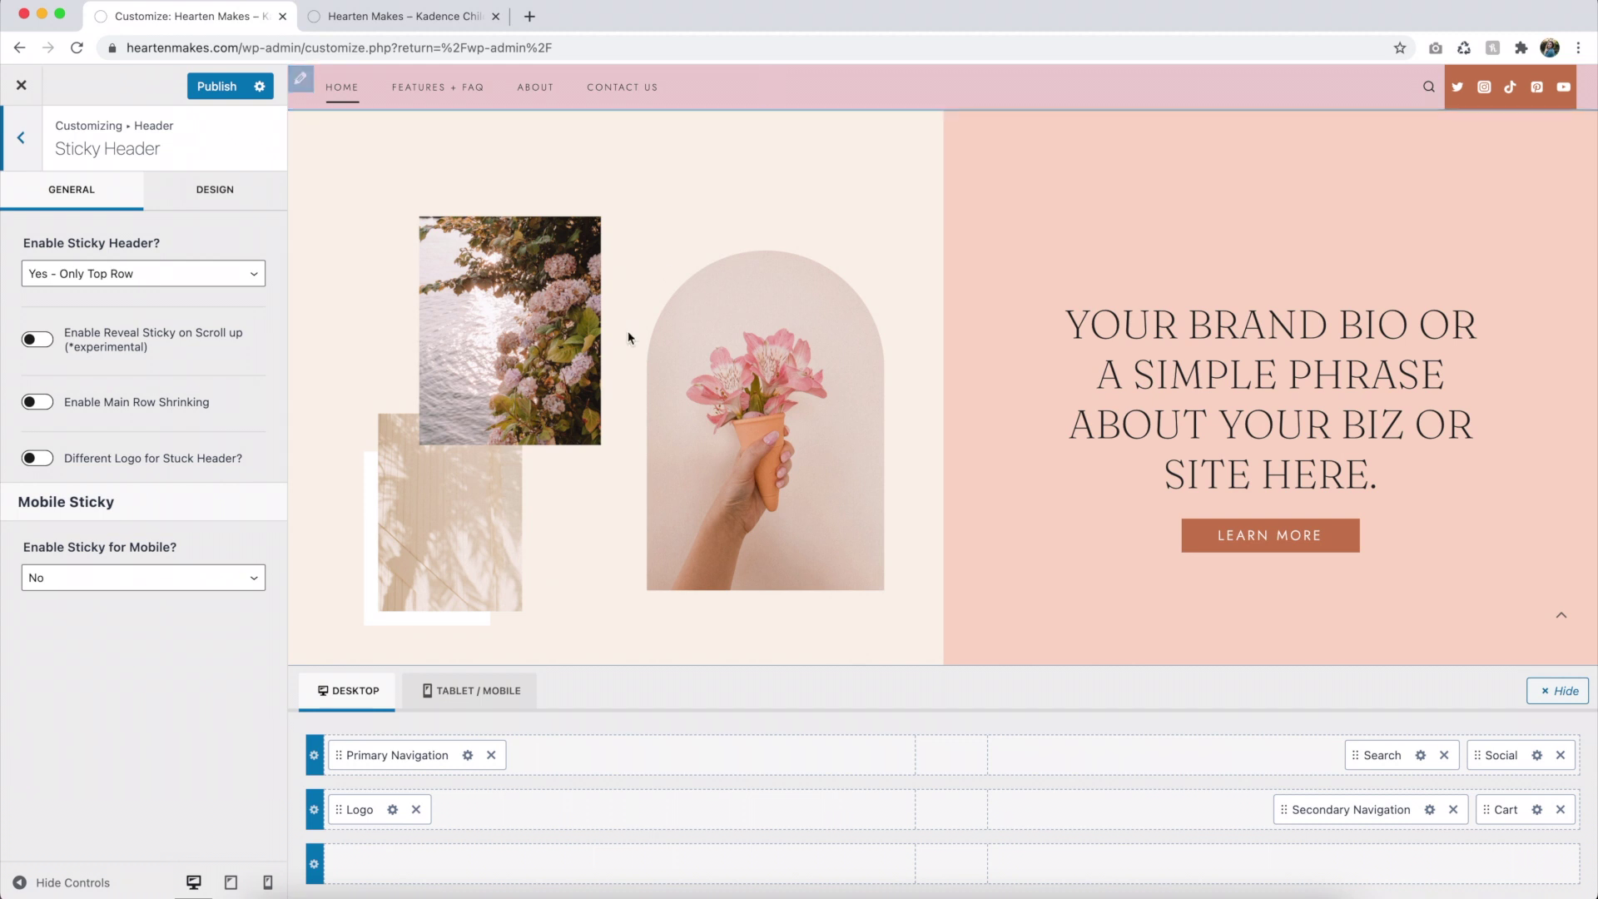
scroll(601, 372, up, 1)
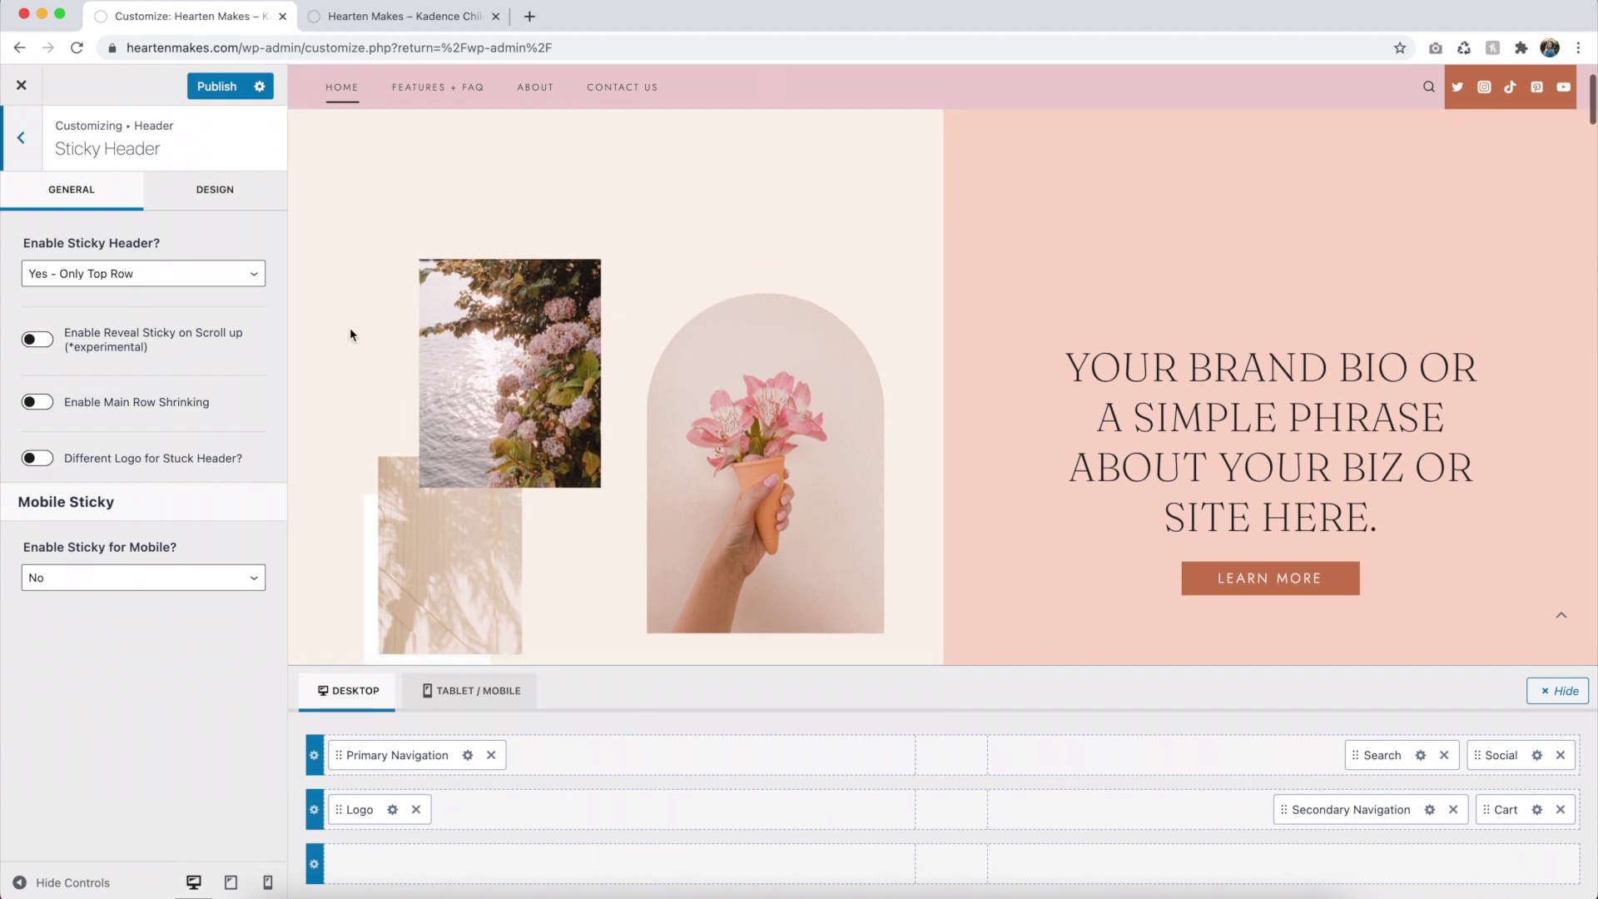
Set Enable Sticky Header to "Yes - Only Main Row" and test it by scrolling the preview page.
click(102, 278)
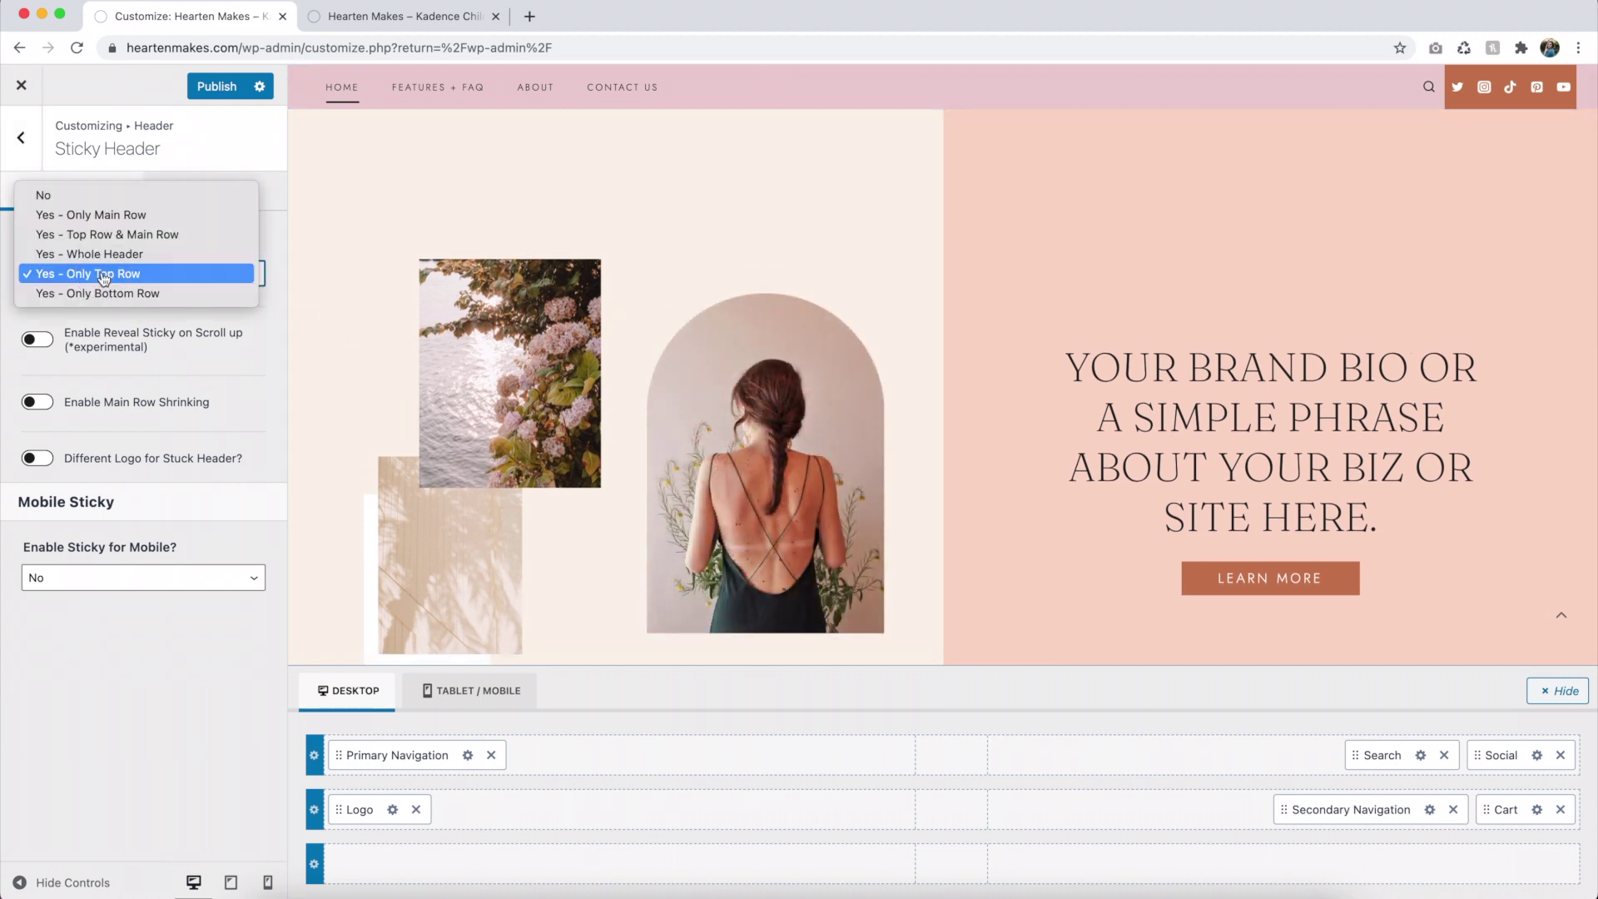
click(130, 216)
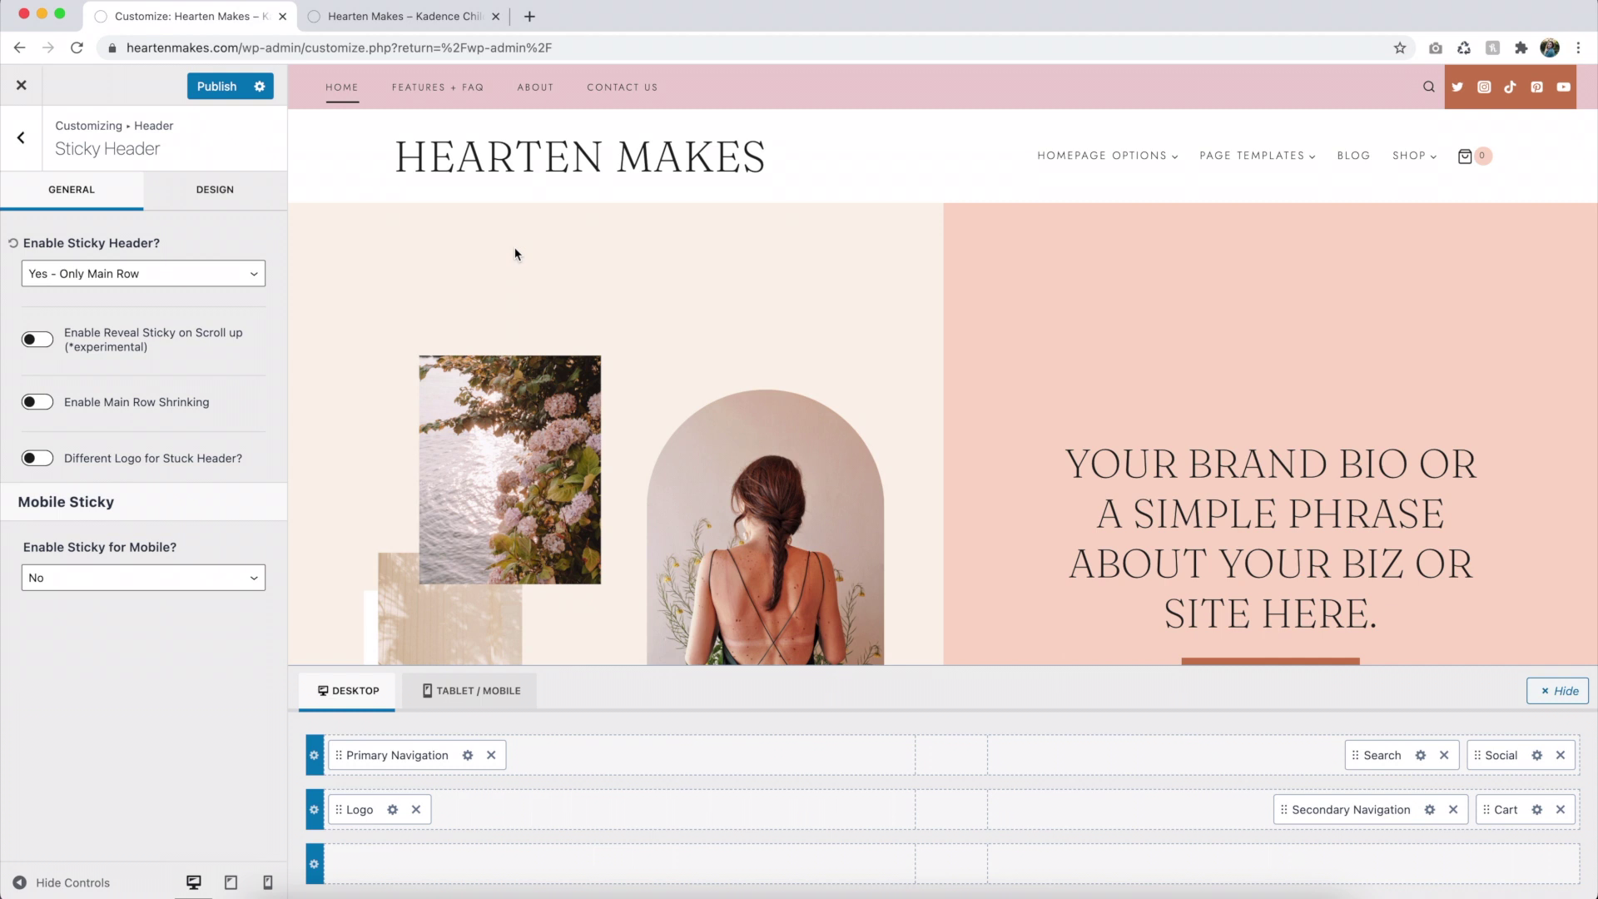
scroll(516, 252, down, 3)
scroll(517, 252, down, 10)
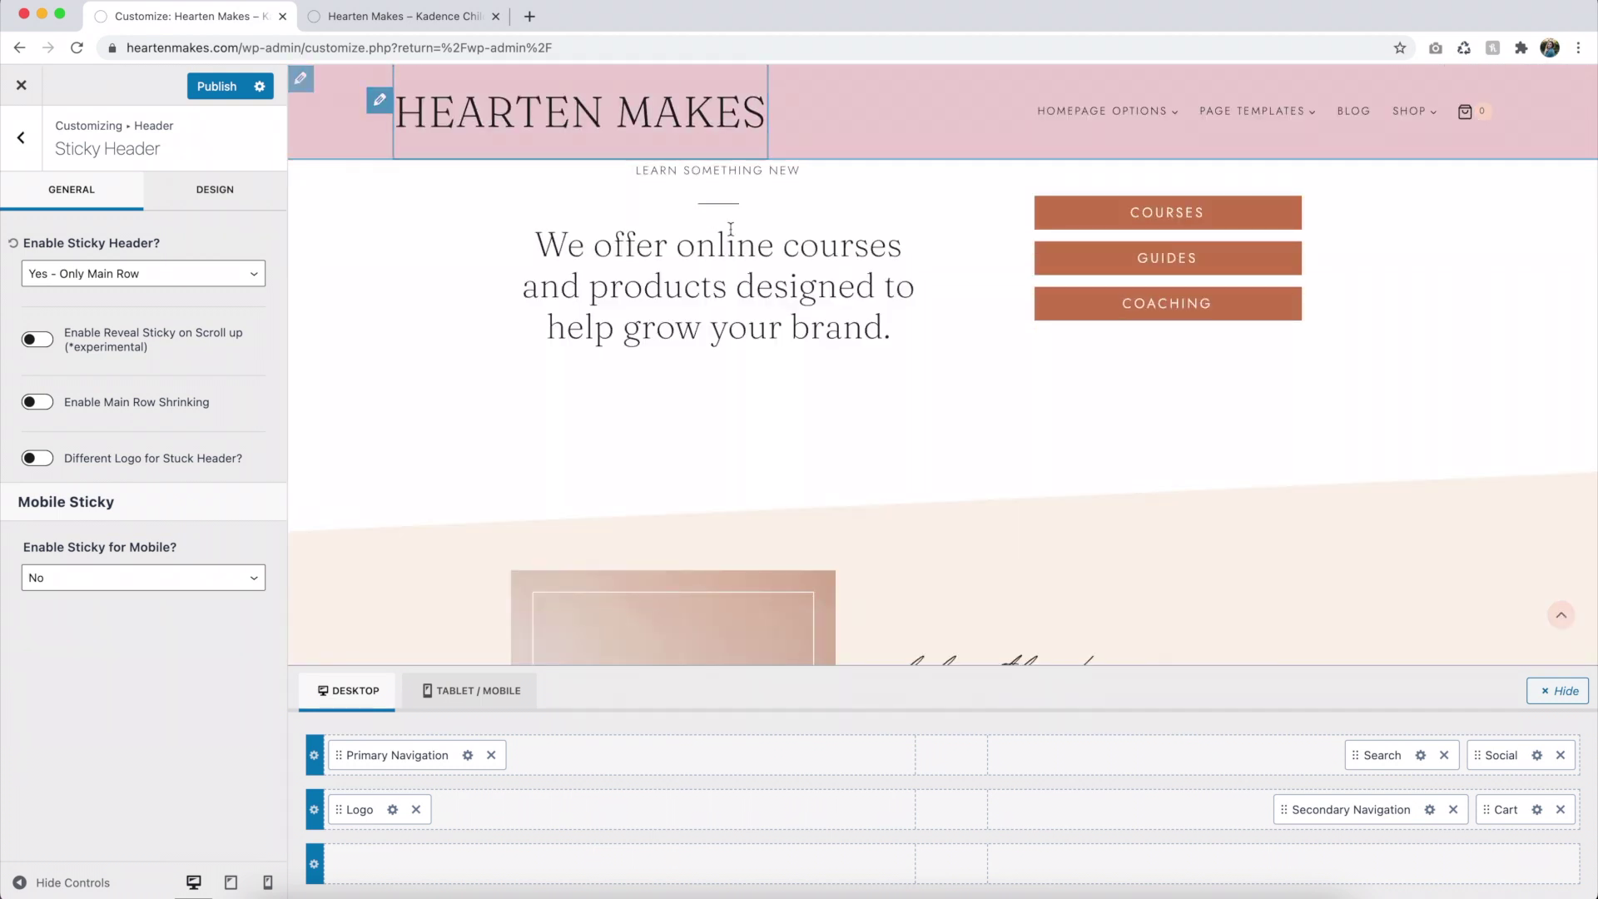
scroll(731, 238, up, 5)
scroll(731, 238, up, 5)
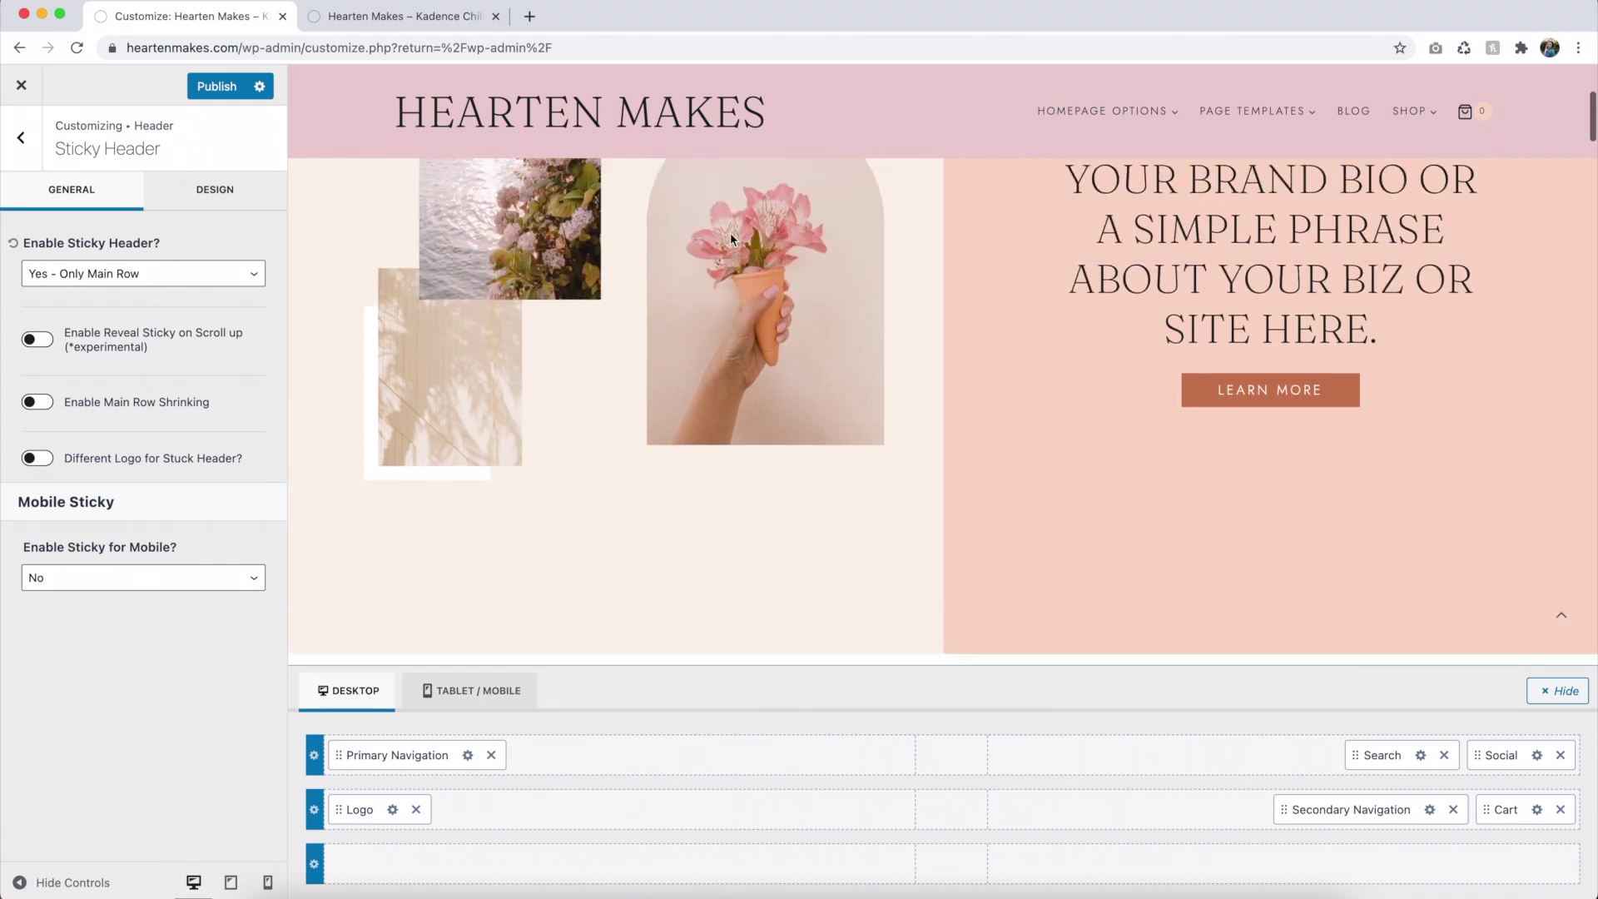
Set the Sticky Header Background to the cream palette color and test it by scrolling the preview page.
click(204, 196)
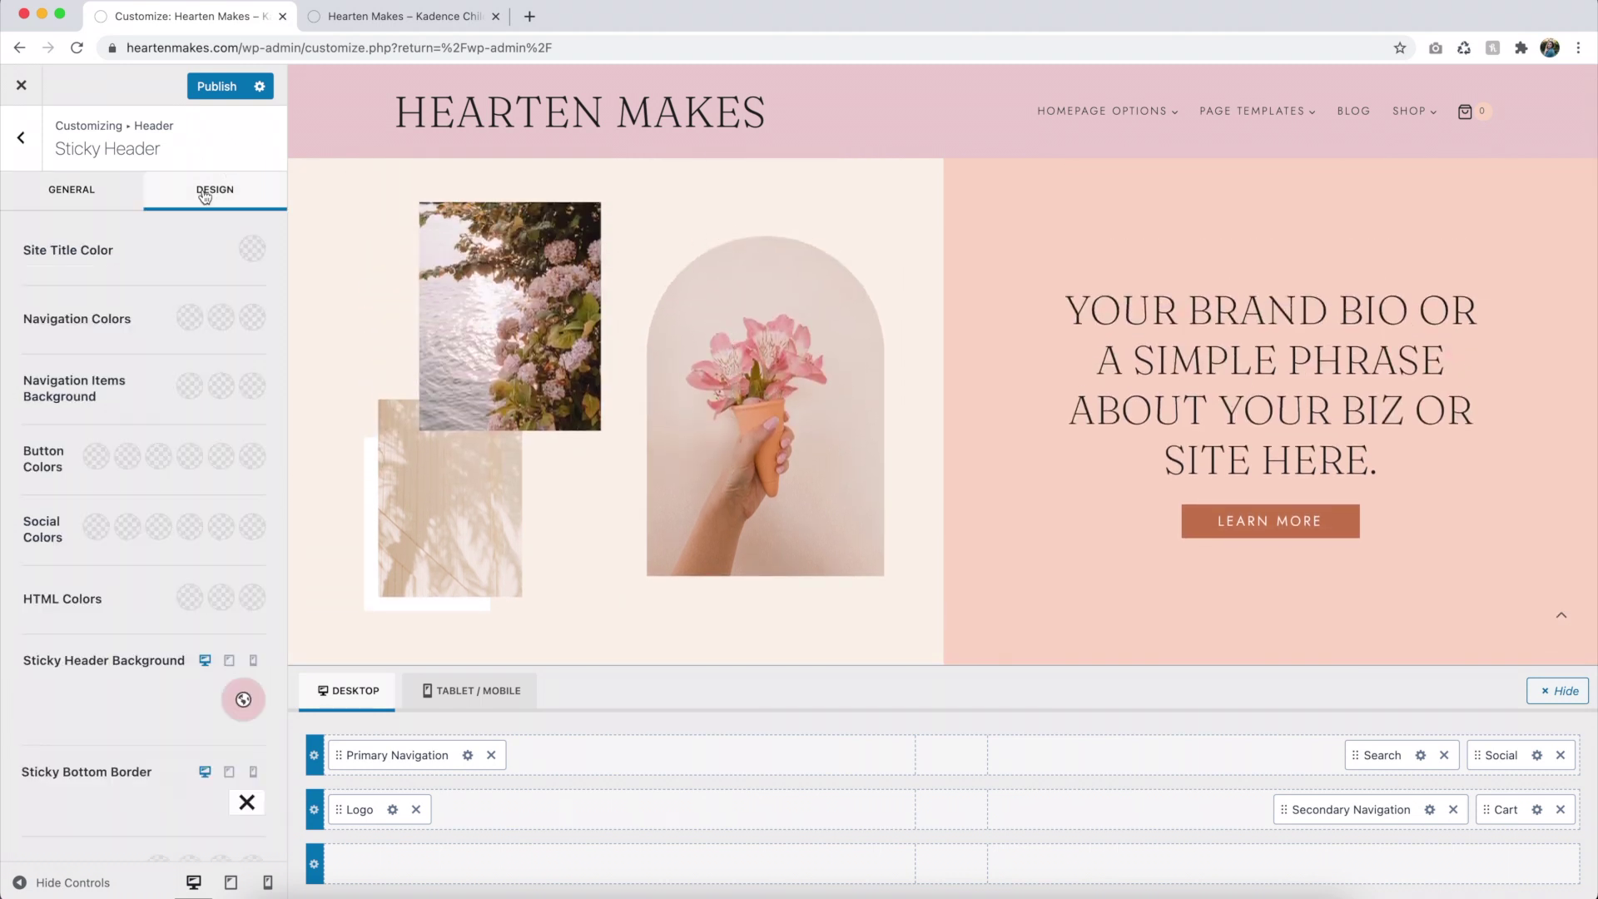
scroll(500, 543, down, 2)
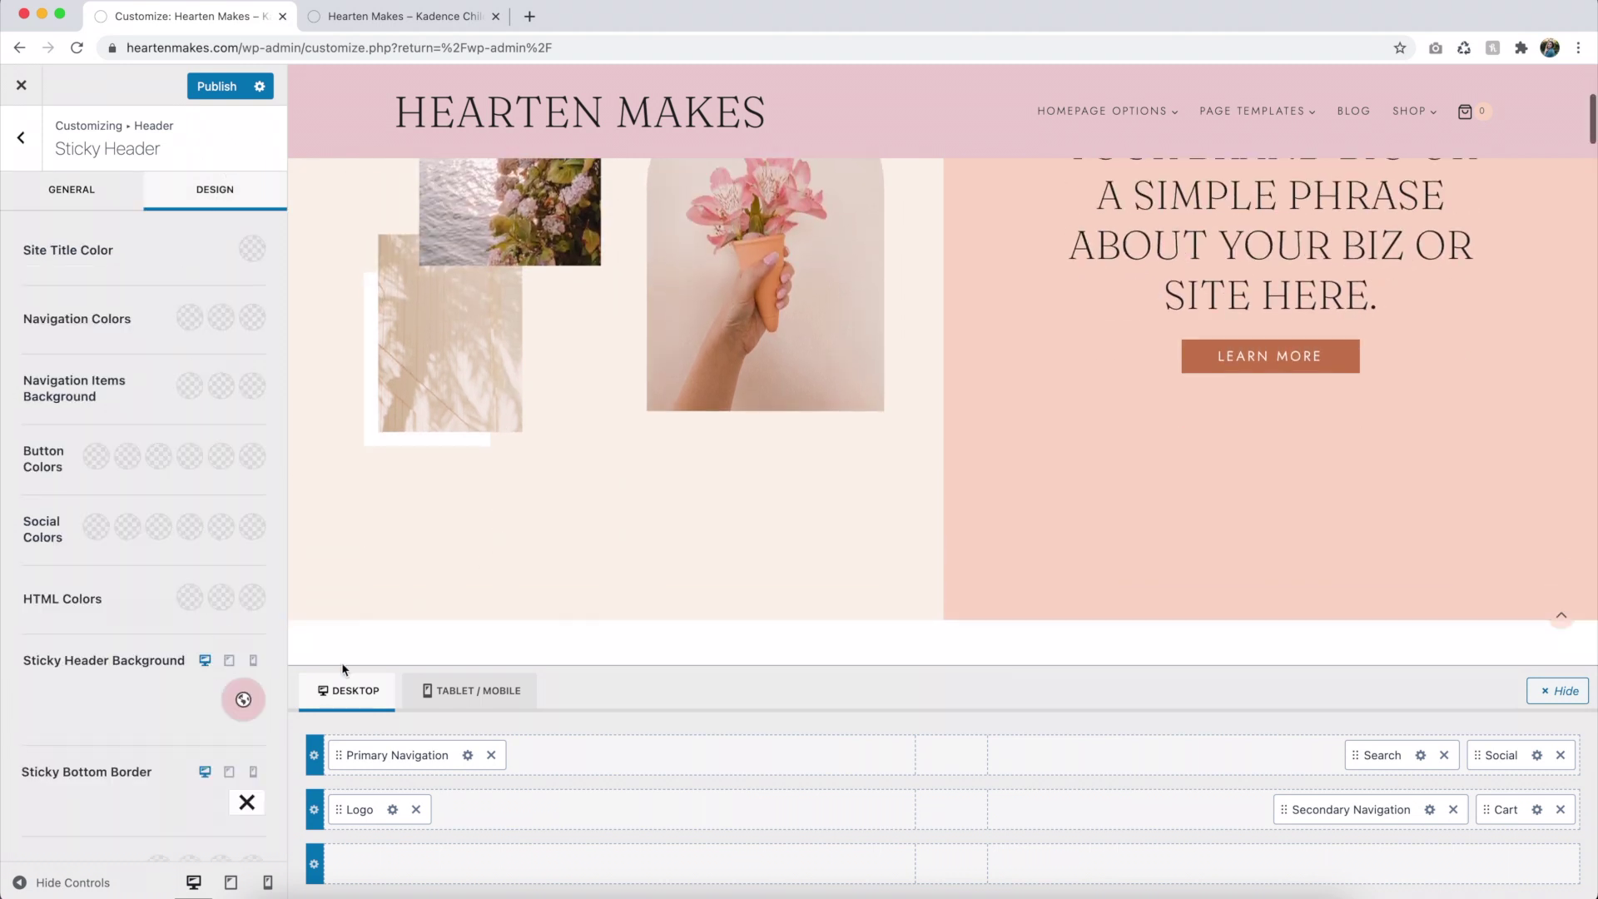
click(243, 699)
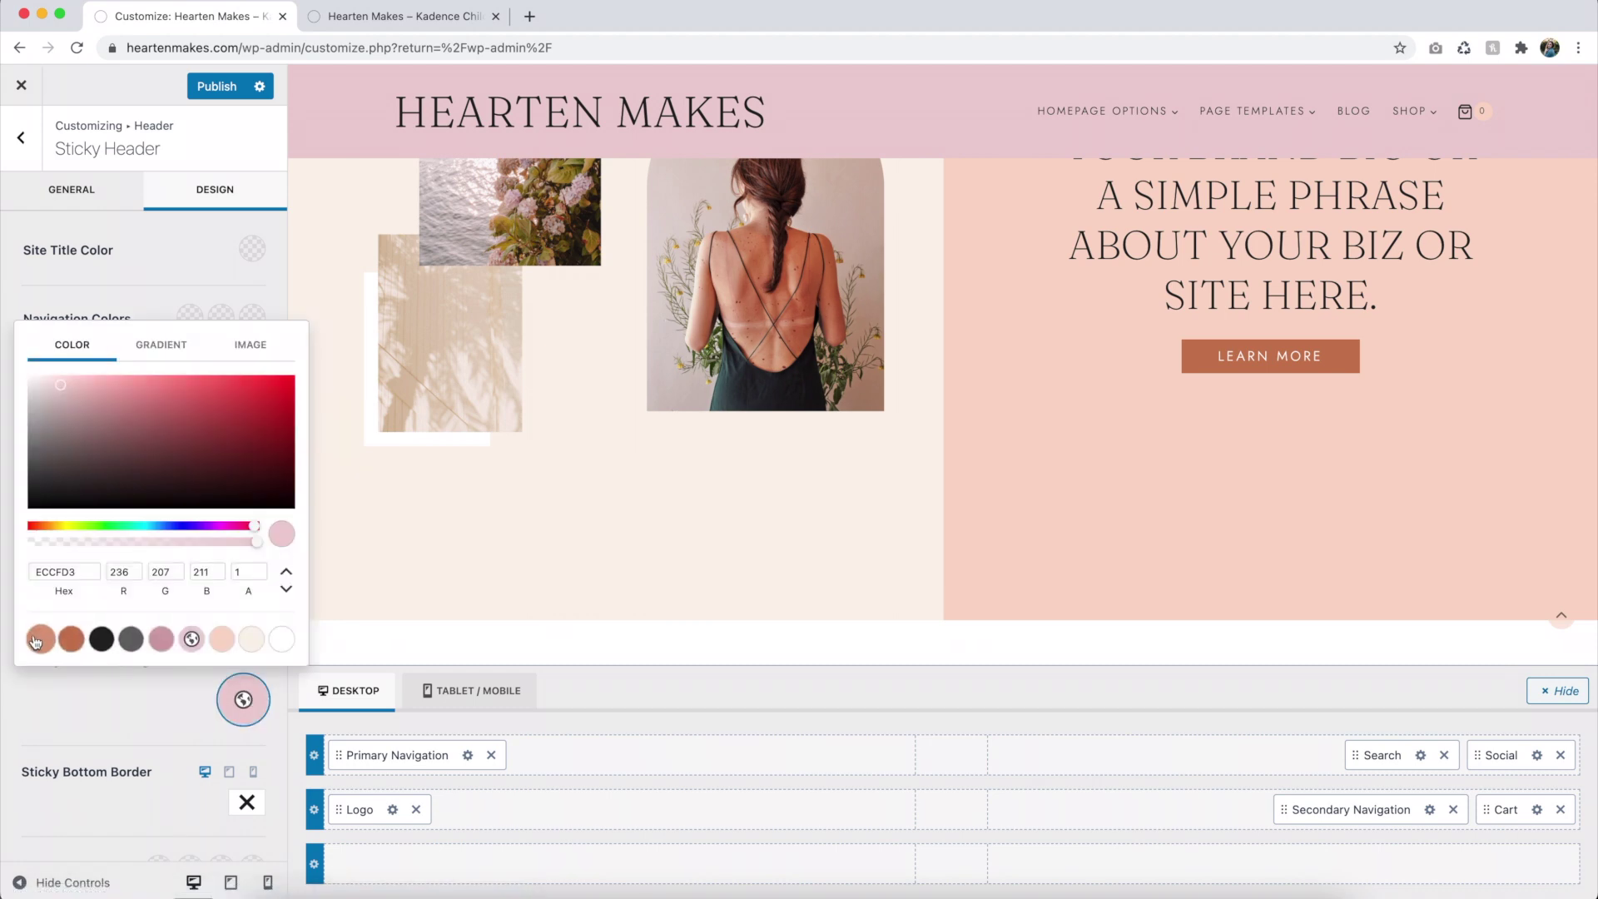
click(251, 641)
click(171, 691)
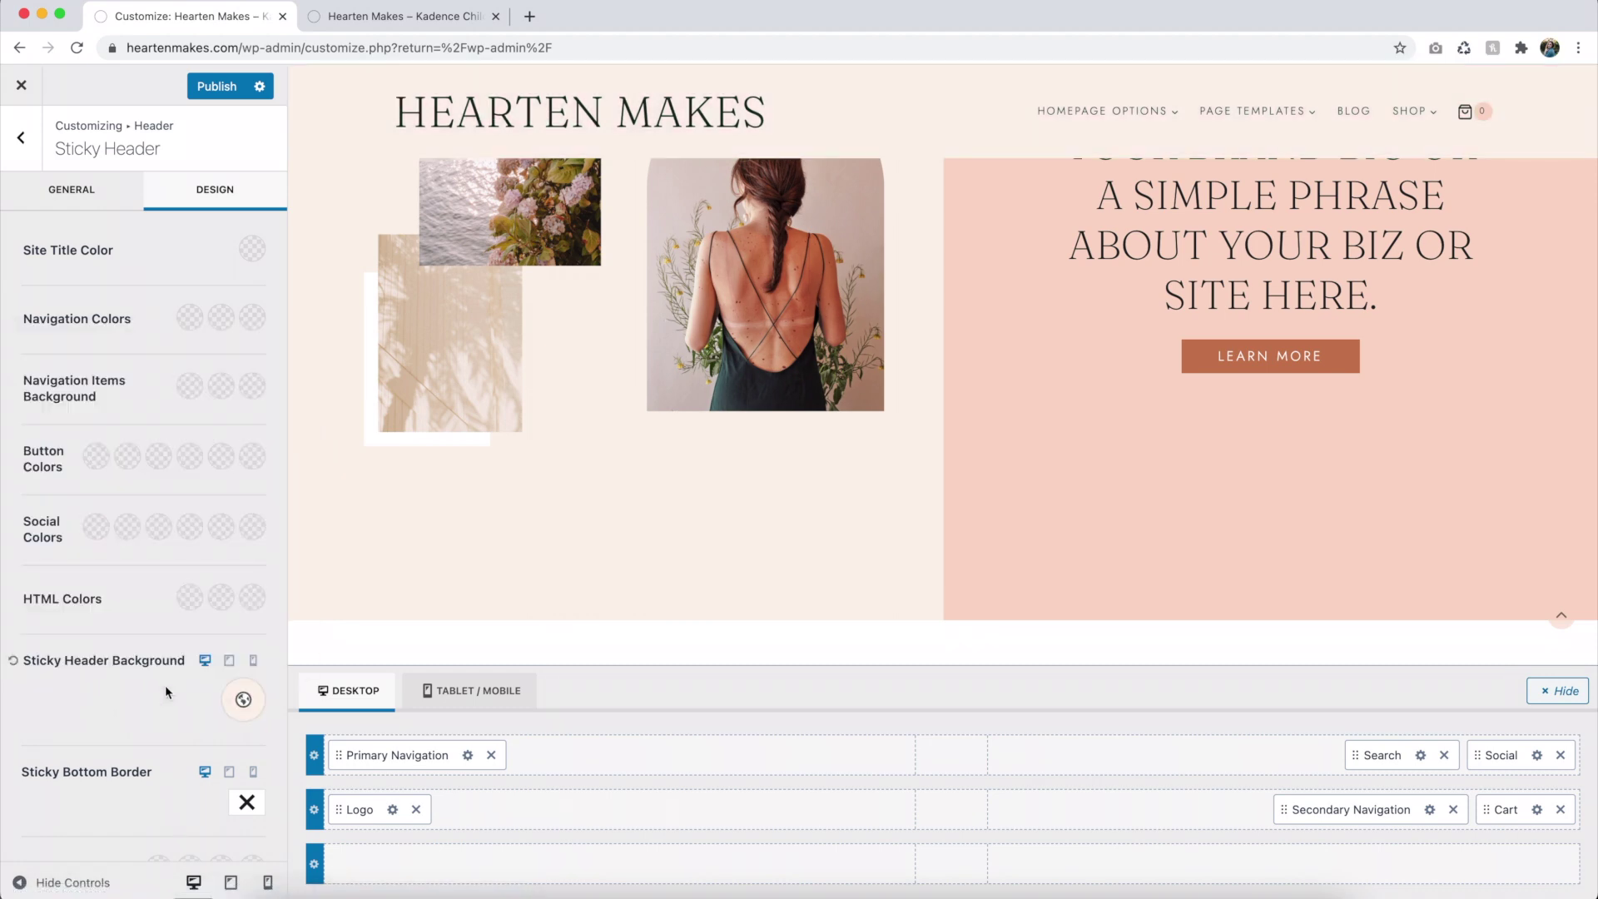
scroll(673, 327, up, 4)
scroll(674, 334, down, 8)
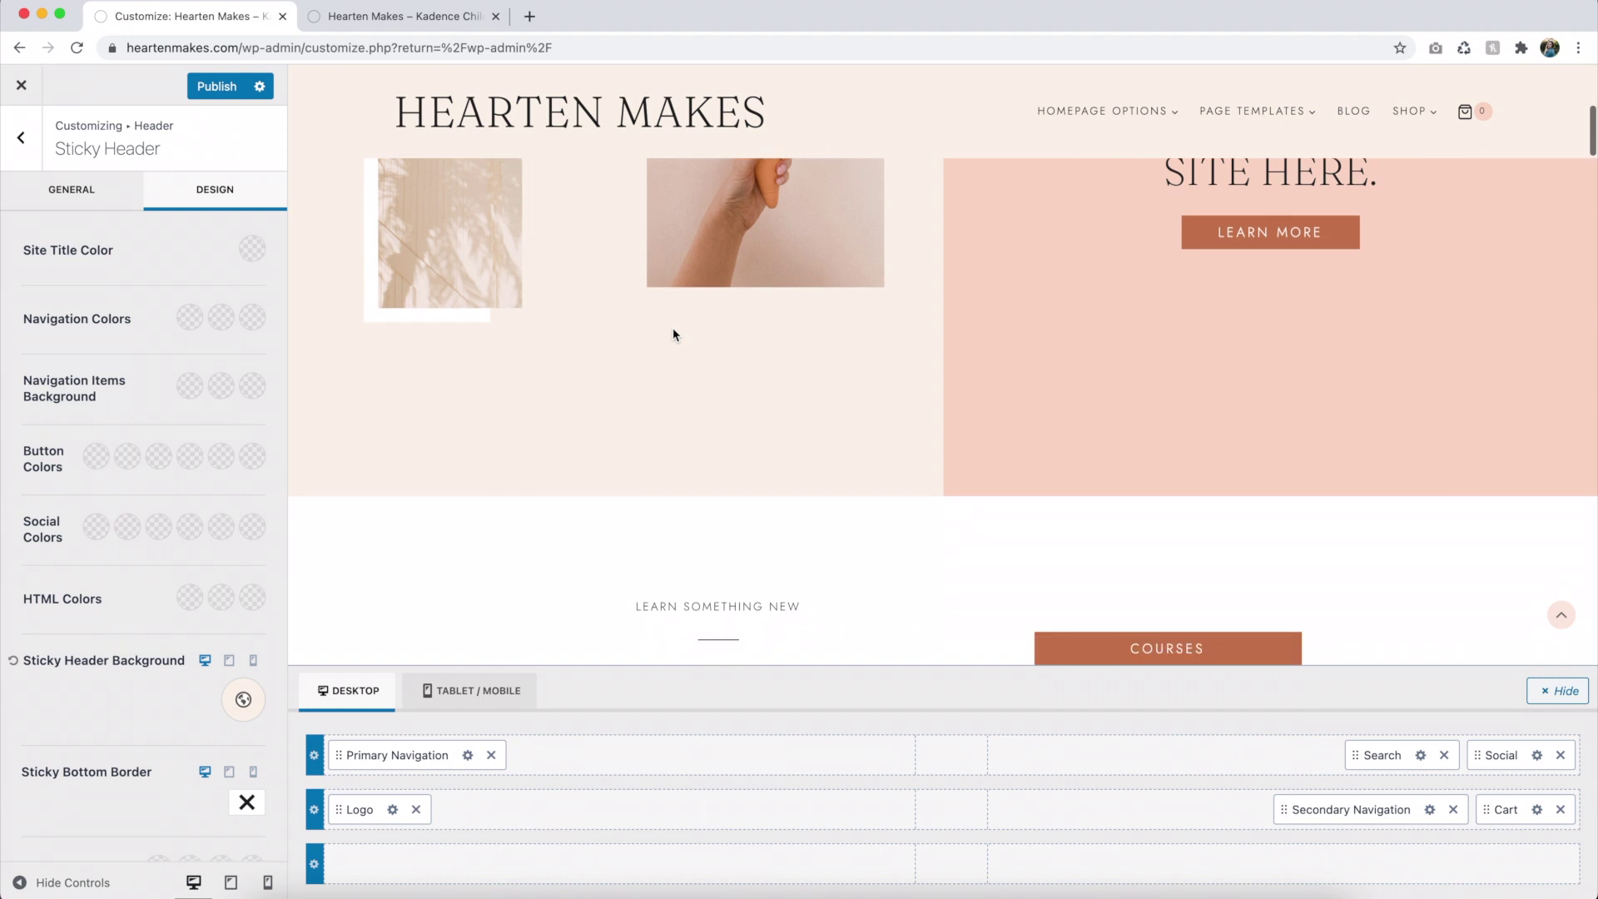
scroll(673, 327, up, 8)
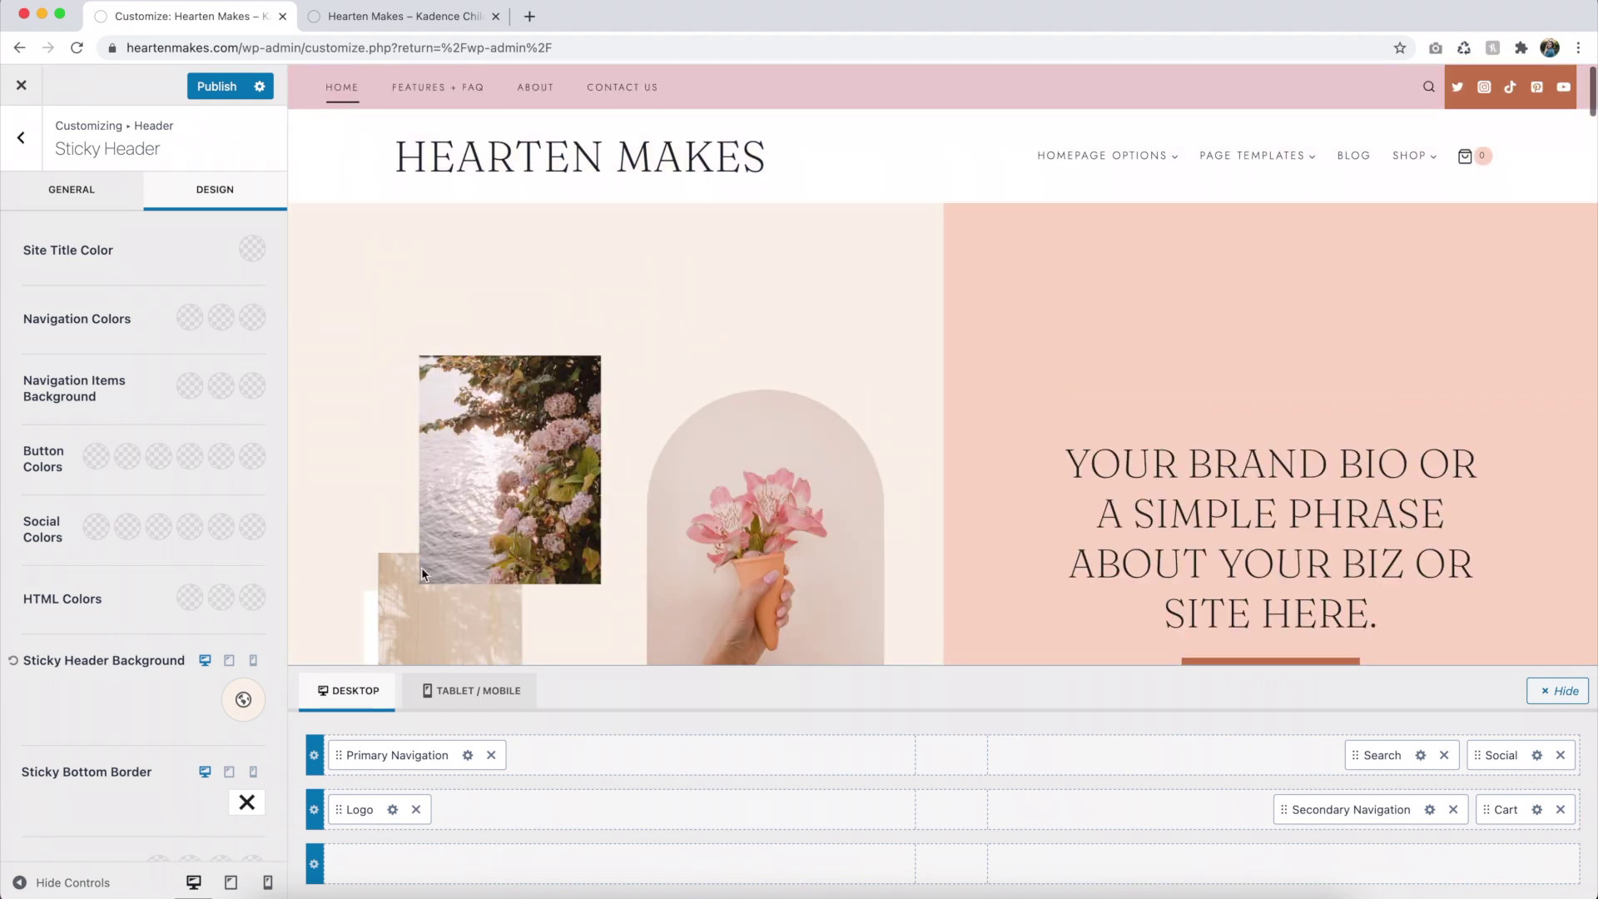
Try a fully transparent Sticky Header Background and test it by scrolling the preview page.
click(244, 701)
drag(258, 543, 12, 559)
click(144, 731)
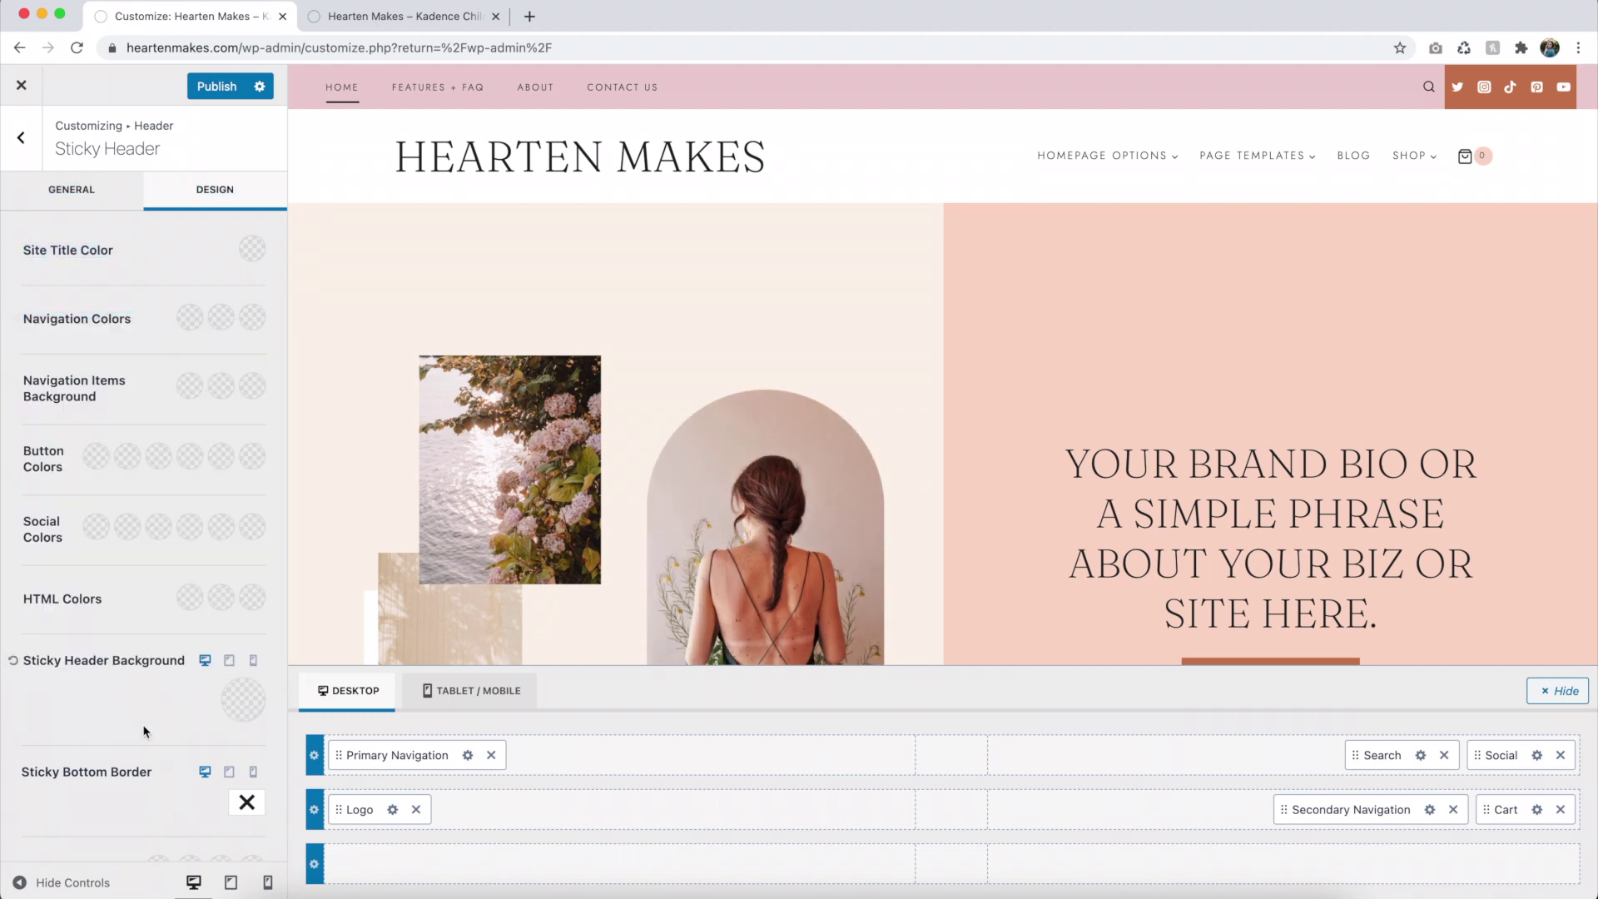
scroll(689, 405, down, 8)
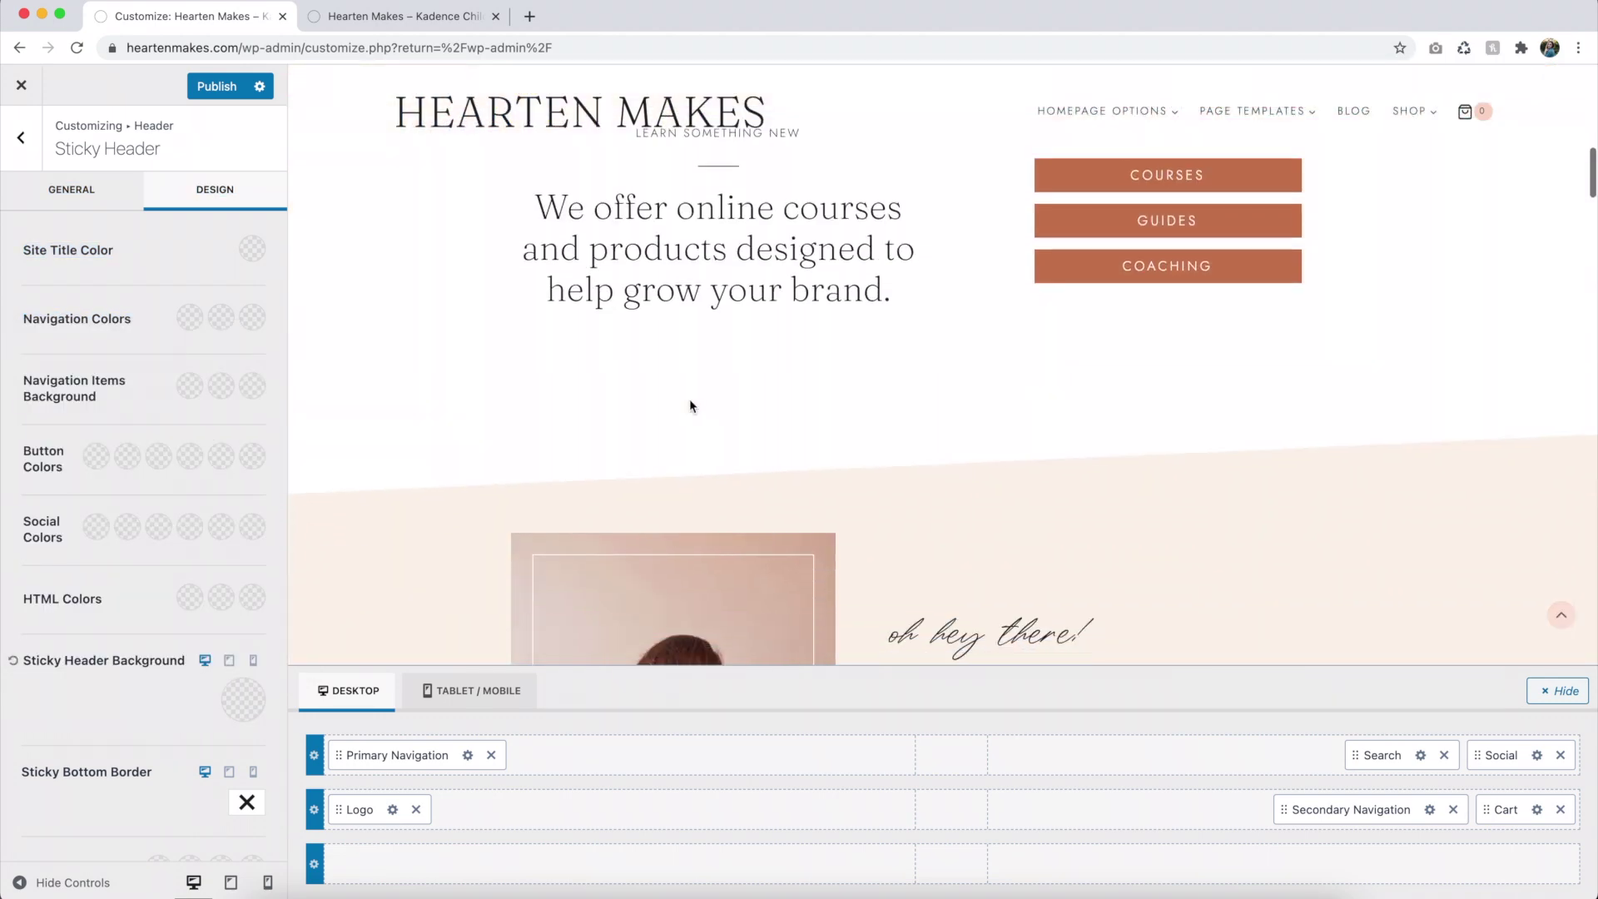
scroll(690, 398, up, 10)
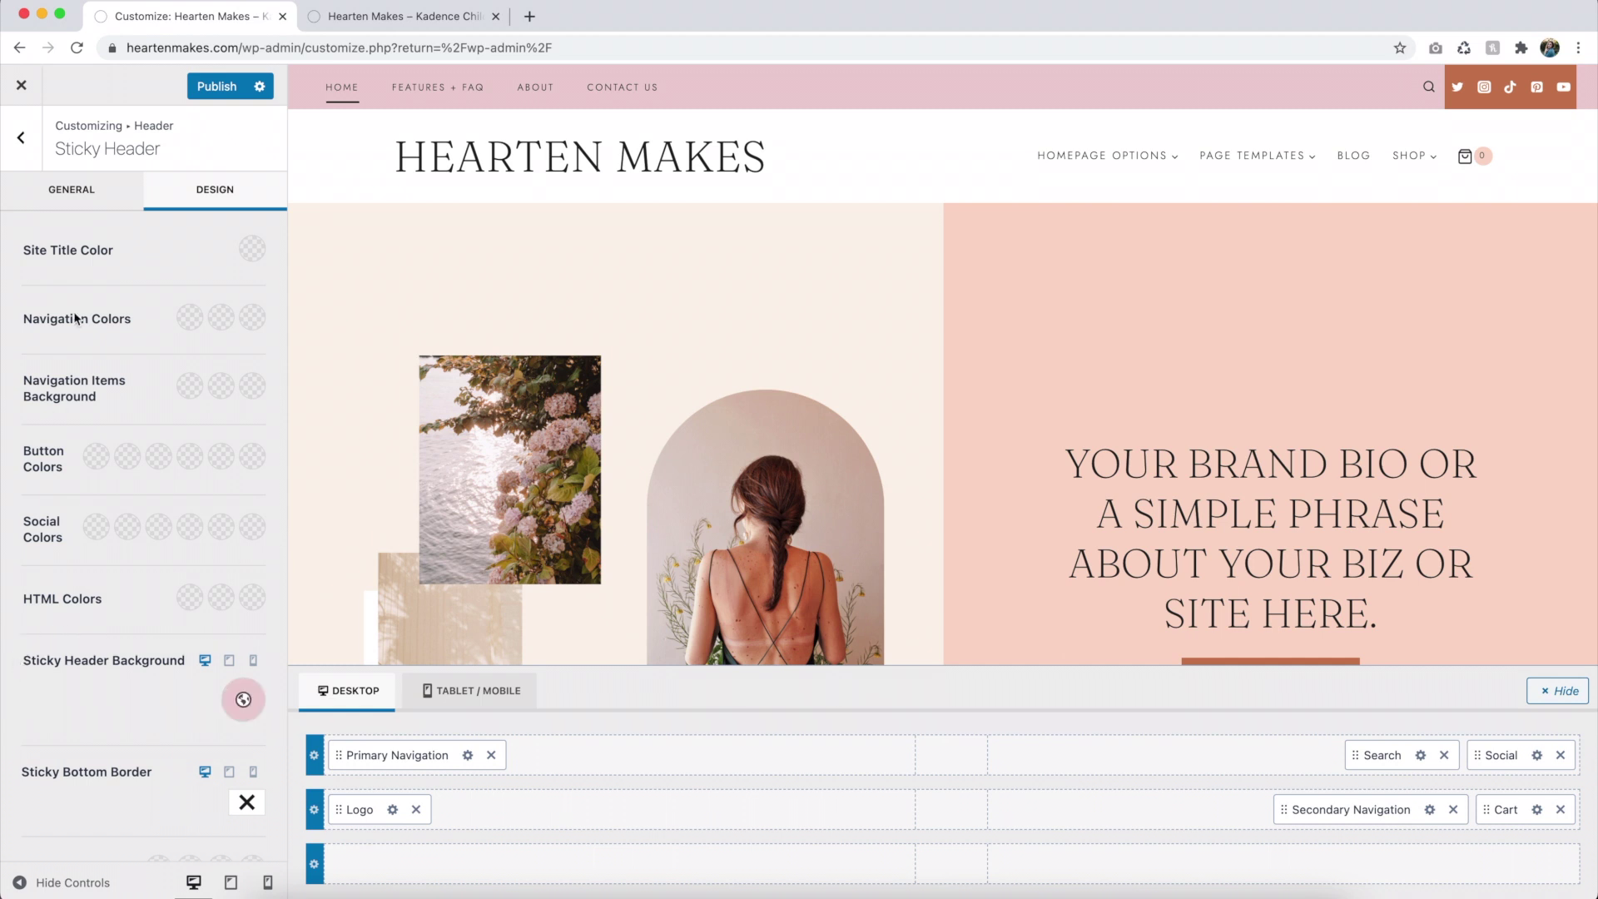
Choose a different Enable Sticky Header option in the general Sticky Header settings.
click(86, 197)
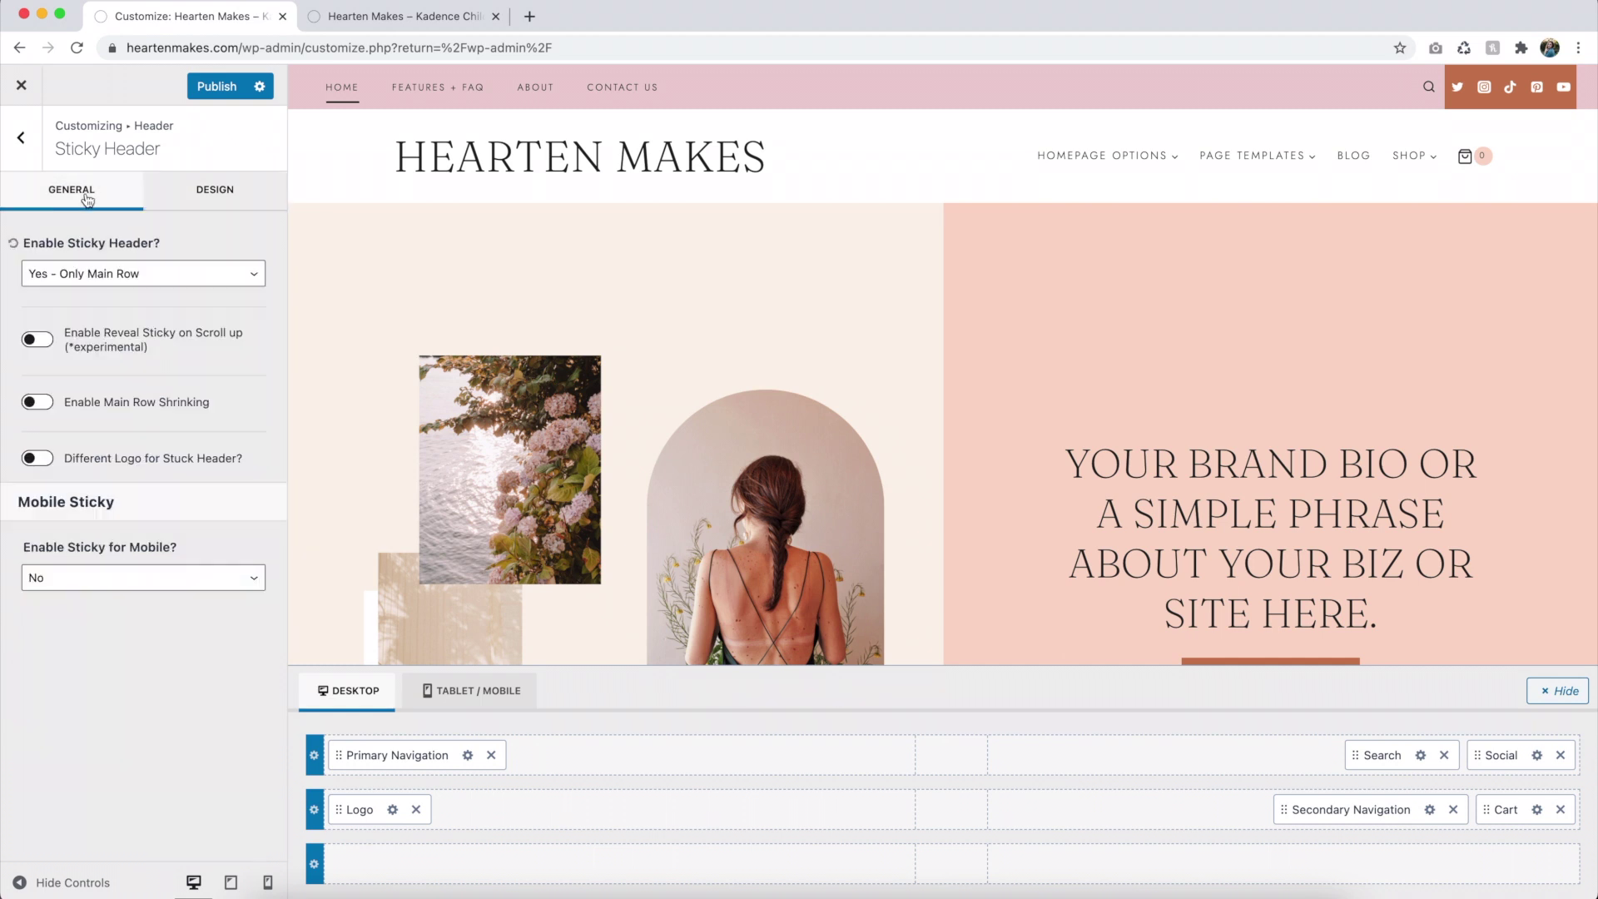
click(87, 282)
click(108, 333)
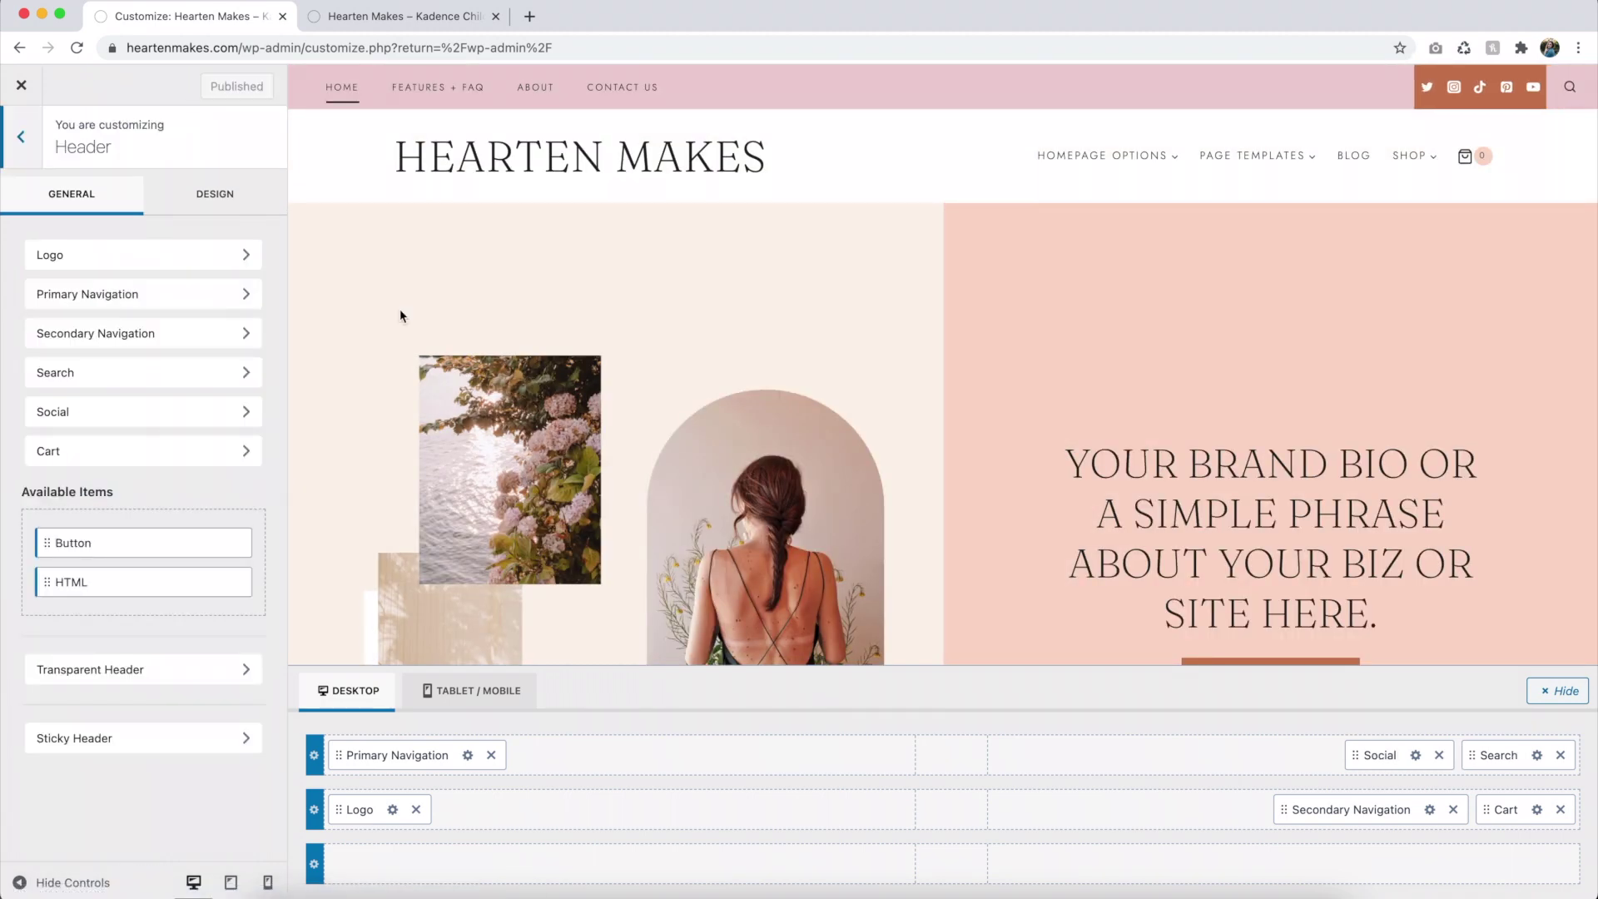
Add logo-hearten-makes.png from the media library as the uncropped site logo and set the desktop Logo Layout to Logo only.
click(165, 261)
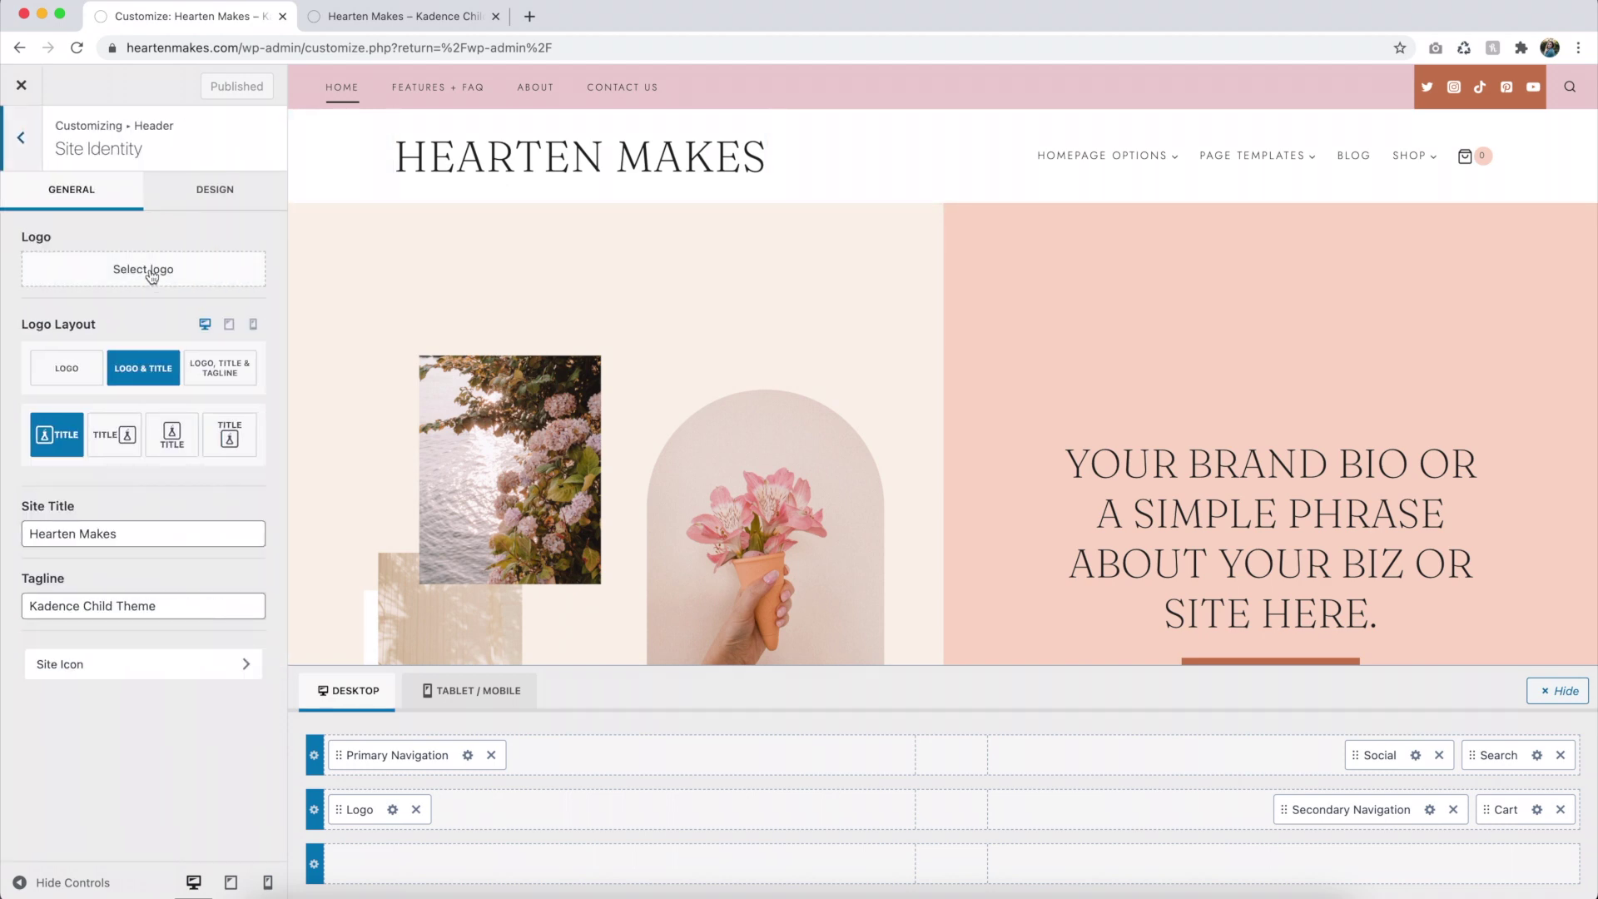
click(151, 275)
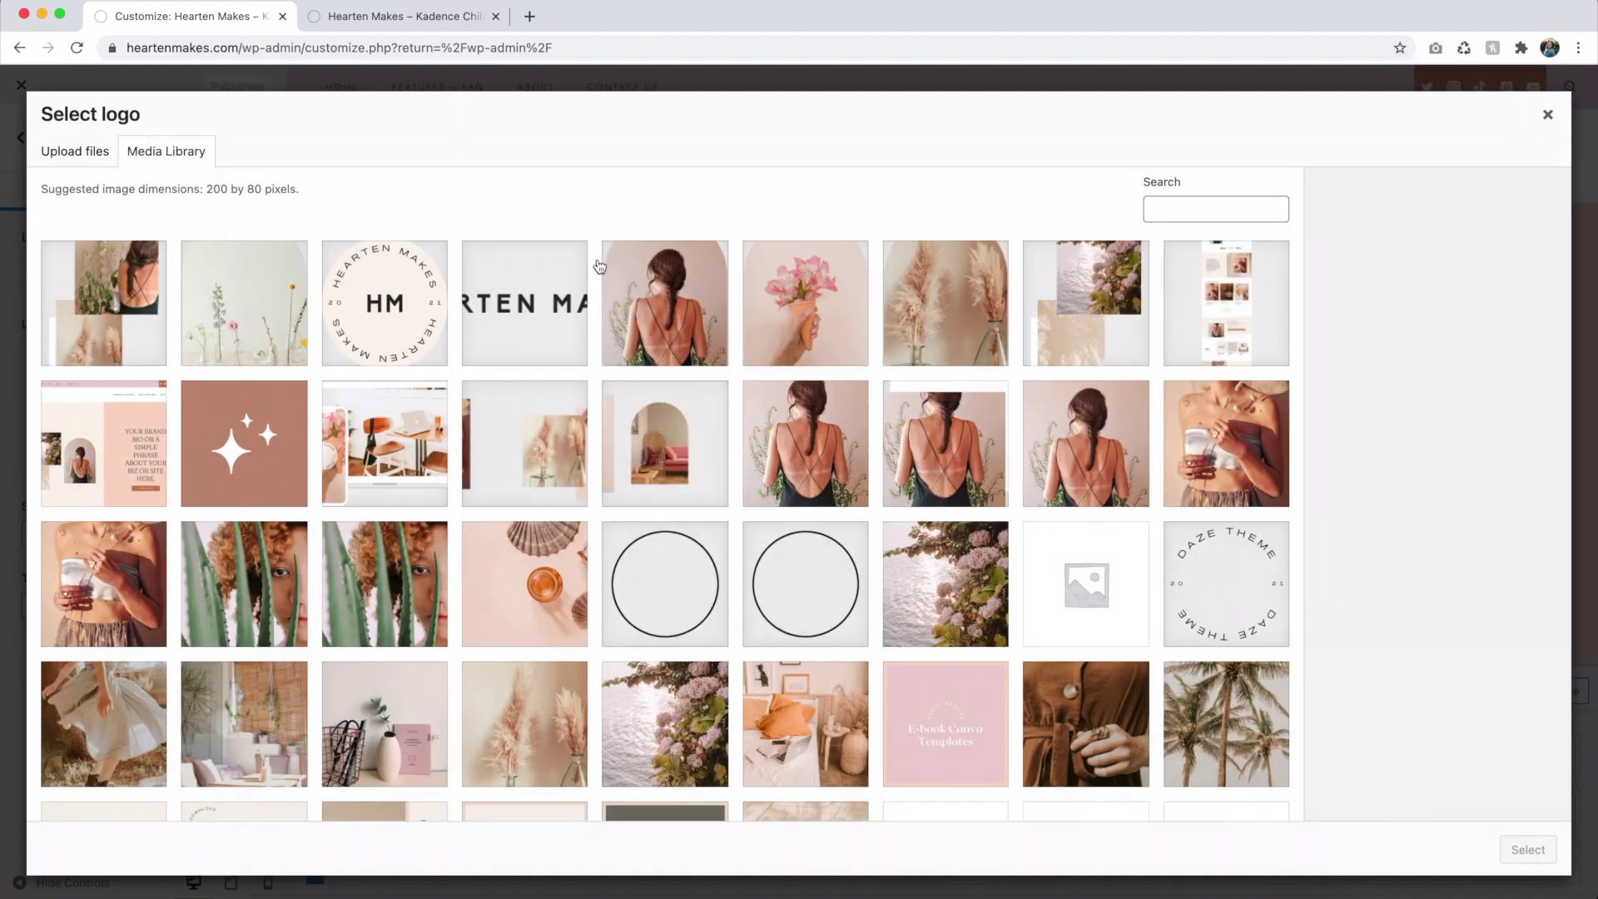
click(527, 318)
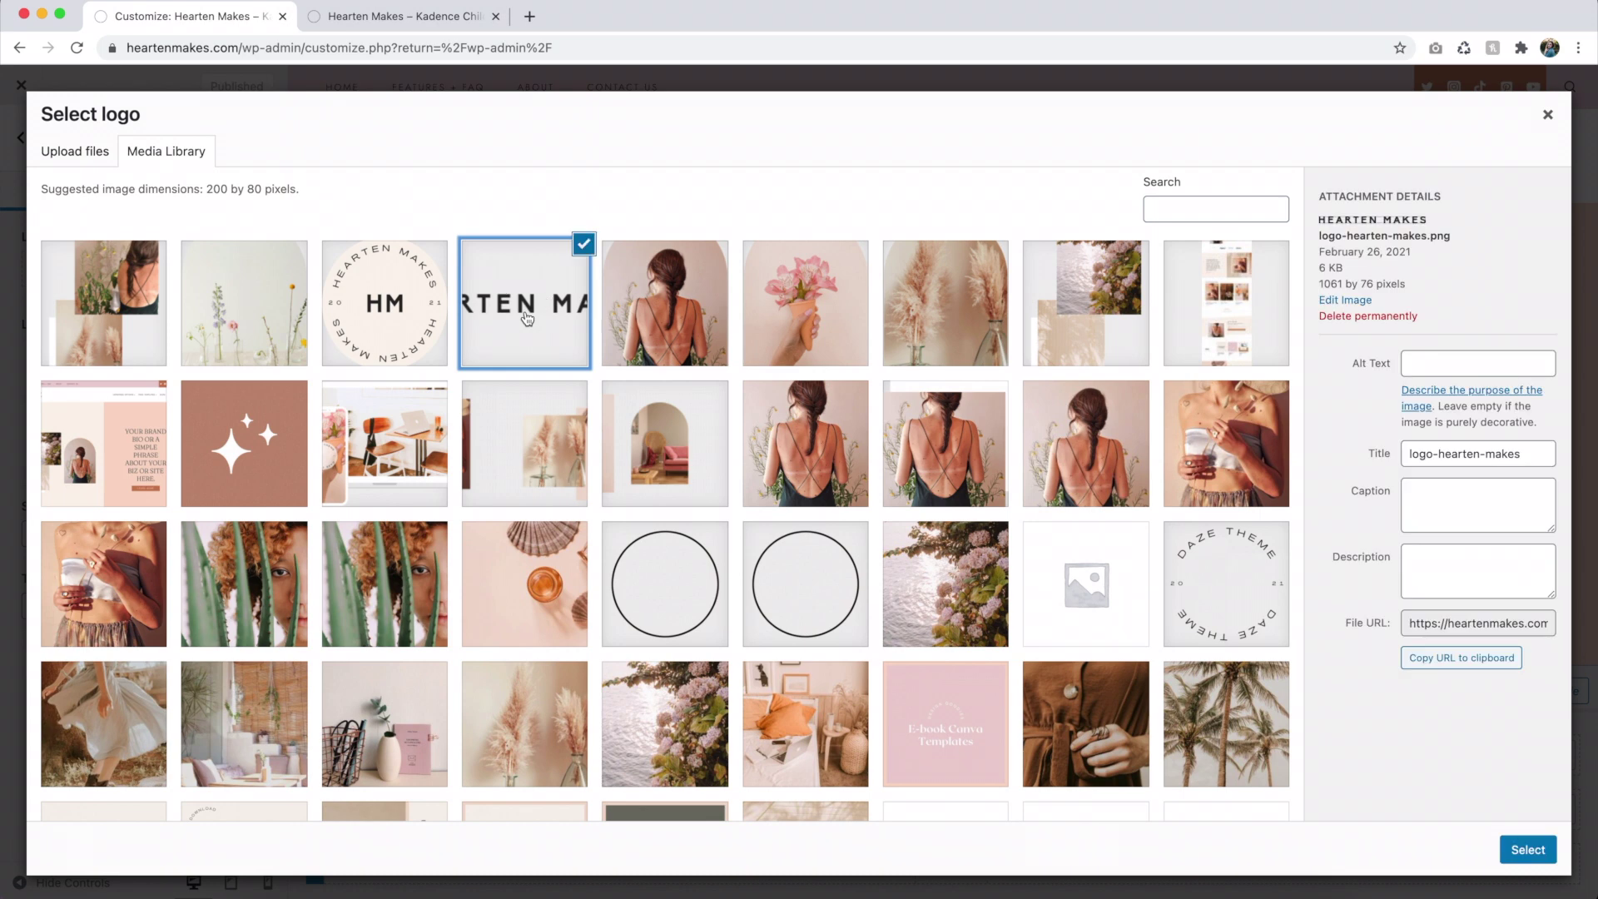
click(1530, 850)
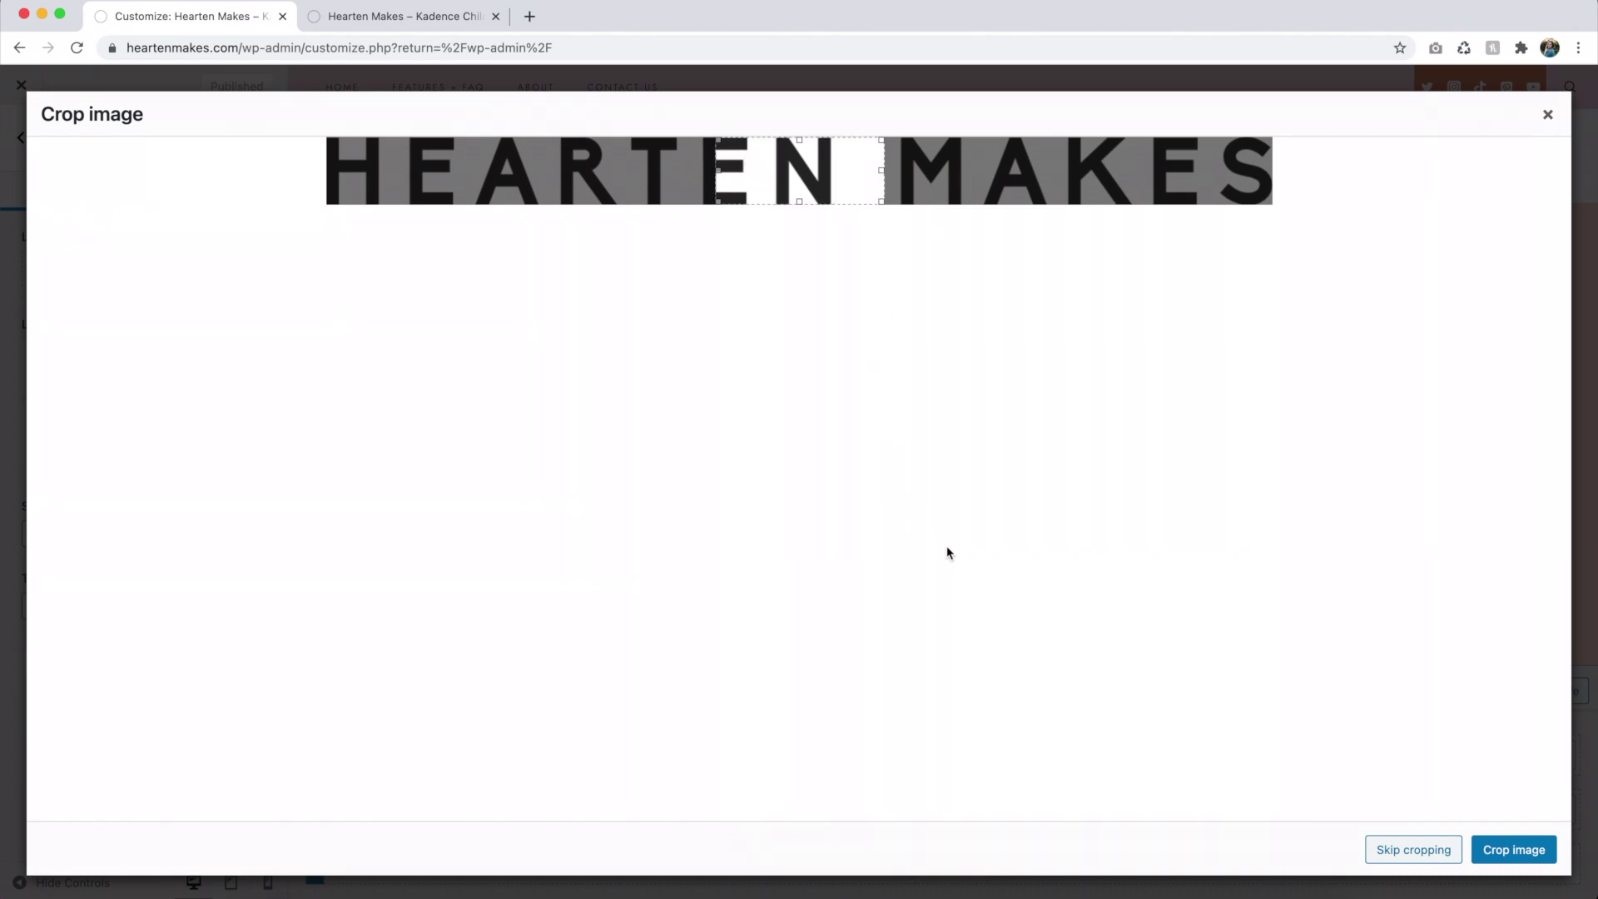
click(1412, 850)
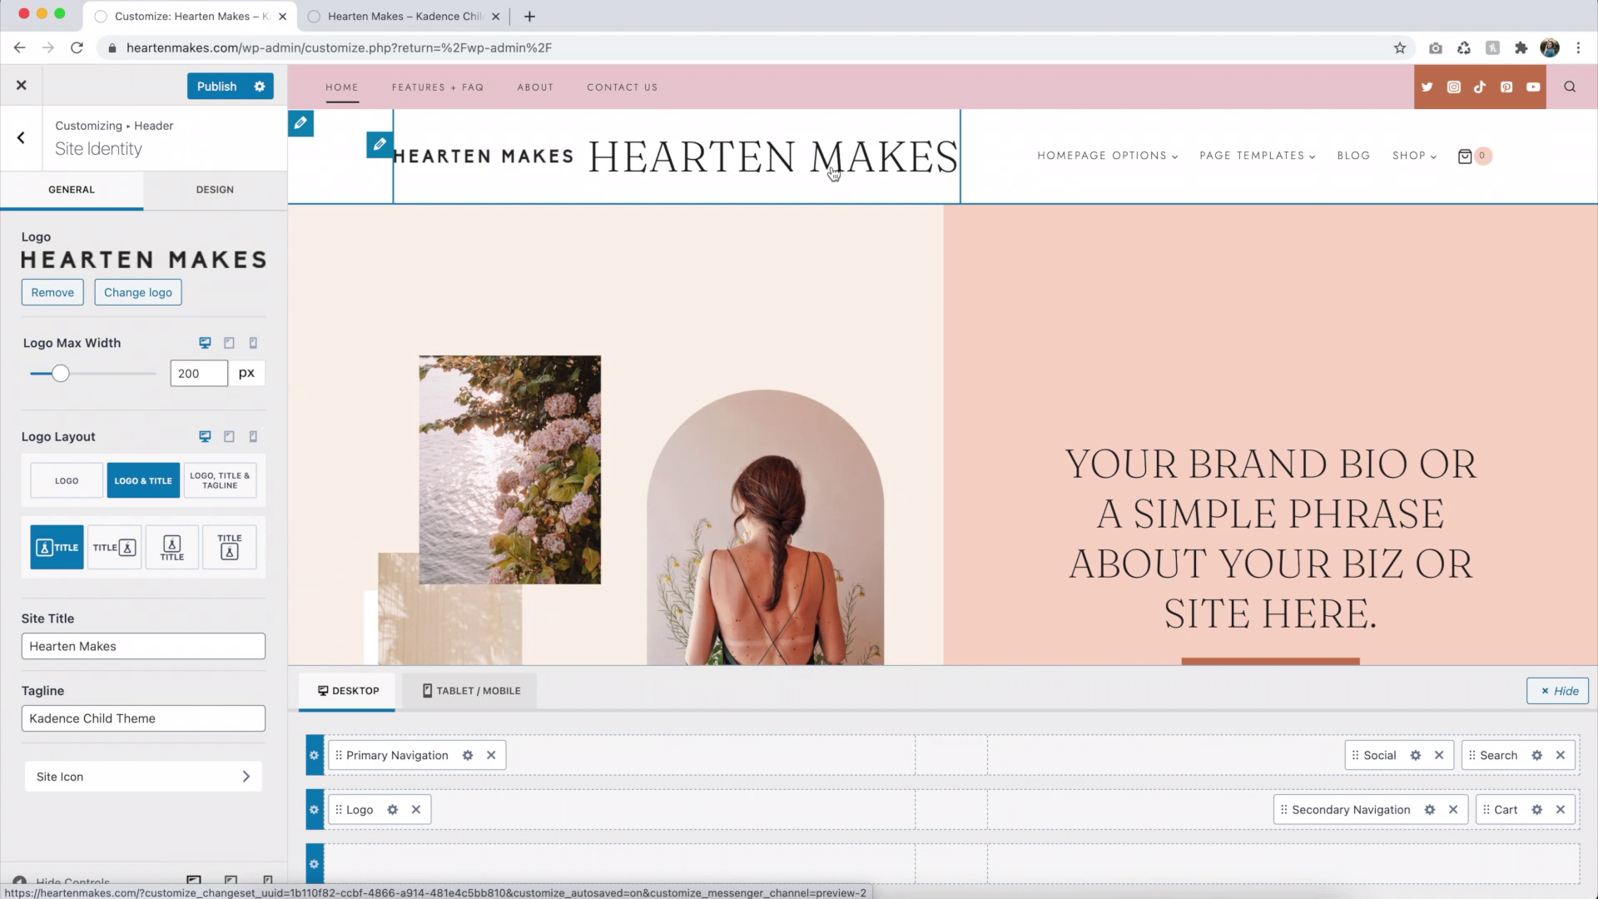
click(66, 483)
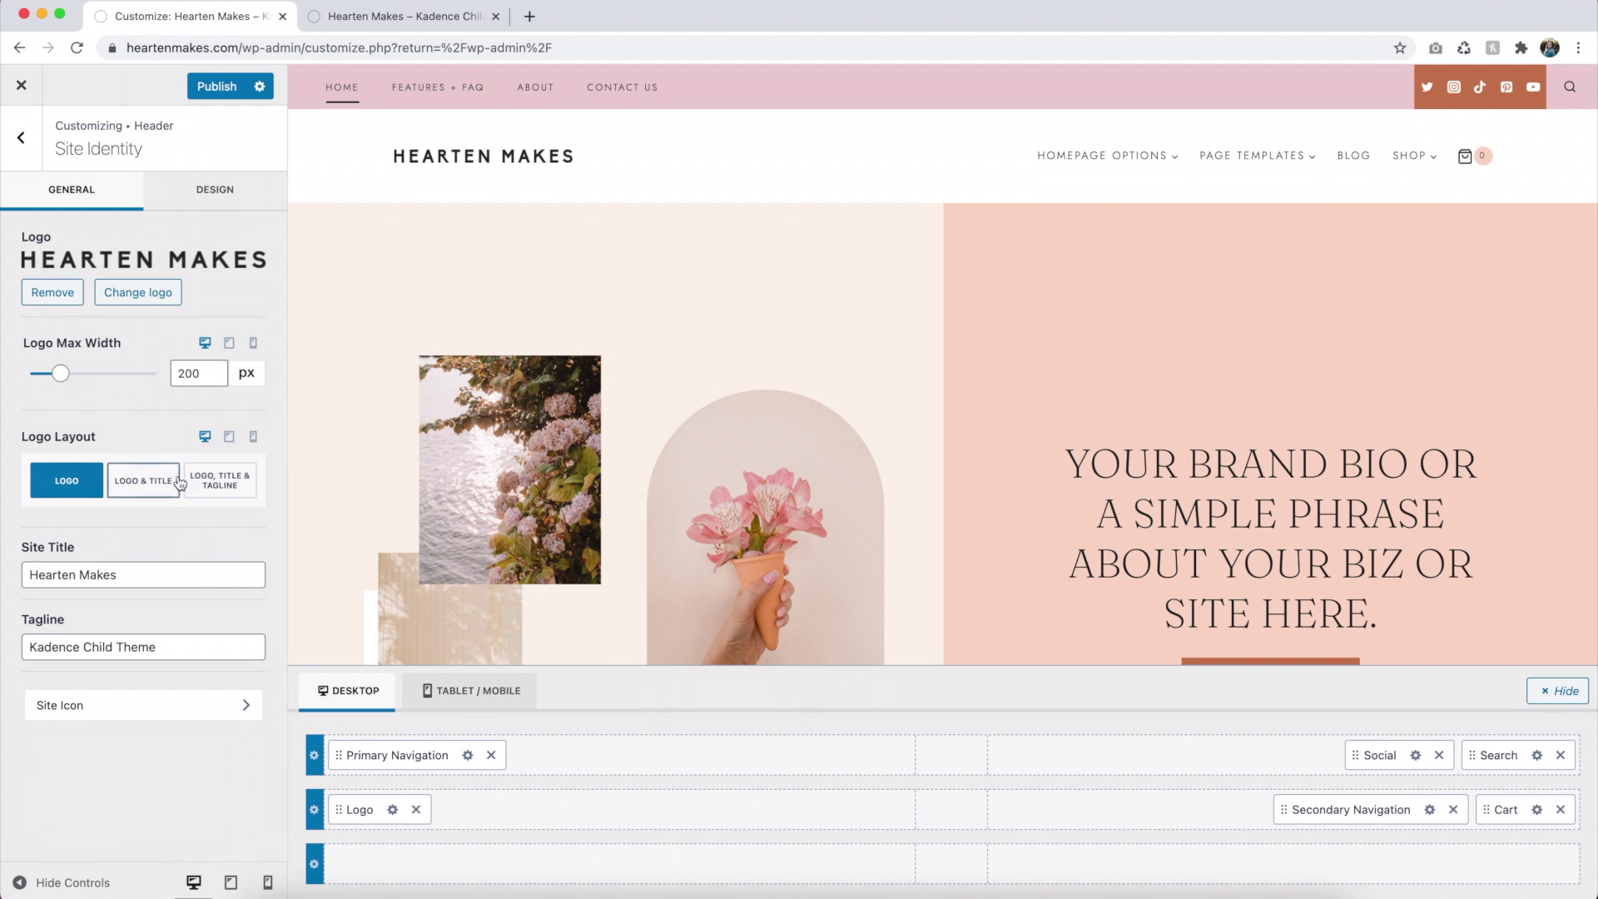
Try the Logo, Title & Tagline layout with its different arrangements and return the desktop Logo Layout to Logo only.
click(236, 483)
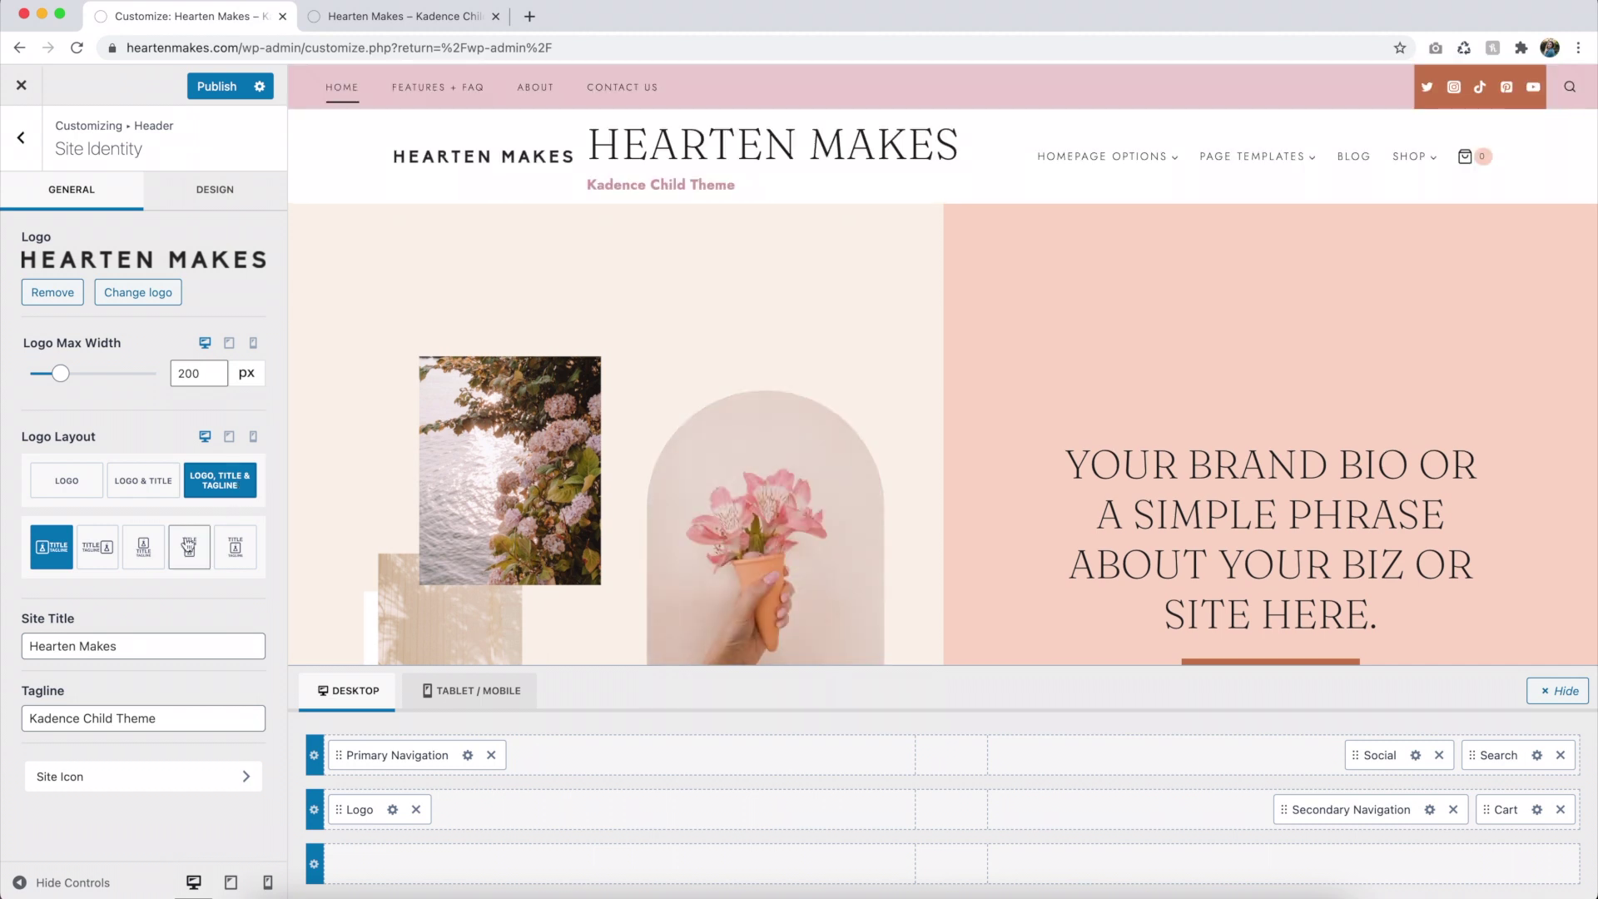
click(98, 554)
click(147, 556)
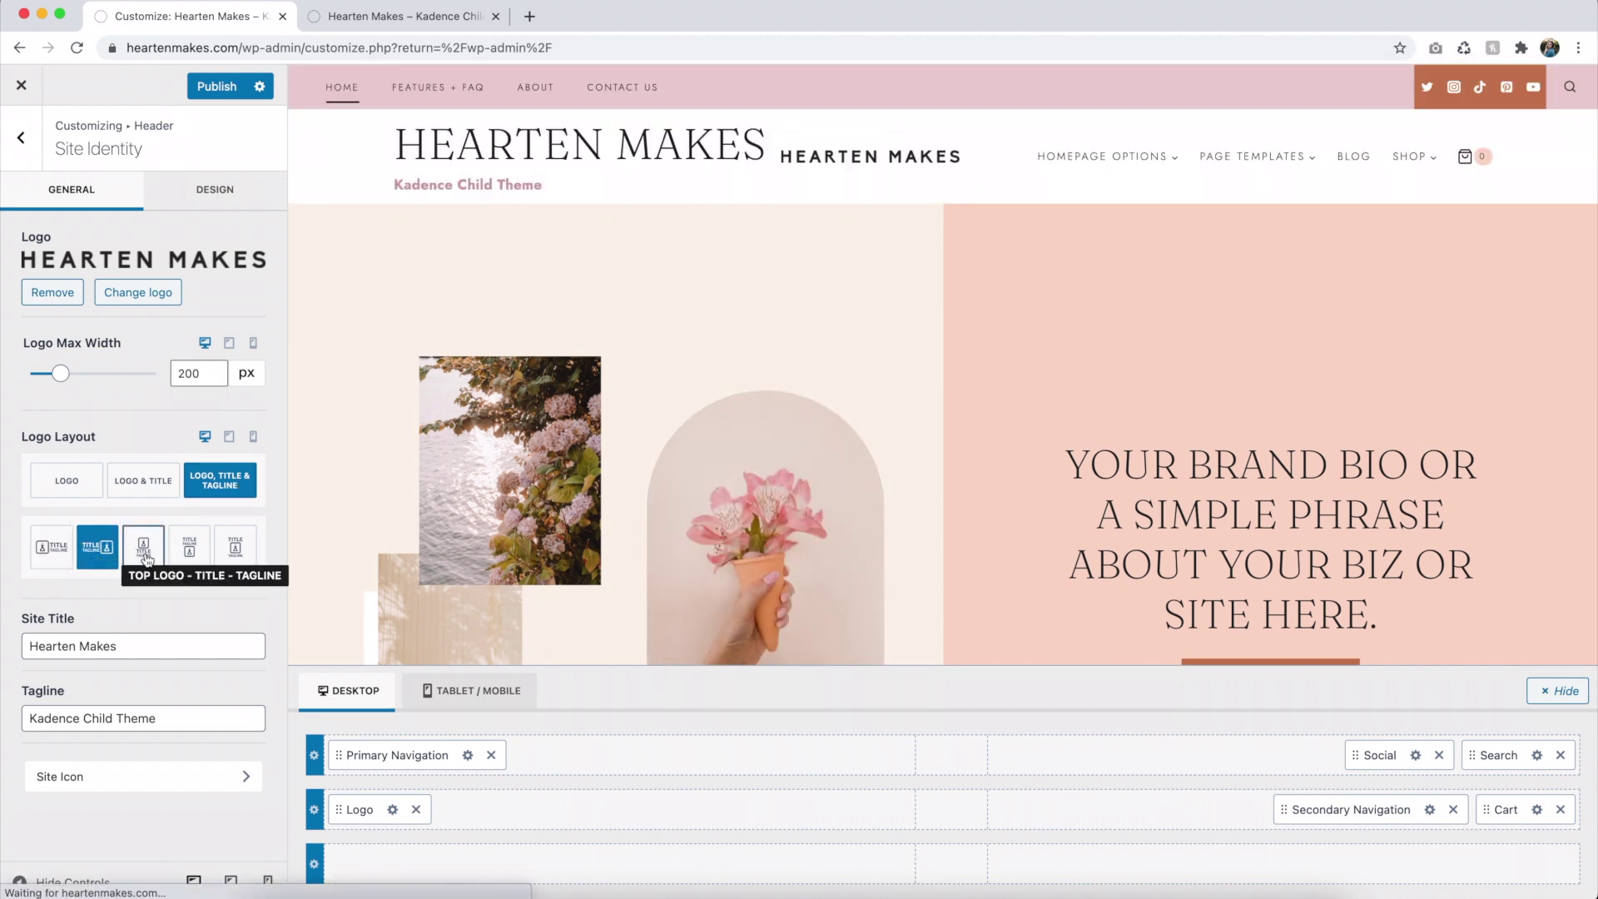
click(189, 549)
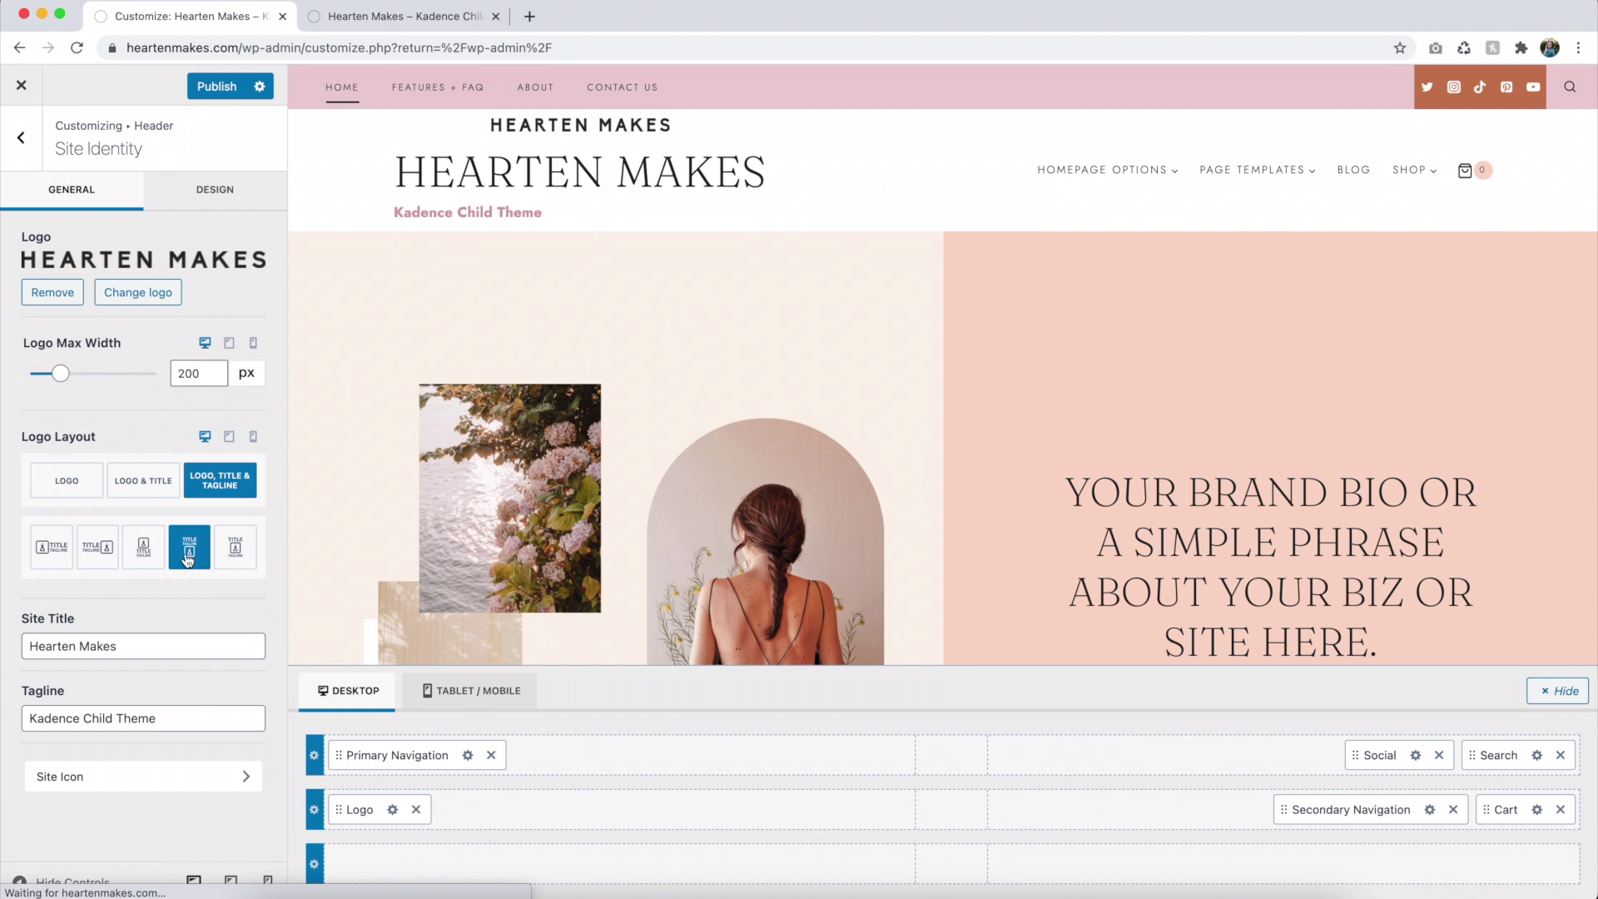
click(241, 554)
click(67, 481)
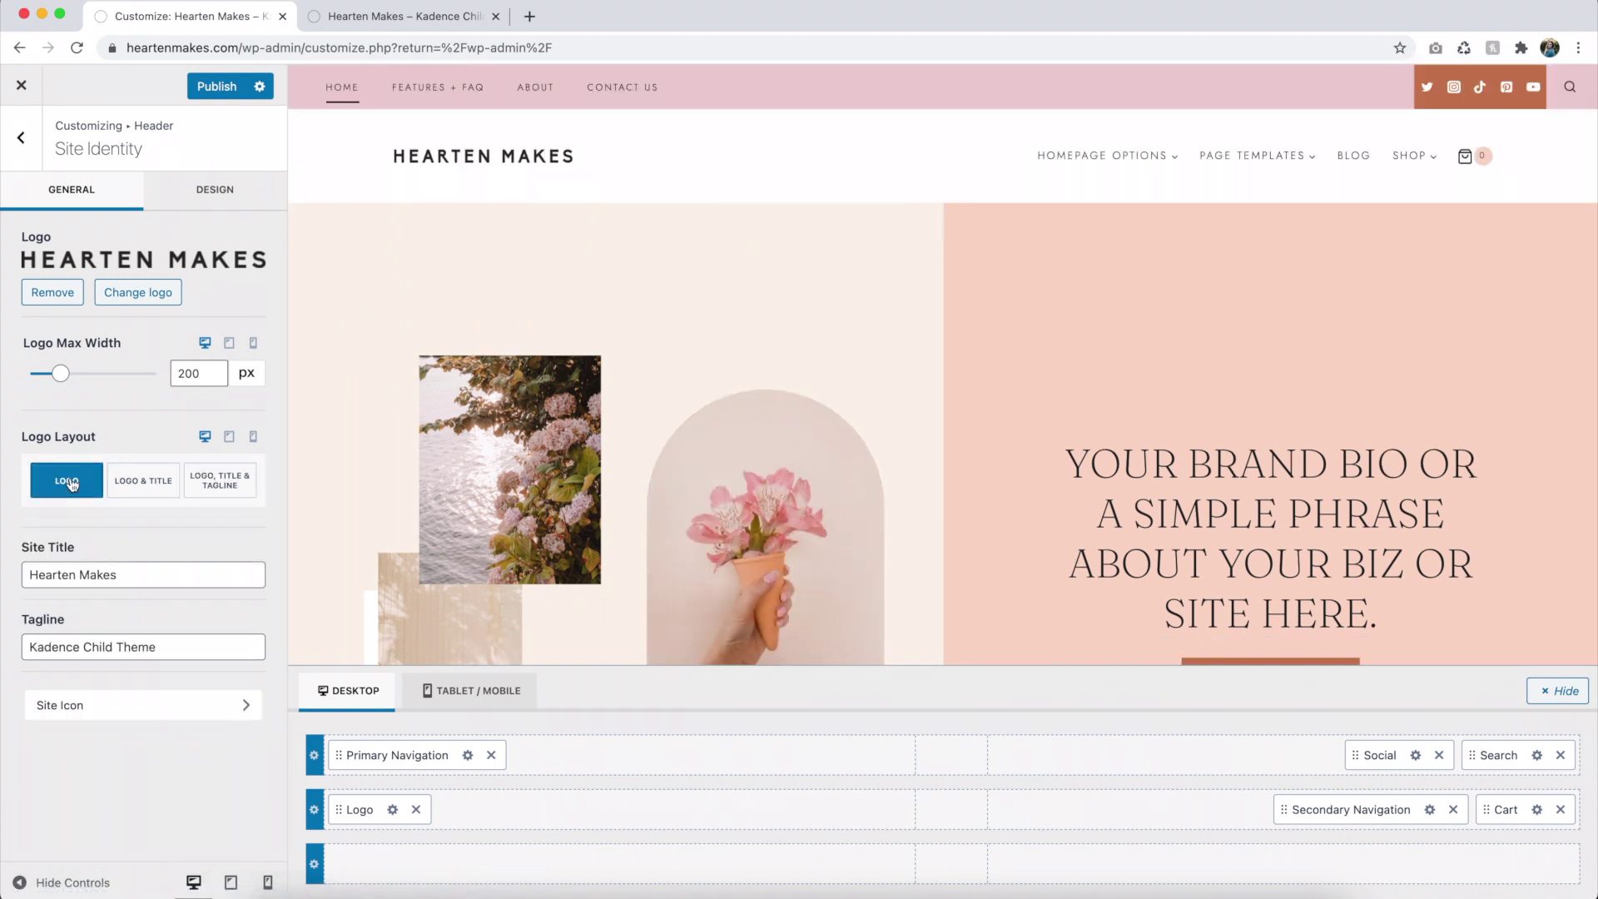
Set the desktop Logo Max Width to 280 px.
drag(67, 381, 75, 381)
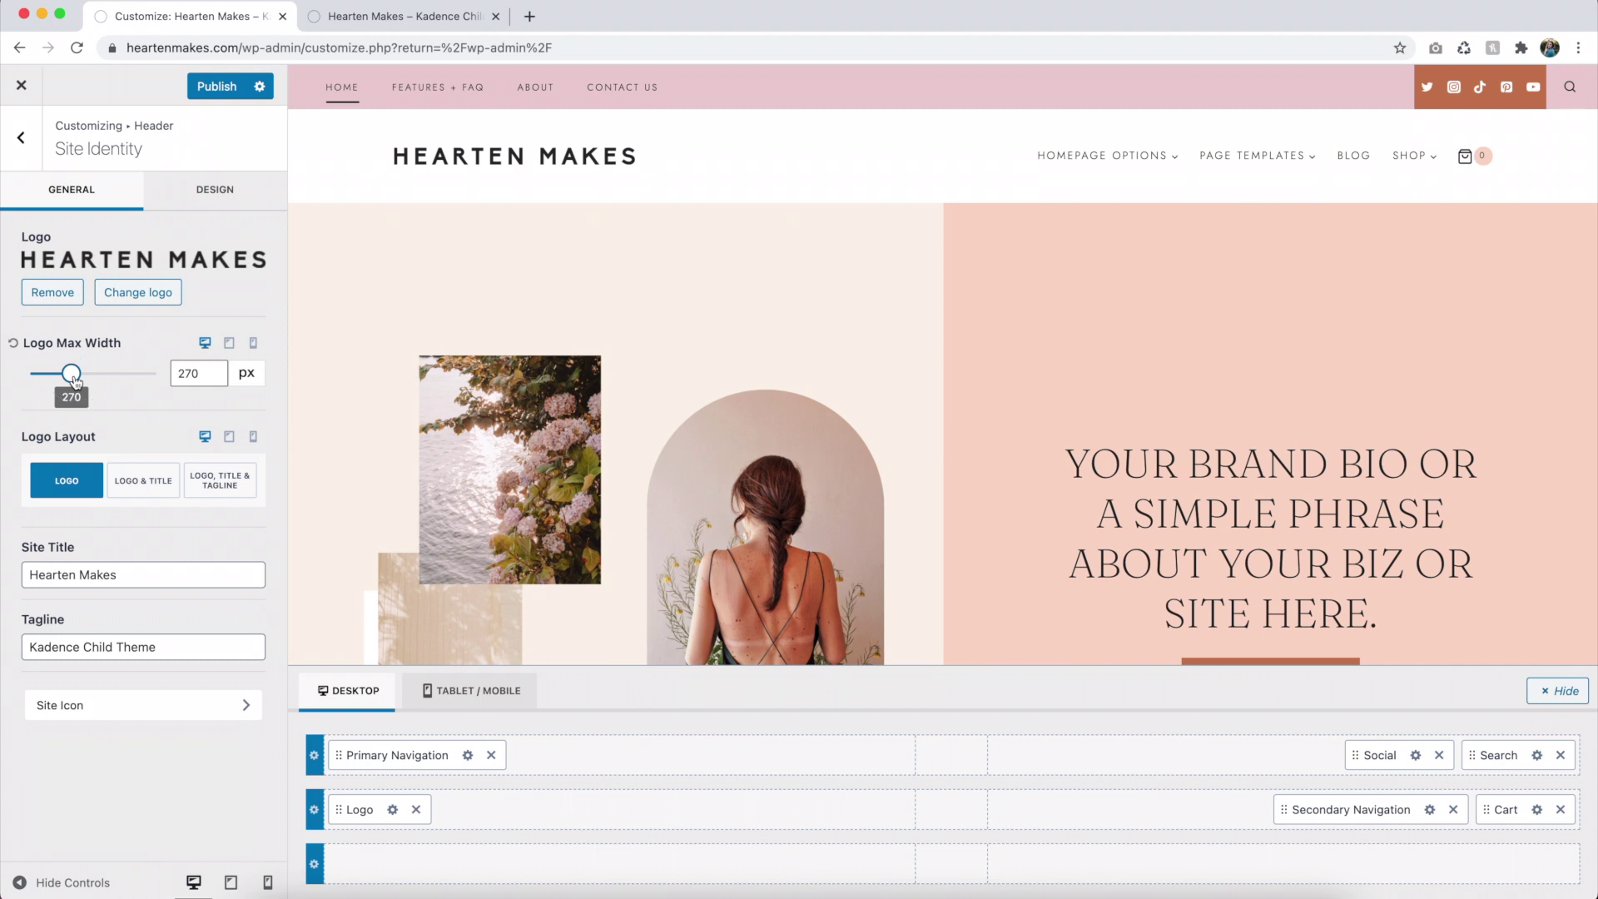
double_click(190, 373)
text(280)
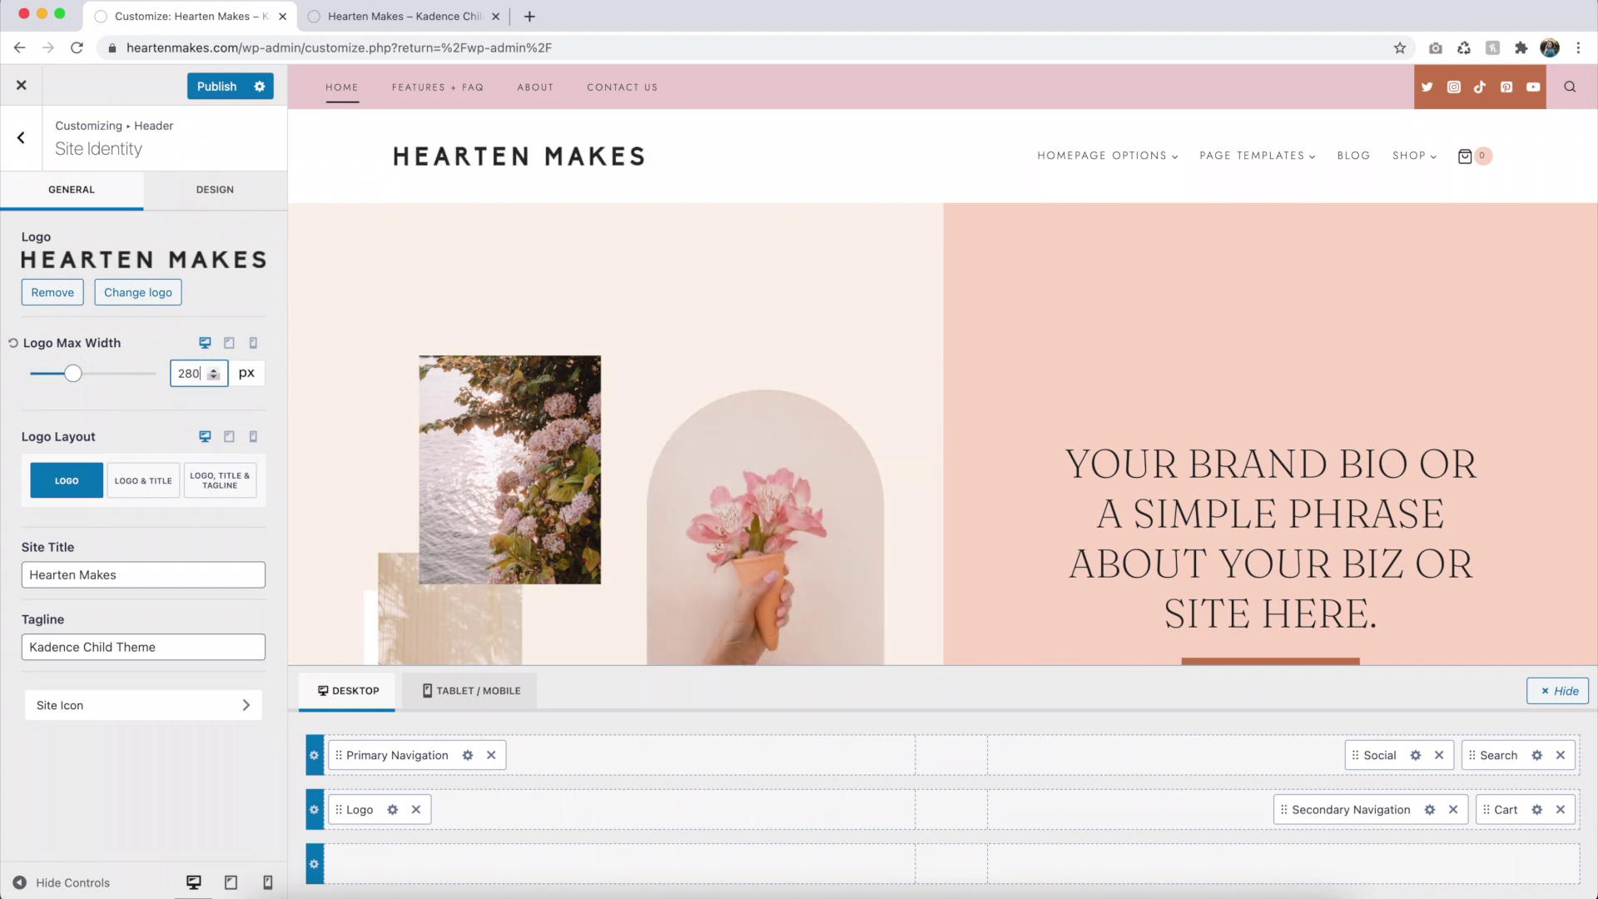
click(161, 416)
For mobile, set the Logo Layout to Logo only and the Logo Max Width to 140 px after trying 100 px.
click(252, 344)
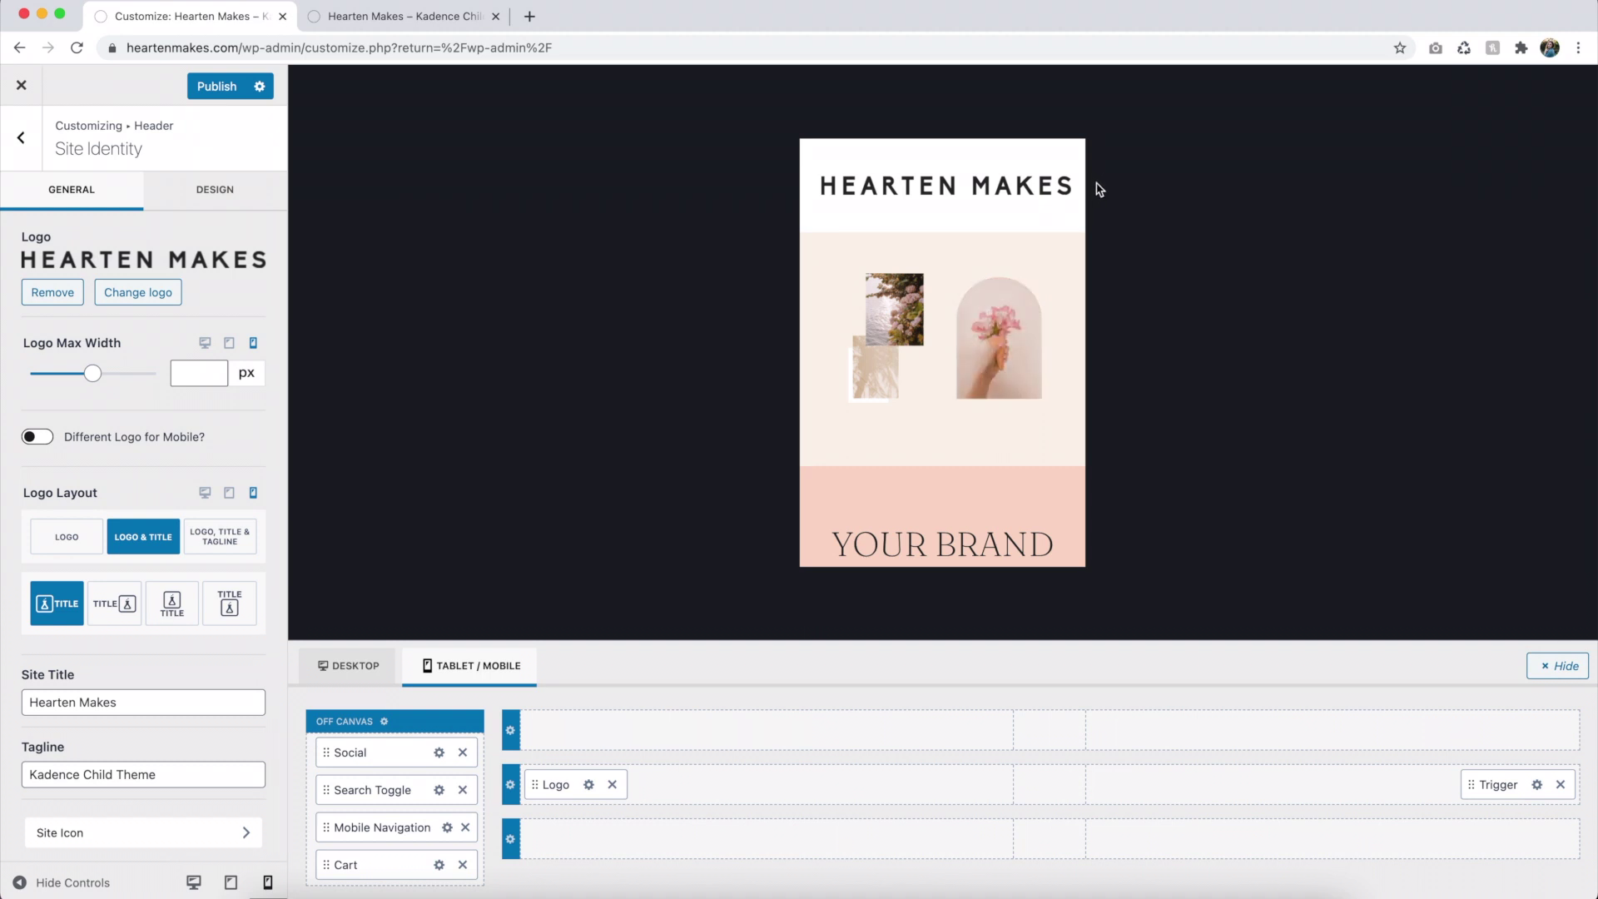
click(190, 377)
text(100)
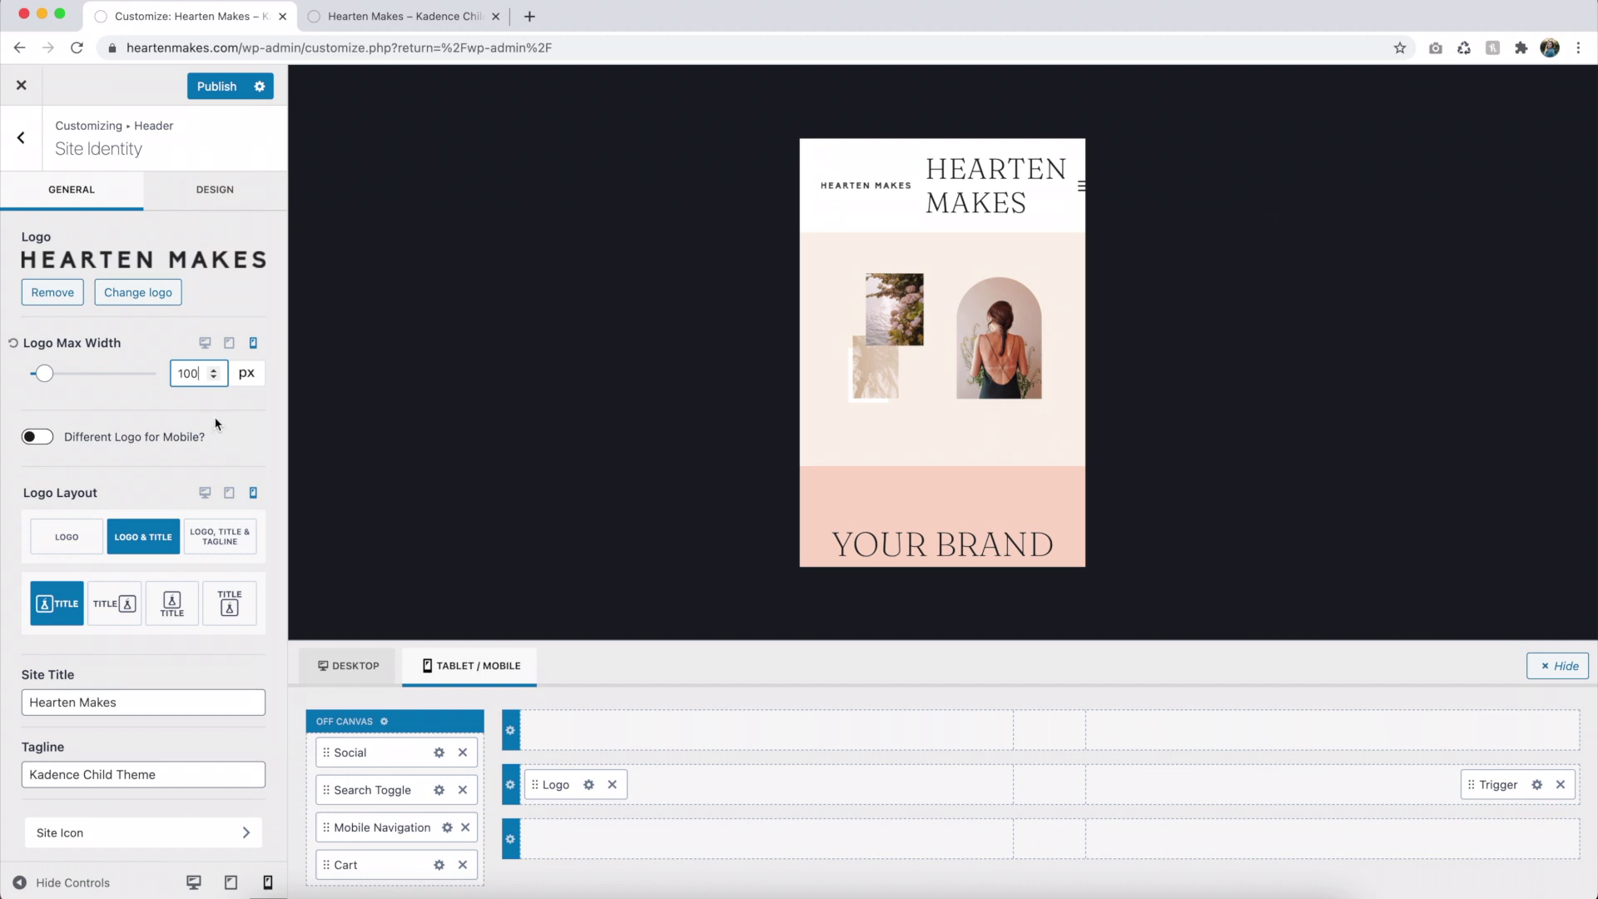
click(67, 543)
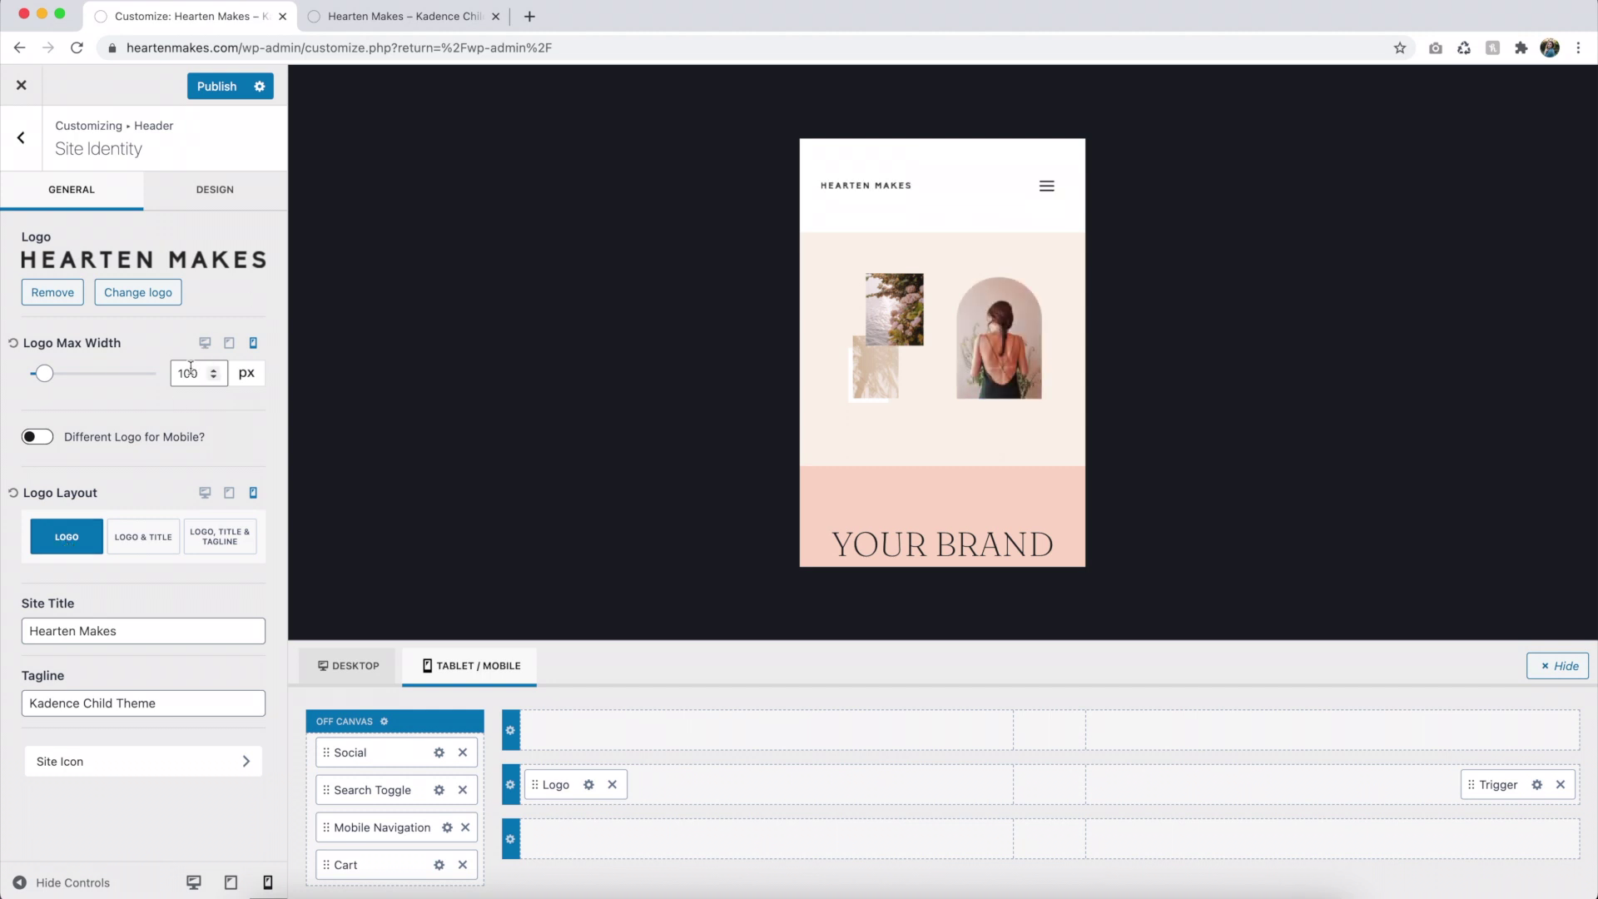
click(184, 368)
key(Delete)
text(4)
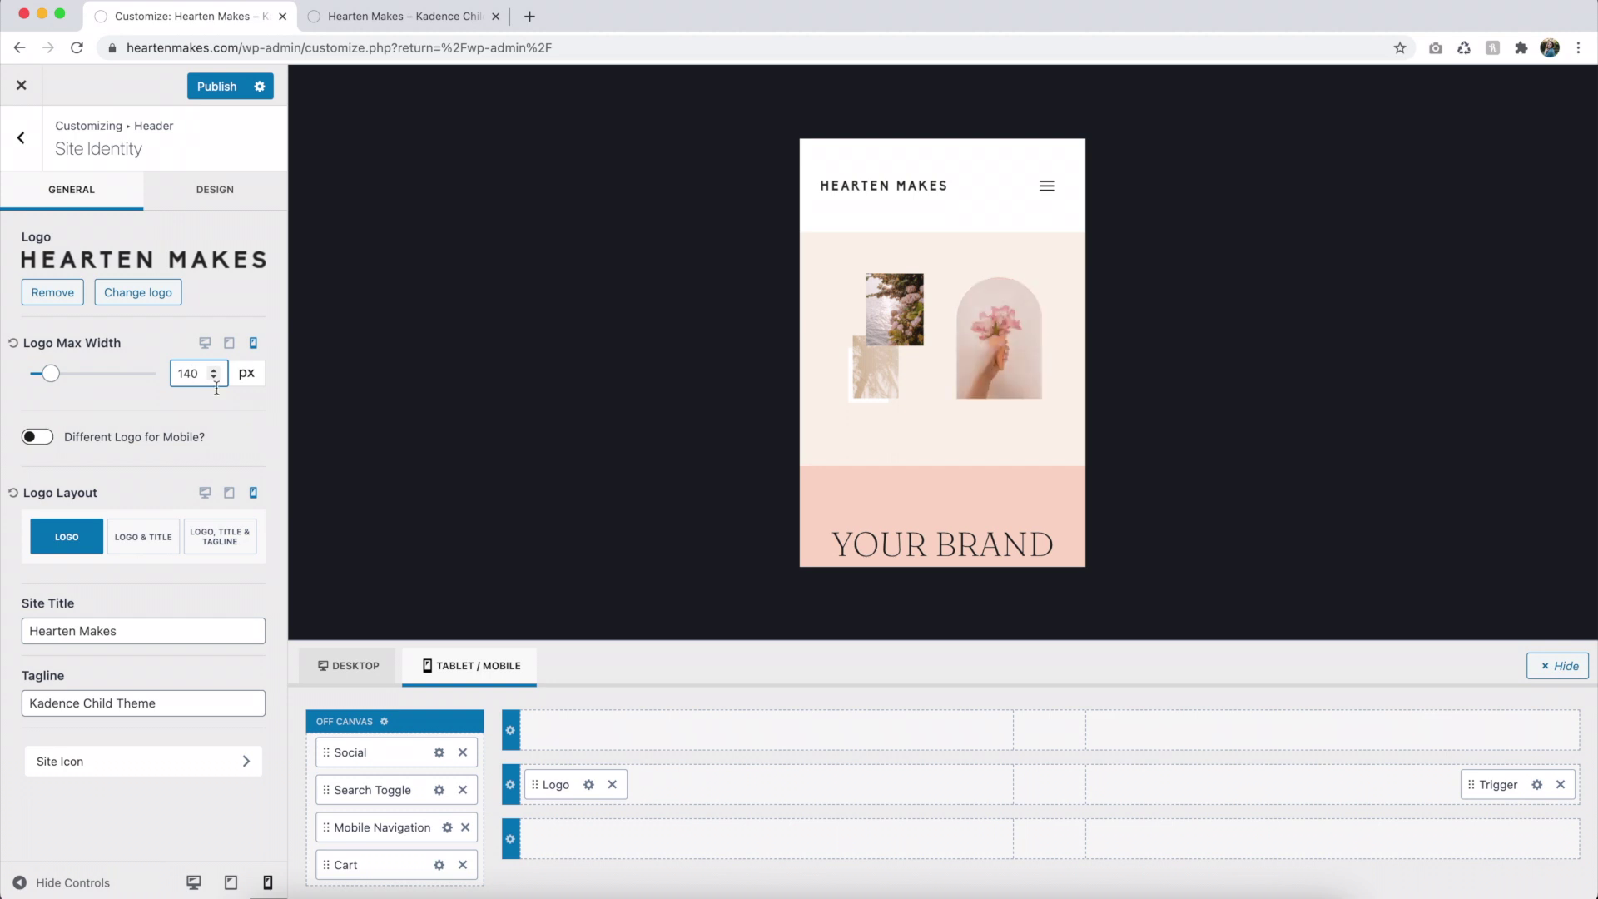
Set the tablet Logo Layout to Logo only and compare the header logo on the desktop, tablet and mobile previews.
click(229, 345)
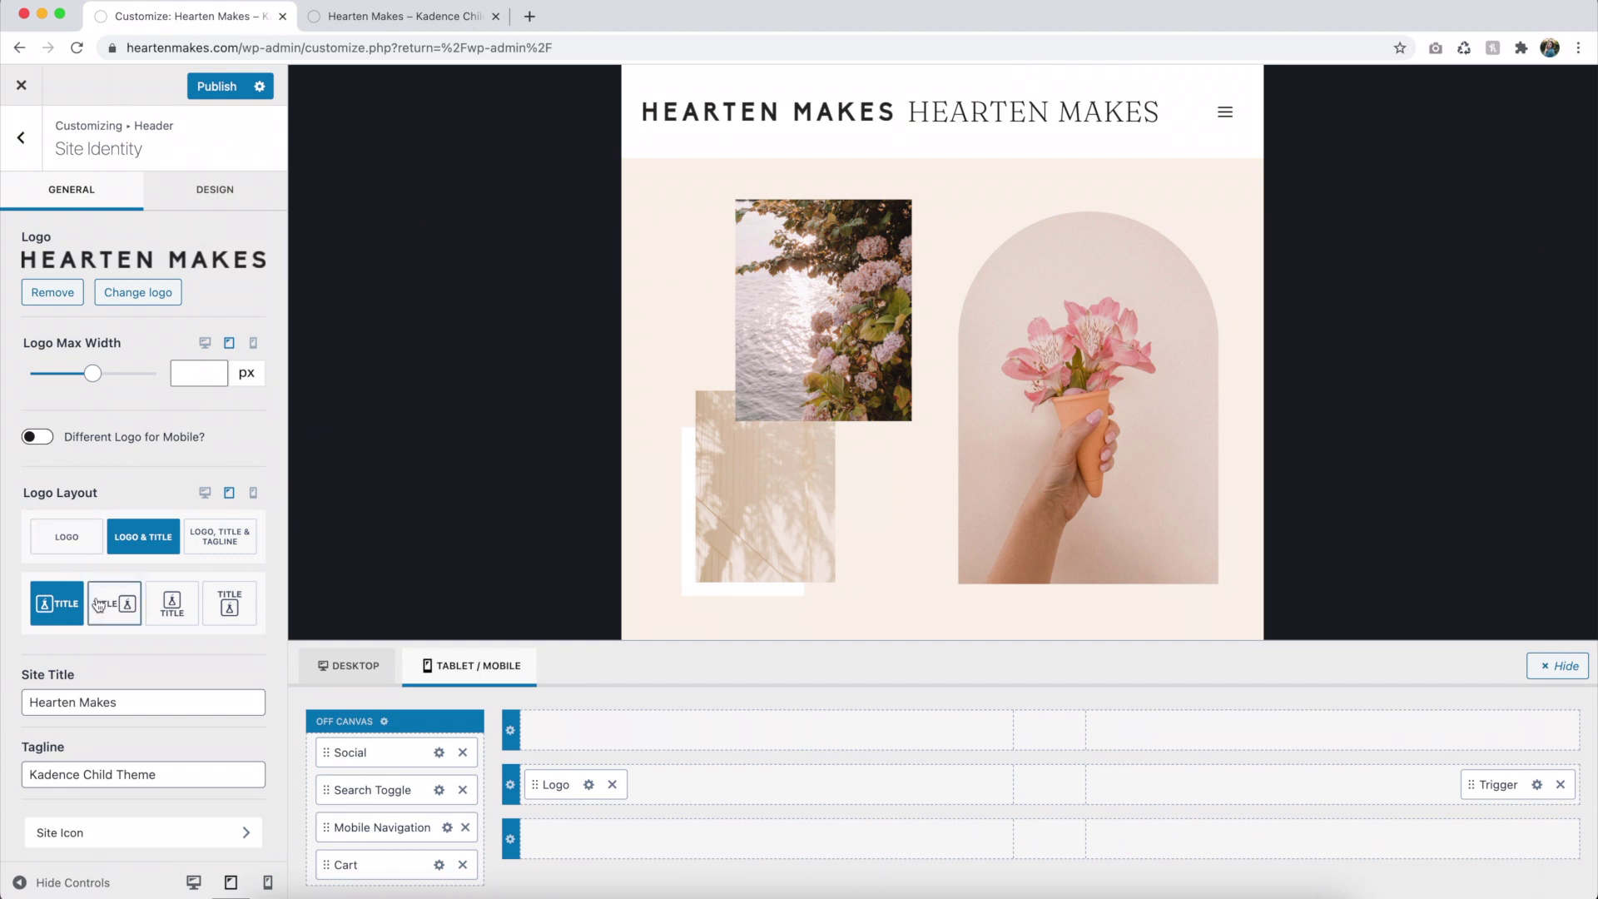
click(70, 537)
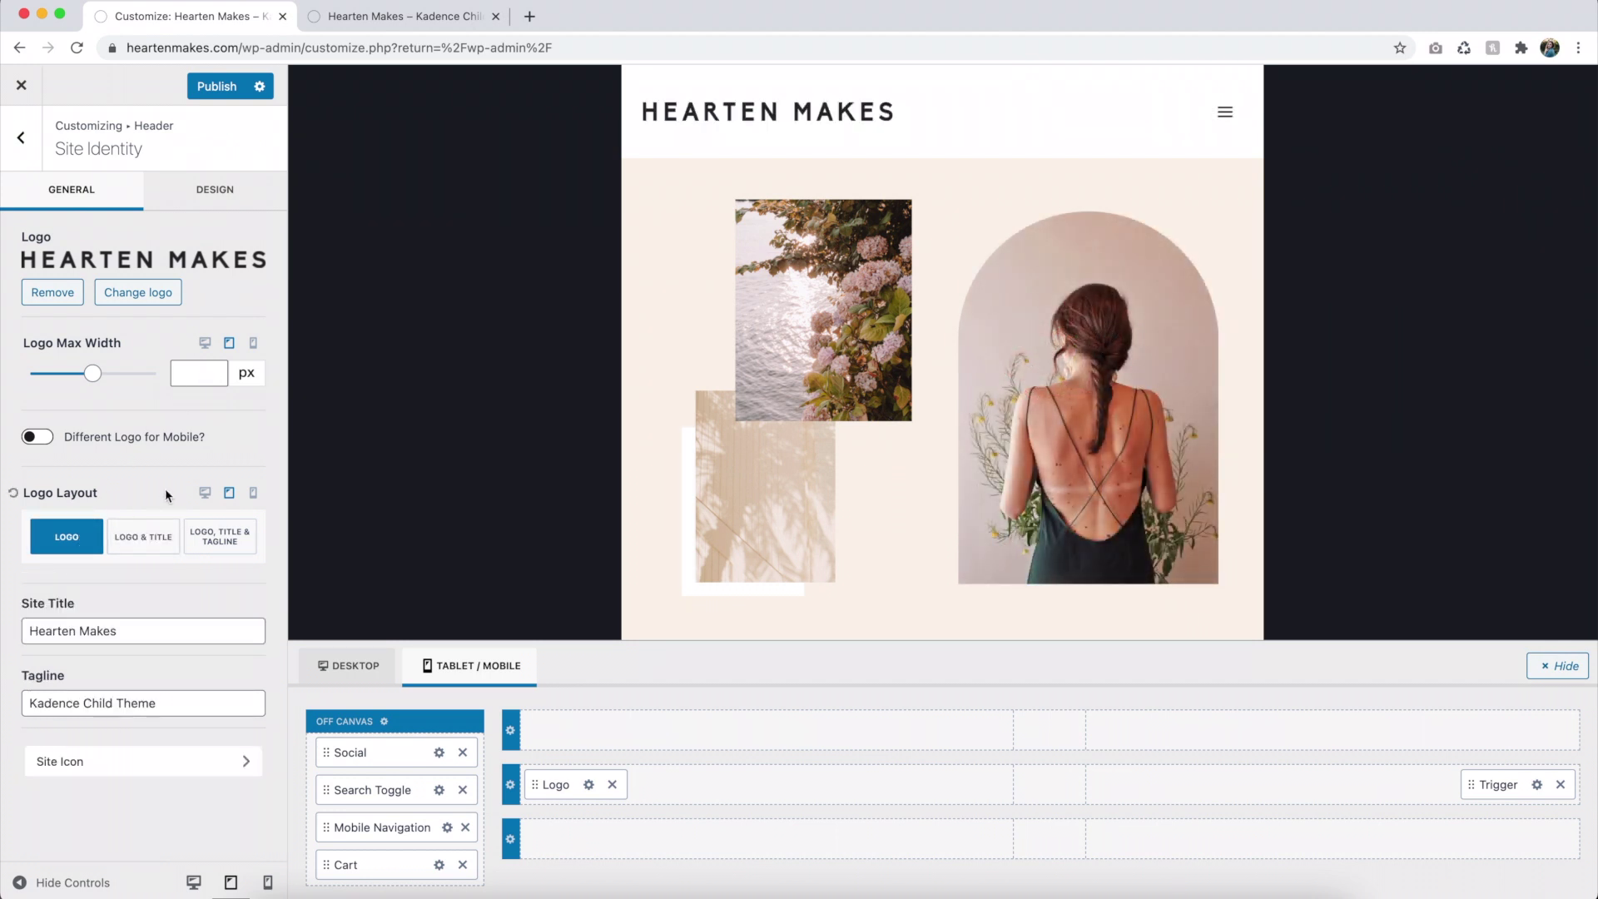
click(203, 349)
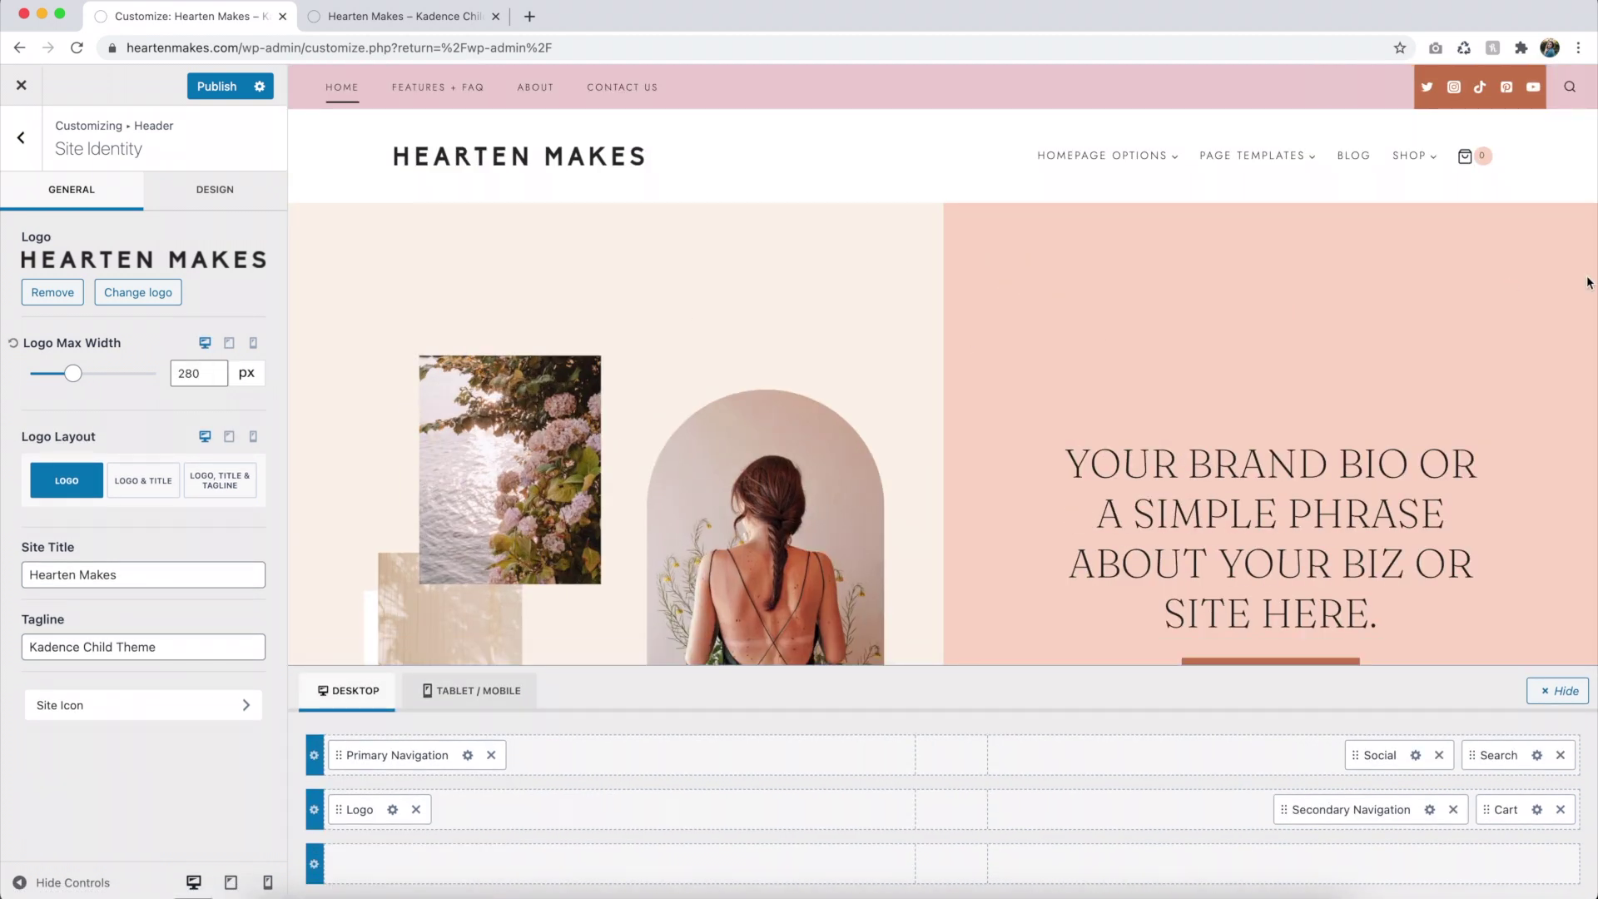
click(229, 437)
click(254, 494)
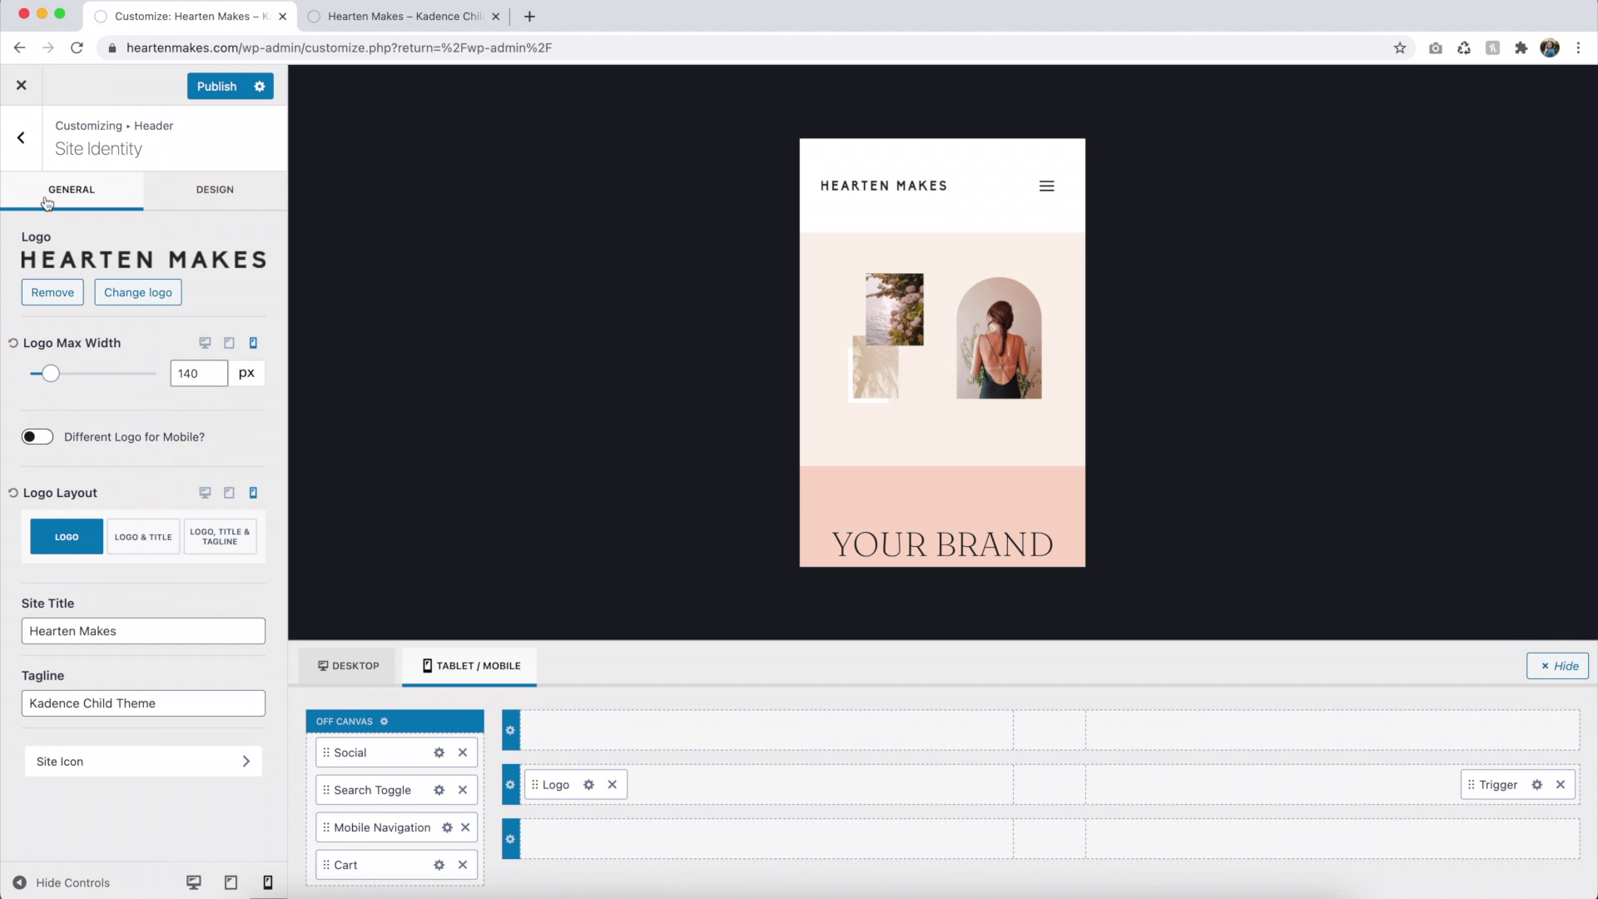
Leave the logo settings, return to the desktop preview and open the Colors section of the General settings.
click(20, 156)
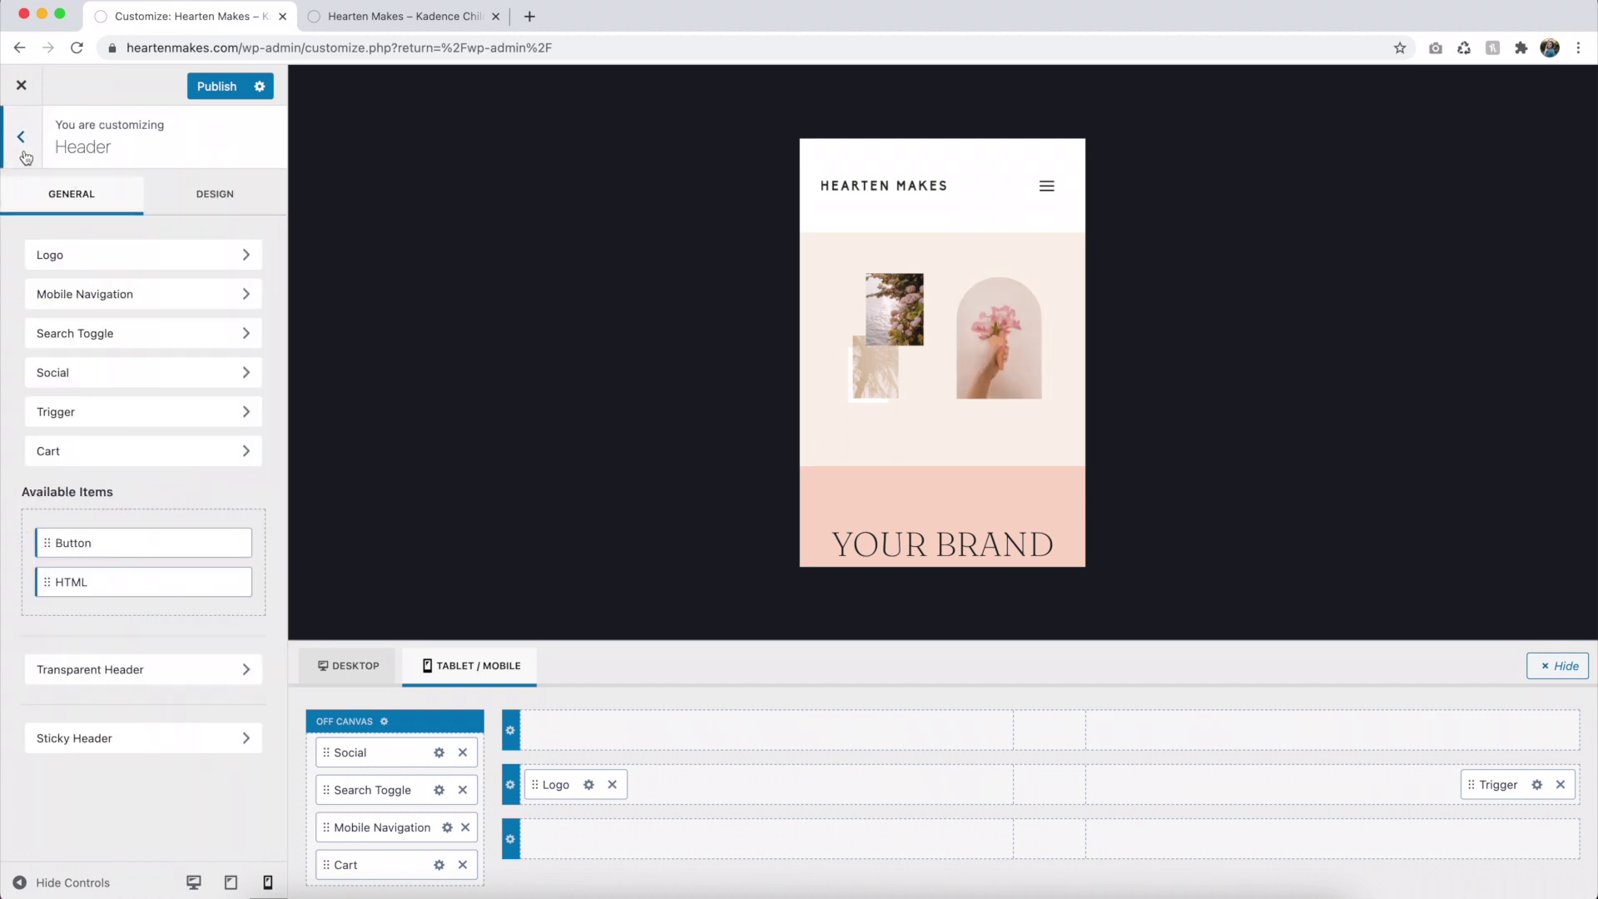
click(351, 666)
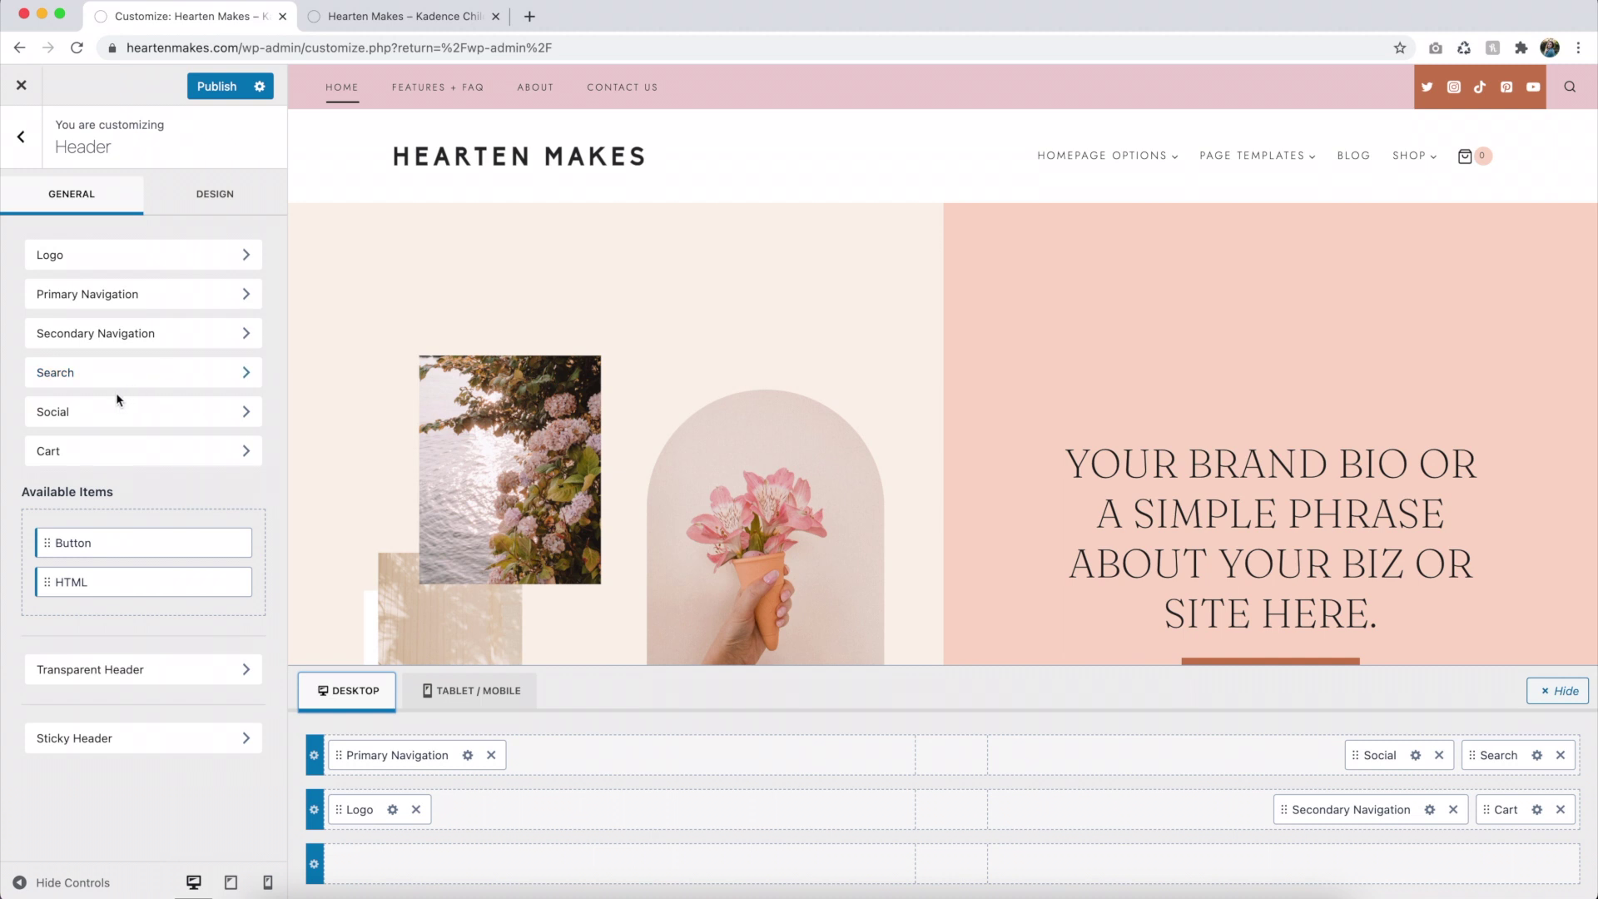
click(15, 136)
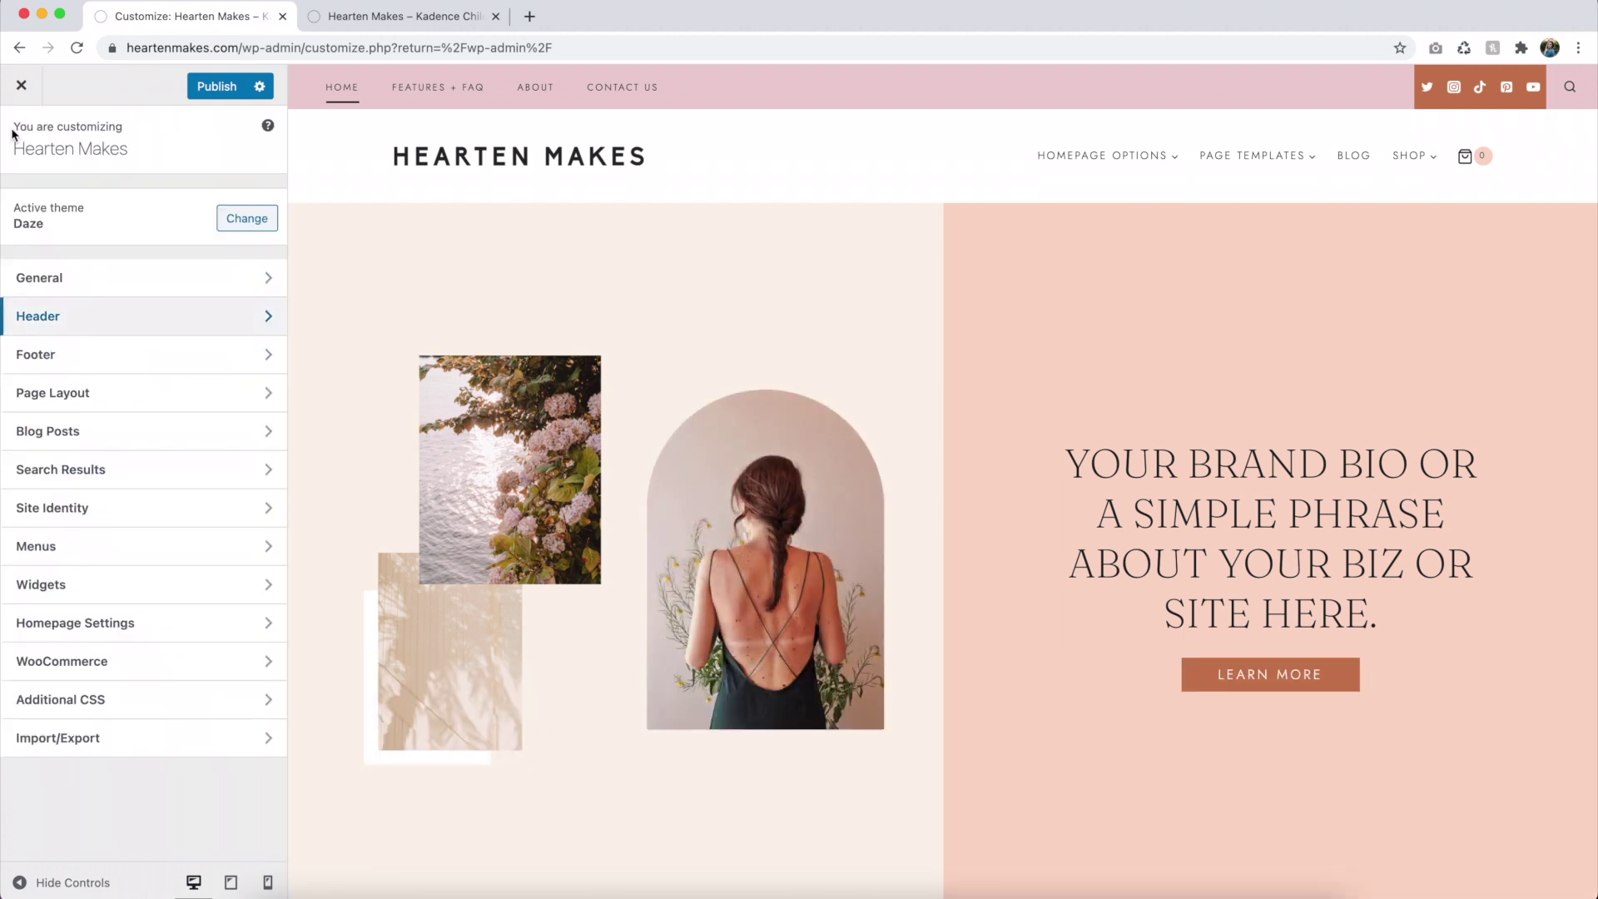
click(101, 250)
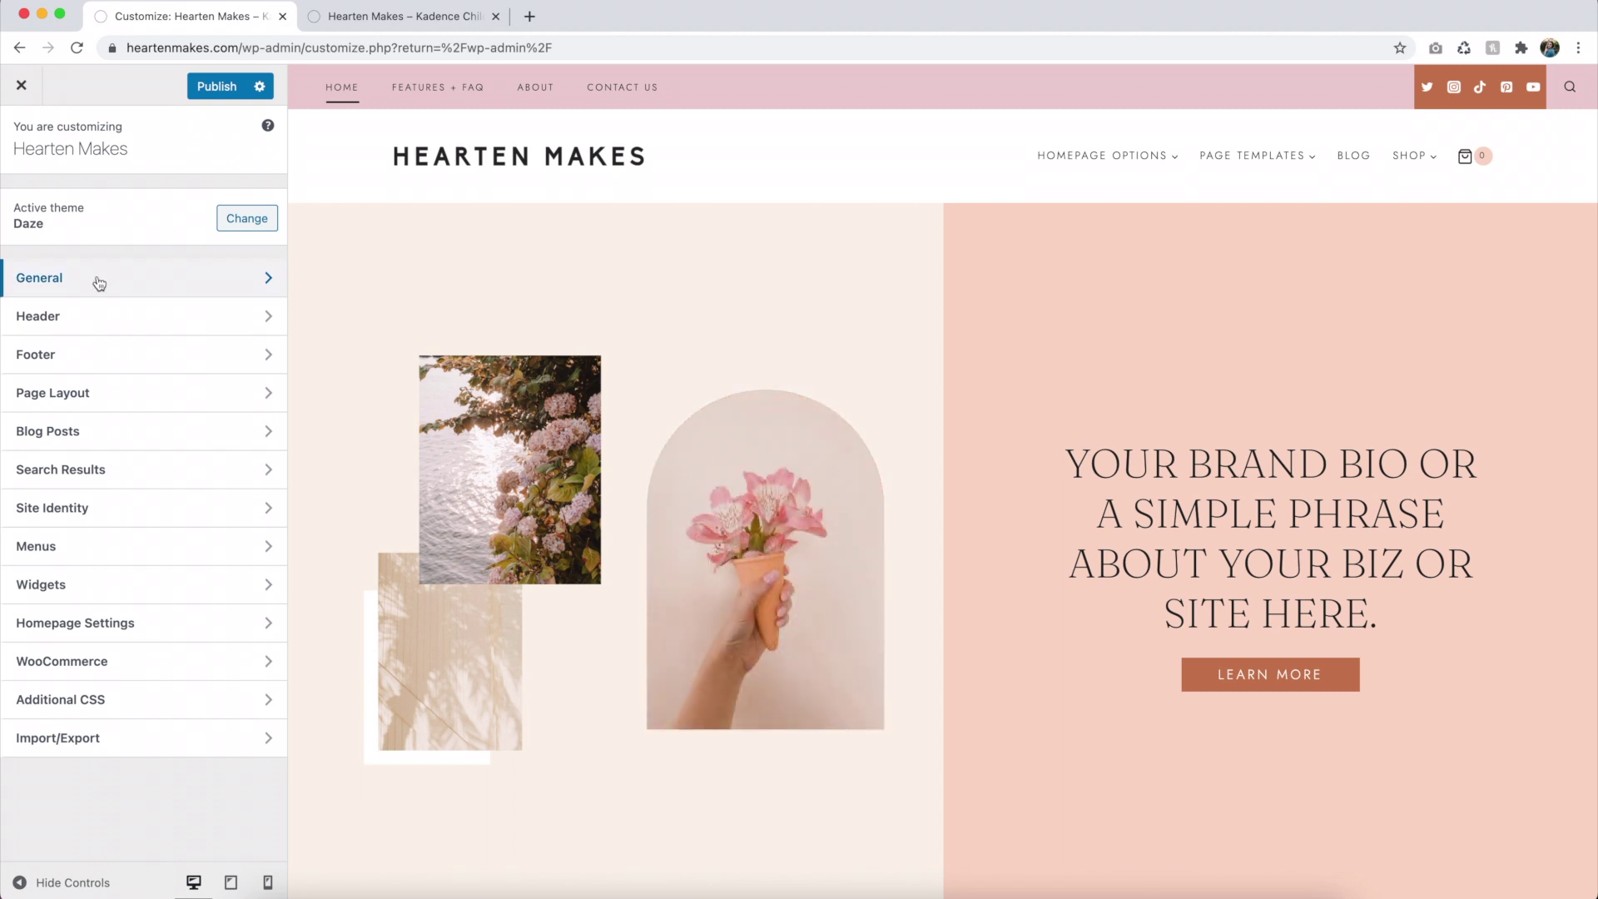
click(99, 283)
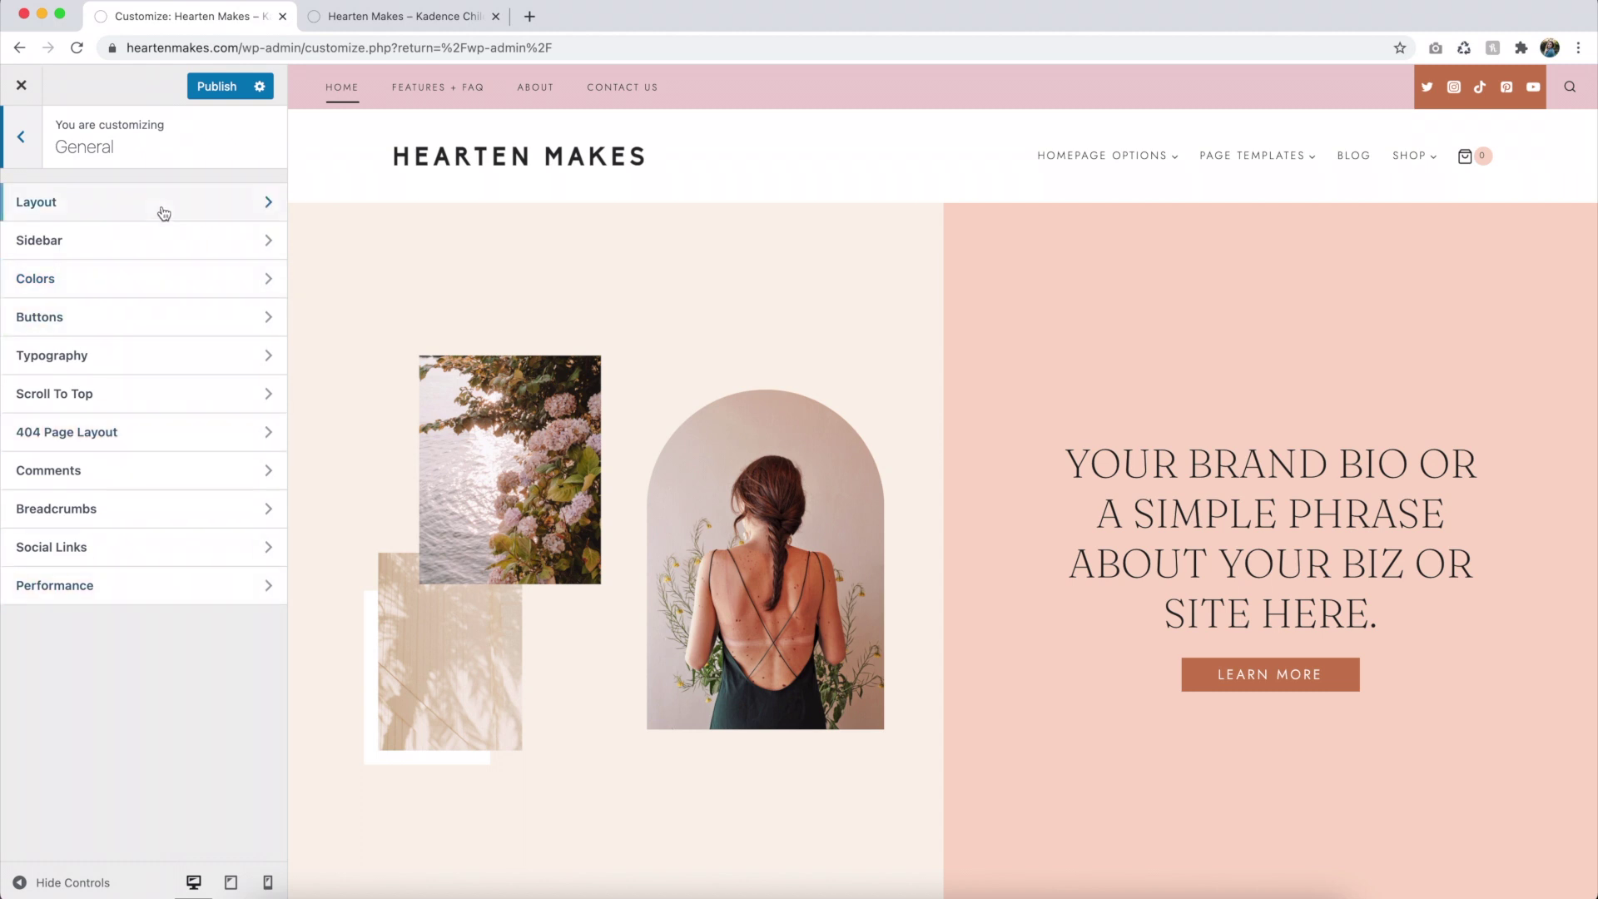
click(176, 285)
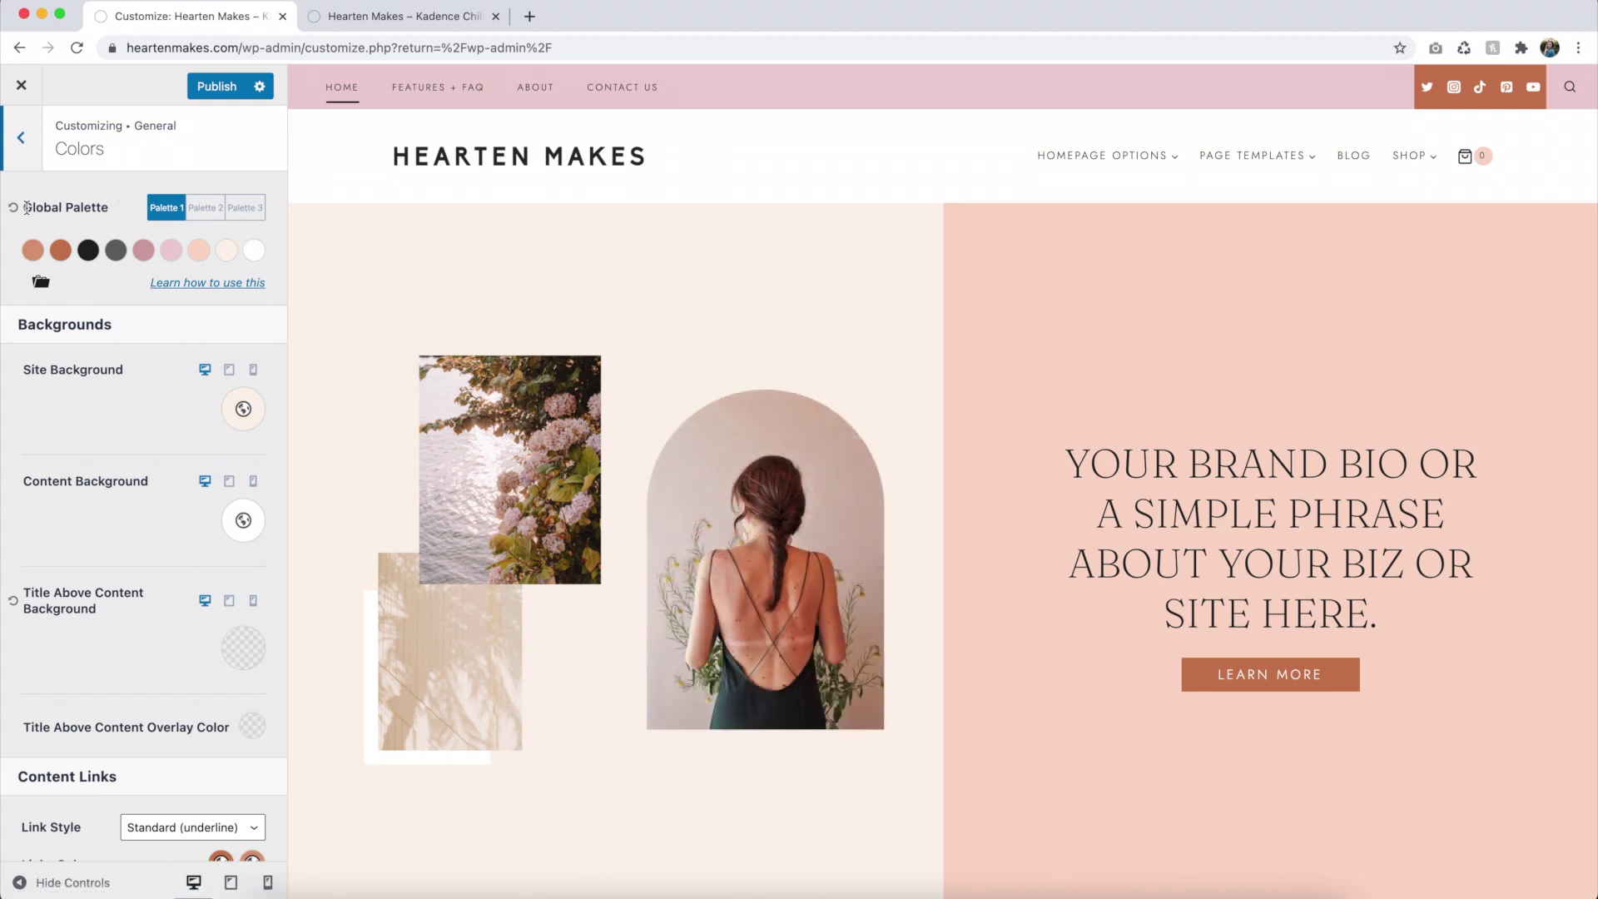
drag(27, 207, 116, 215)
click(115, 218)
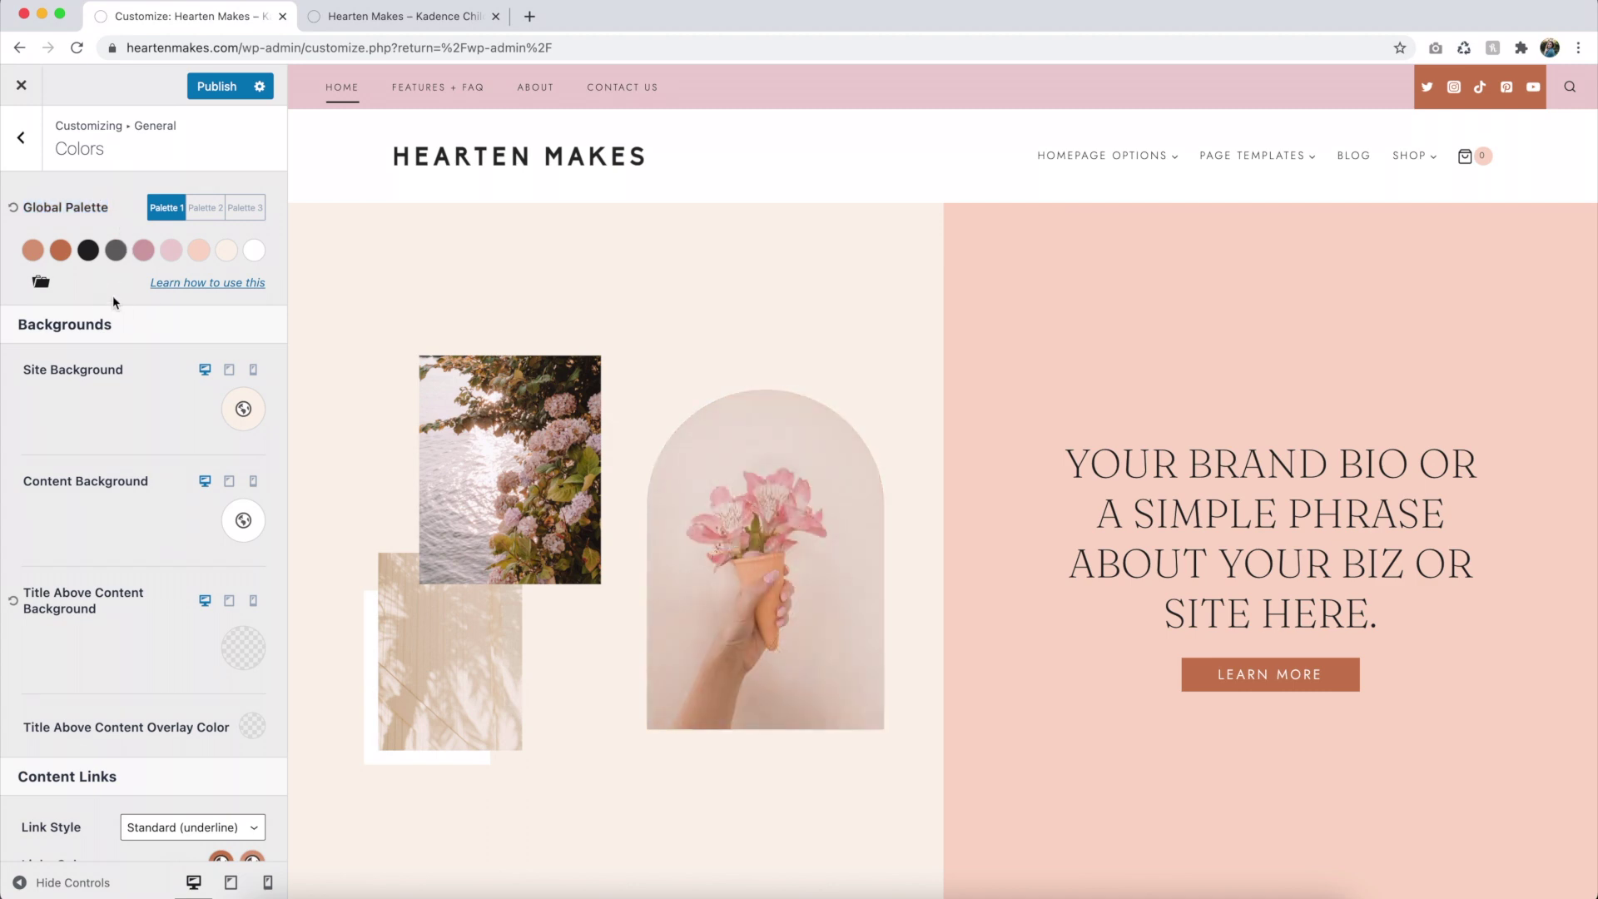
Look over the colors used across the homepage preview and switch the Global Palette to Palette 2.
scroll(625, 356, down, 10)
scroll(626, 356, down, 15)
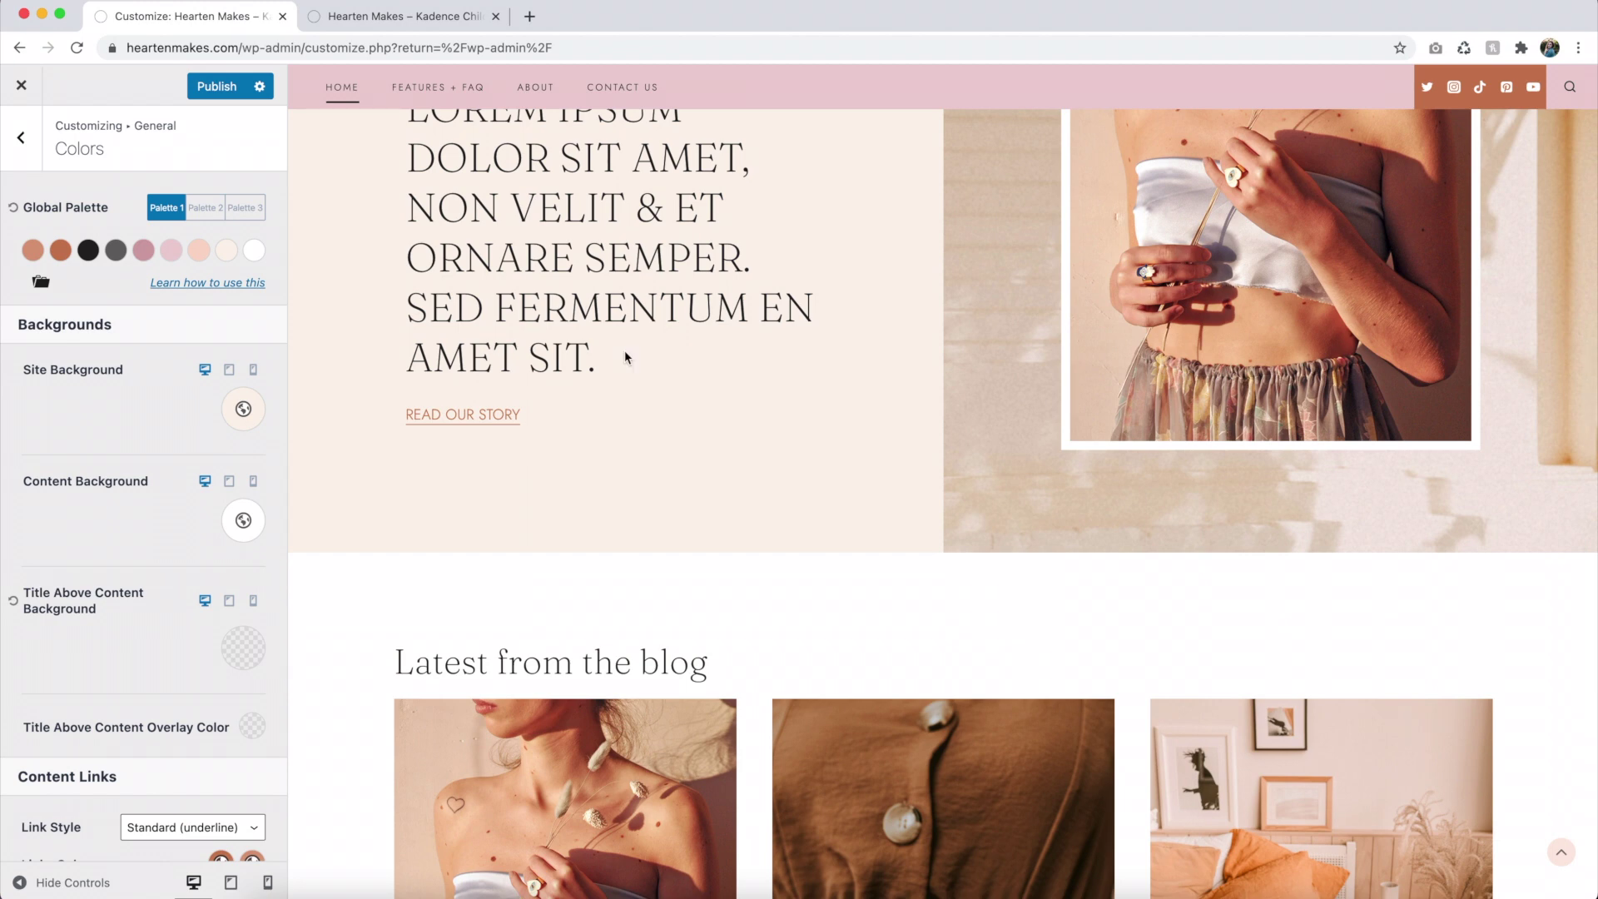
scroll(616, 361, up, 2)
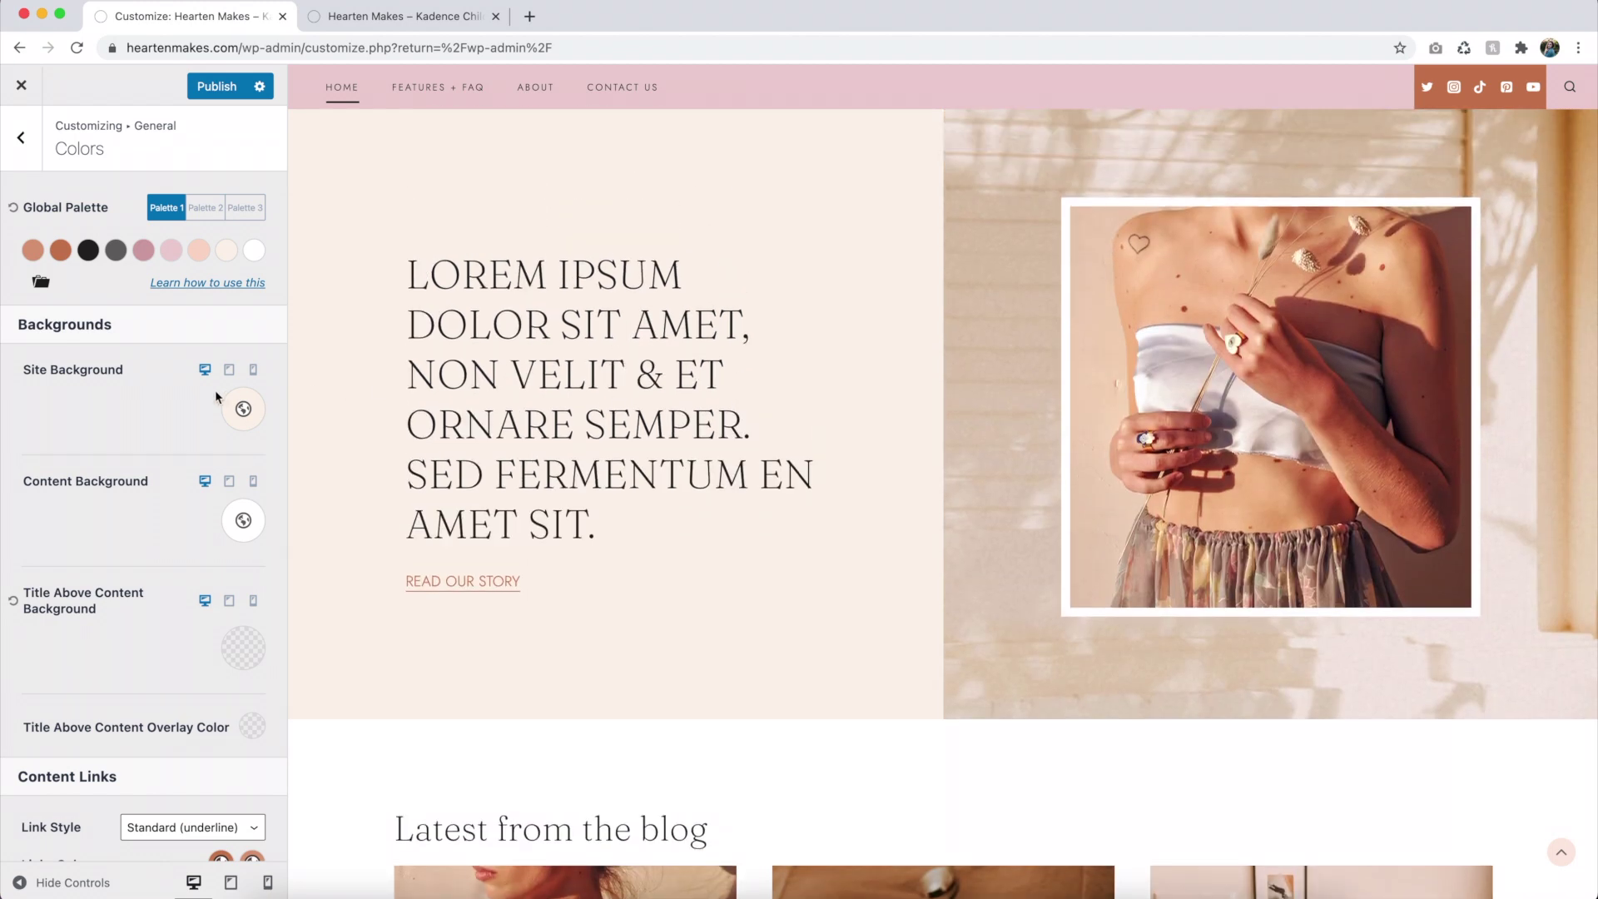
scroll(644, 596, up, 15)
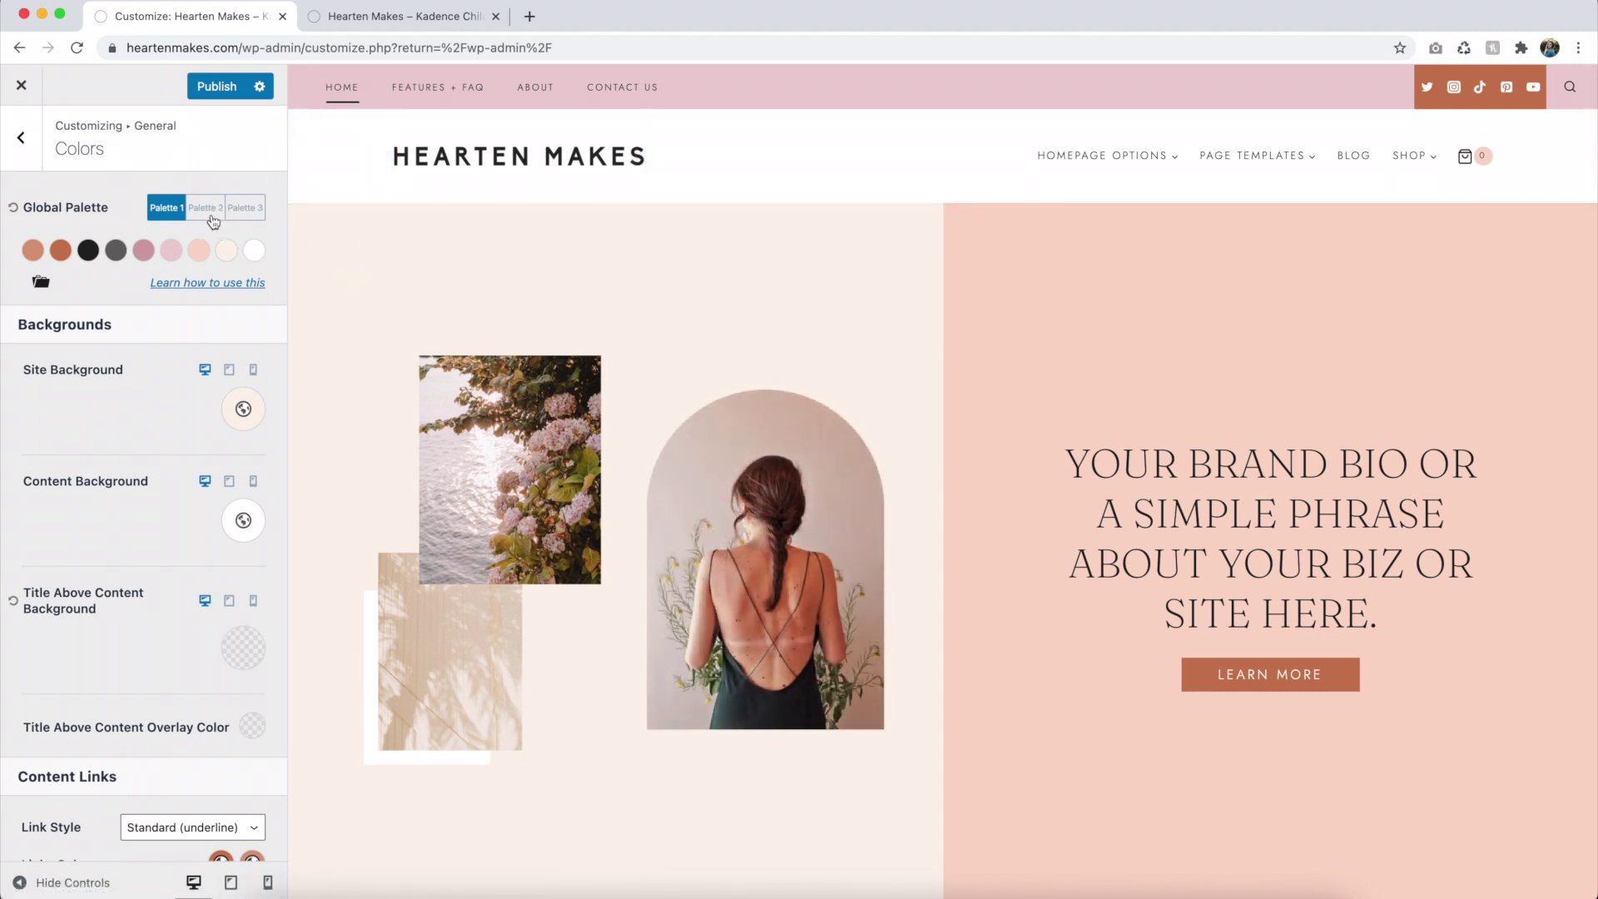
click(206, 208)
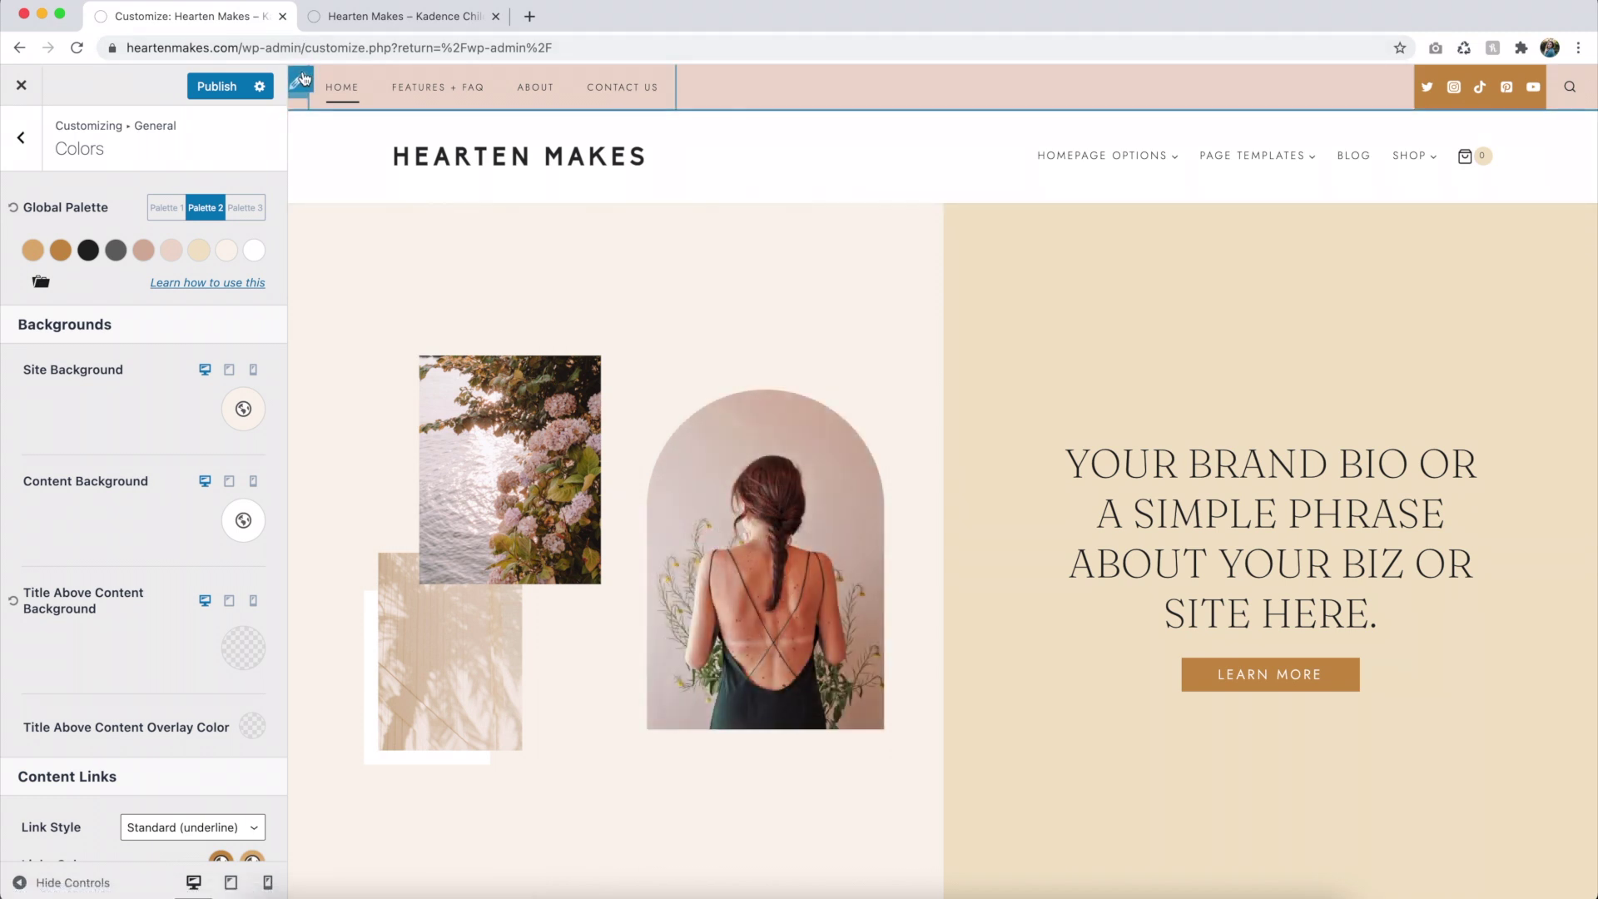
Open the design settings of the header's Top Row to check its background color.
click(297, 88)
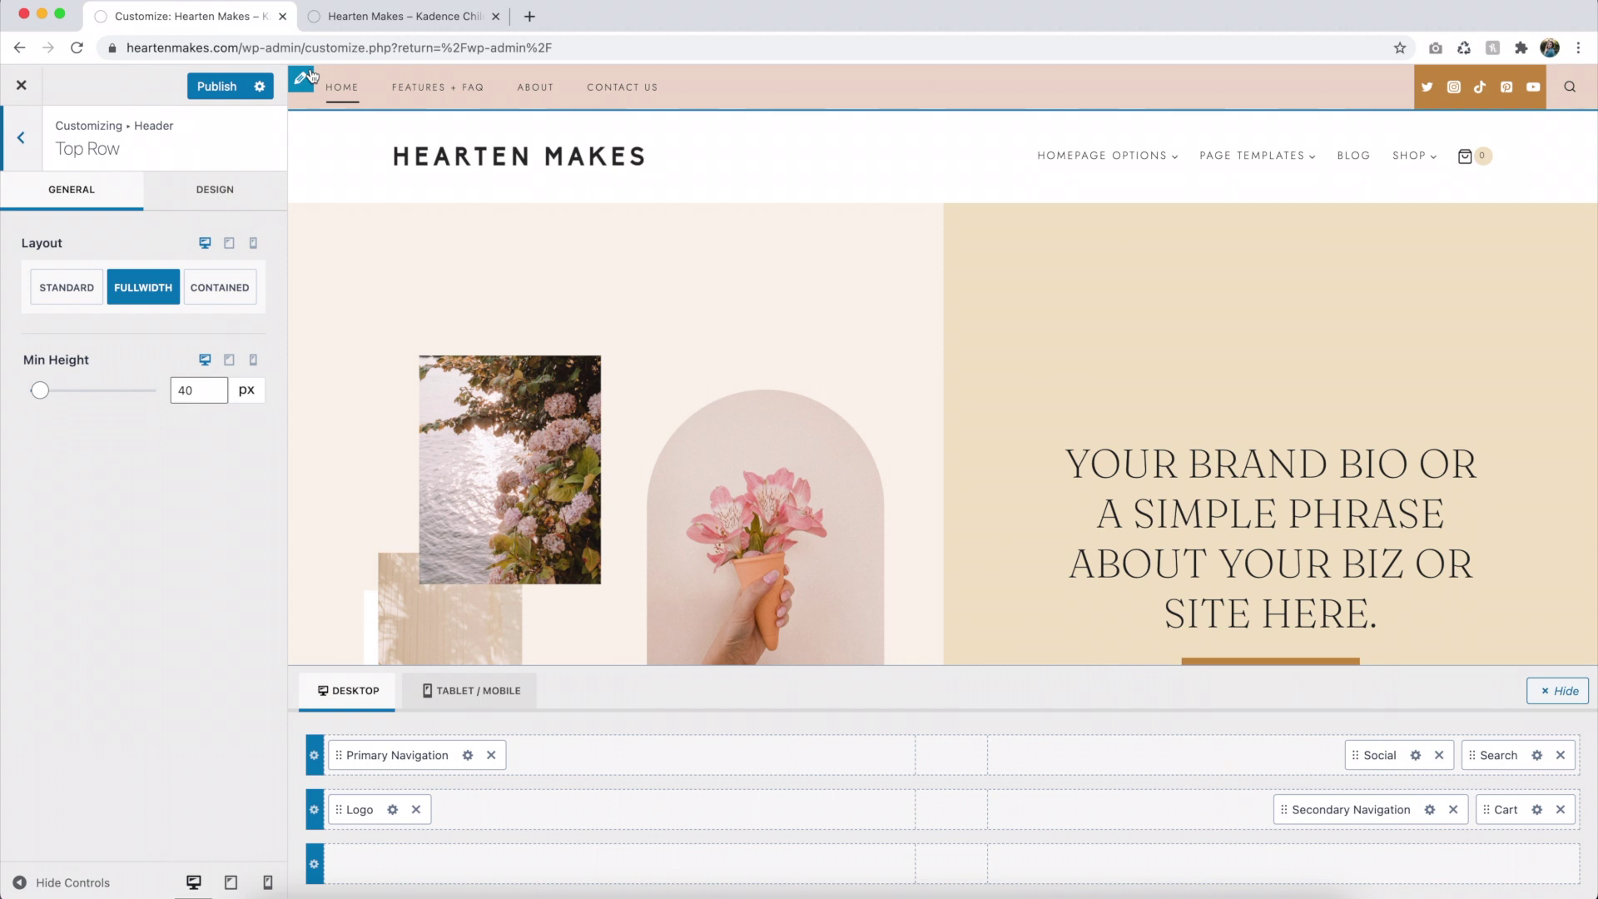
click(216, 191)
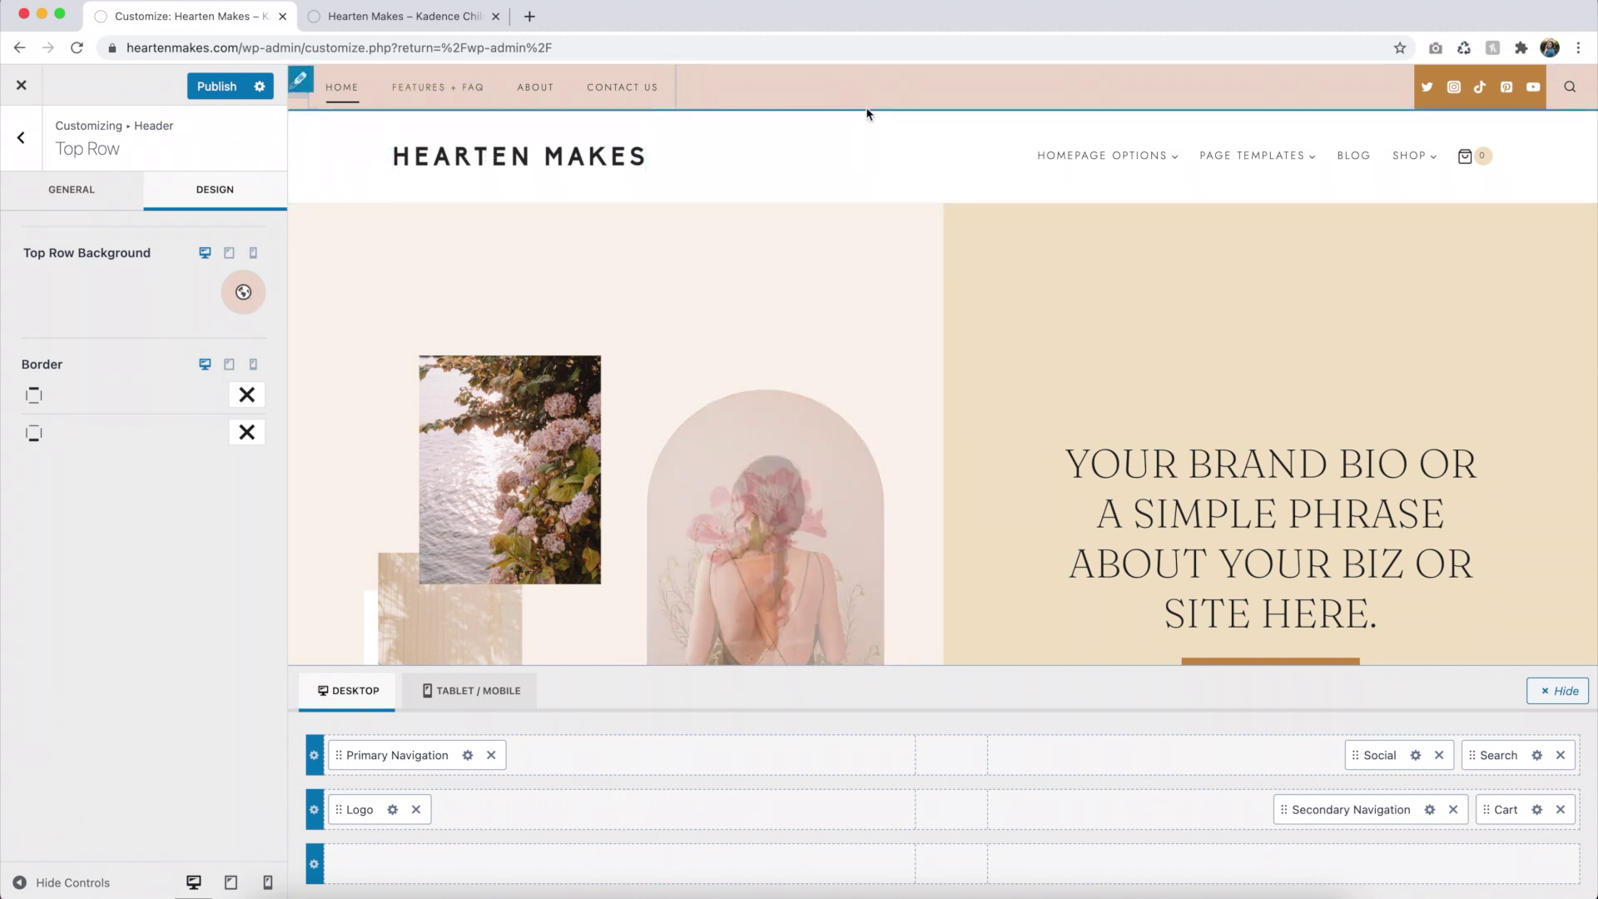
Leave the header's Top Row settings and reopen the Colors section of the General settings.
click(30, 153)
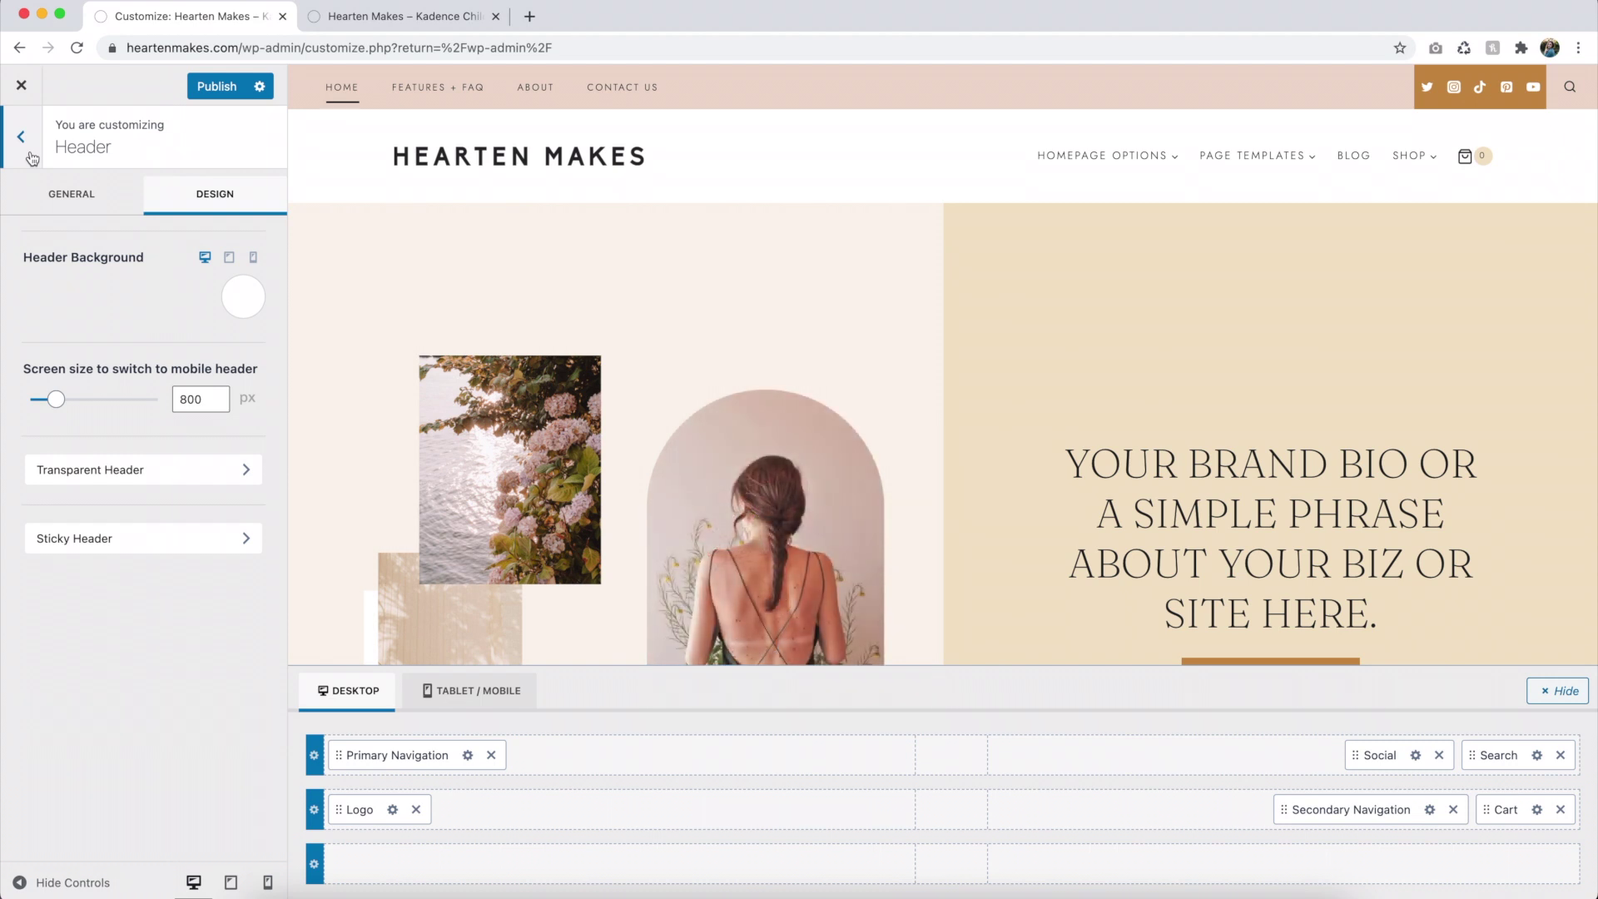
click(30, 154)
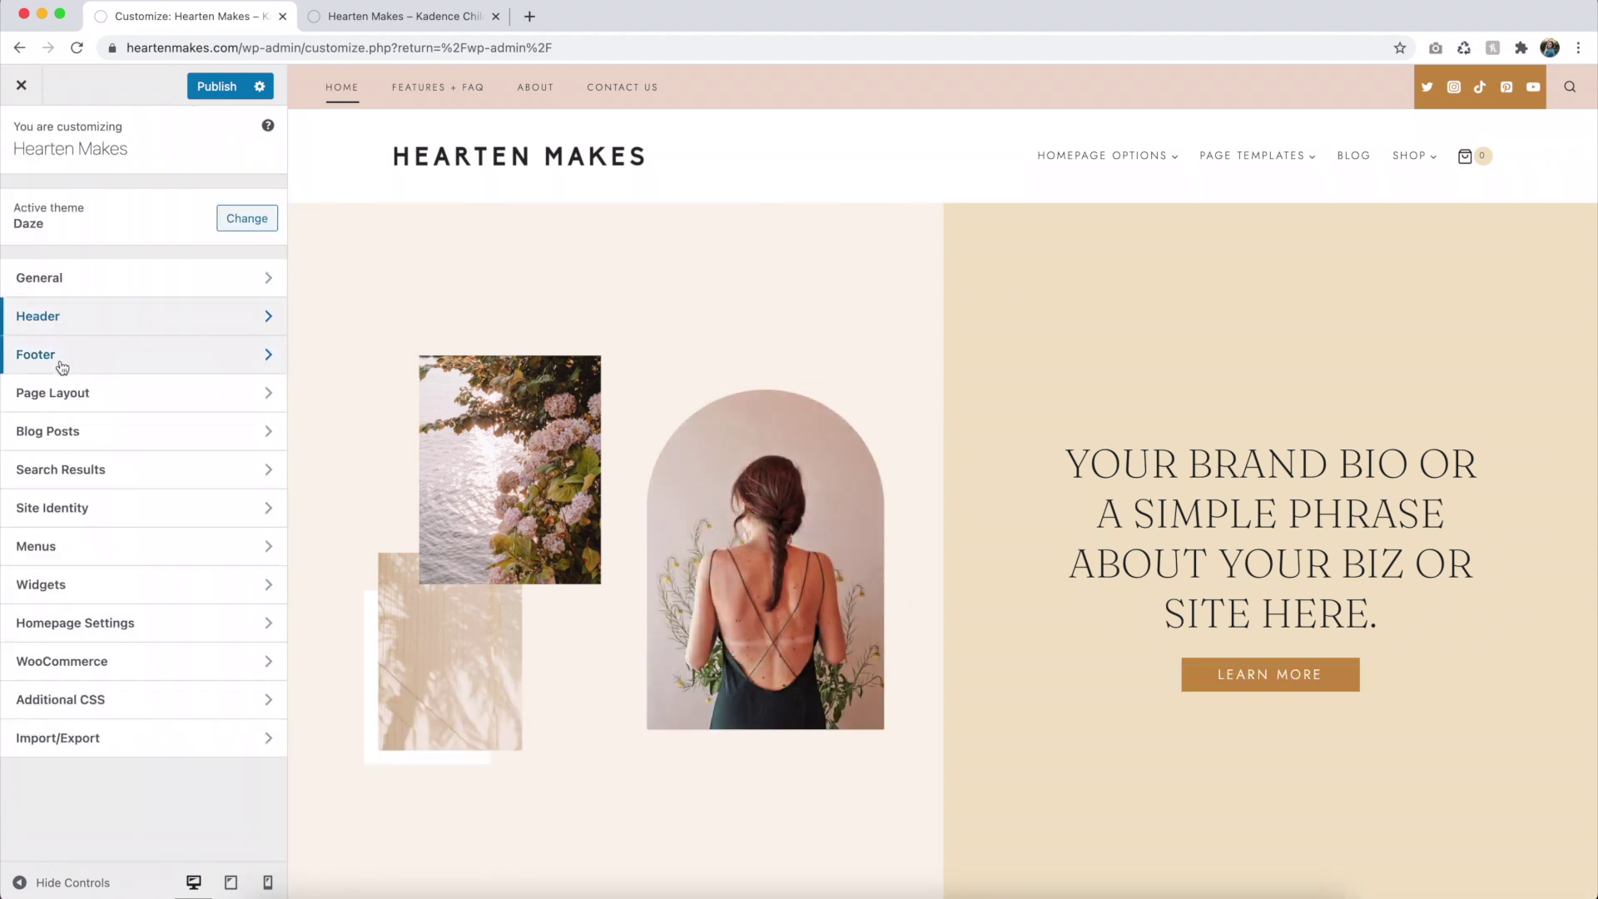
click(86, 271)
click(86, 288)
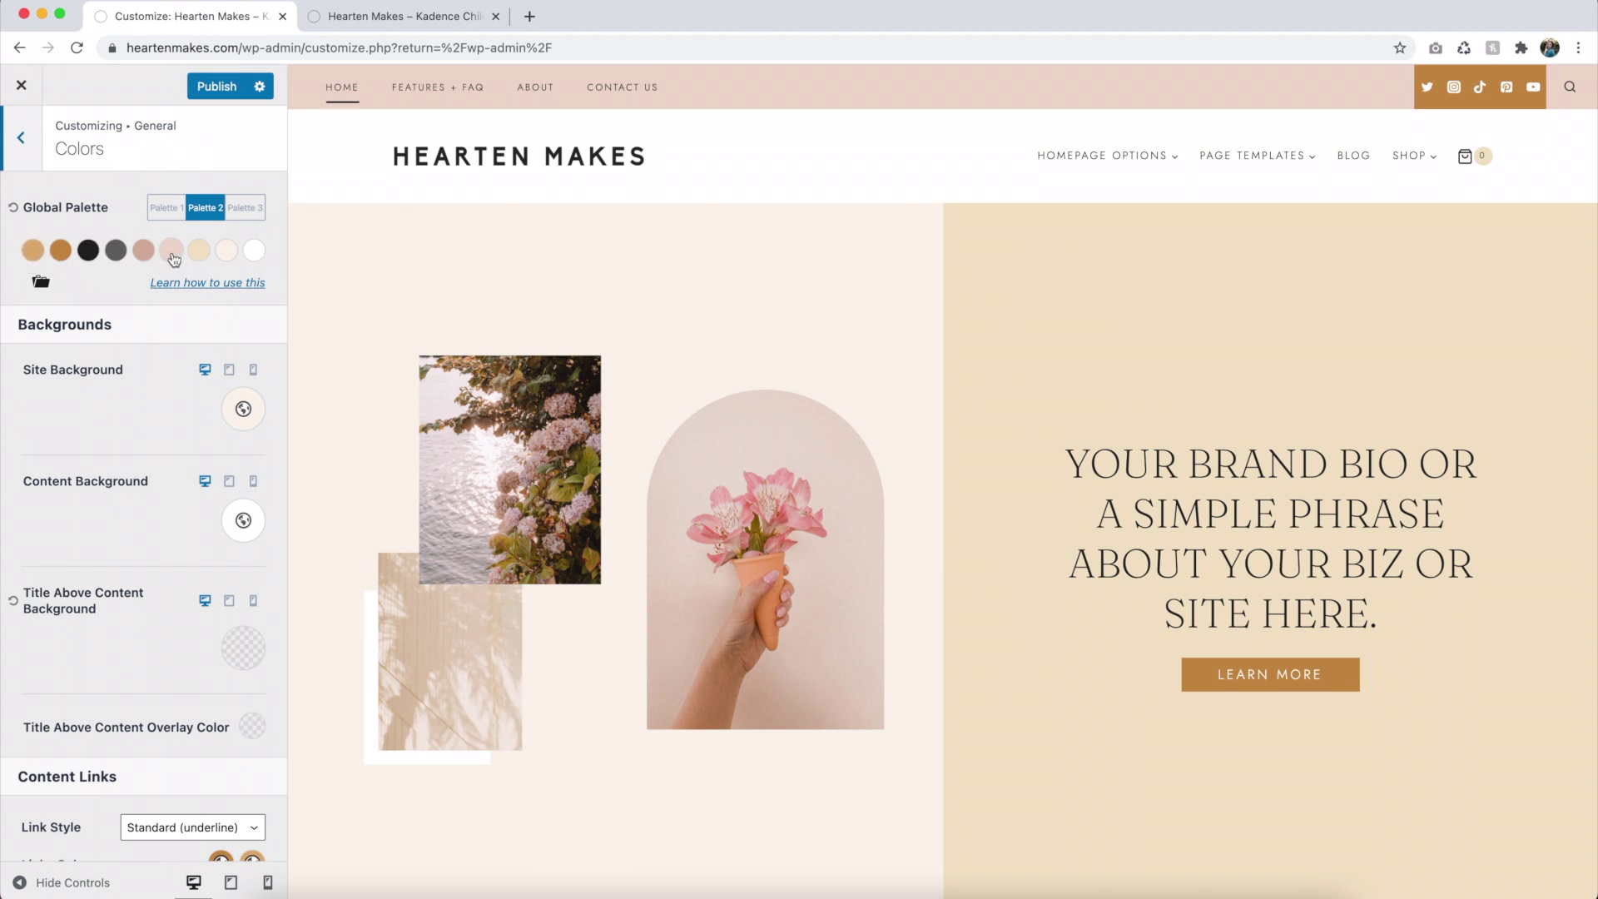
Change the seventh color of the Global Palette from beige to light pink F8DCCF.
click(200, 256)
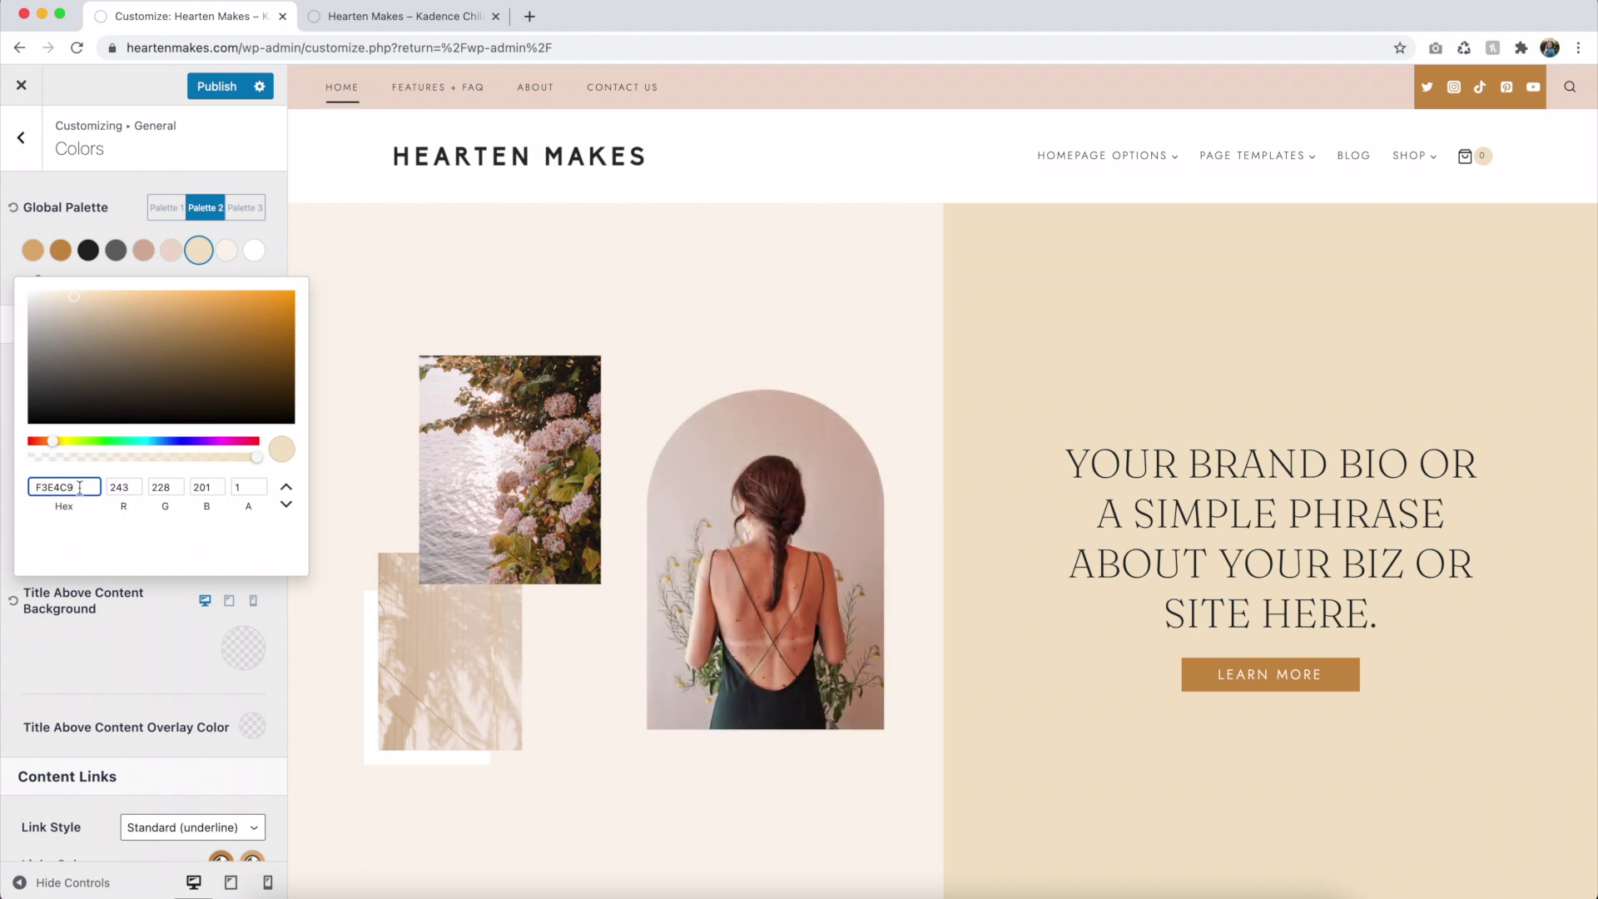
drag(30, 488, 97, 491)
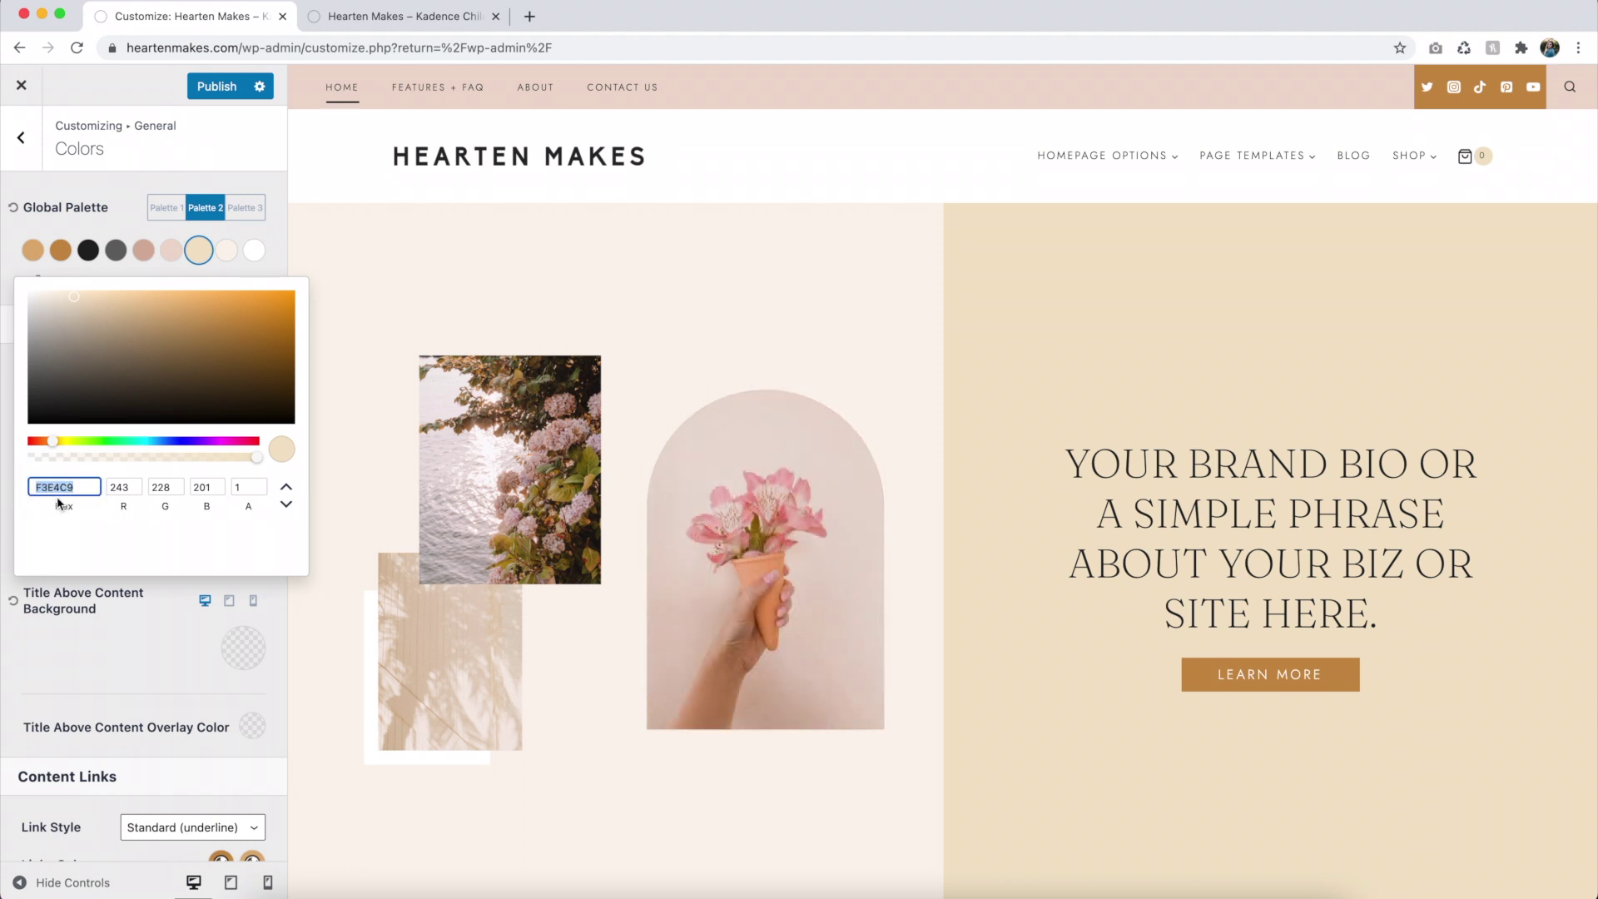
click(114, 548)
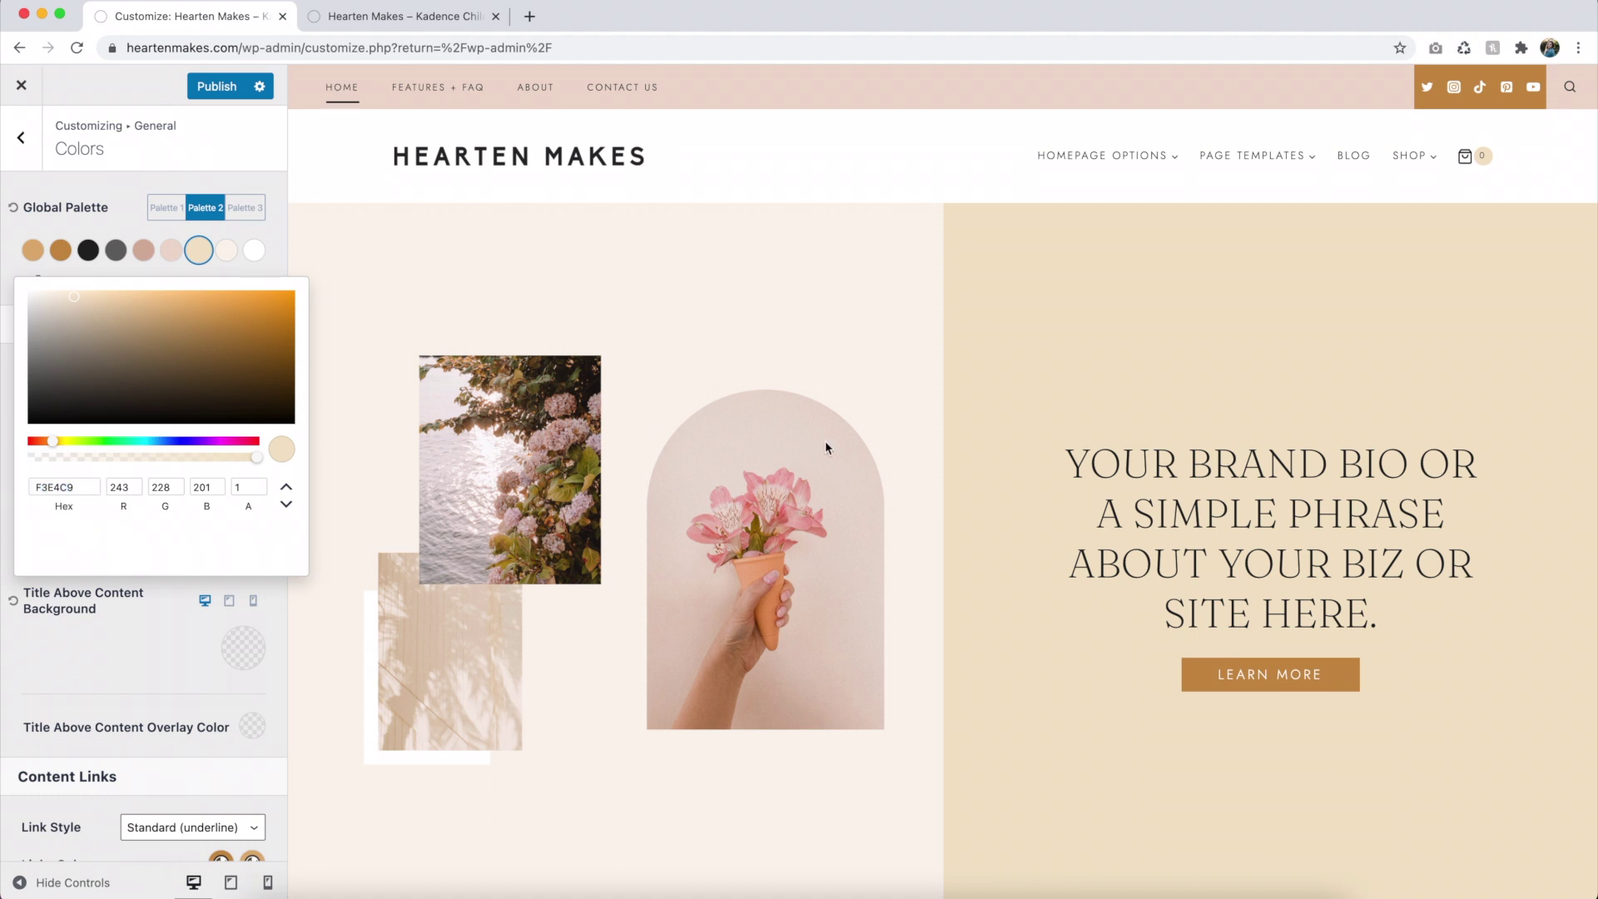
scroll(848, 442, down, 2)
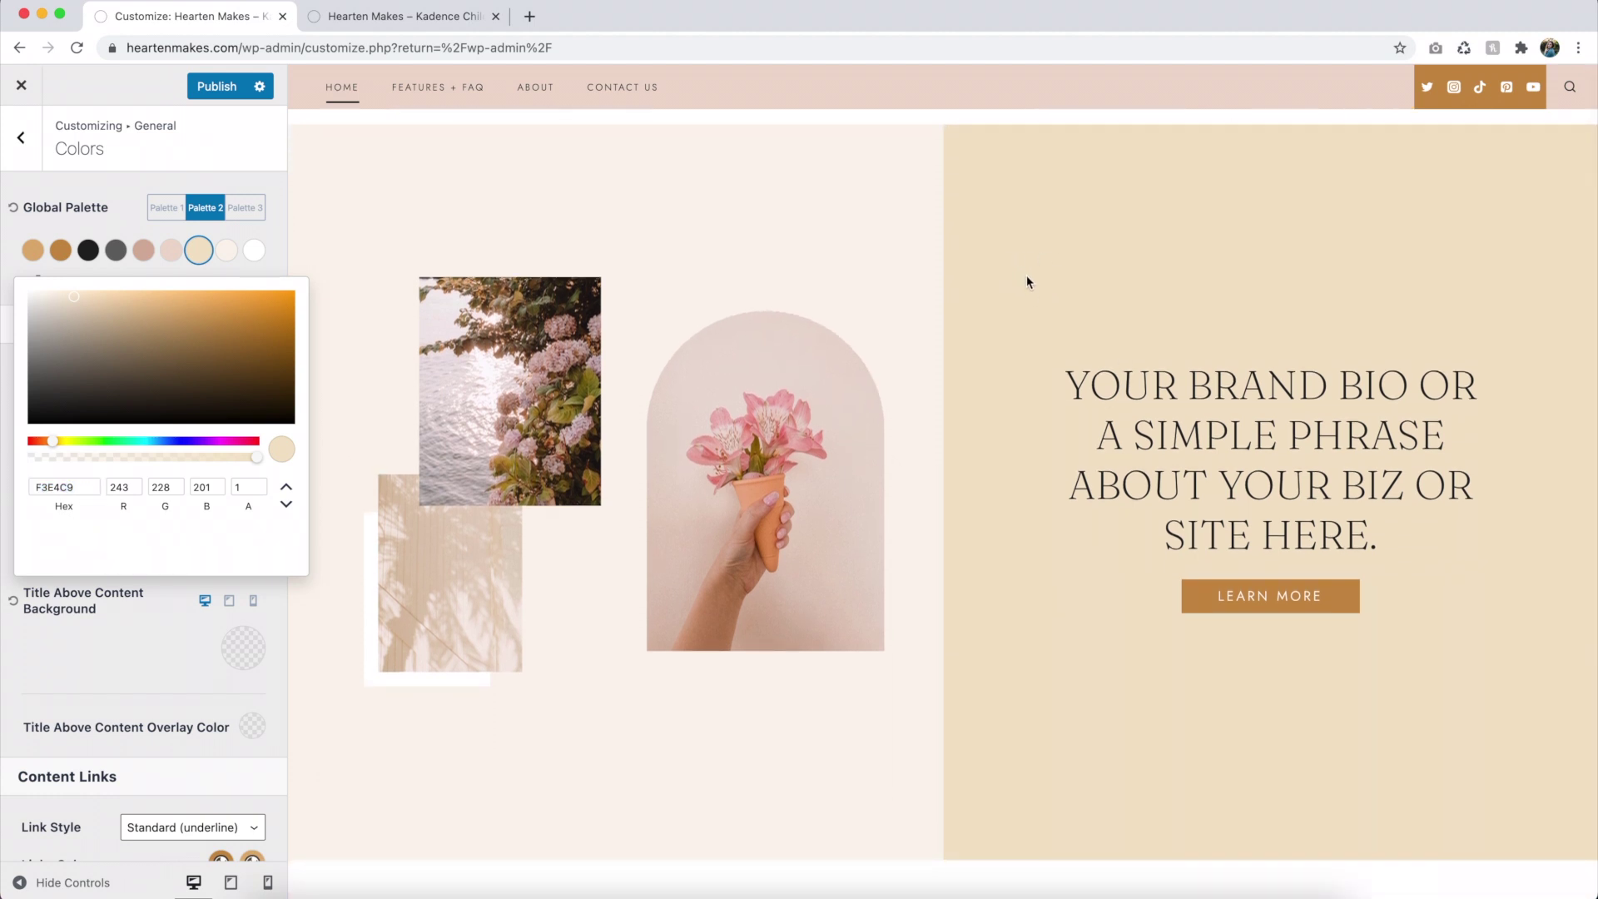
scroll(1032, 277, up, 2)
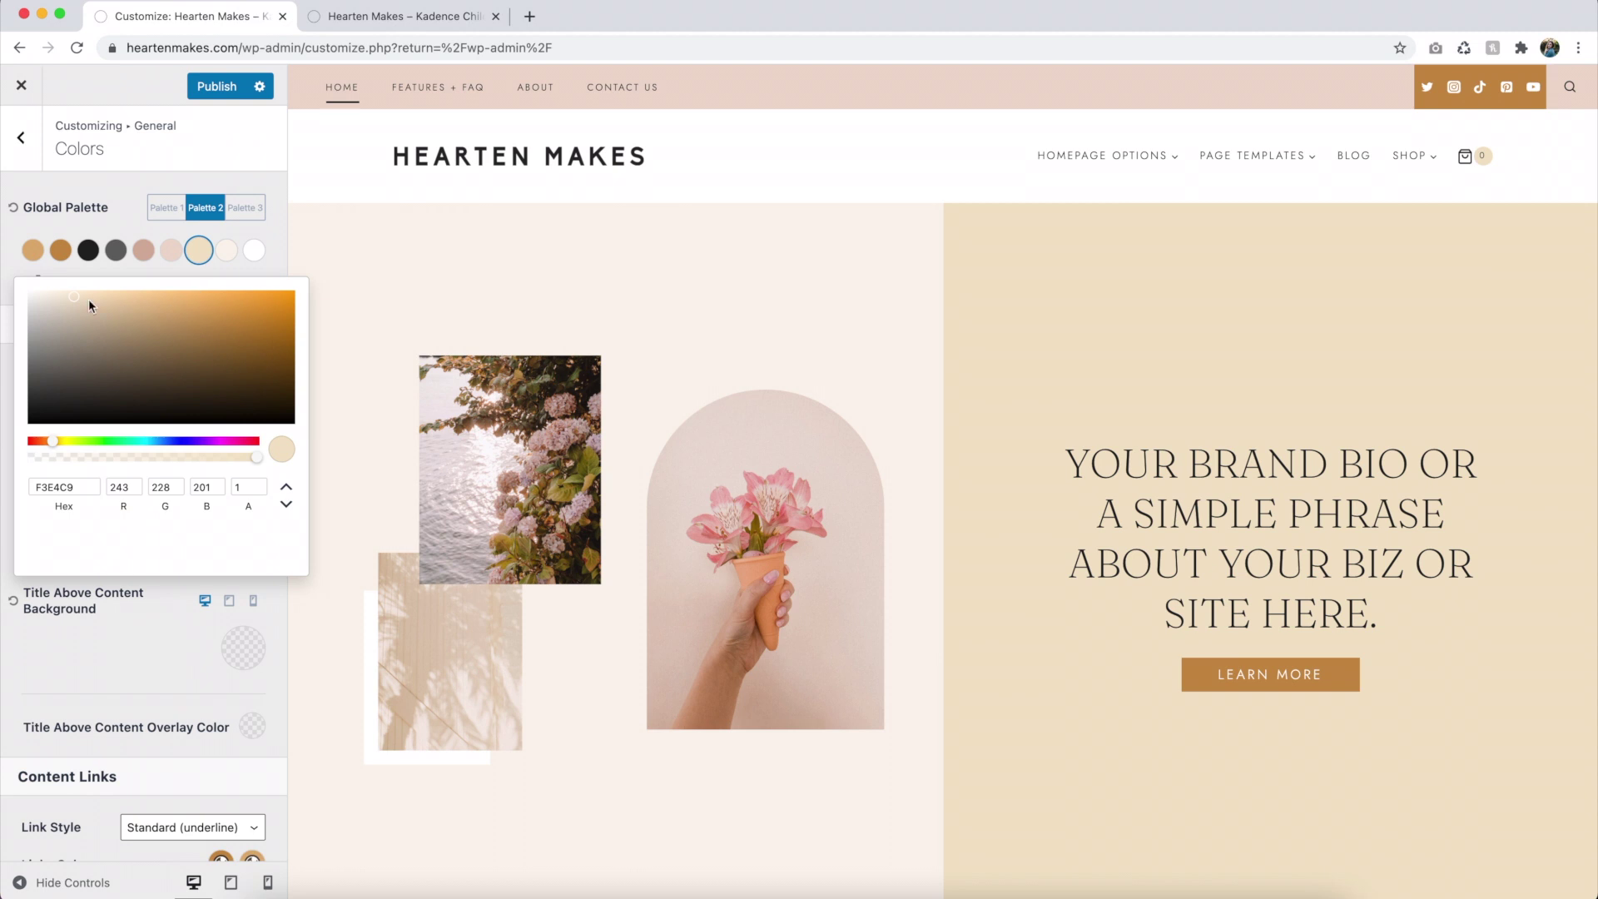
drag(52, 441, 40, 445)
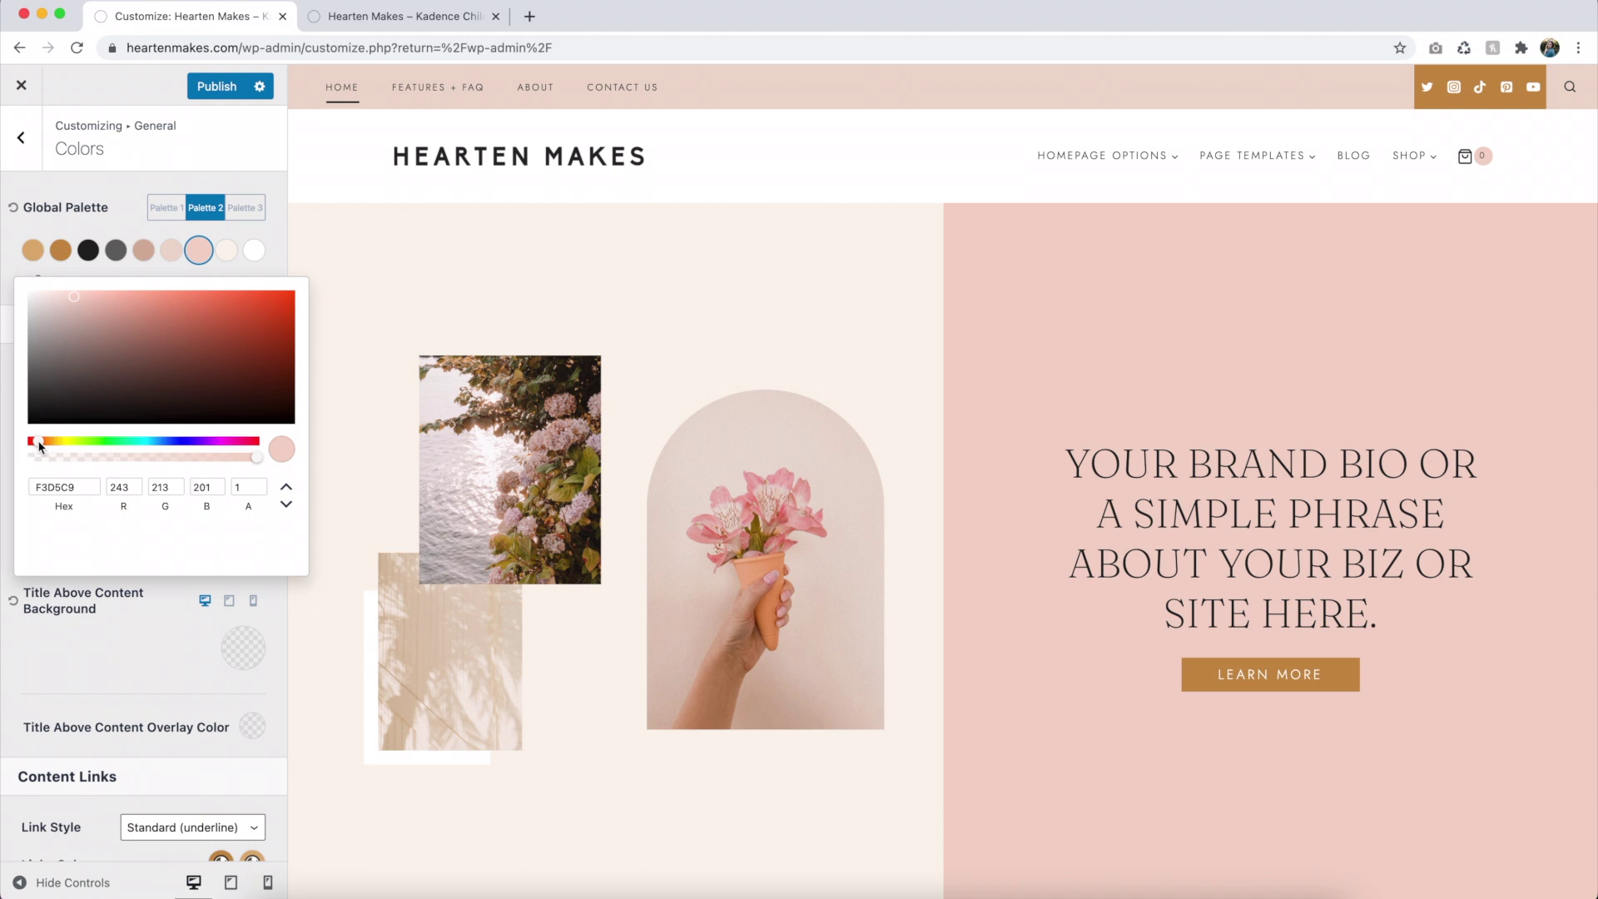
click(75, 296)
drag(75, 298, 73, 298)
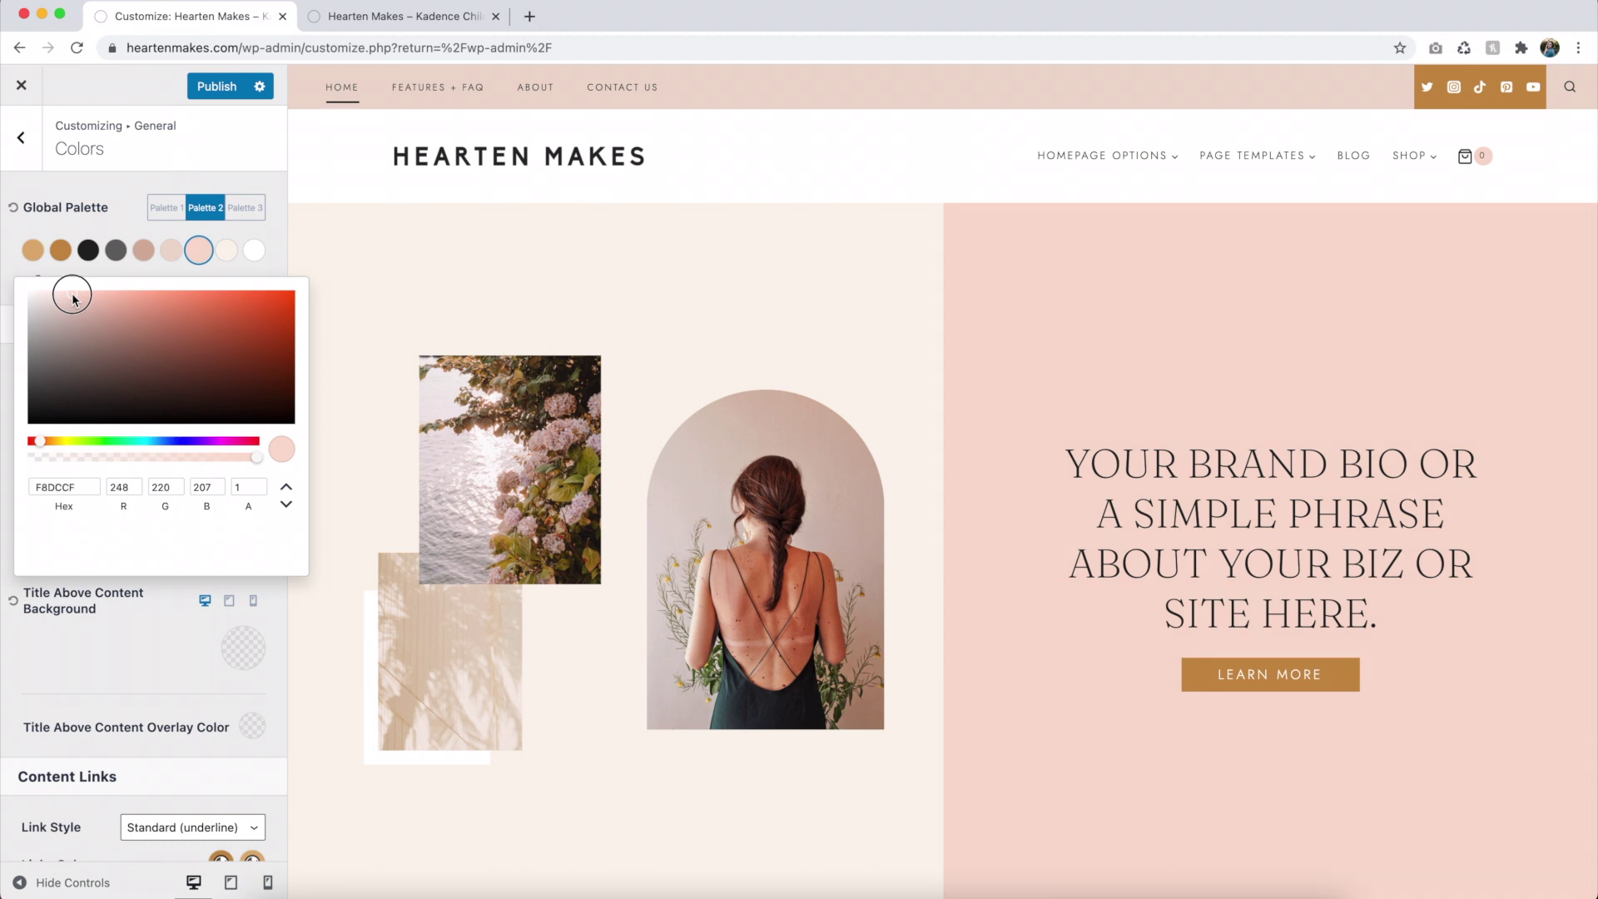
Shift the hue of the sixth Global Palette color slightly toward red and close its color picker.
click(166, 253)
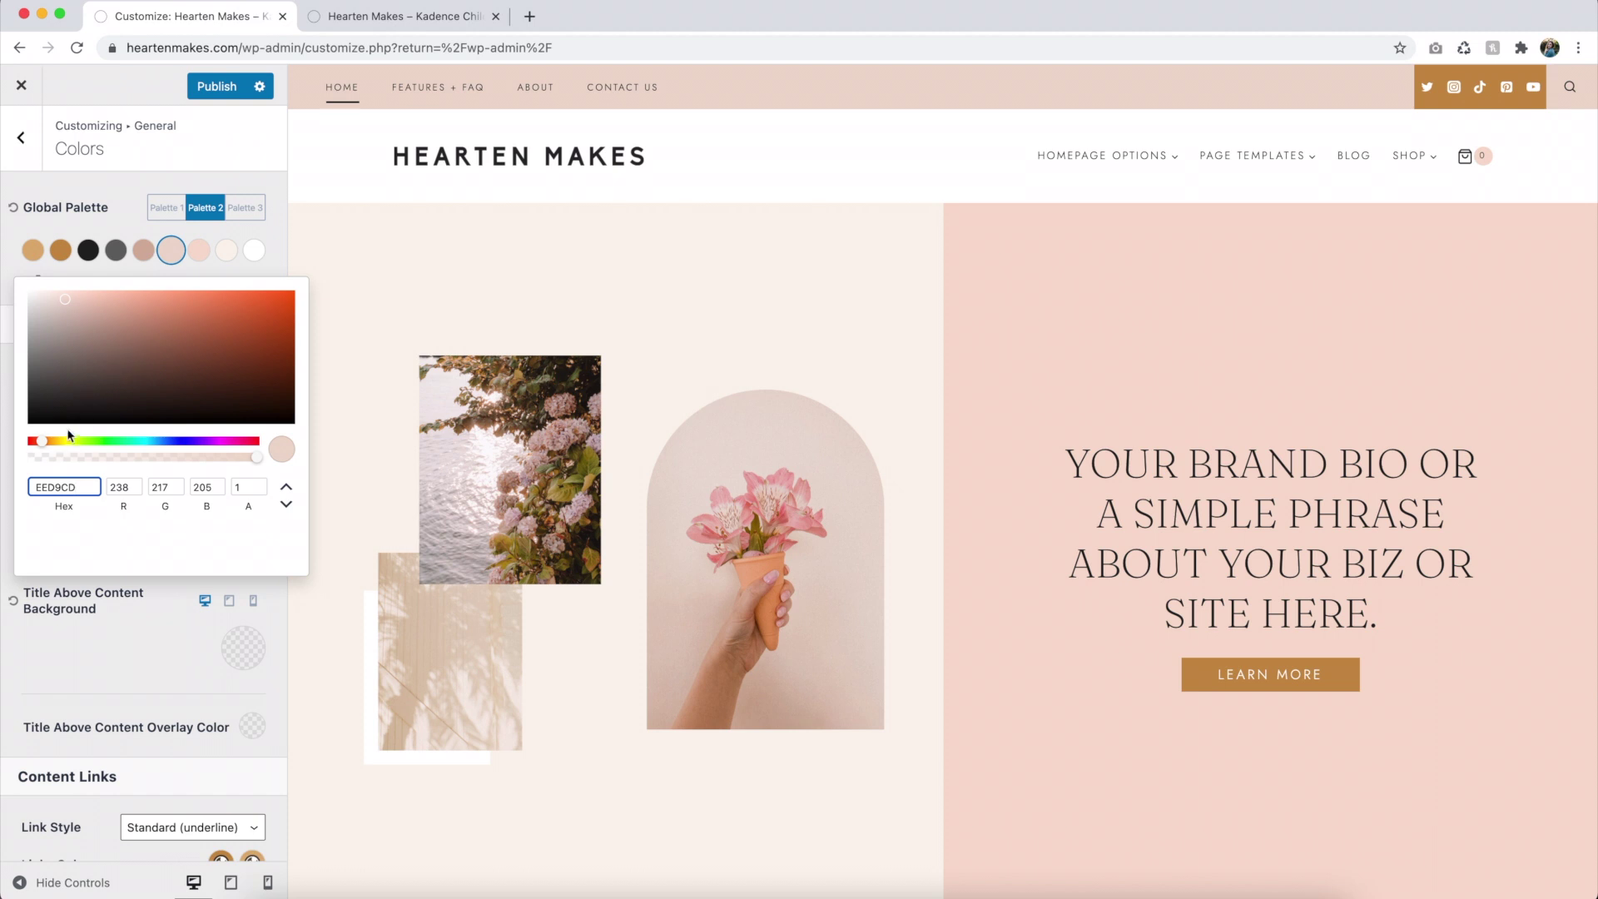
drag(42, 441, 41, 446)
click(137, 206)
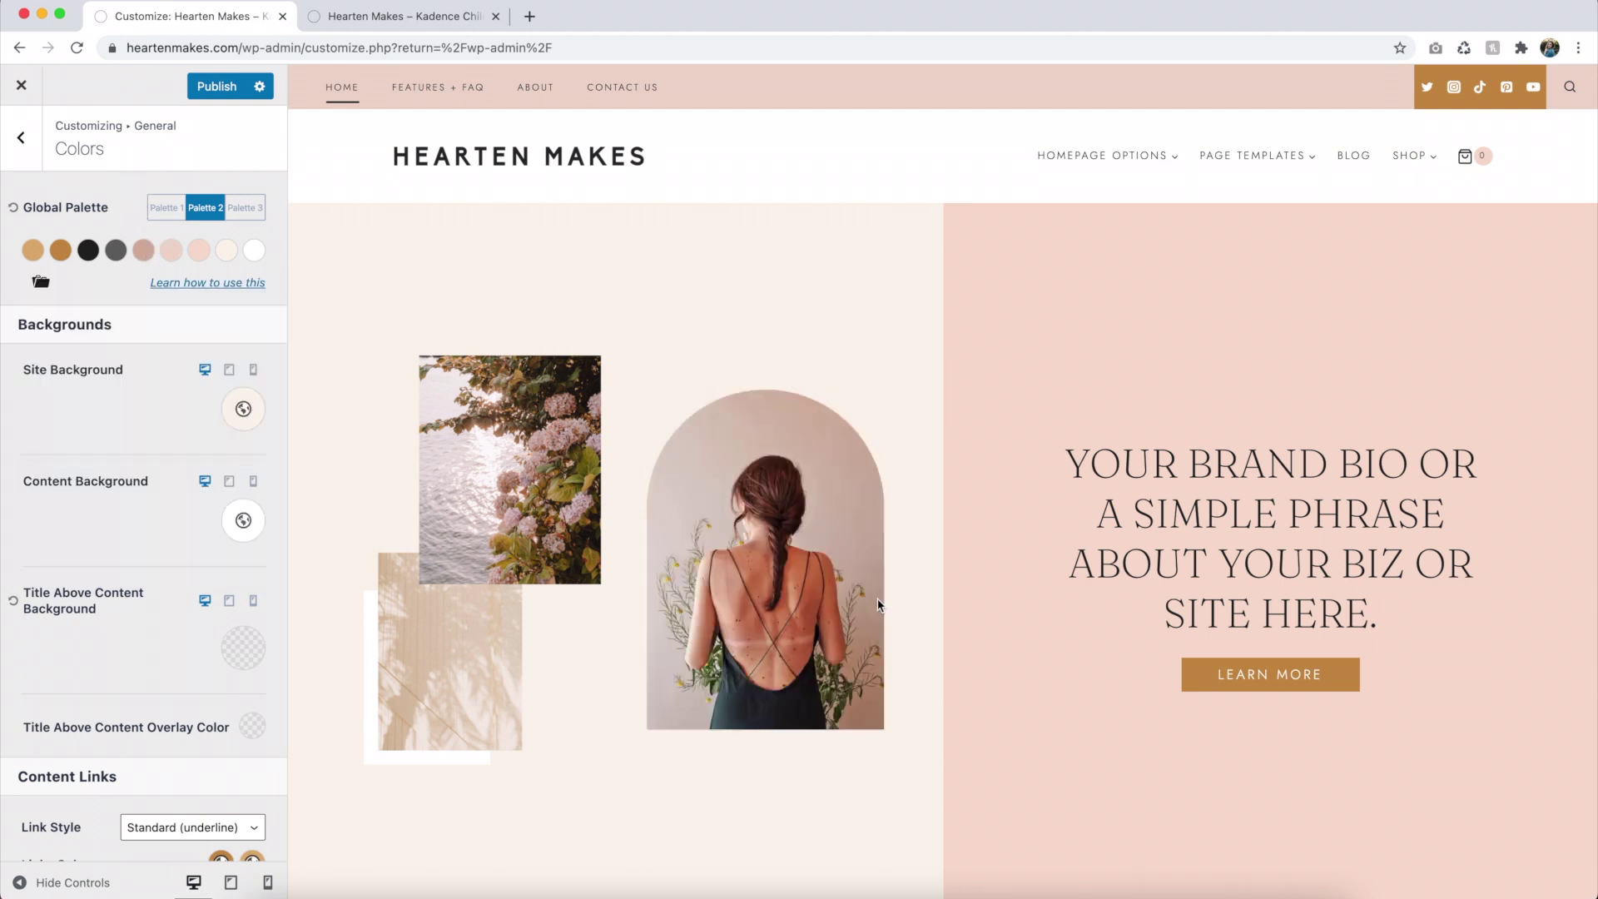
Set the content Links Color to the fifth palette color, dusty rose, with the homepage's "Read our story" link in view.
scroll(173, 554, down, 1)
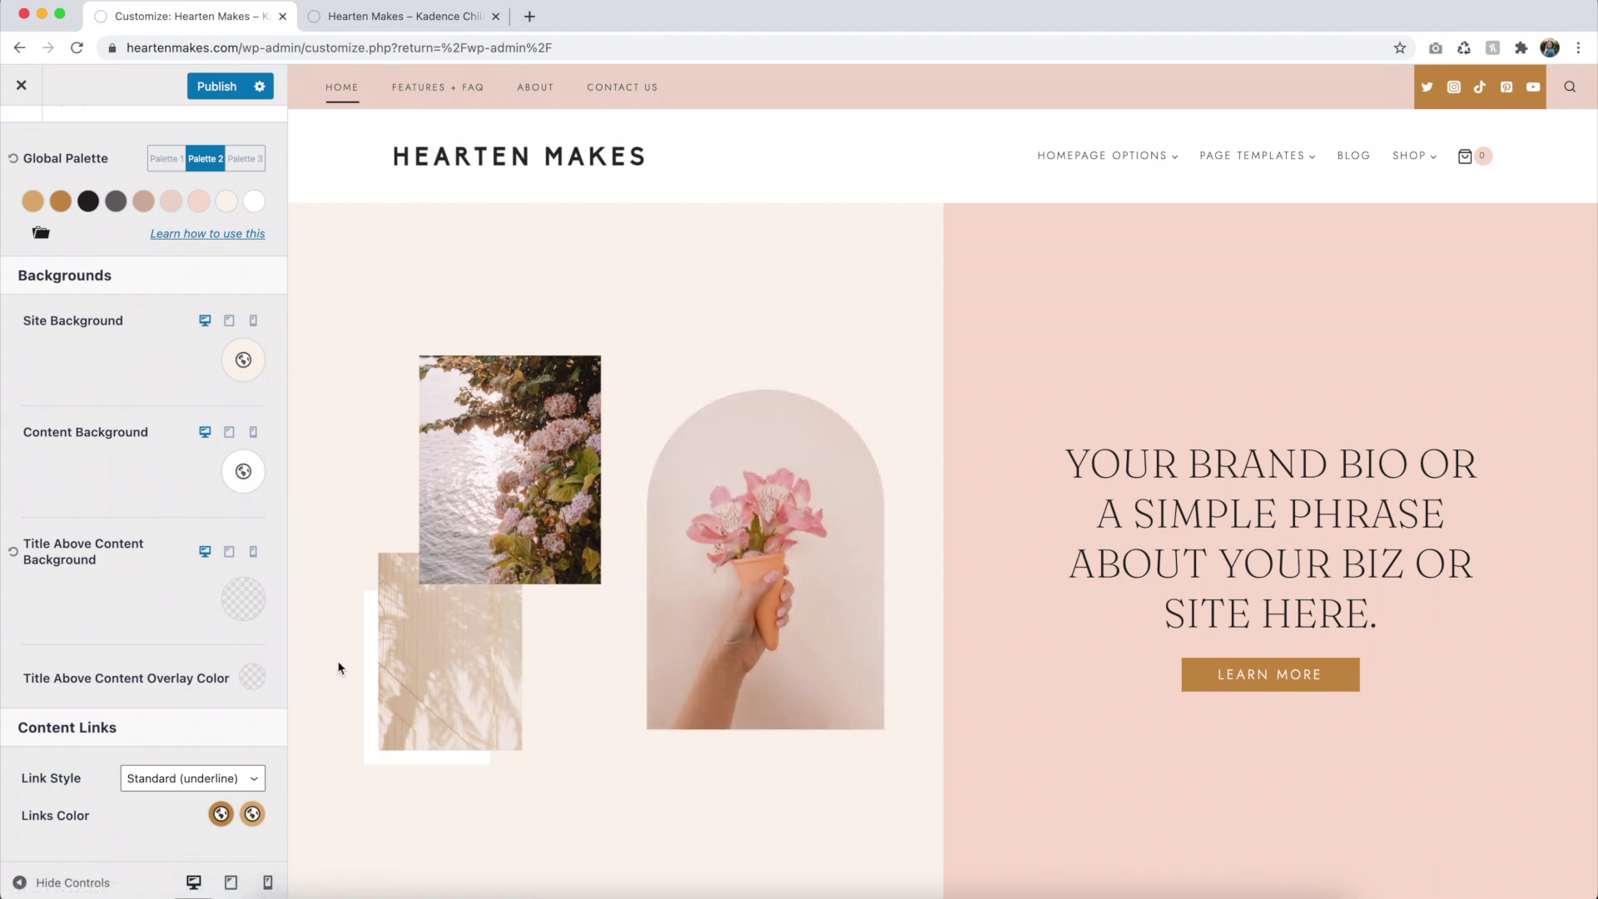
scroll(431, 655, down, 2)
scroll(500, 662, down, 1)
scroll(510, 663, down, 15)
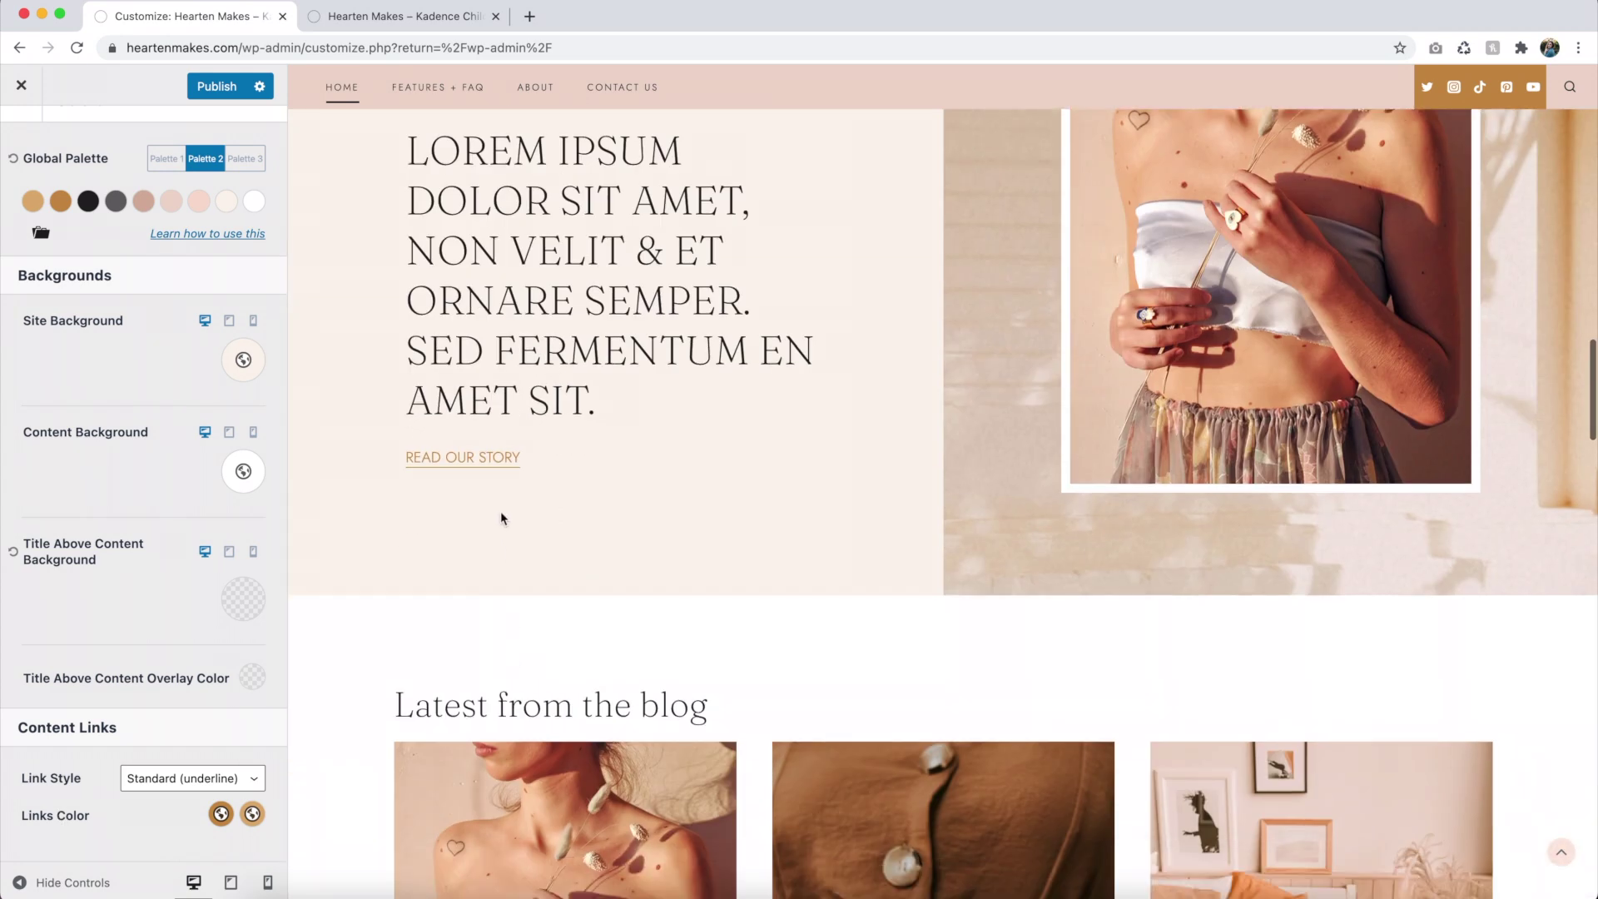
click(220, 815)
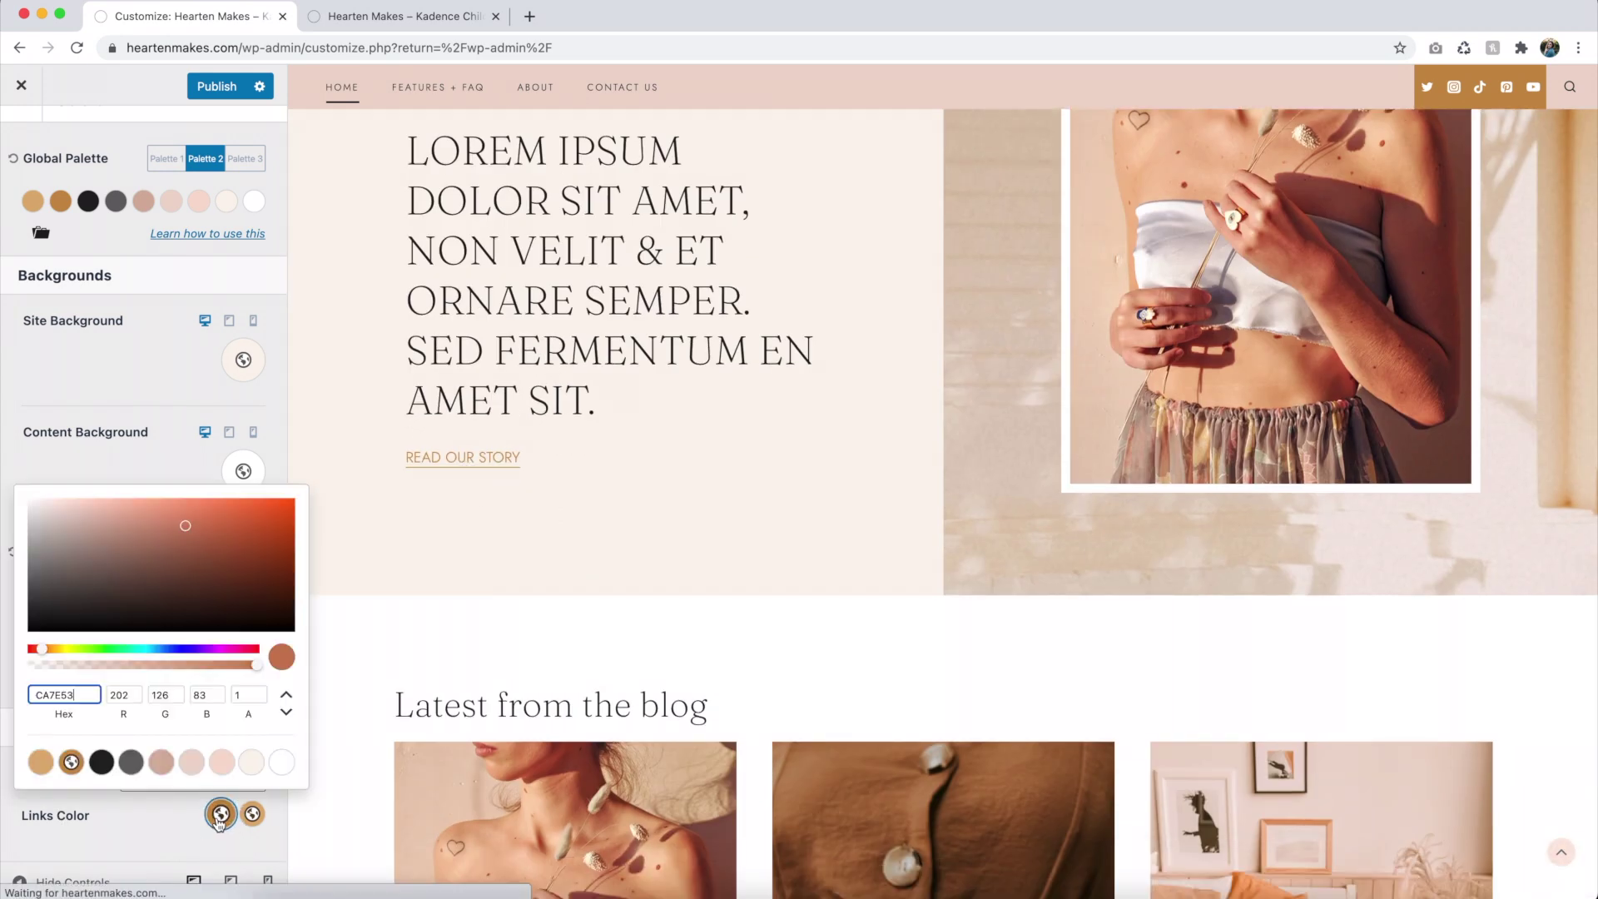
click(160, 763)
click(173, 817)
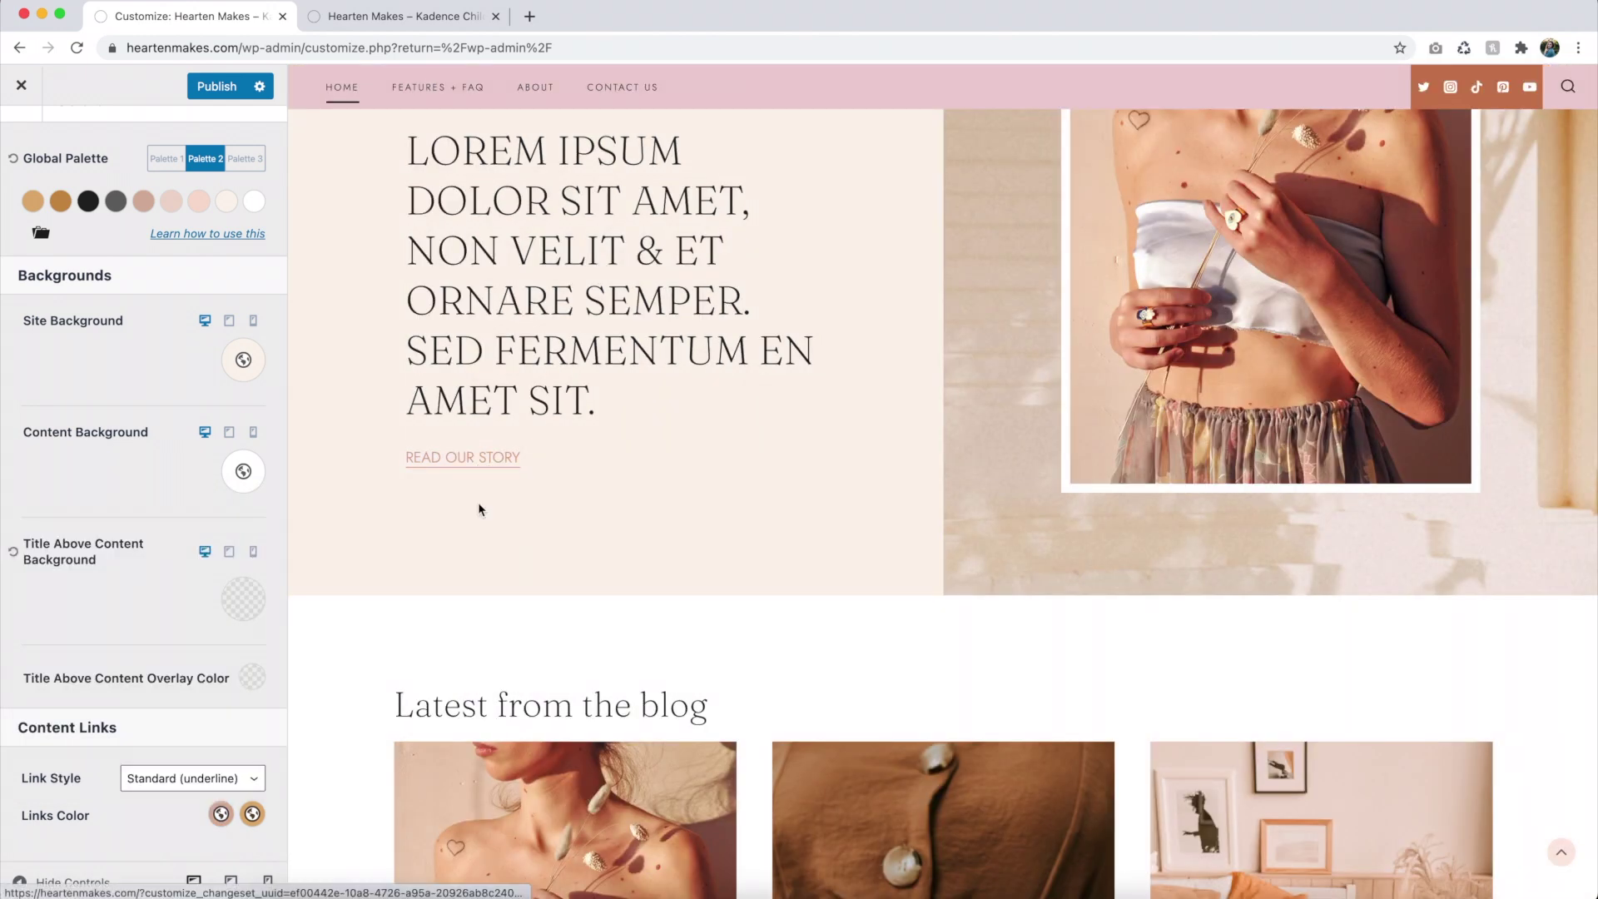
Leave the Colors section and open the Typography section of the General settings.
scroll(207, 379, up, 3)
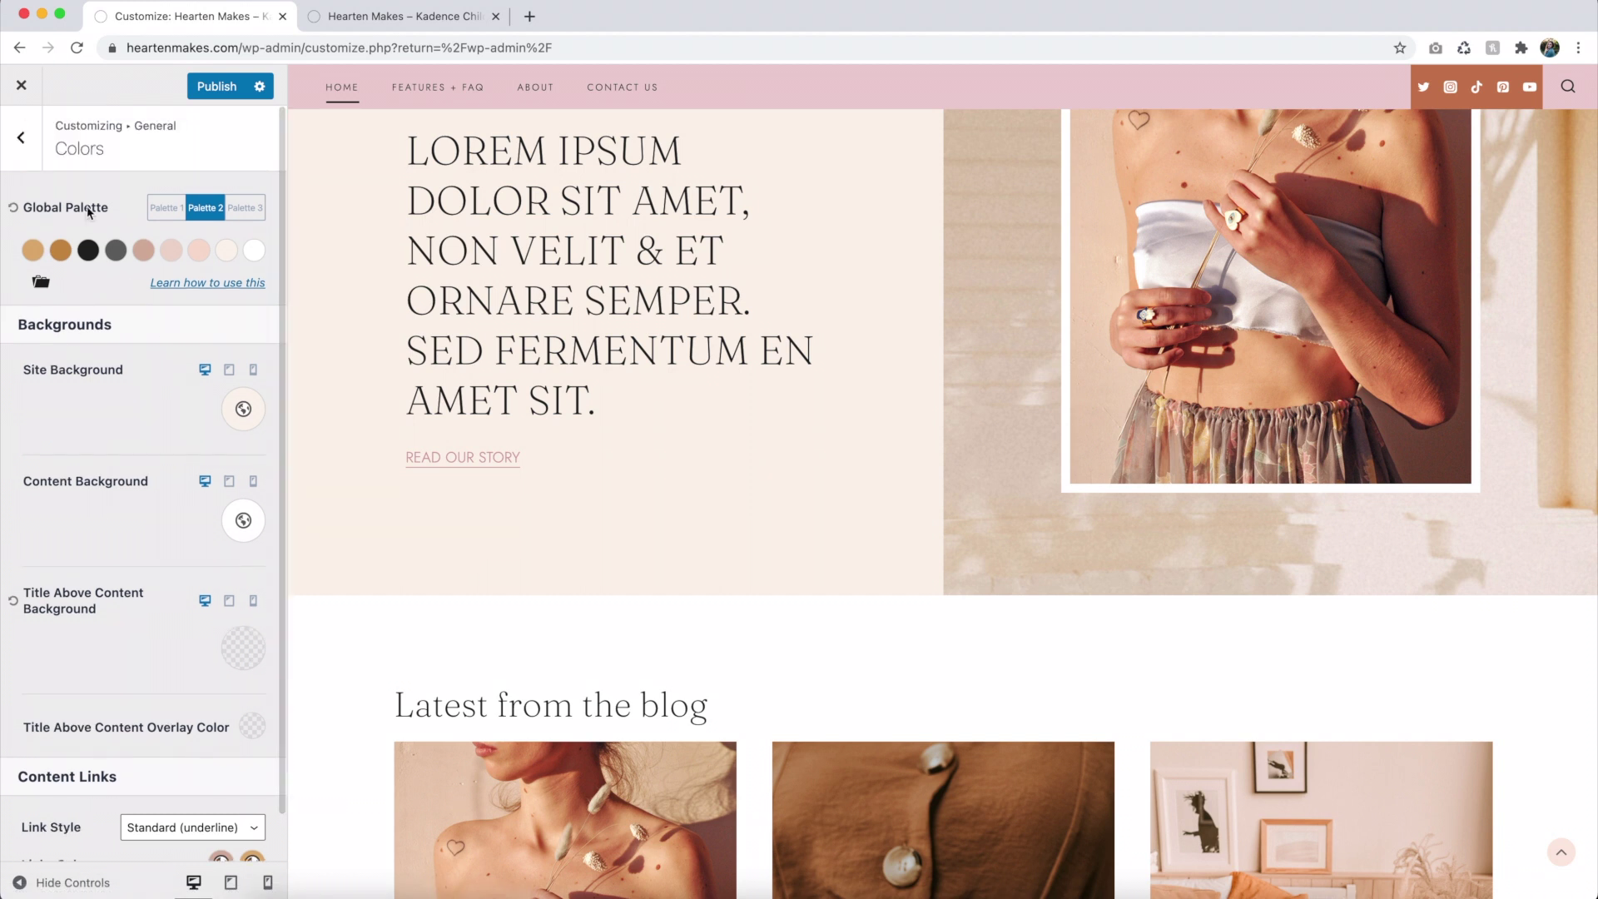
click(22, 157)
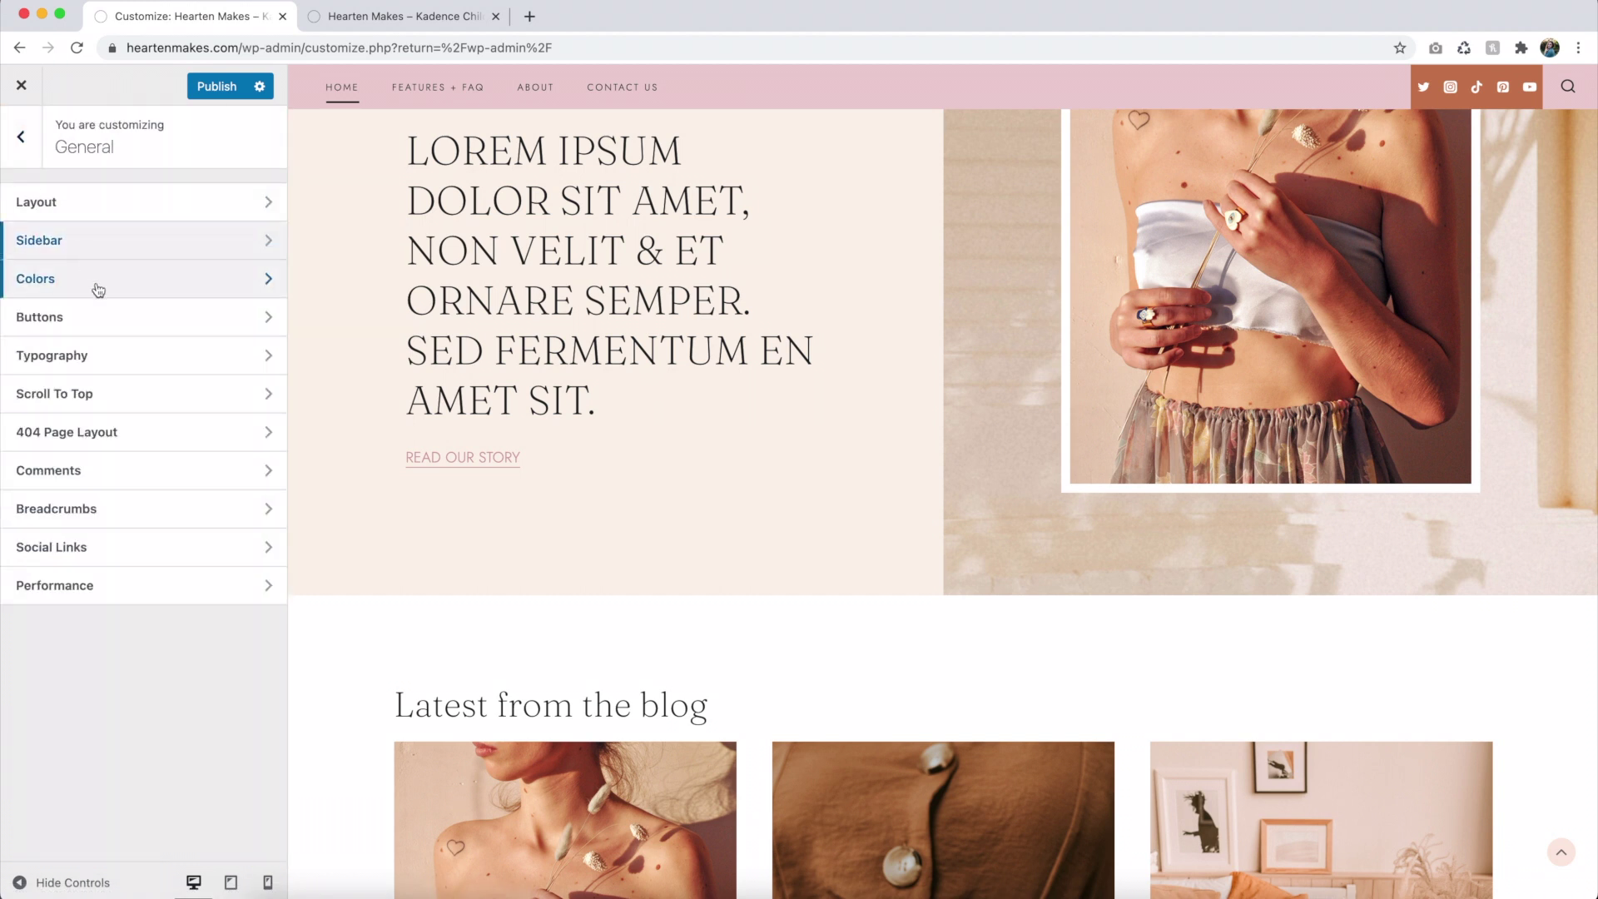
click(110, 365)
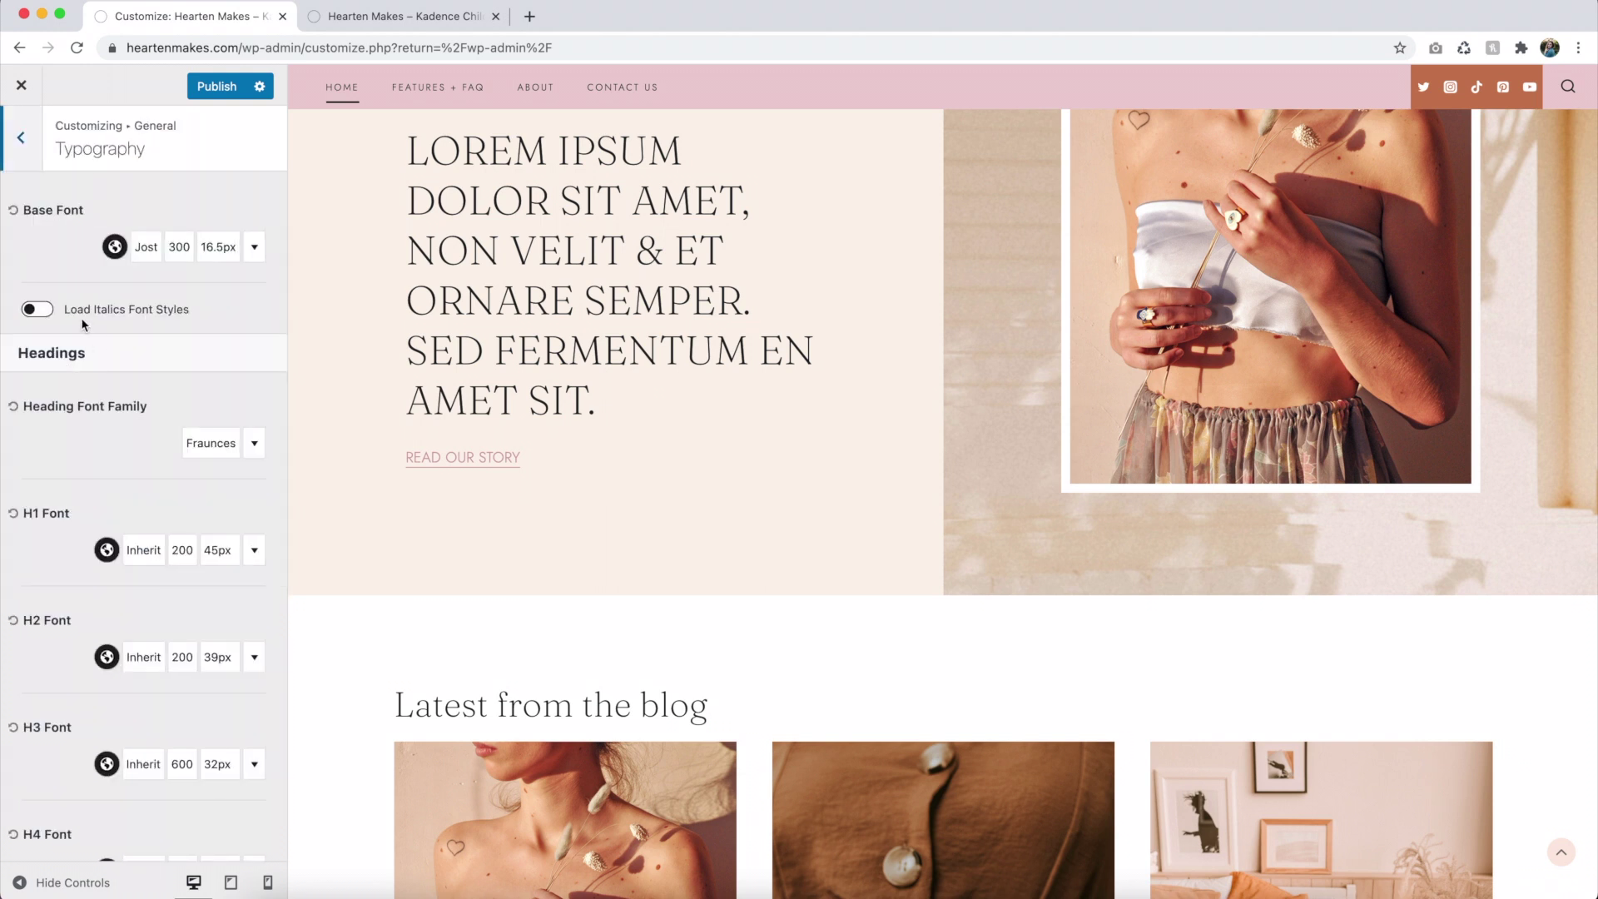
Examine the fonts used across the homepage preview and highlight the About Daze paragraph as an example of base font text.
drag(23, 209, 117, 217)
click(118, 217)
scroll(583, 383, down, 10)
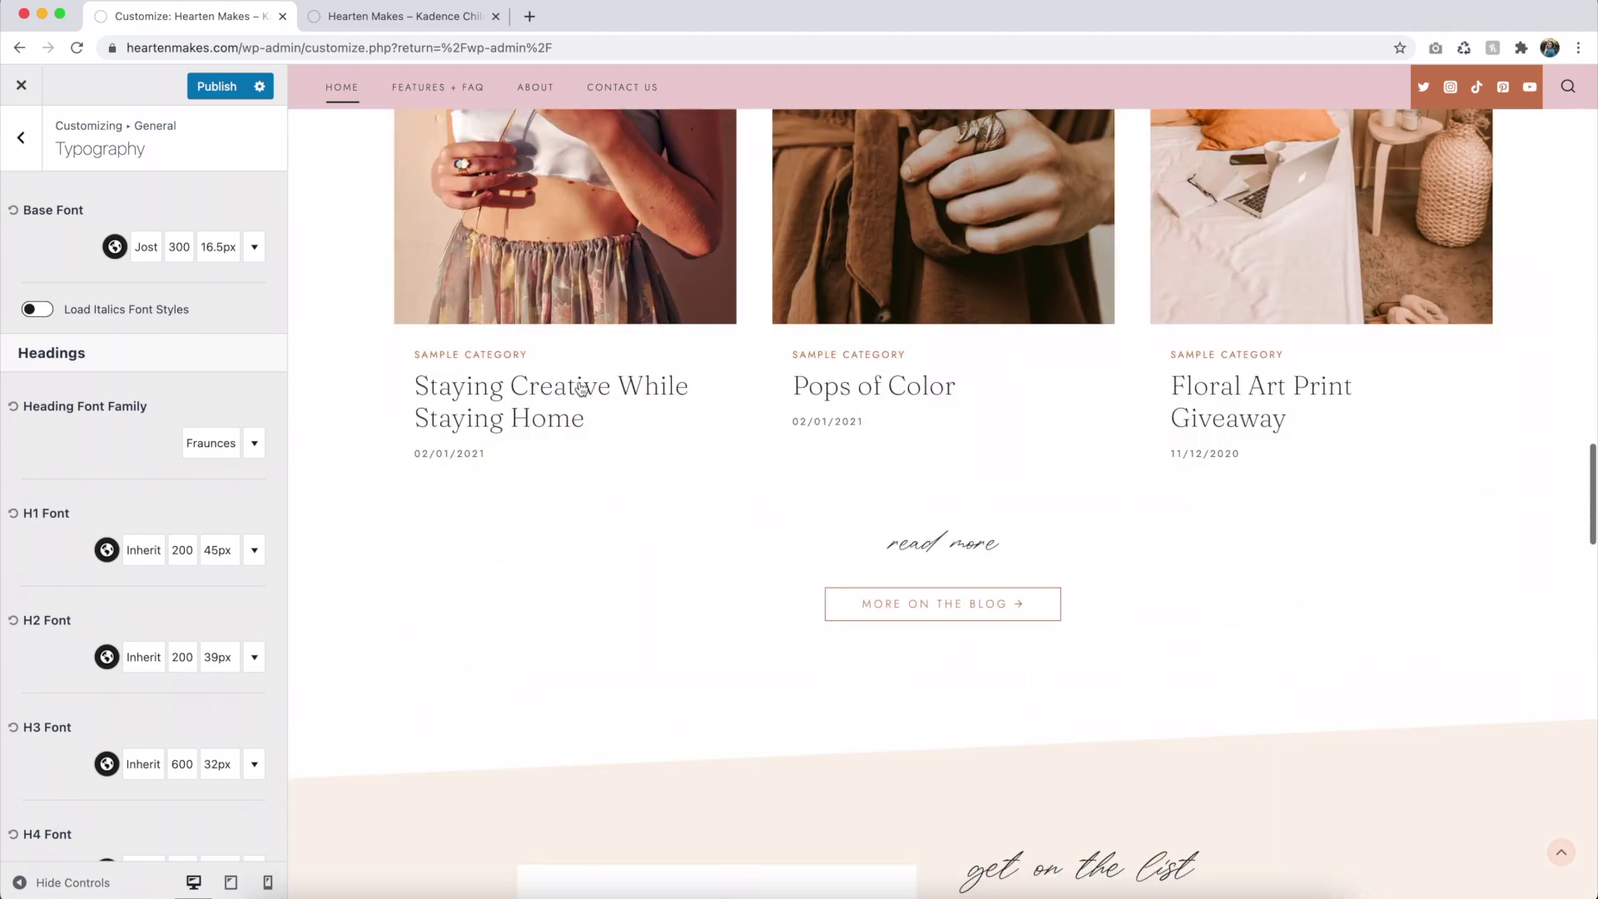
scroll(581, 389, up, 6)
scroll(581, 389, up, 8)
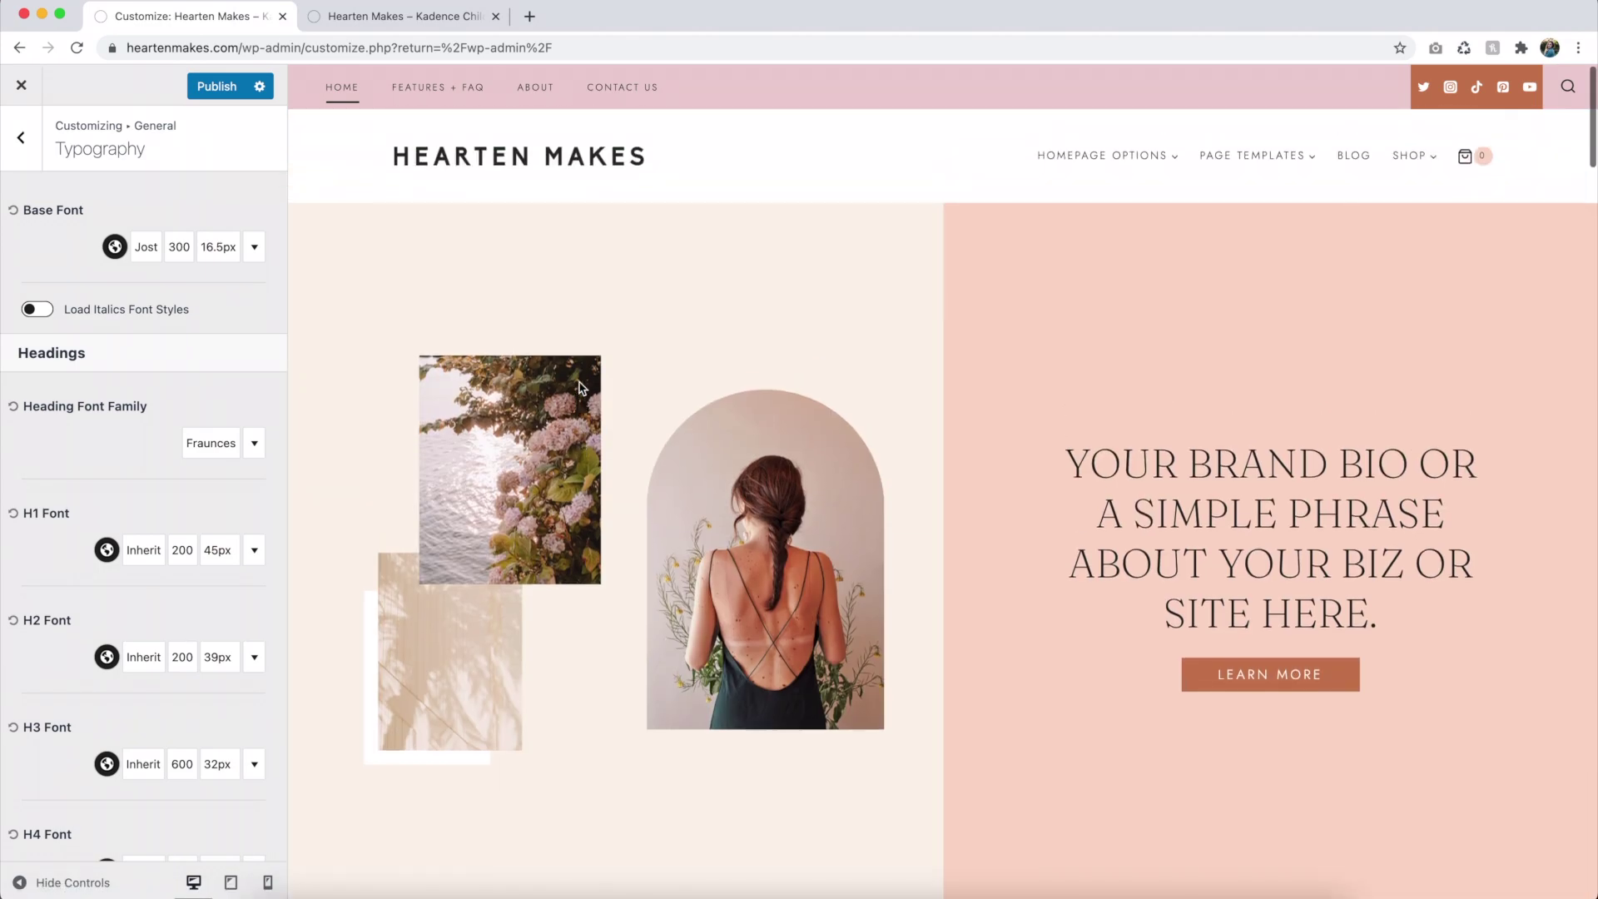
scroll(580, 389, down, 3)
scroll(582, 383, down, 10)
scroll(598, 371, up, 5)
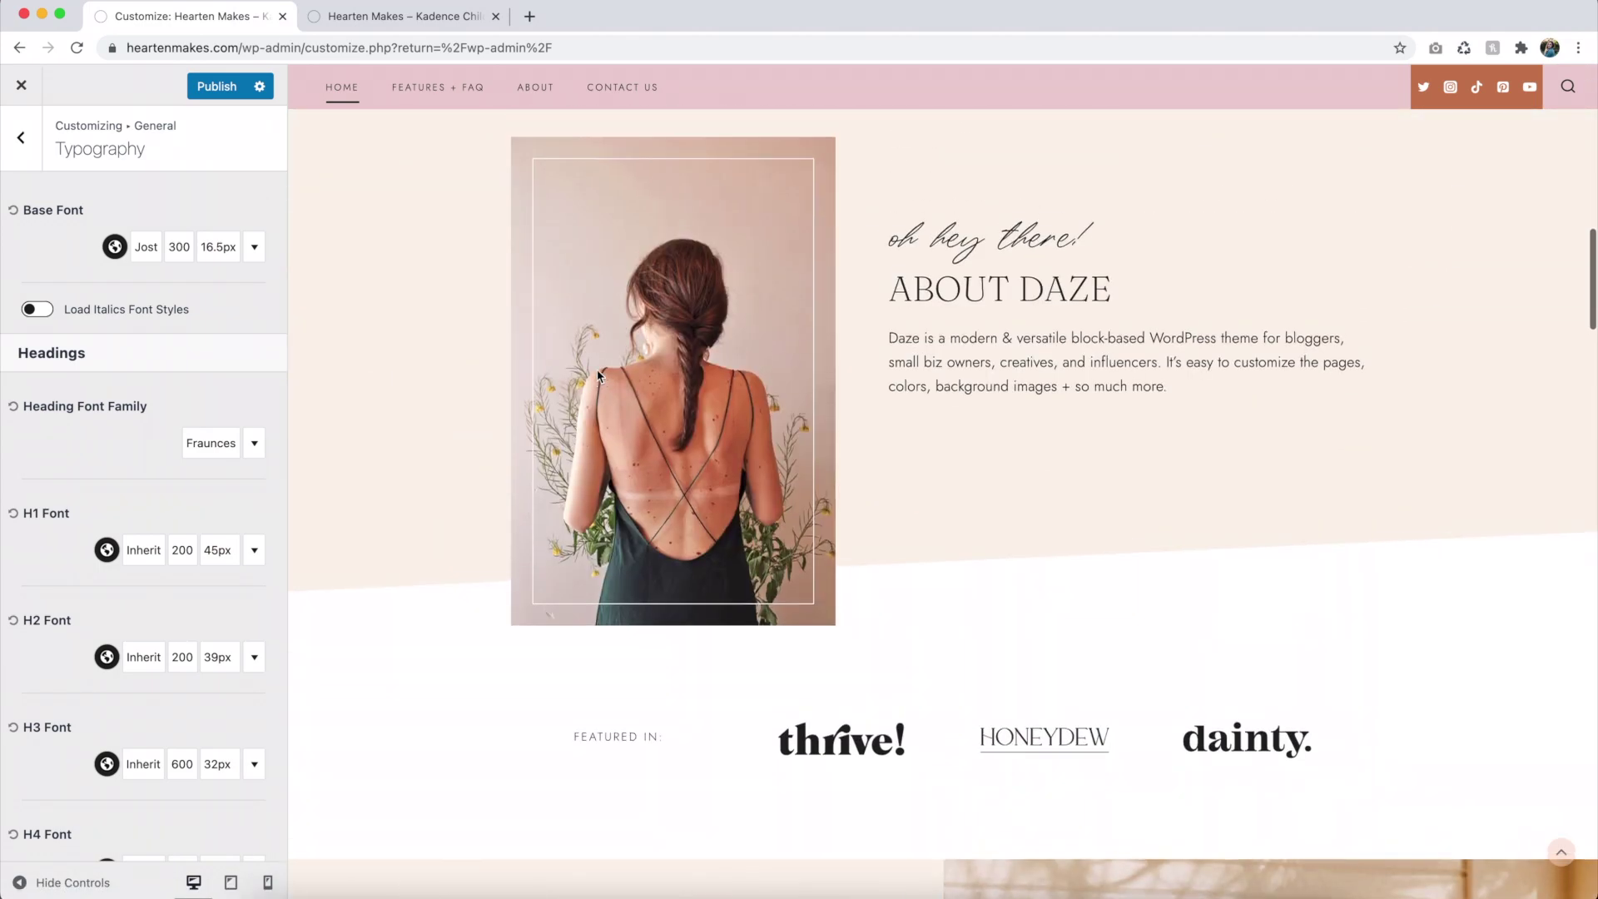
drag(890, 421, 1178, 473)
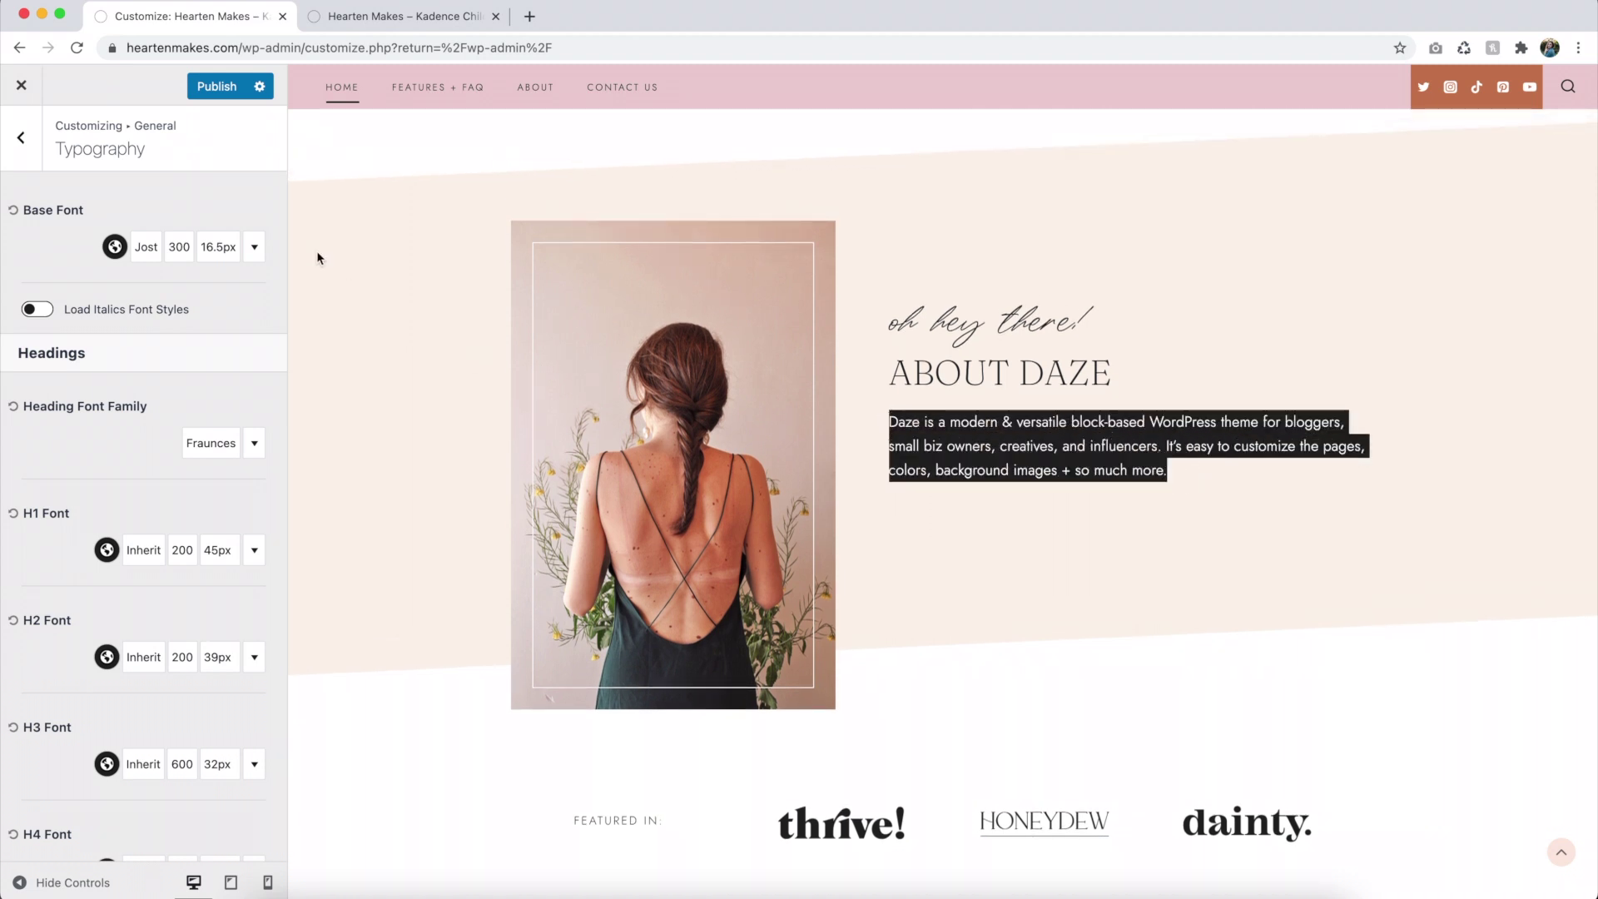
Set the Base Font family to Karla and check it on the About Daze paragraph.
click(148, 254)
click(196, 342)
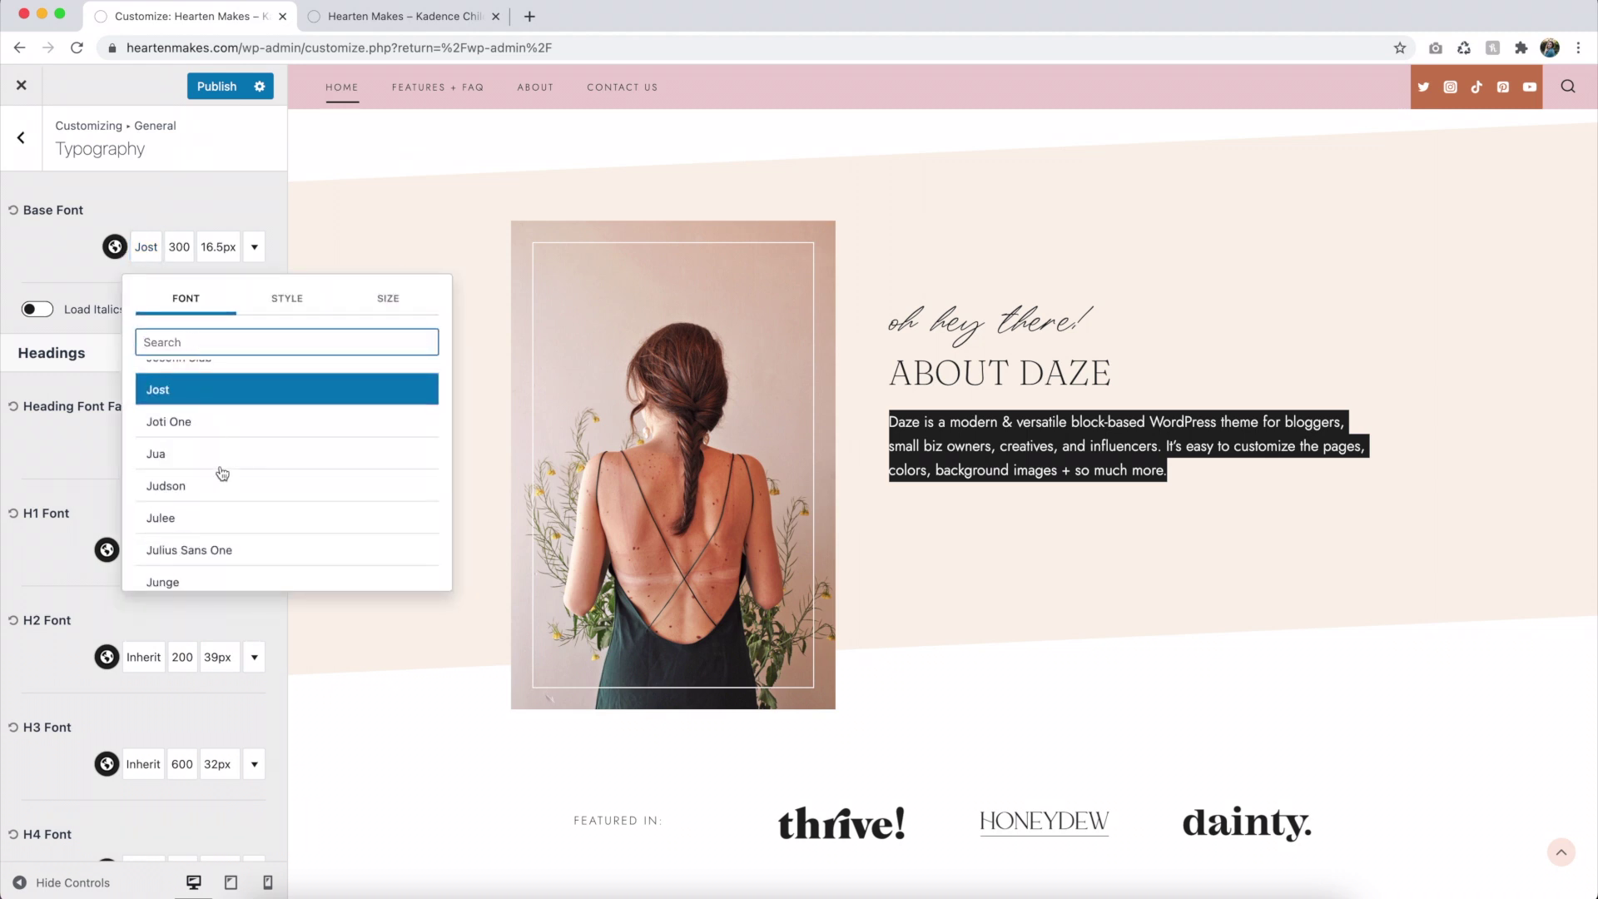
scroll(234, 469, up, 1)
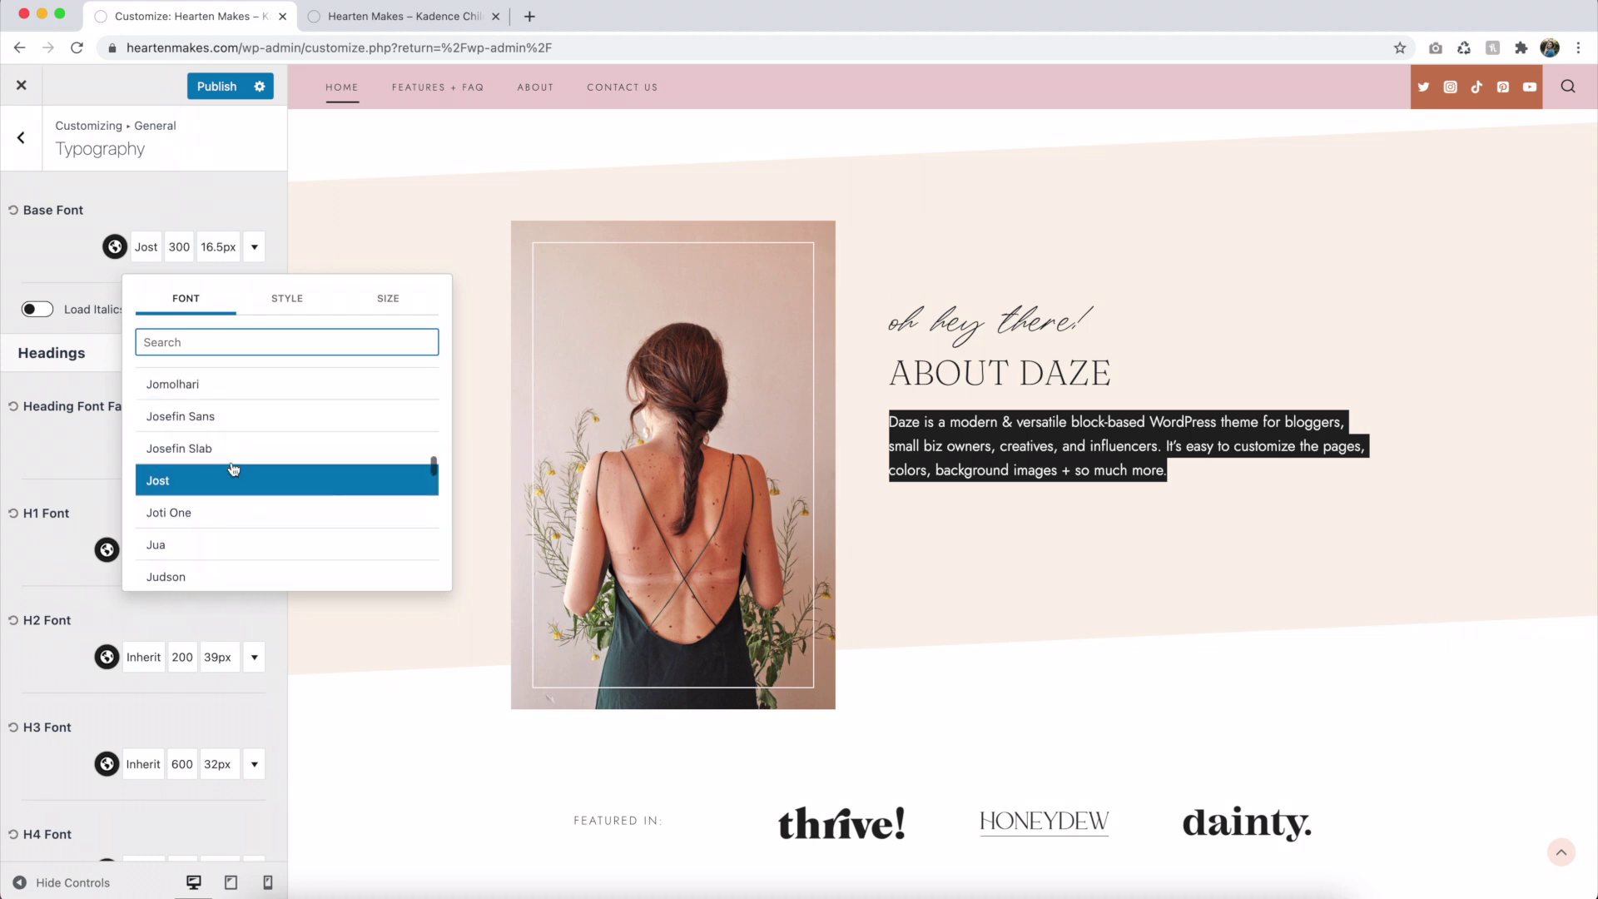
scroll(234, 468, down, 6)
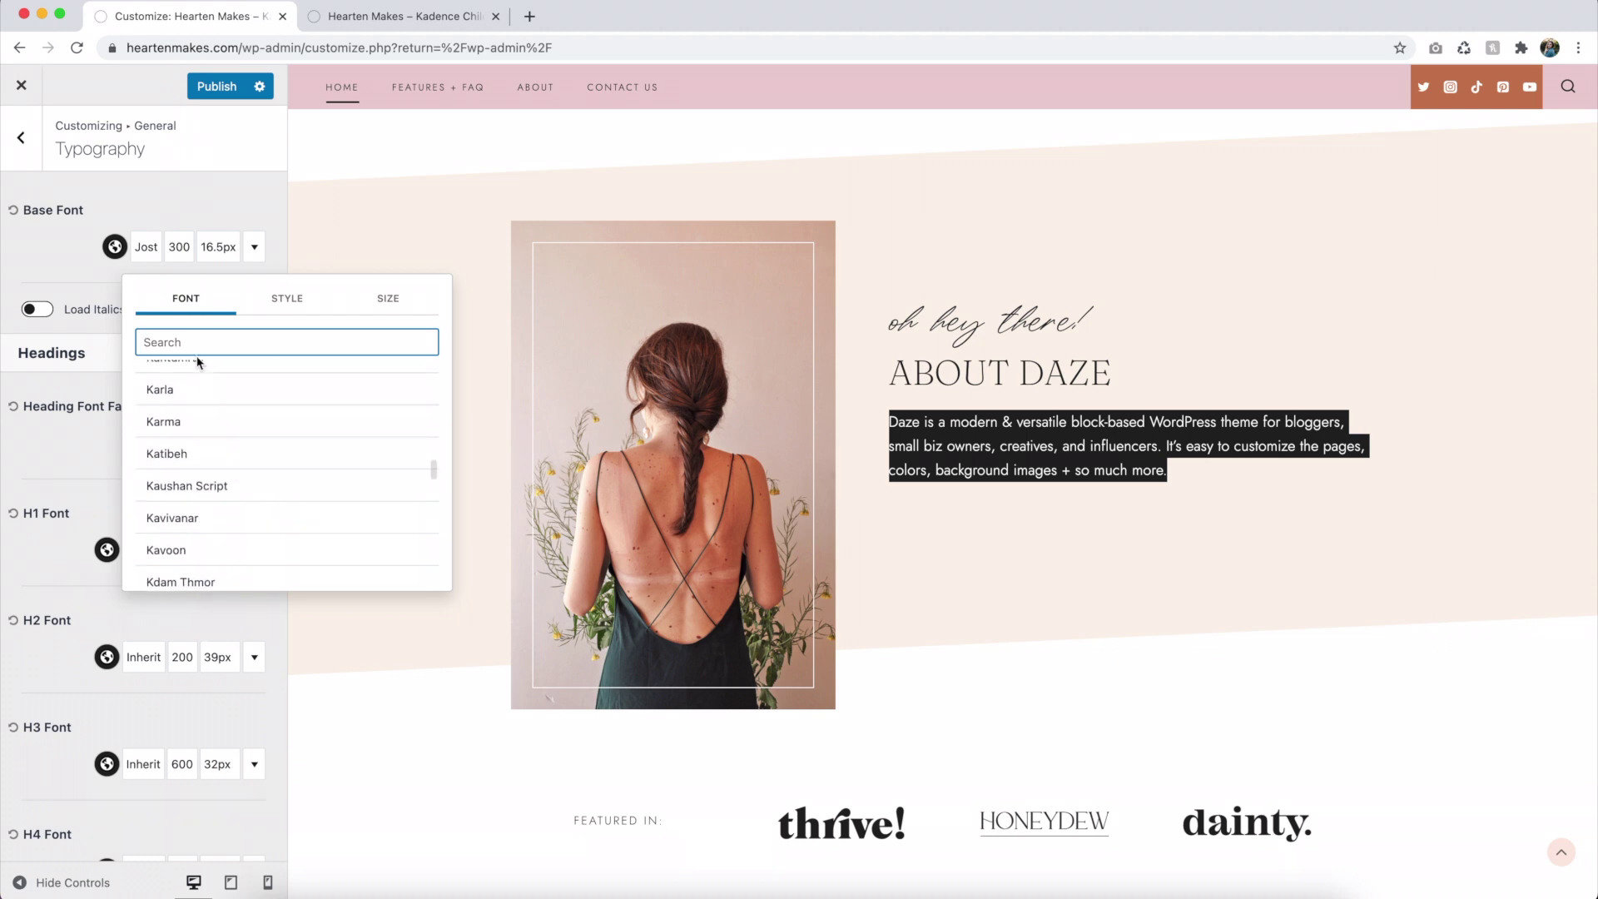
click(167, 389)
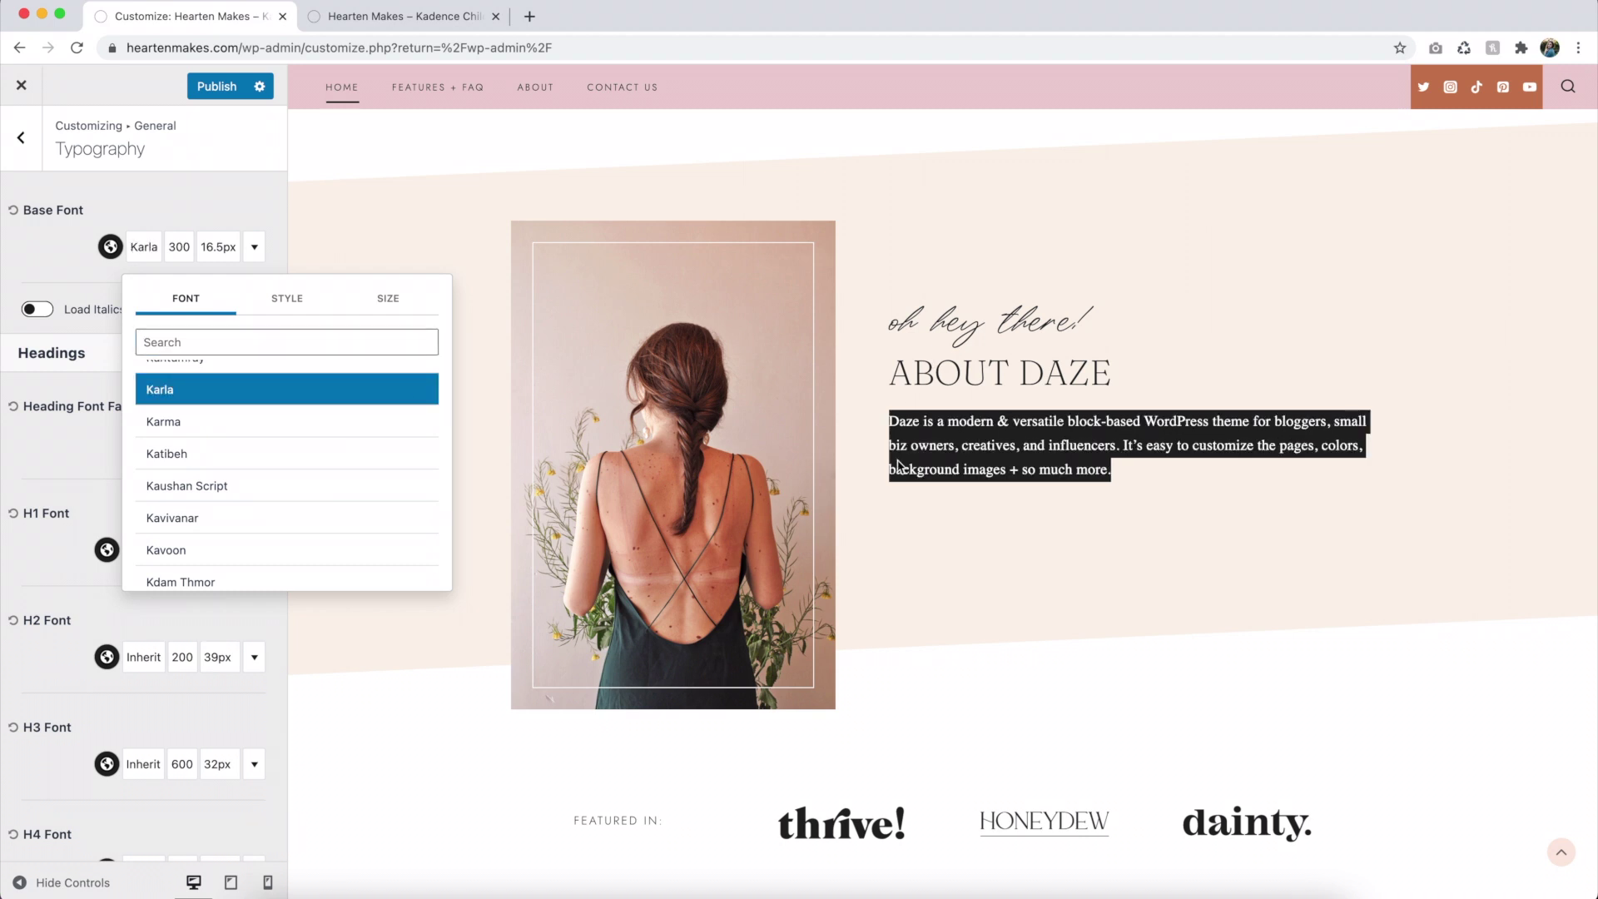
click(64, 474)
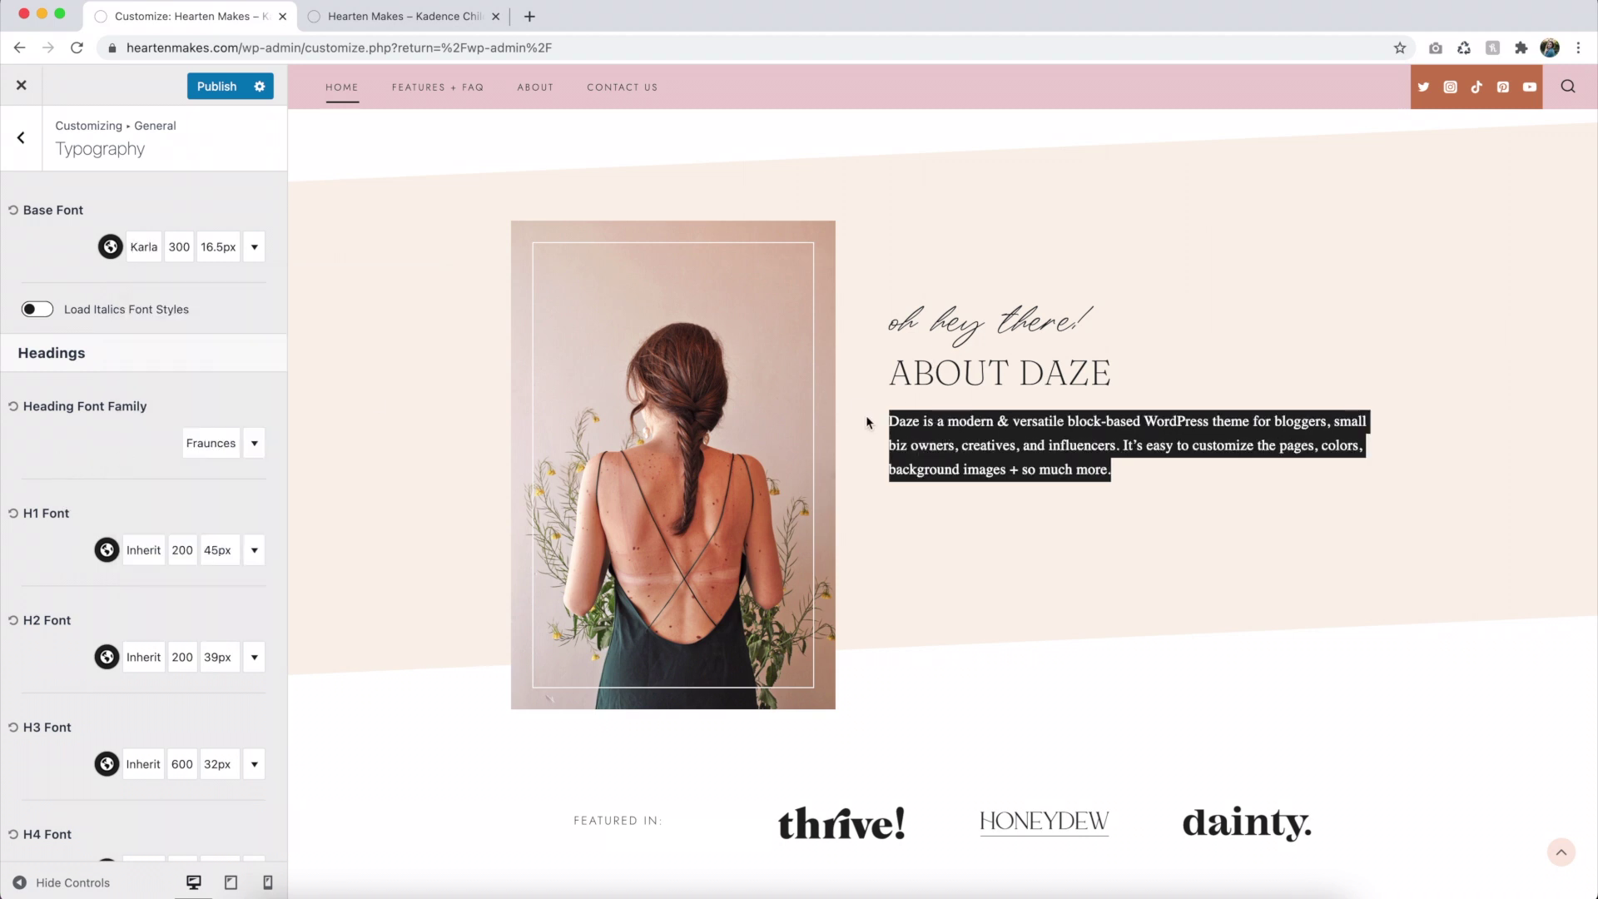
Search the font list for "dm sans" and set the Base Font family to DM Sans.
click(146, 256)
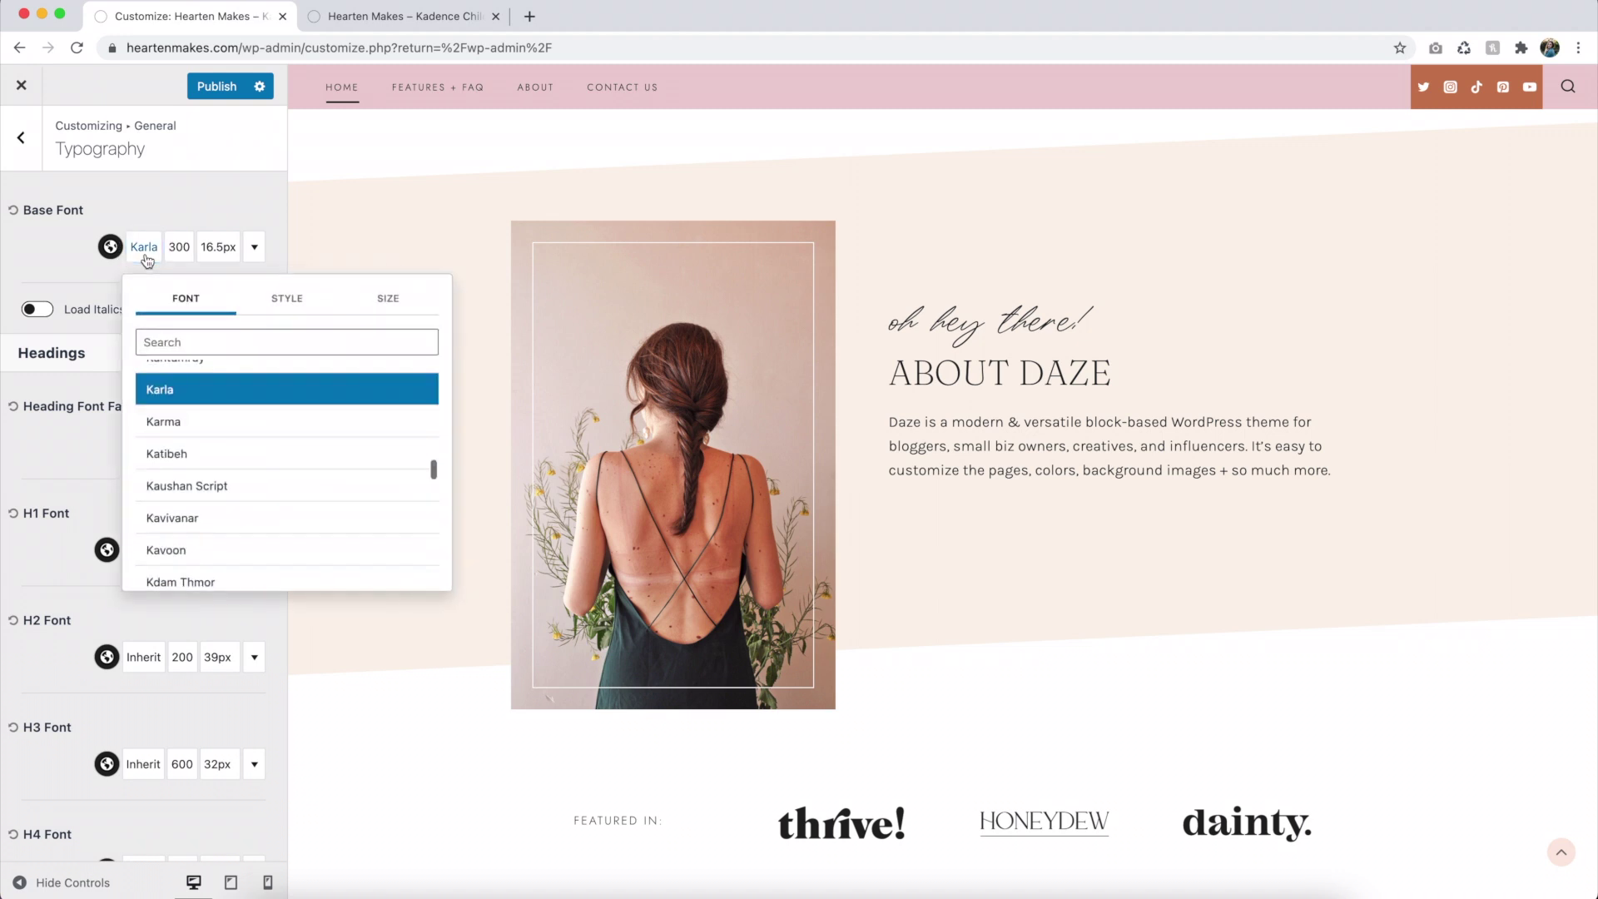
click(186, 341)
text(dm sans)
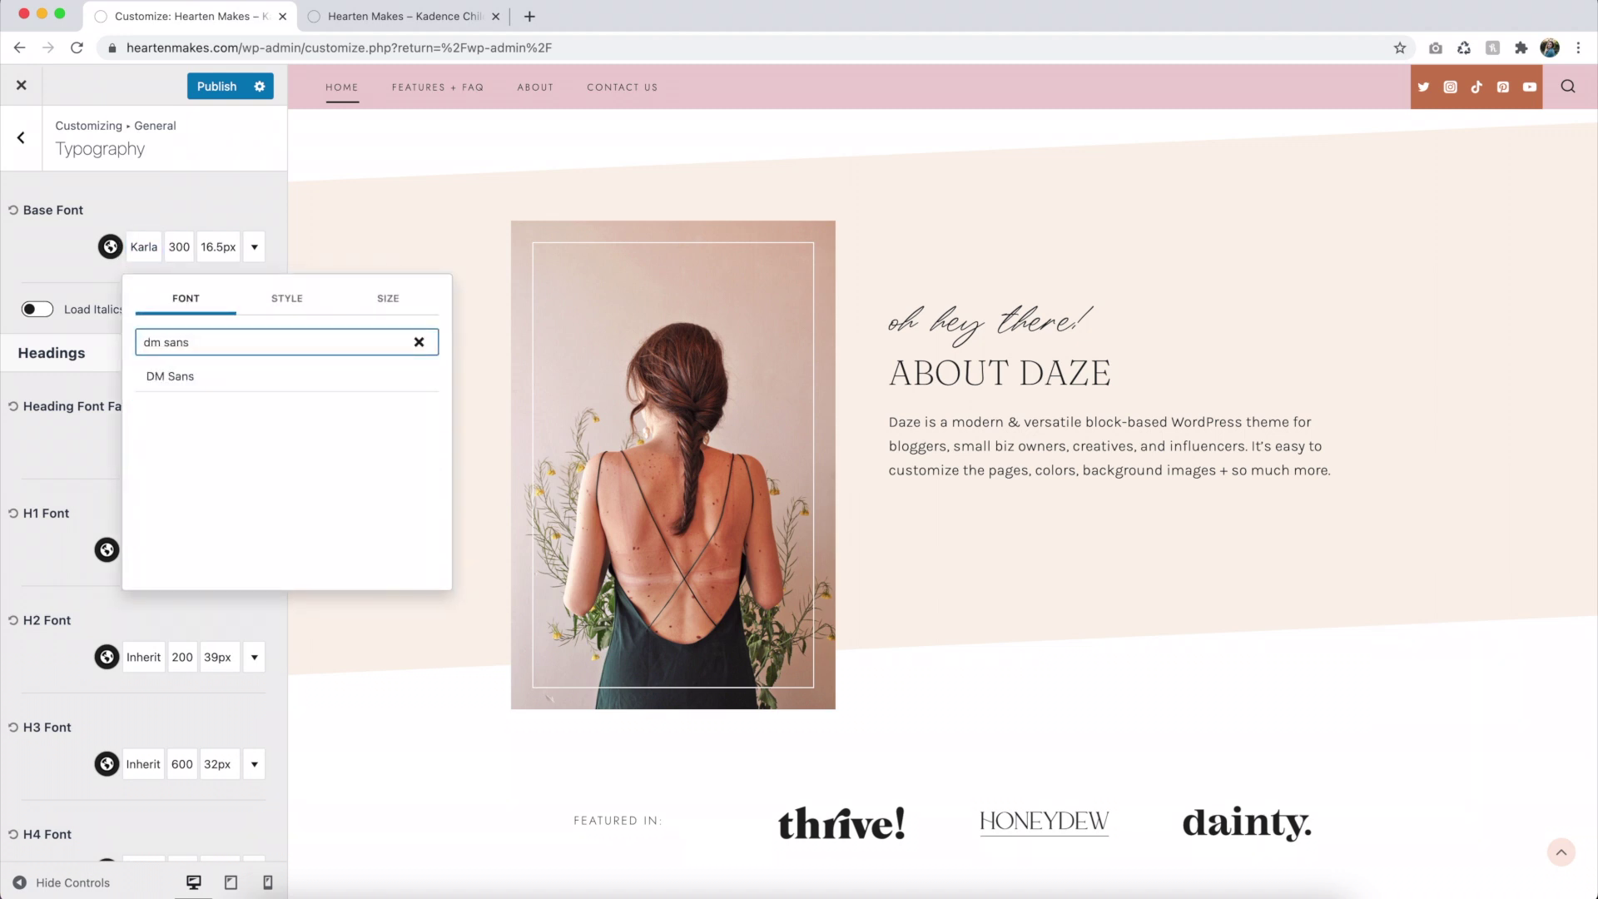
click(166, 379)
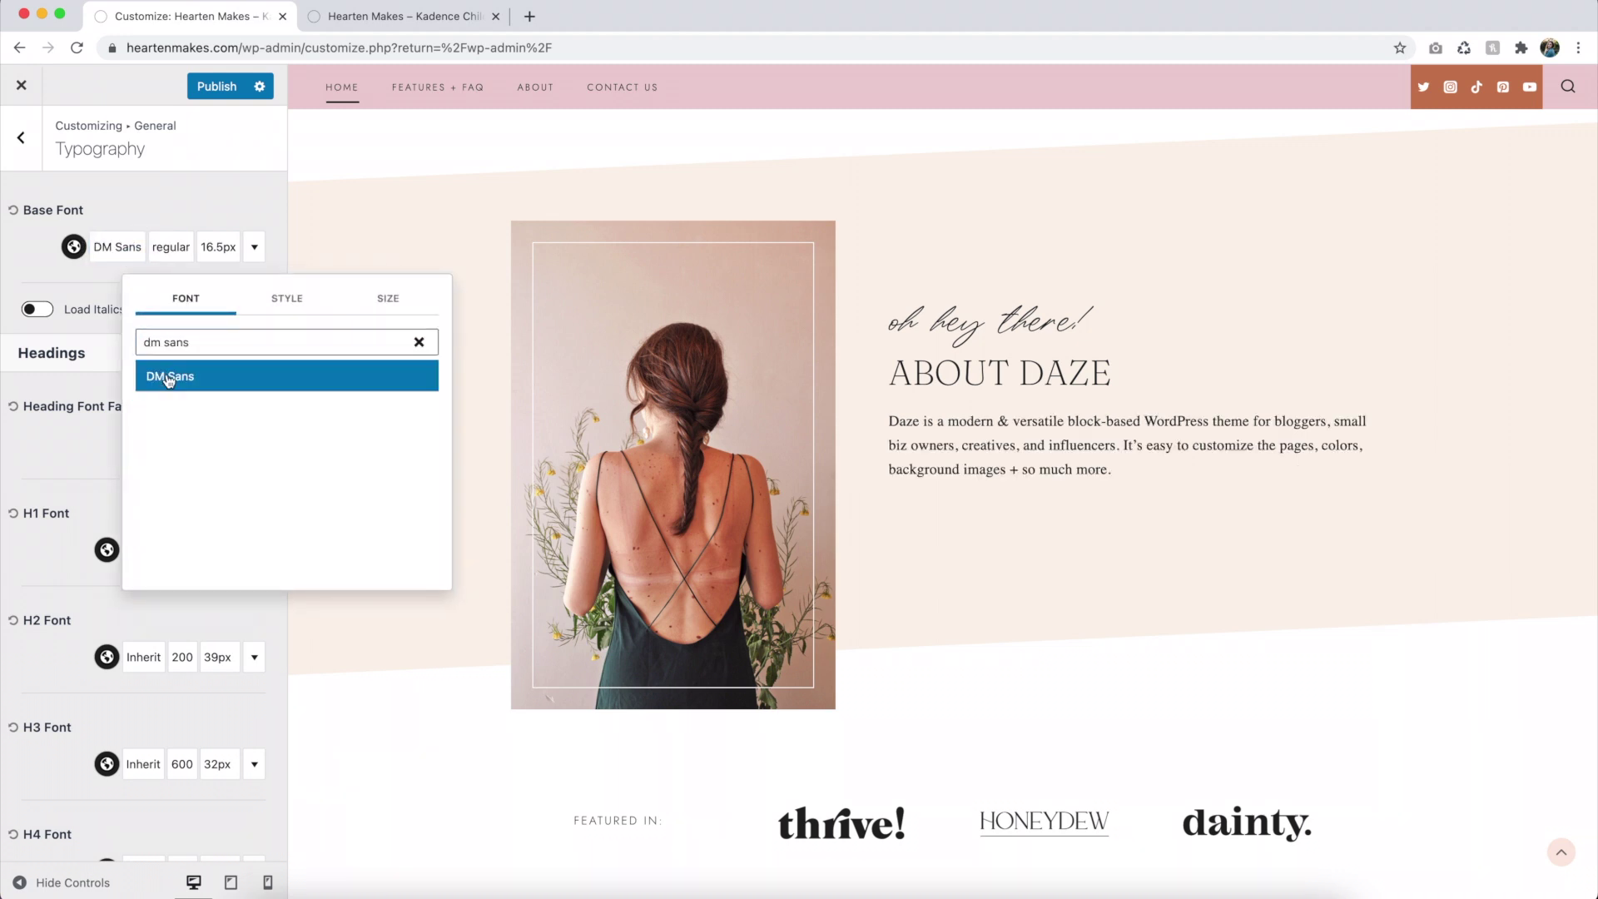
click(80, 432)
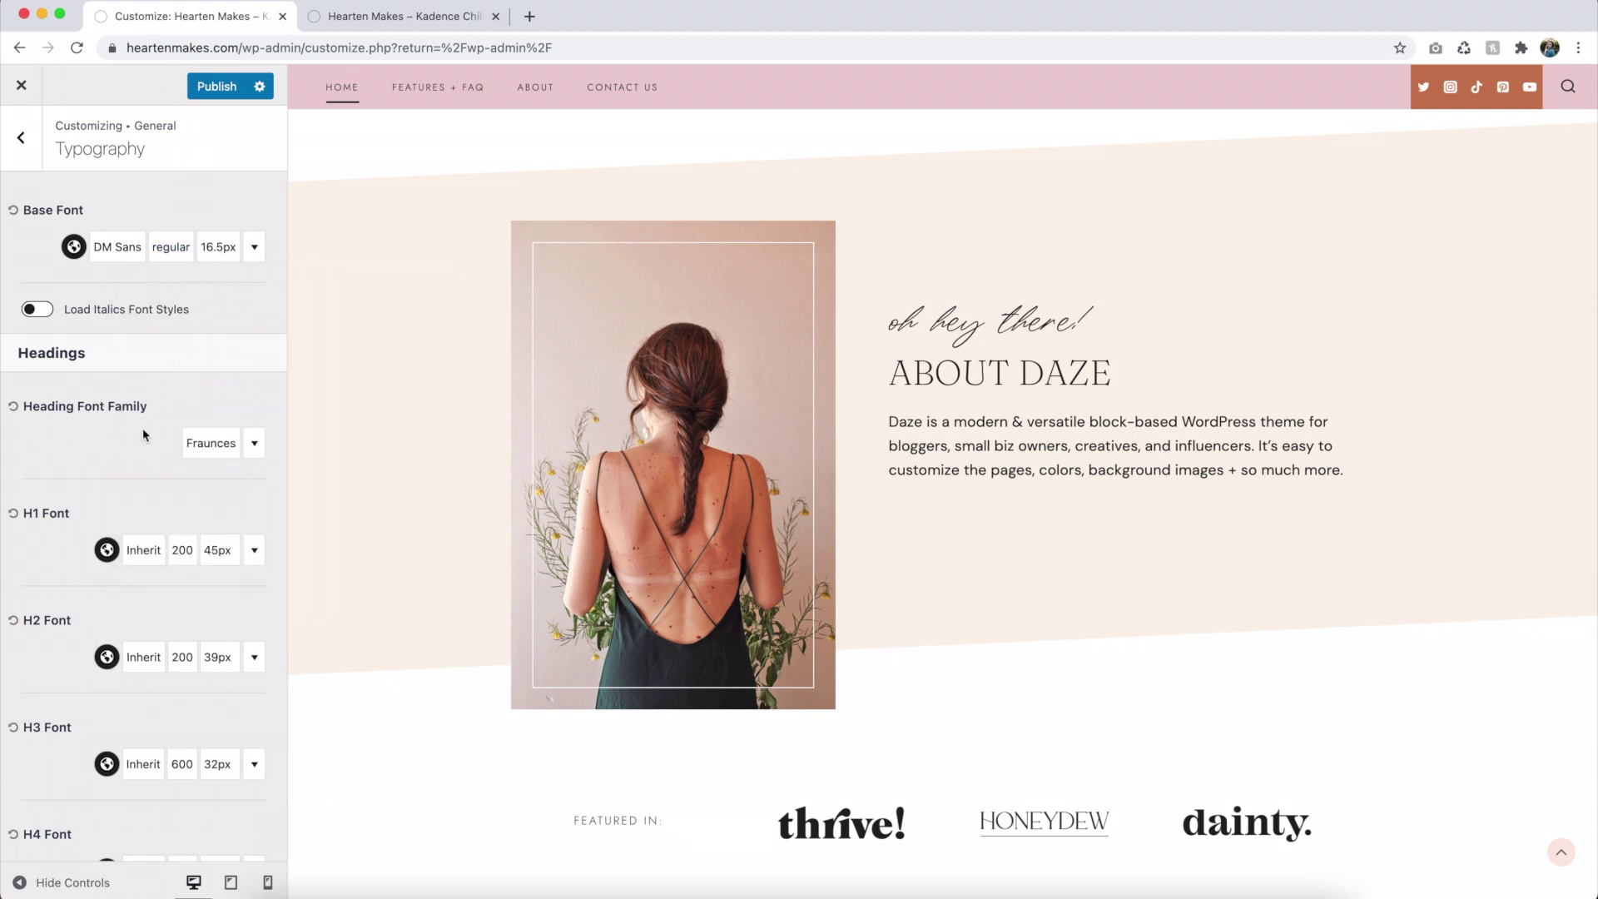
Try the 500 style for the Base Font, return it to Regular and open its size settings.
click(171, 248)
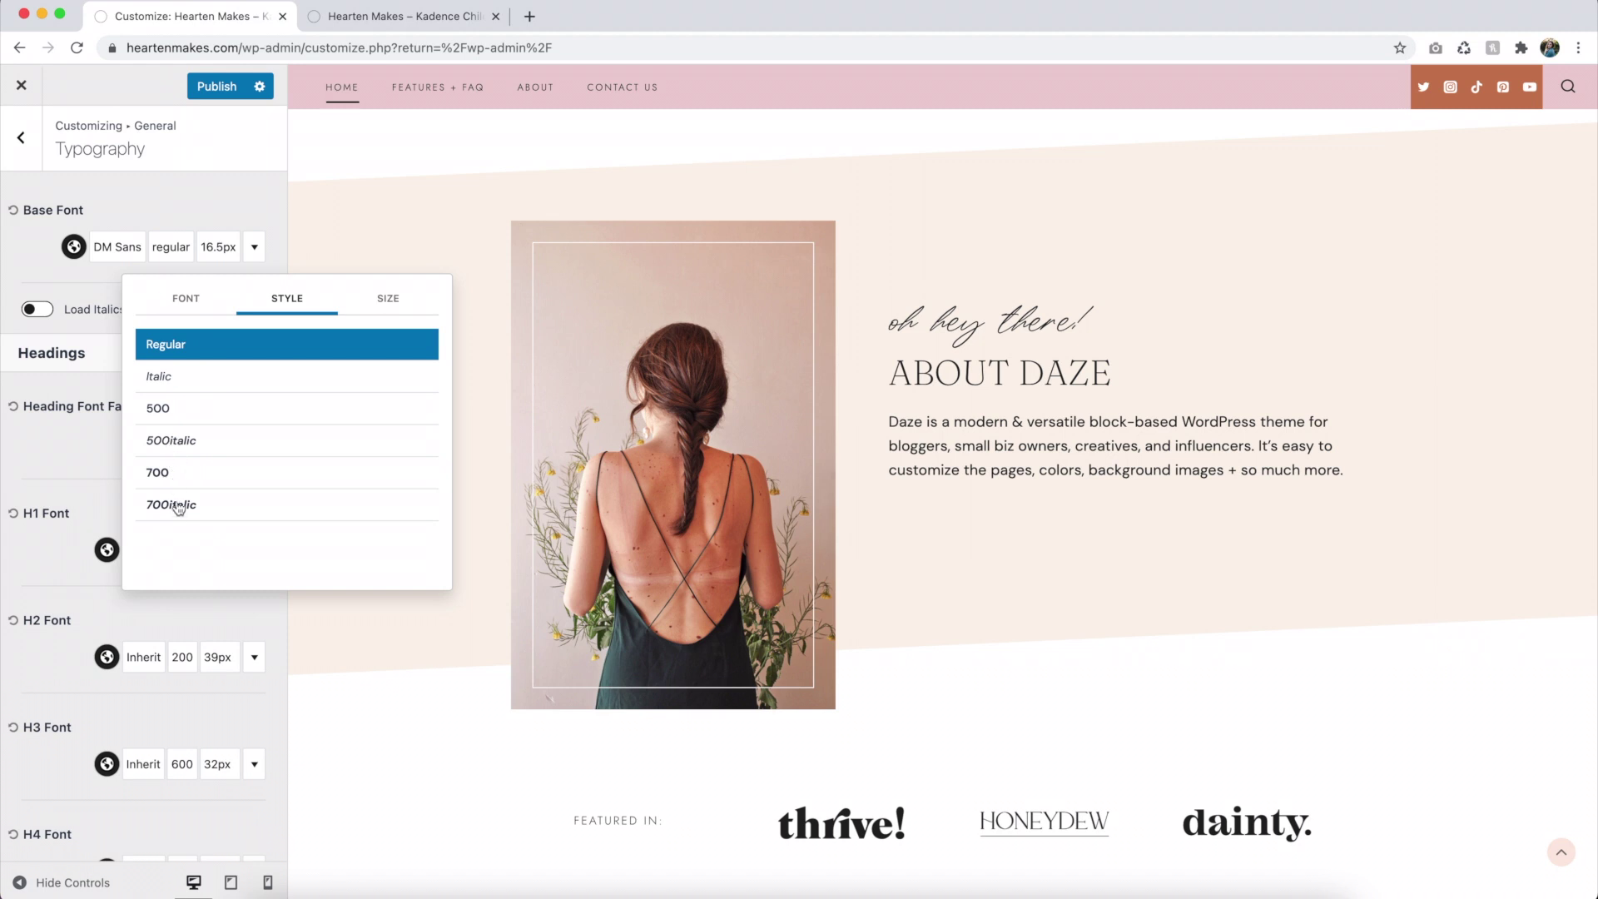
click(181, 410)
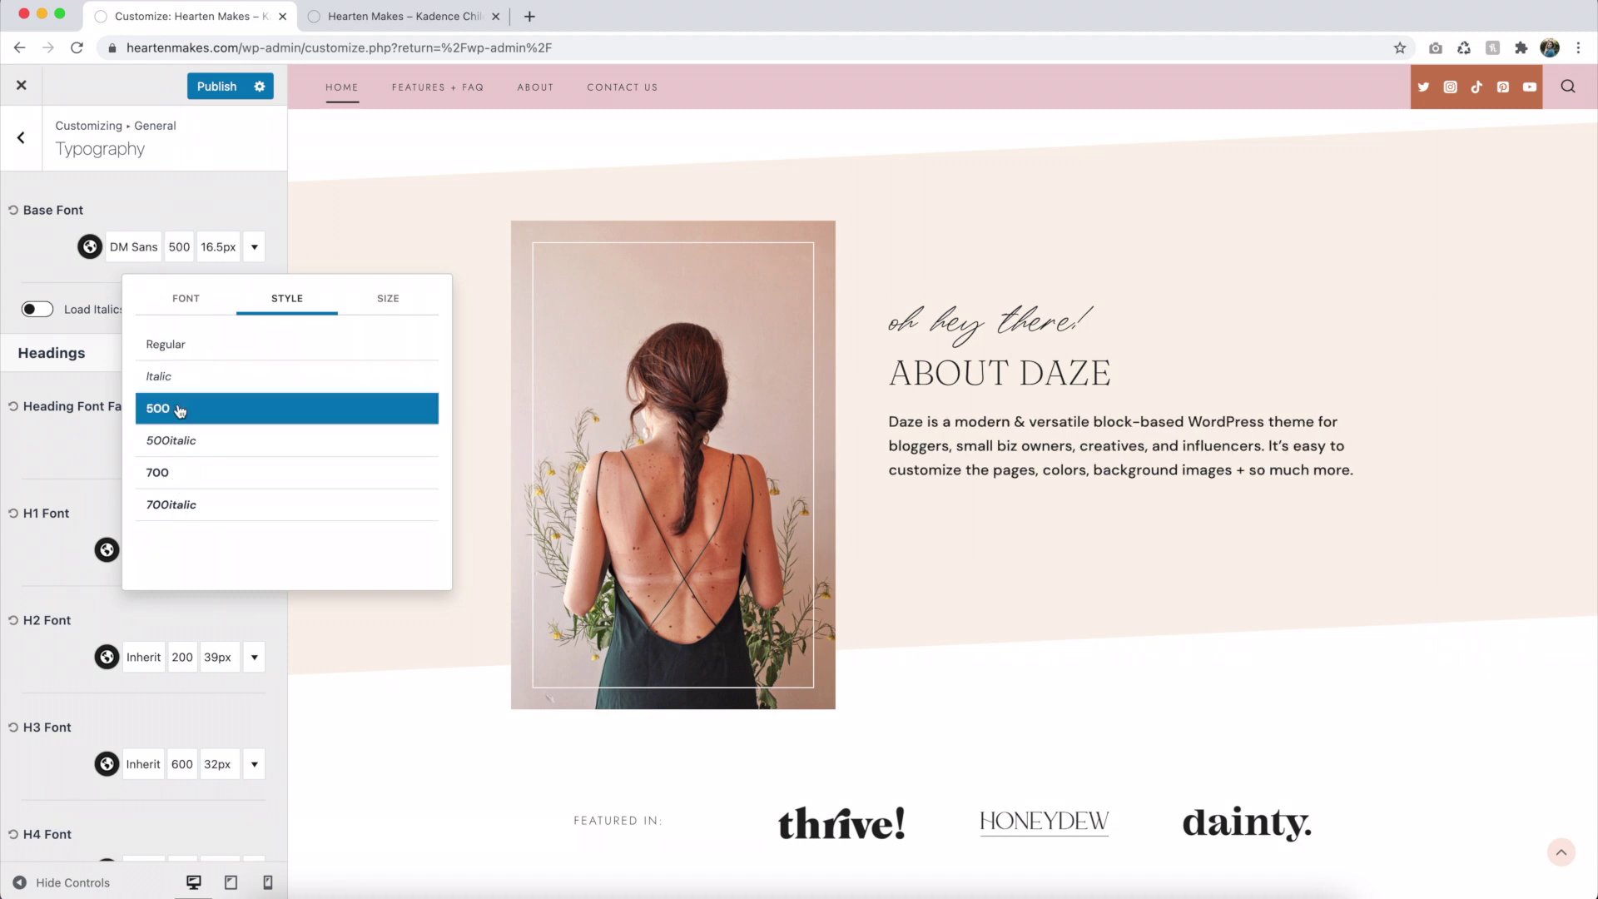
click(388, 298)
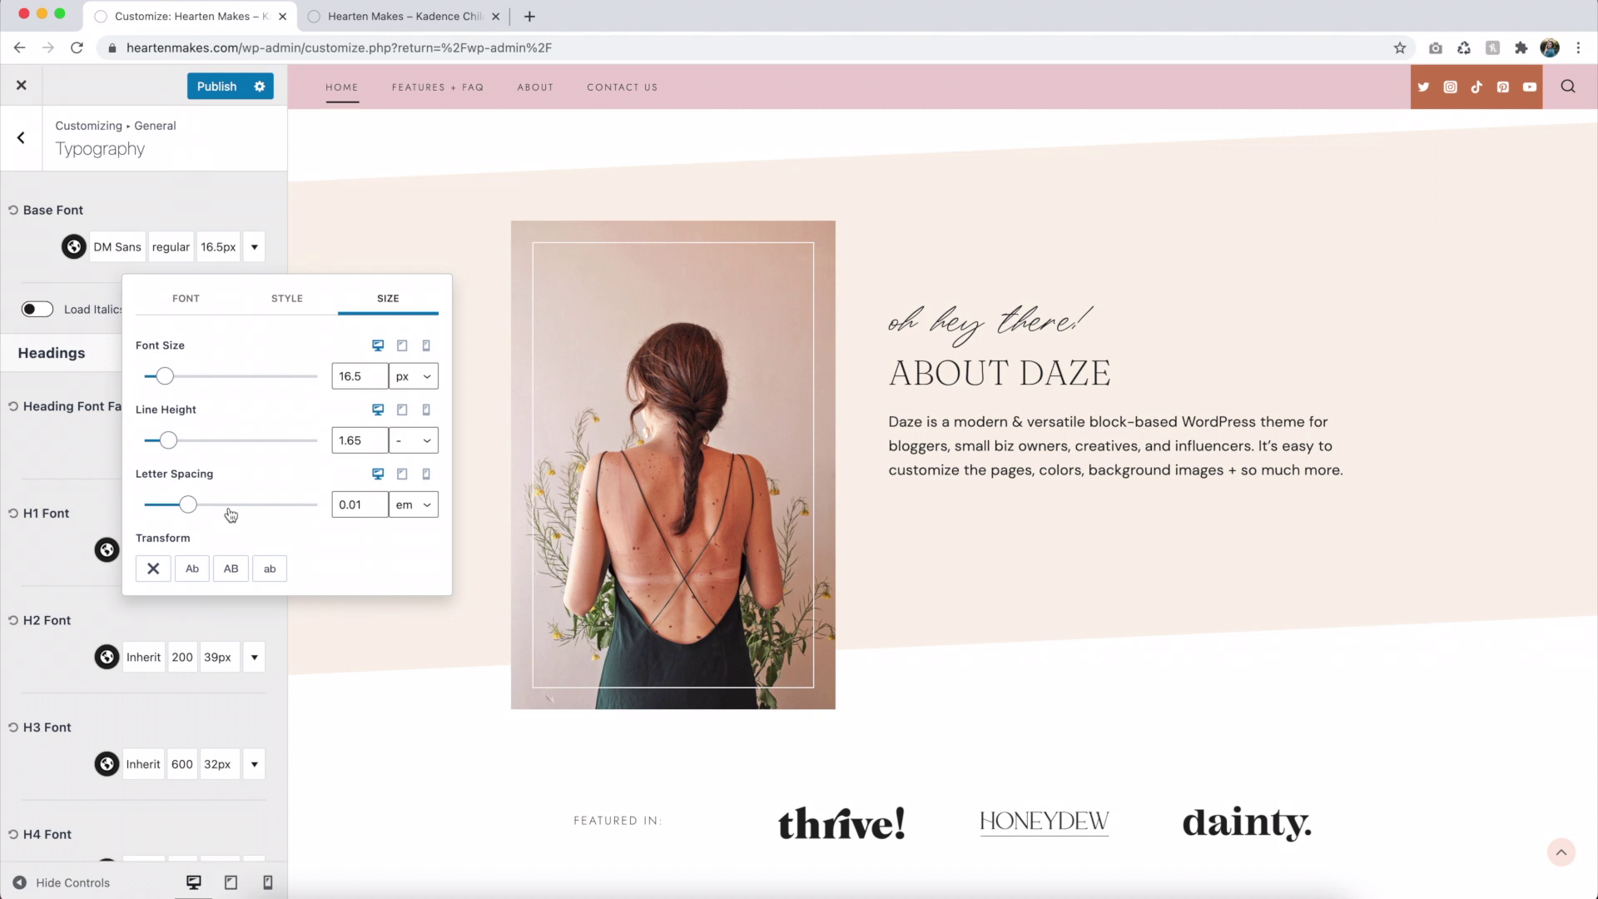
Set the Base Font's letter spacing to 0.02 em and its font size to 16 px.
click(374, 500)
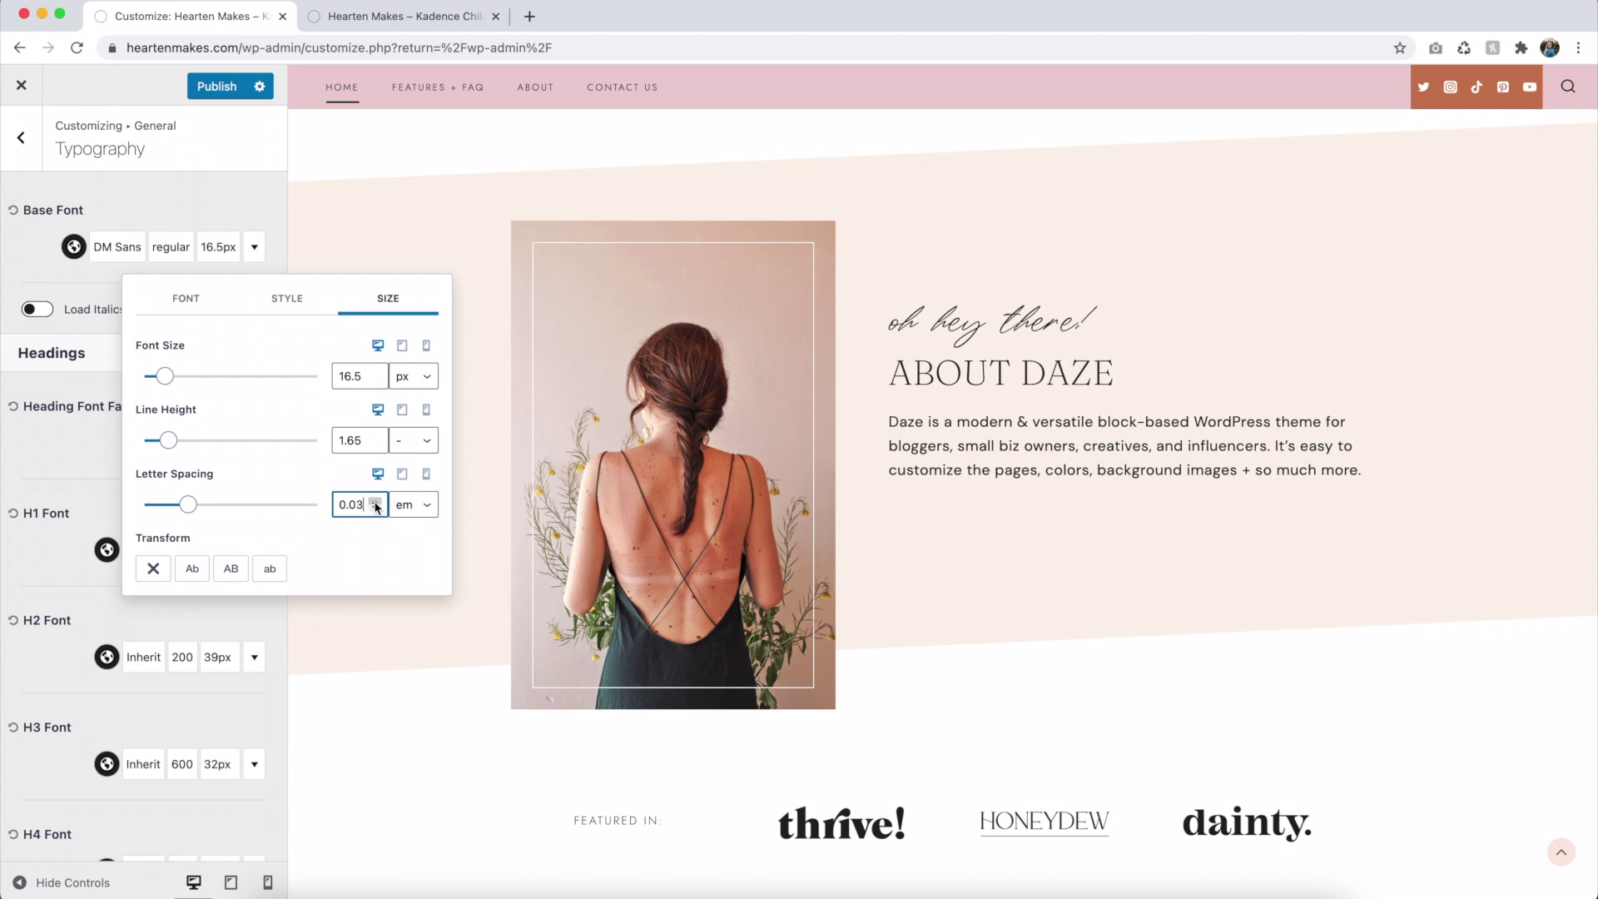
click(376, 503)
click(376, 509)
click(378, 511)
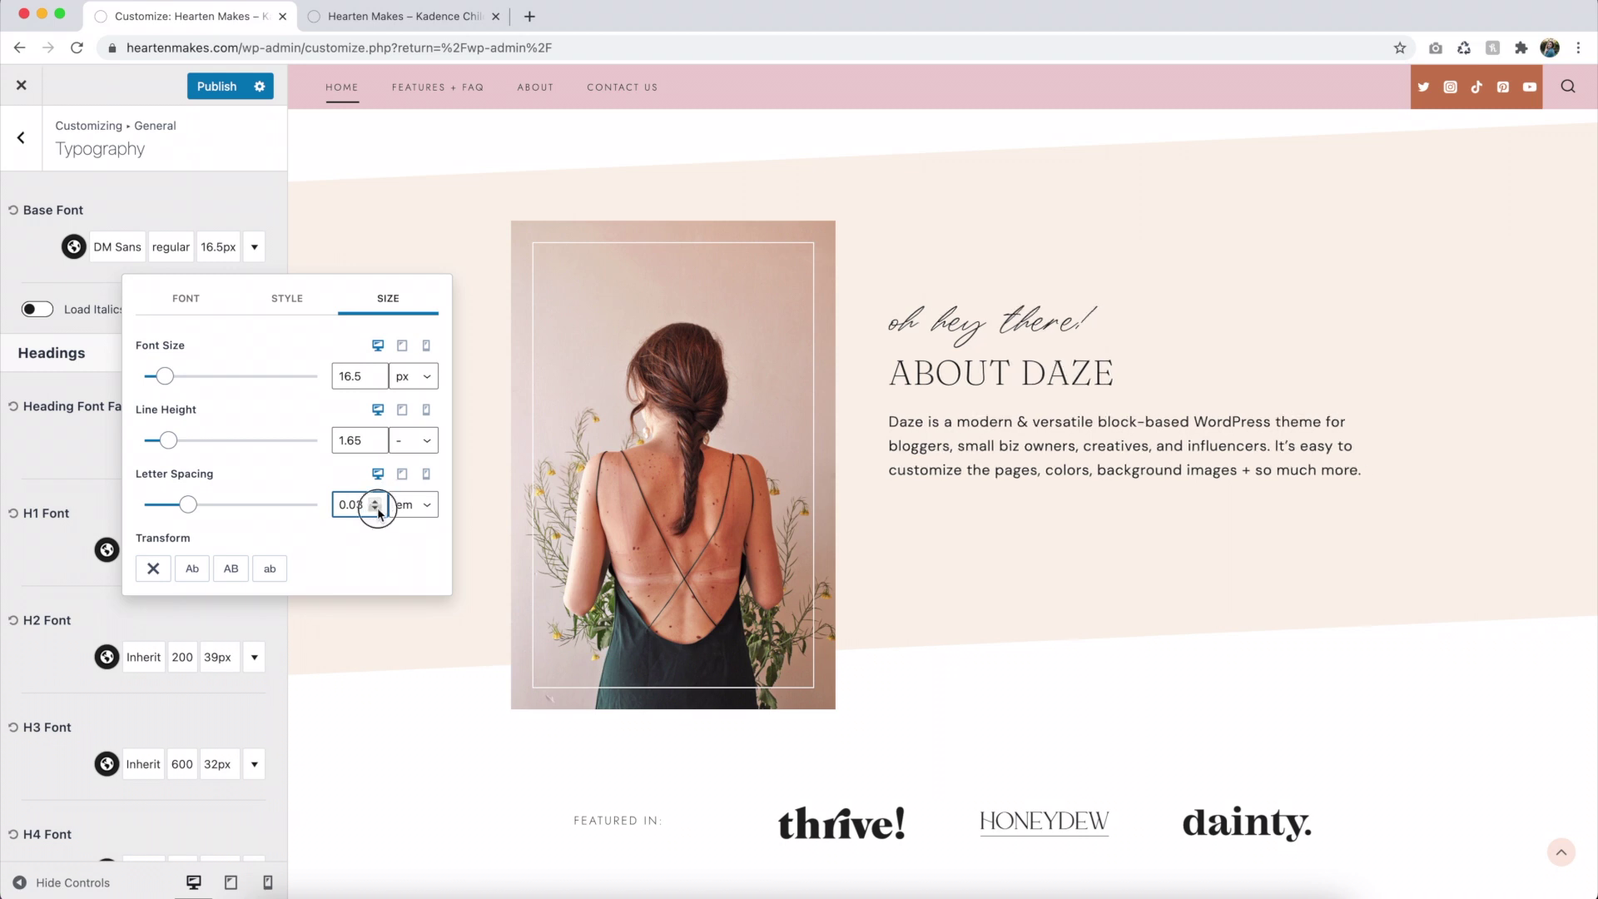
click(360, 377)
drag(359, 377, 351, 379)
key(BackSpace)
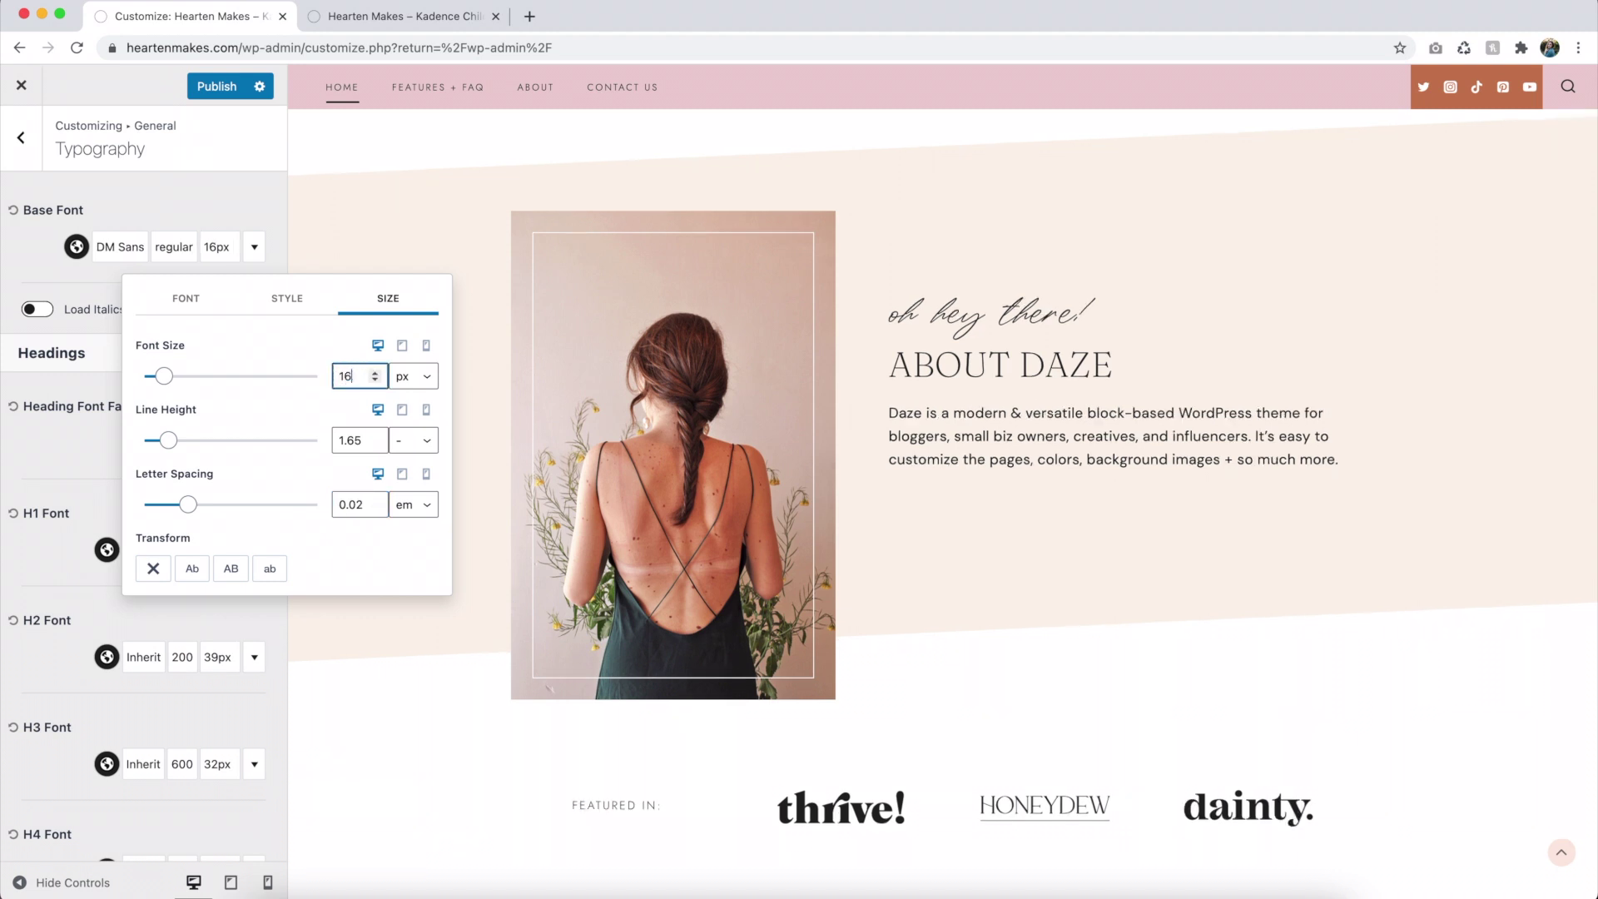
Raise the Base Font's line height to 1.75 and close its font settings.
click(330, 409)
click(376, 438)
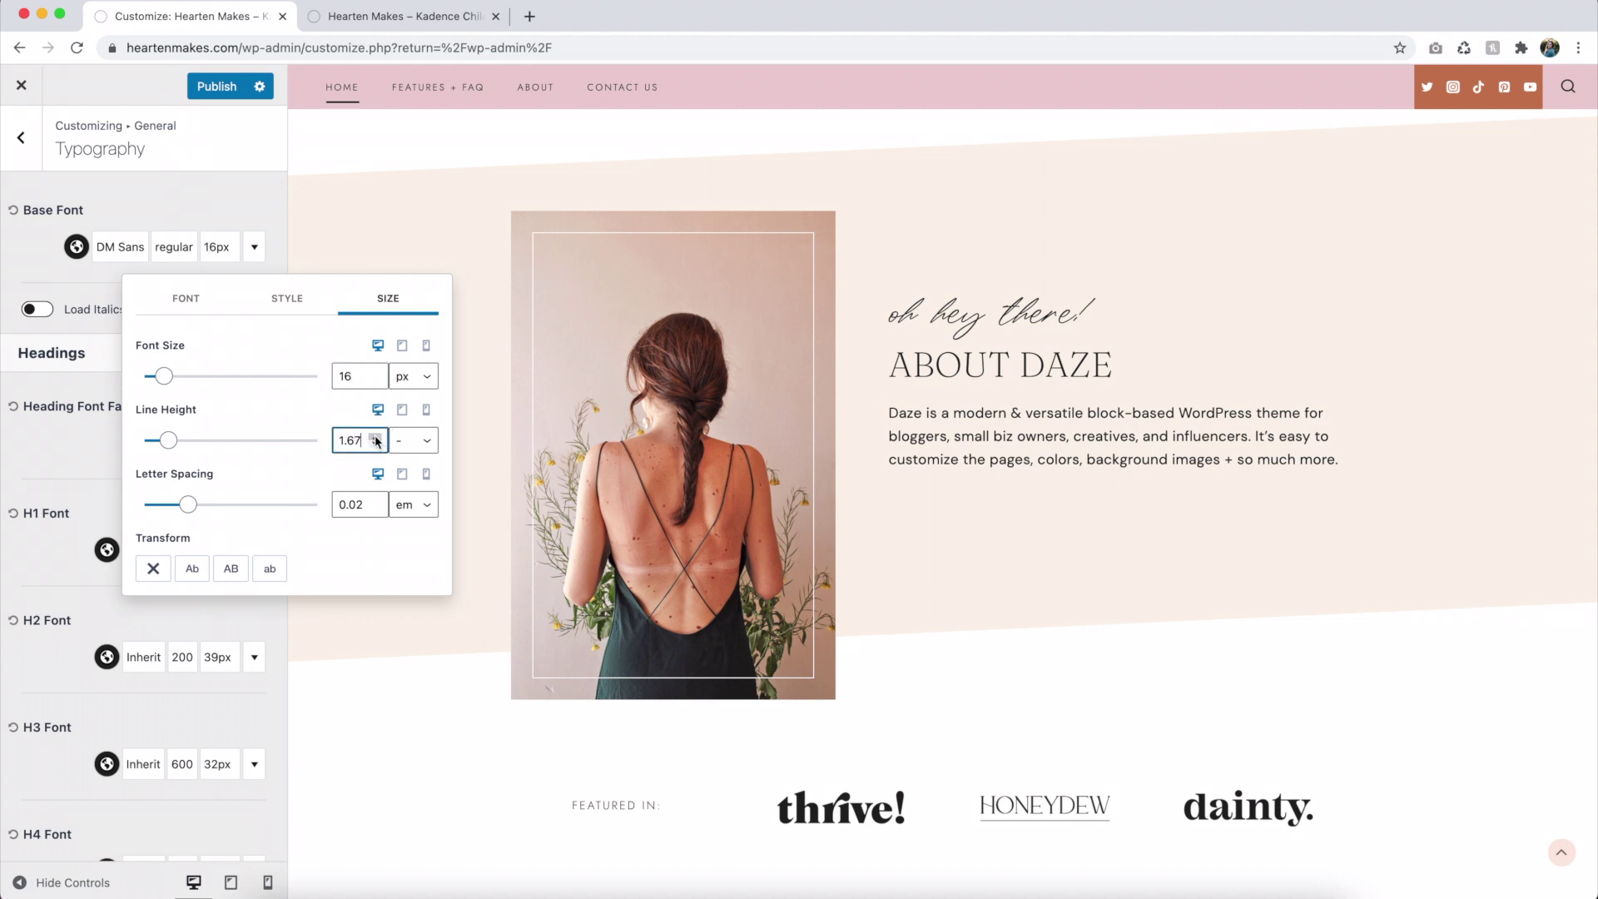
click(377, 437)
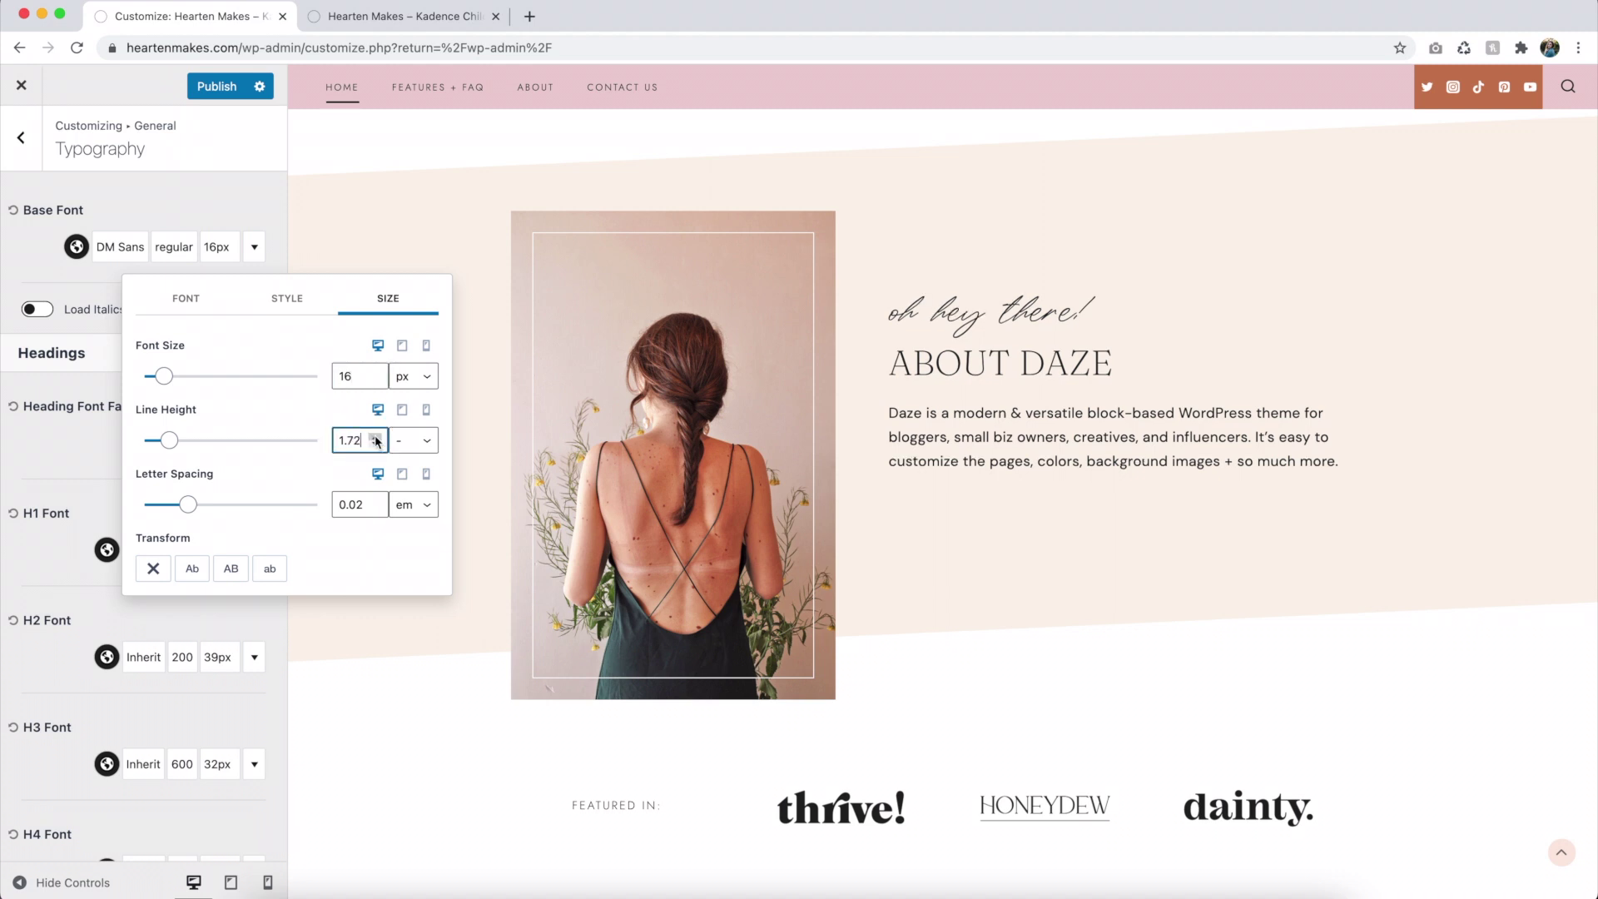
click(376, 437)
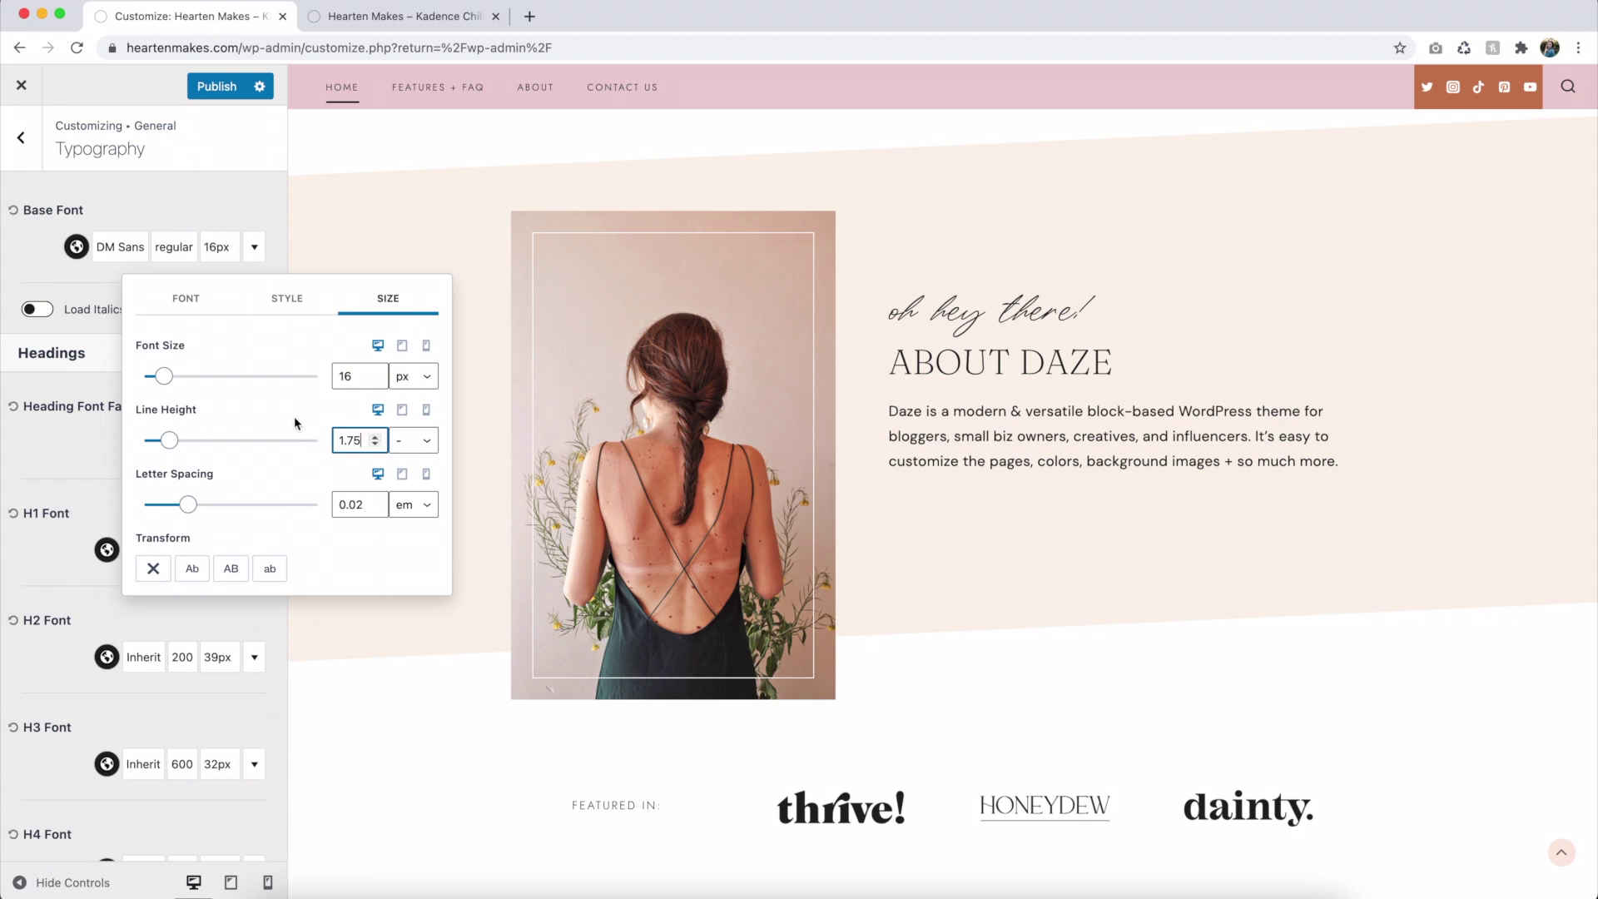
click(294, 419)
click(79, 473)
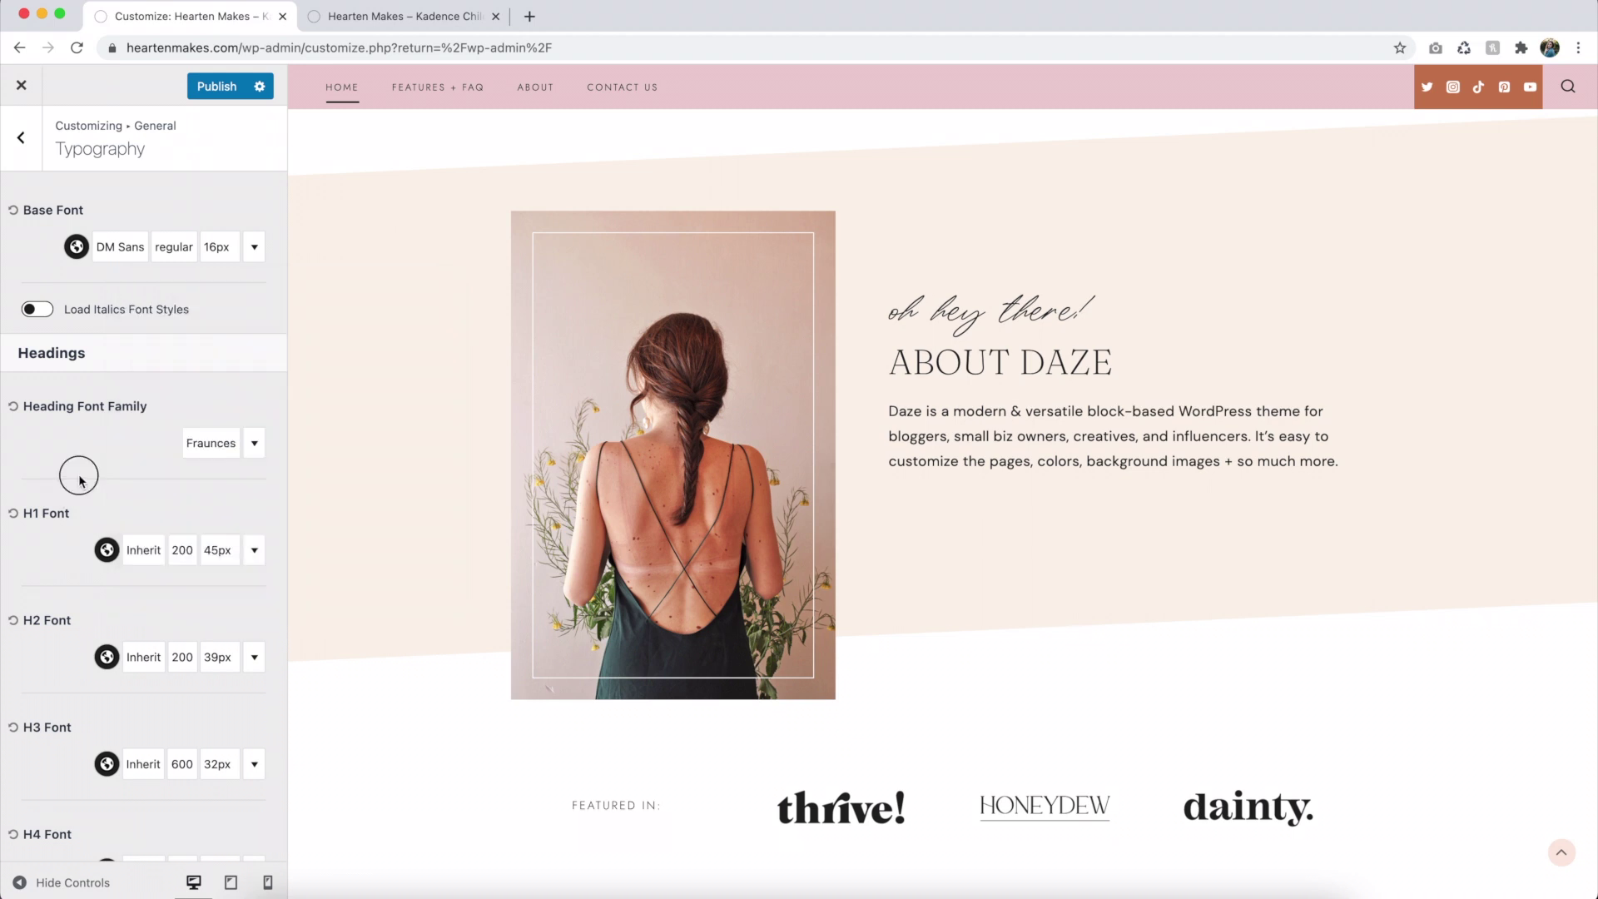
Enable loading of italics font styles and set the Heading Font Family to Baskervville.
click(42, 314)
click(208, 445)
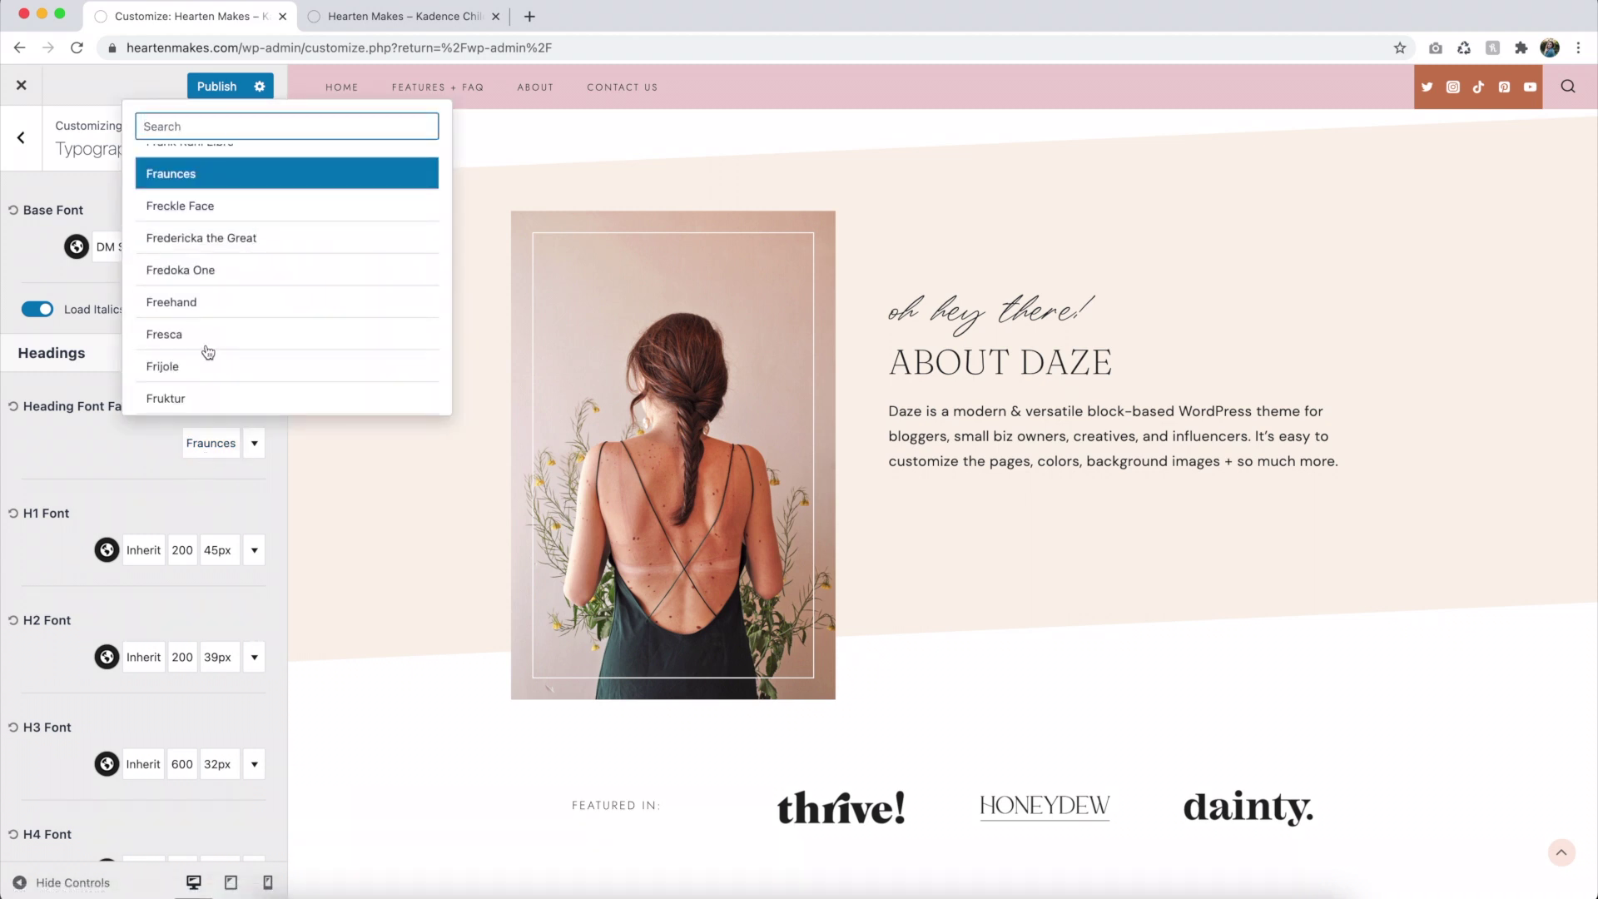
text(baskervv)
click(178, 161)
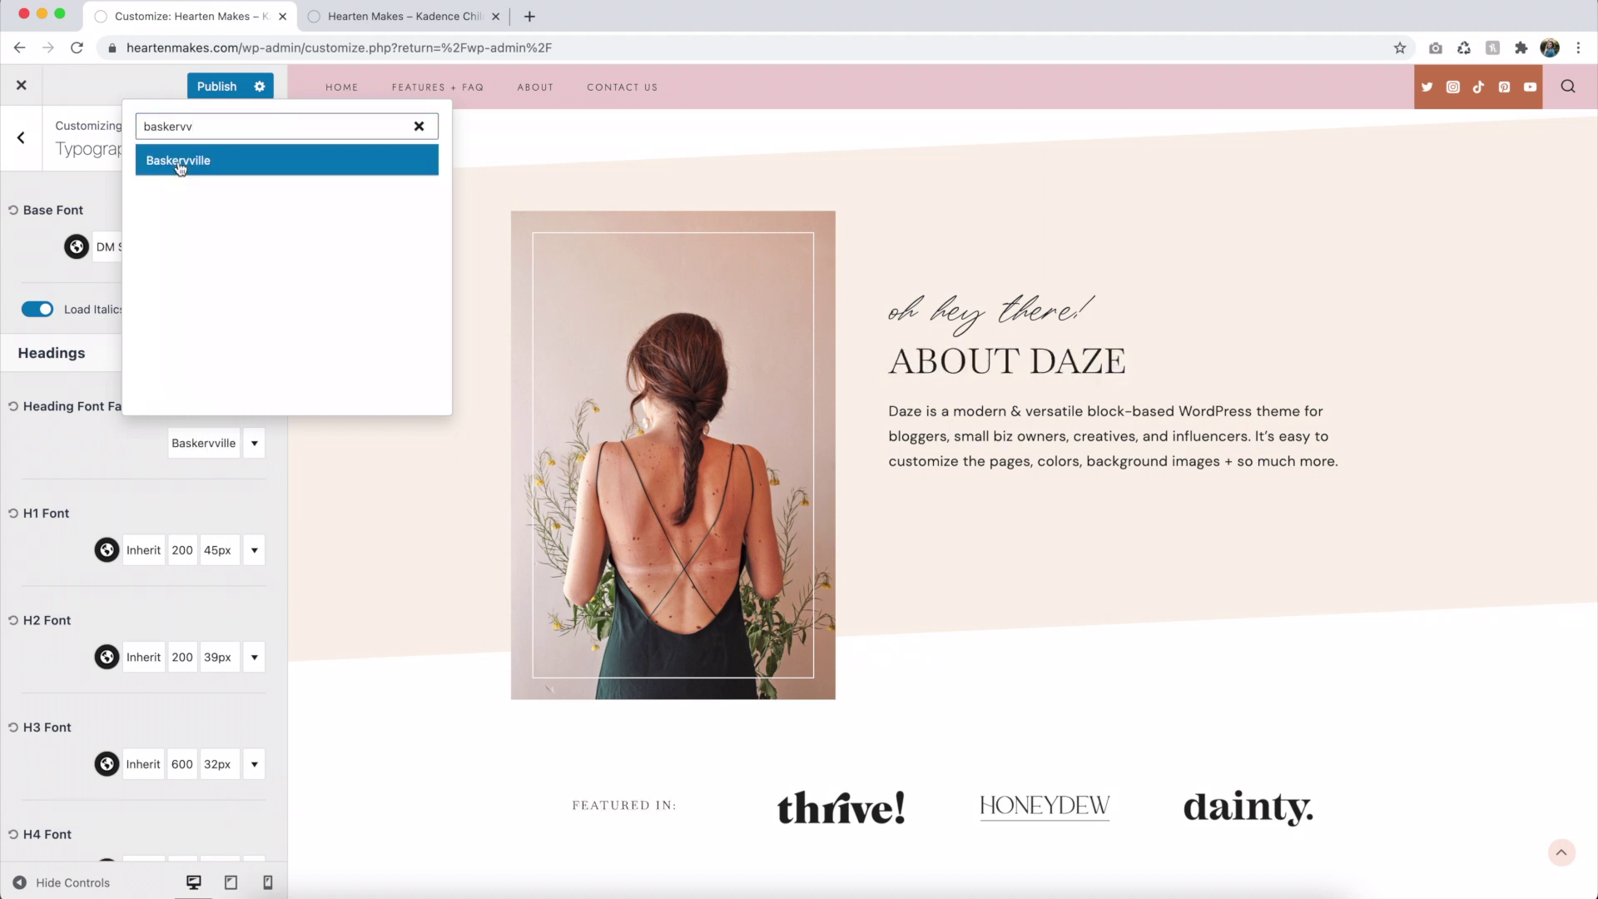
click(120, 443)
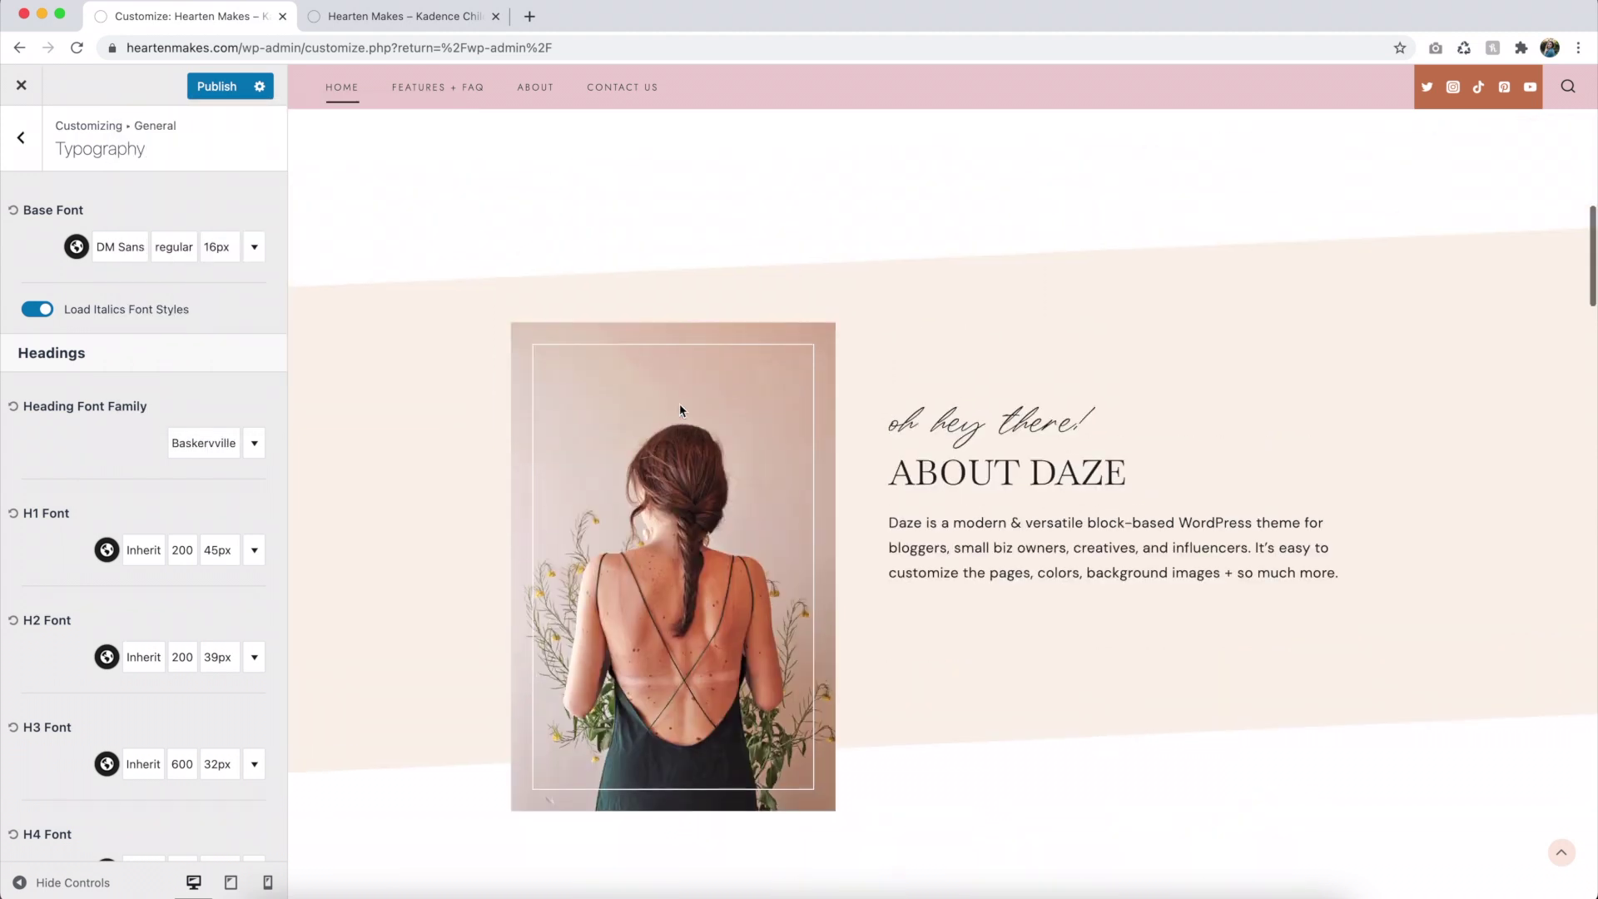
Examine the heading font on the "We offer online courses" heading in the preview and review the individual H1 to H6 font settings.
scroll(679, 405, down, 10)
drag(537, 604, 670, 691)
click(670, 691)
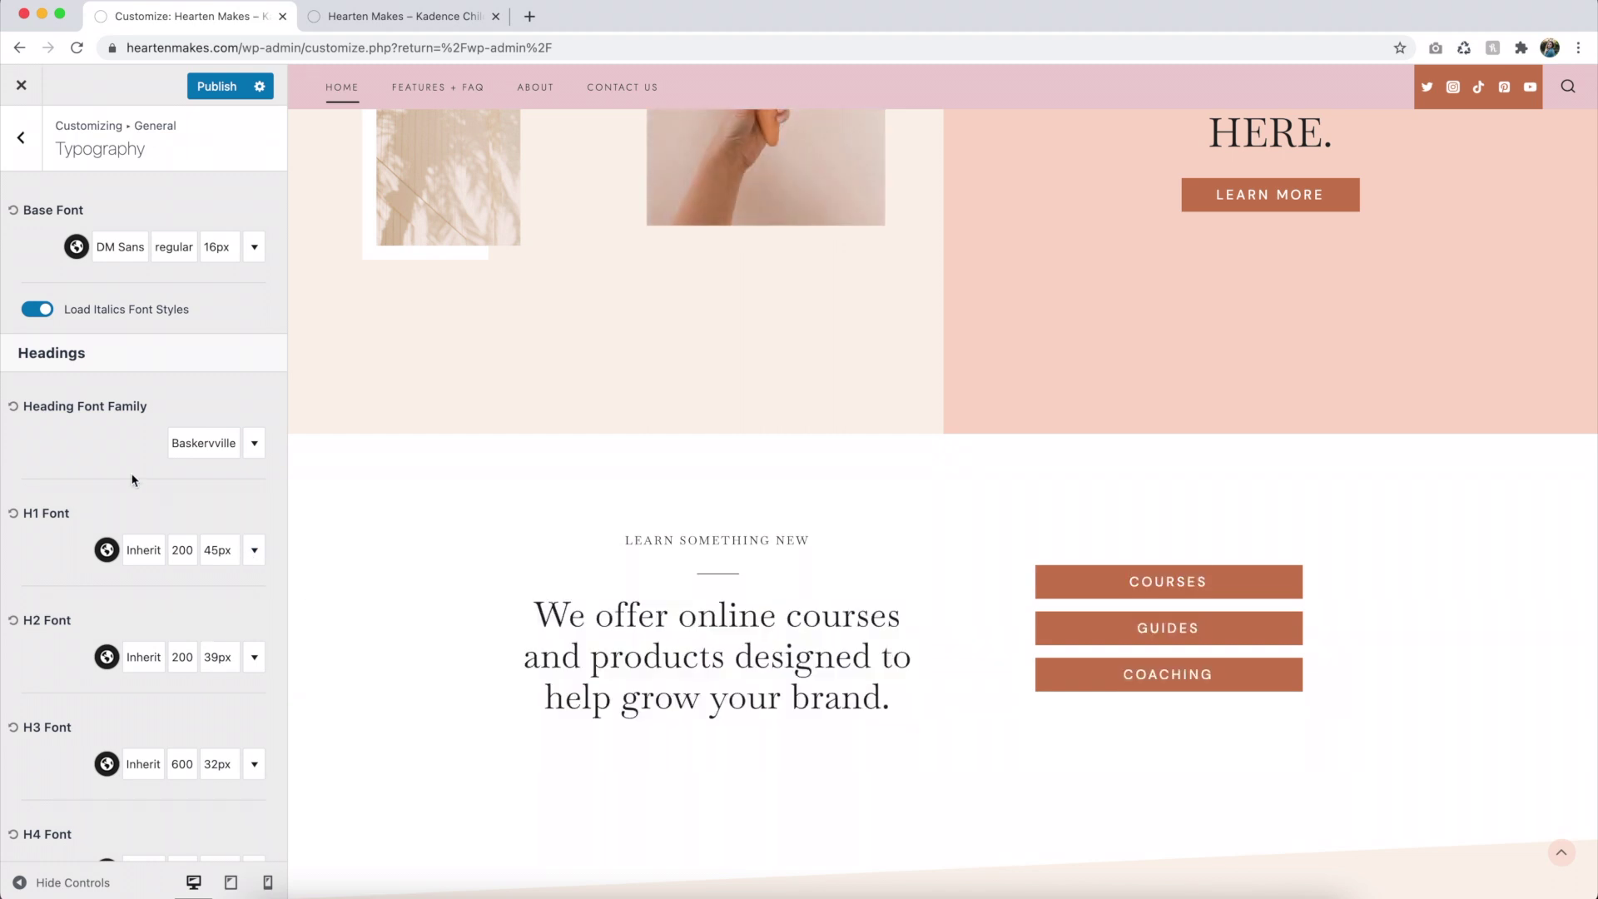
scroll(132, 475, down, 3)
scroll(132, 476, down, 1)
drag(23, 362, 124, 645)
click(50, 622)
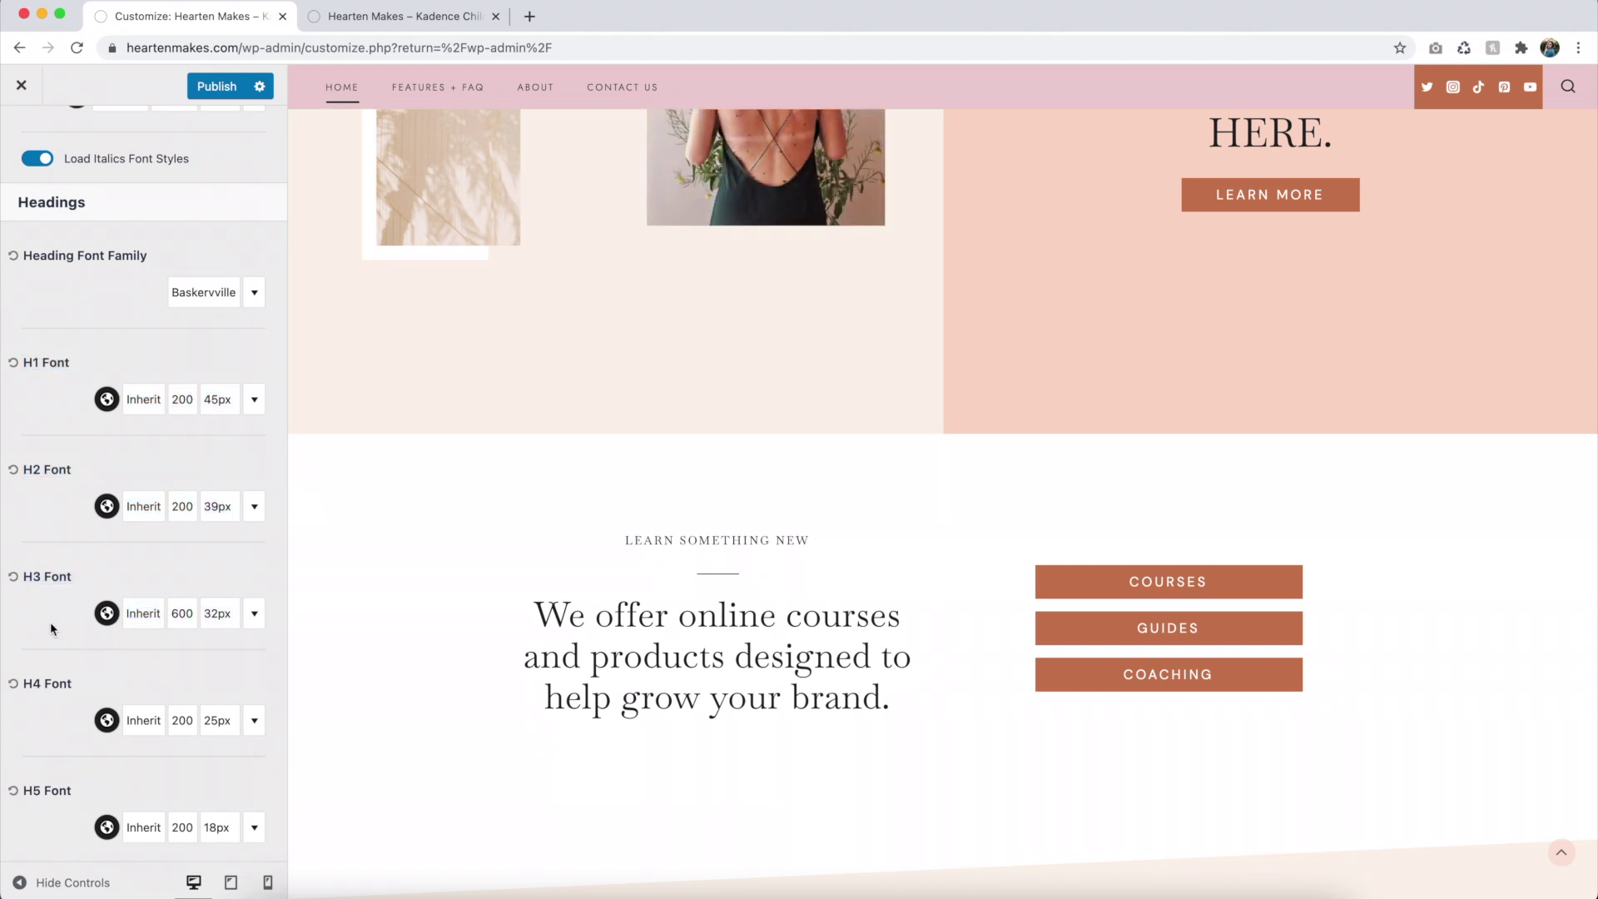
scroll(50, 622, down, 5)
scroll(102, 366, up, 2)
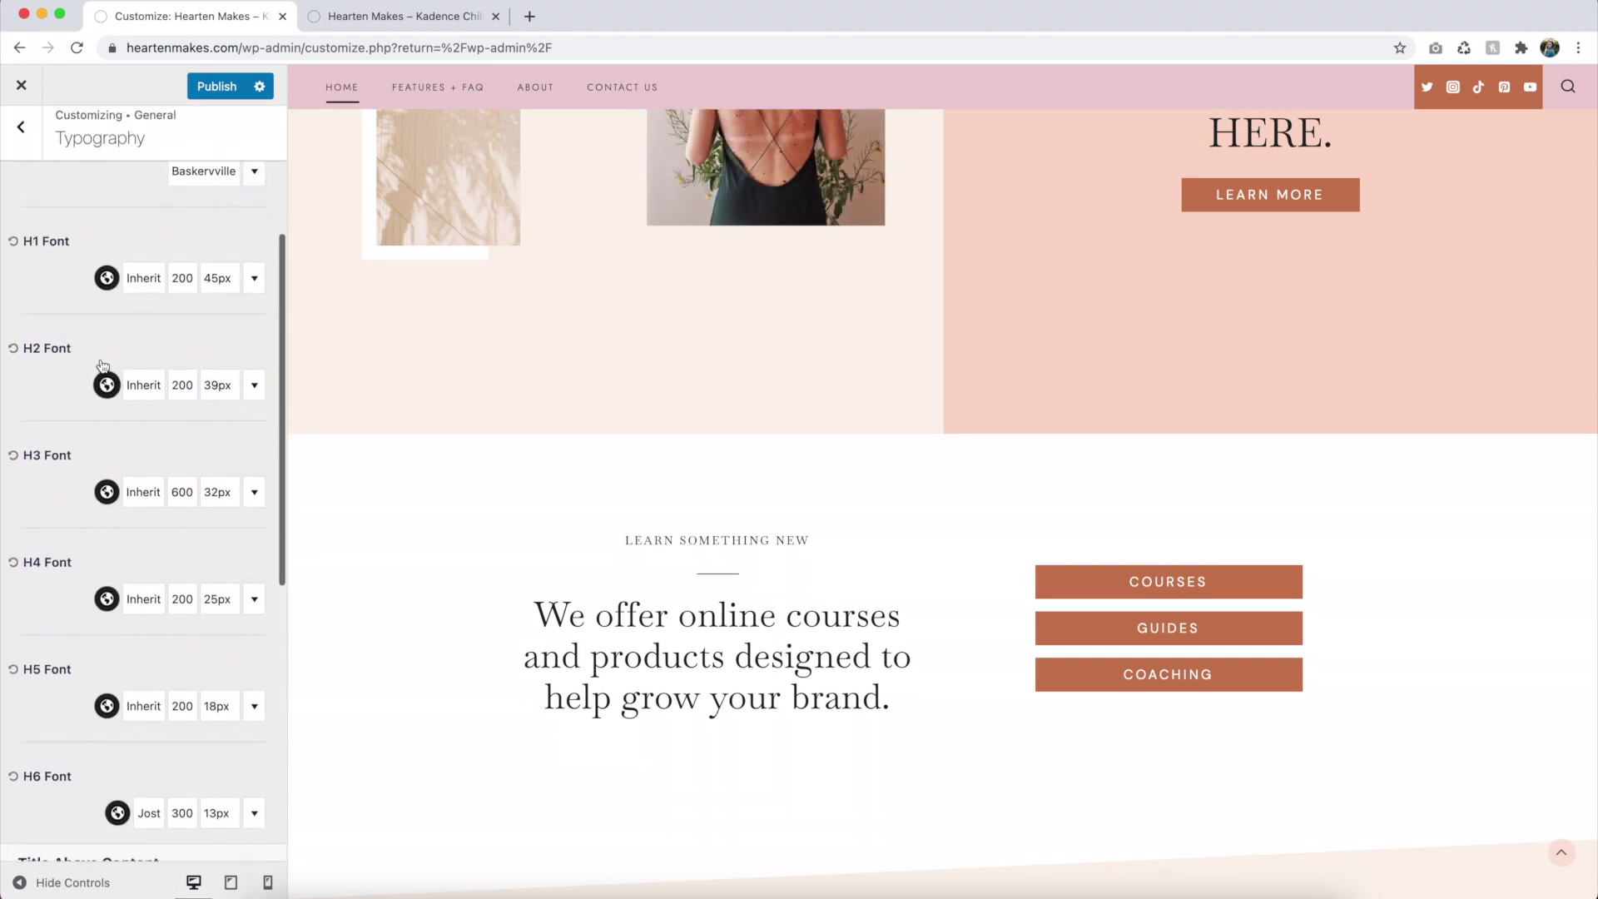
Try "Arial Black", Gadget, sans-serif as the H1 Font and check it on the brand bio heading in the preview.
click(139, 278)
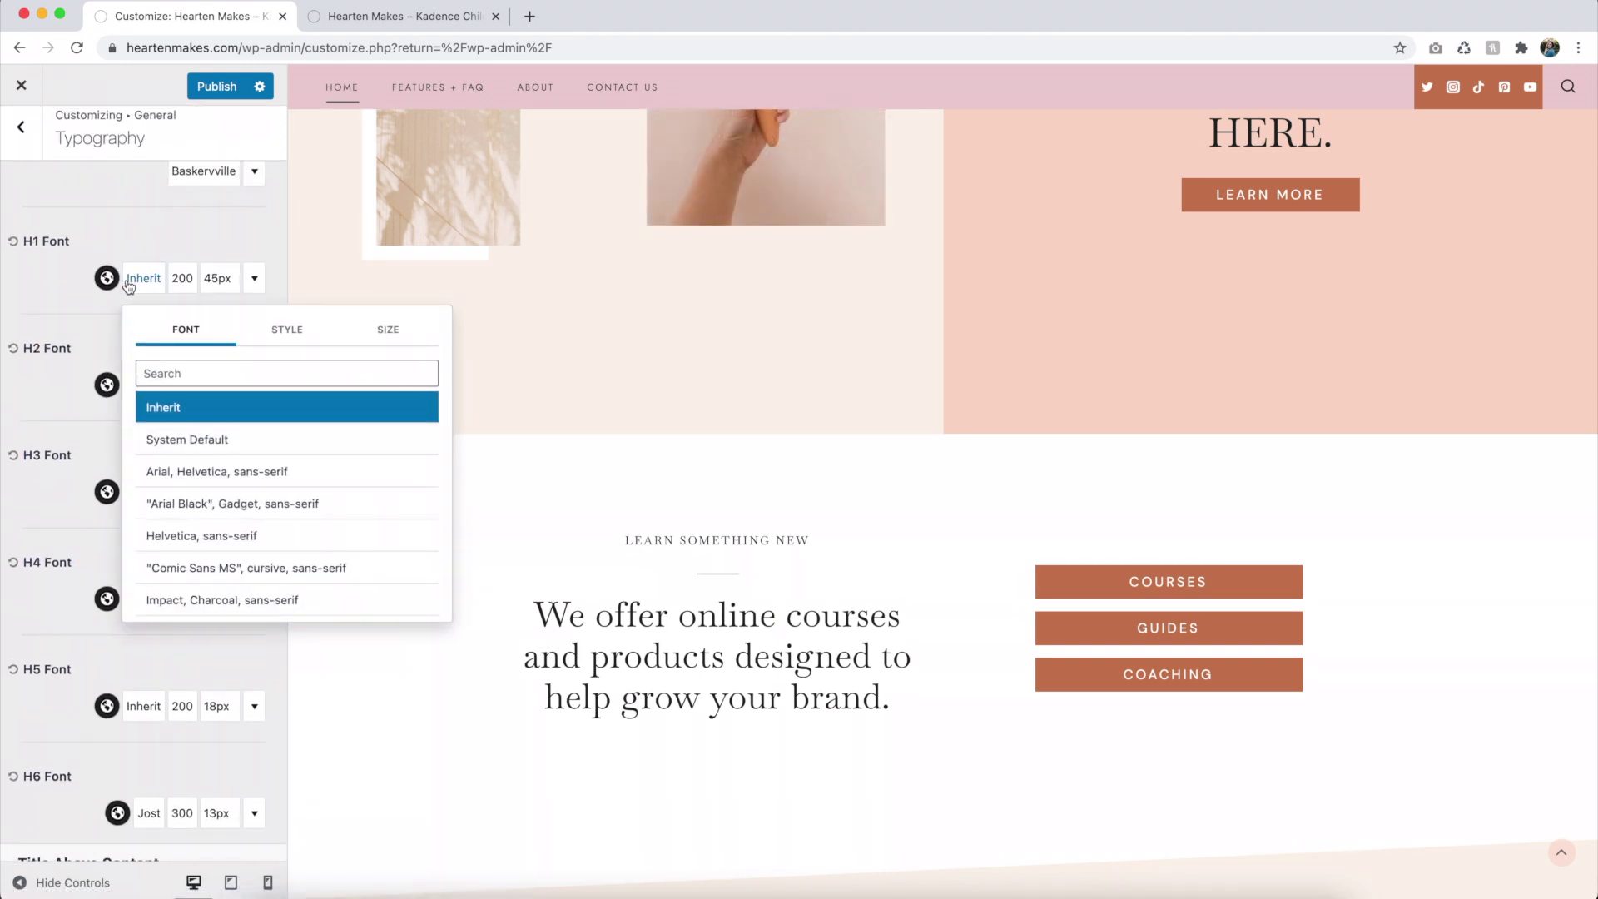
click(42, 292)
scroll(43, 291, up, 3)
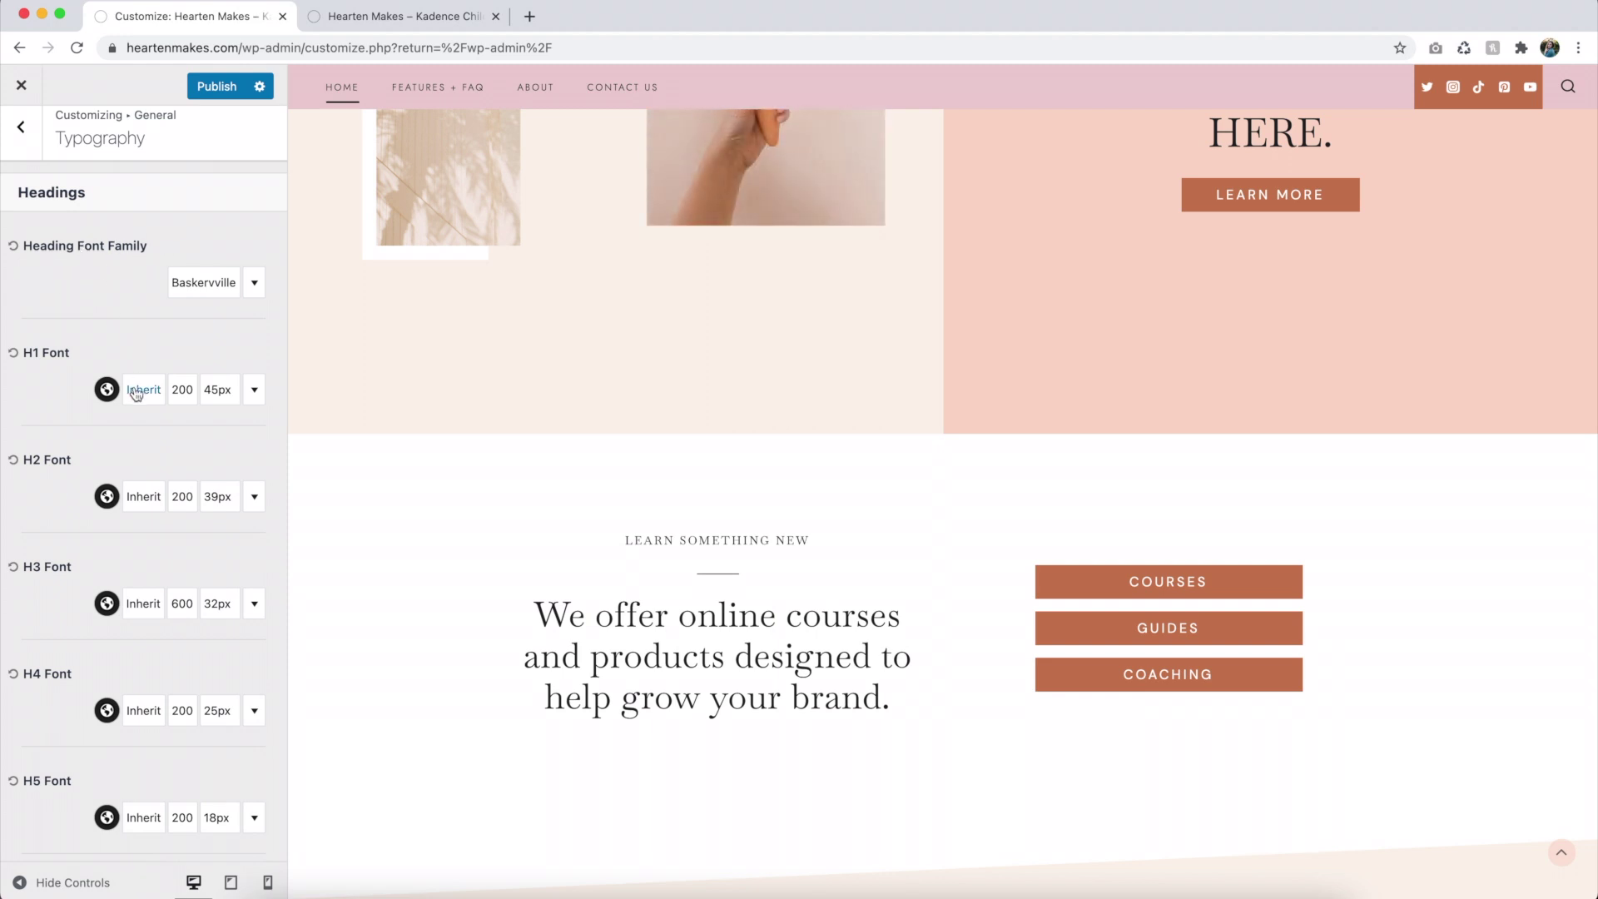
click(136, 392)
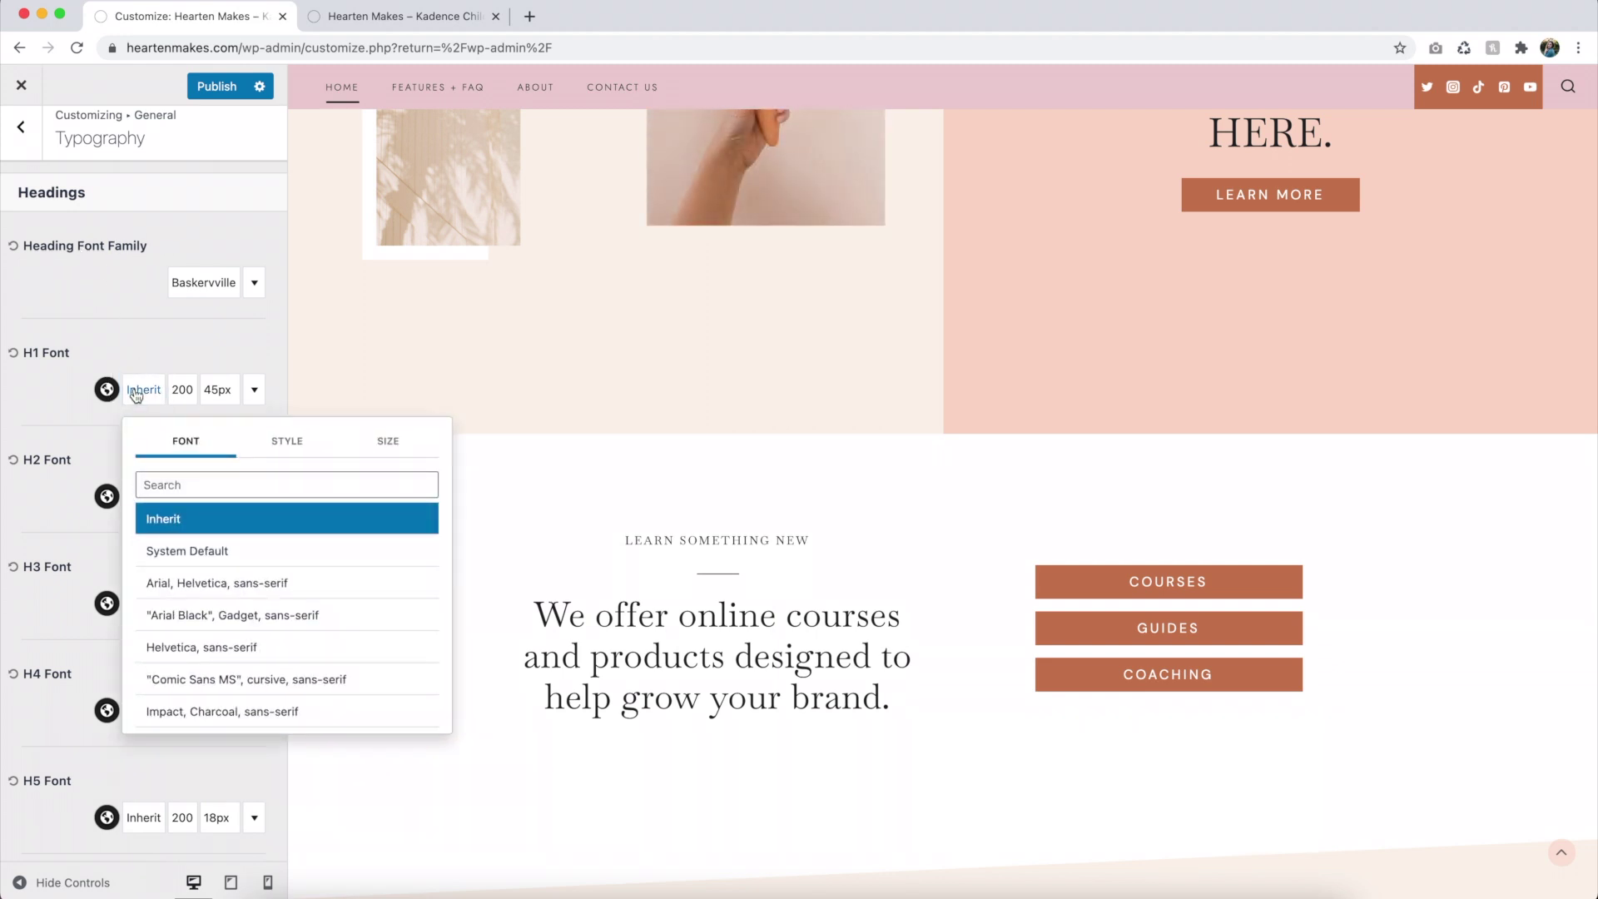
scroll(525, 337, up, 5)
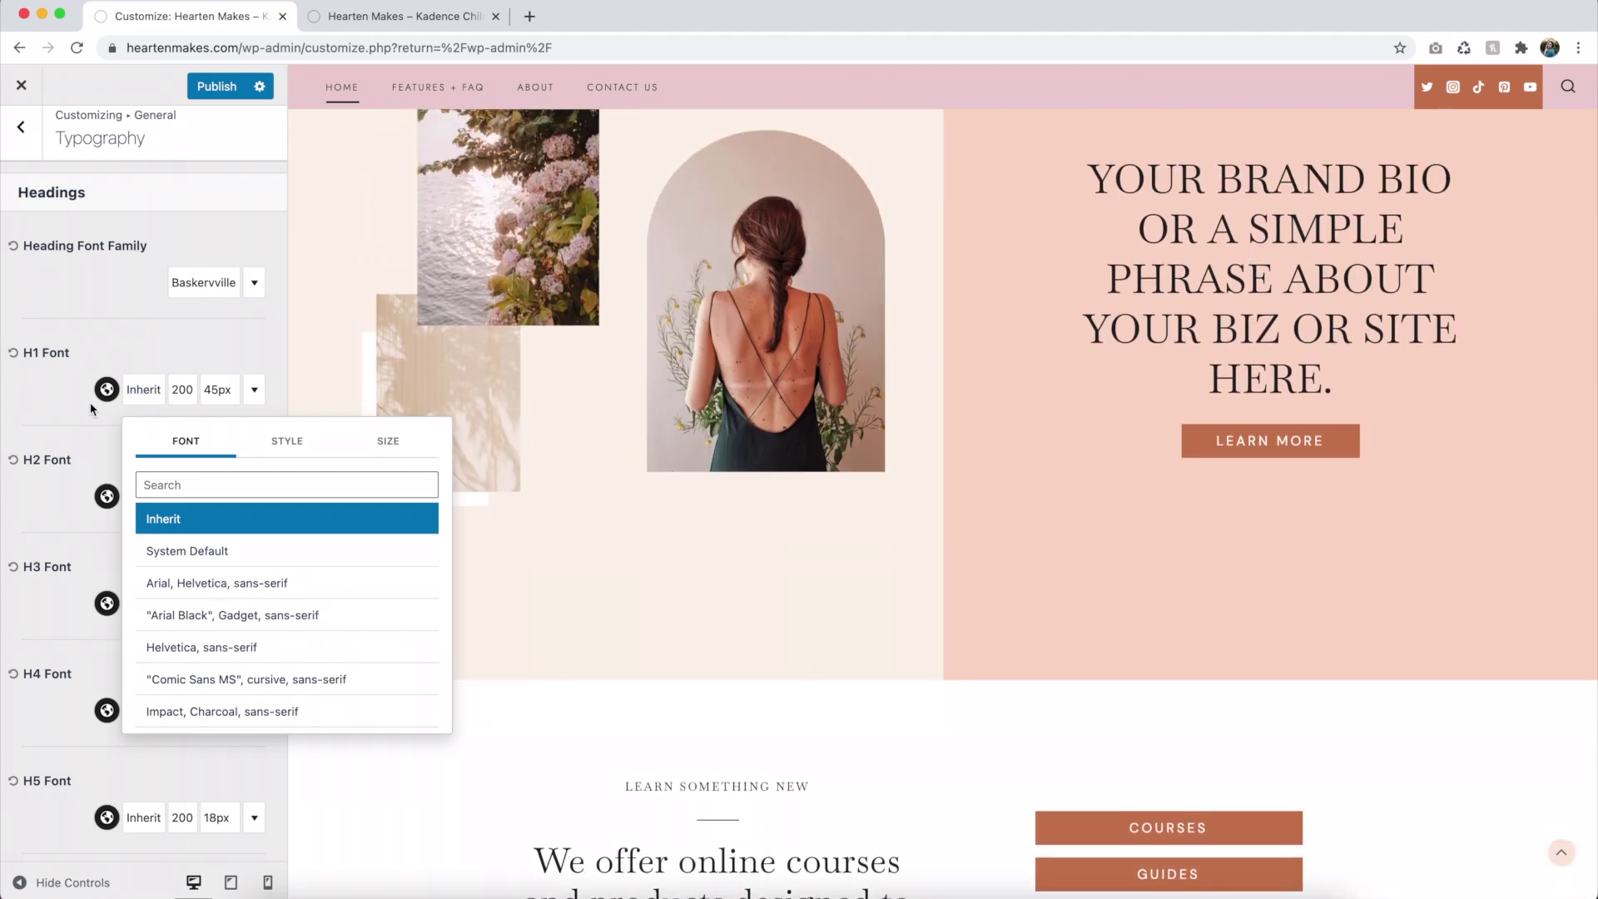
scroll(81, 633, down, 2)
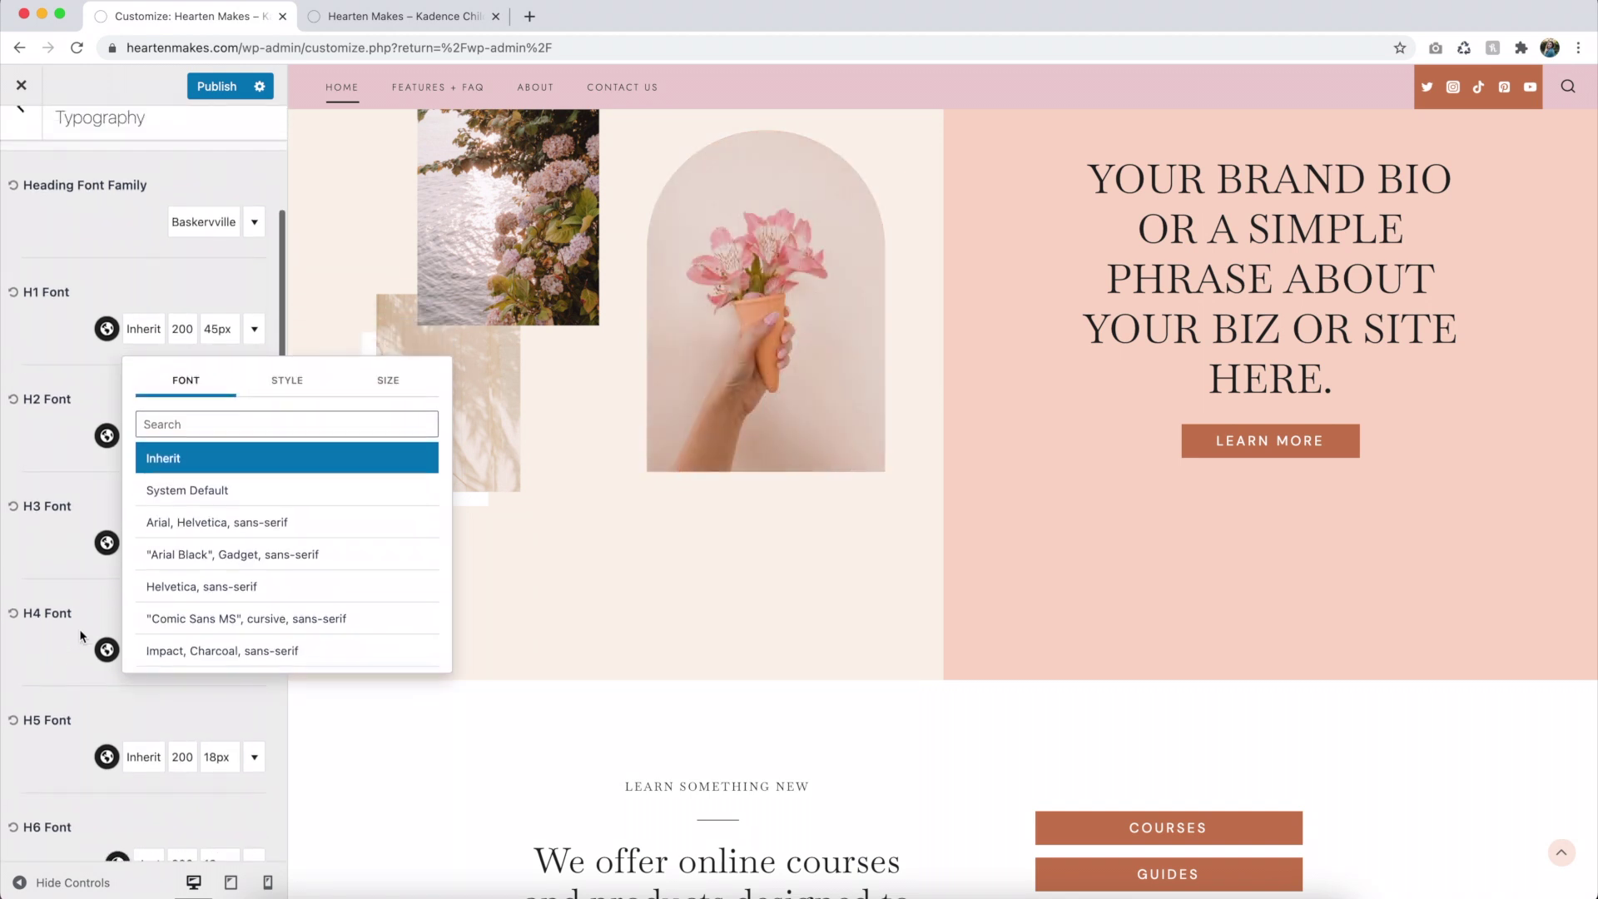
click(214, 557)
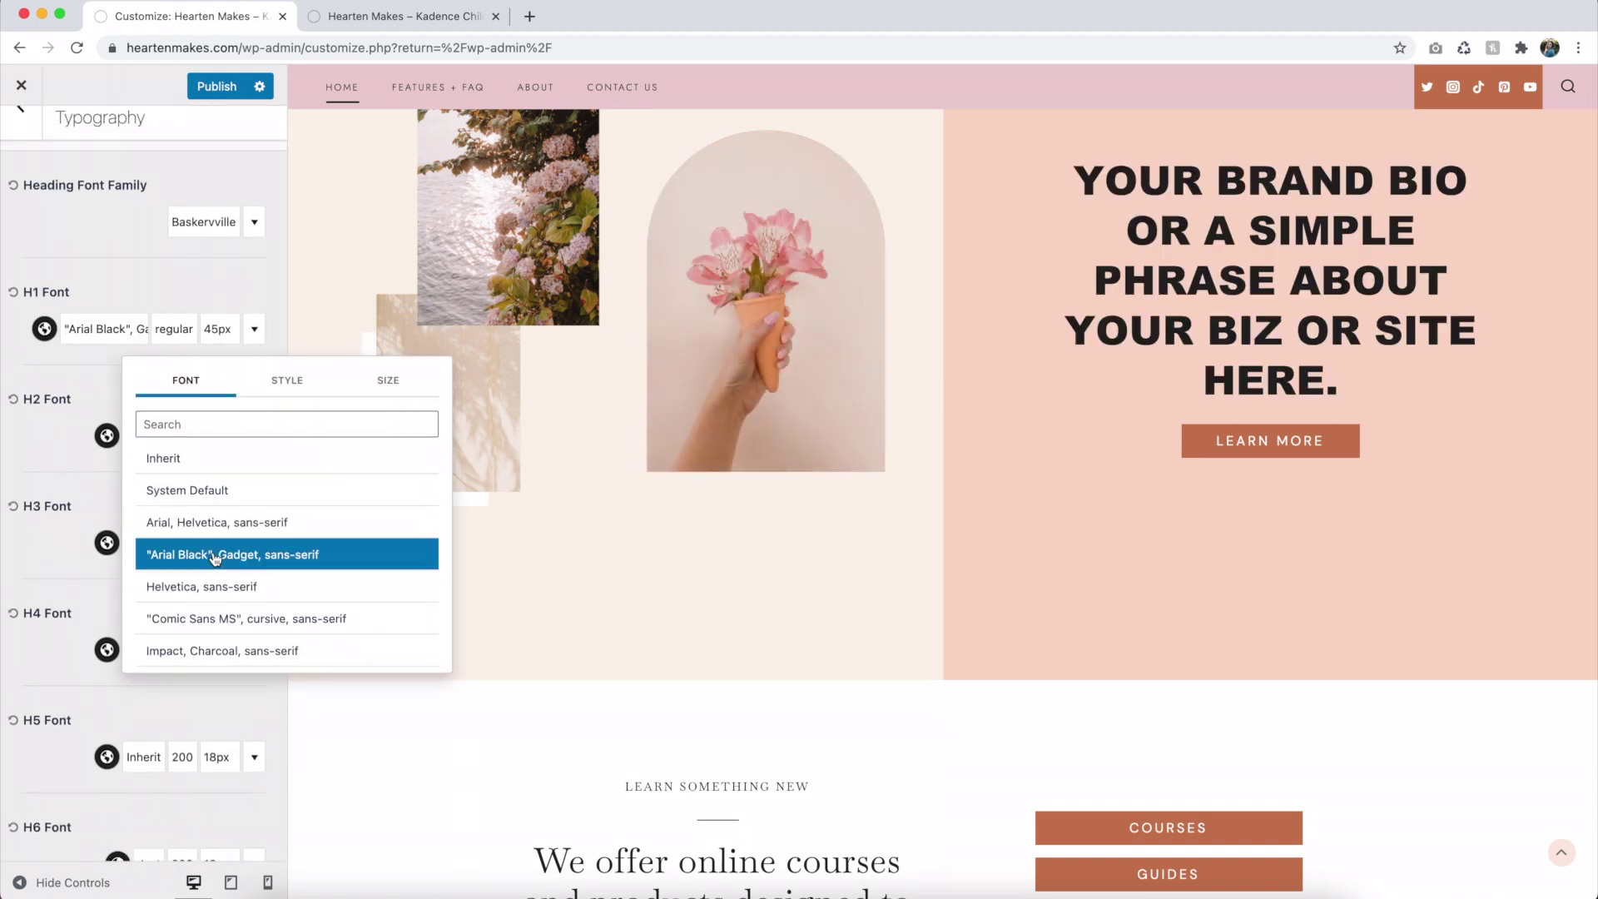
scroll(860, 548, down, 1)
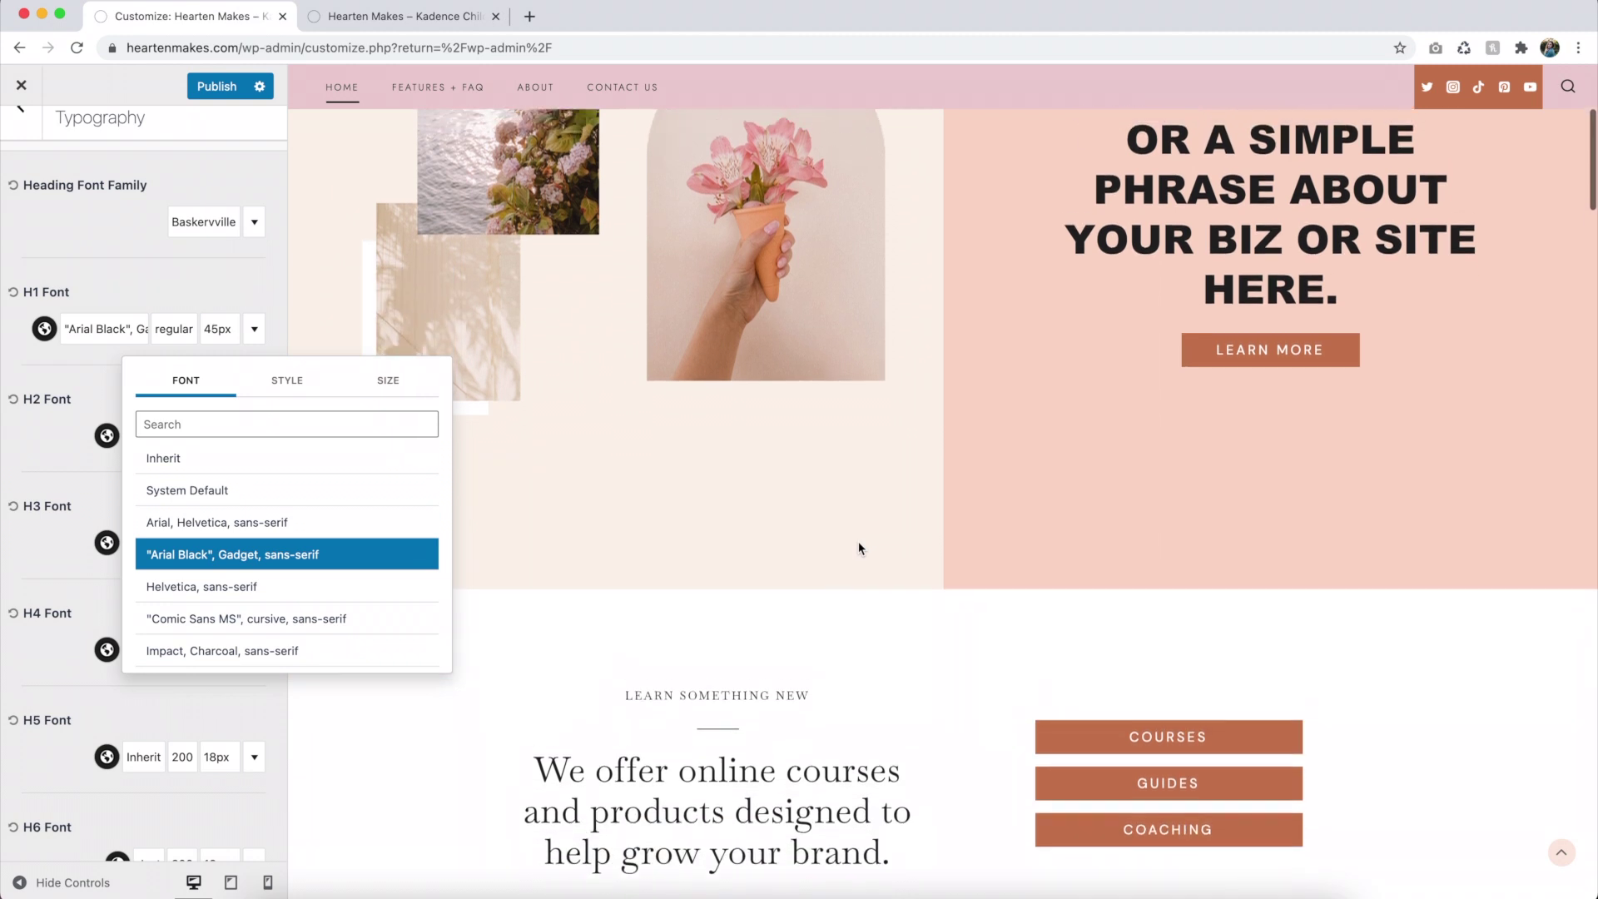
scroll(858, 546, up, 2)
drag(1097, 233, 1435, 475)
Try the Regular Italic style for the H1 Font and return it to Regular.
click(83, 332)
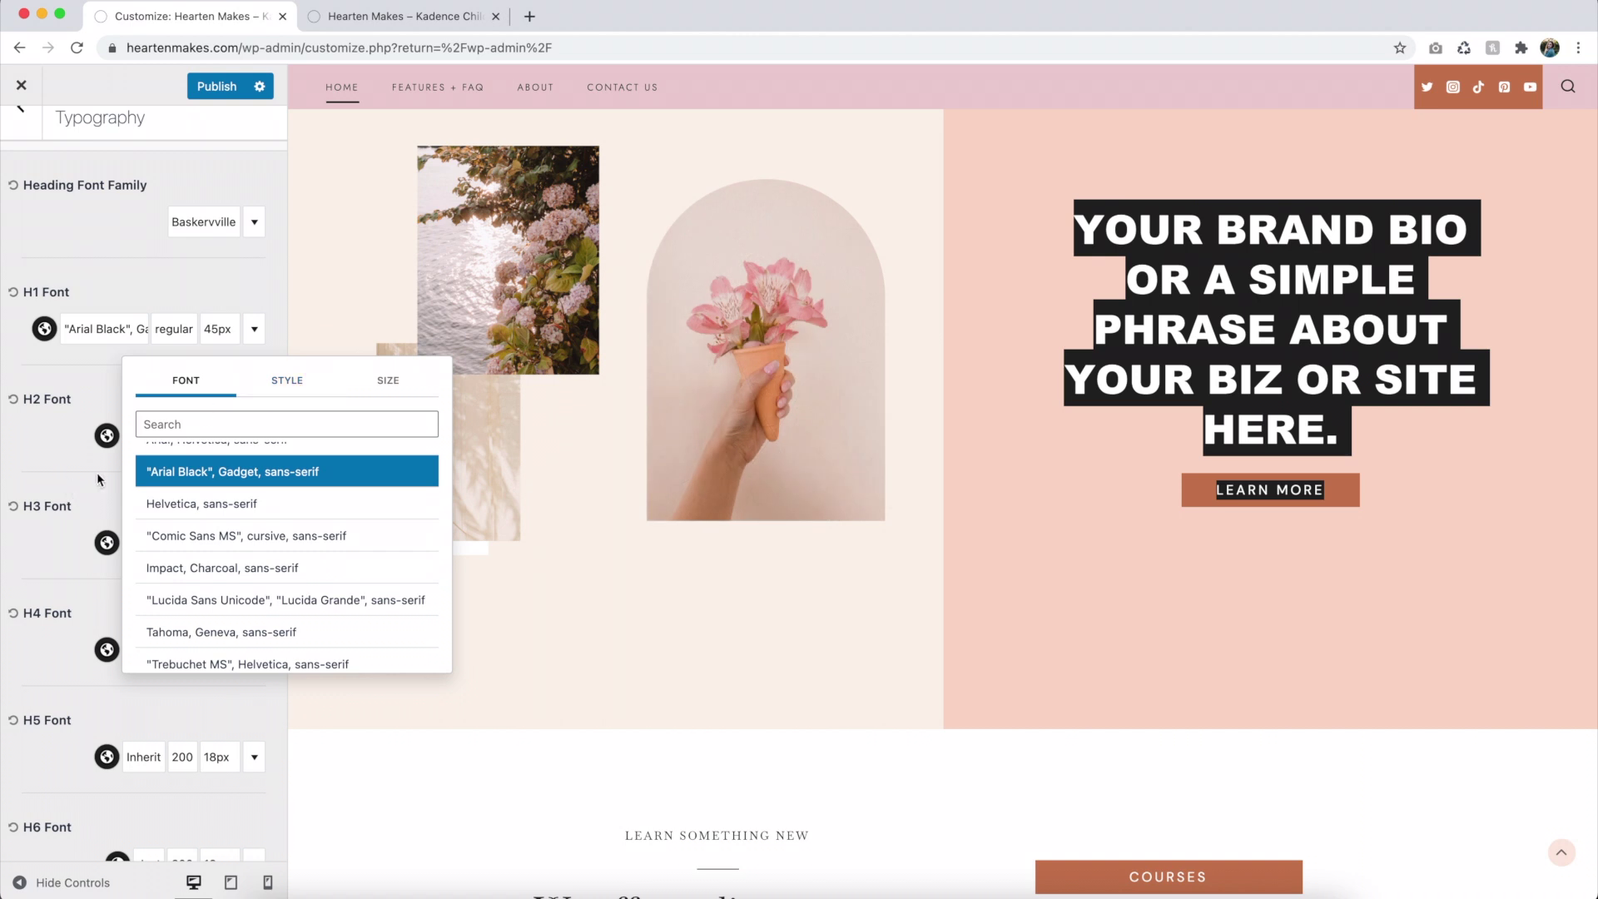
click(280, 388)
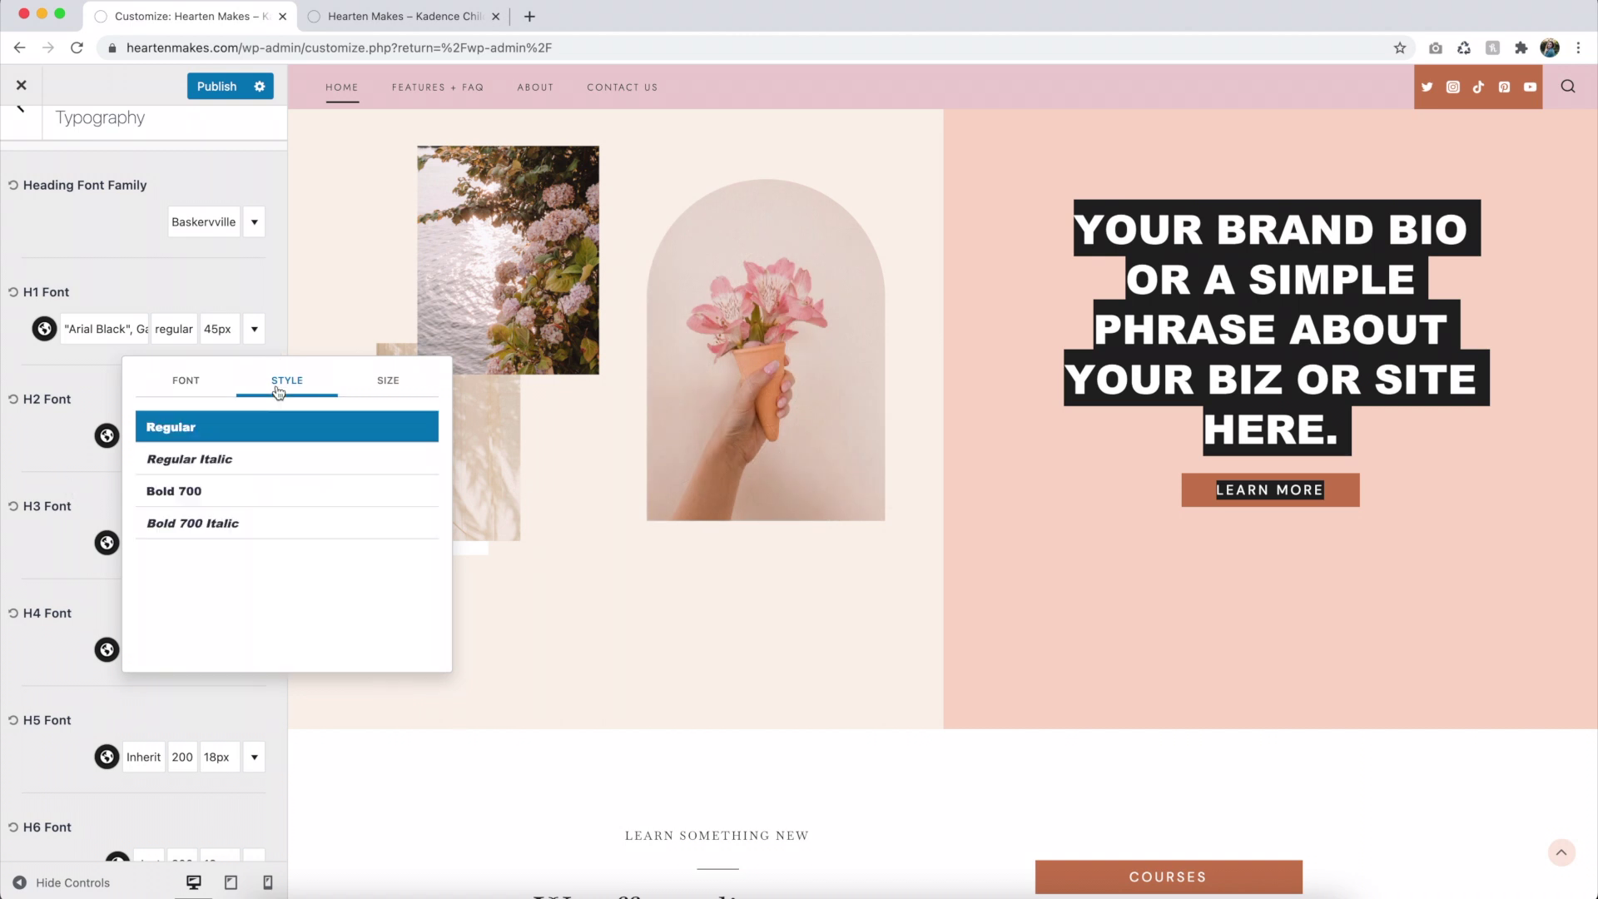
click(202, 472)
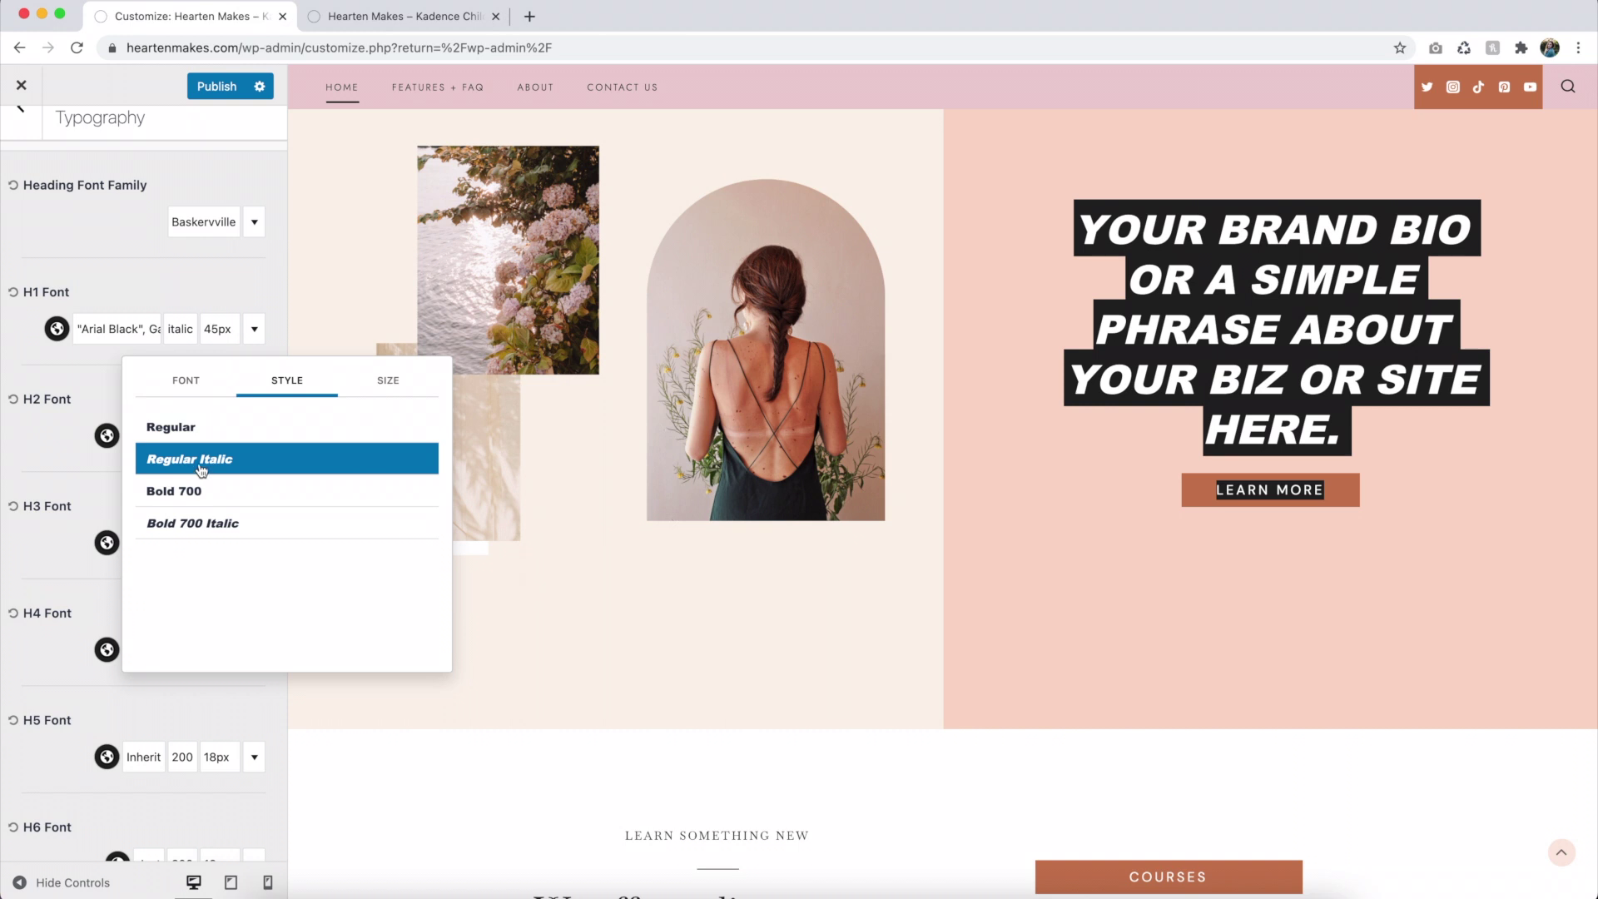
click(183, 425)
Preview the H1 size settings for tablet and mobile, and set the mobile font size to 33 px.
click(393, 380)
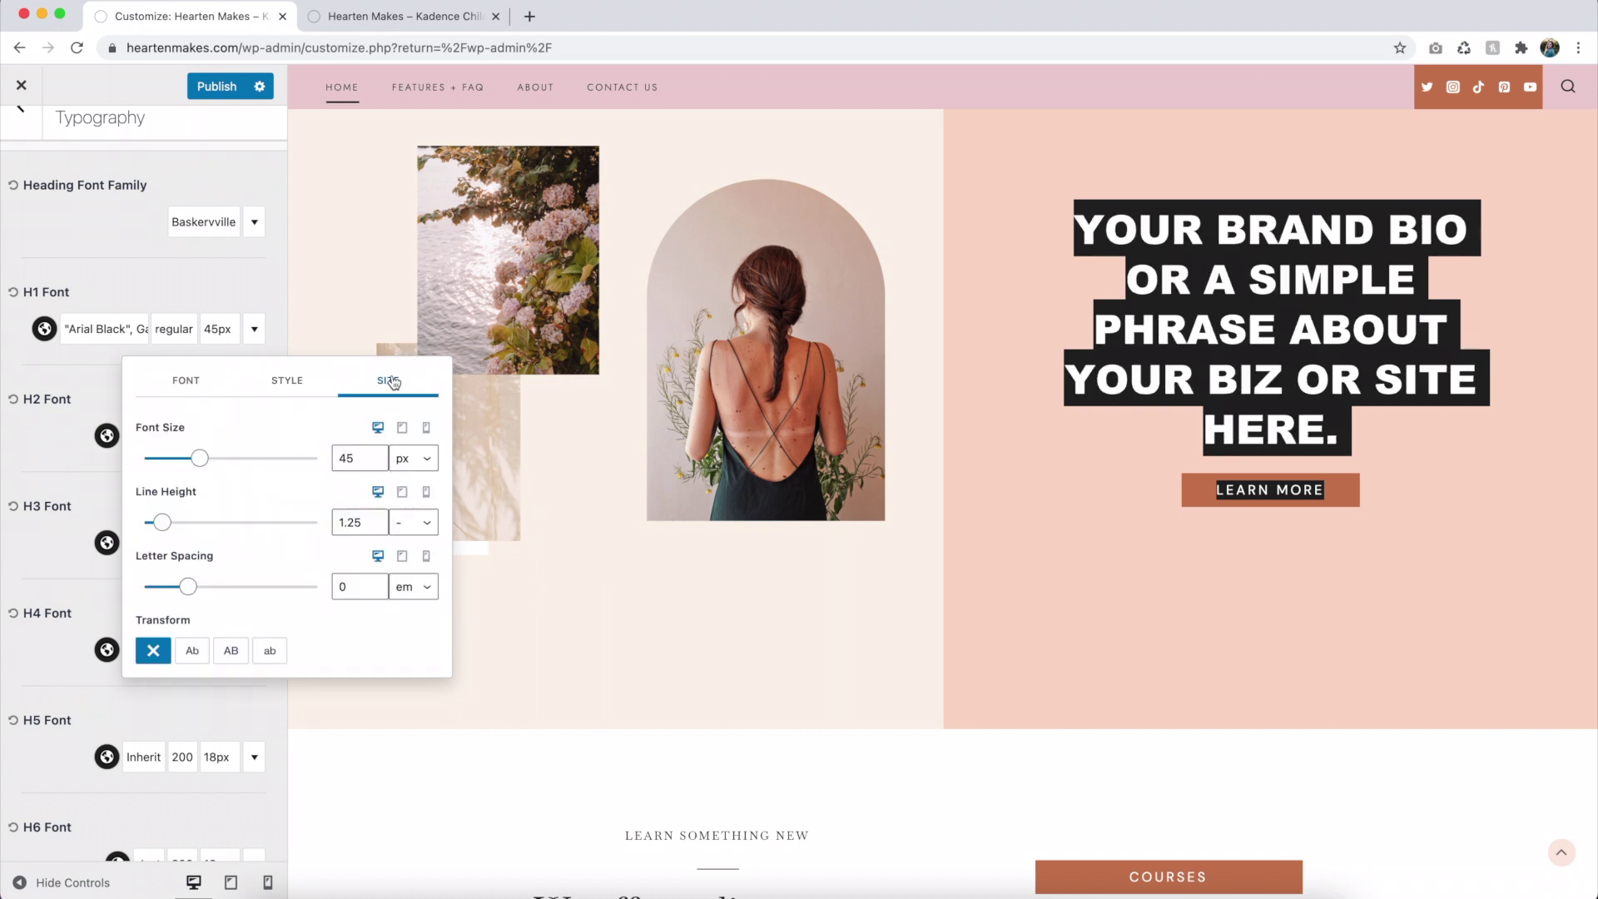
click(403, 429)
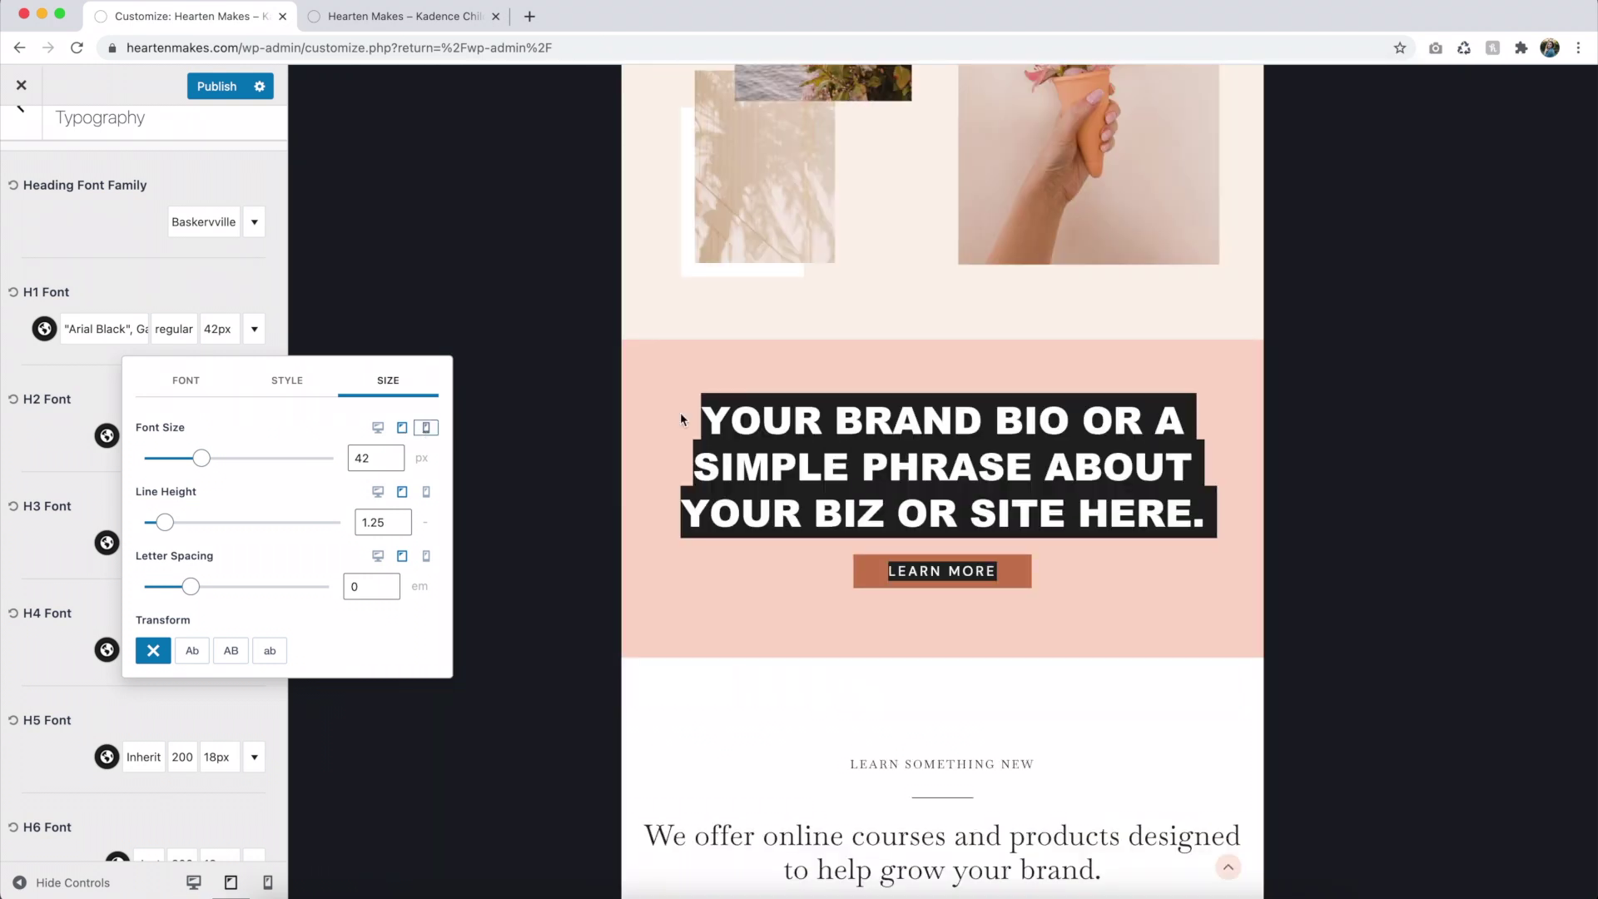
click(426, 428)
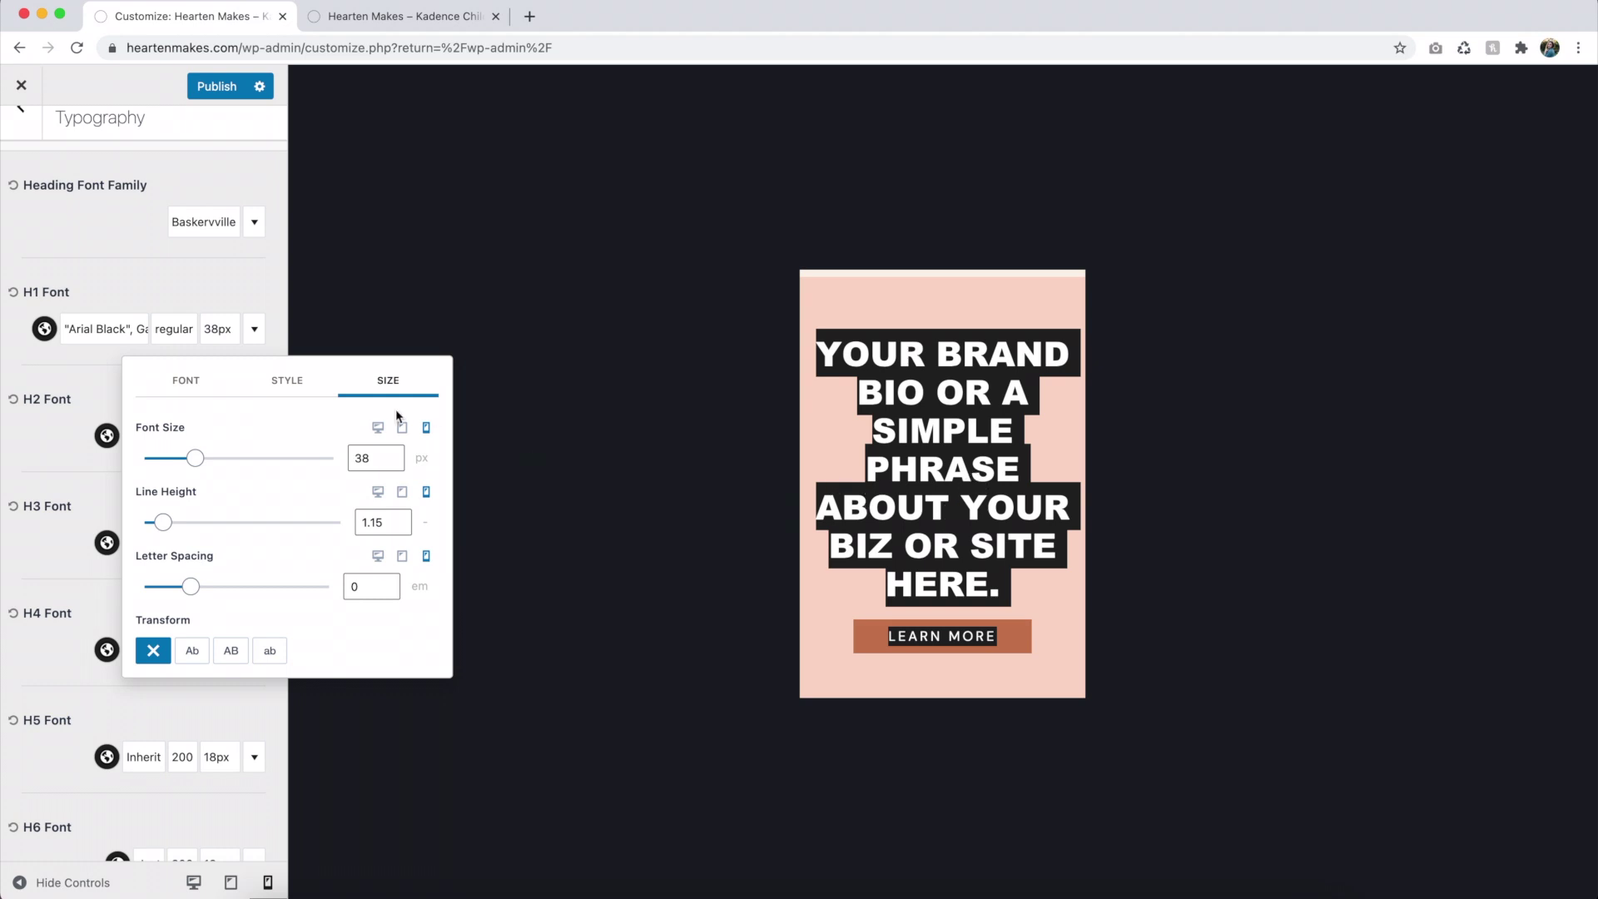
click(391, 463)
click(391, 463)
click(391, 463)
click(391, 463)
click(391, 463)
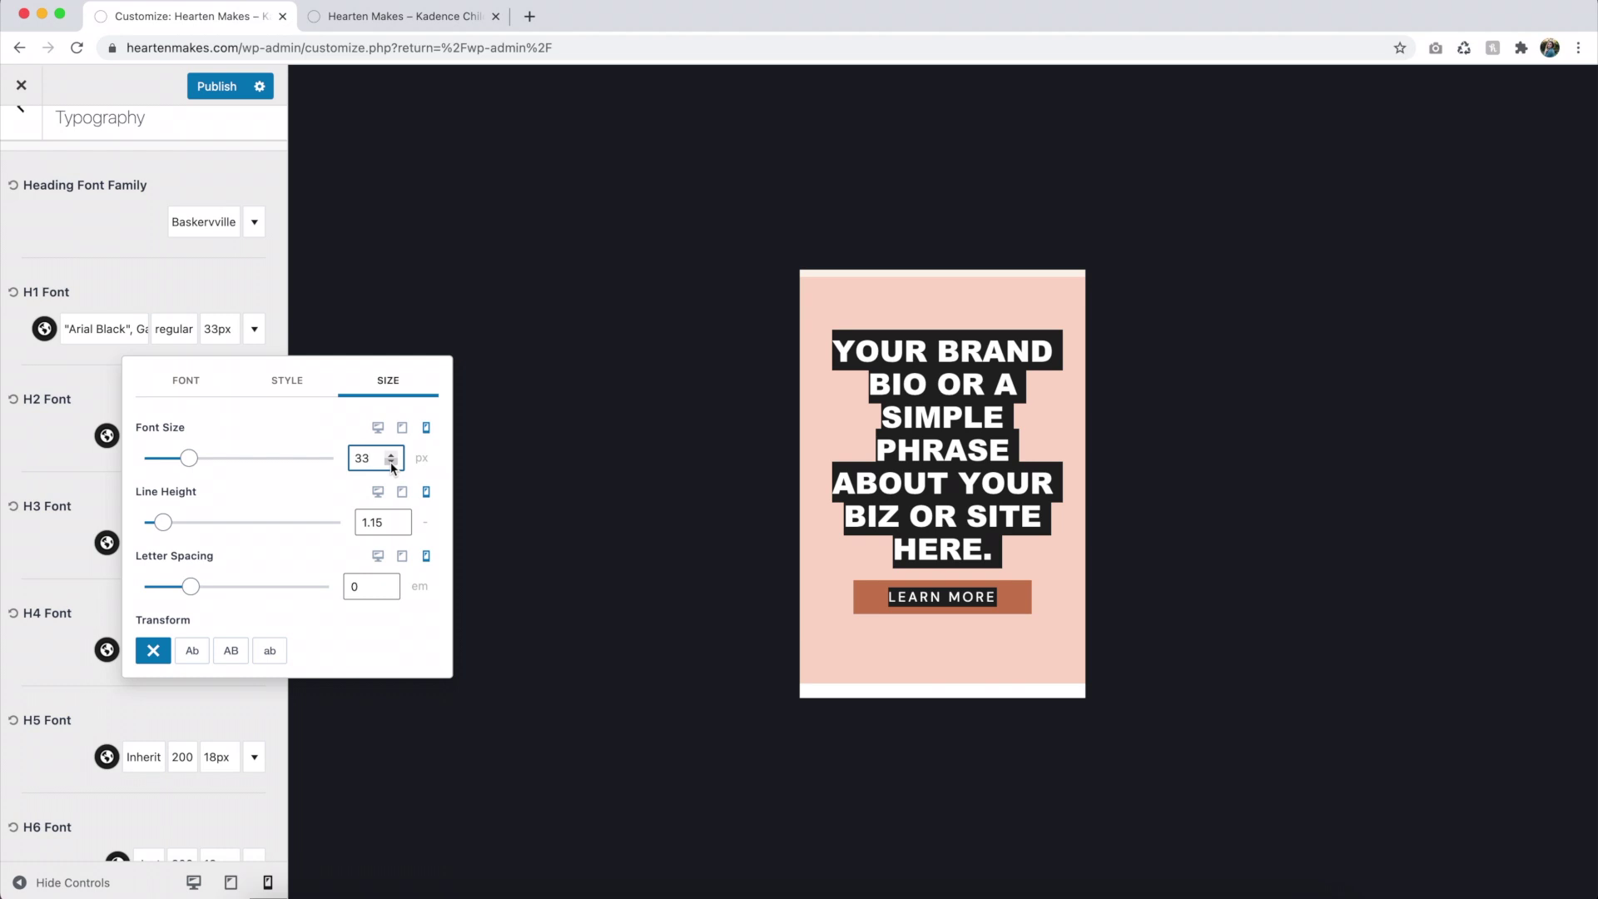
click(61, 476)
Reset the H1 Font to its default settings and return the preview to desktop view.
scroll(60, 476, down, 2)
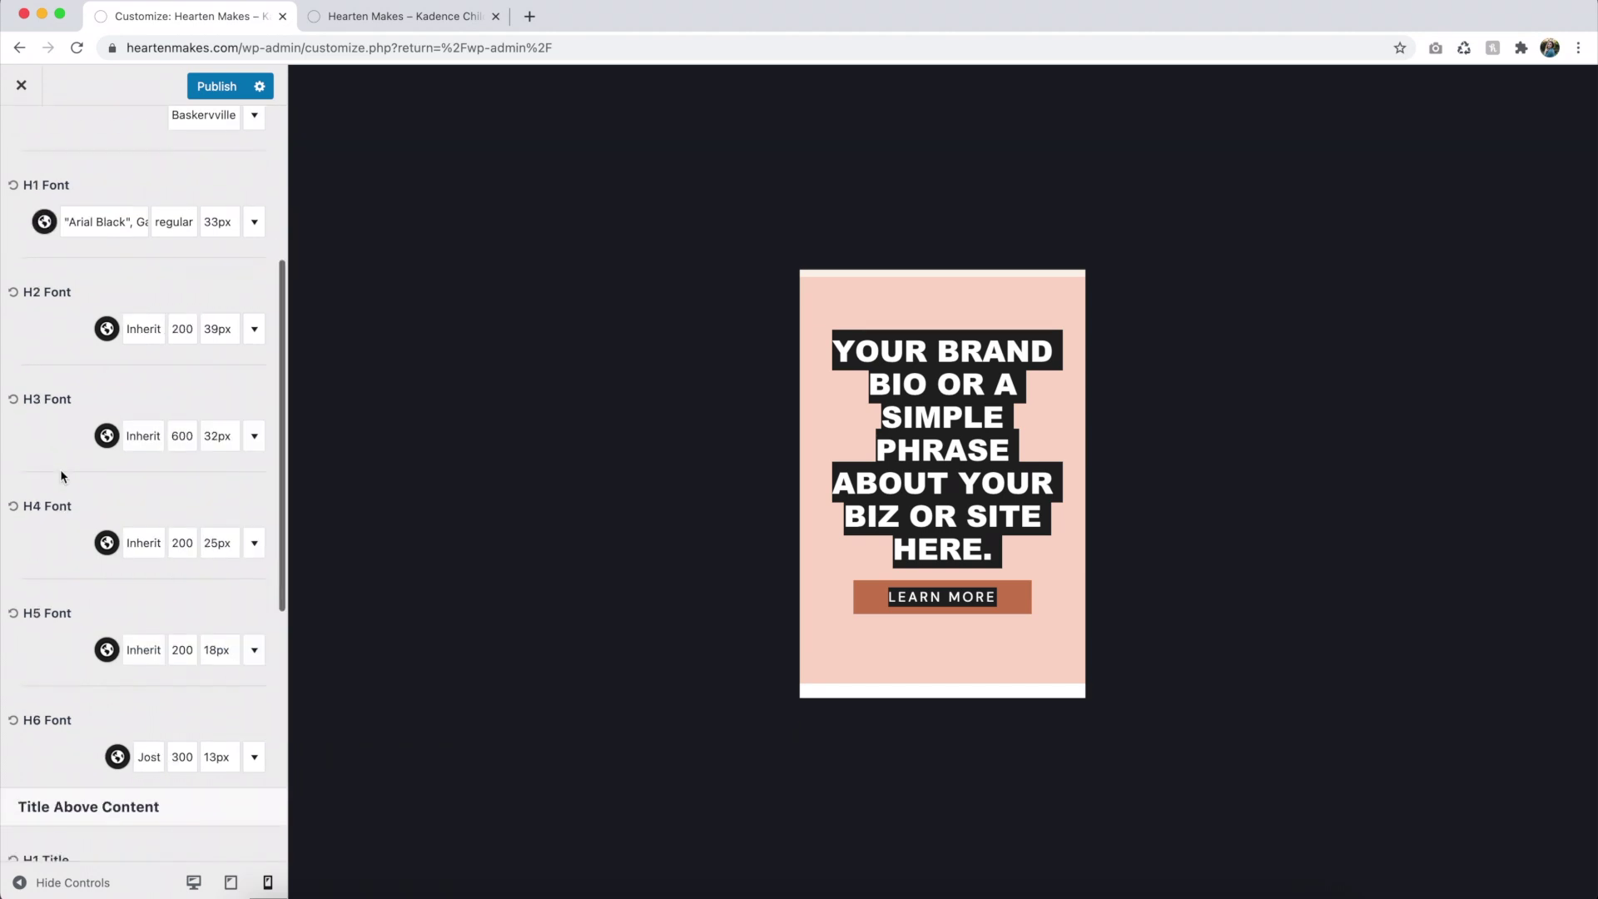
scroll(60, 468, down, 2)
scroll(60, 468, up, 5)
click(110, 381)
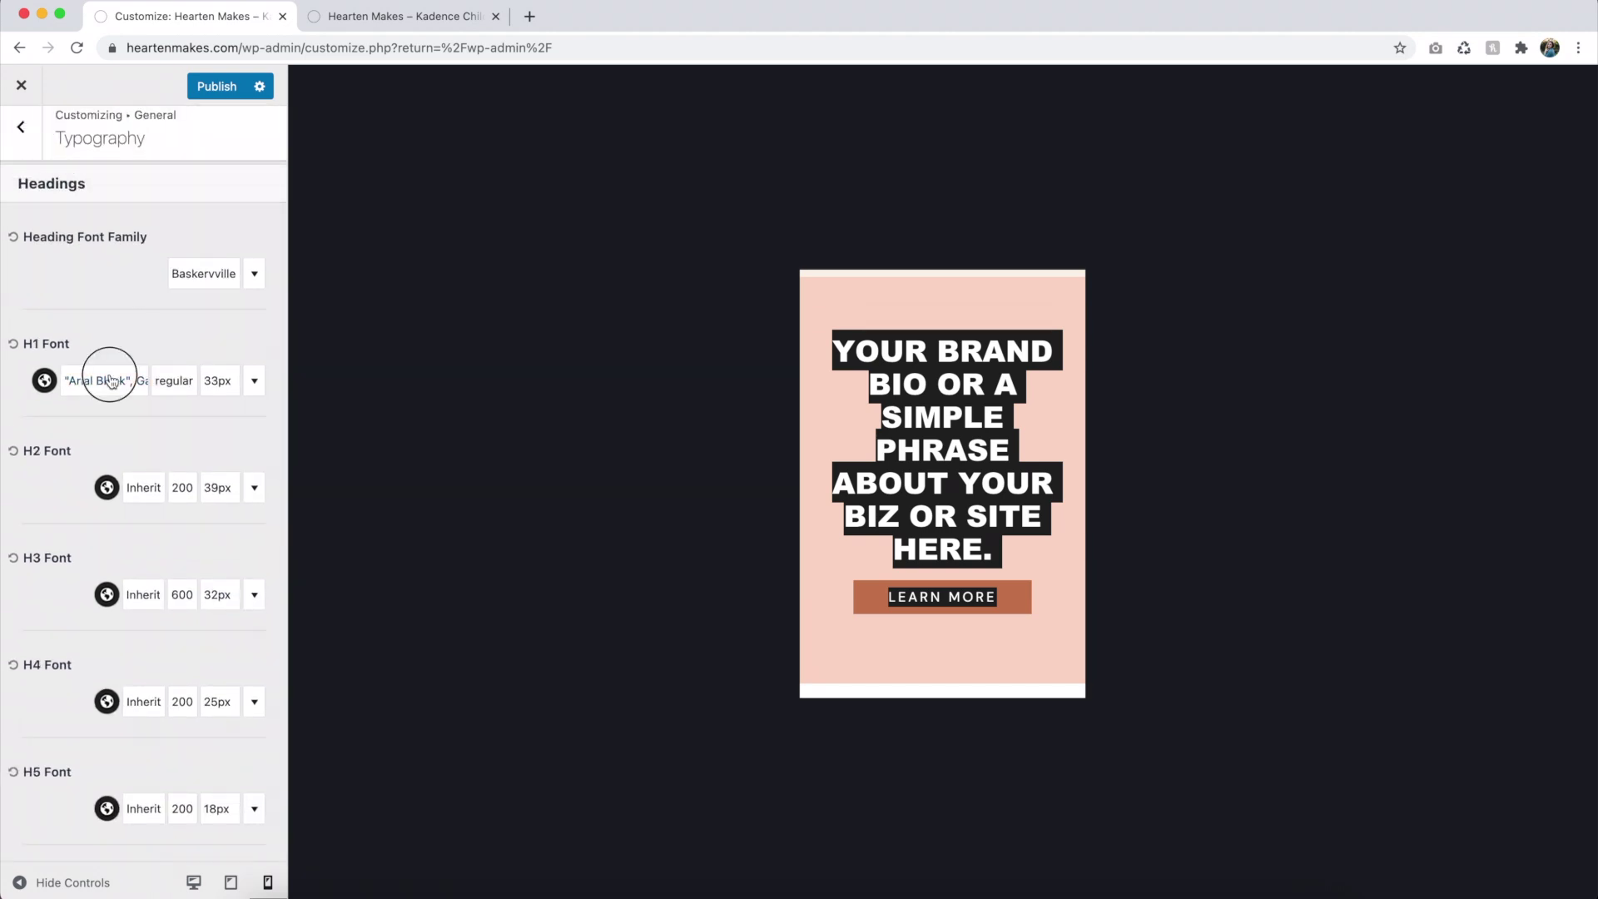
click(13, 344)
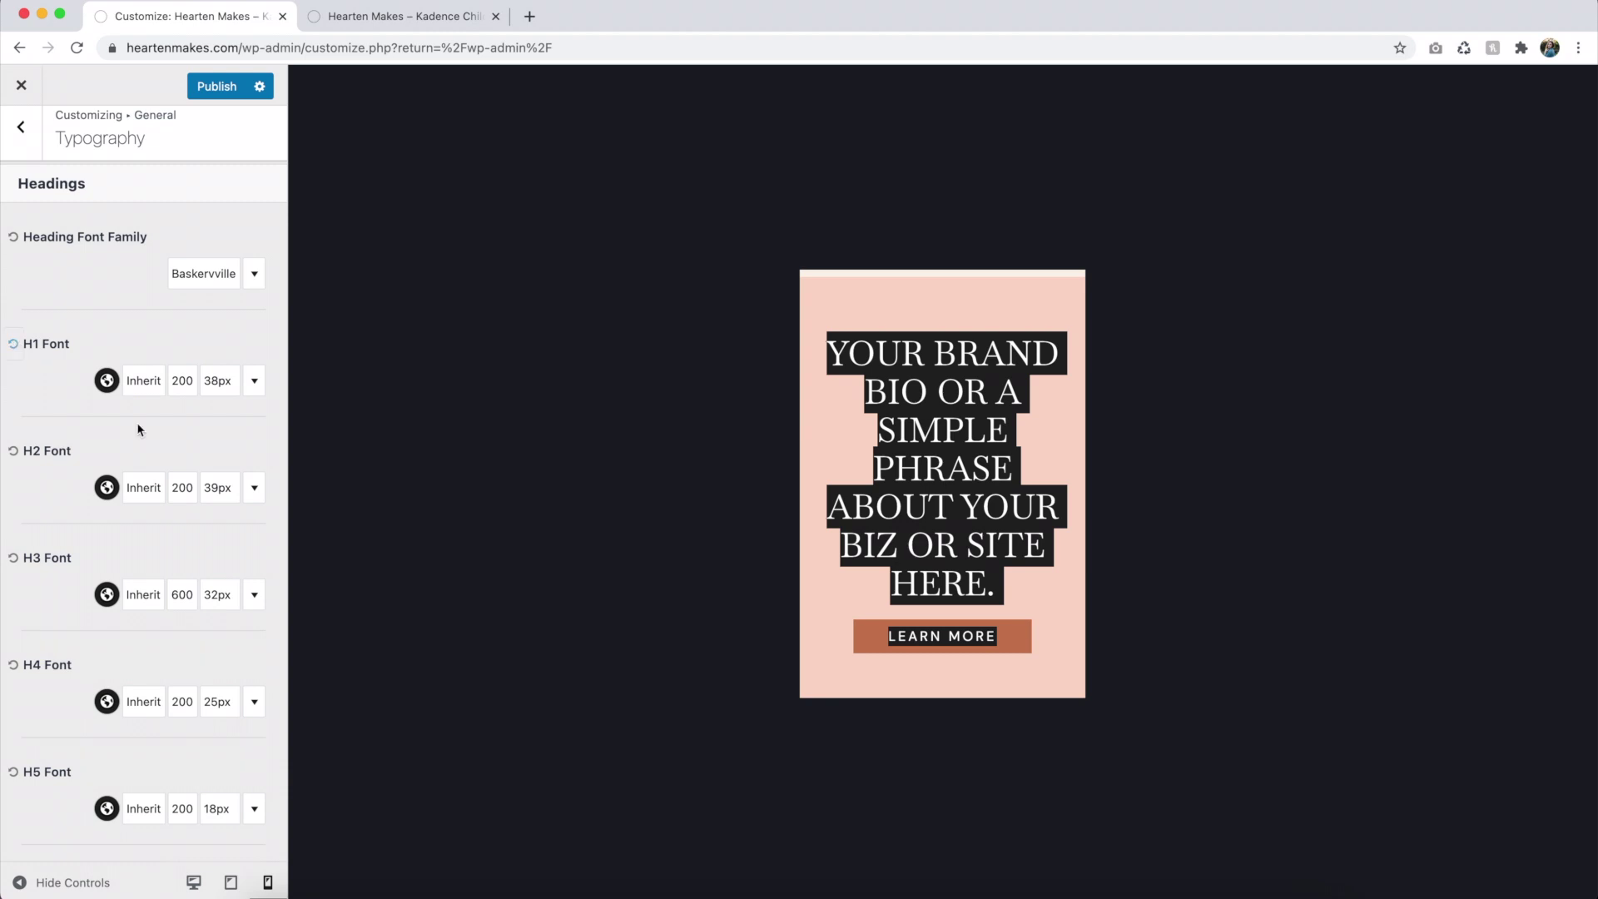
click(886, 484)
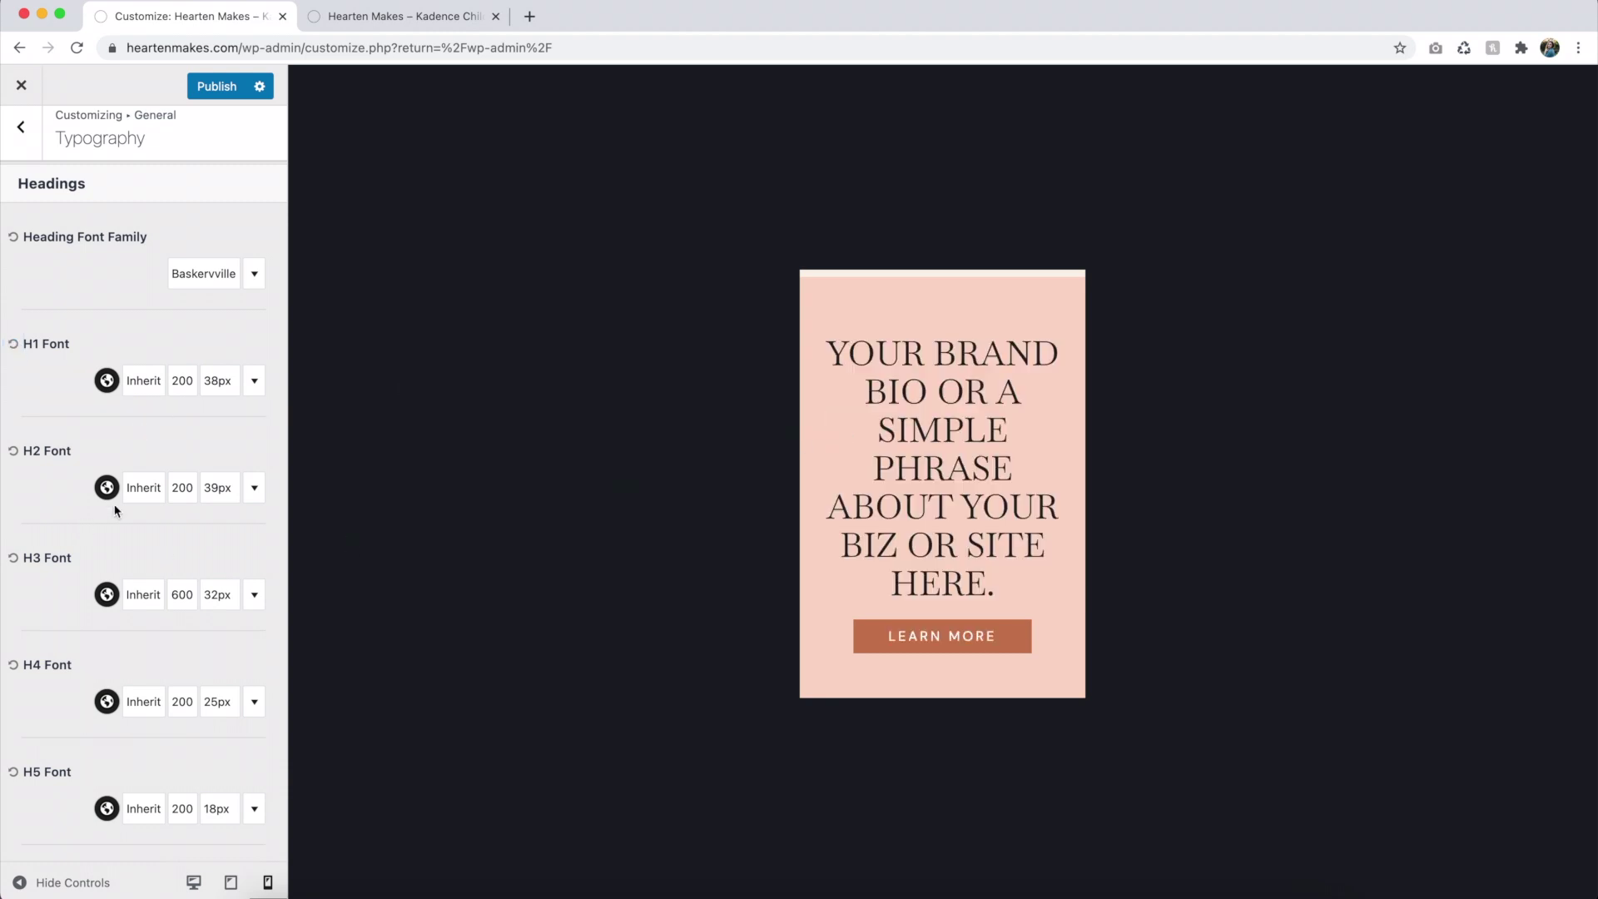
click(194, 884)
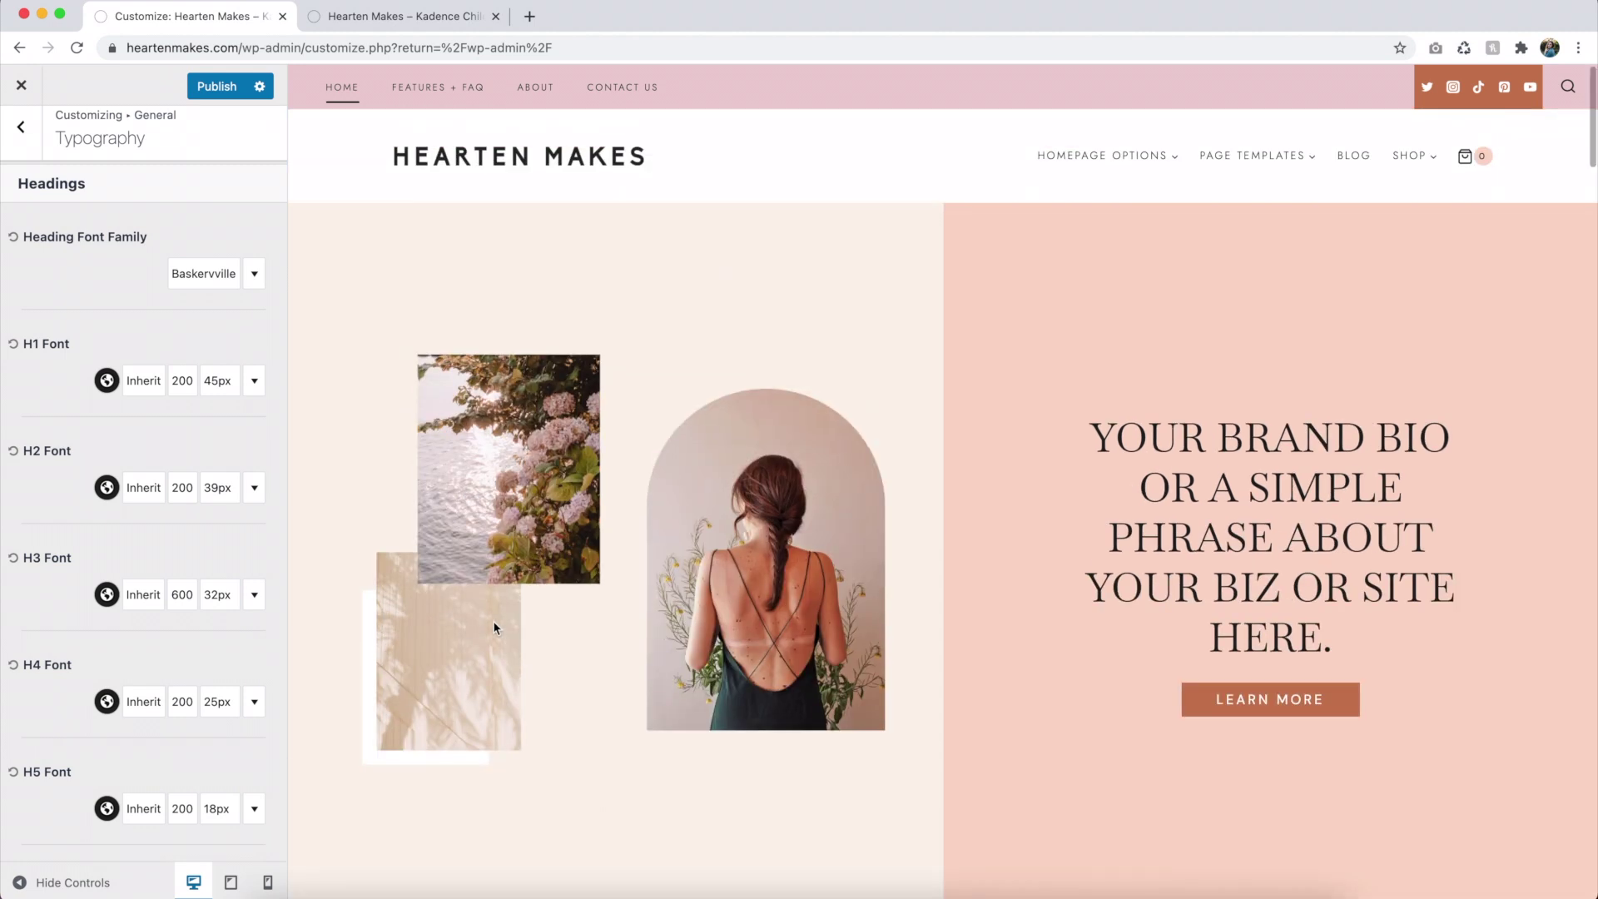
Open the general Buttons settings and check the LEARN MORE button's hover appearance in the preview.
scroll(135, 516, up, 4)
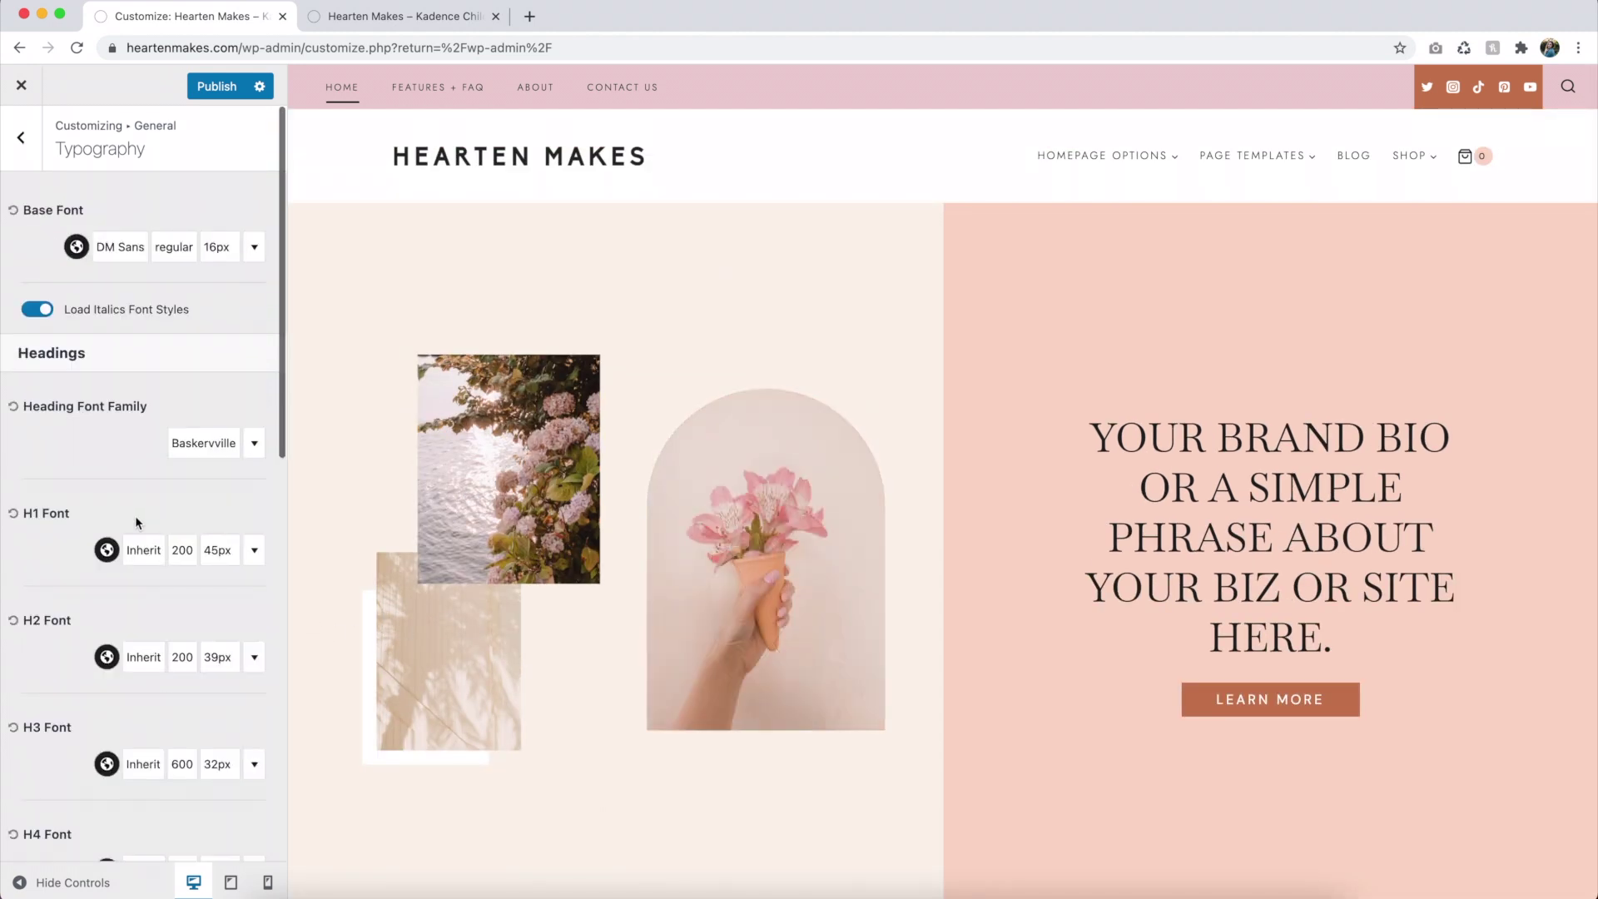
click(21, 126)
click(70, 319)
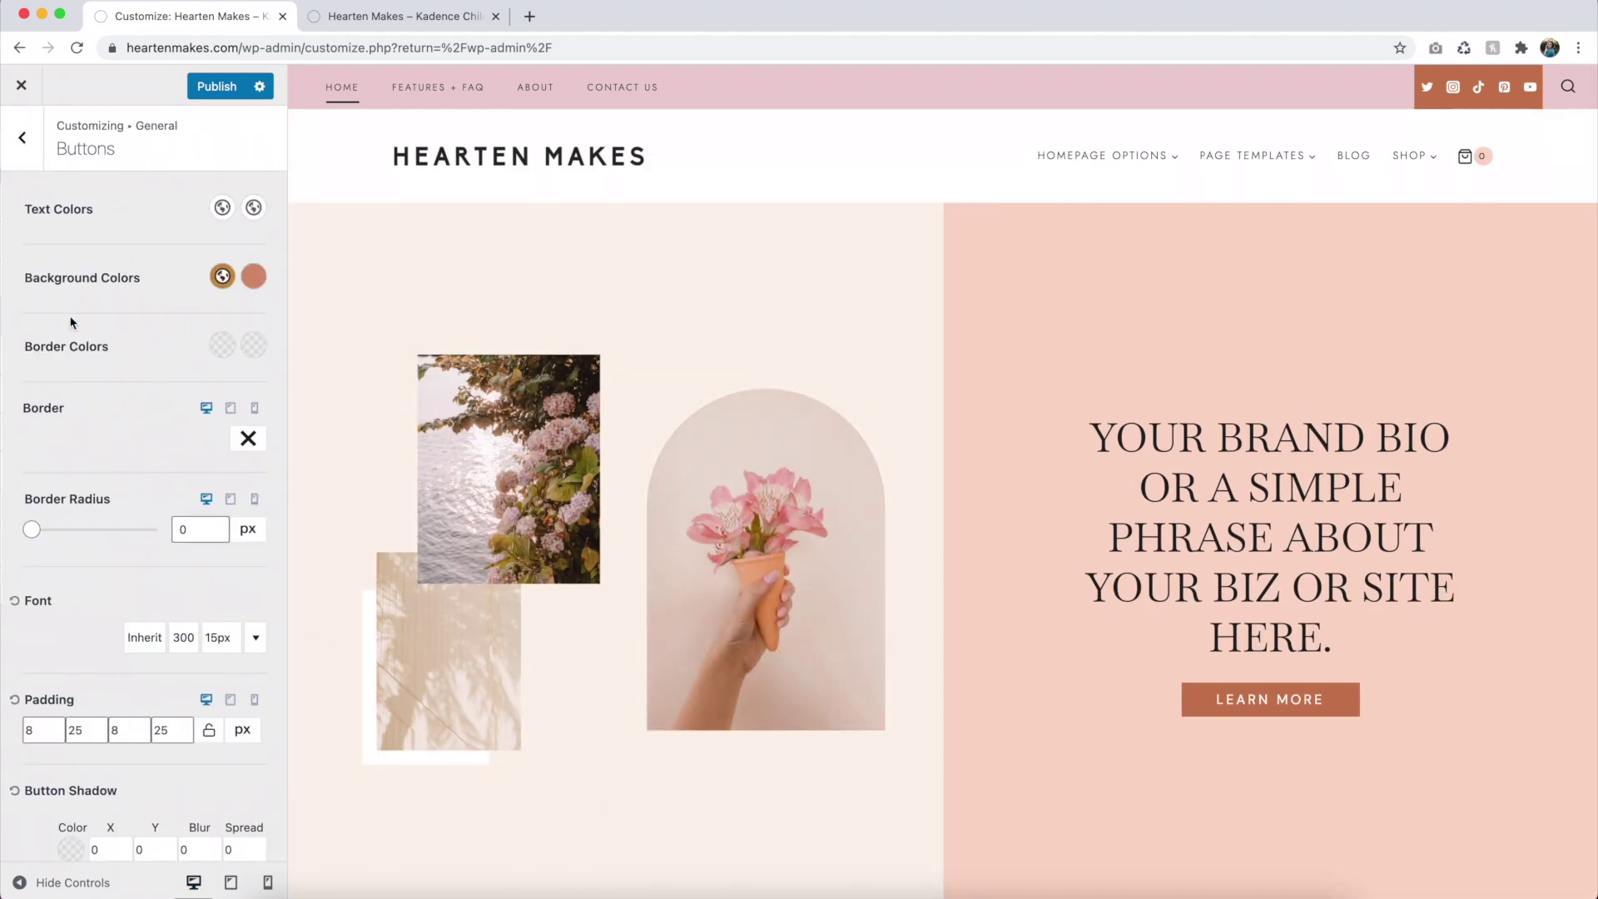
scroll(677, 318, down, 3)
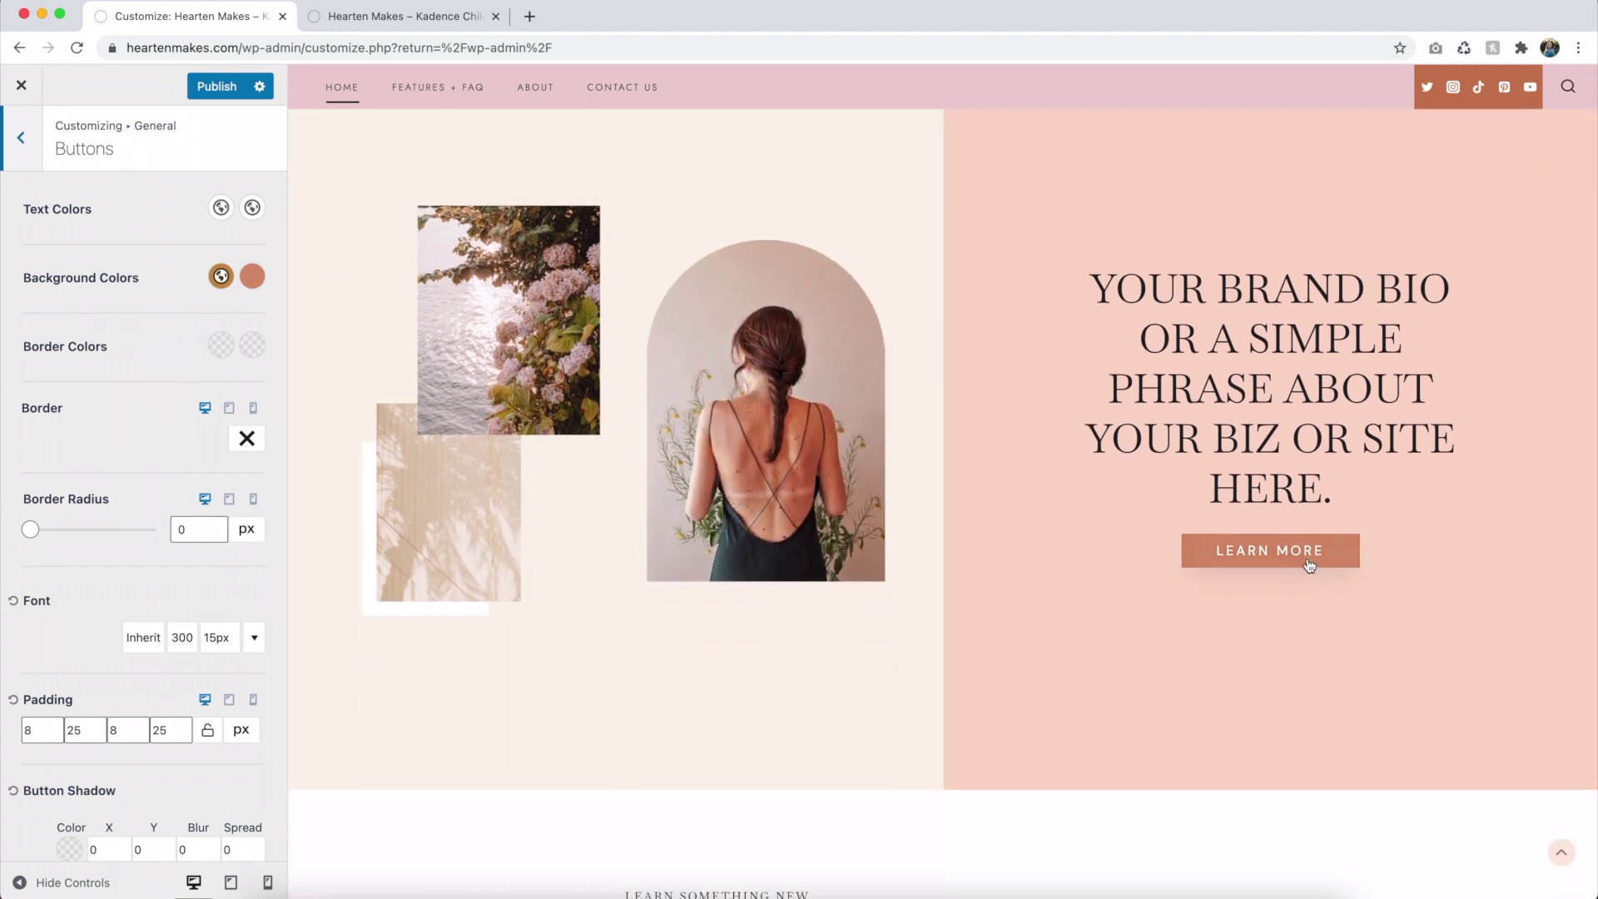
Examine the different button styles across the homepage preview and check the COURSES button's hover appearance.
scroll(1047, 543, down, 5)
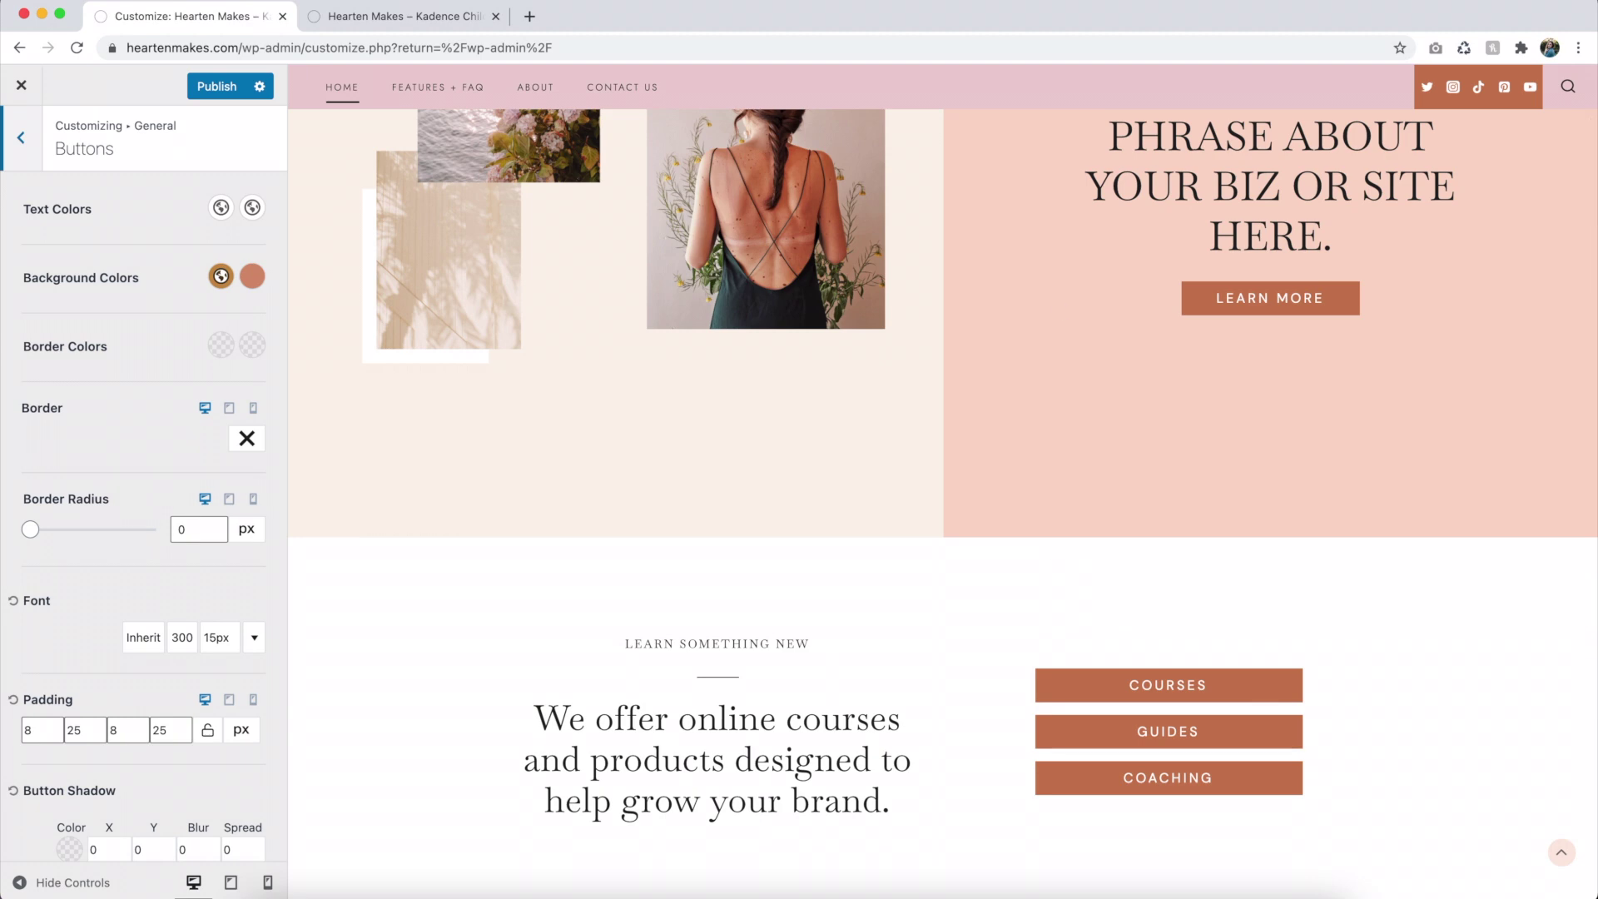
scroll(940, 324, down, 15)
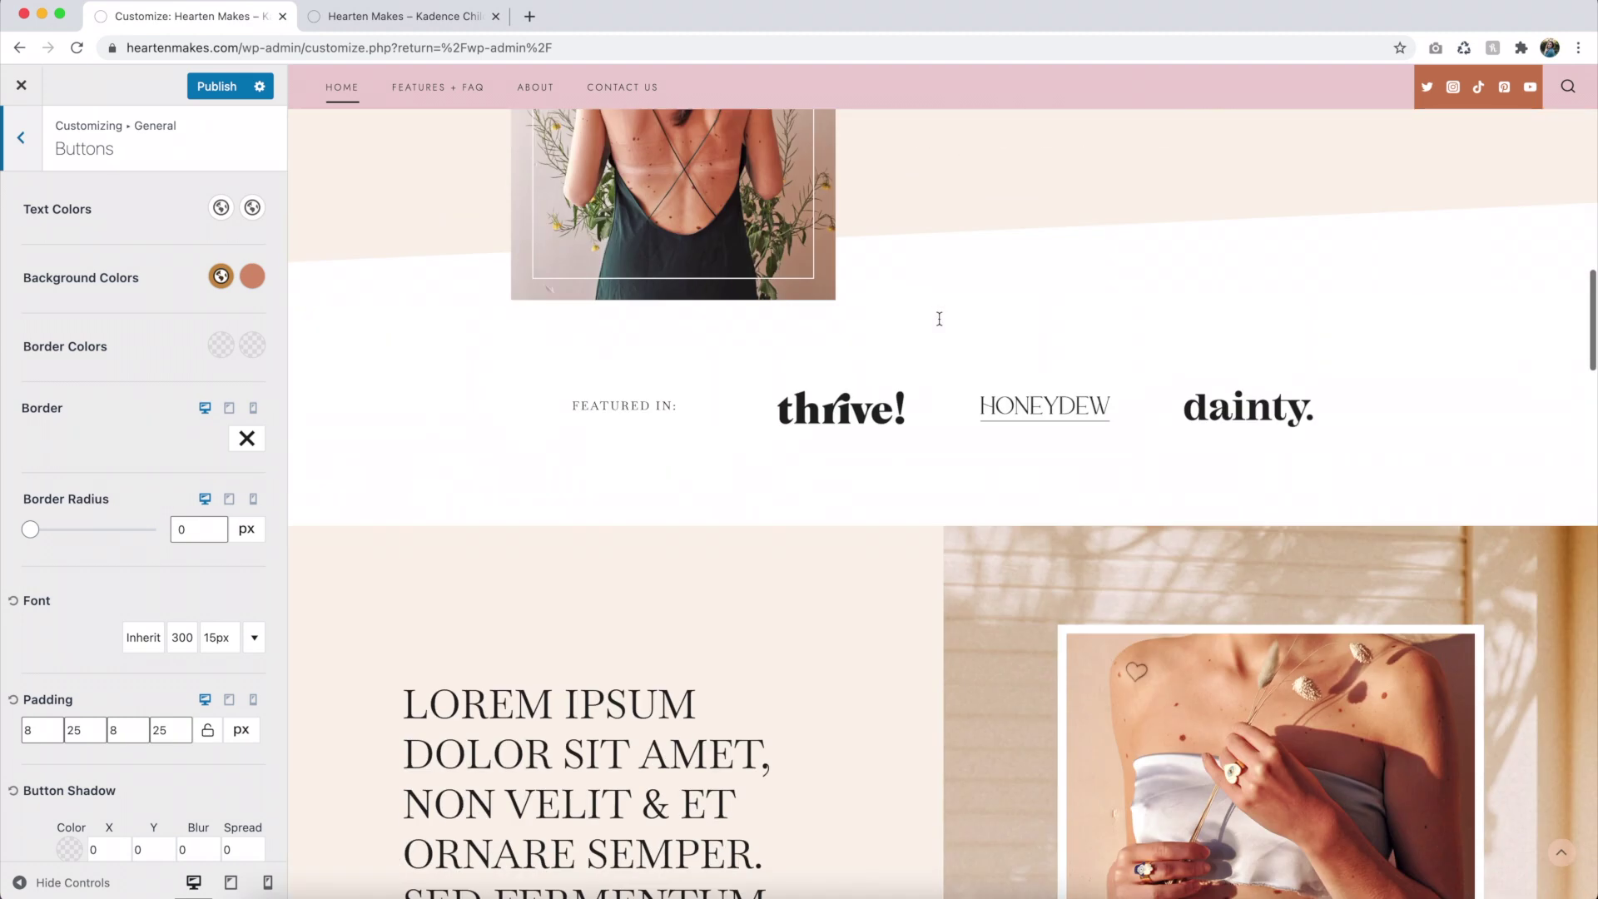
scroll(940, 324, down, 10)
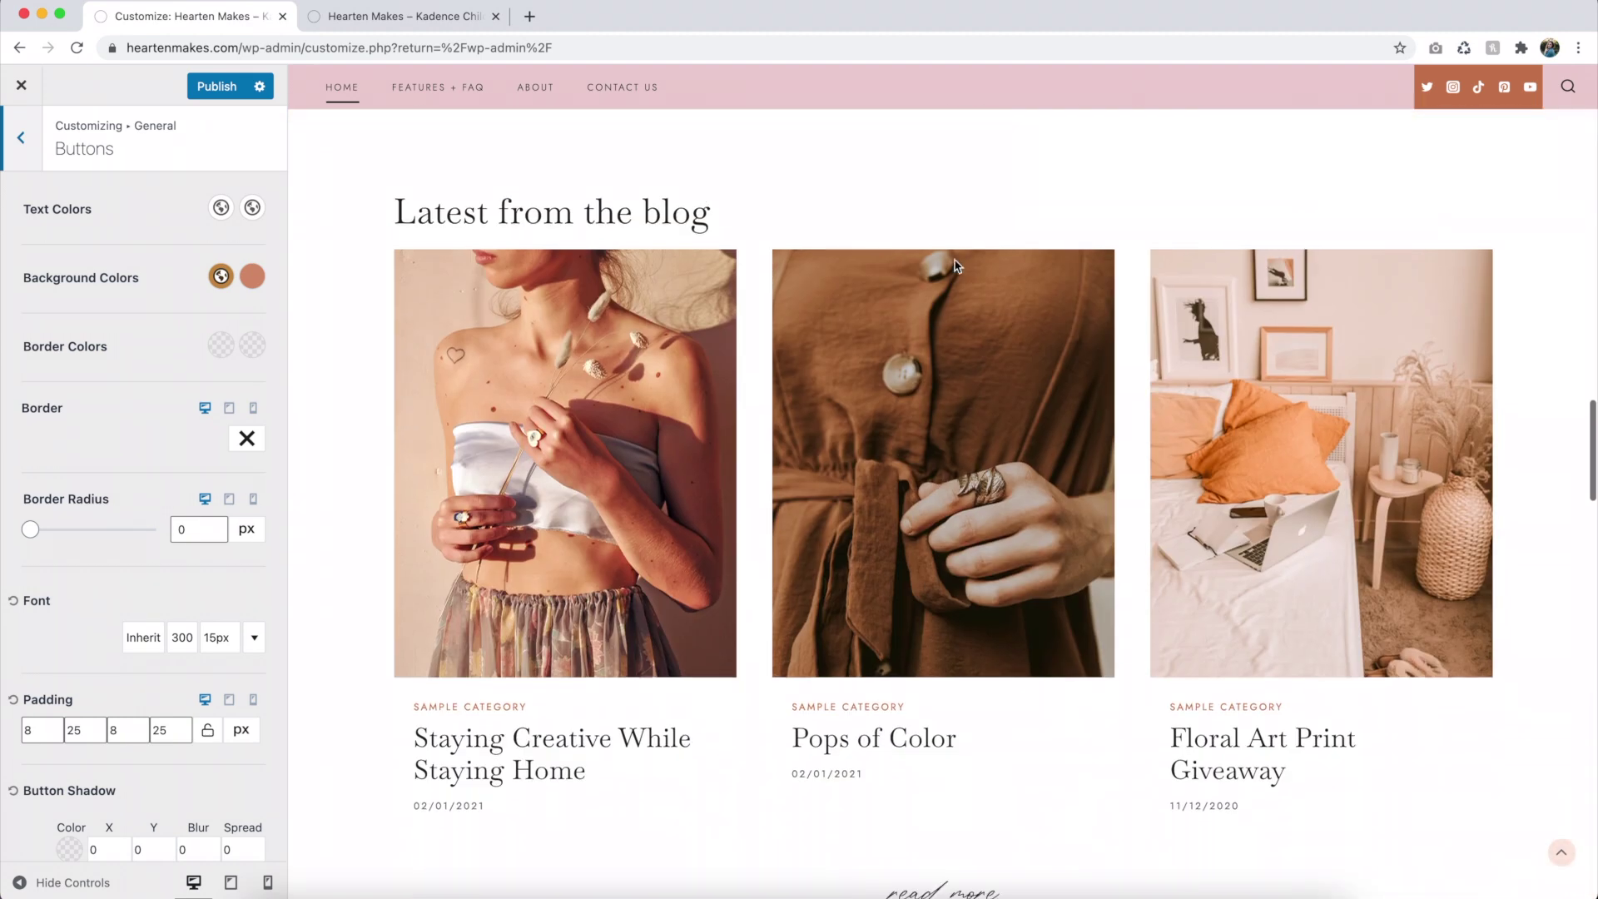
scroll(956, 266, down, 3)
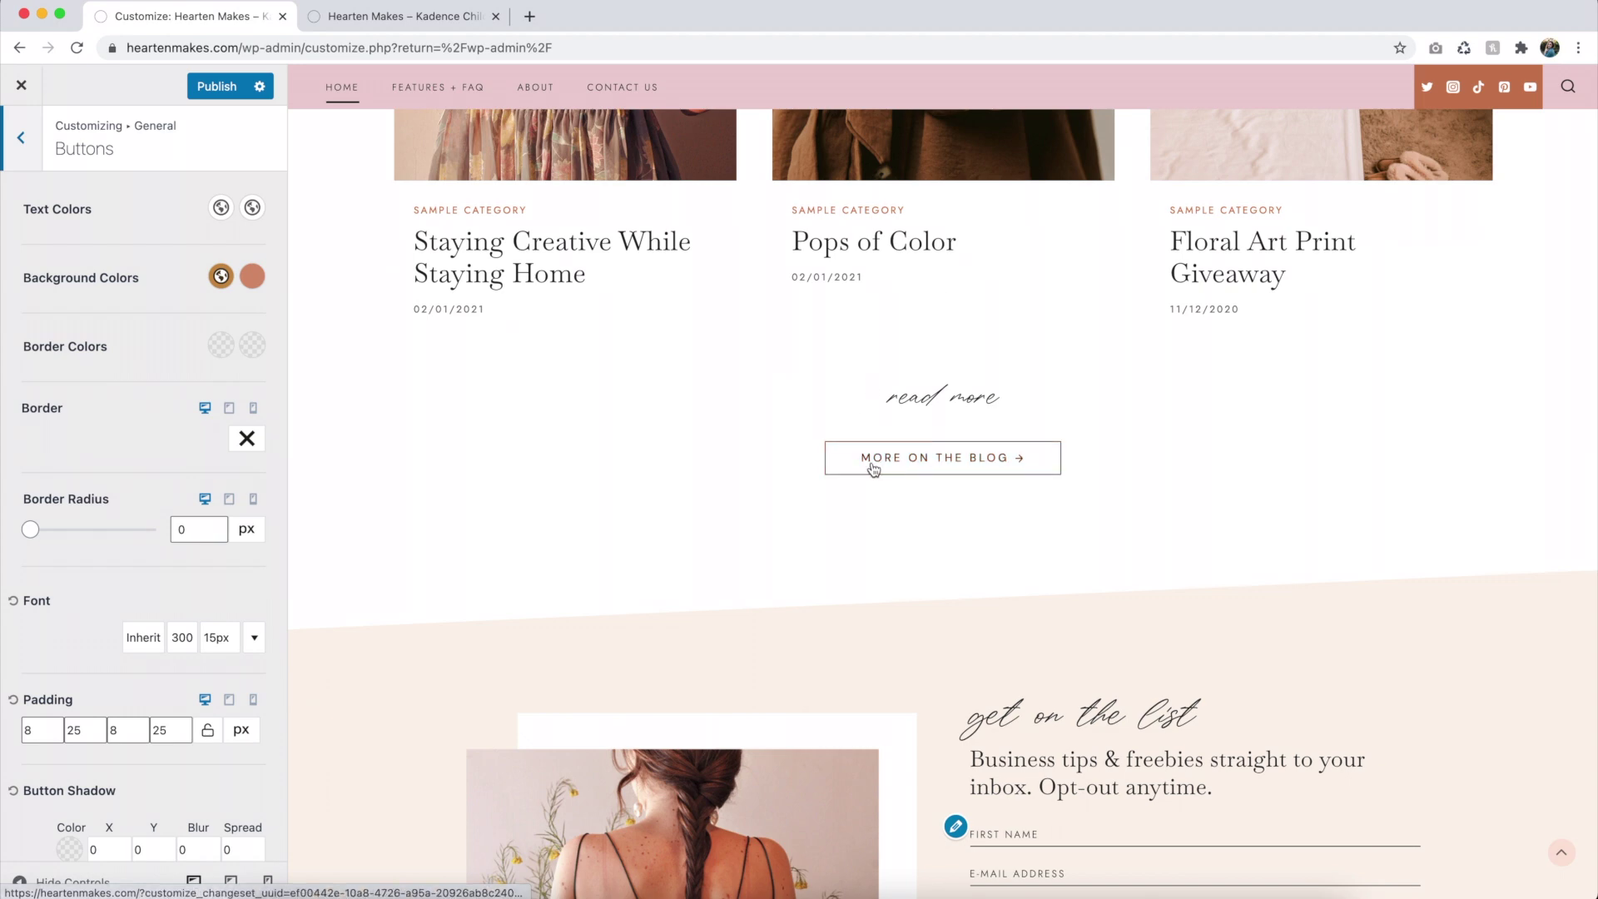
scroll(789, 446, up, 18)
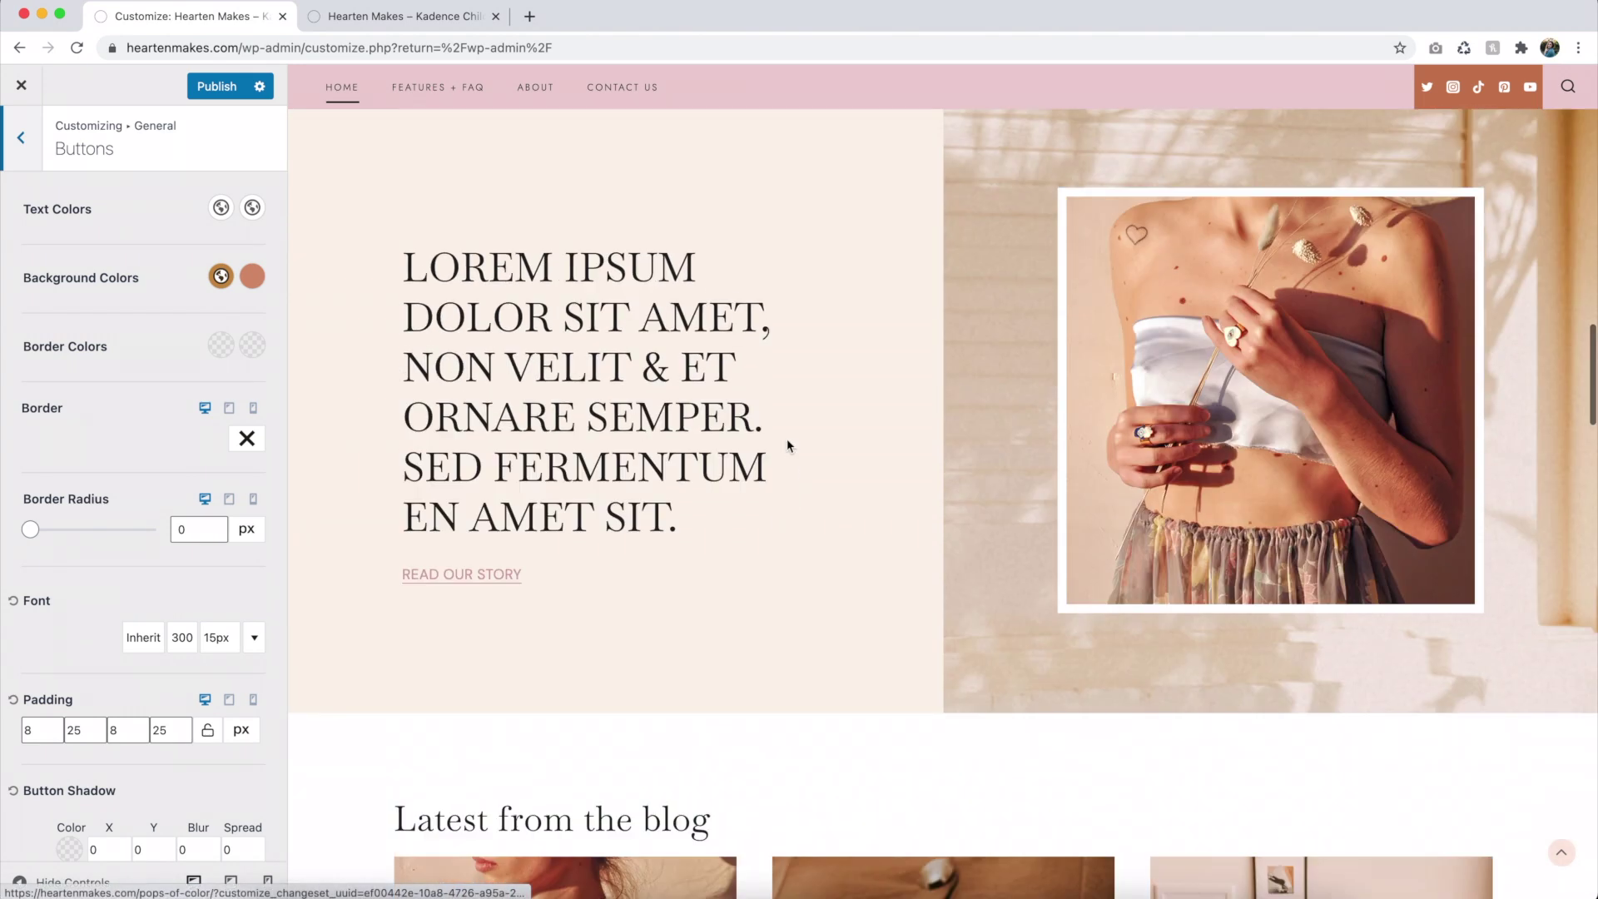
scroll(787, 438, up, 9)
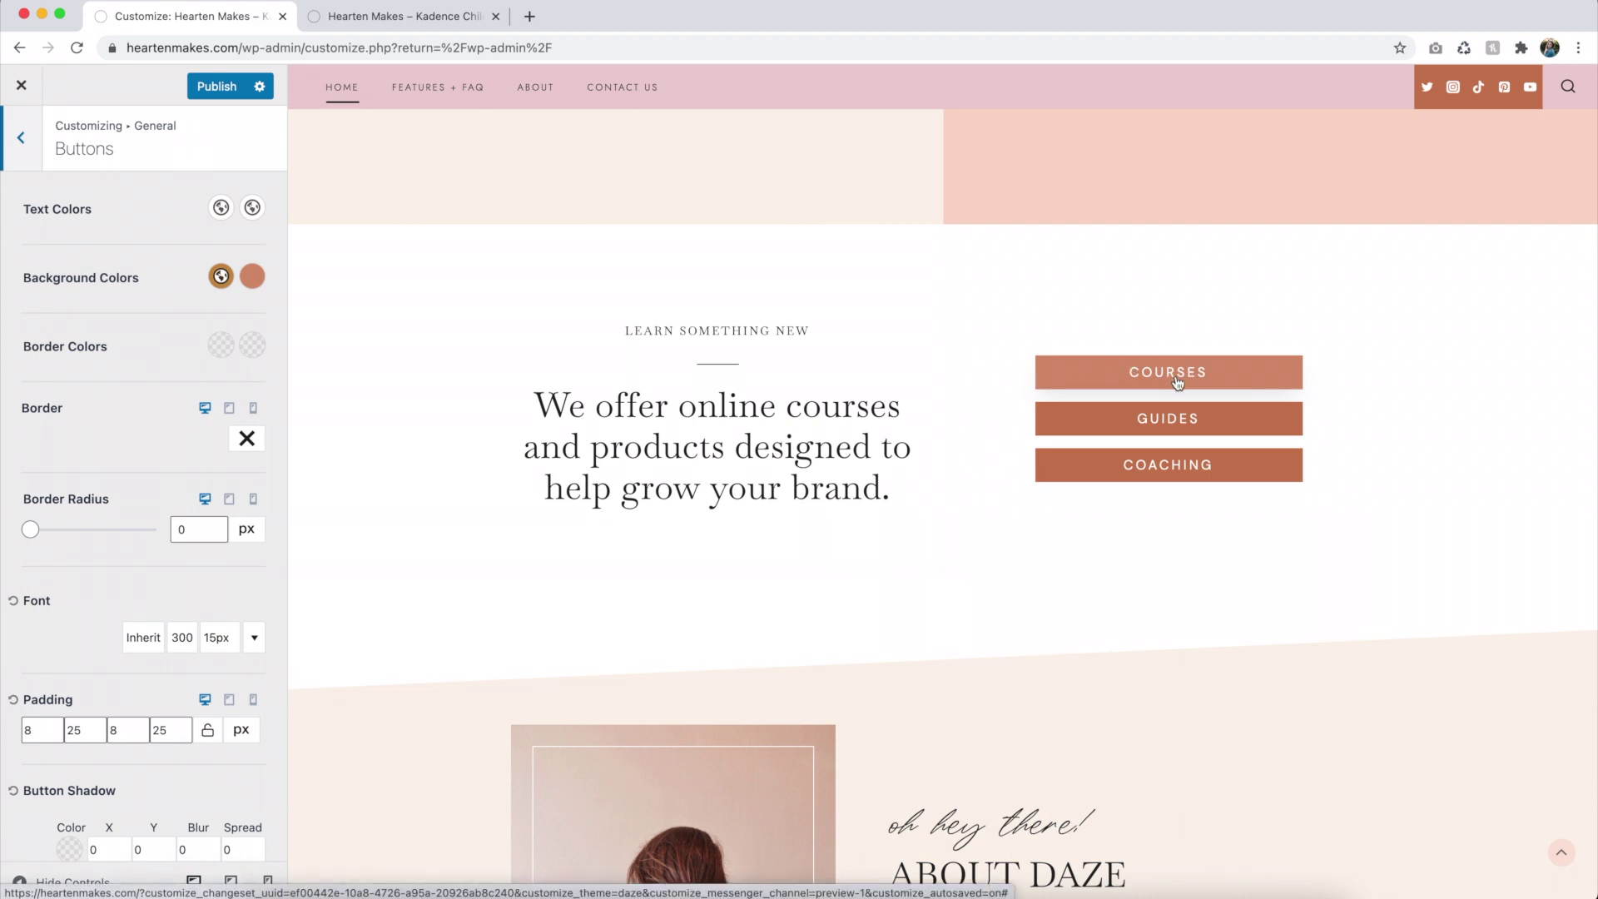
Set the buttons' initial background color to the light peach global palette color (F9D8C8).
click(220, 275)
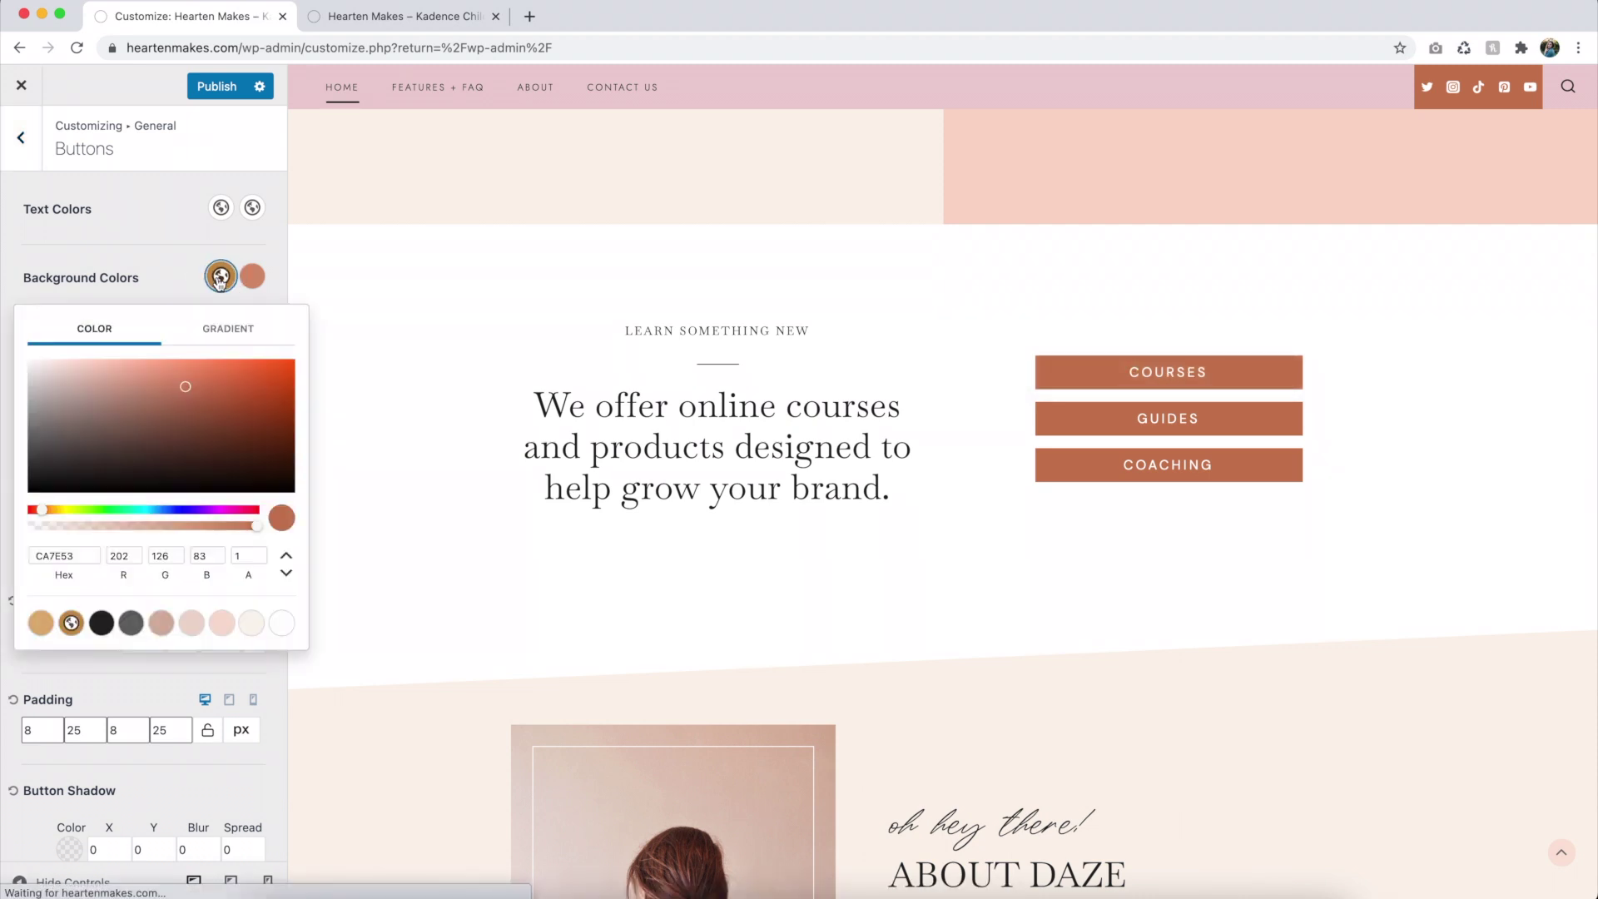
click(221, 623)
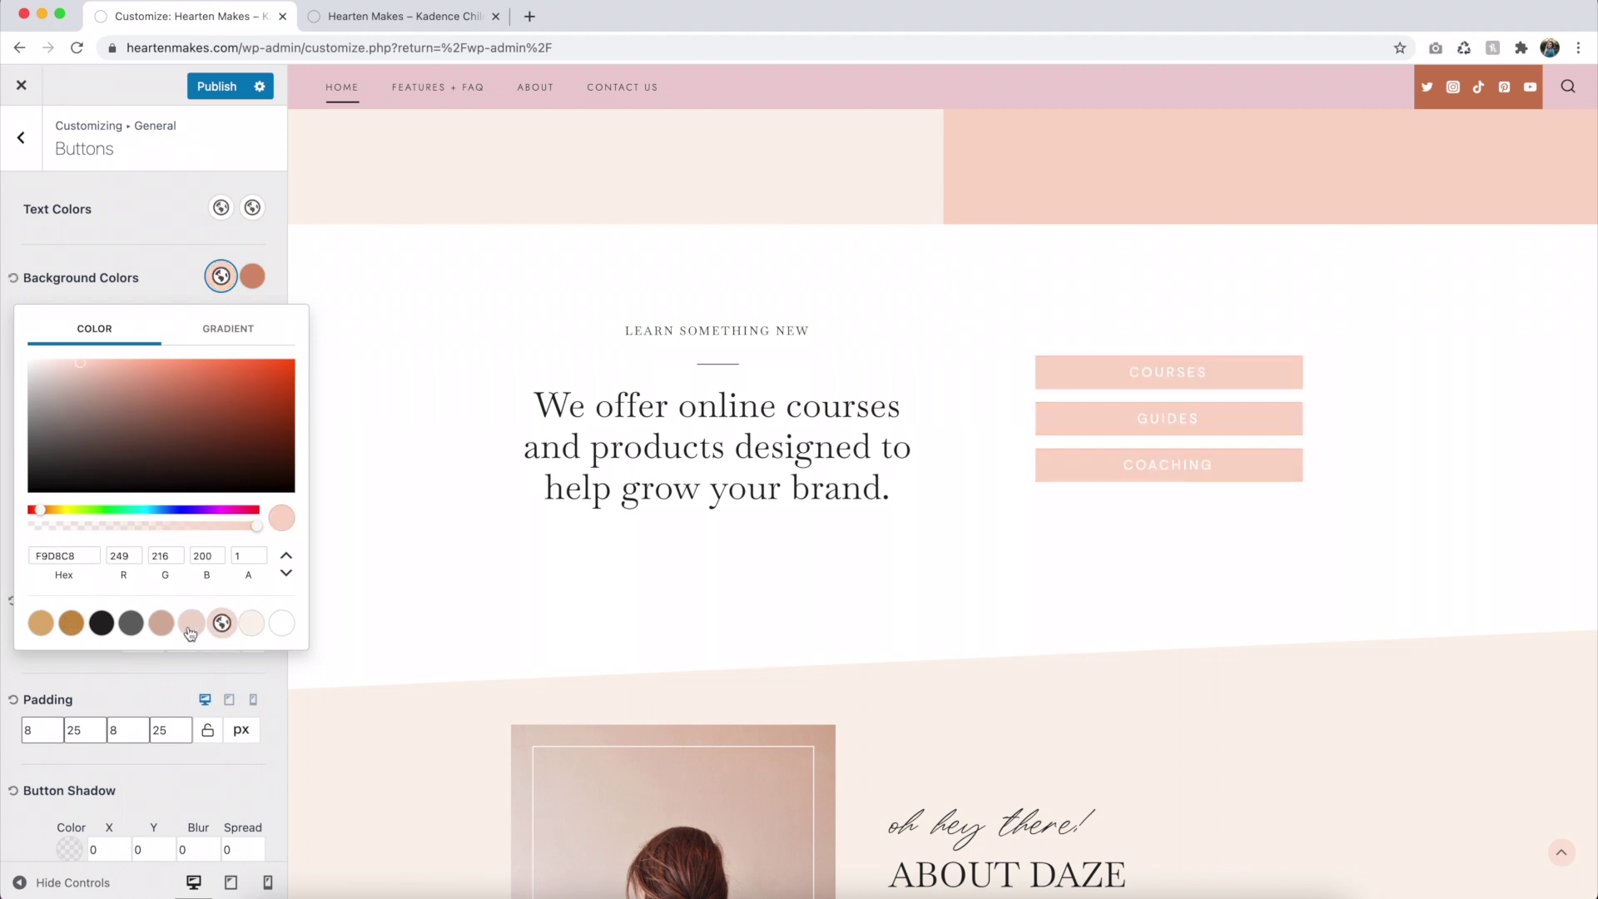
click(191, 673)
scroll(143, 586, down, 1)
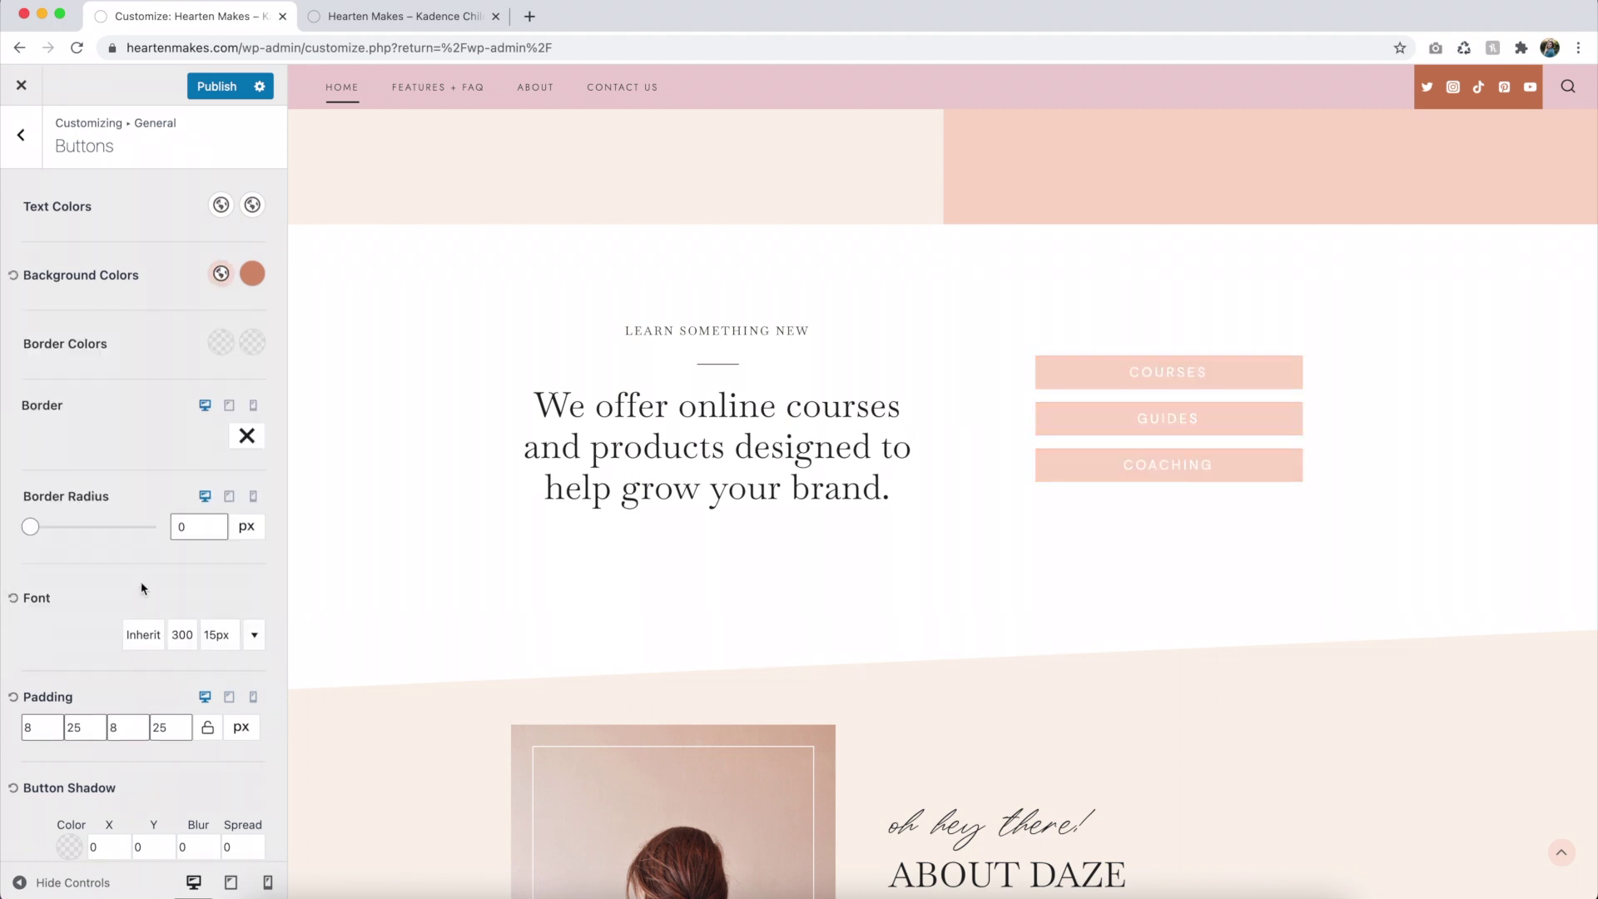
Set the buttons' initial text color to the near-black global palette color (222222).
scroll(142, 585, up, 1)
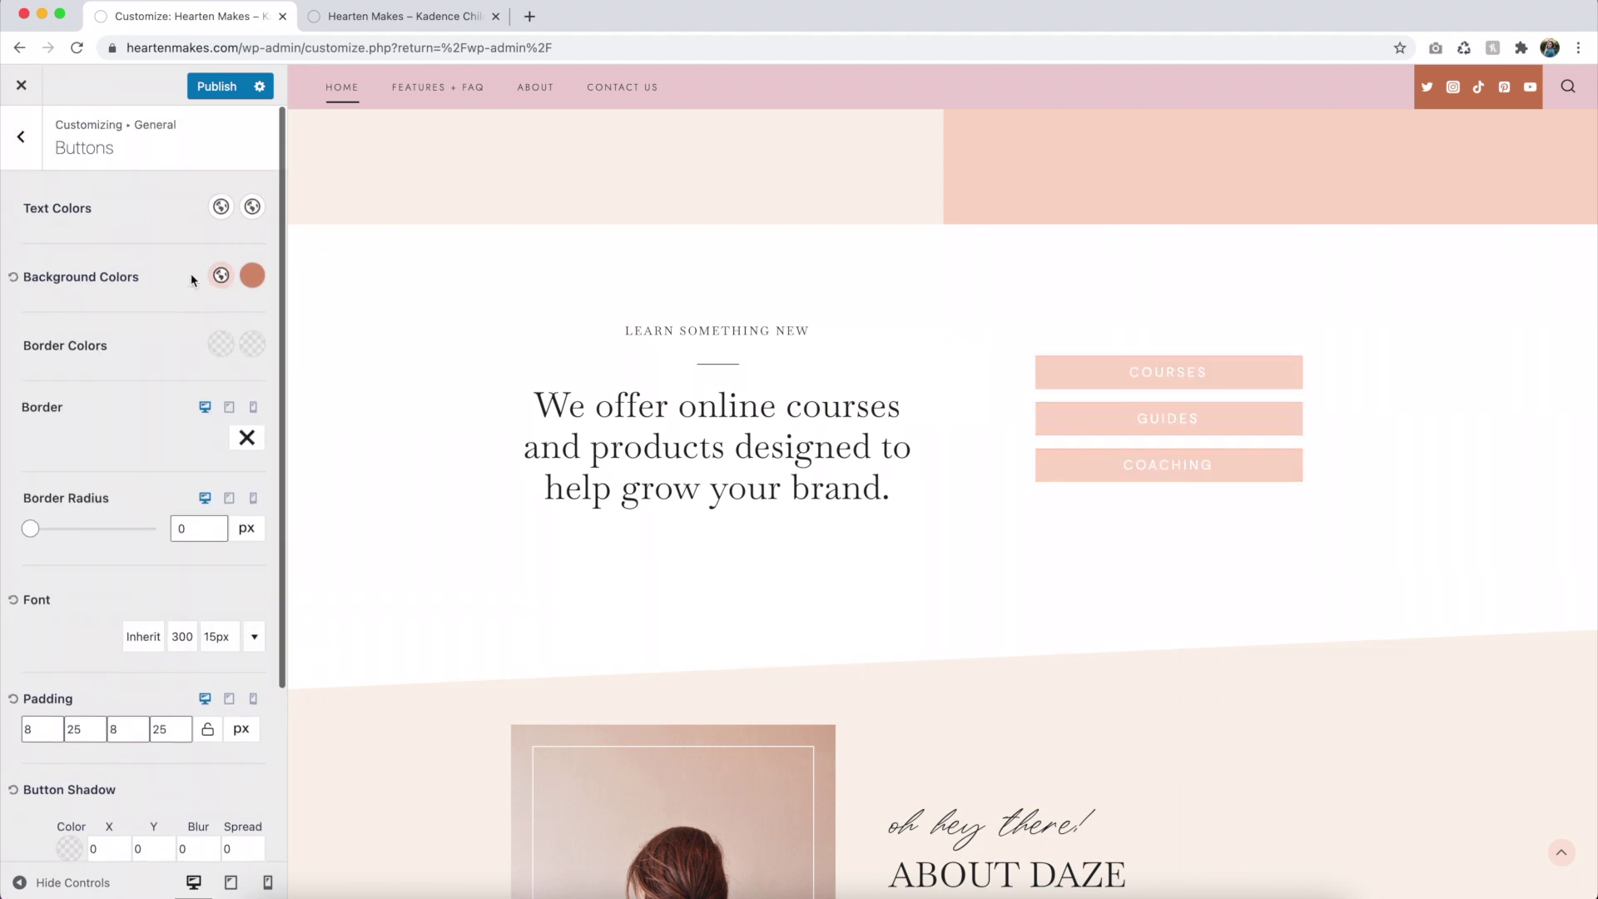
click(221, 207)
click(102, 512)
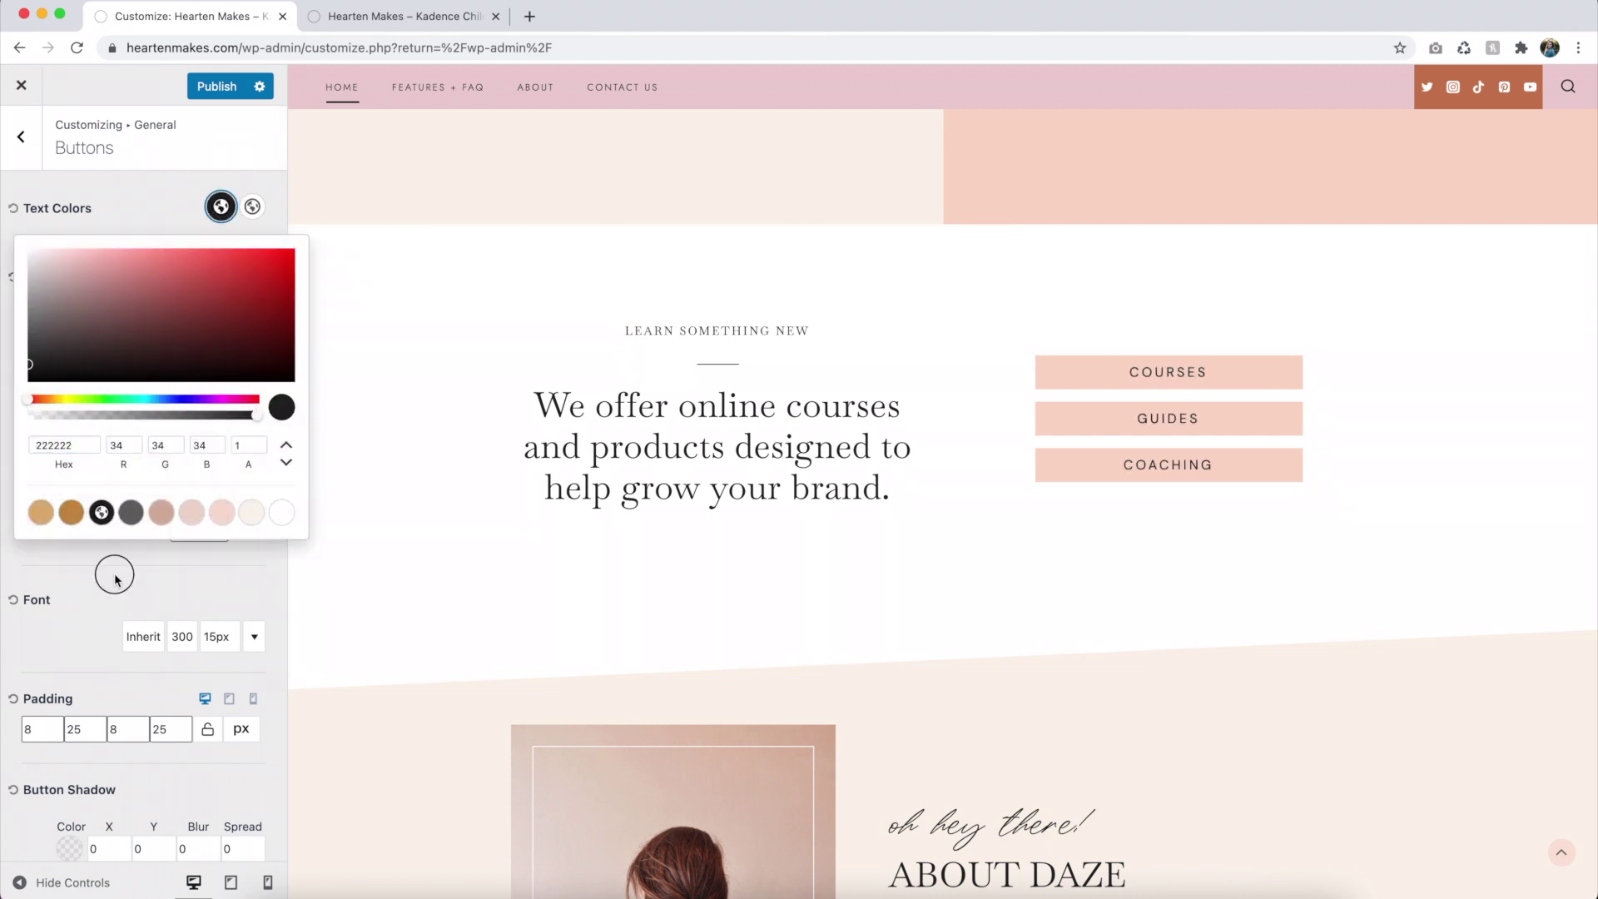
click(115, 571)
Set the buttons' top and bottom padding to 13 px each for desktop.
scroll(178, 581, down, 3)
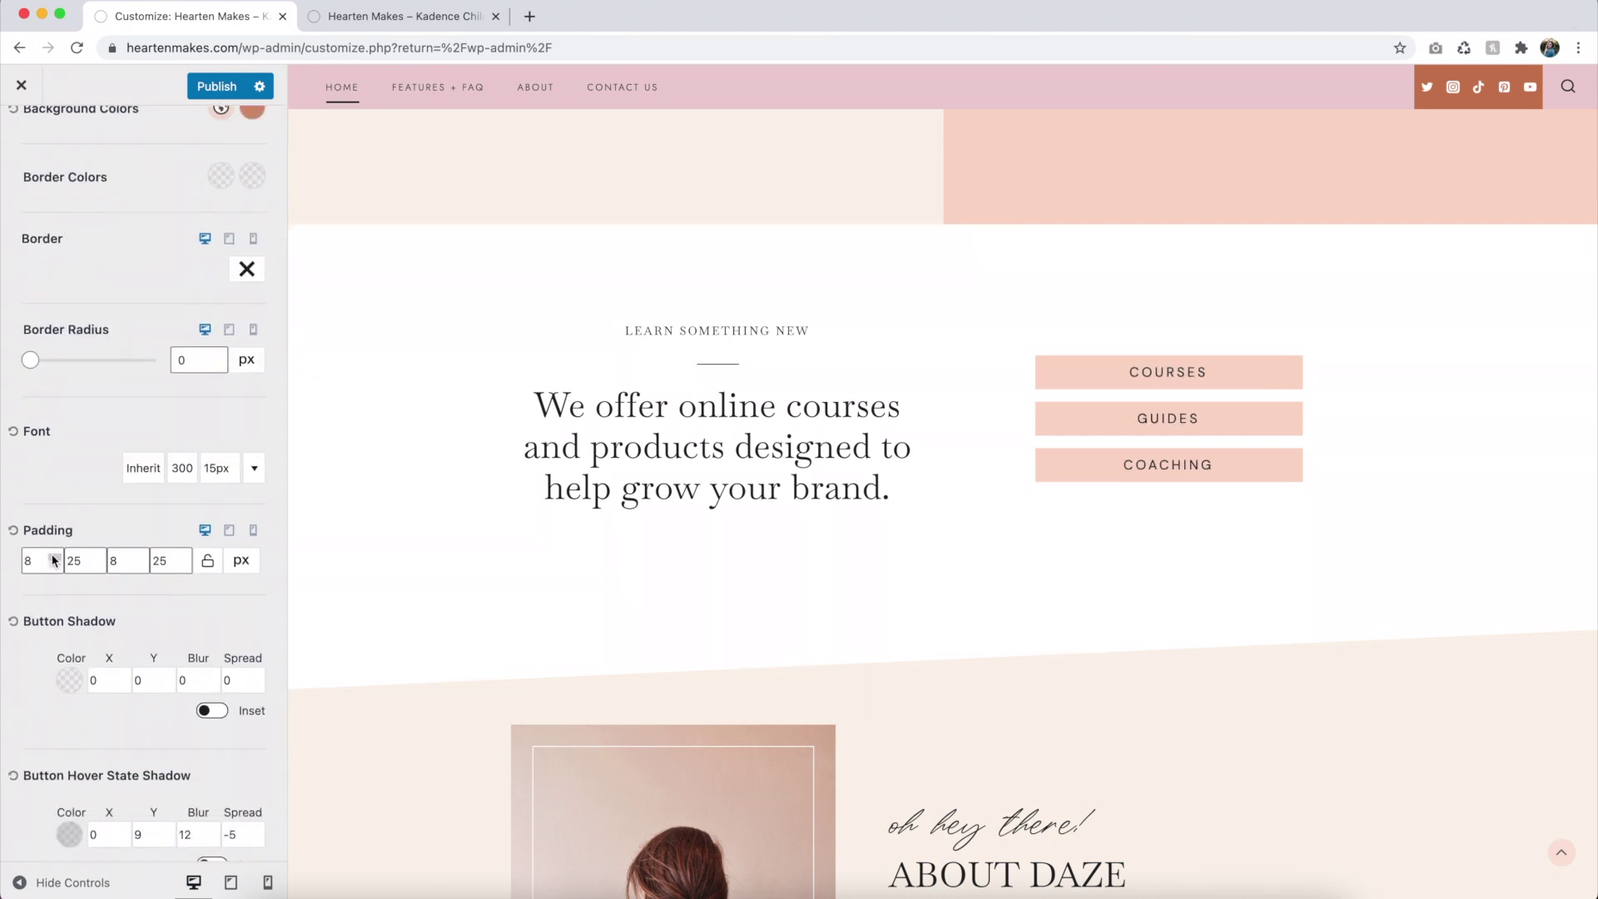
drag(36, 561, 5, 561)
text(13)
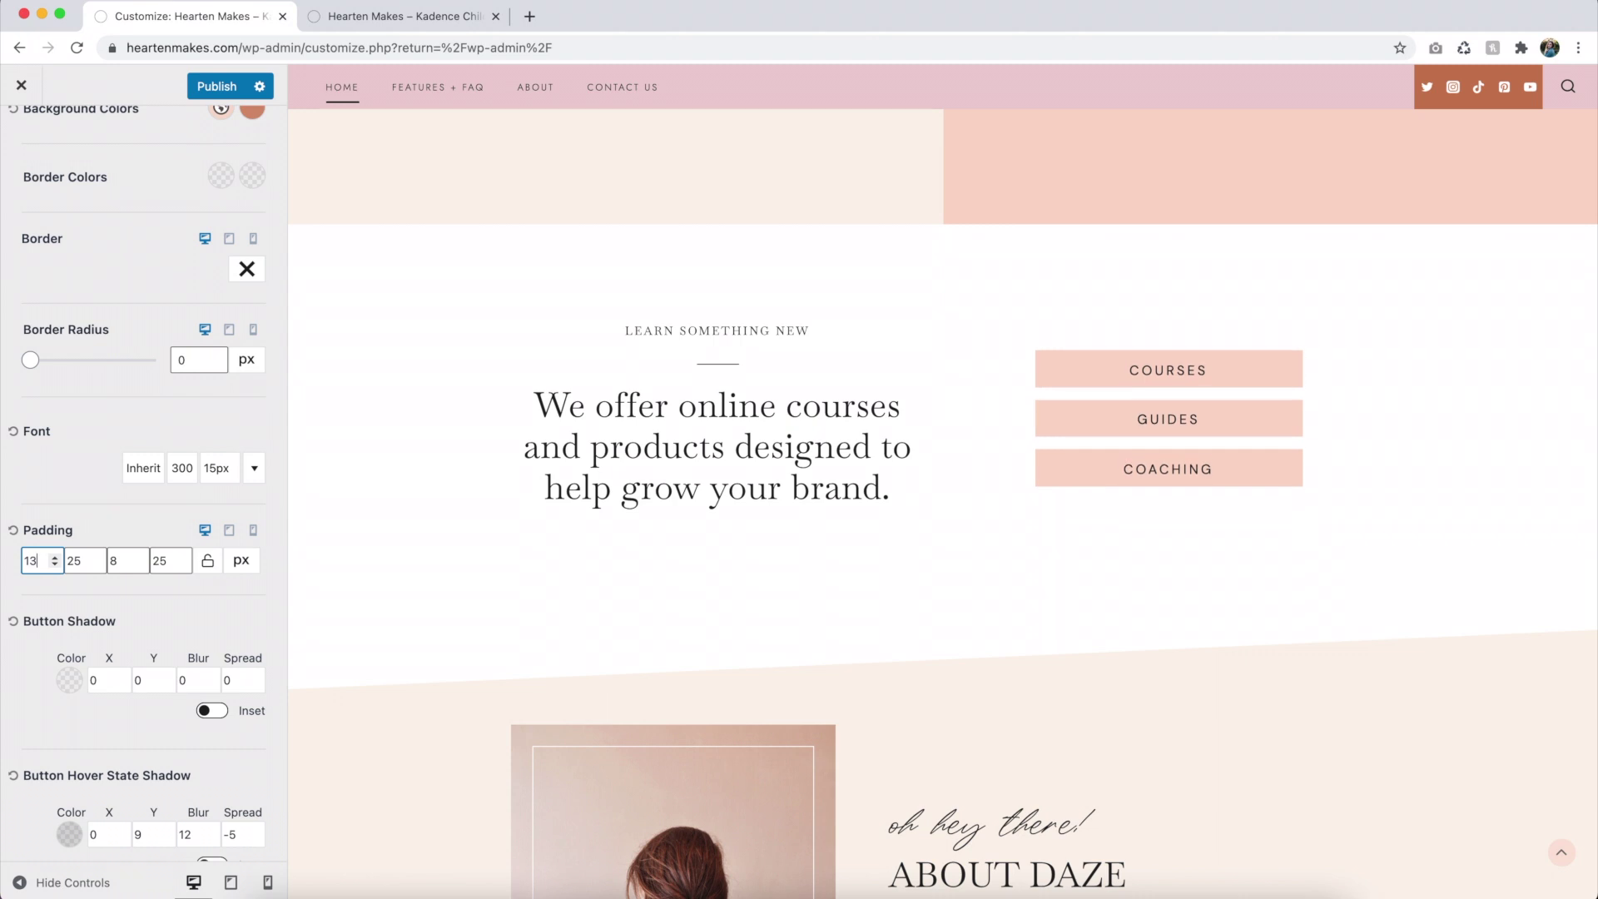
drag(127, 562, 95, 562)
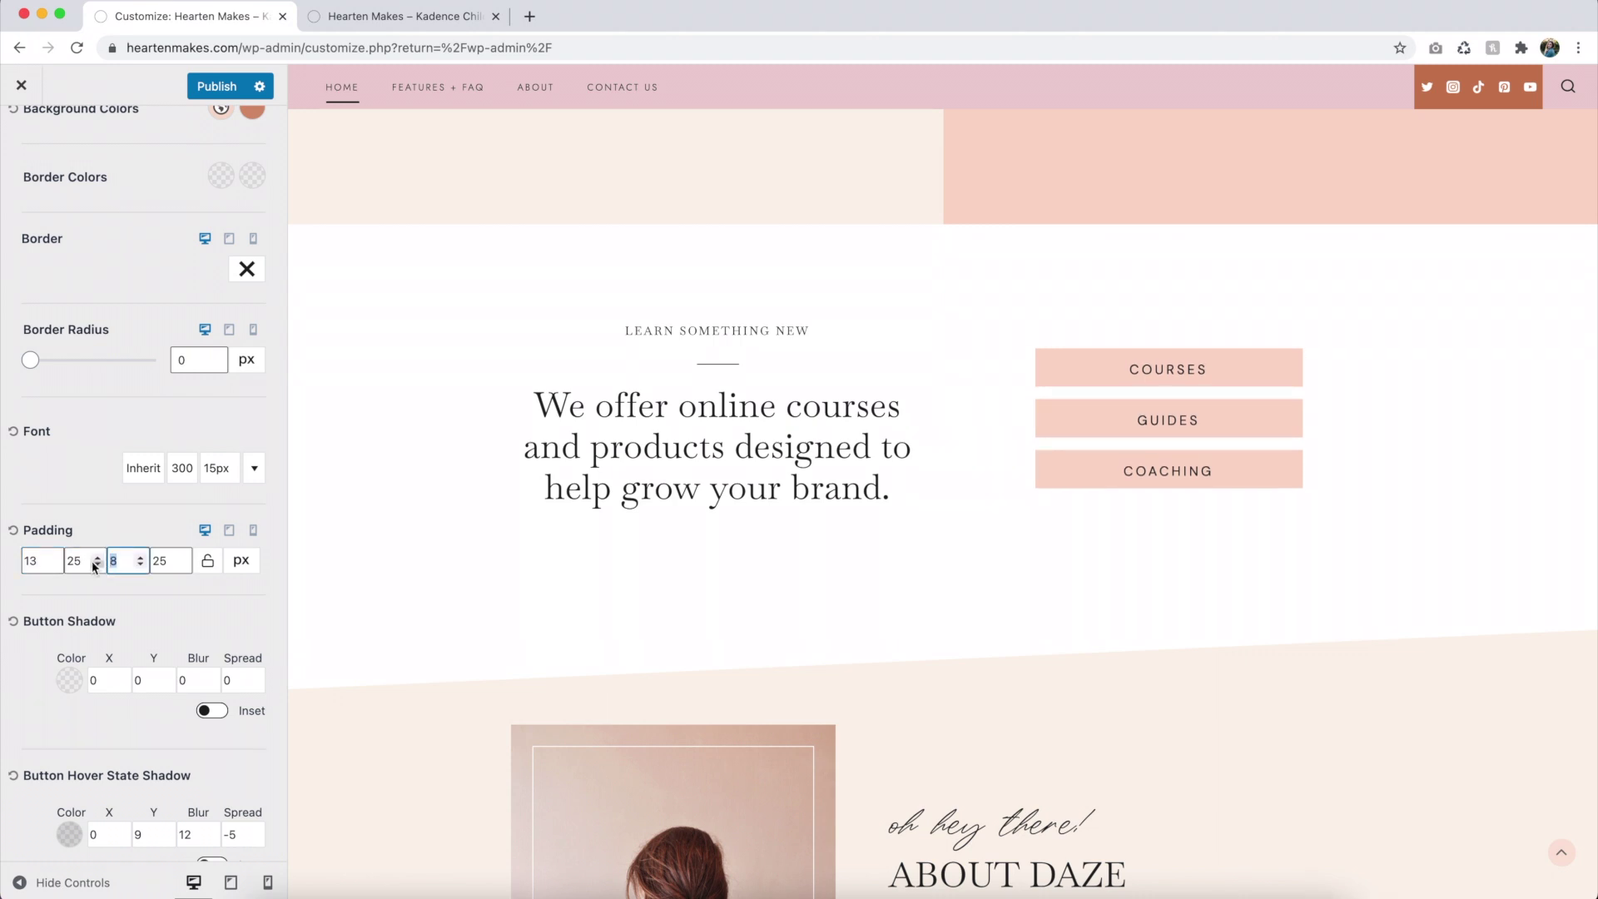
text(13)
click(147, 599)
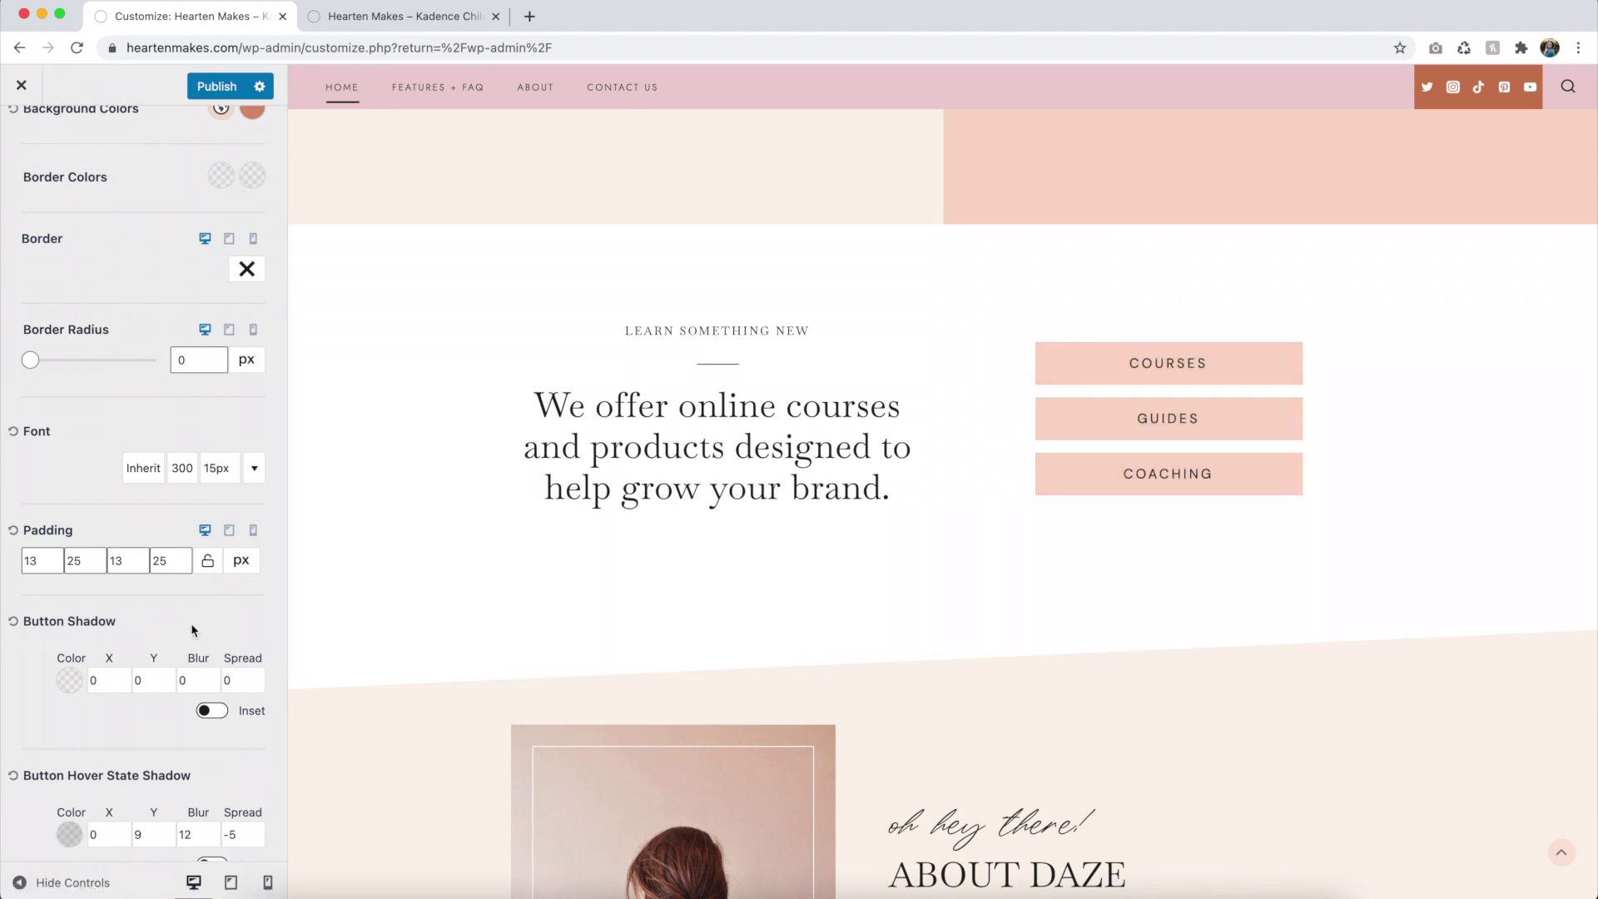
scroll(191, 622, down, 1)
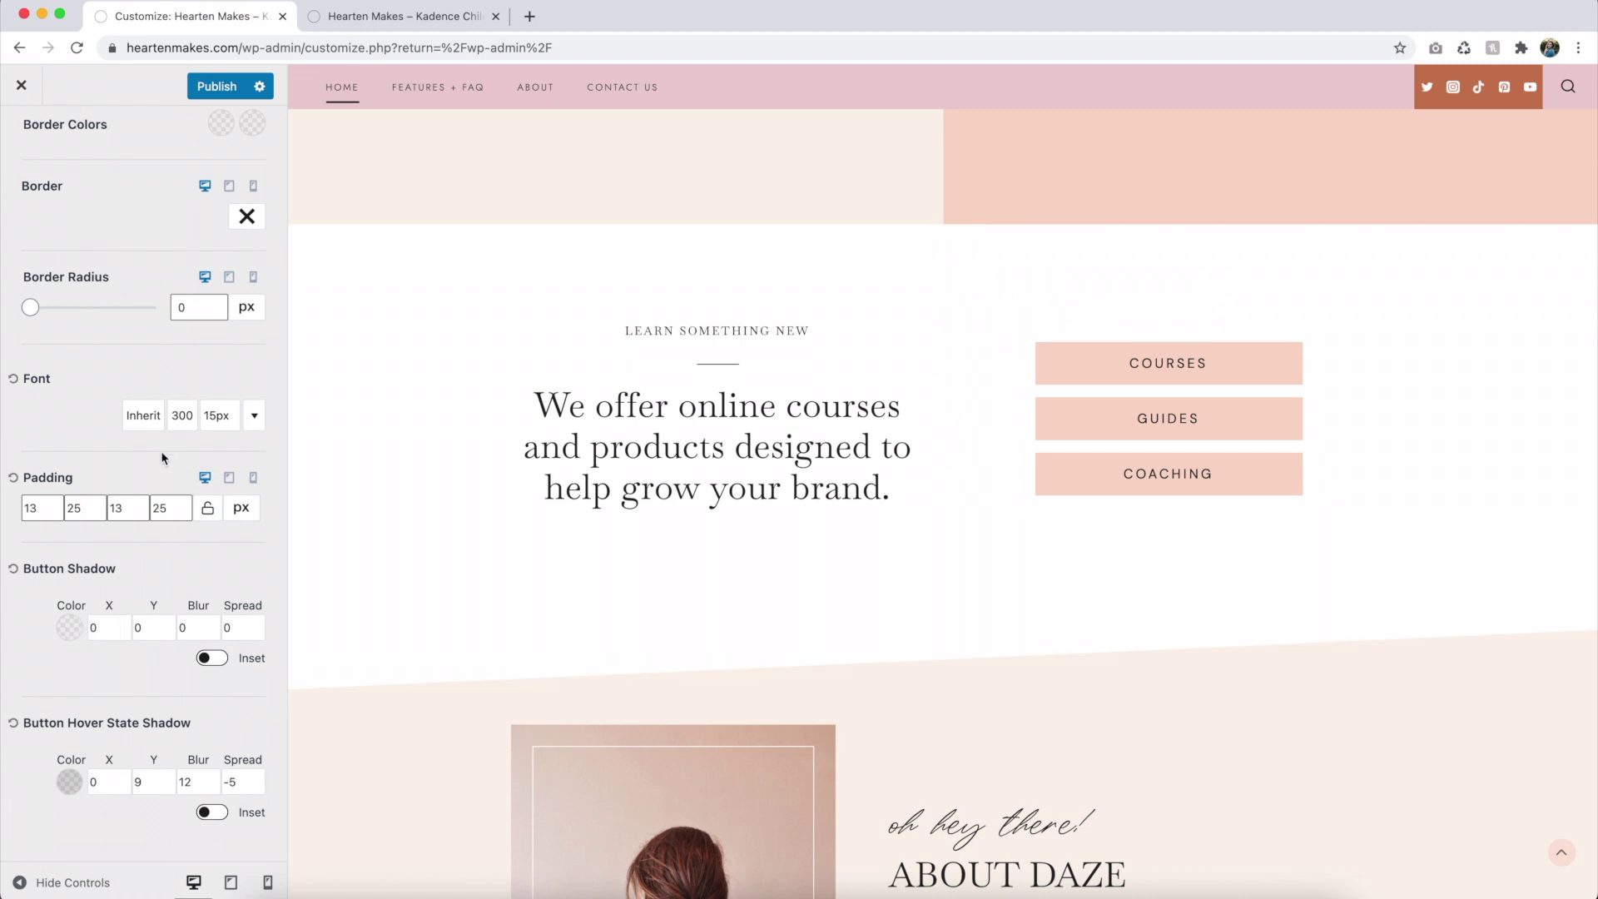
scroll(162, 454, up, 4)
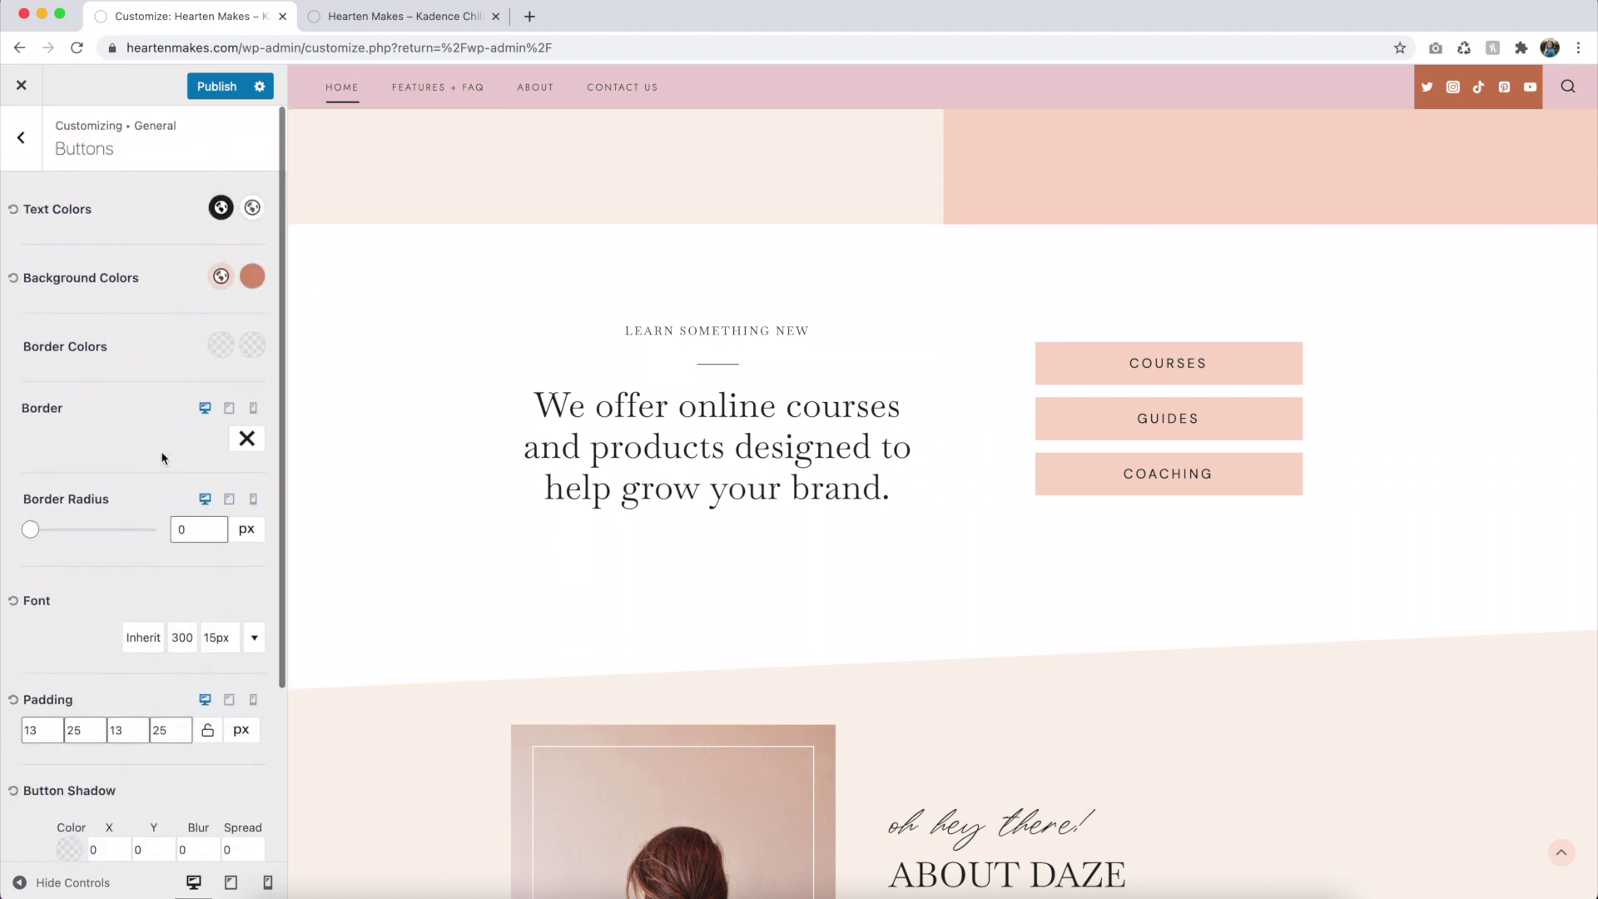
Open the general Scroll To Top settings and test the scroll-to-top button from lower parts of the homepage preview.
click(19, 139)
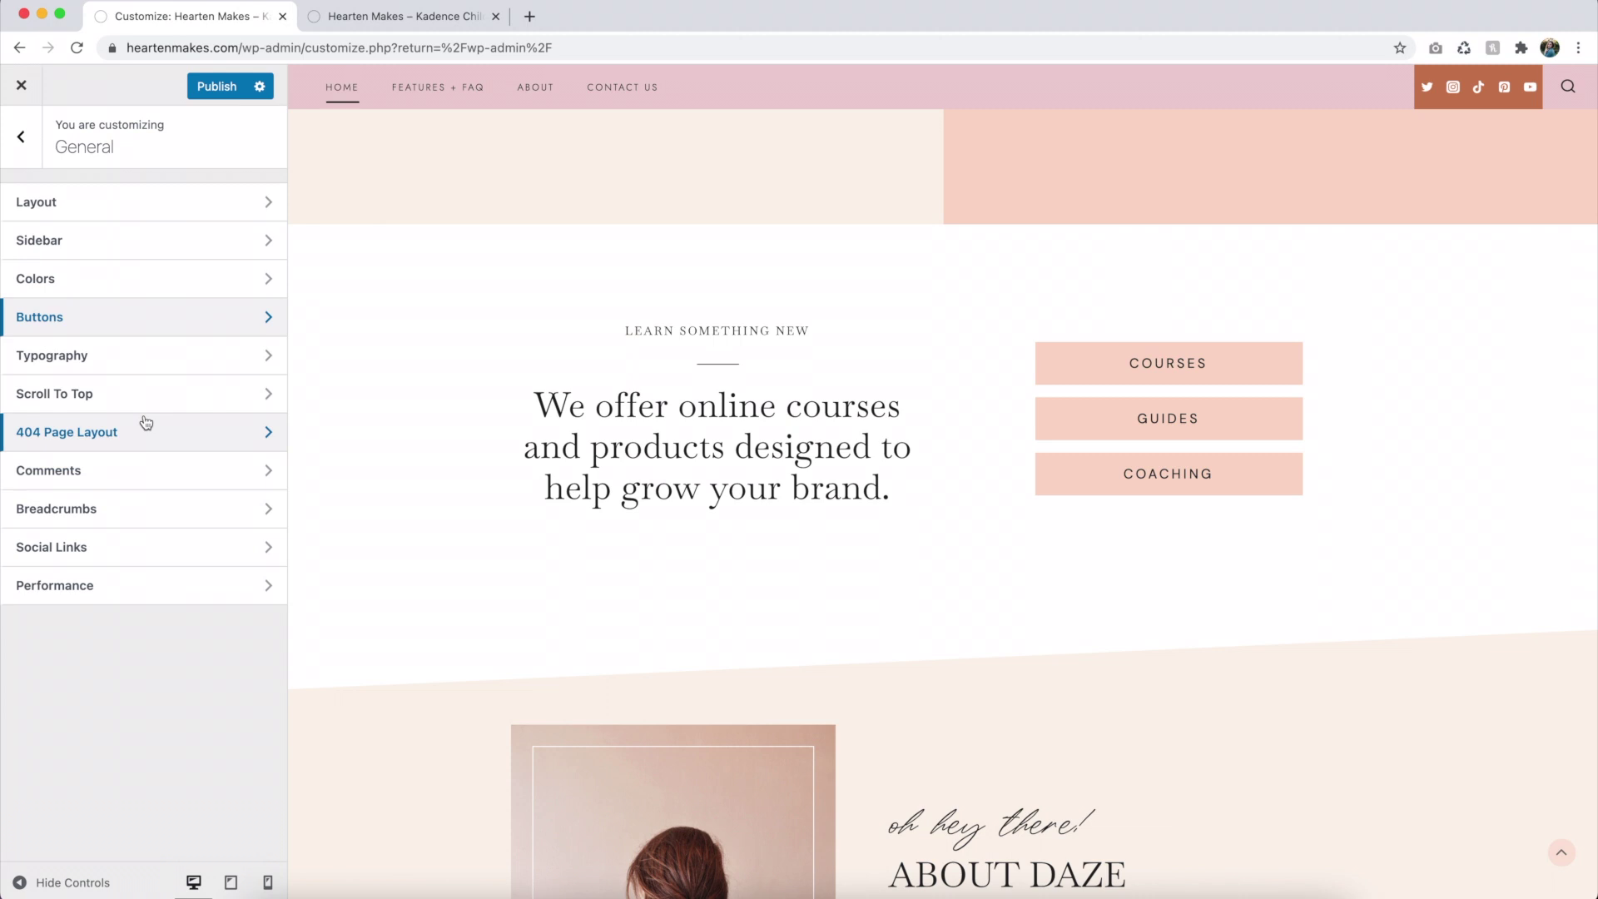
click(90, 392)
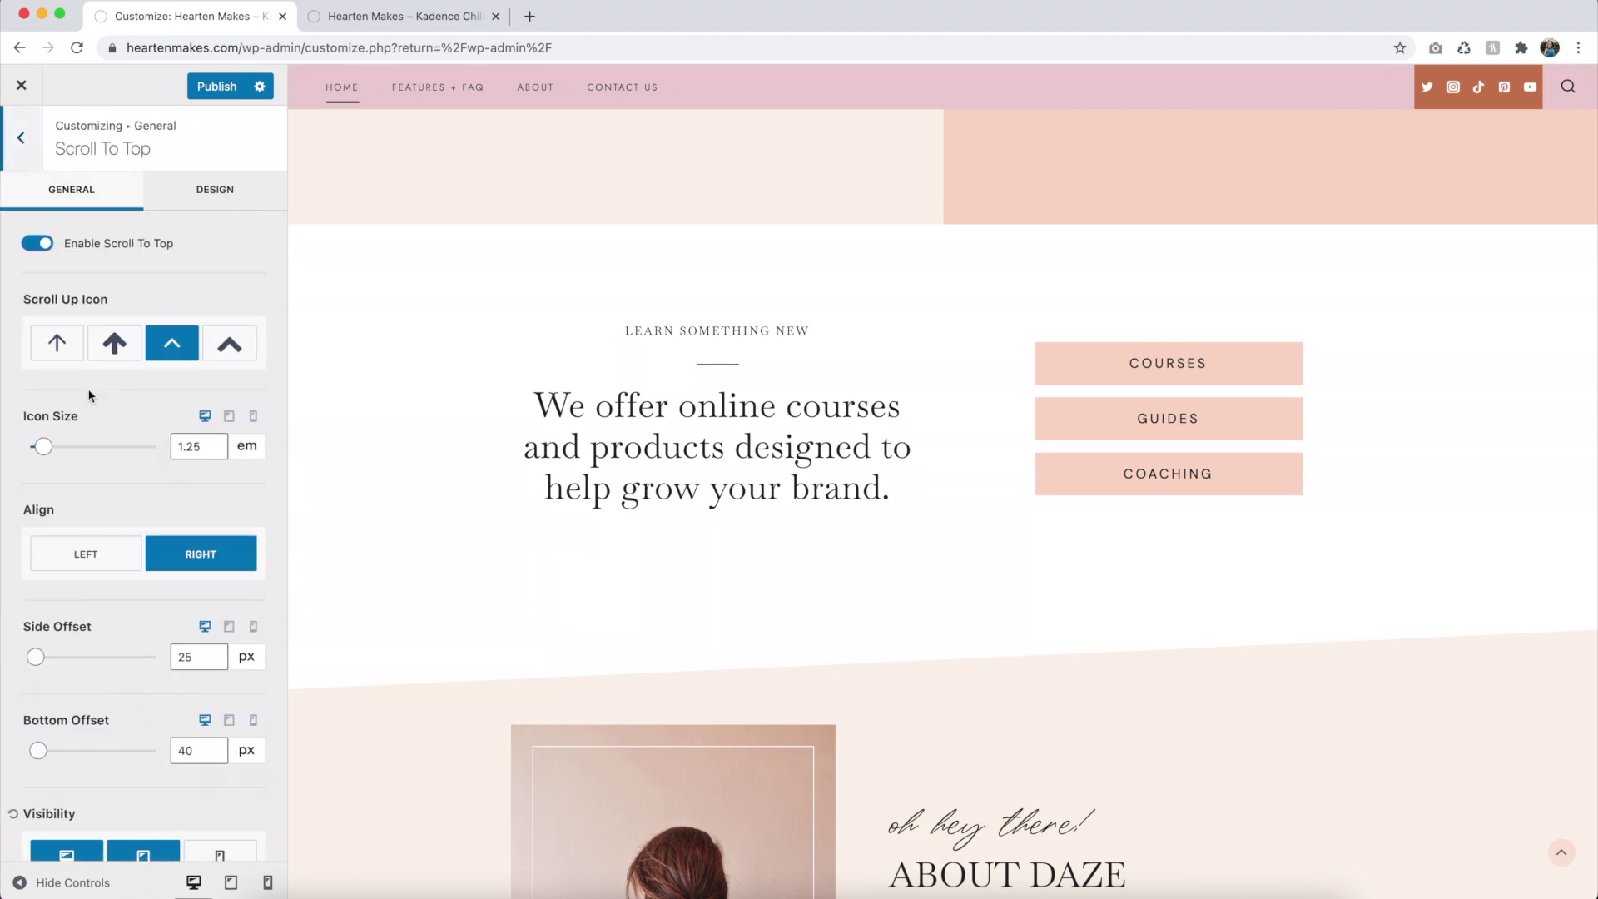
scroll(941, 499, down, 10)
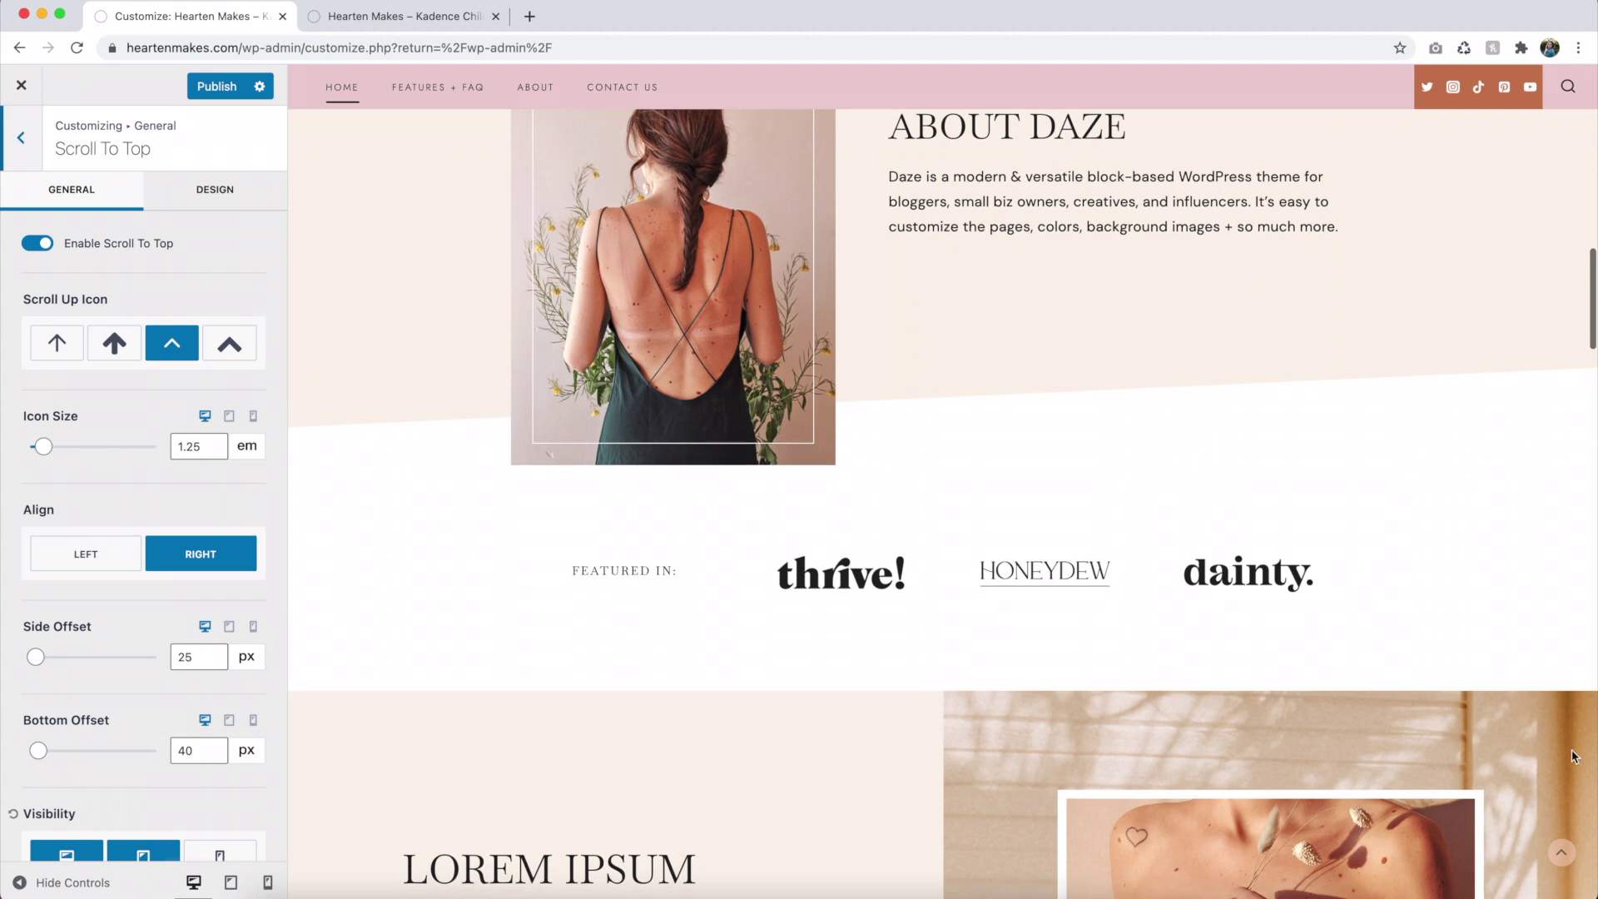
click(1563, 863)
scroll(1488, 732, down, 6)
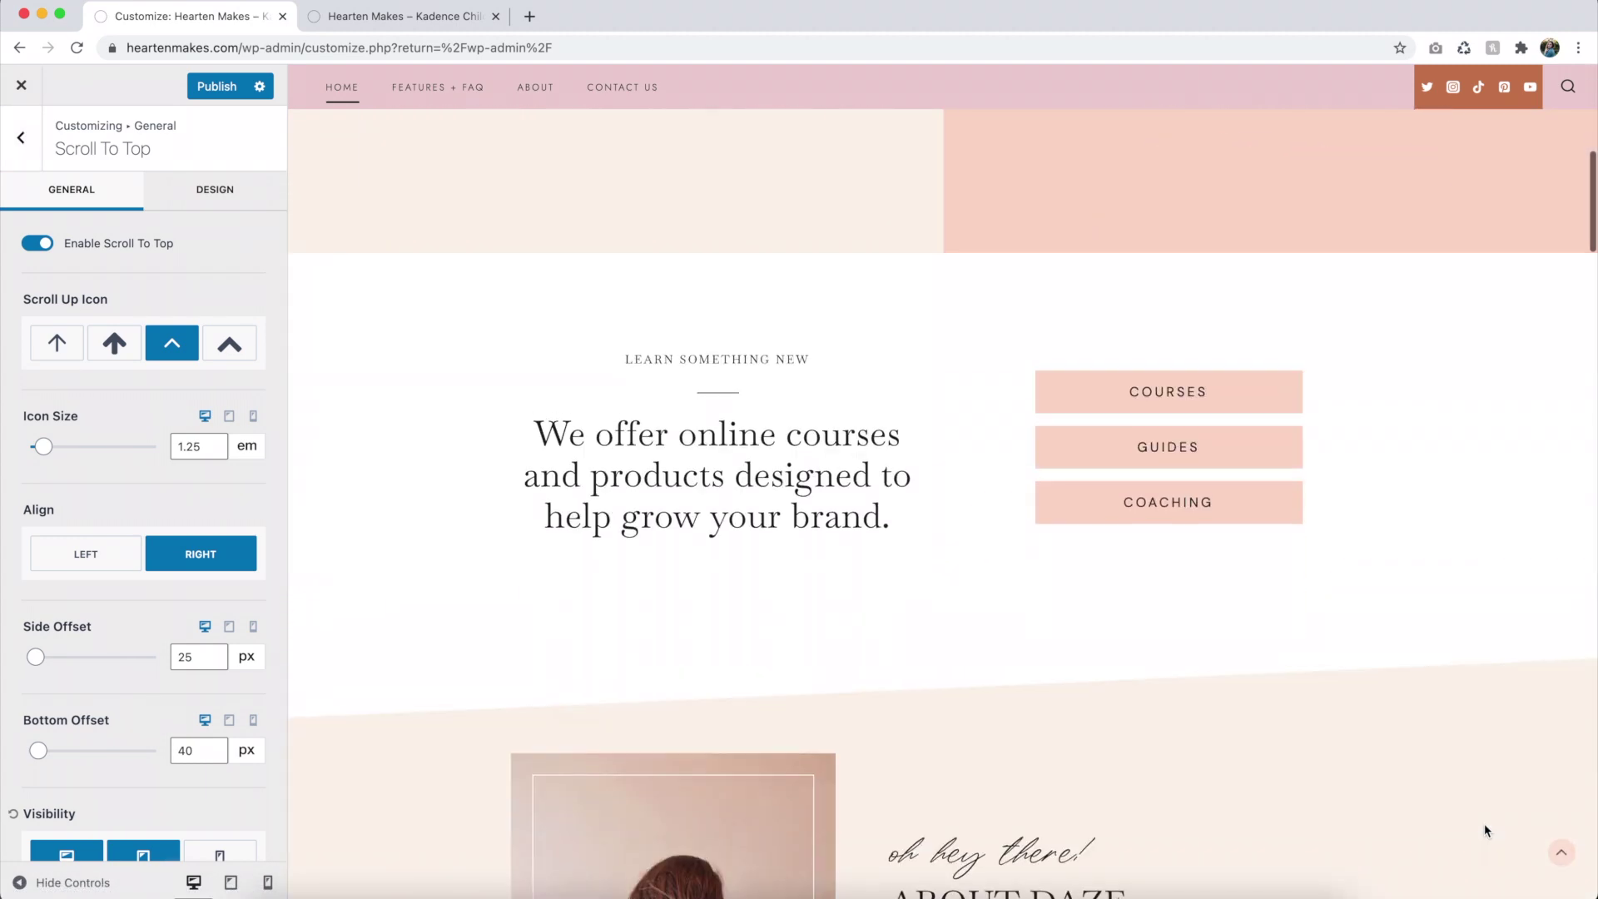
click(1563, 861)
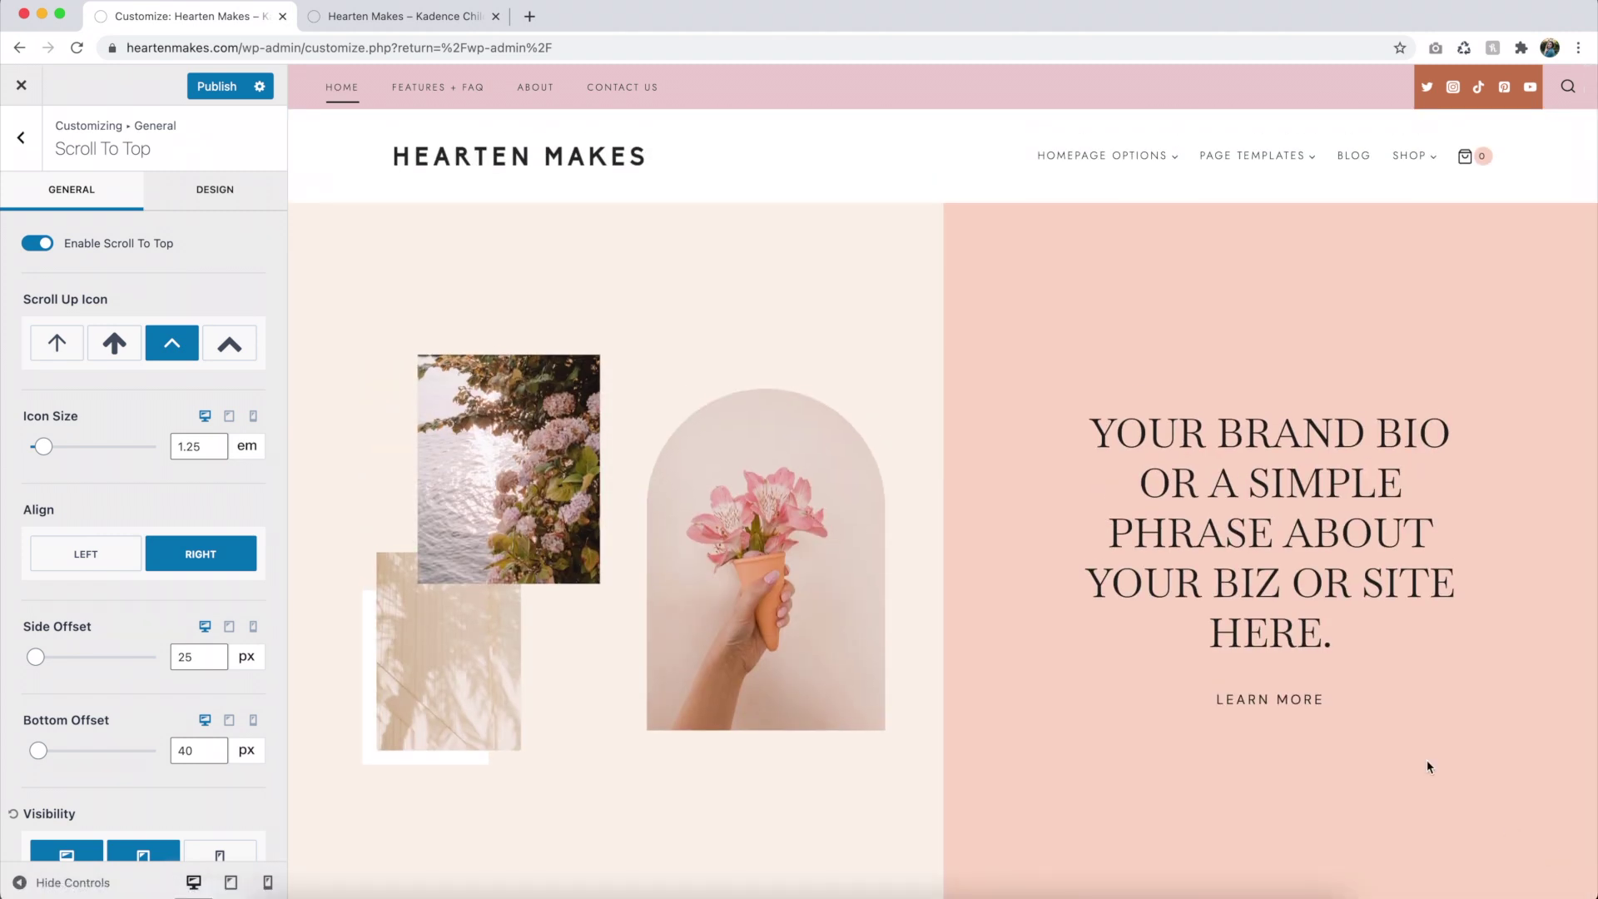
Change the Scroll Up Icon to the thin arrow with a stem.
scroll(1430, 767, down, 8)
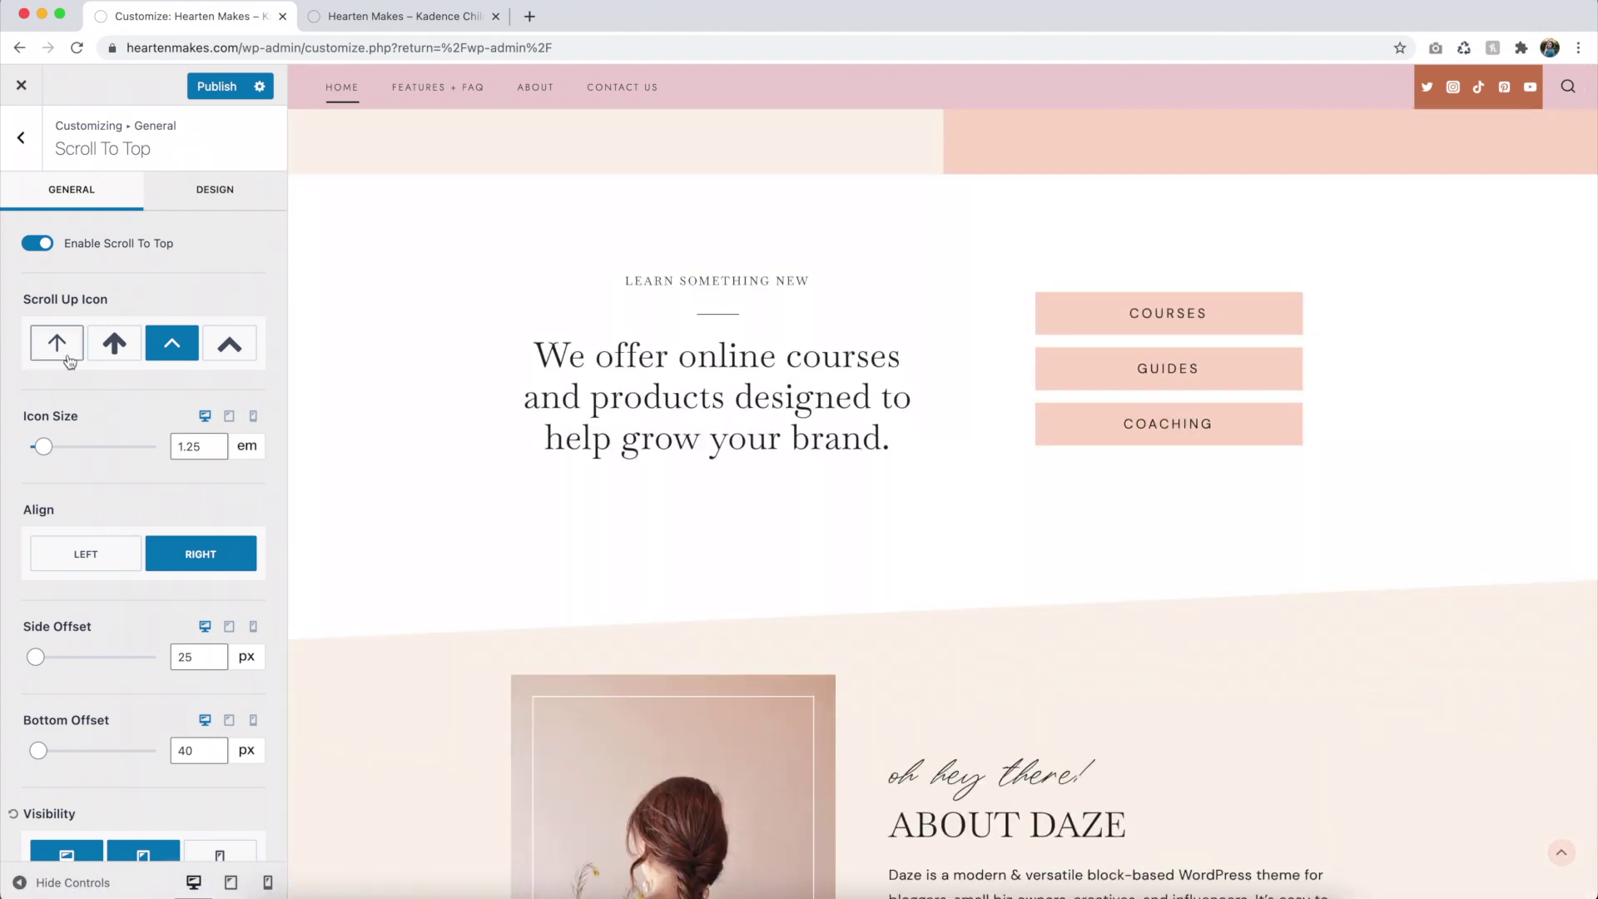
click(59, 345)
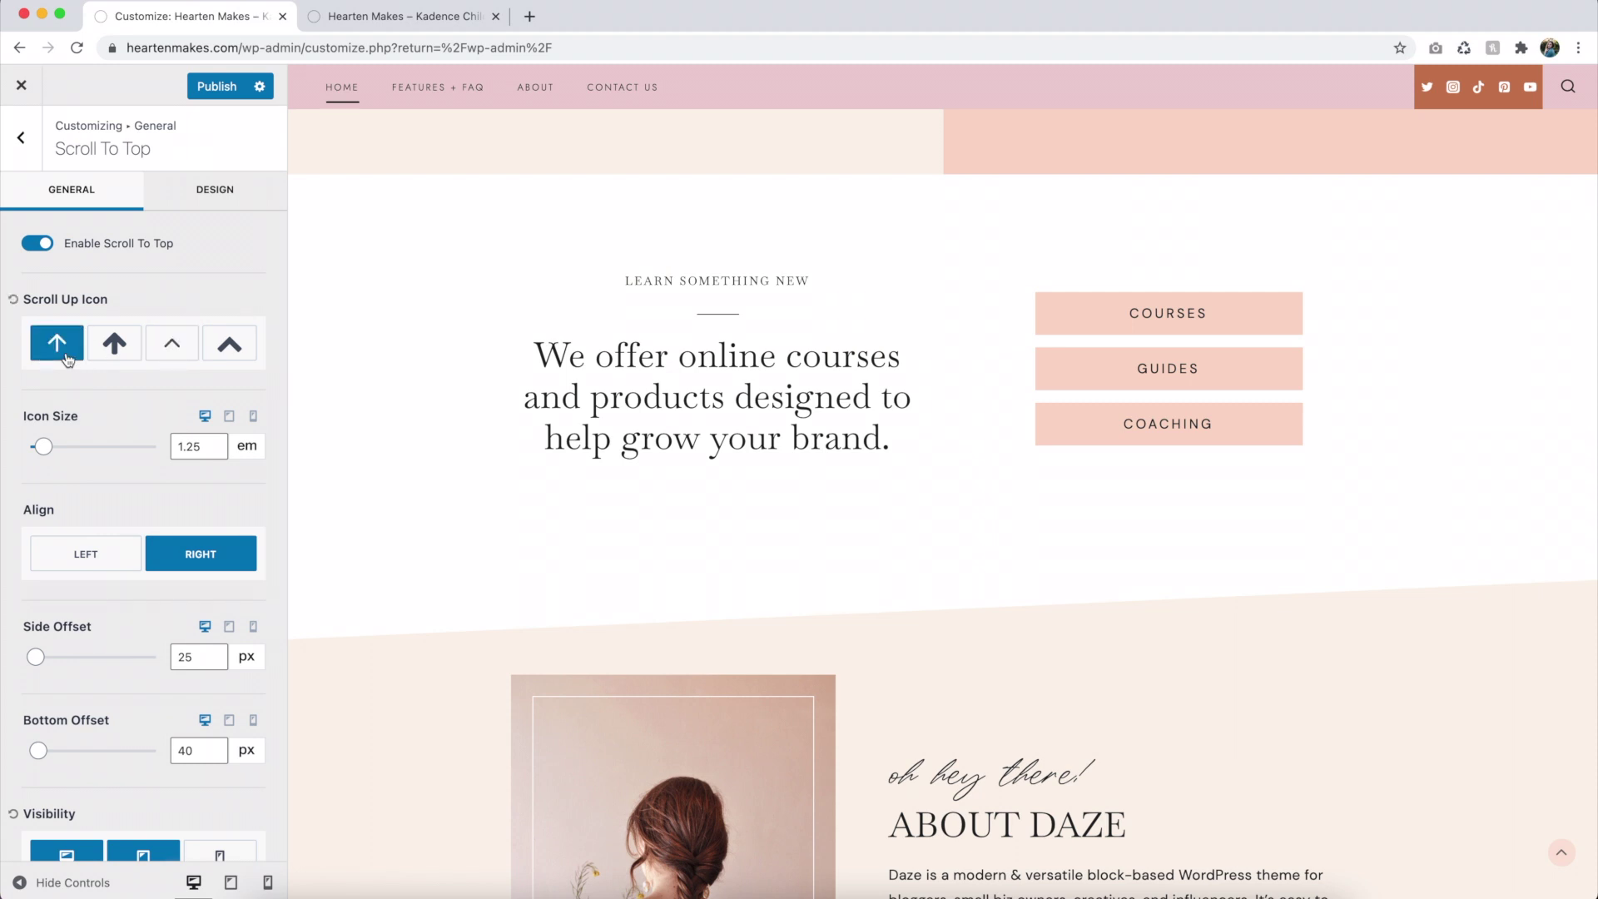
click(101, 497)
Review the scroll-to-top button's size, alignment, offset, device visibility and design settings, and return to the General section.
scroll(128, 462, down, 1)
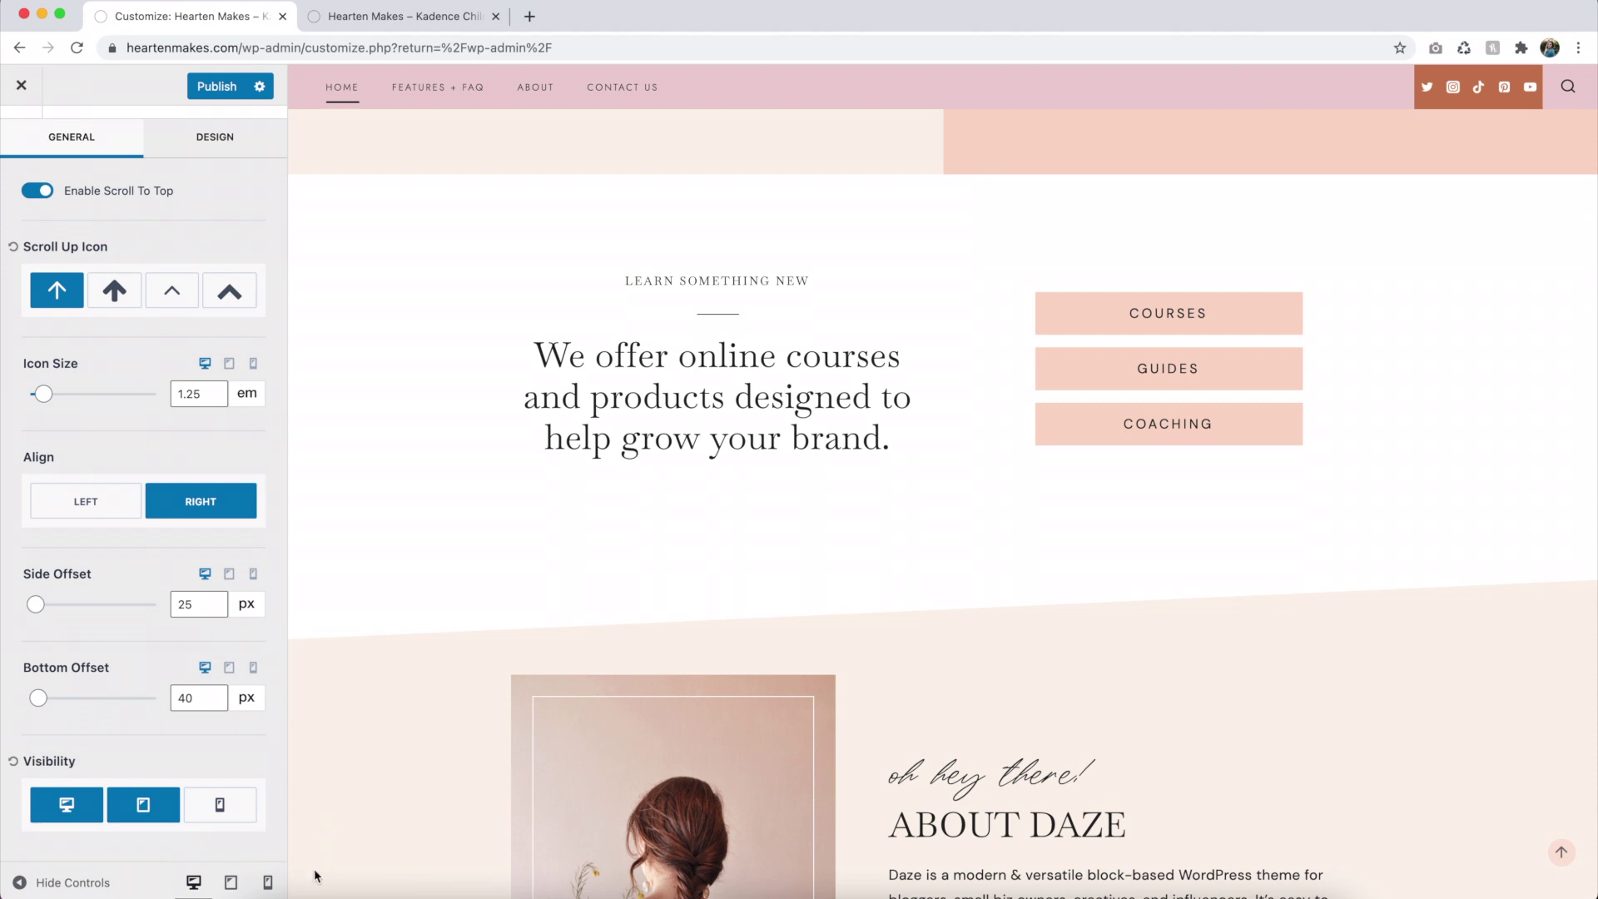
scroll(138, 699, down, 1)
scroll(136, 702, up, 1)
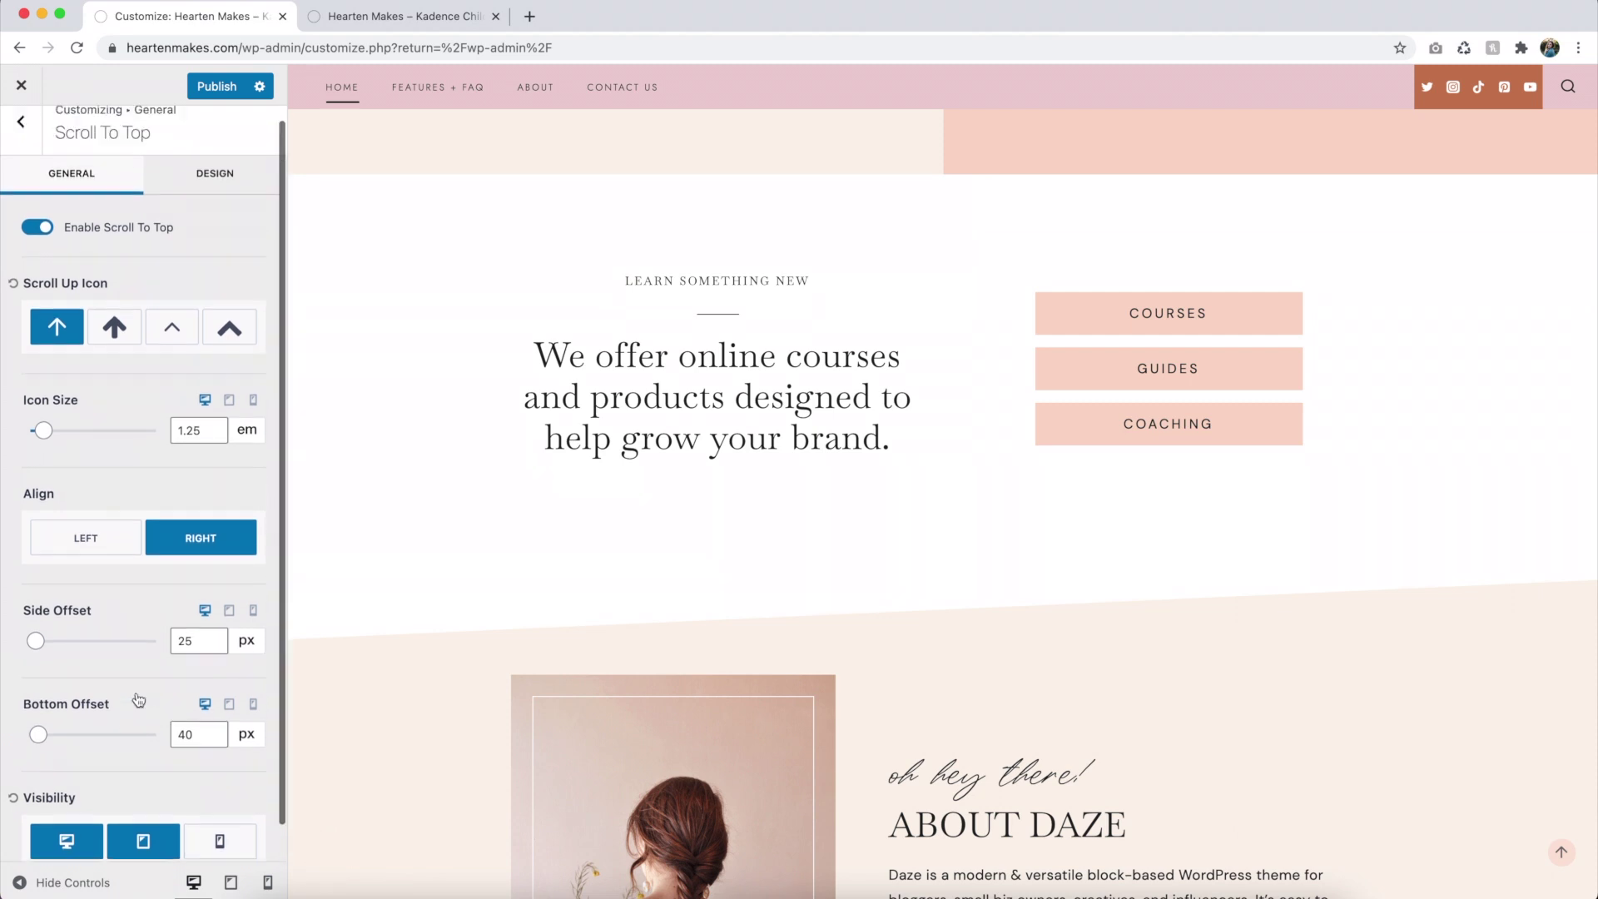
scroll(136, 702, down, 1)
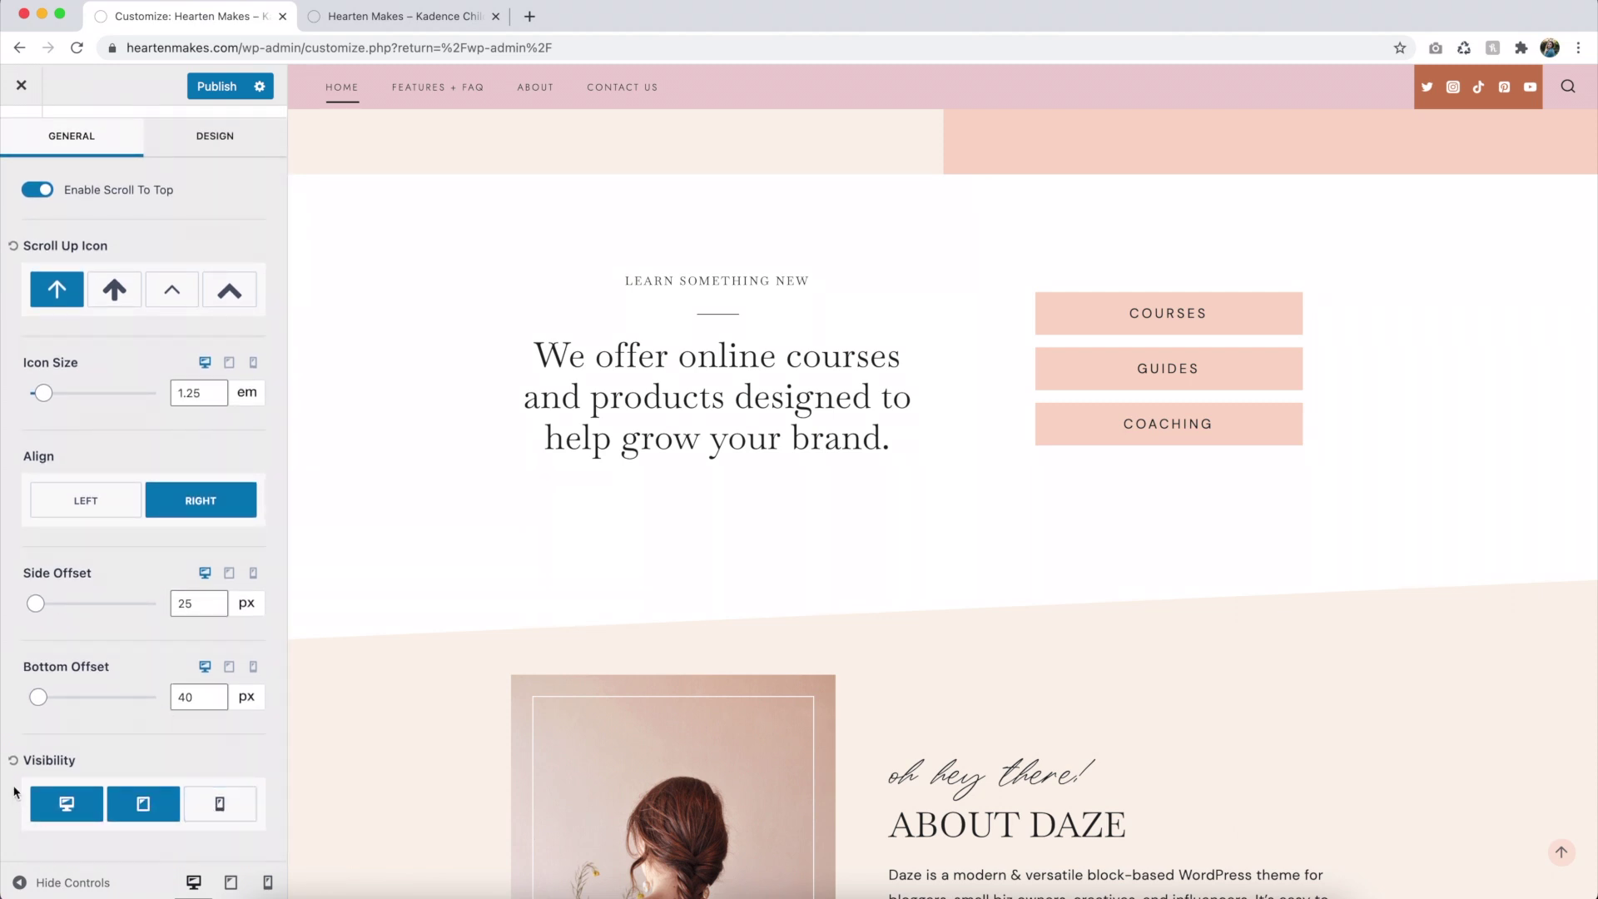
drag(19, 760, 79, 760)
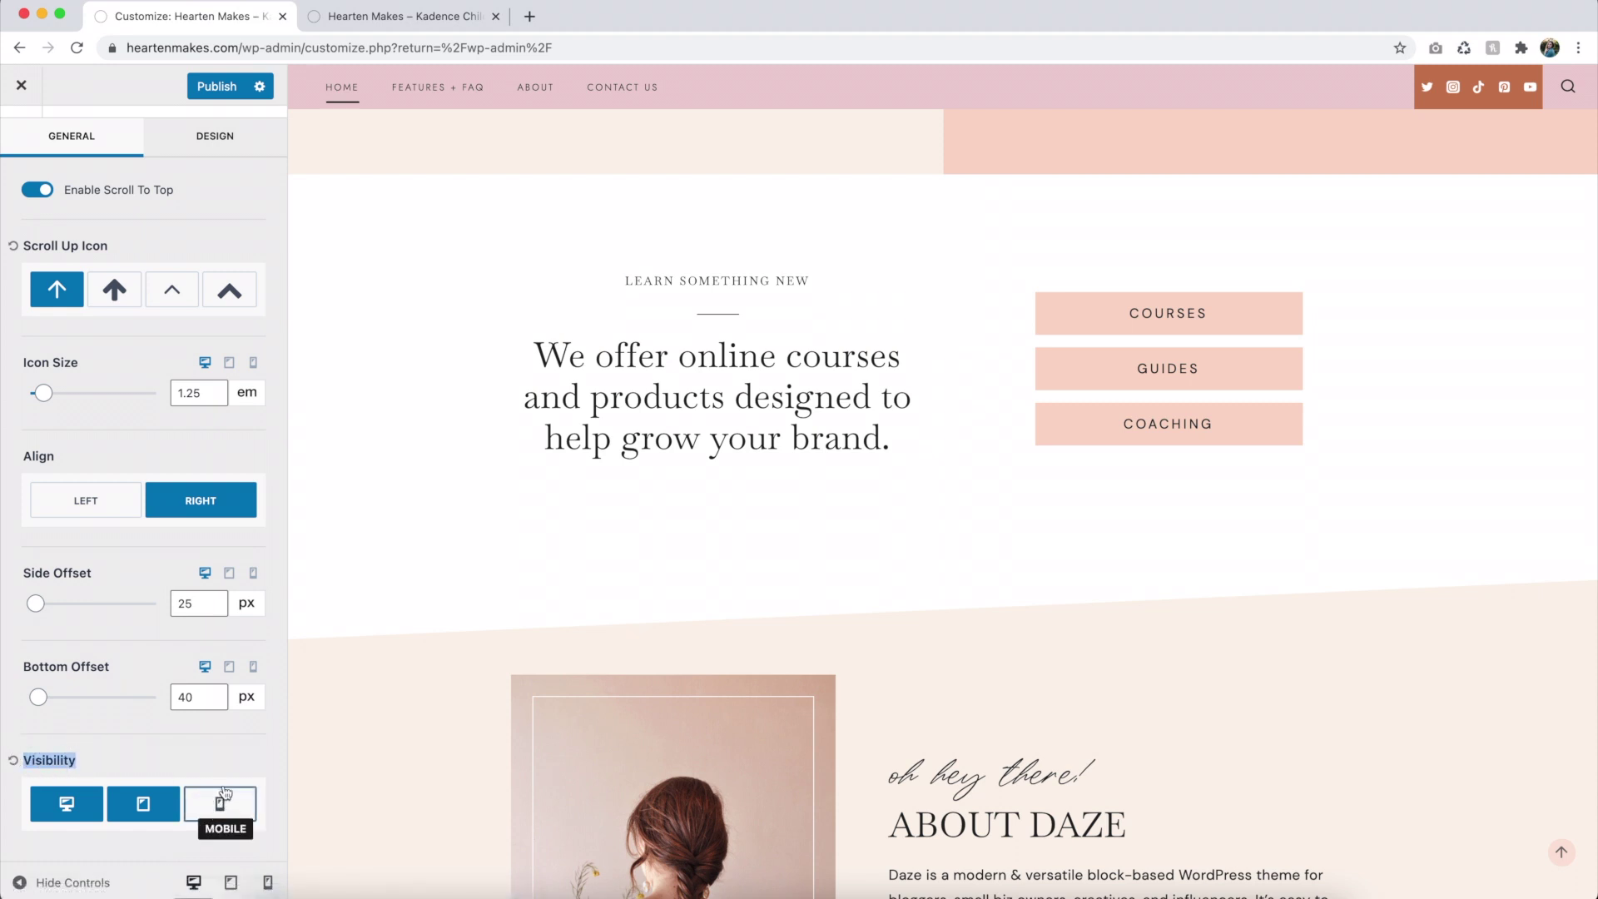
click(191, 759)
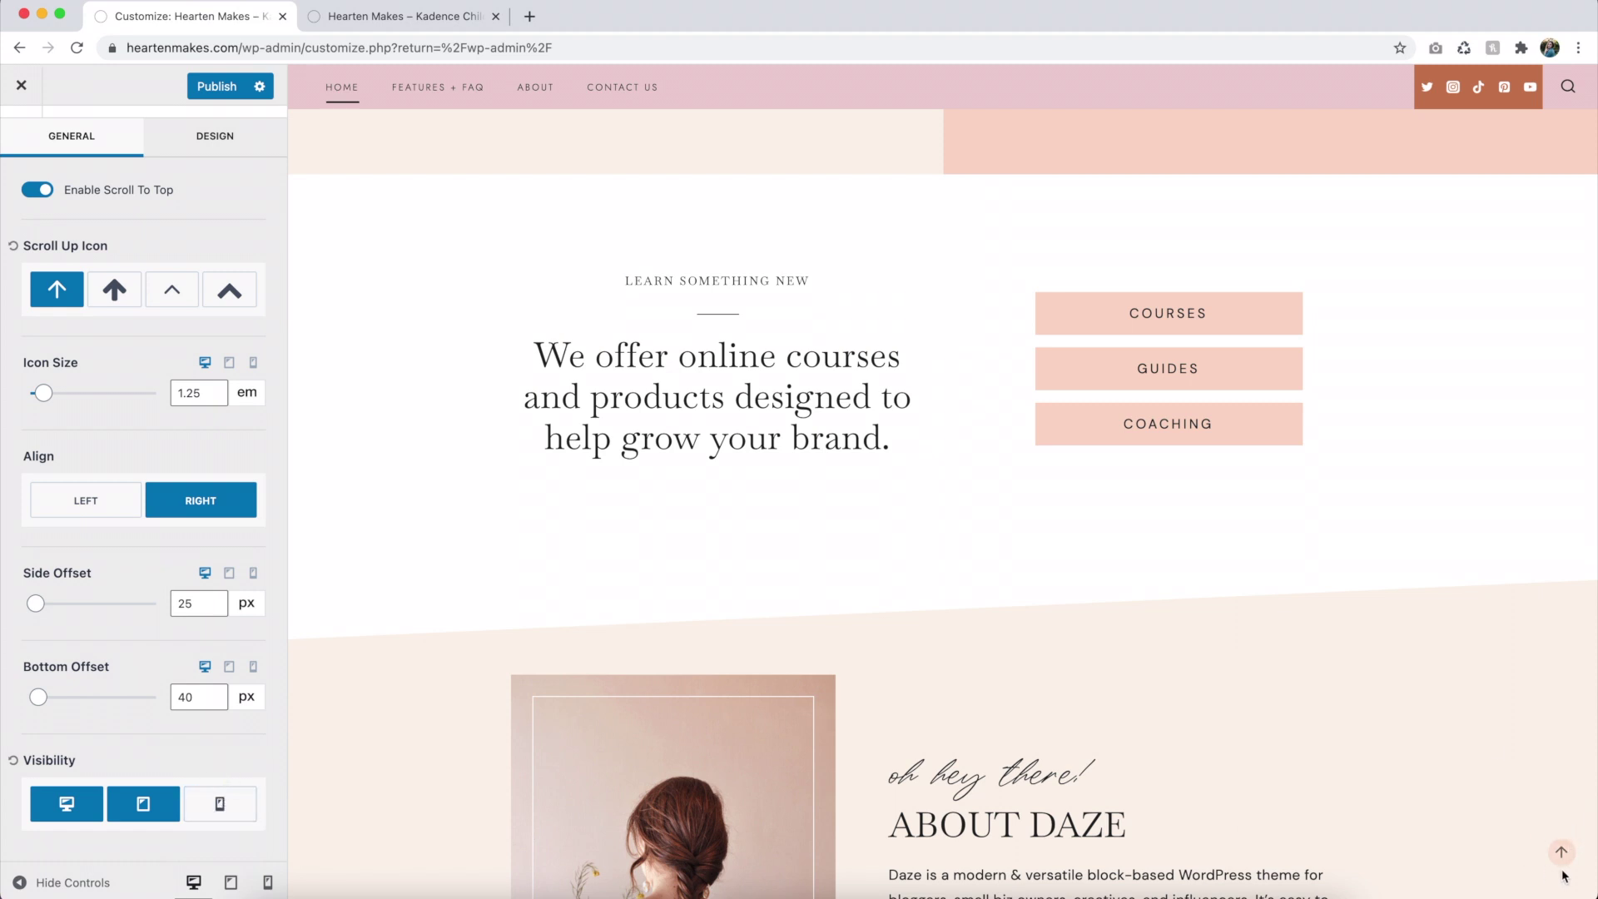
scroll(150, 405, up, 1)
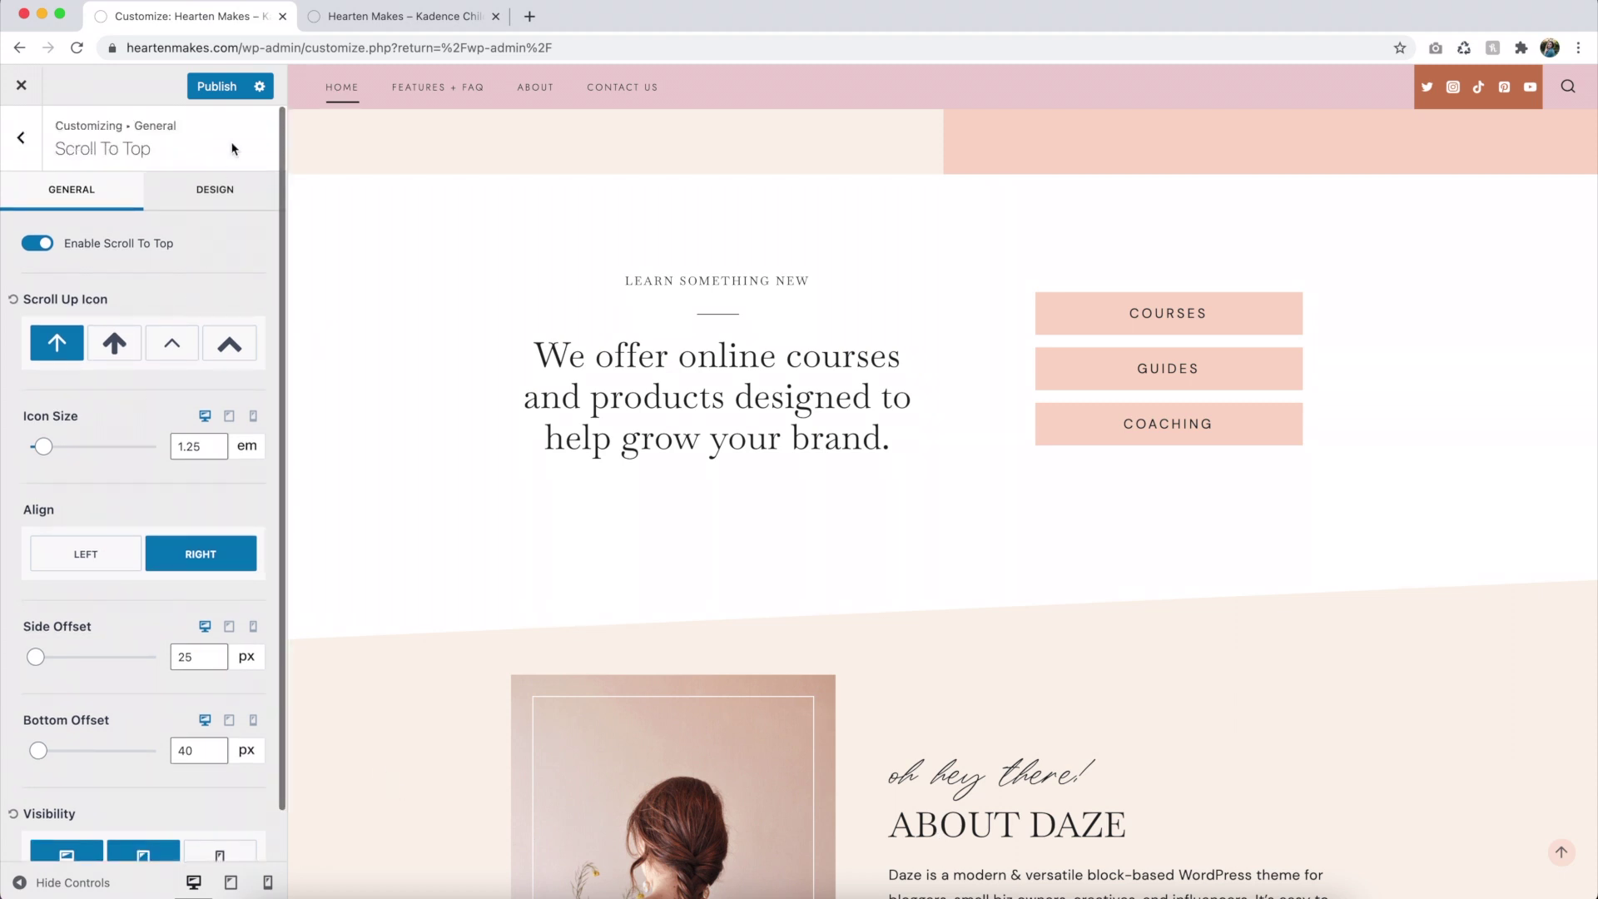
click(214, 192)
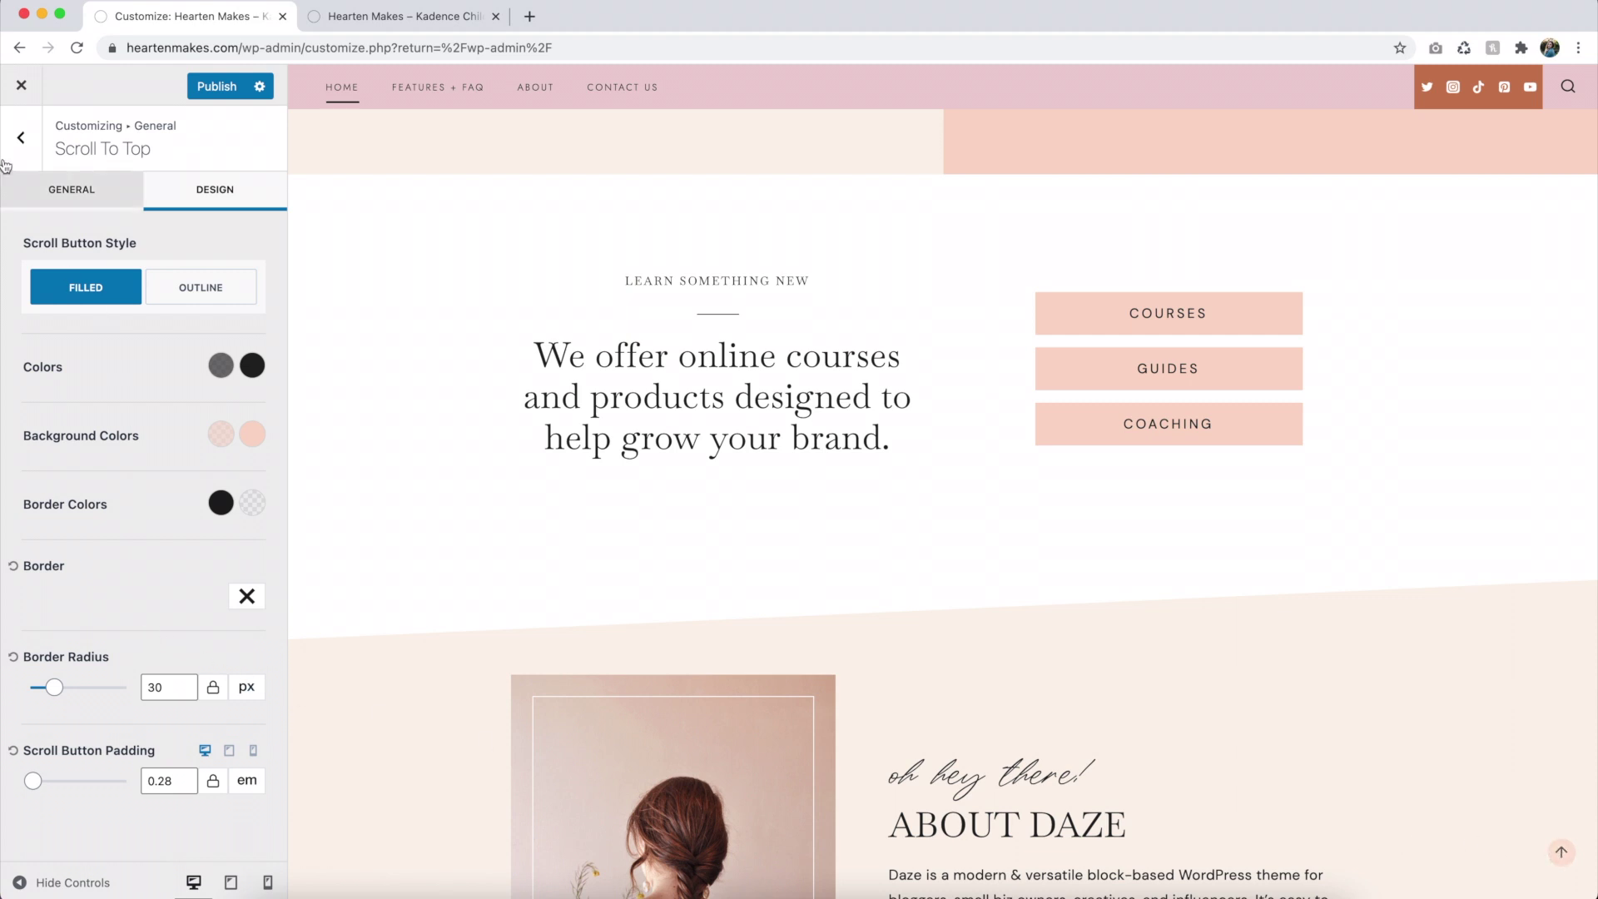
click(23, 138)
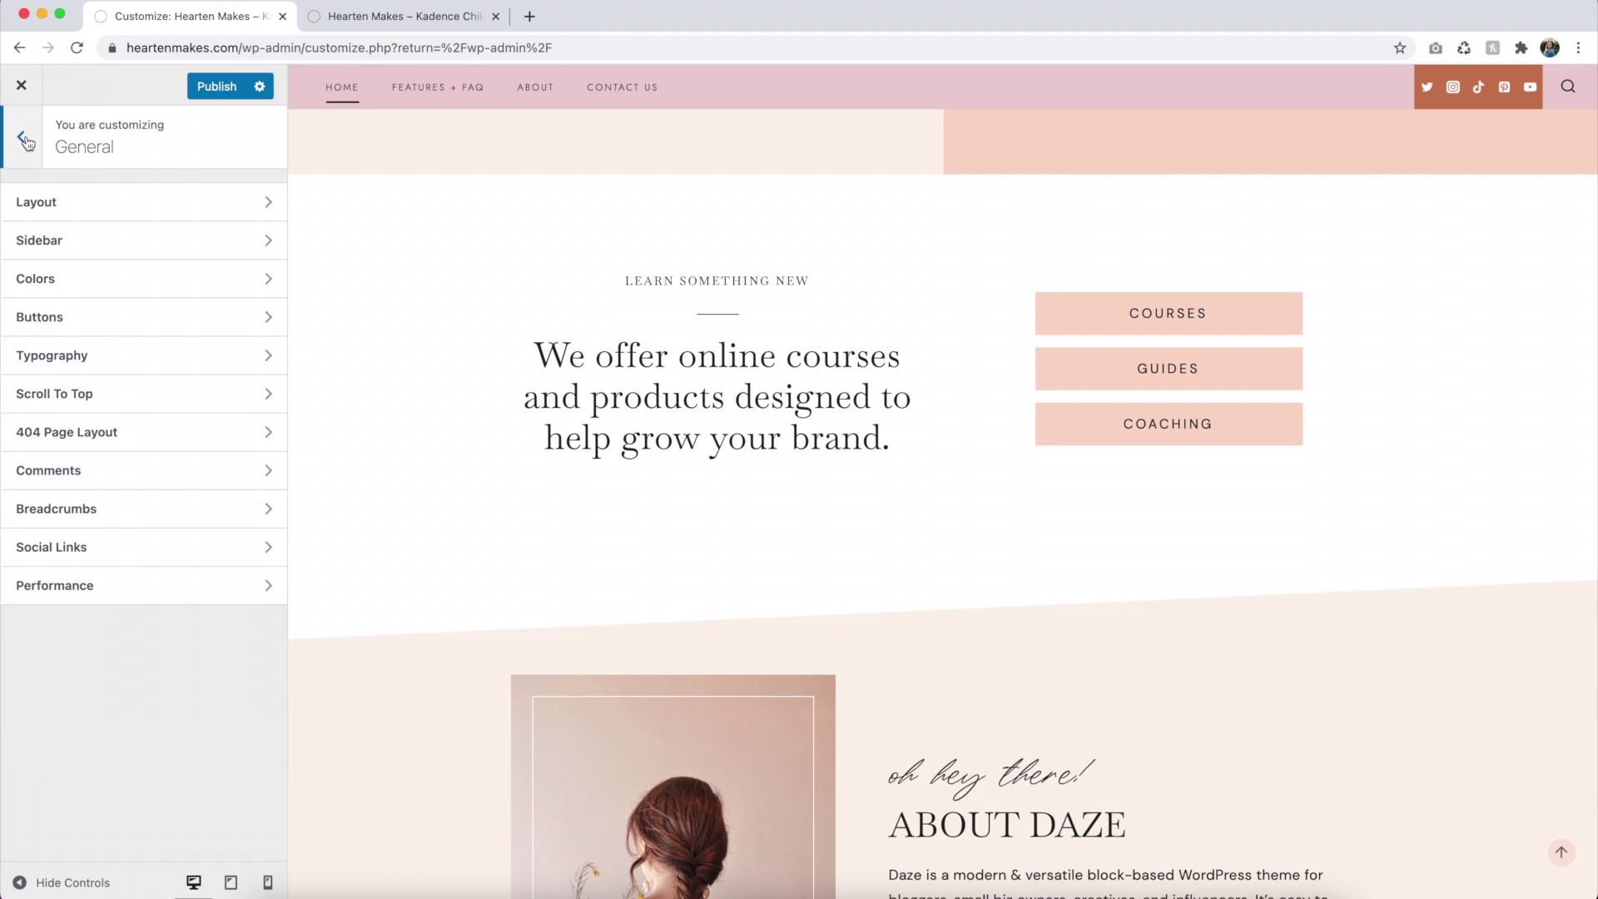
Open the Social Links settings and look through the available social network link fields.
click(106, 548)
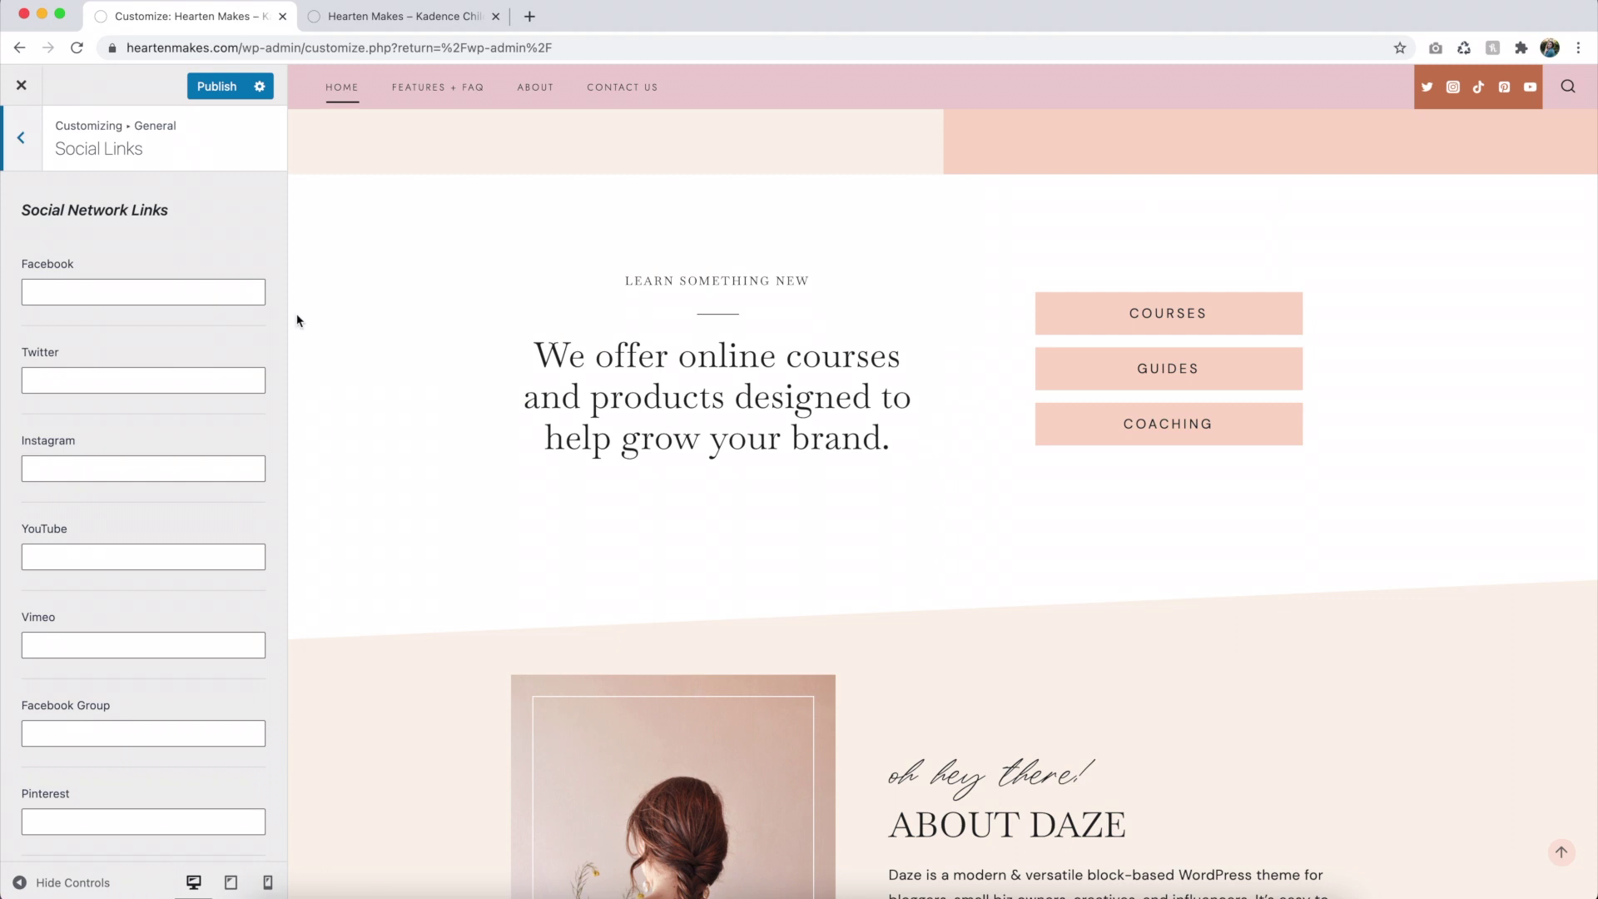
click(50, 290)
click(157, 273)
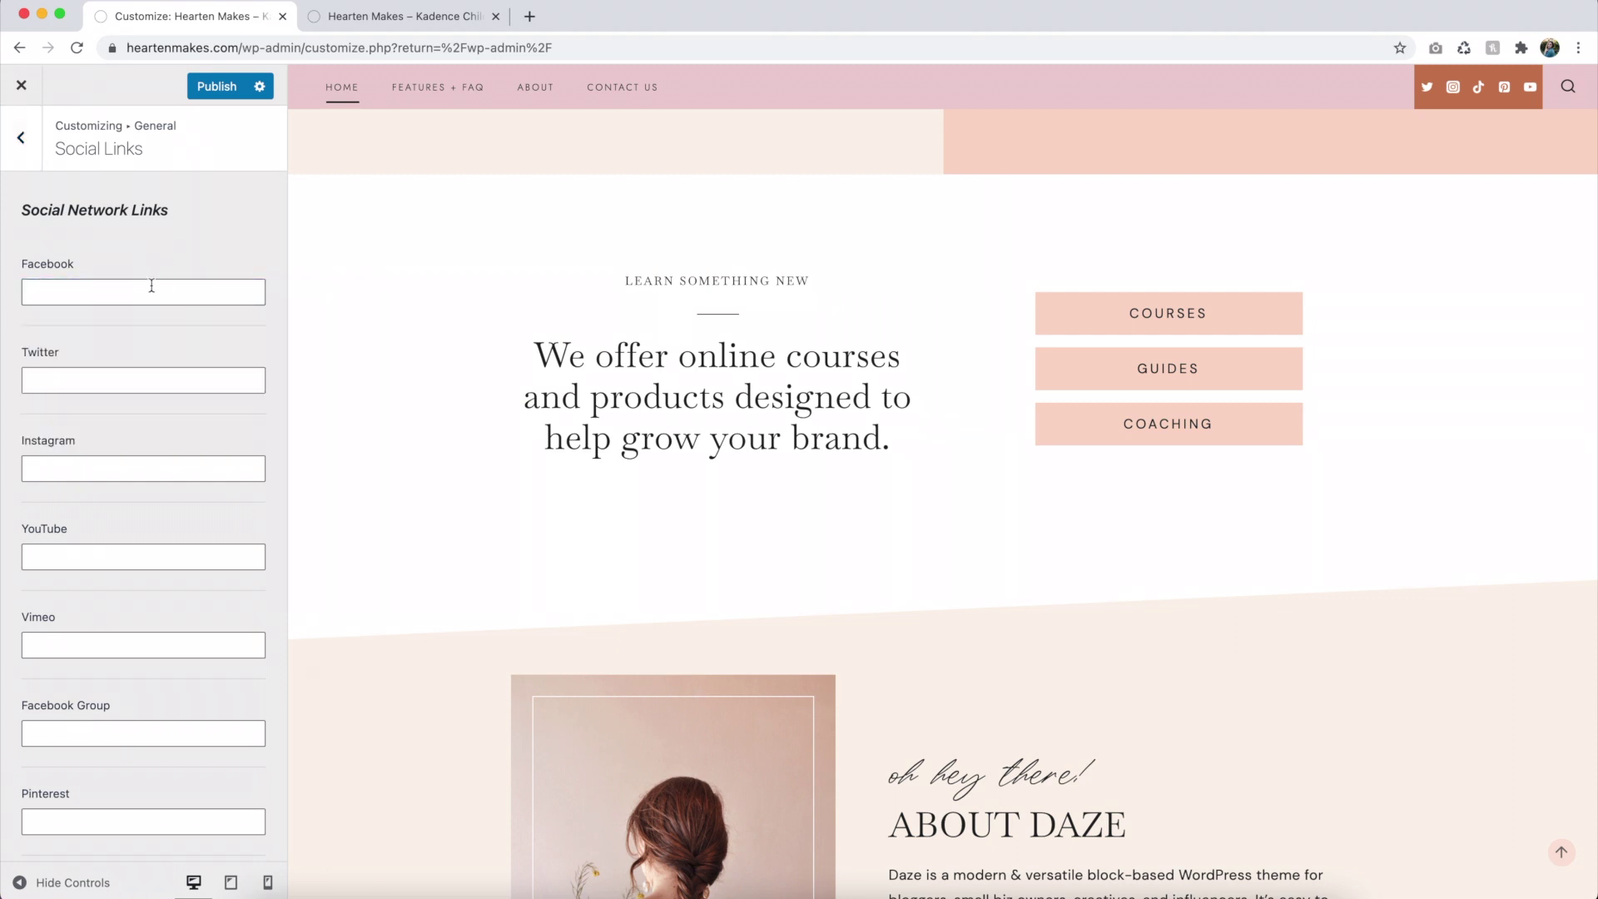
click(100, 380)
click(157, 342)
click(56, 468)
scroll(55, 468, down, 15)
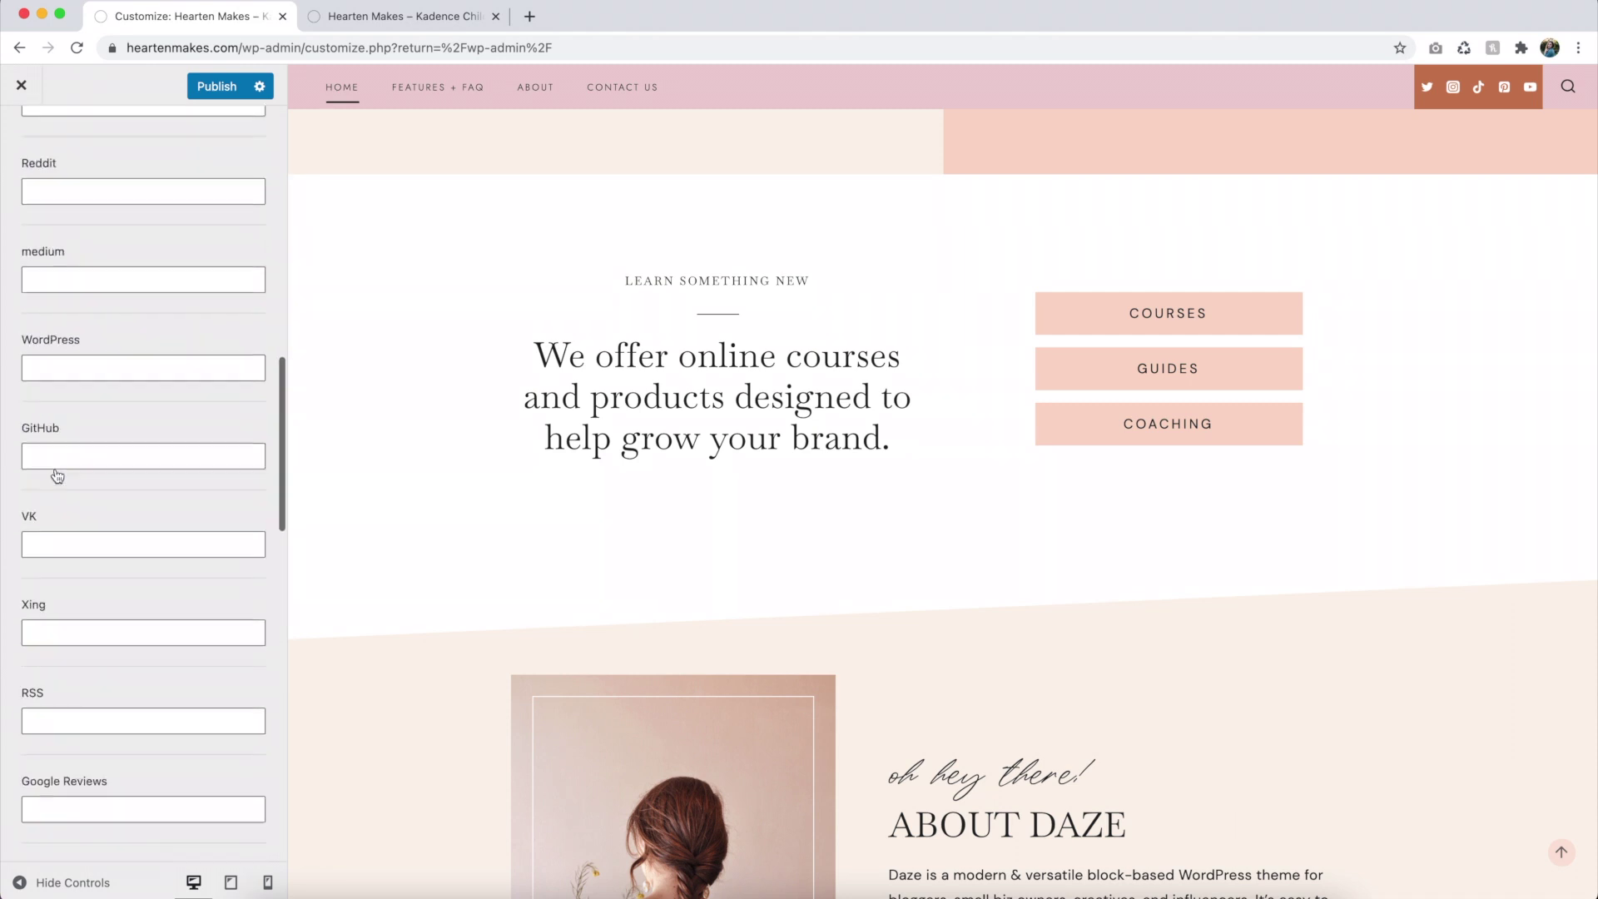
Look through the remaining social network link fields and return to the General section.
scroll(103, 654, down, 15)
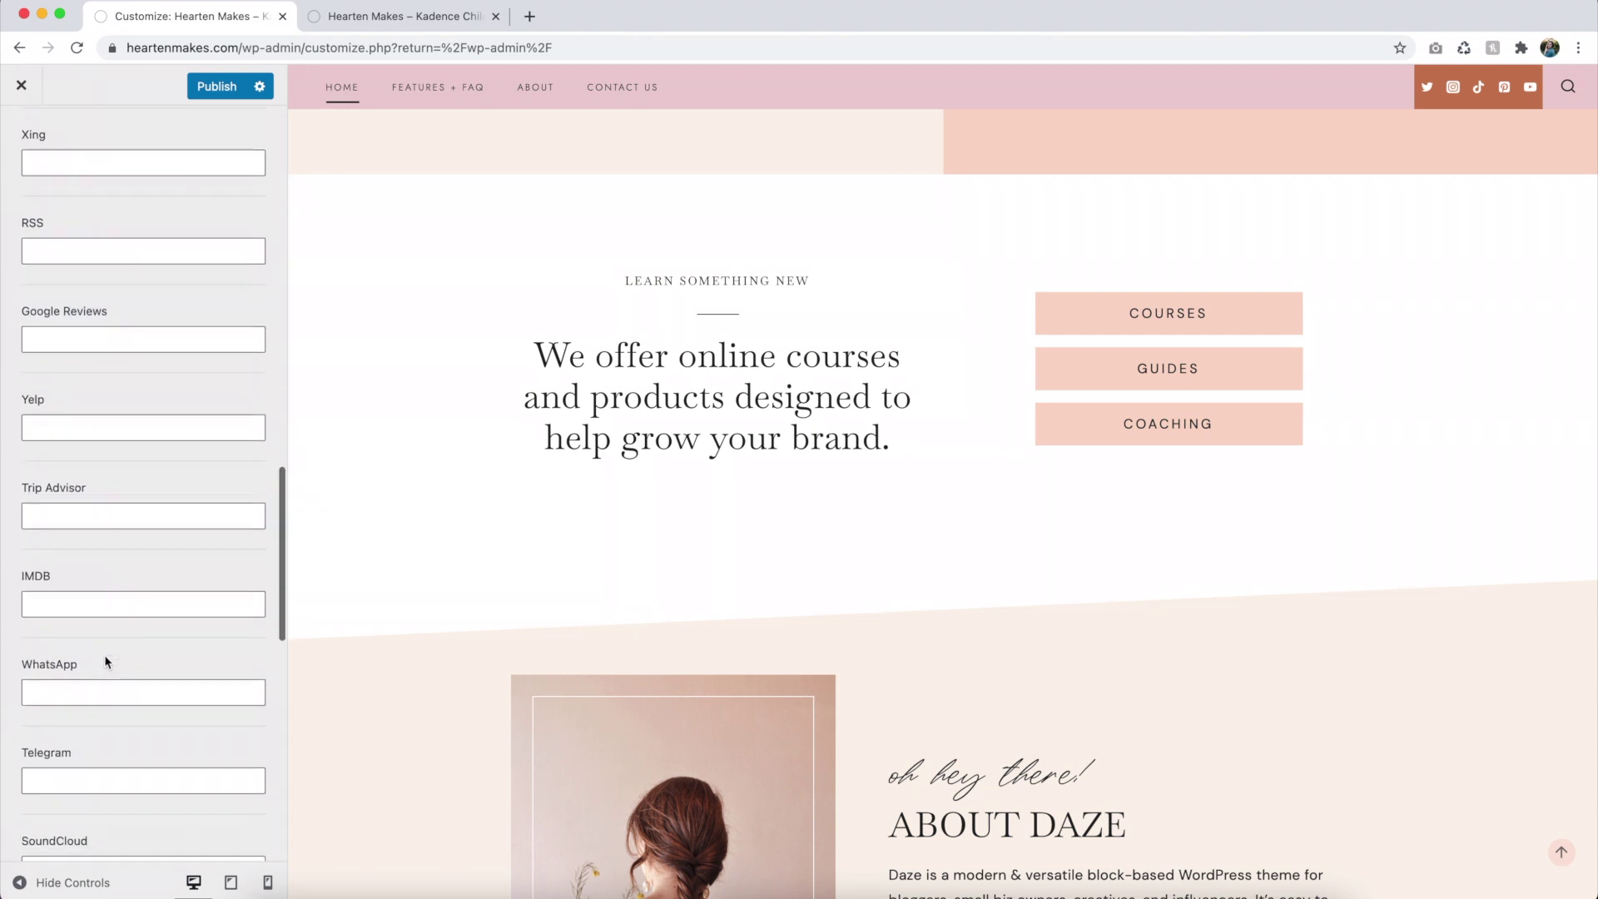
scroll(103, 654, up, 20)
scroll(103, 655, up, 5)
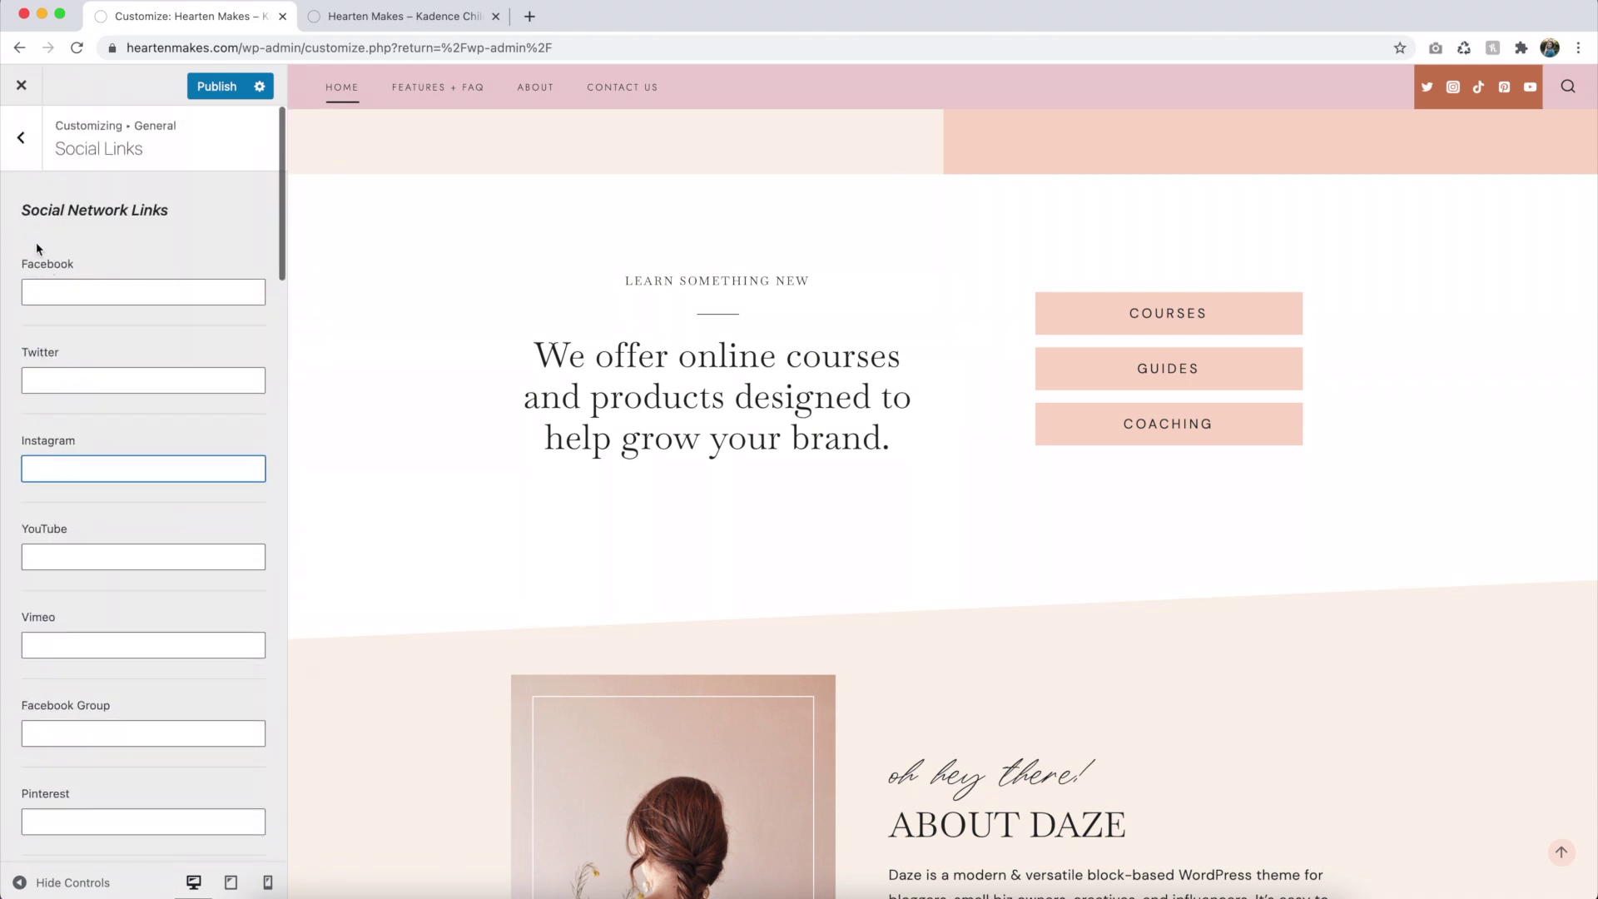
click(25, 155)
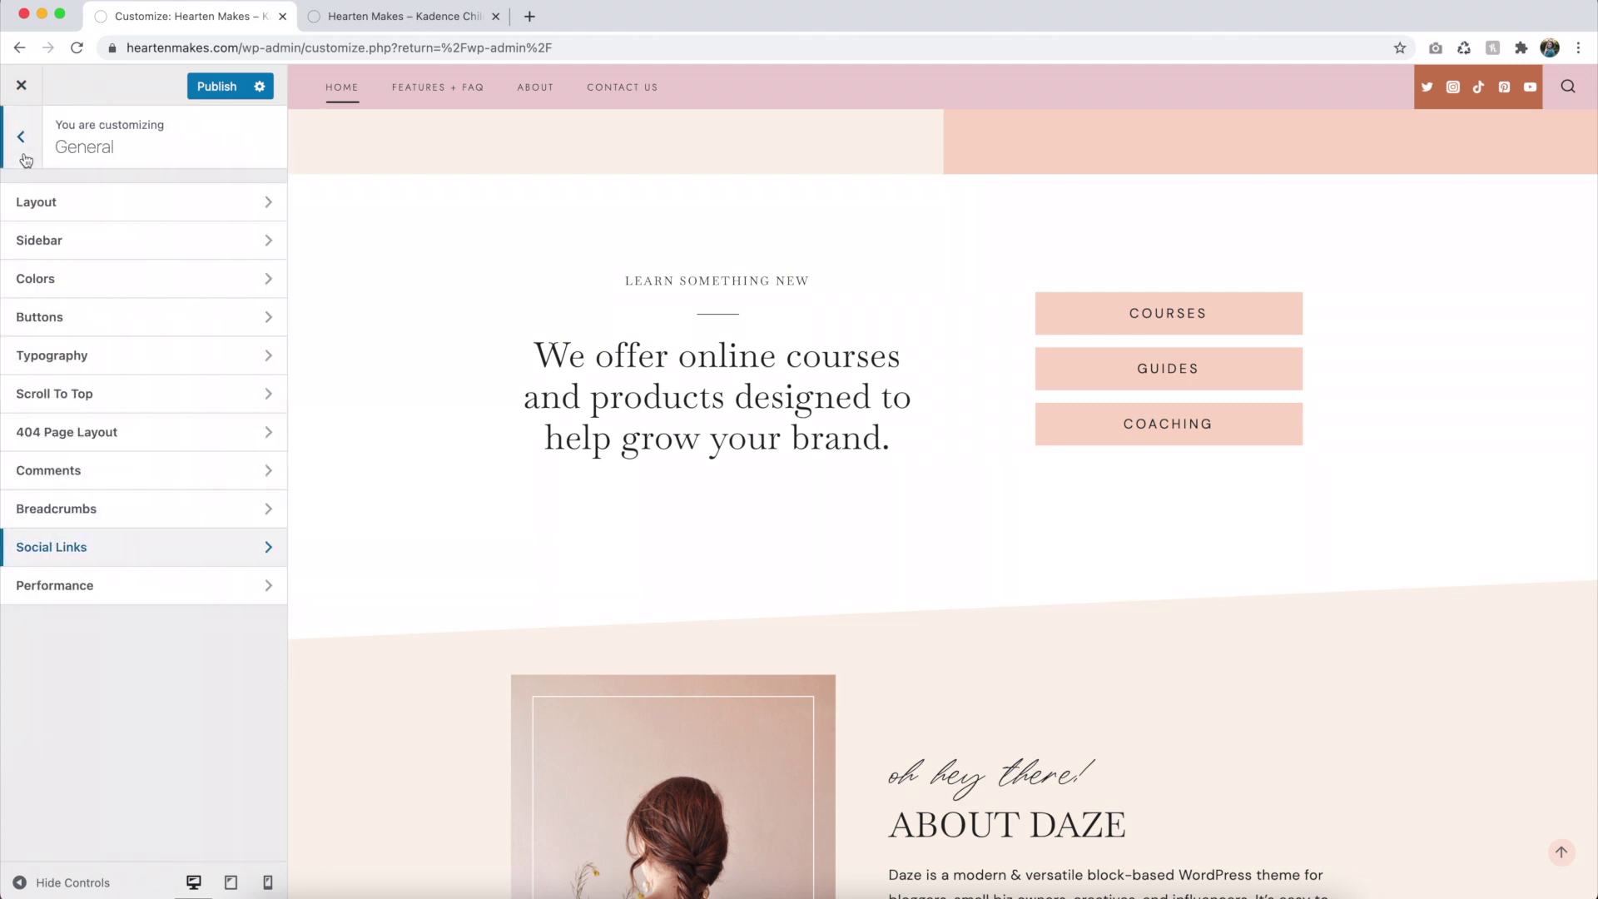
Set the general layout's Content Max Width to 1100 px and check the homepage sections in the preview.
click(132, 208)
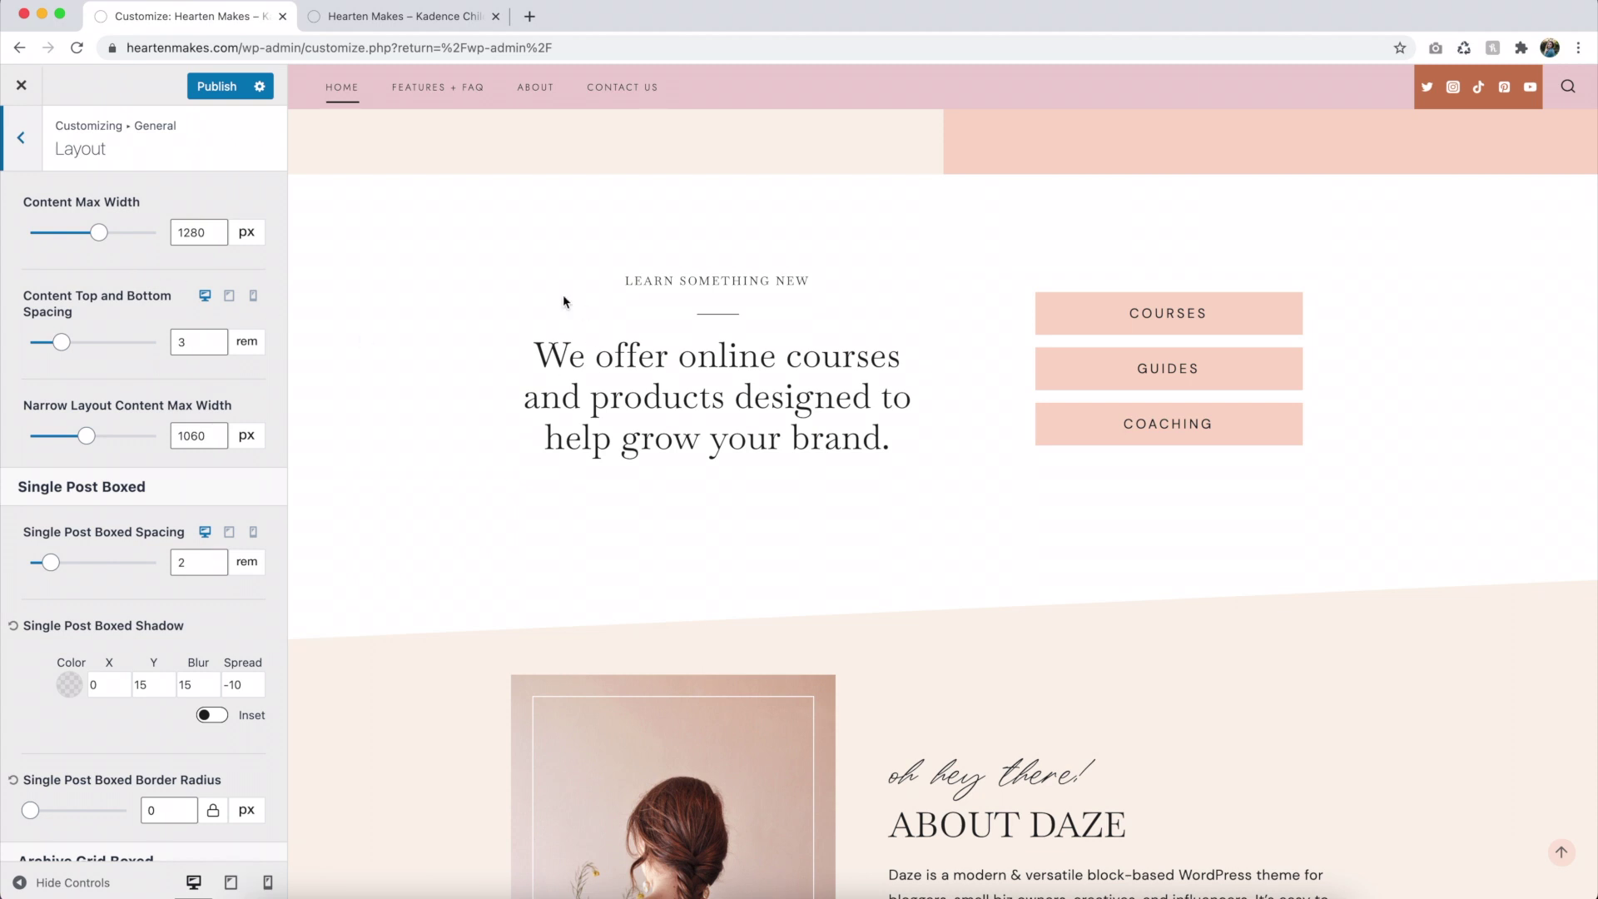
scroll(463, 649, up, 7)
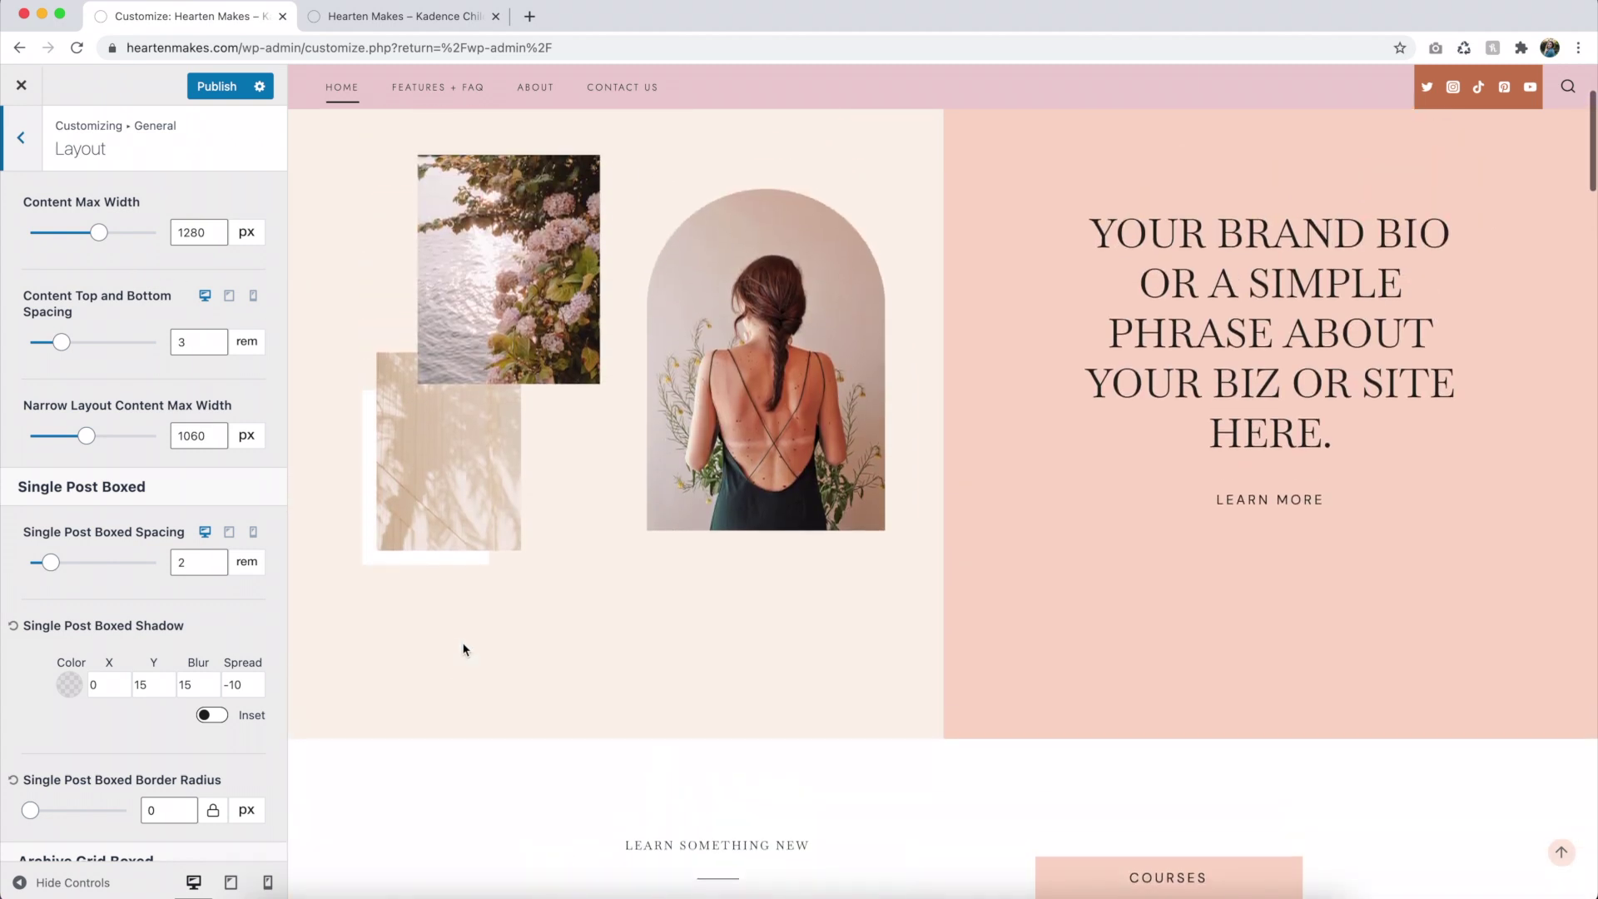
click(192, 234)
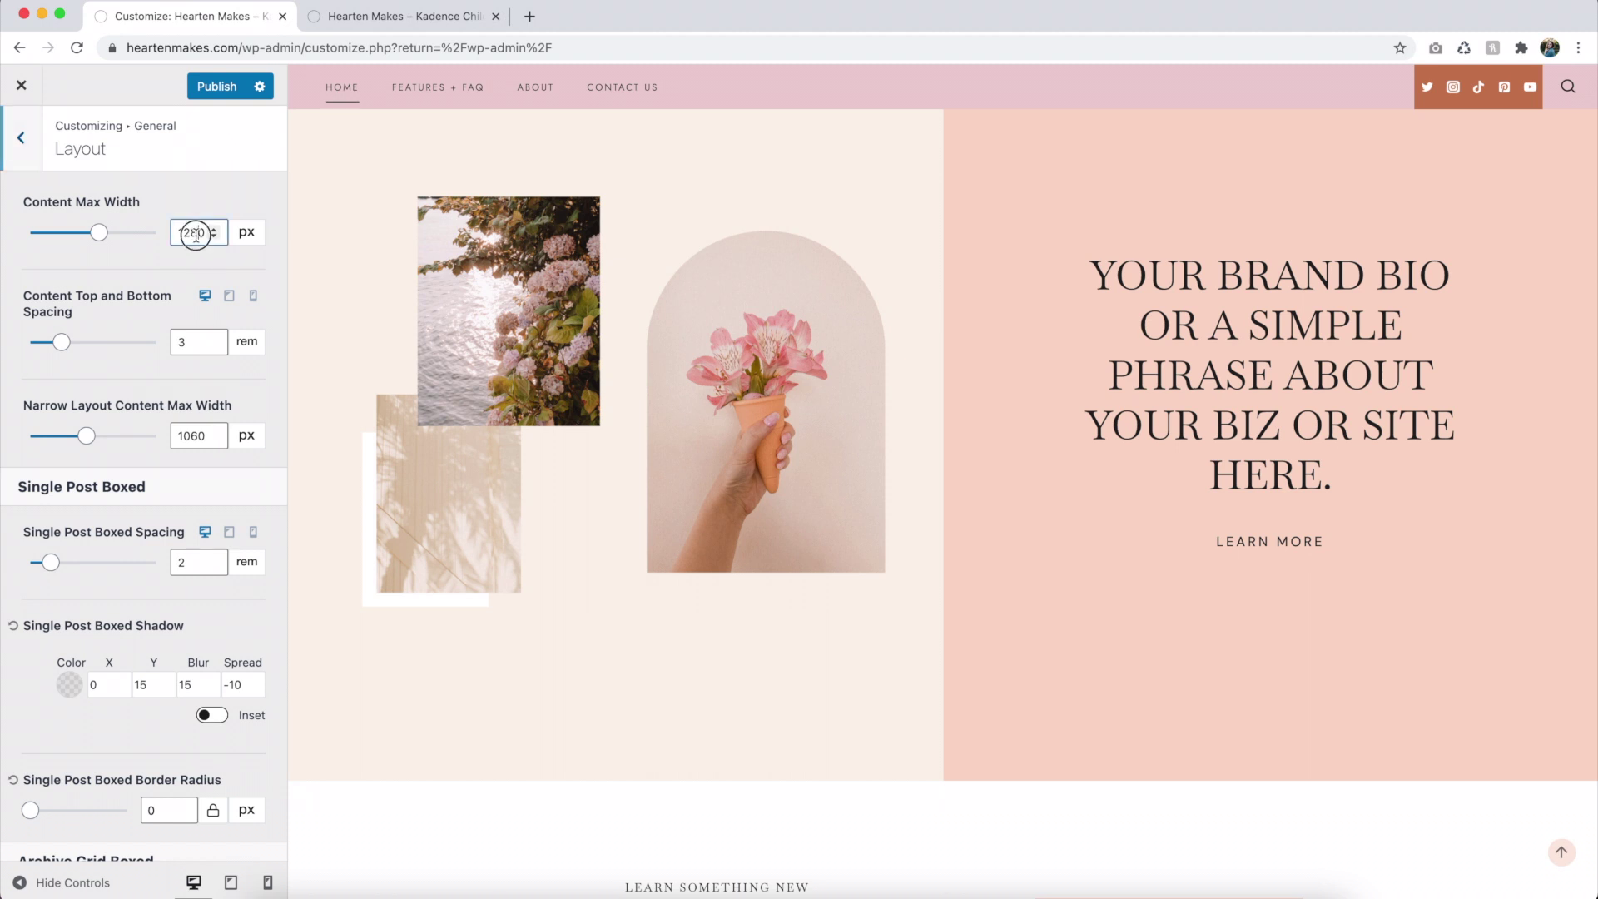
drag(192, 234, 186, 233)
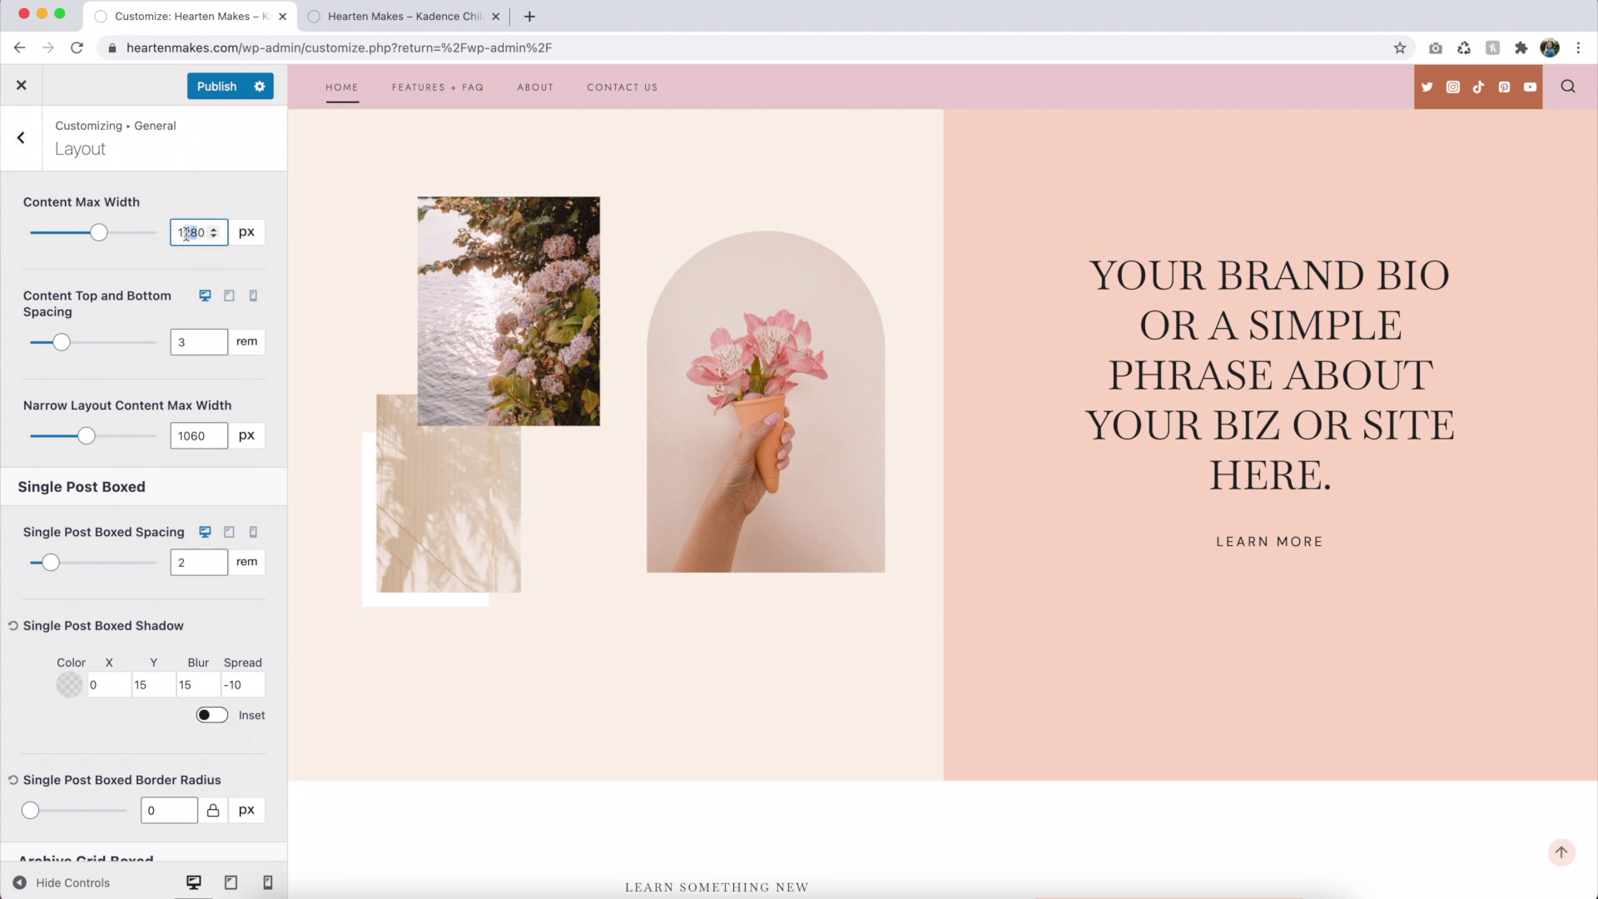
text(100)
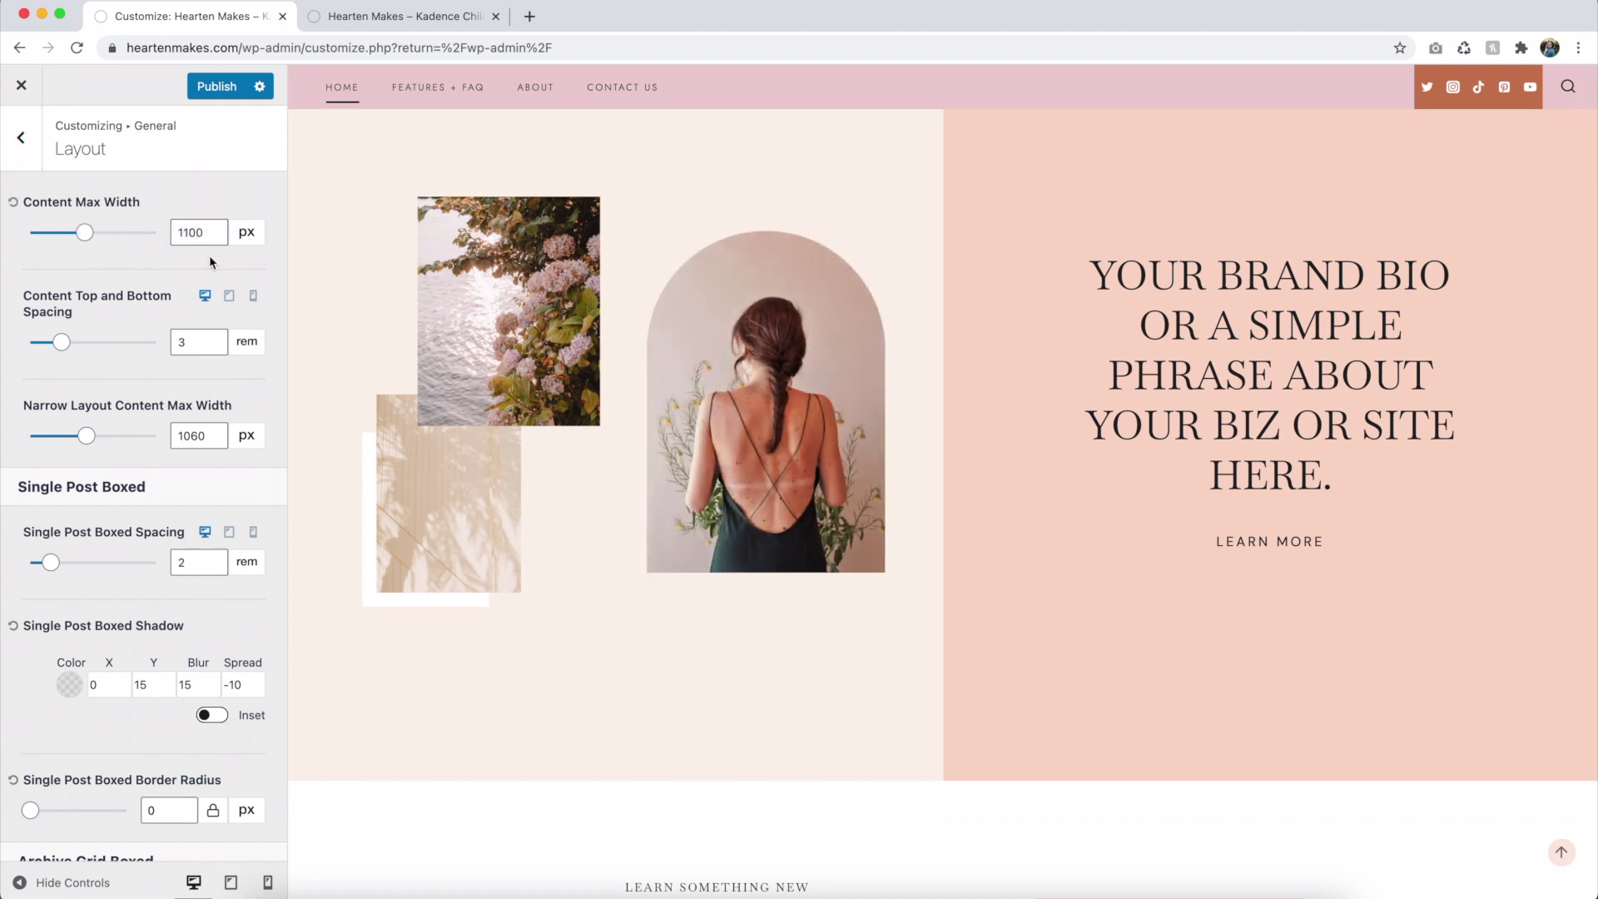
scroll(689, 339, down, 10)
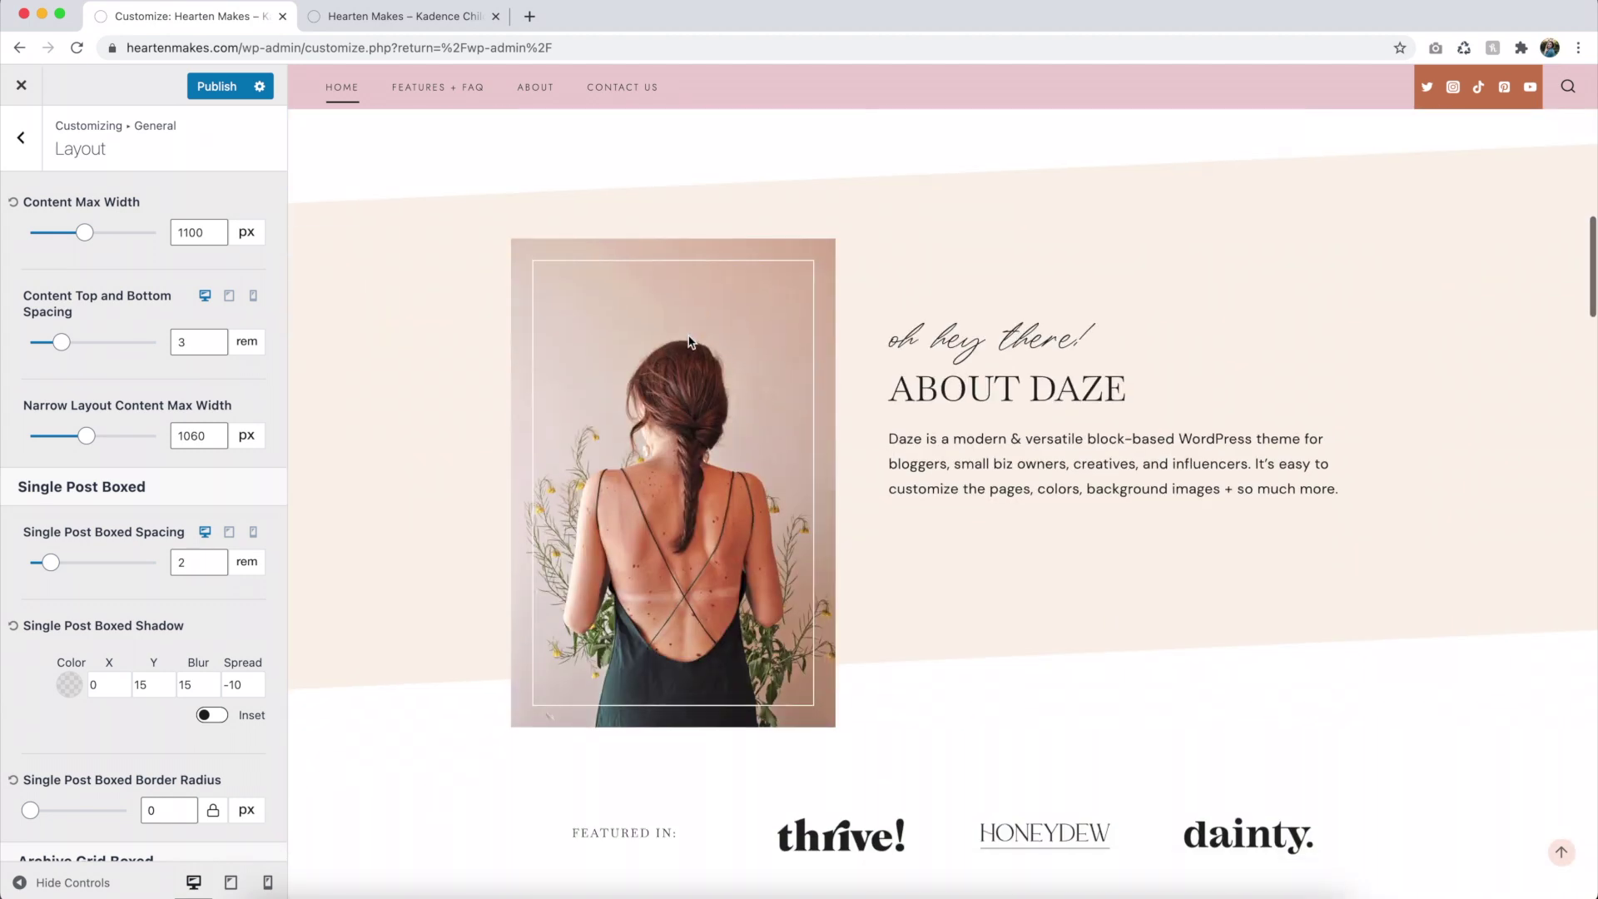
scroll(1009, 511, down, 8)
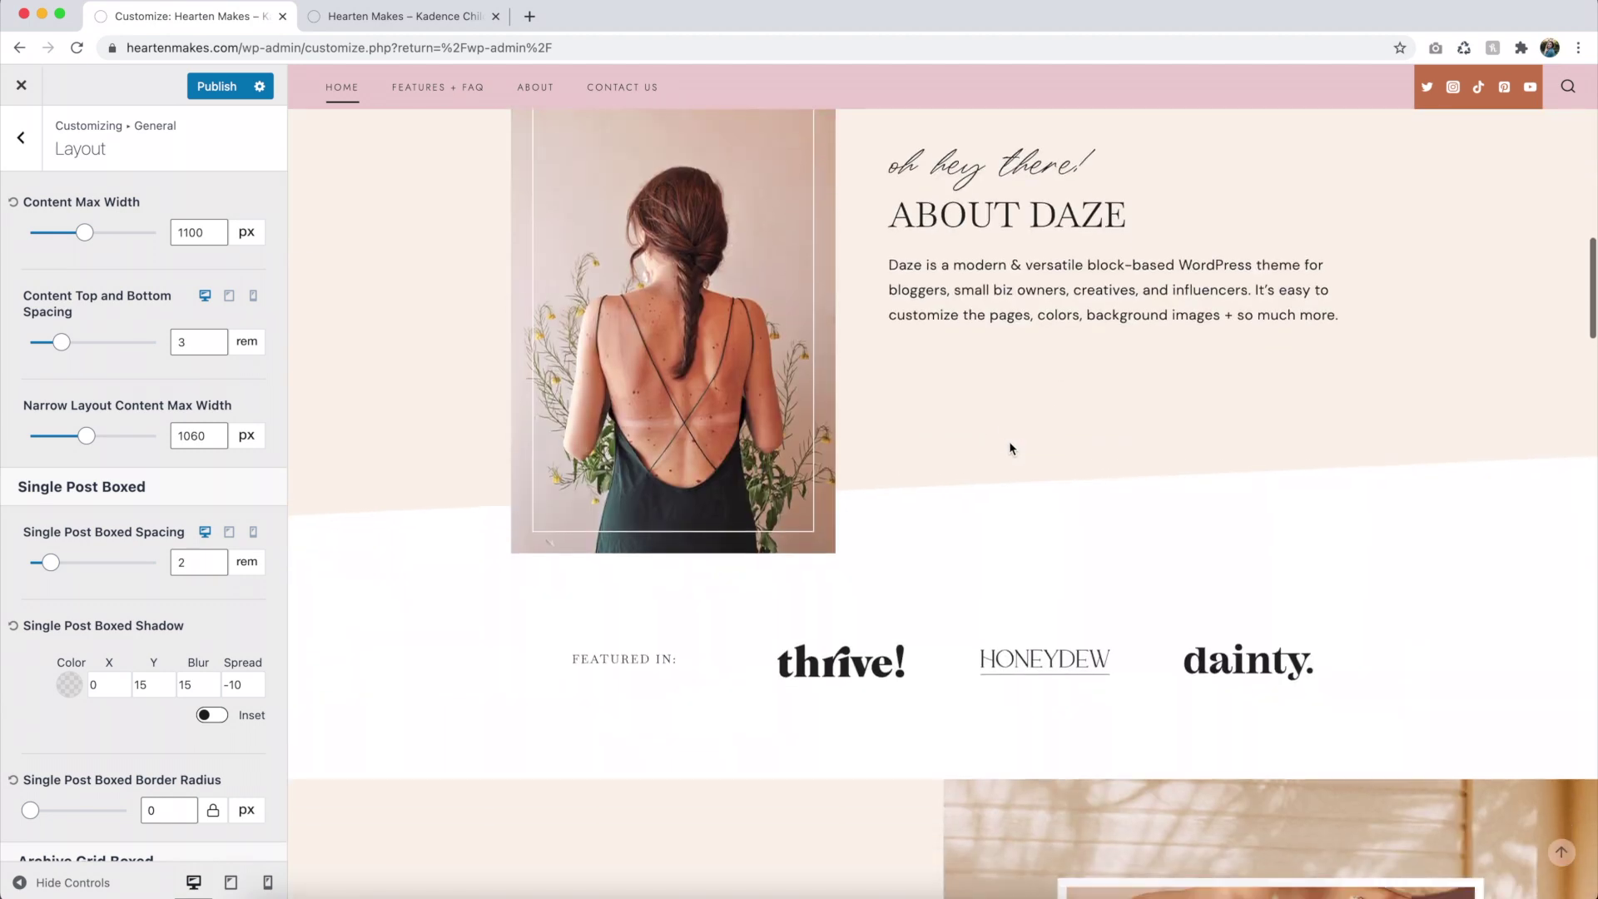
scroll(1009, 446, down, 8)
scroll(754, 471, up, 1)
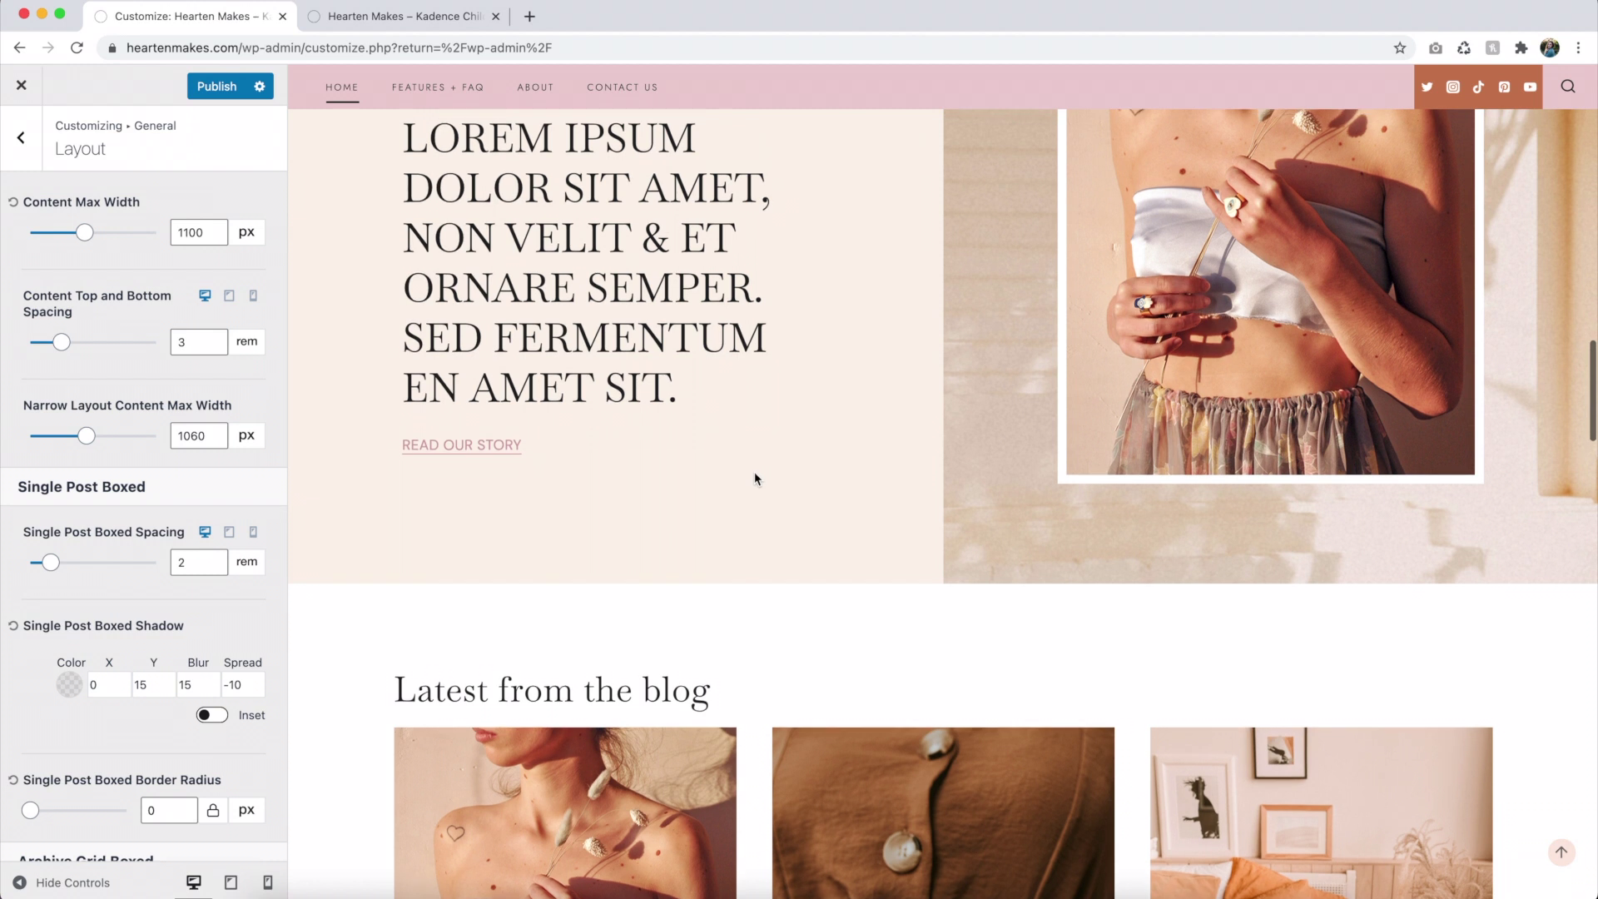
Leave the General section, open the Blog Posts settings and load the Blog page in the preview.
click(21, 138)
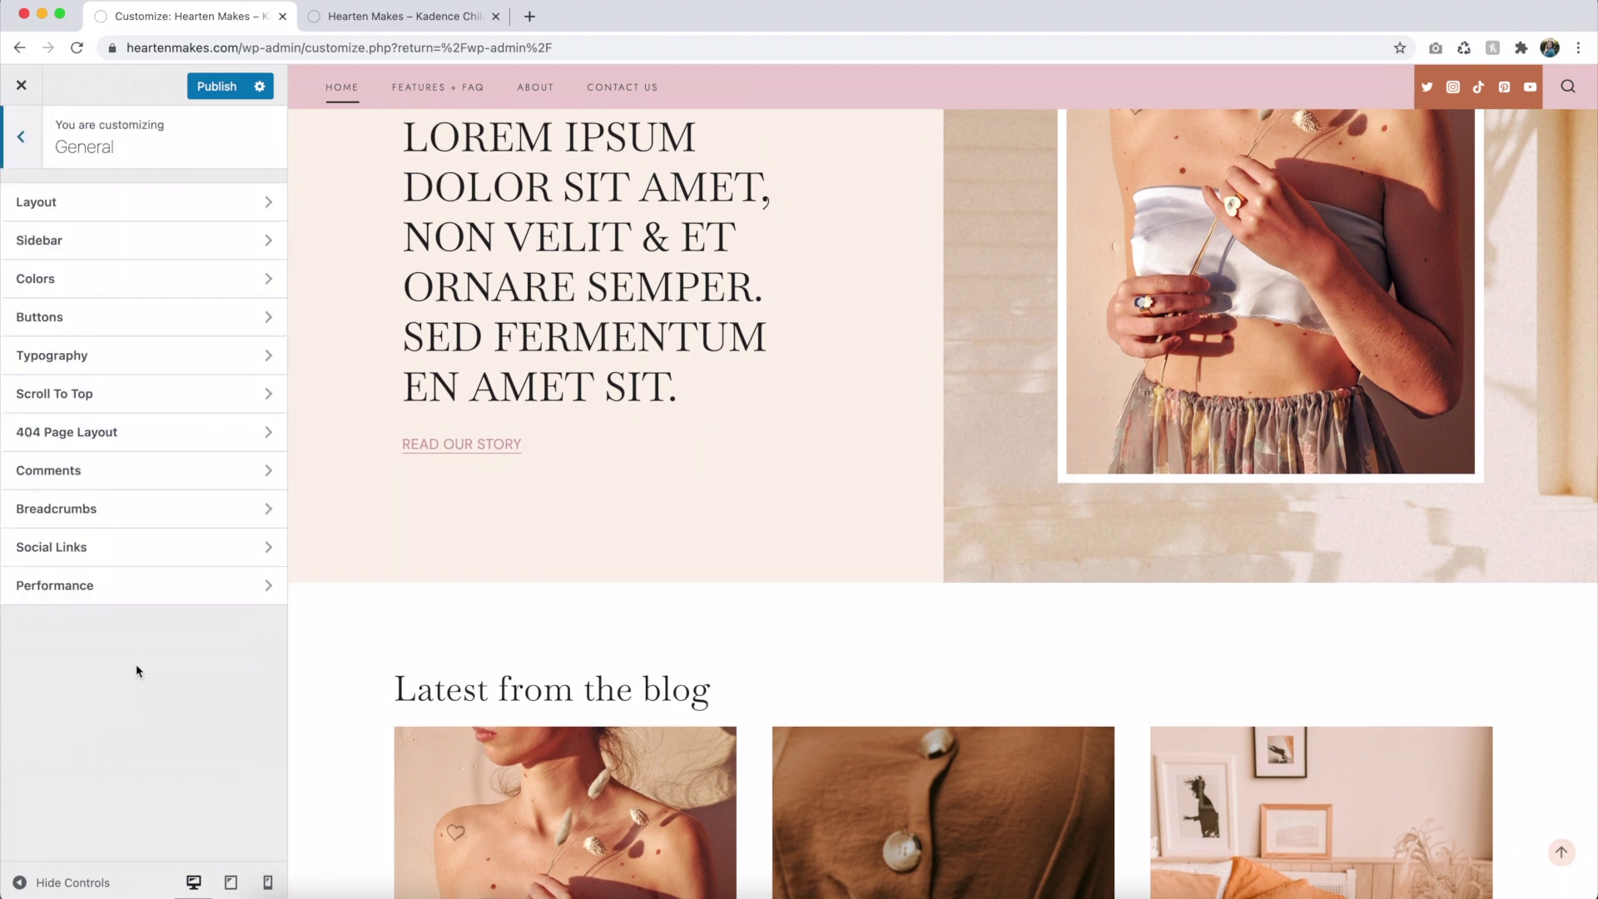
click(23, 146)
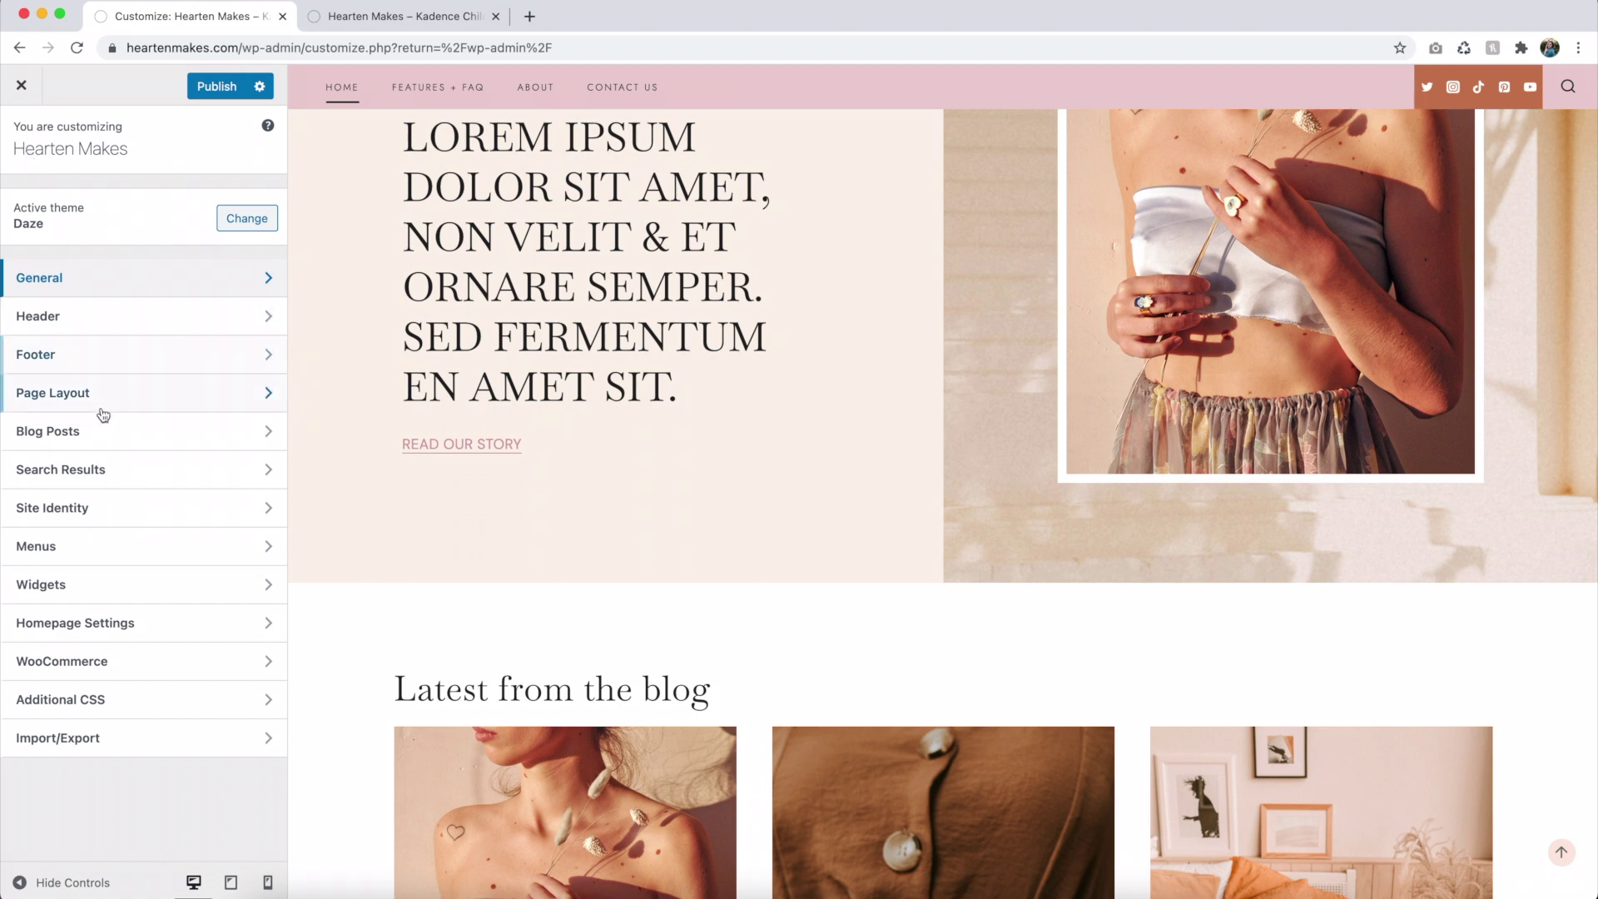
click(102, 433)
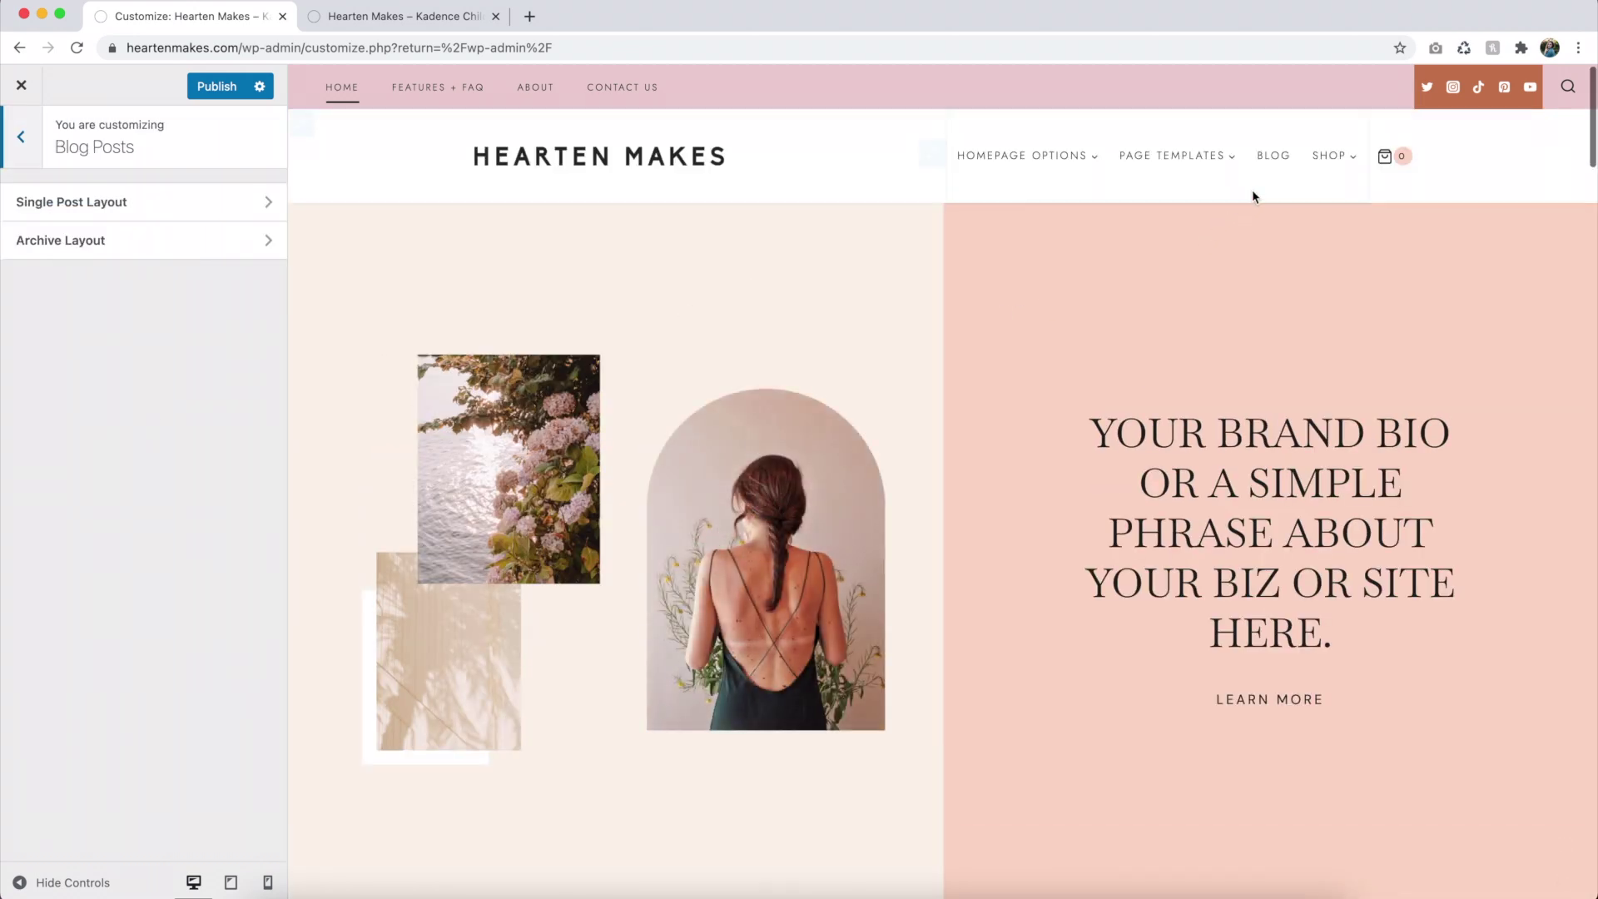
click(1274, 156)
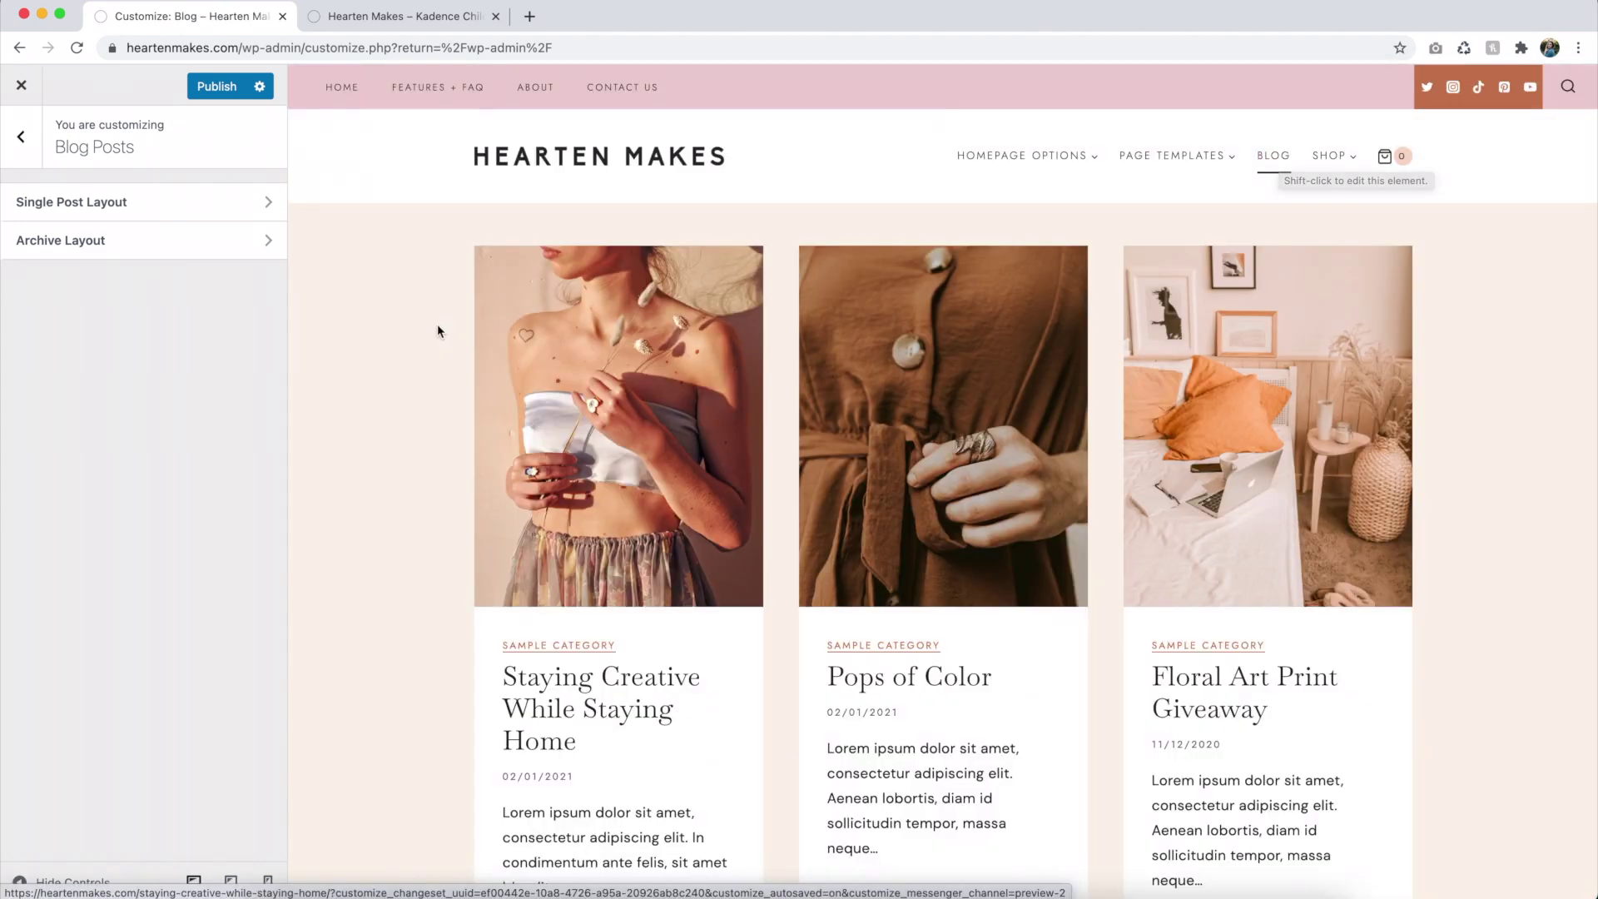
scroll(437, 325, down, 2)
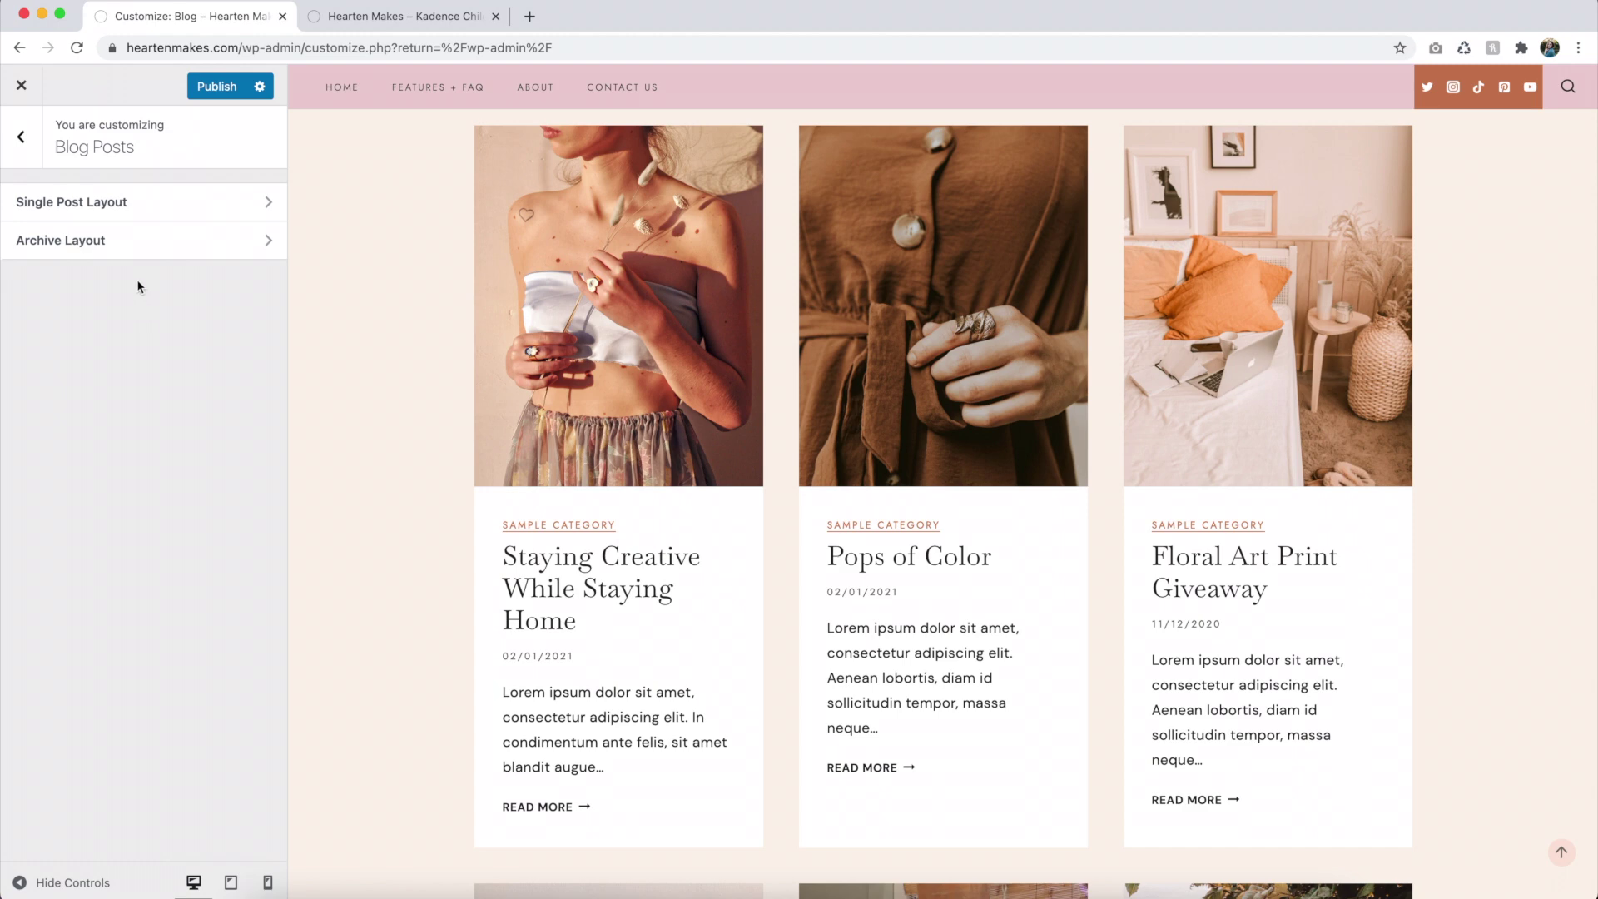
Open the Archive Layout settings and enable Show Archive Title for the blog page.
click(104, 246)
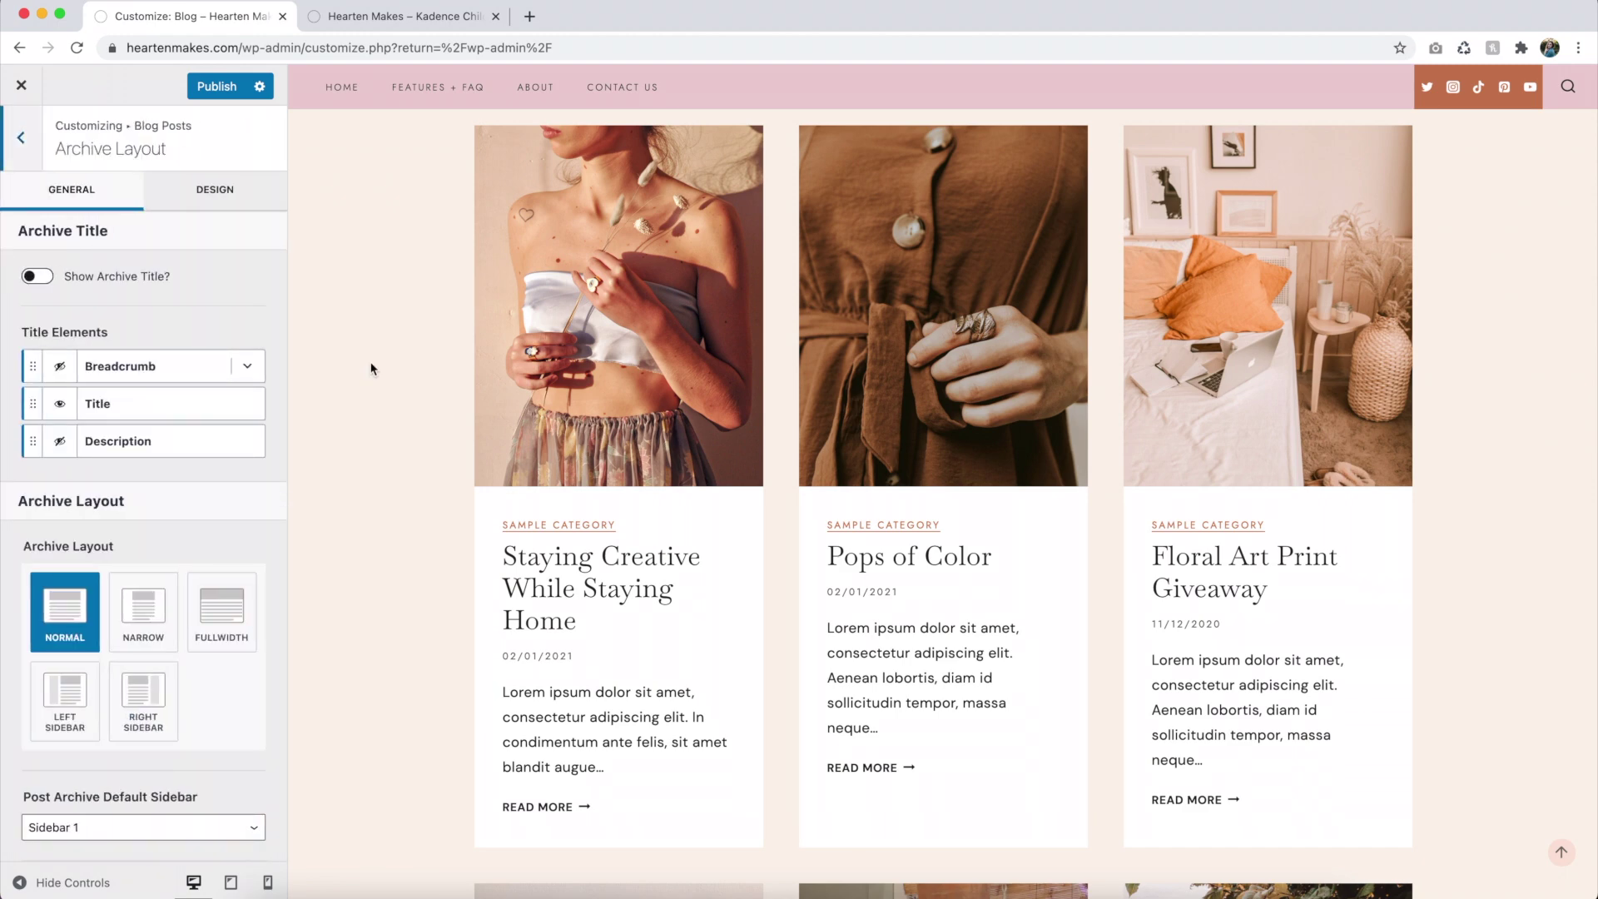
scroll(370, 368, up, 2)
click(37, 275)
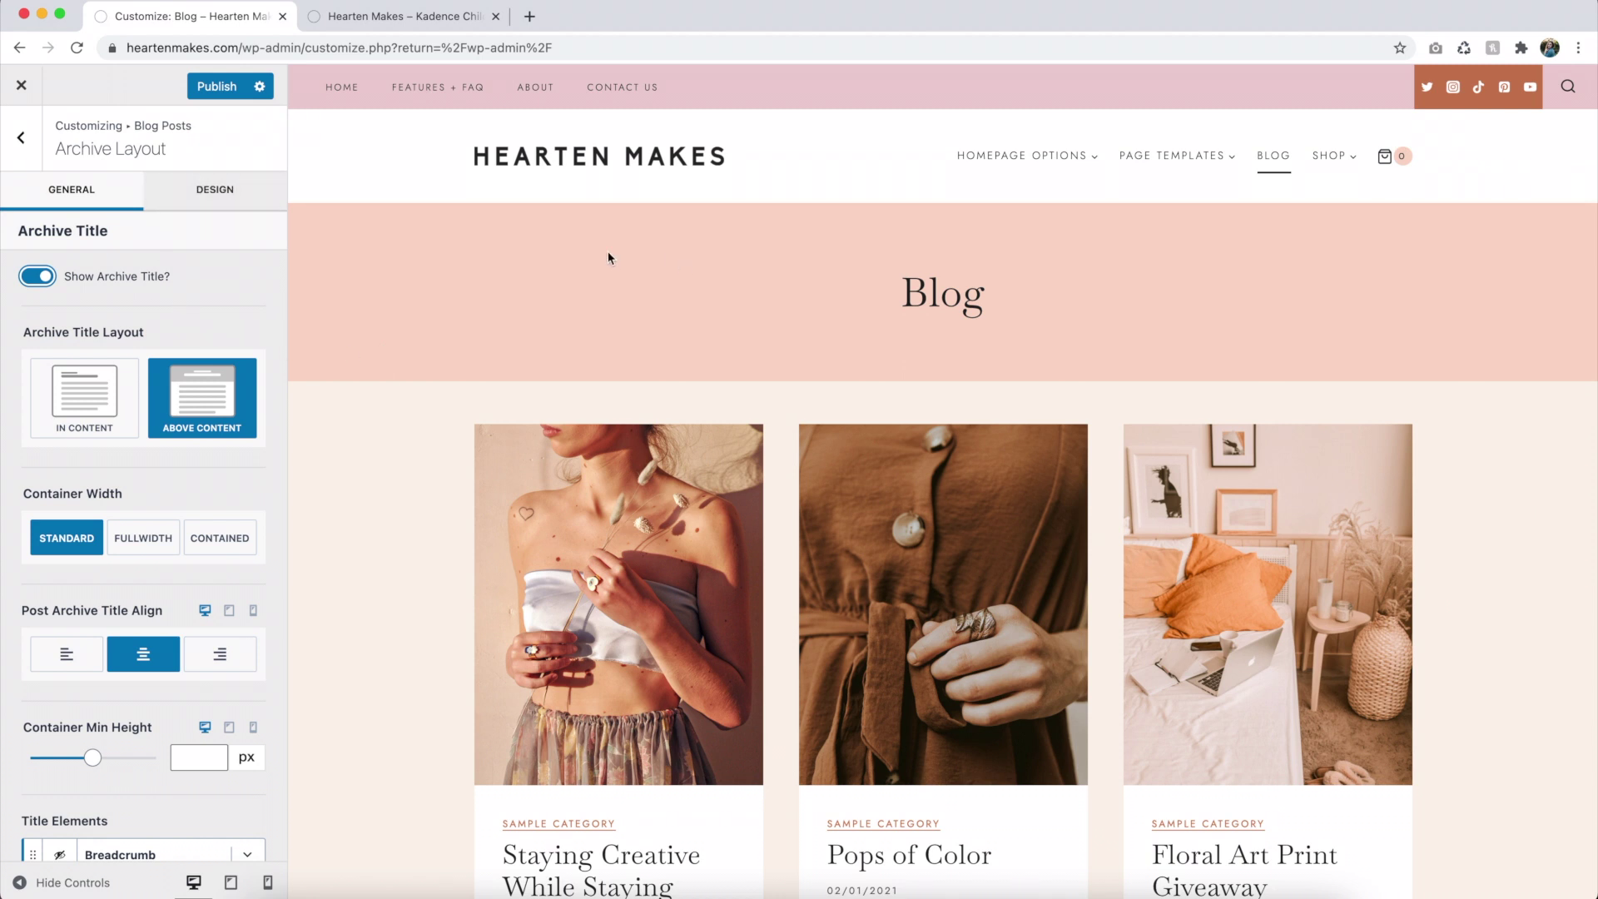
Review the archive layout's design settings alongside the blog page preview.
click(214, 189)
scroll(379, 366, down, 5)
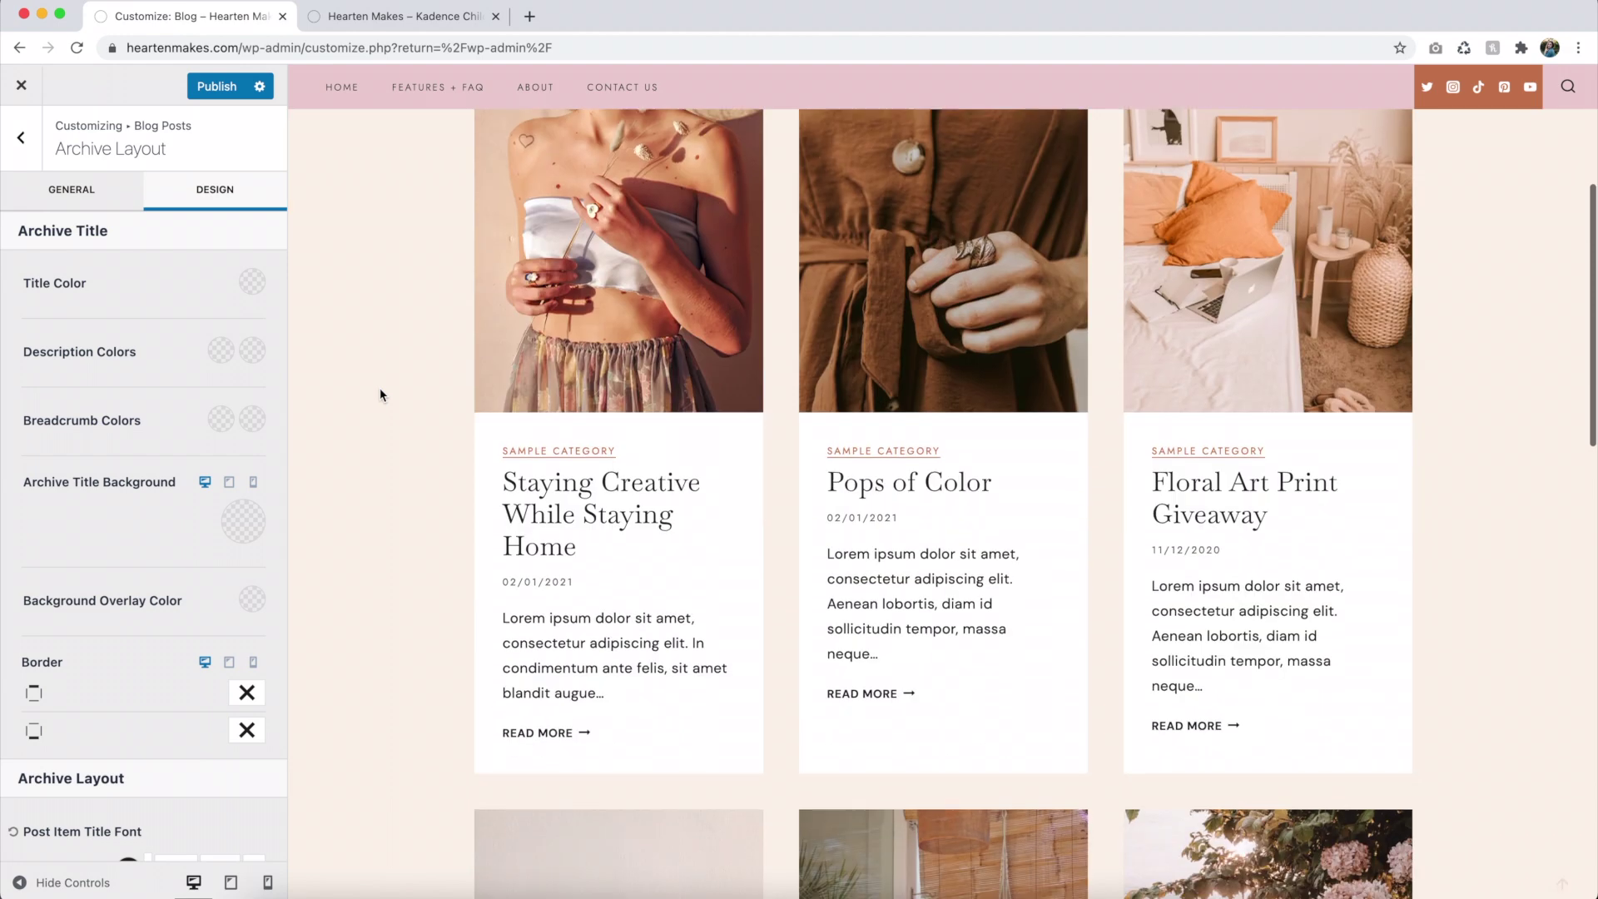
scroll(254, 452, down, 5)
scroll(25, 474, up, 5)
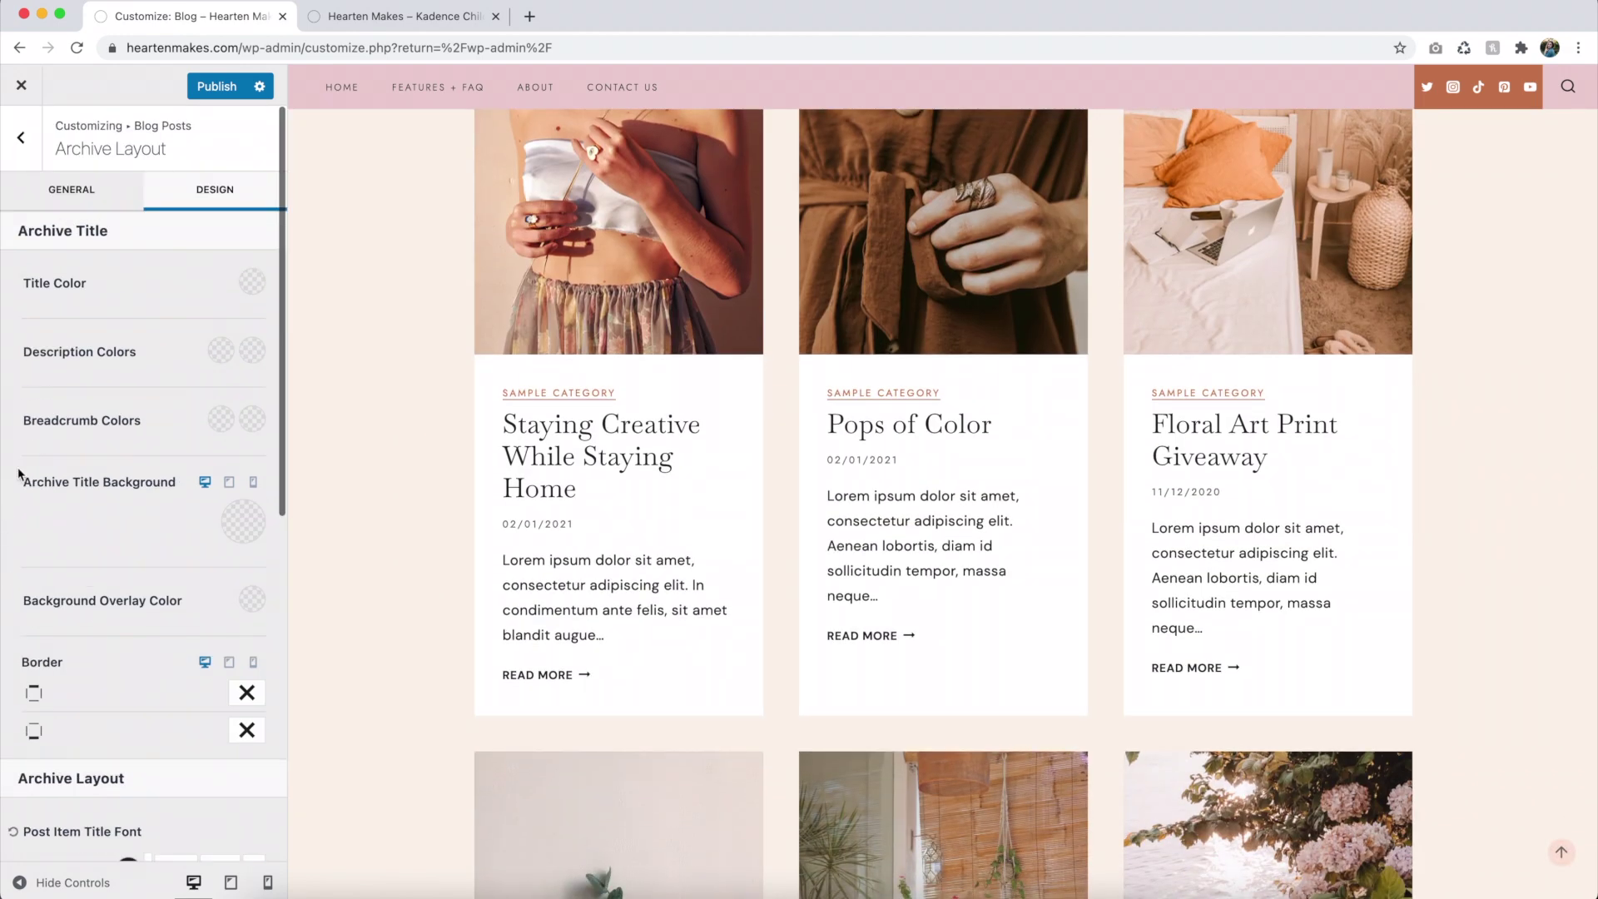
Return to the general archive settings and set the Archive Title Layout to In Content.
click(79, 193)
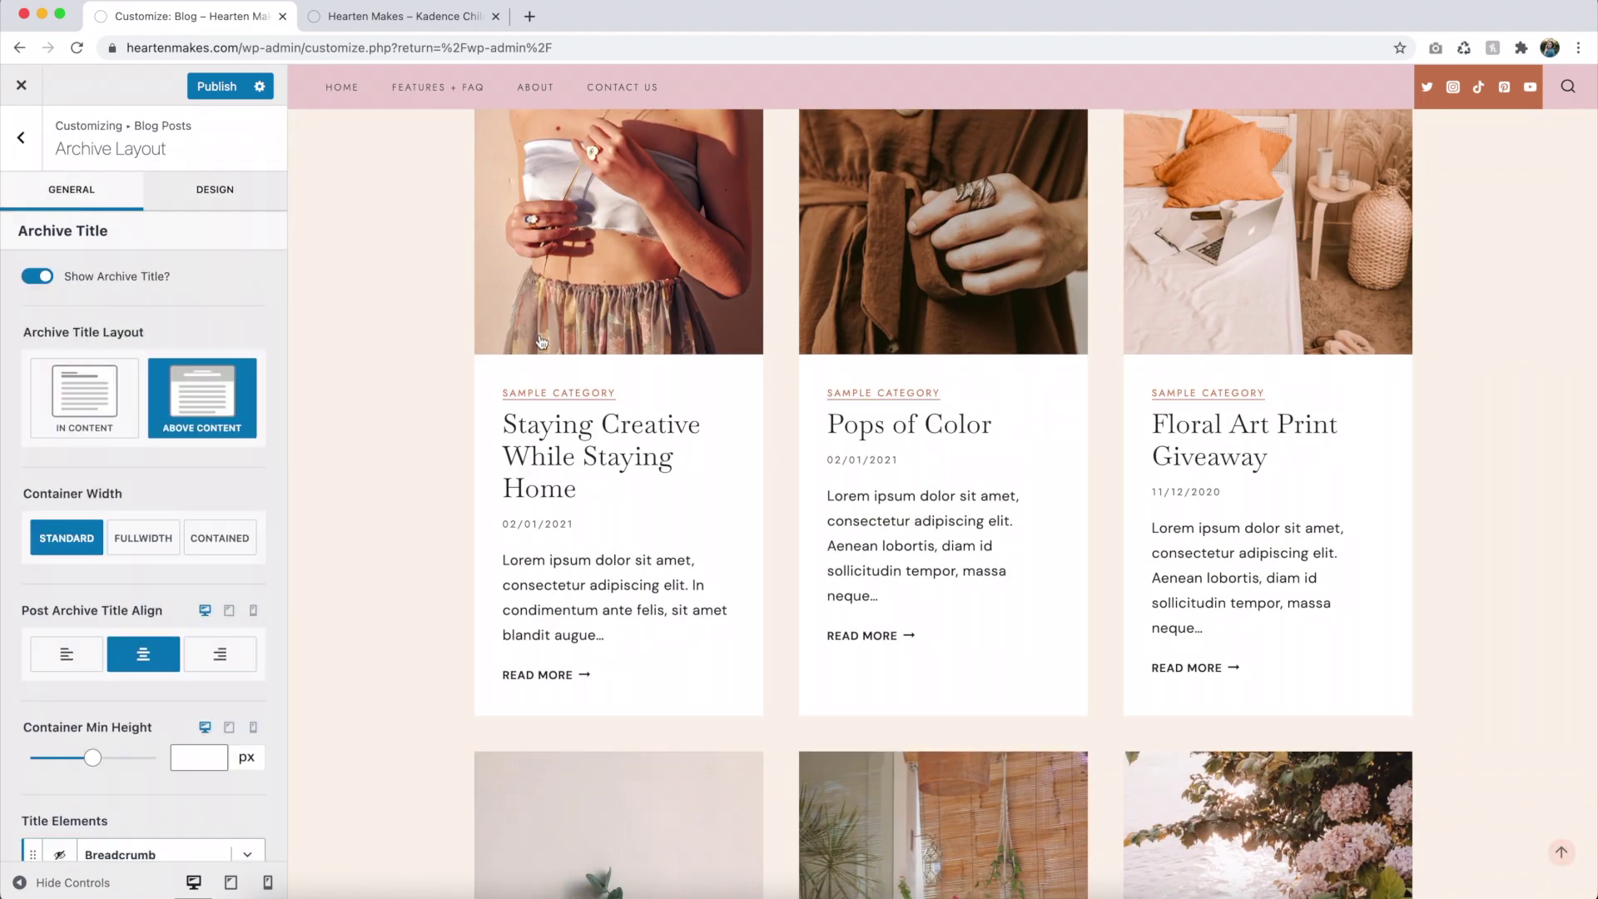
scroll(541, 341, up, 5)
click(80, 404)
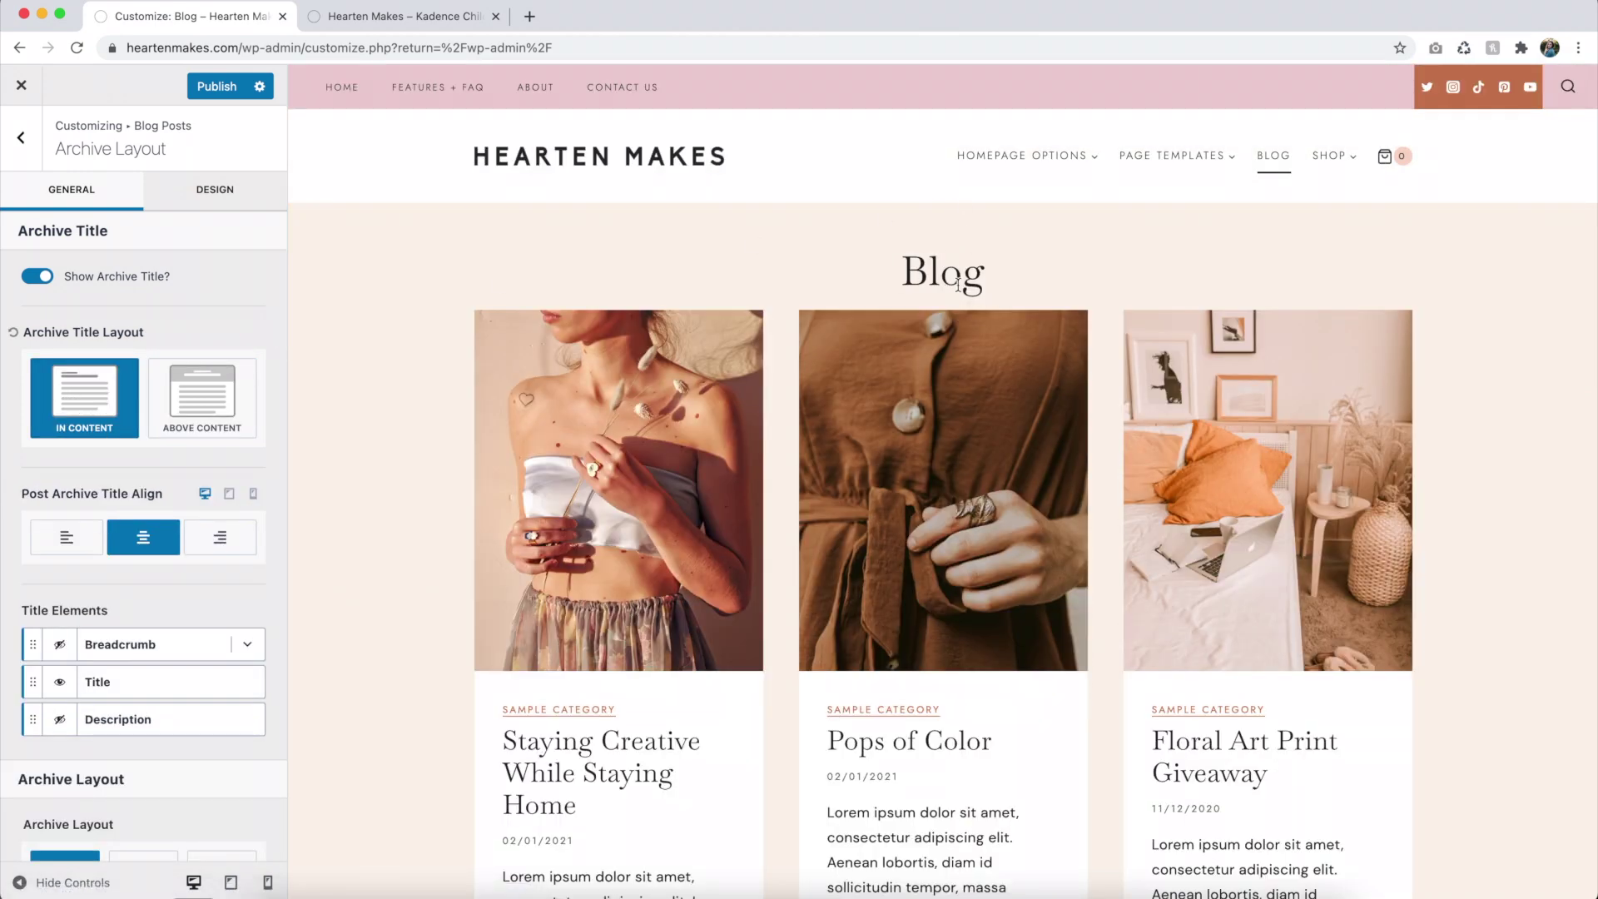
Try showing the Breadcrumb element in the archive title and hide it again.
scroll(194, 395, down, 4)
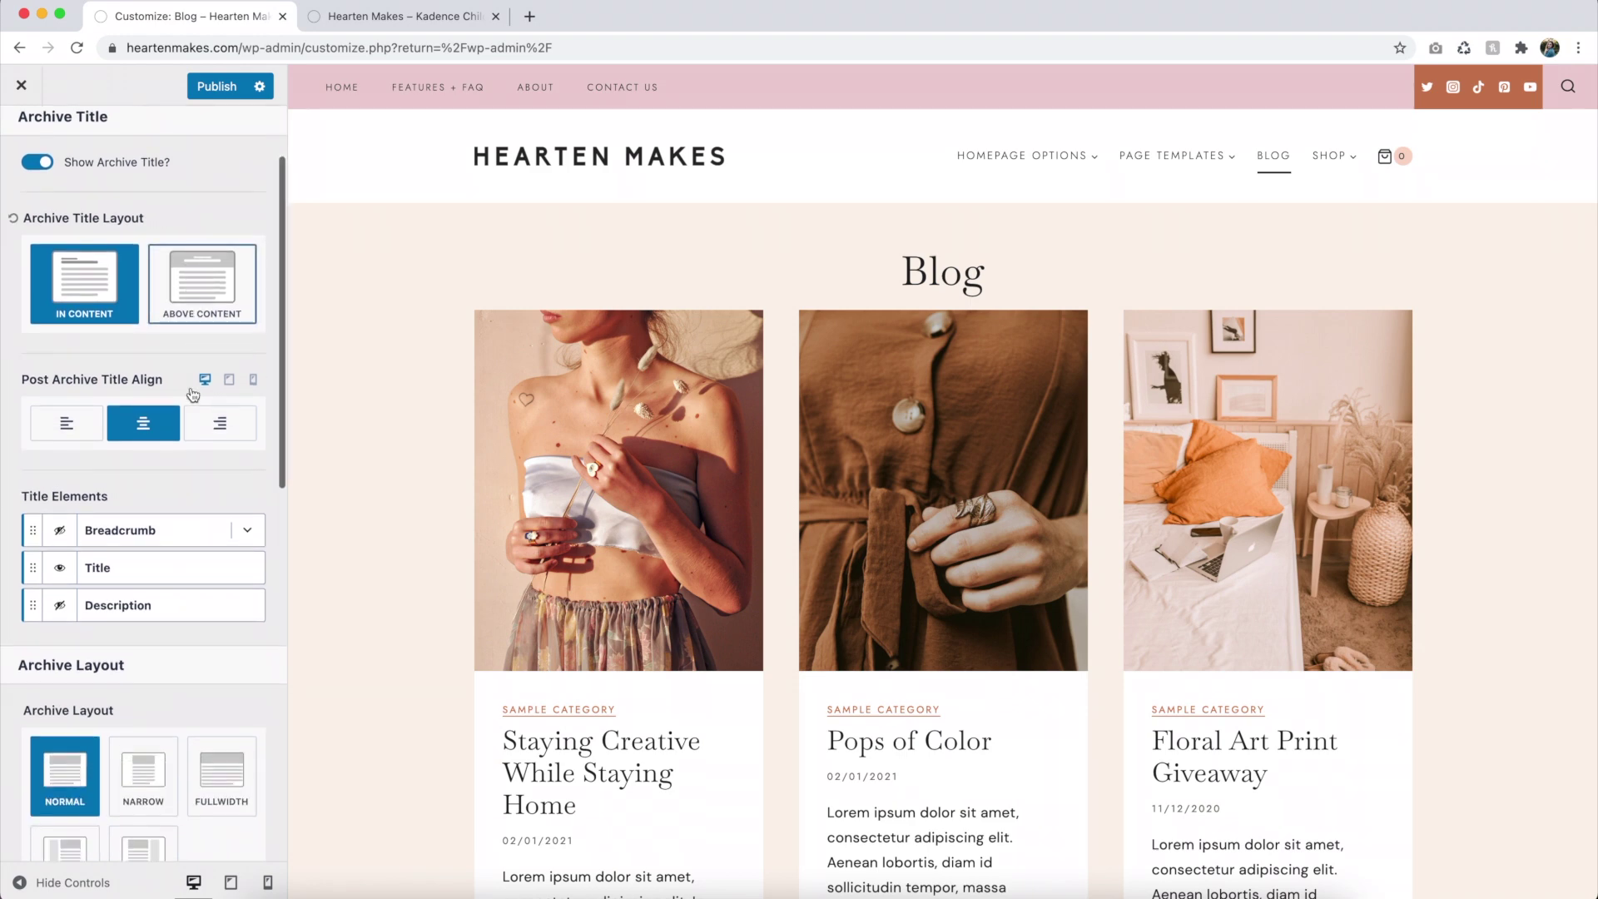
scroll(264, 430, down, 3)
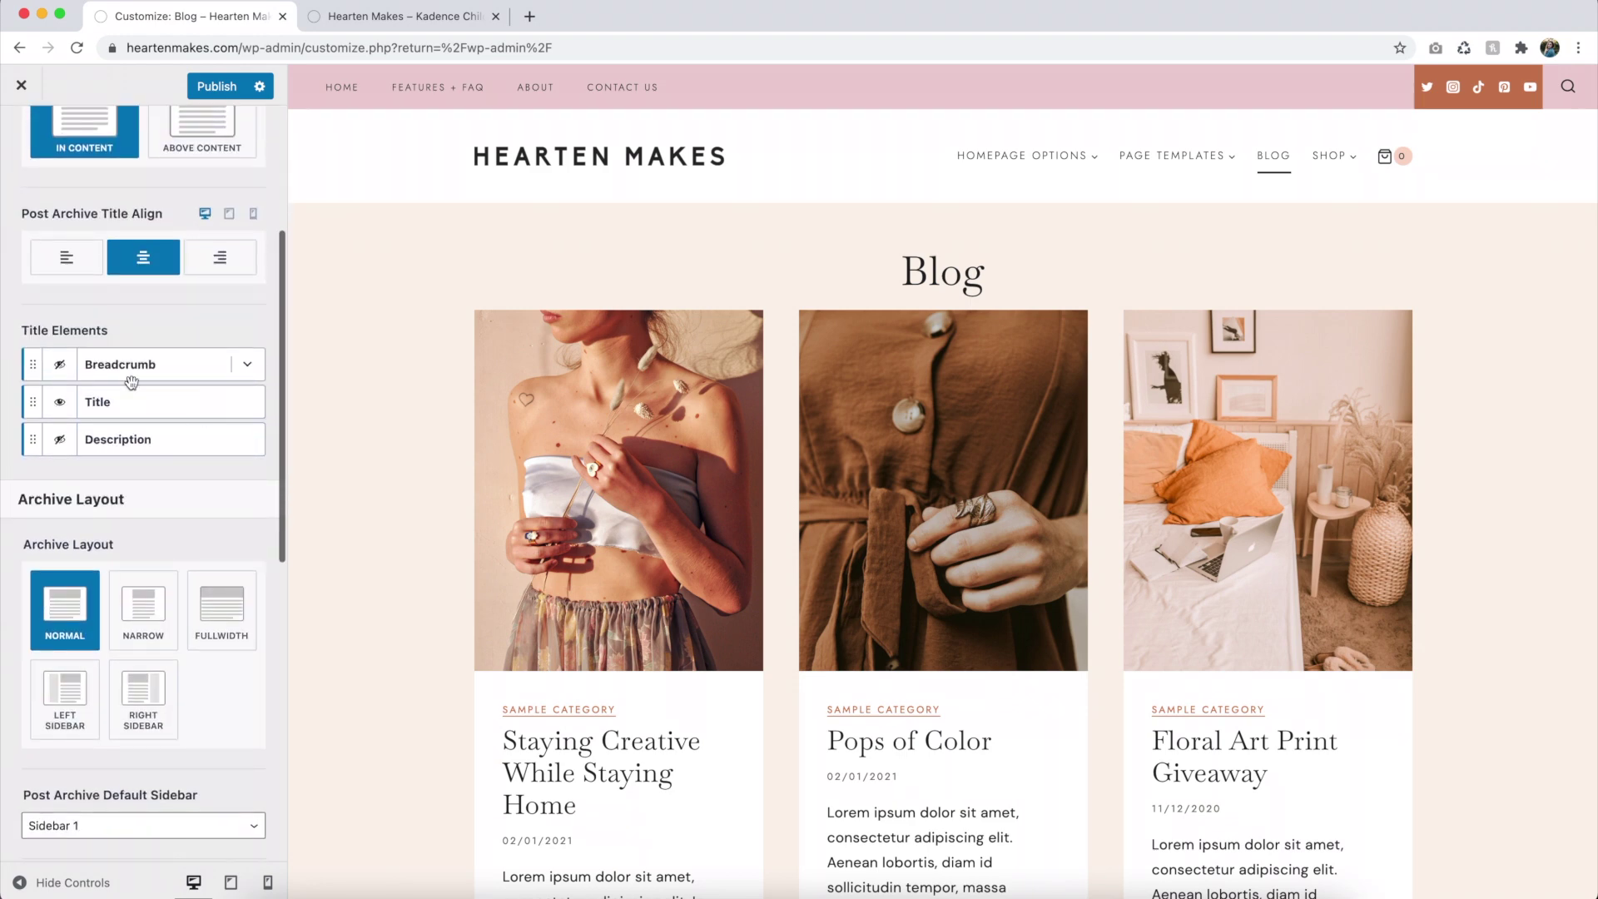
click(62, 367)
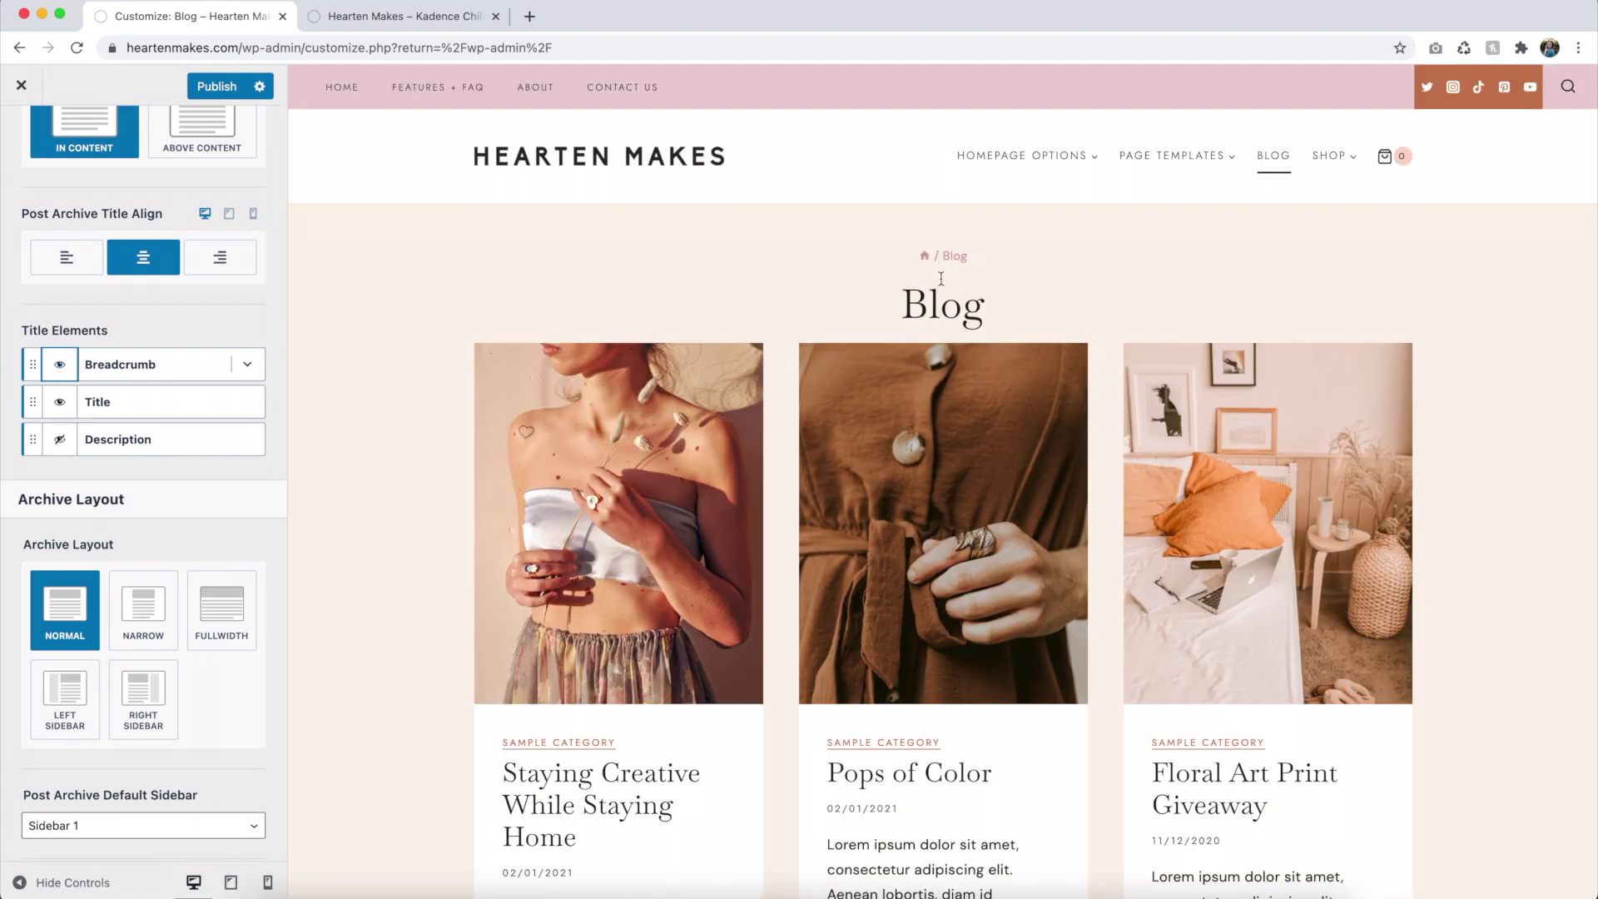
click(60, 365)
Try the Right Sidebar archive layout on the blog page and switch back to Normal.
scroll(212, 513, down, 1)
scroll(211, 507, down, 3)
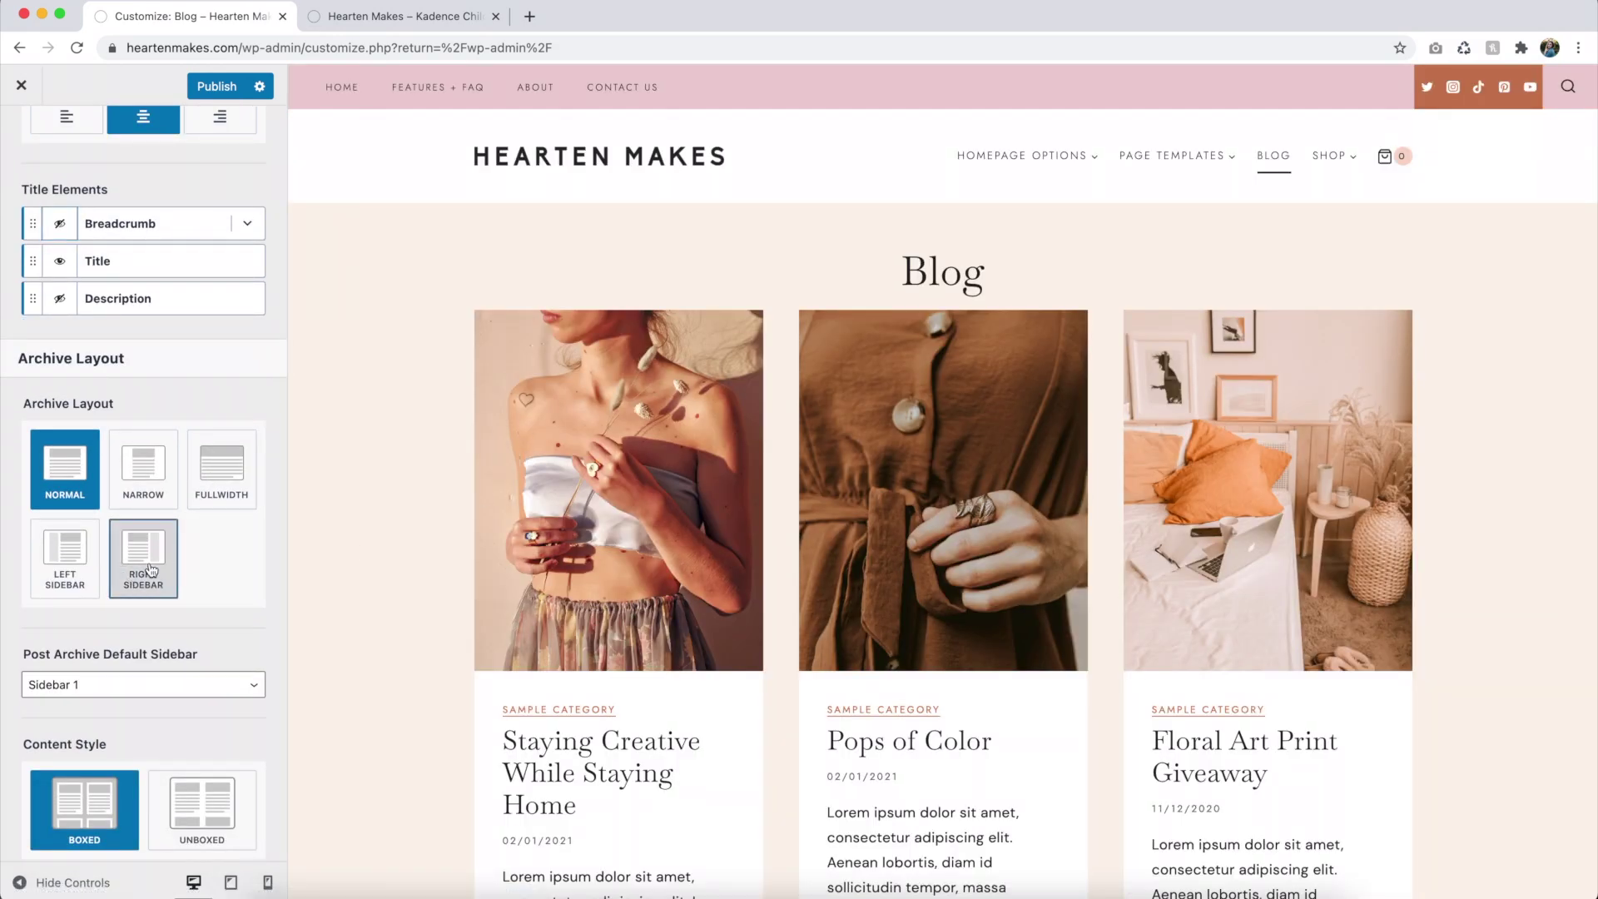
click(150, 571)
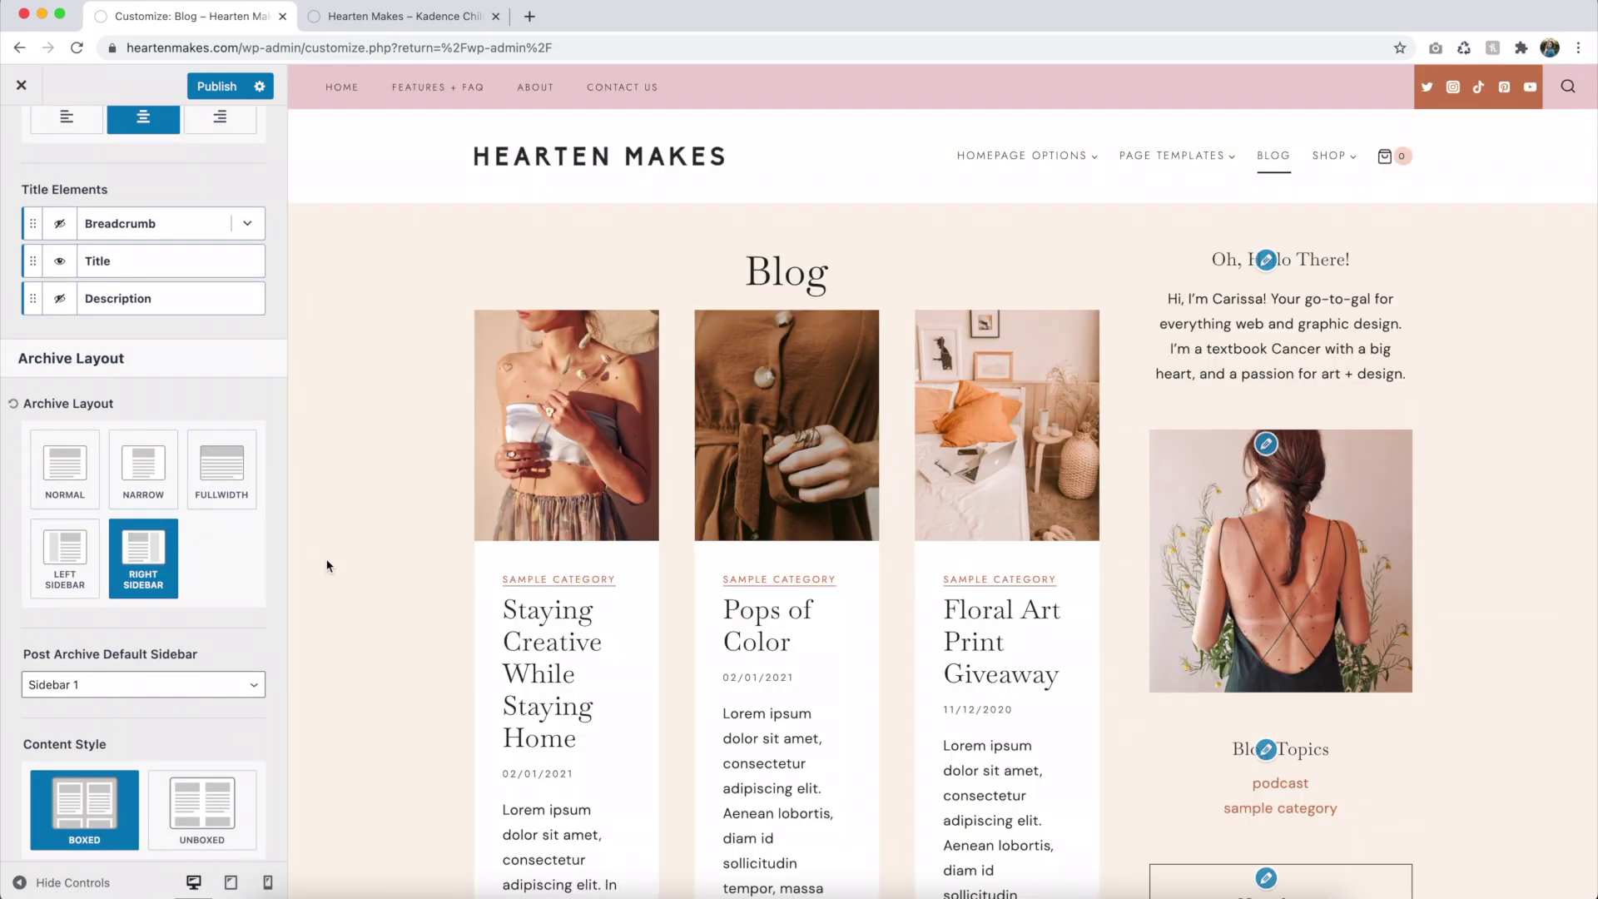
scroll(430, 580, down, 5)
scroll(430, 580, up, 3)
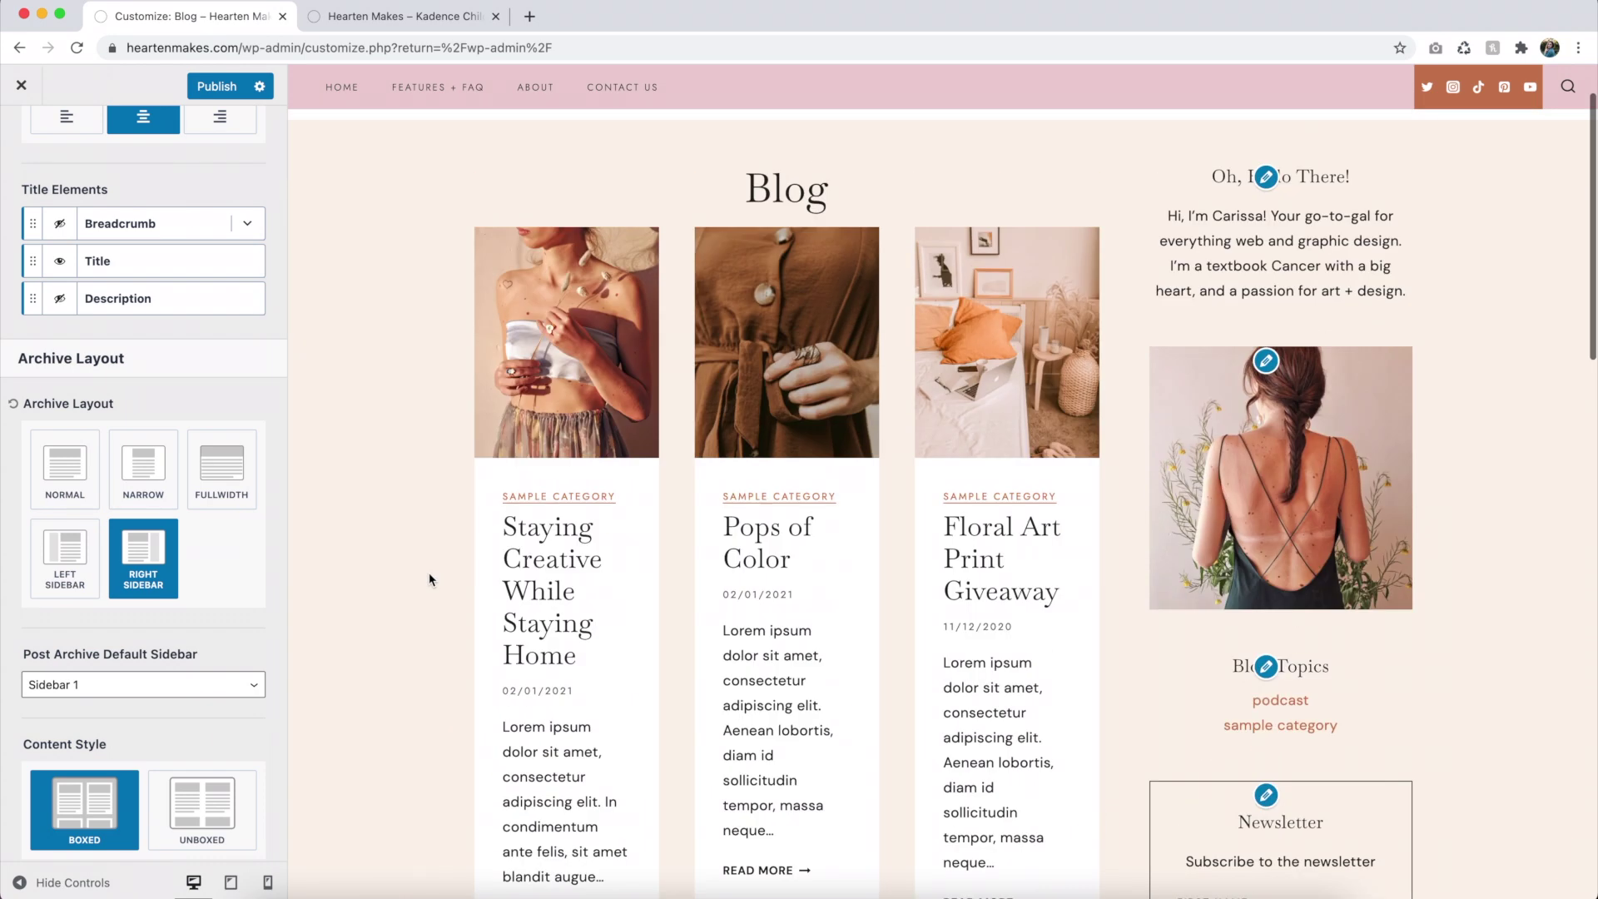
click(64, 476)
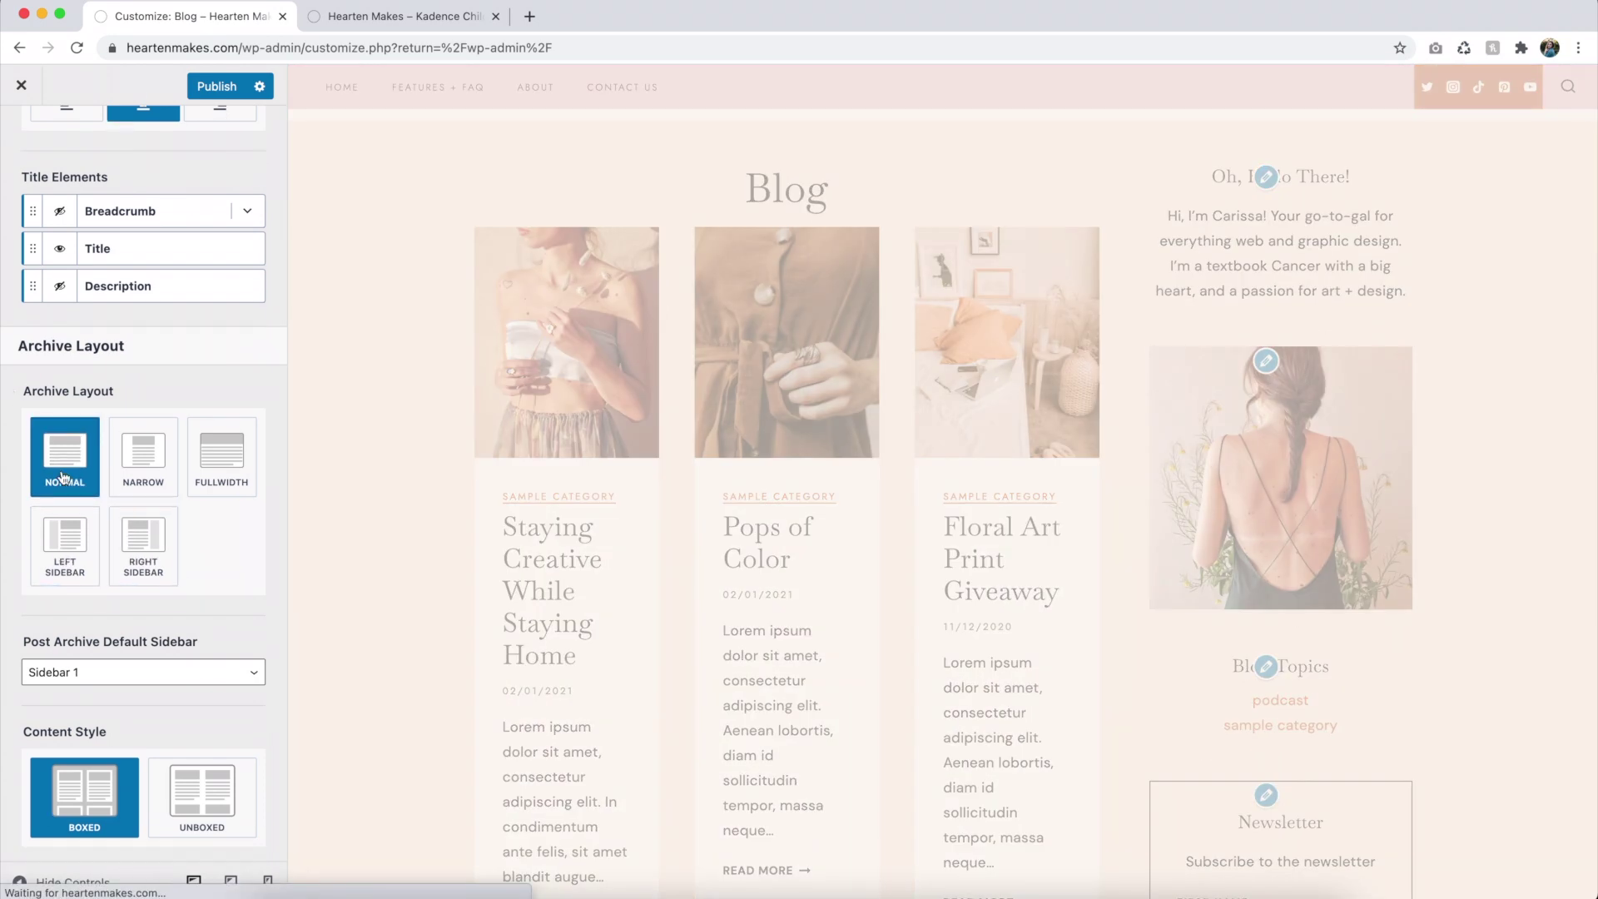
Change the blog archive's Content Style to Unboxed.
scroll(65, 476, down, 5)
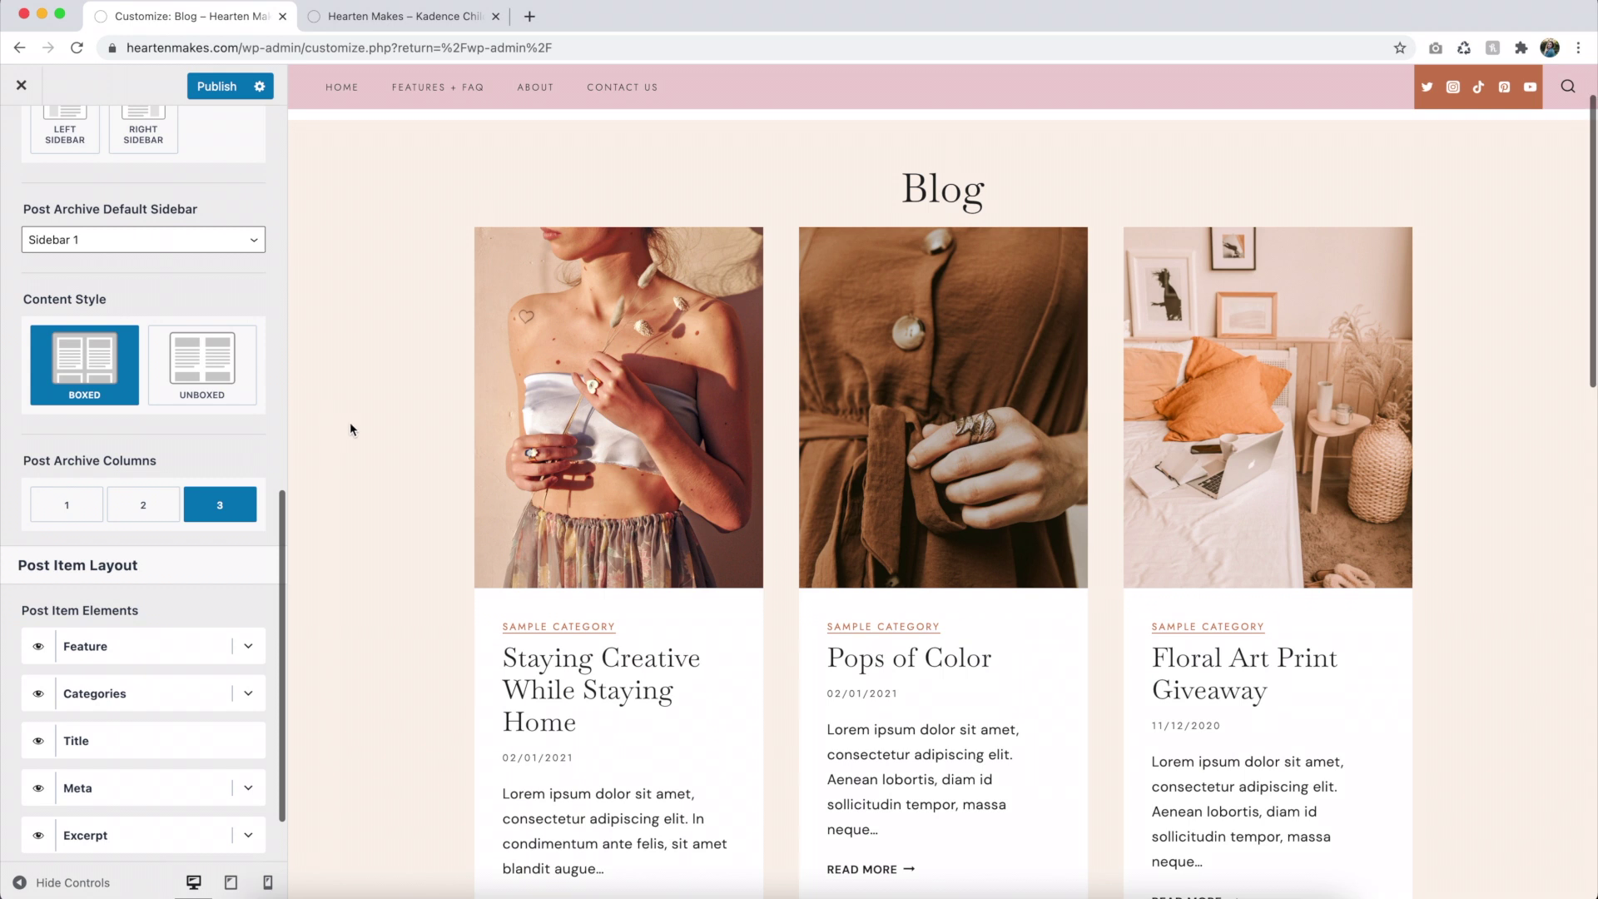
scroll(361, 428, down, 3)
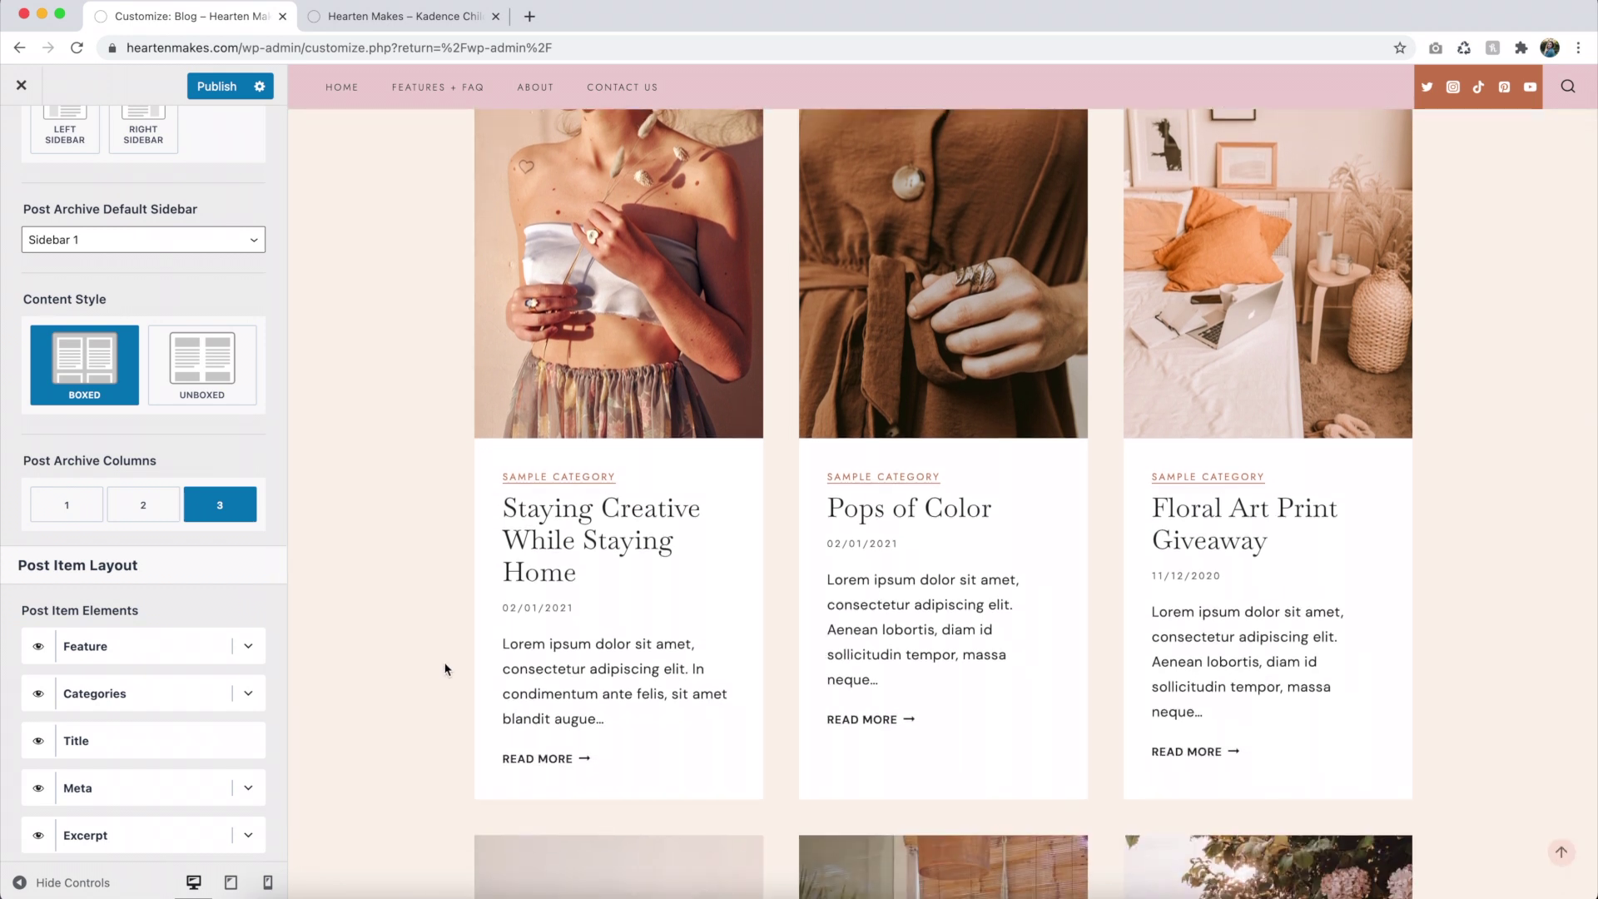
click(180, 363)
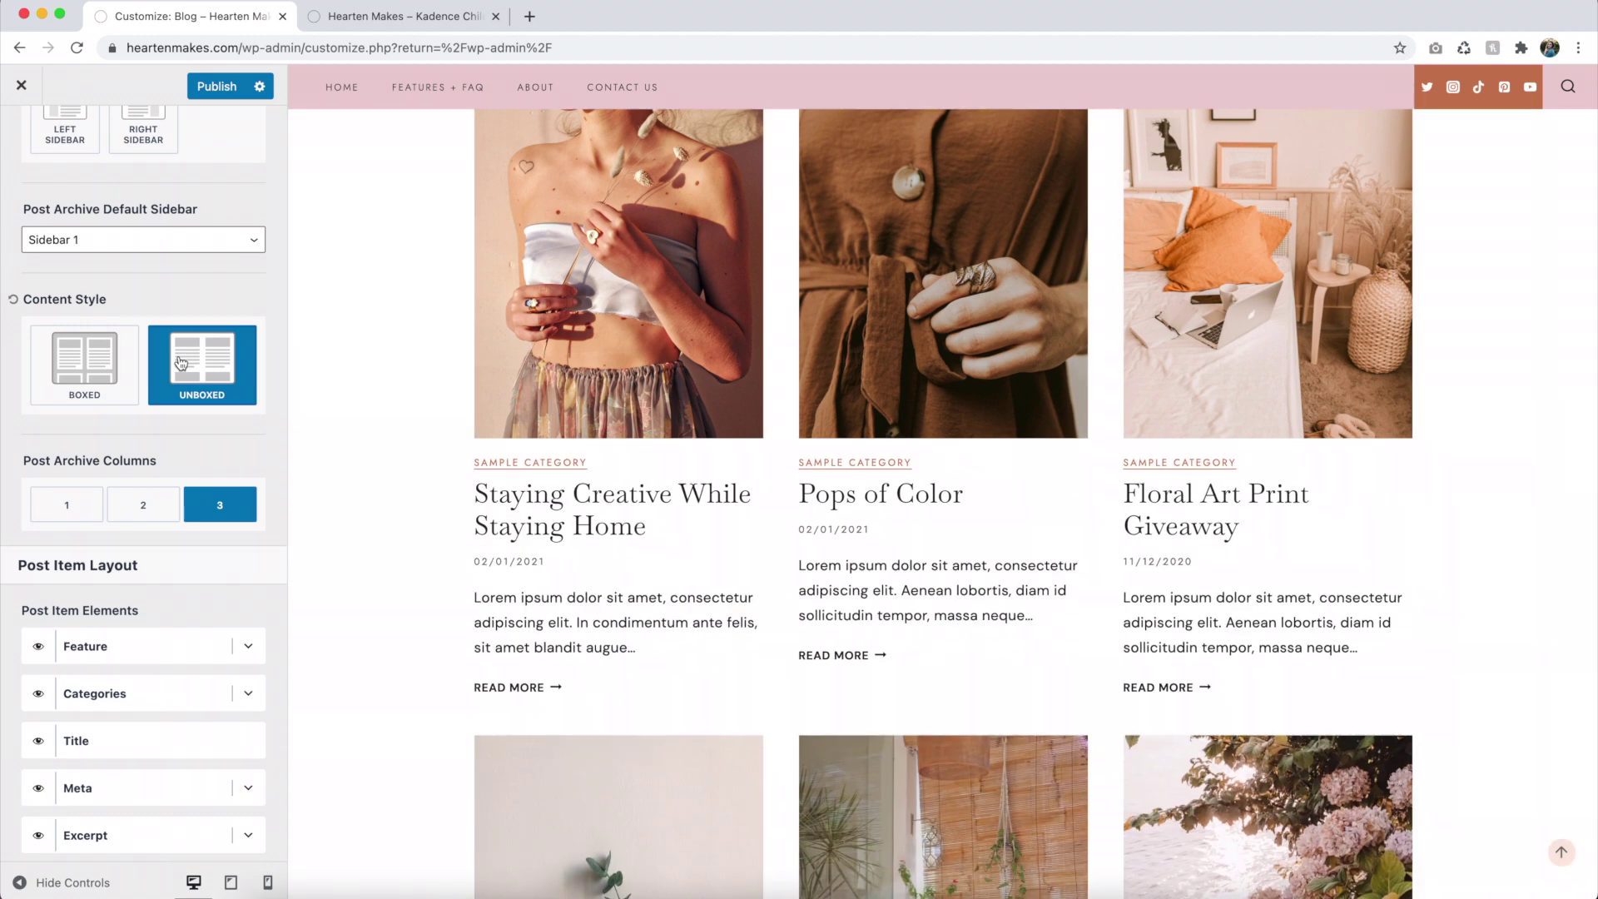
Set the Post Archive Columns to 2 and check the post grid in the preview.
scroll(376, 487, down, 2)
scroll(143, 507, down, 2)
click(148, 410)
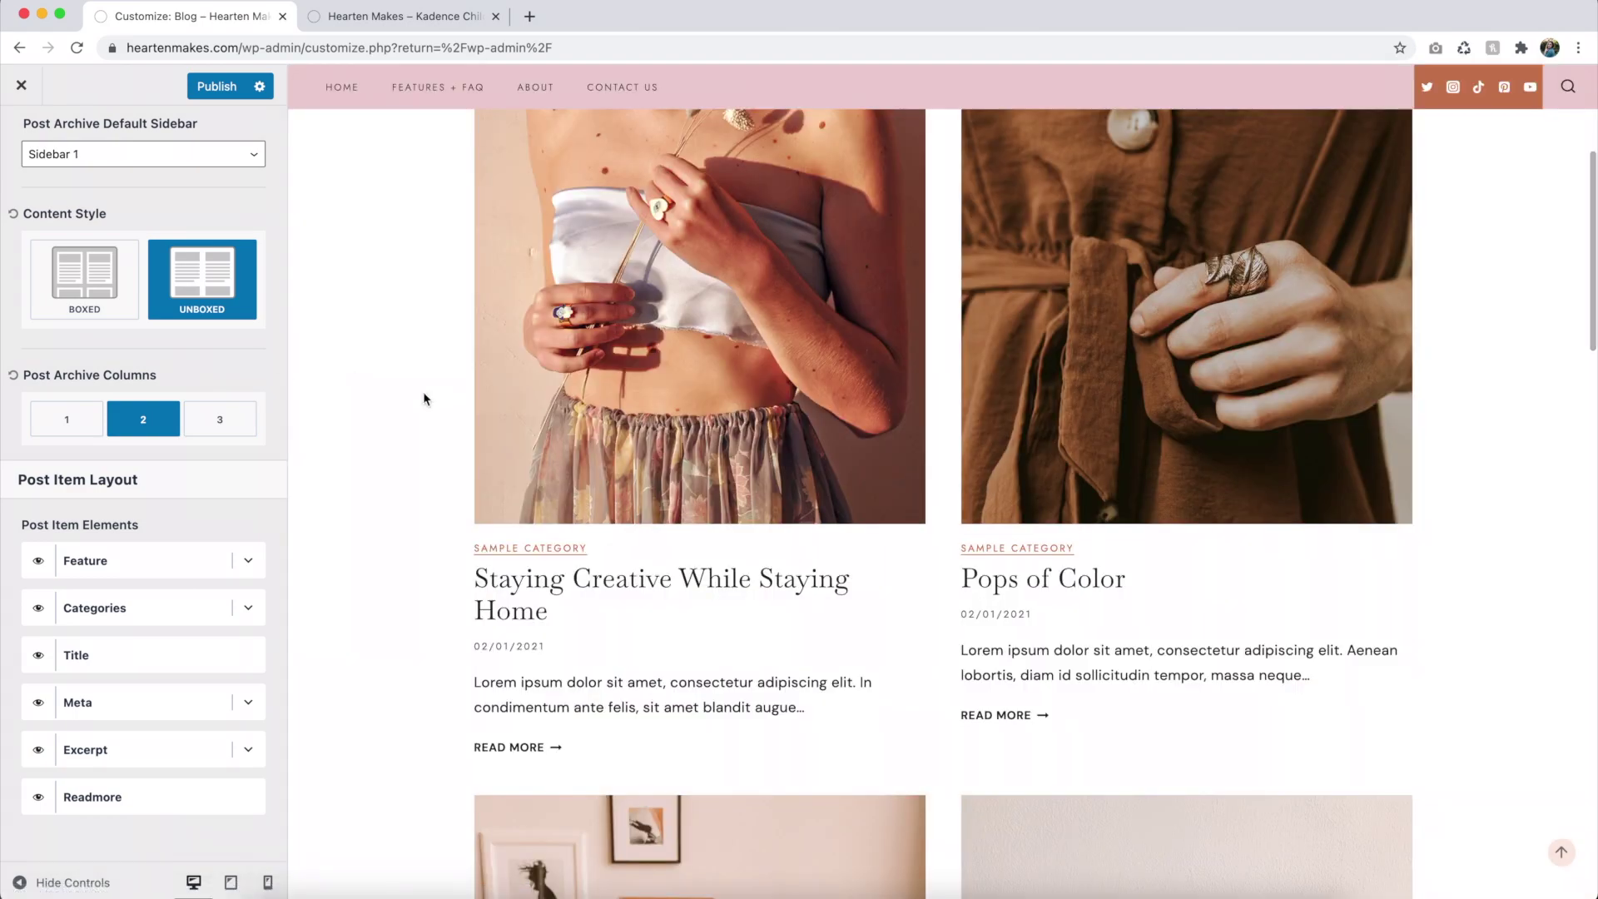
scroll(463, 427, down, 5)
scroll(464, 428, down, 7)
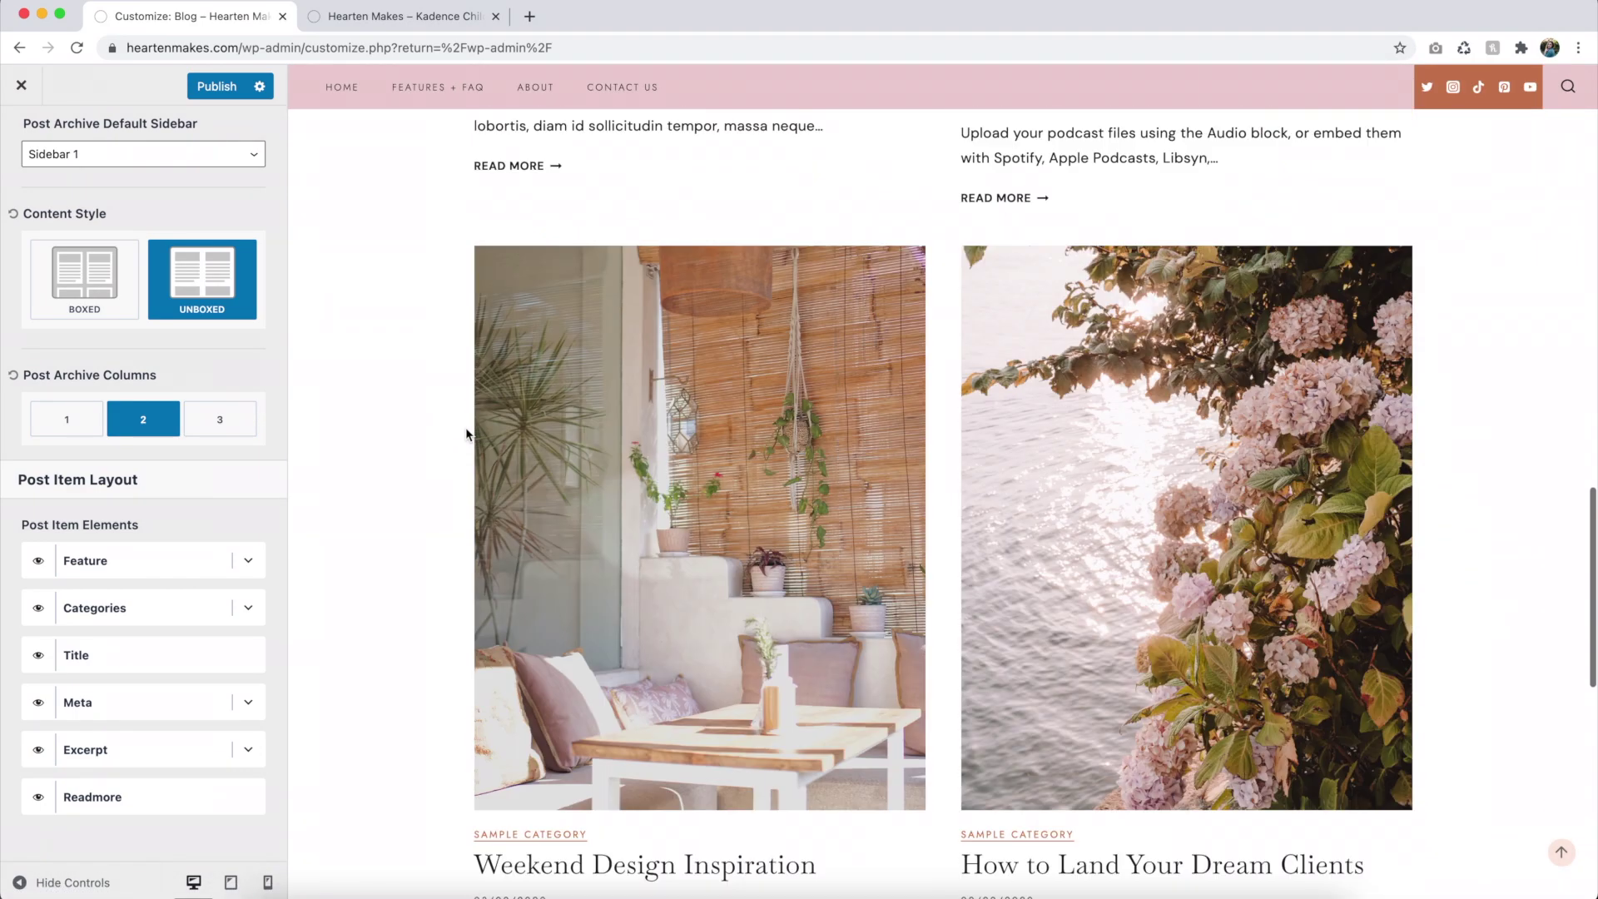
scroll(185, 472, up, 10)
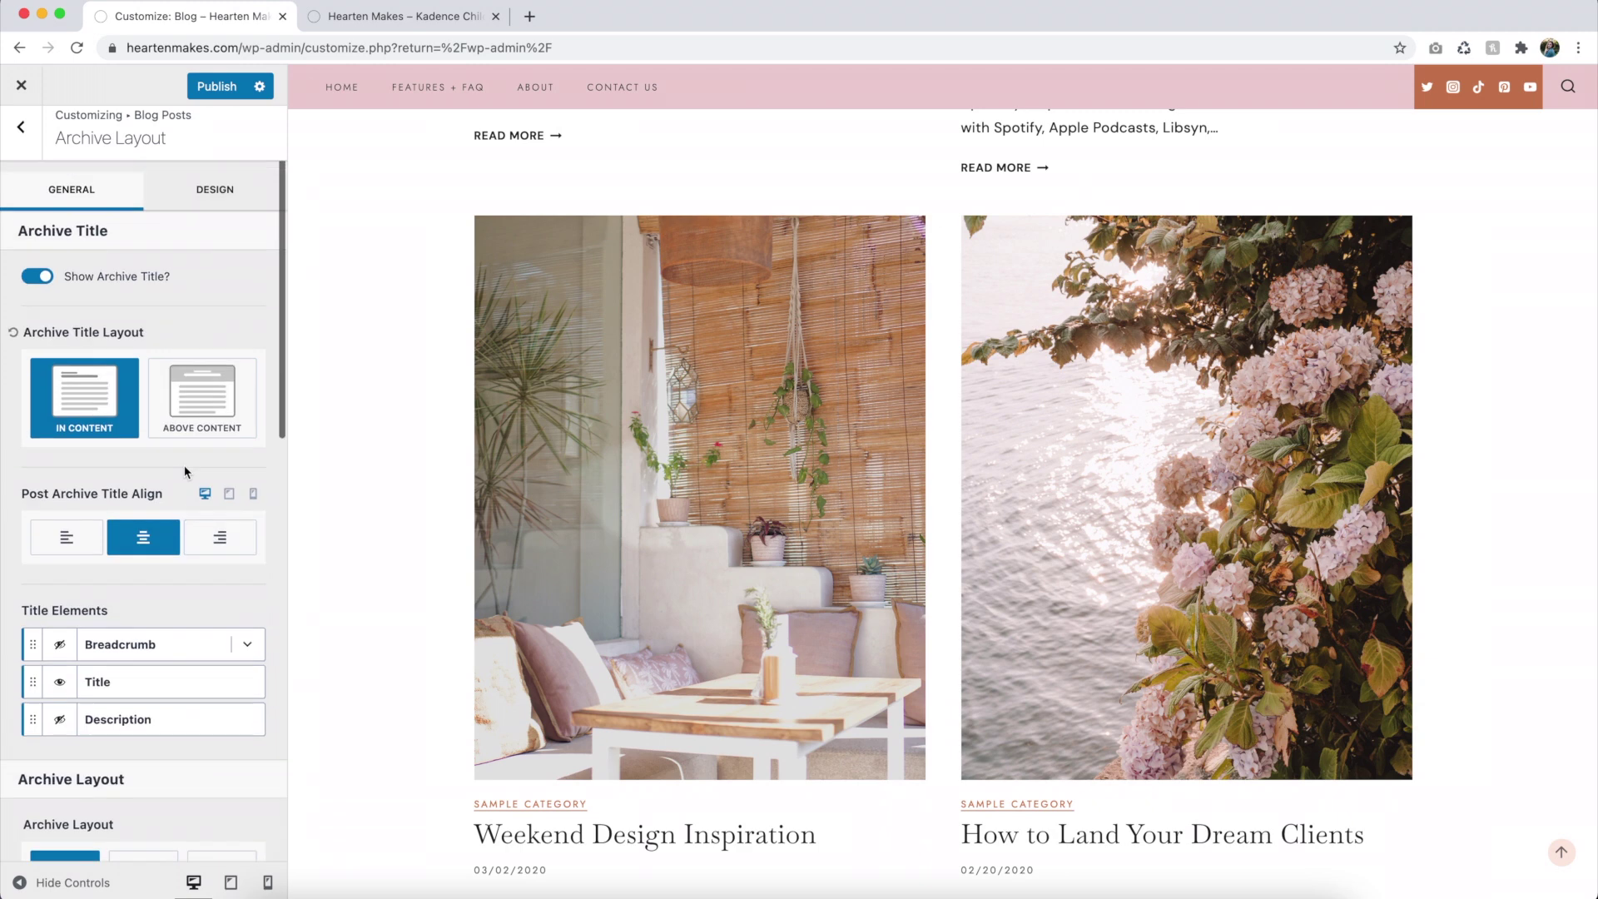
In the blog archive's design settings, set the Site Background to the pale pink palette color.
click(214, 189)
scroll(198, 260, down, 8)
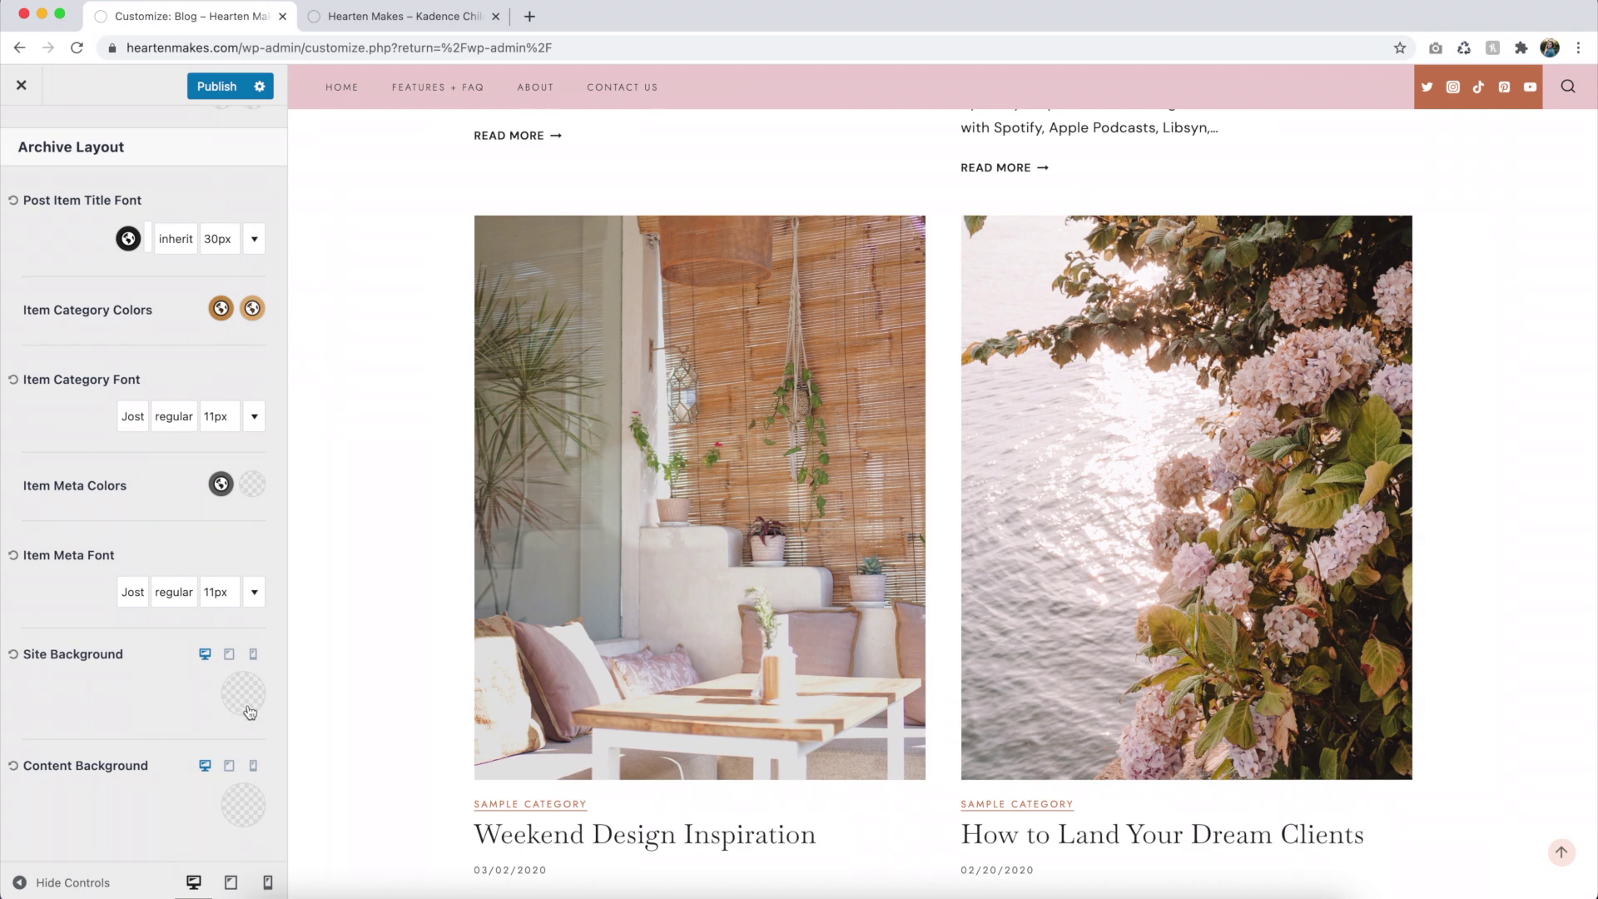
click(249, 712)
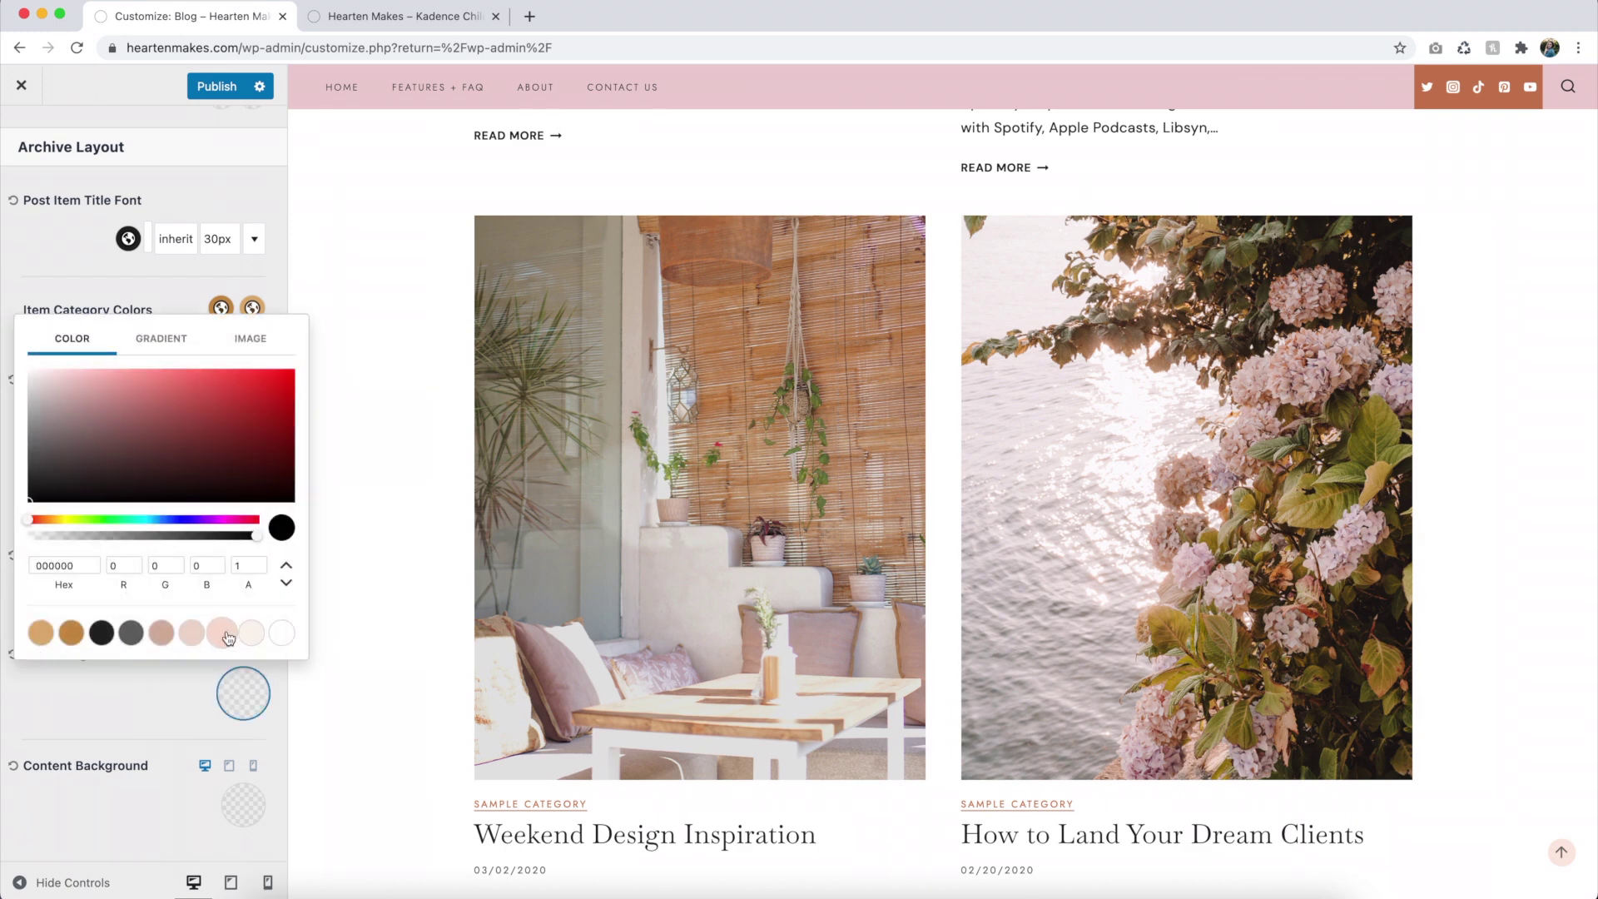
click(223, 635)
click(173, 721)
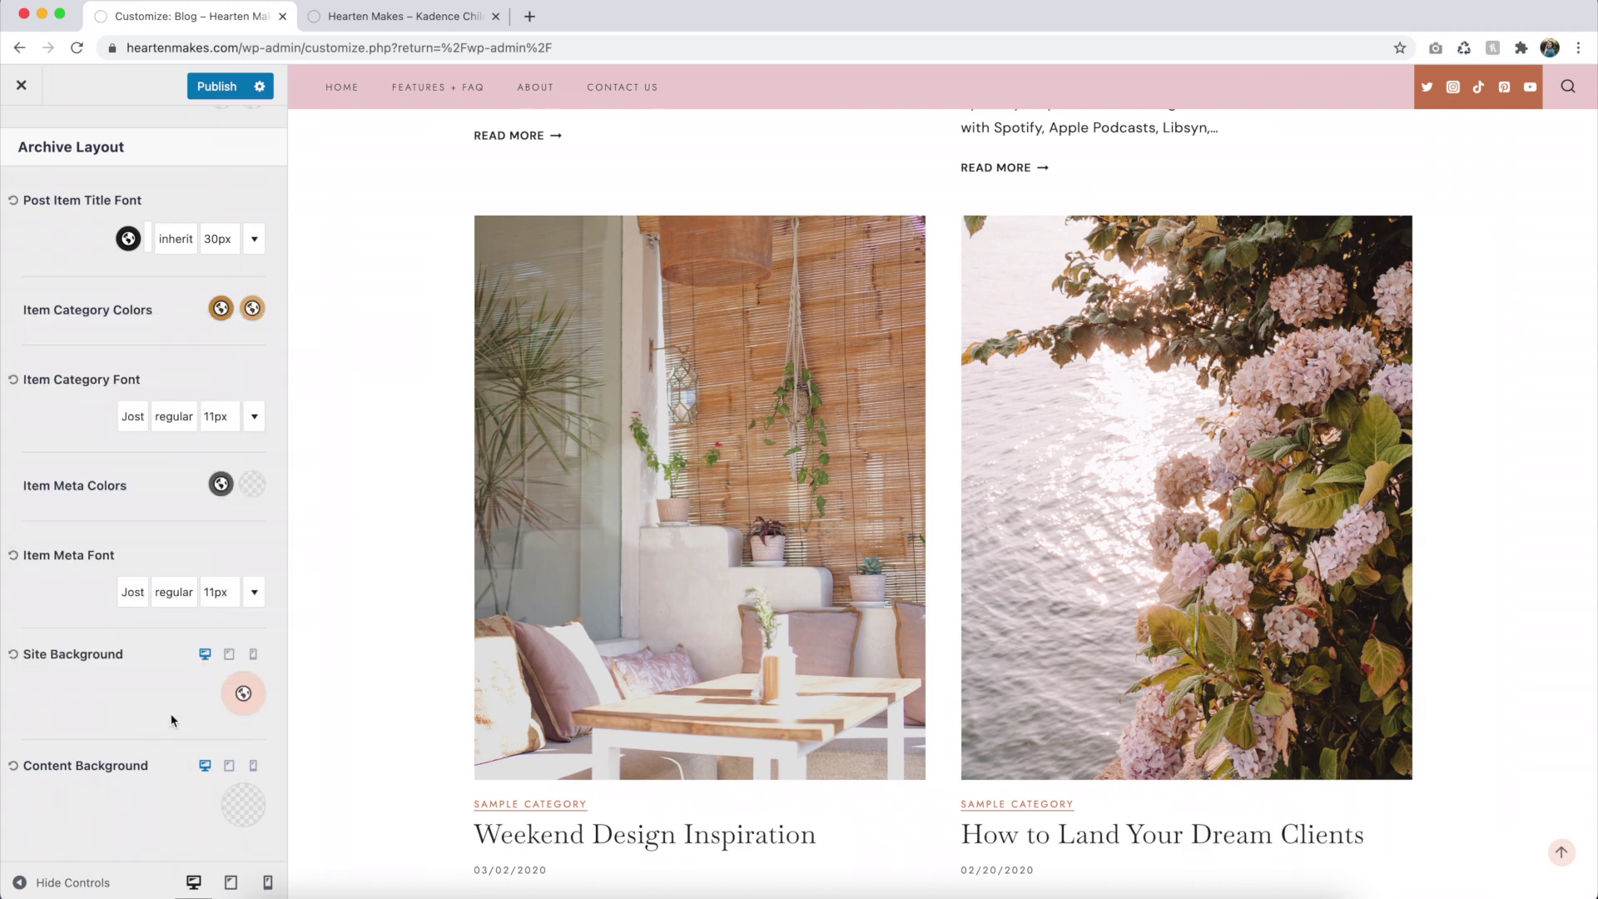
Set the blog archive's Content Background to the cream palette color (FAF4EC) and check the blog page in the preview.
click(243, 816)
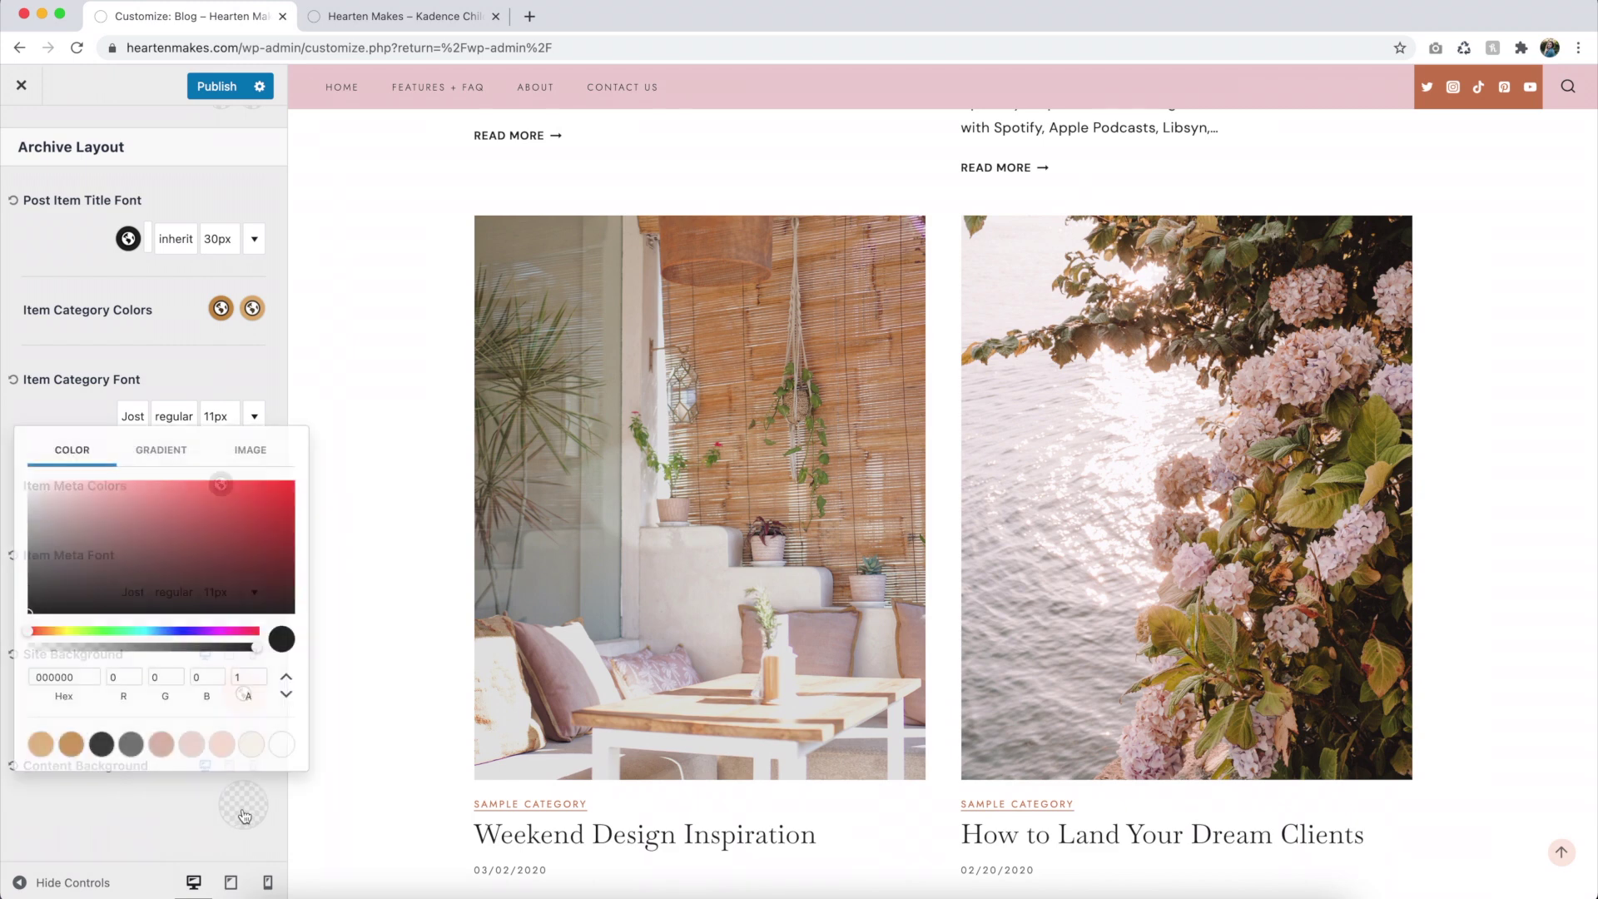
click(251, 747)
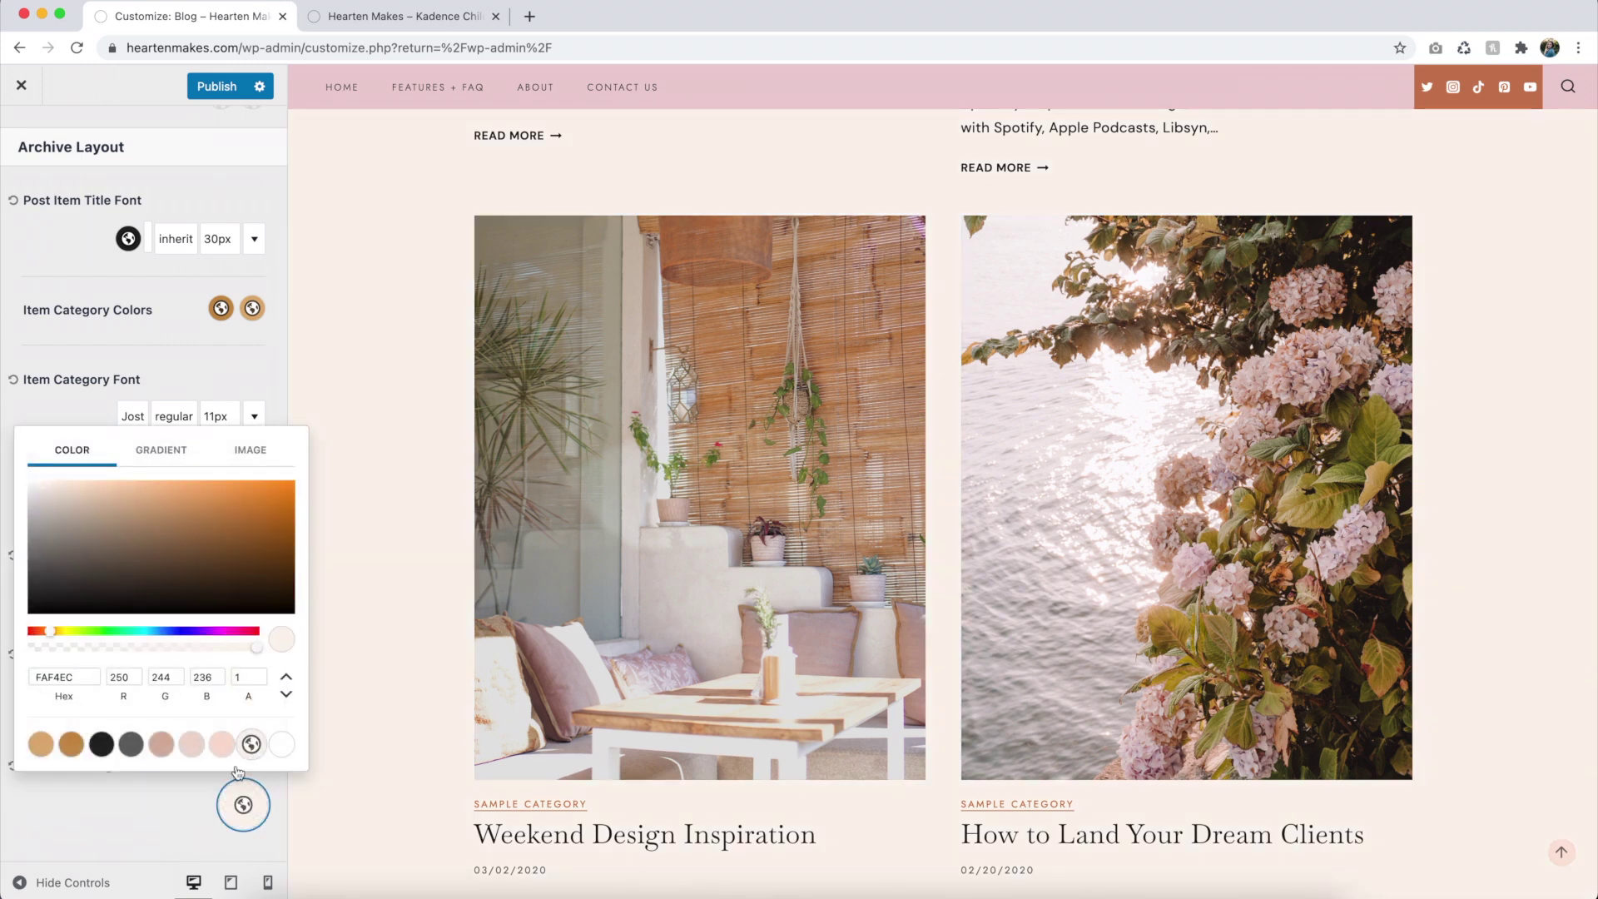
click(152, 822)
scroll(382, 674, down, 3)
scroll(382, 676, down, 4)
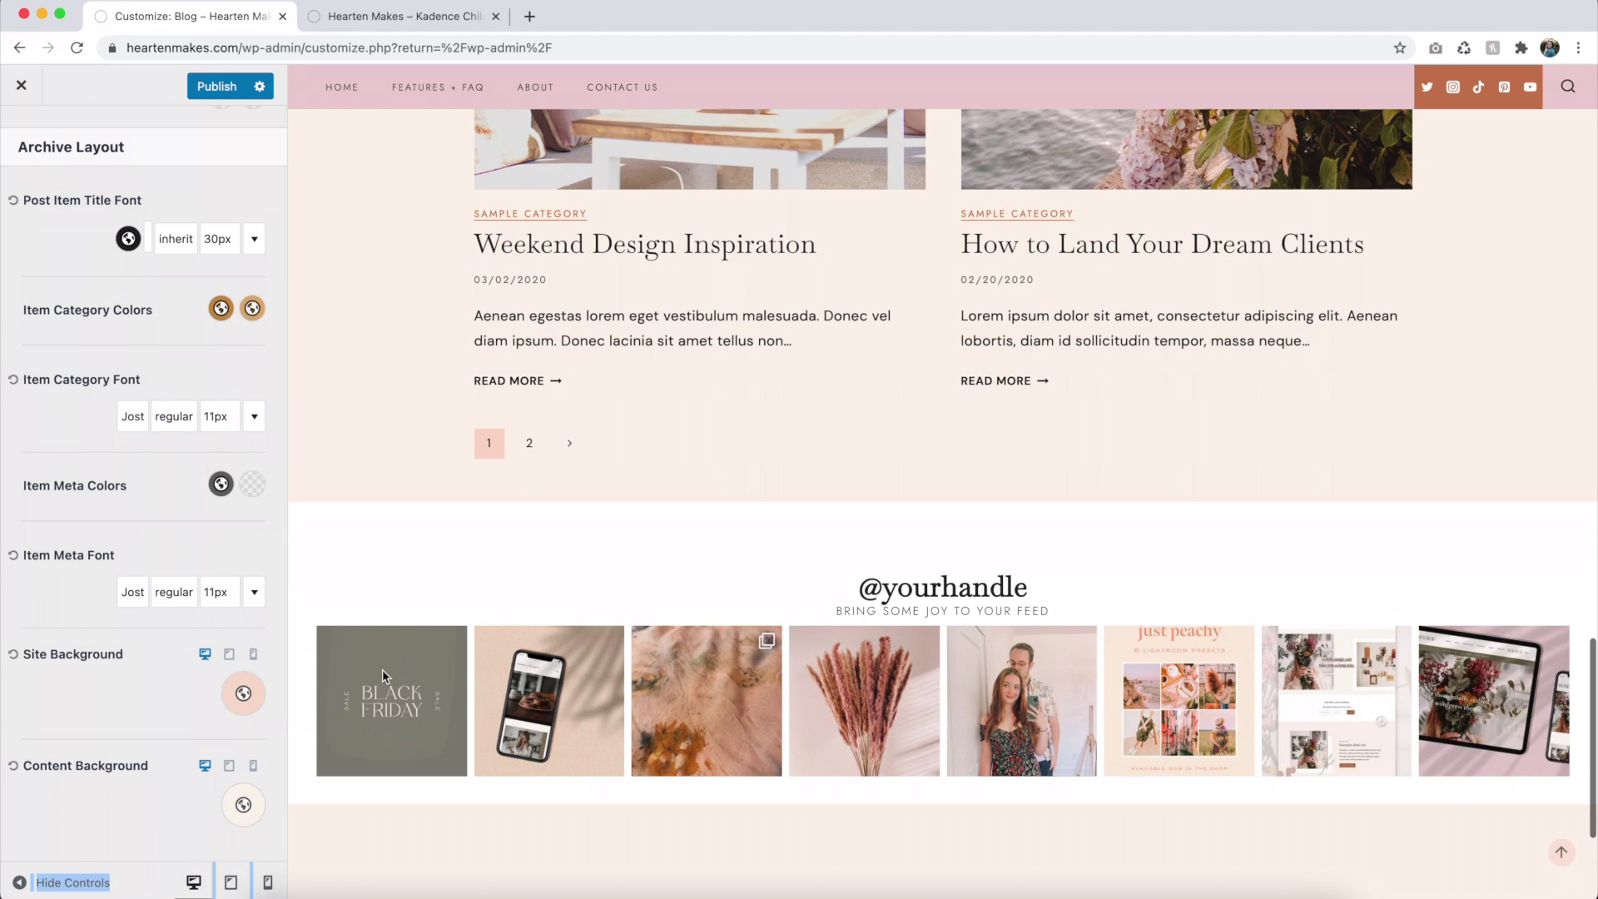
scroll(382, 675, up, 20)
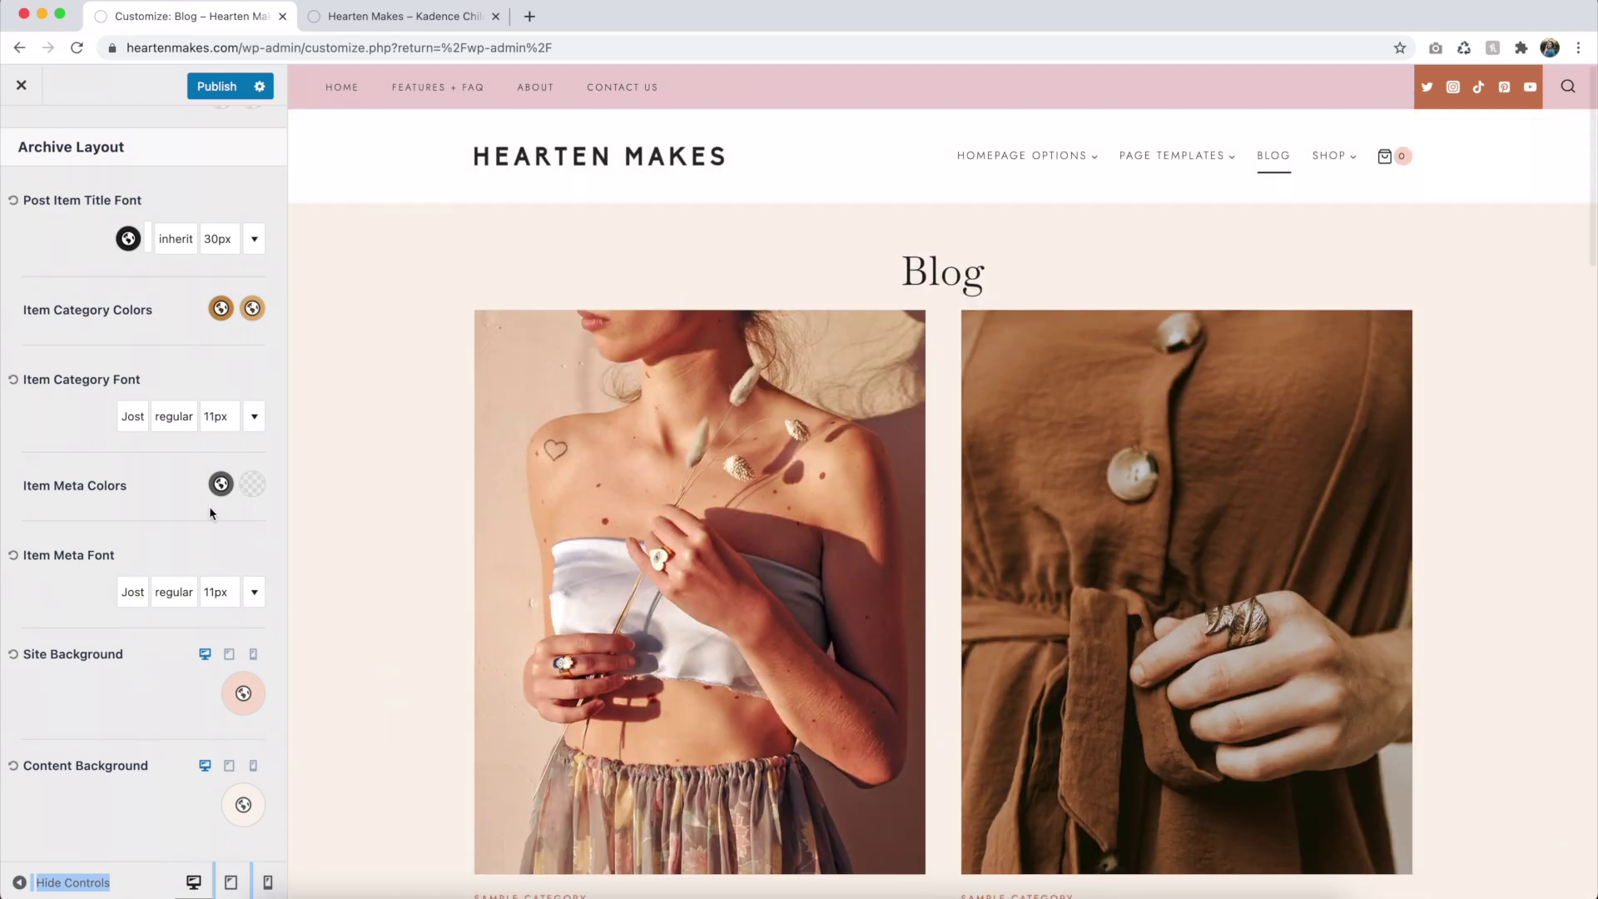
scroll(193, 451, up, 4)
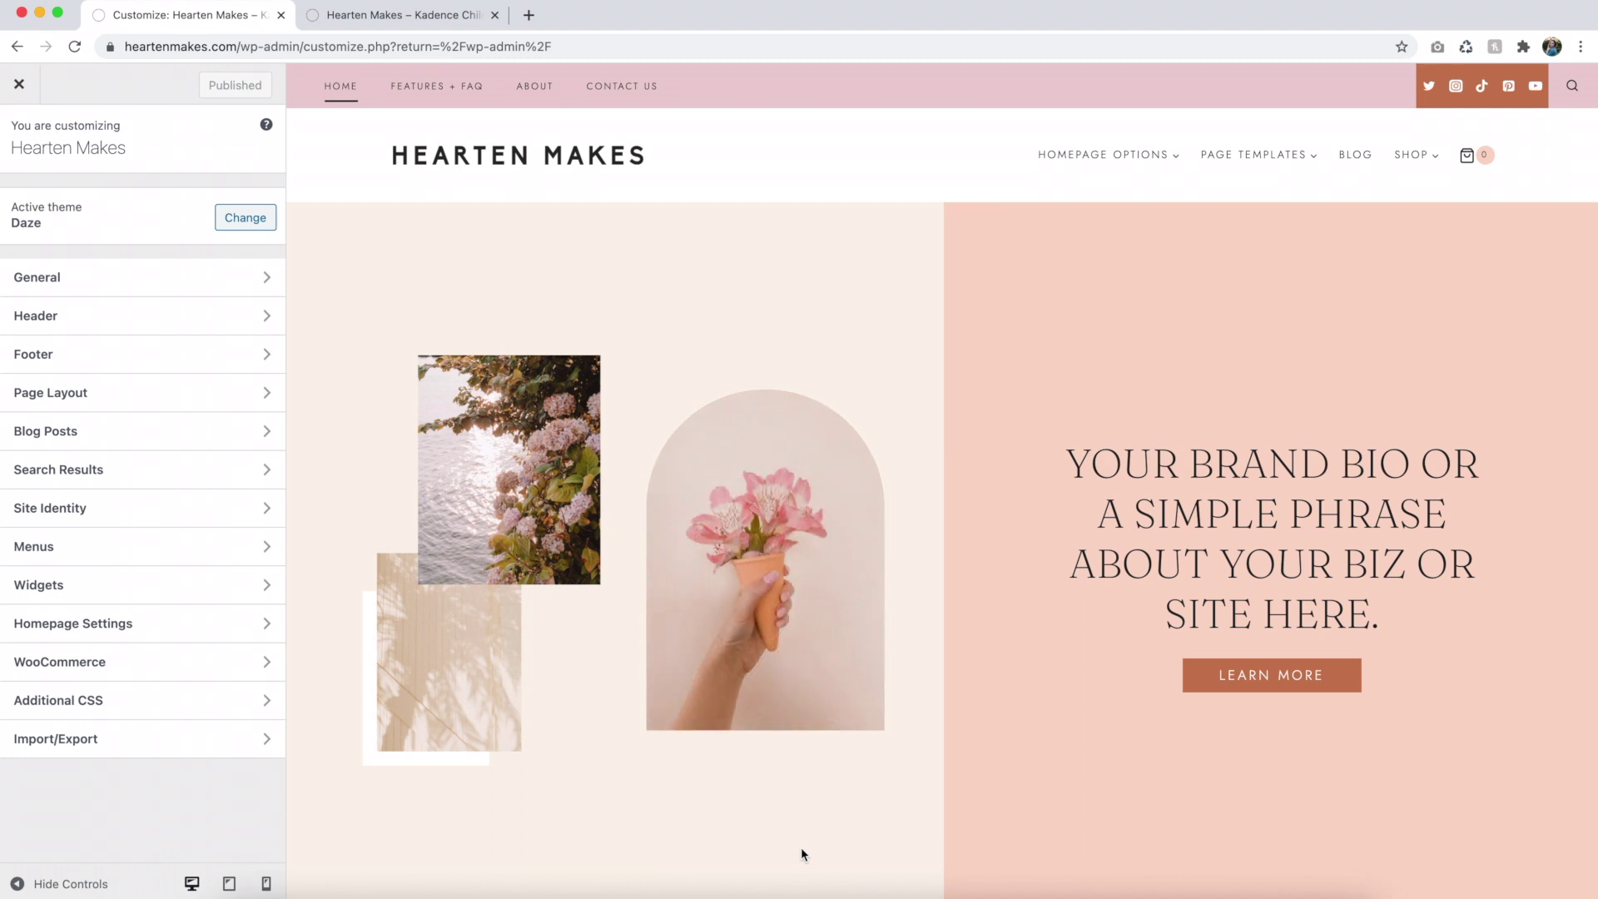
In the footer's middle row, move Widget 4 beside Social and add Widget 2 to the emptied center column.
click(192, 354)
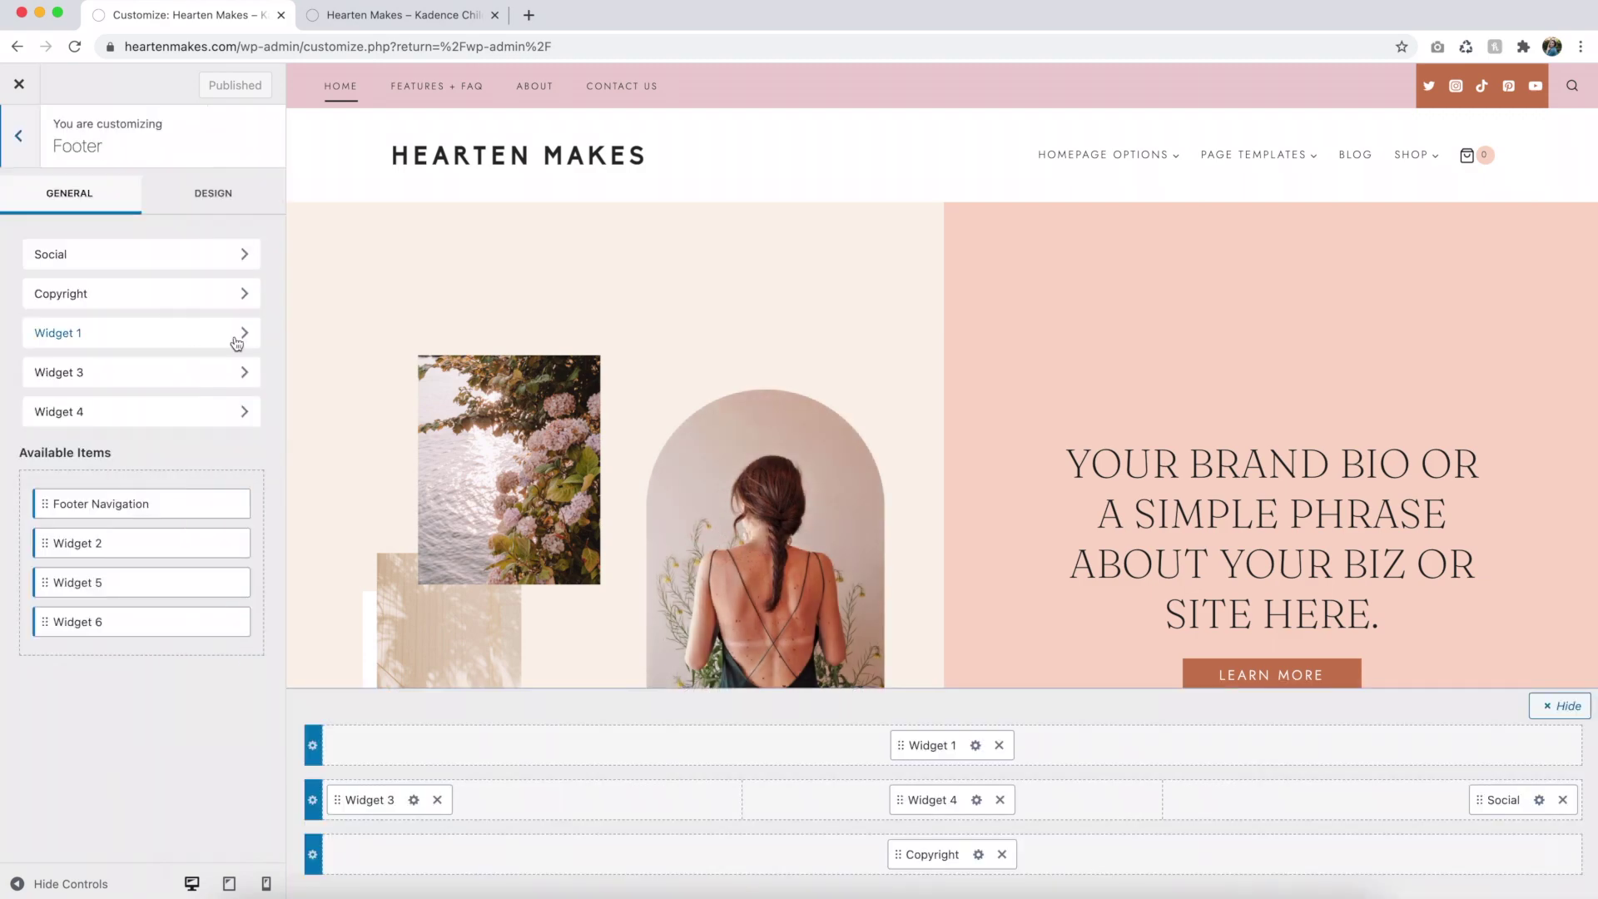
scroll(490, 335, down, 15)
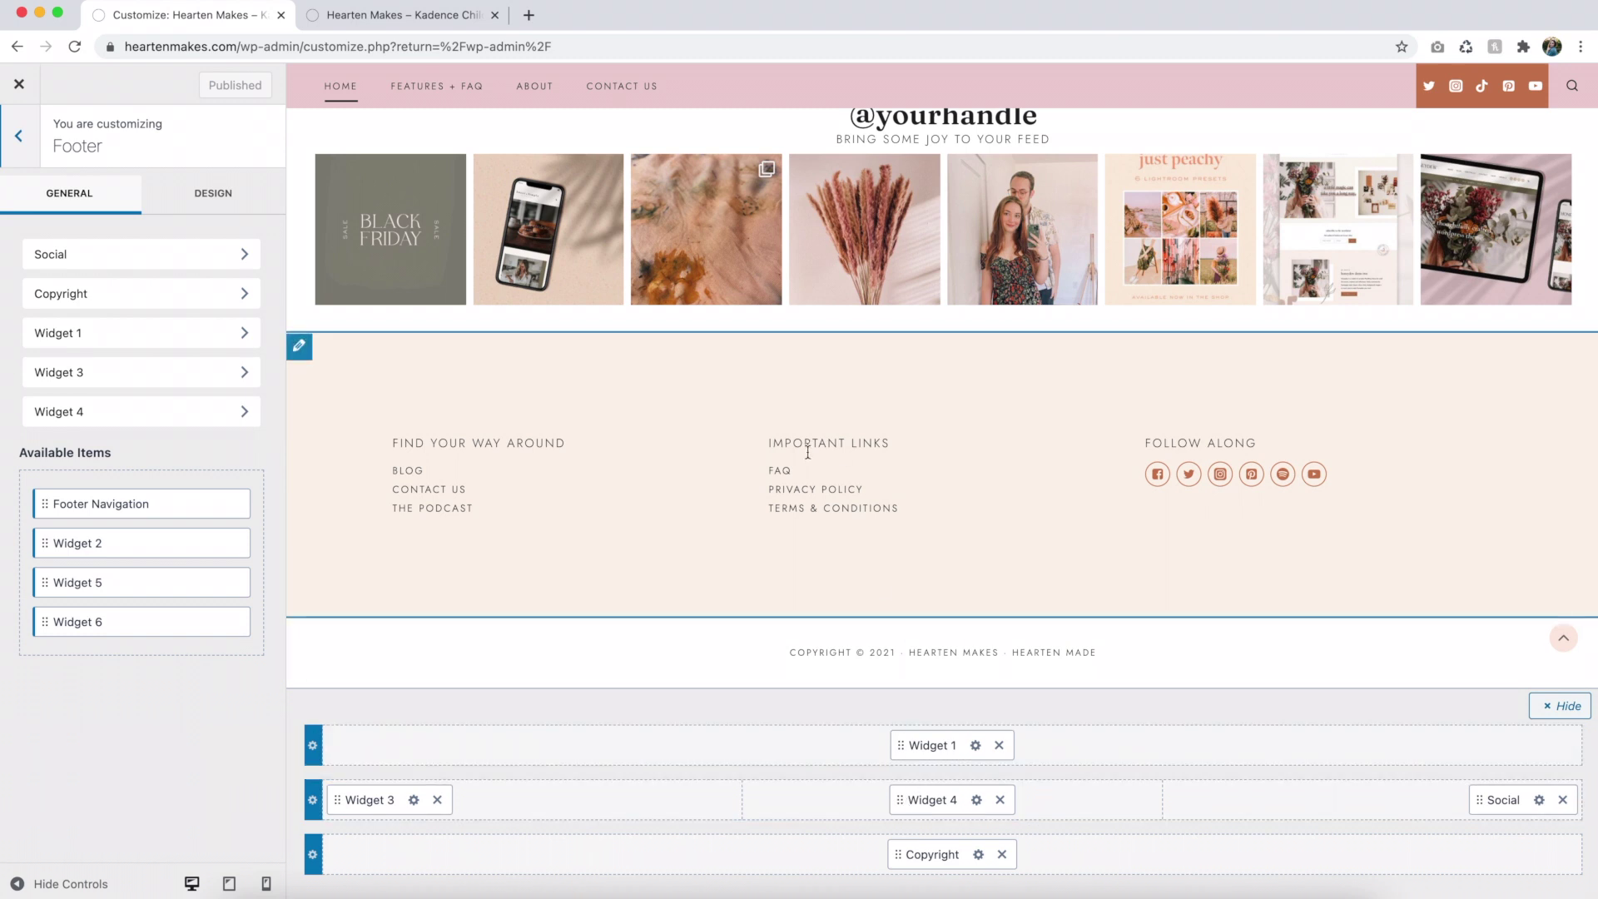
drag(902, 800, 1417, 800)
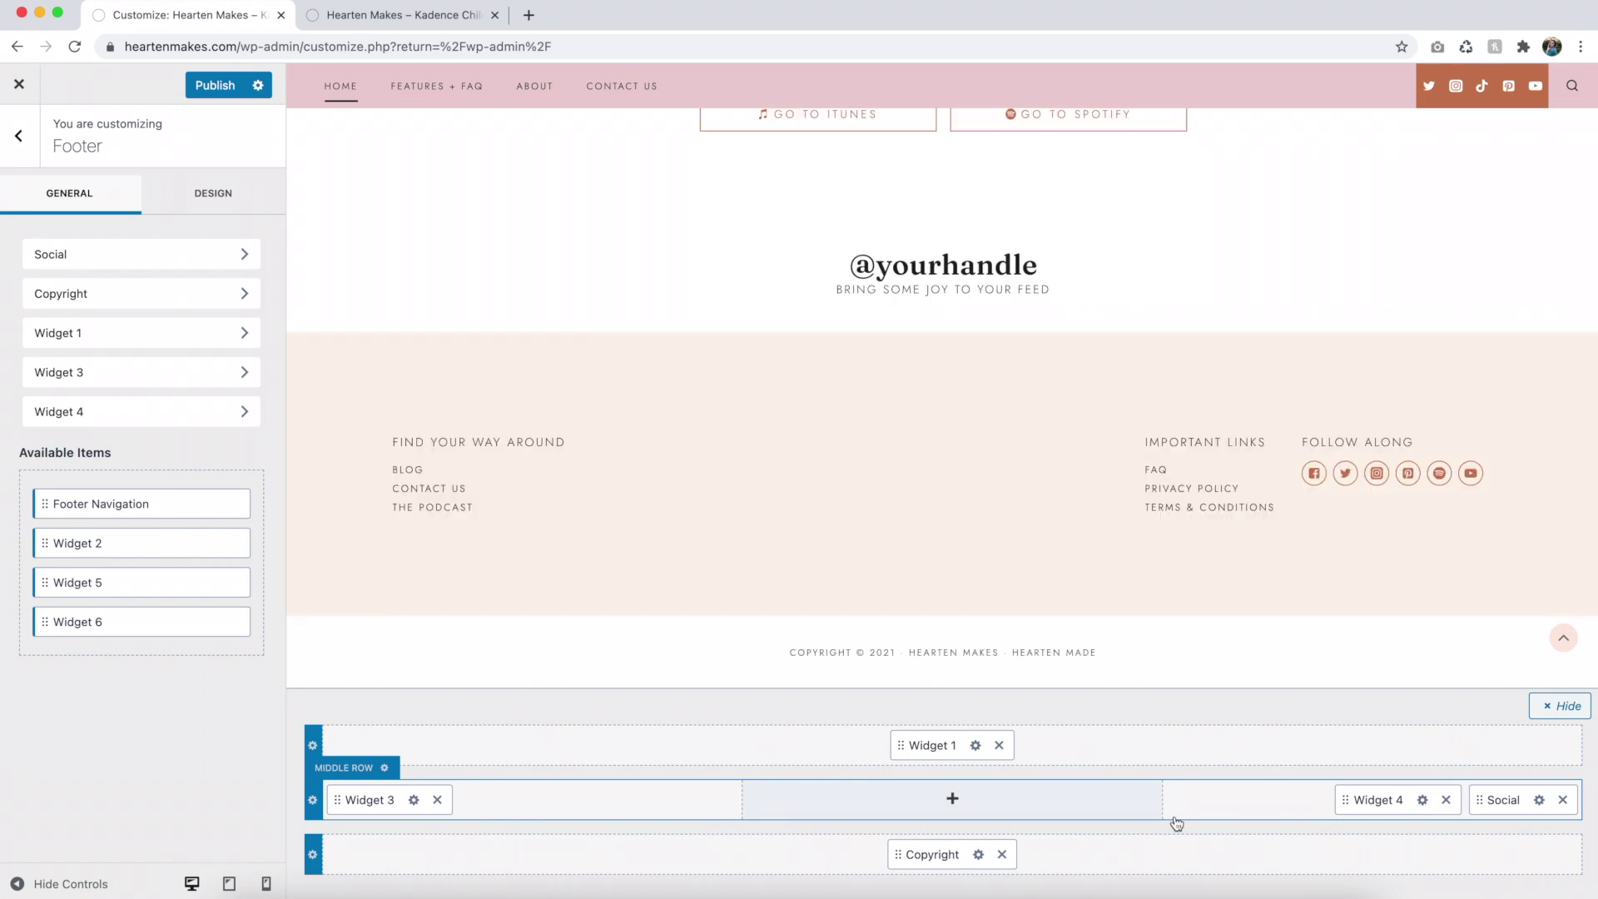
click(953, 801)
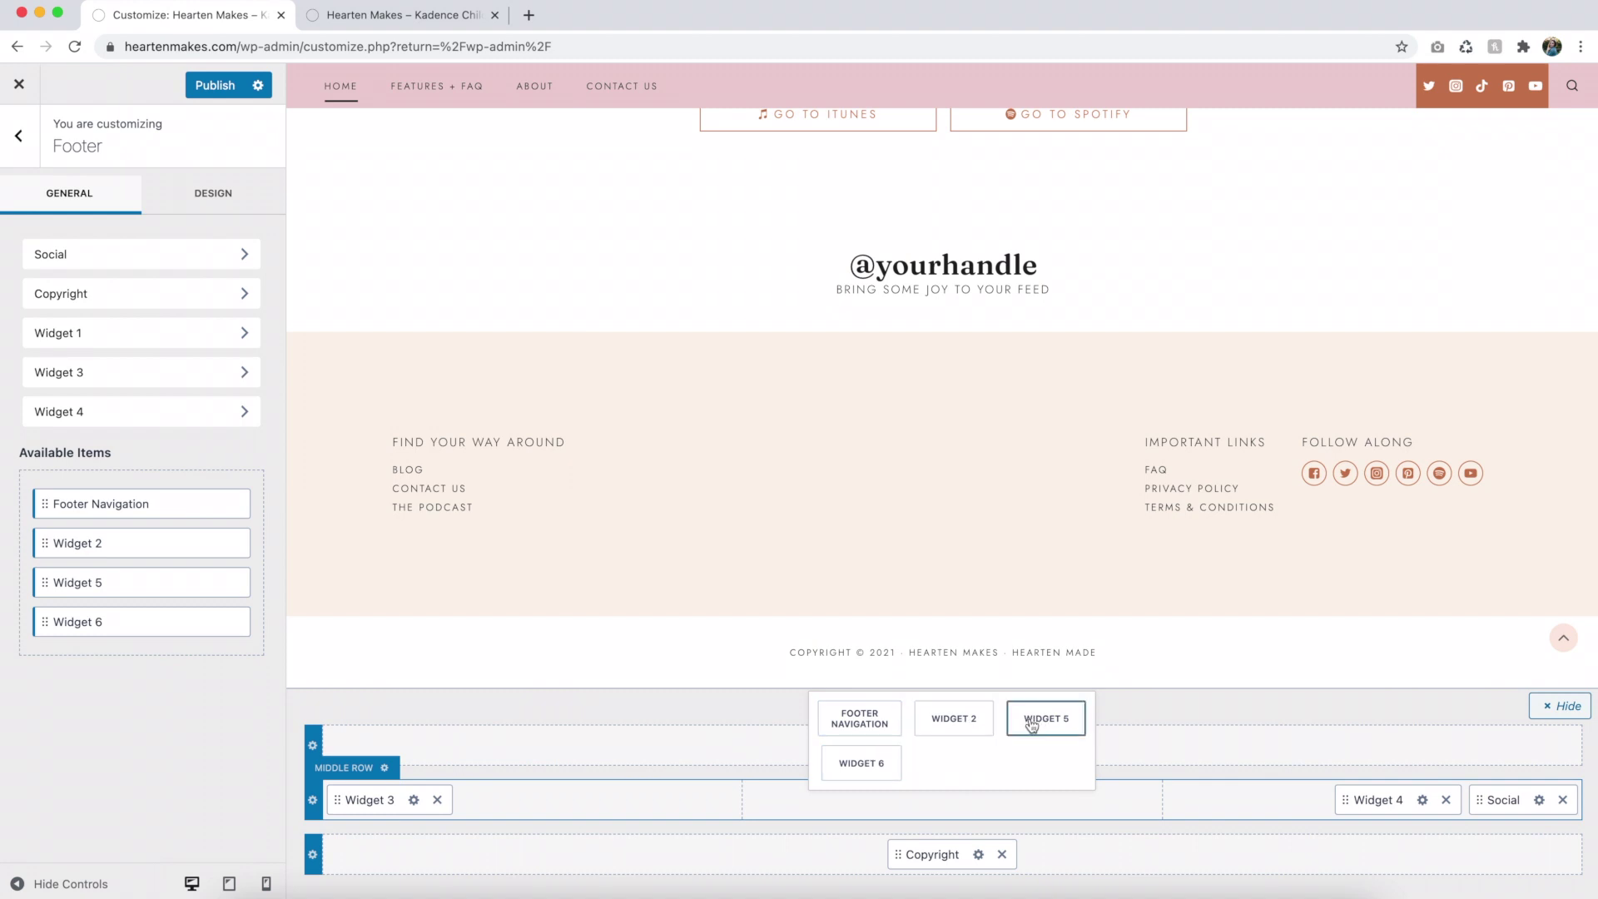
click(956, 721)
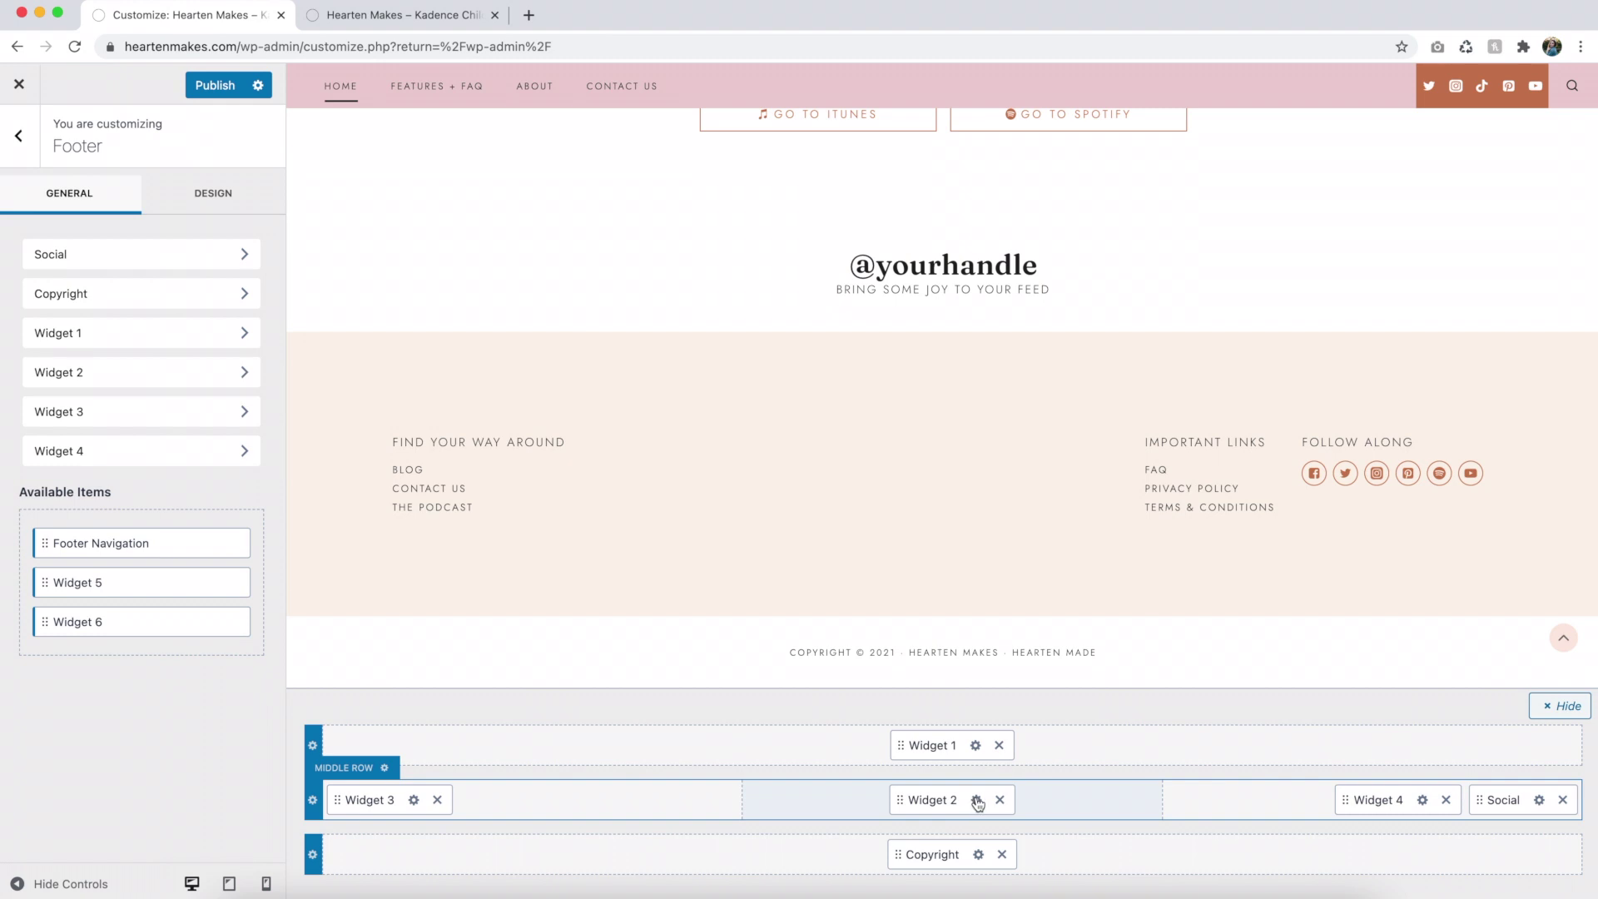
Add an Image widget showing submark-hearten-makes.png to the footer's Widget 2 area.
click(977, 801)
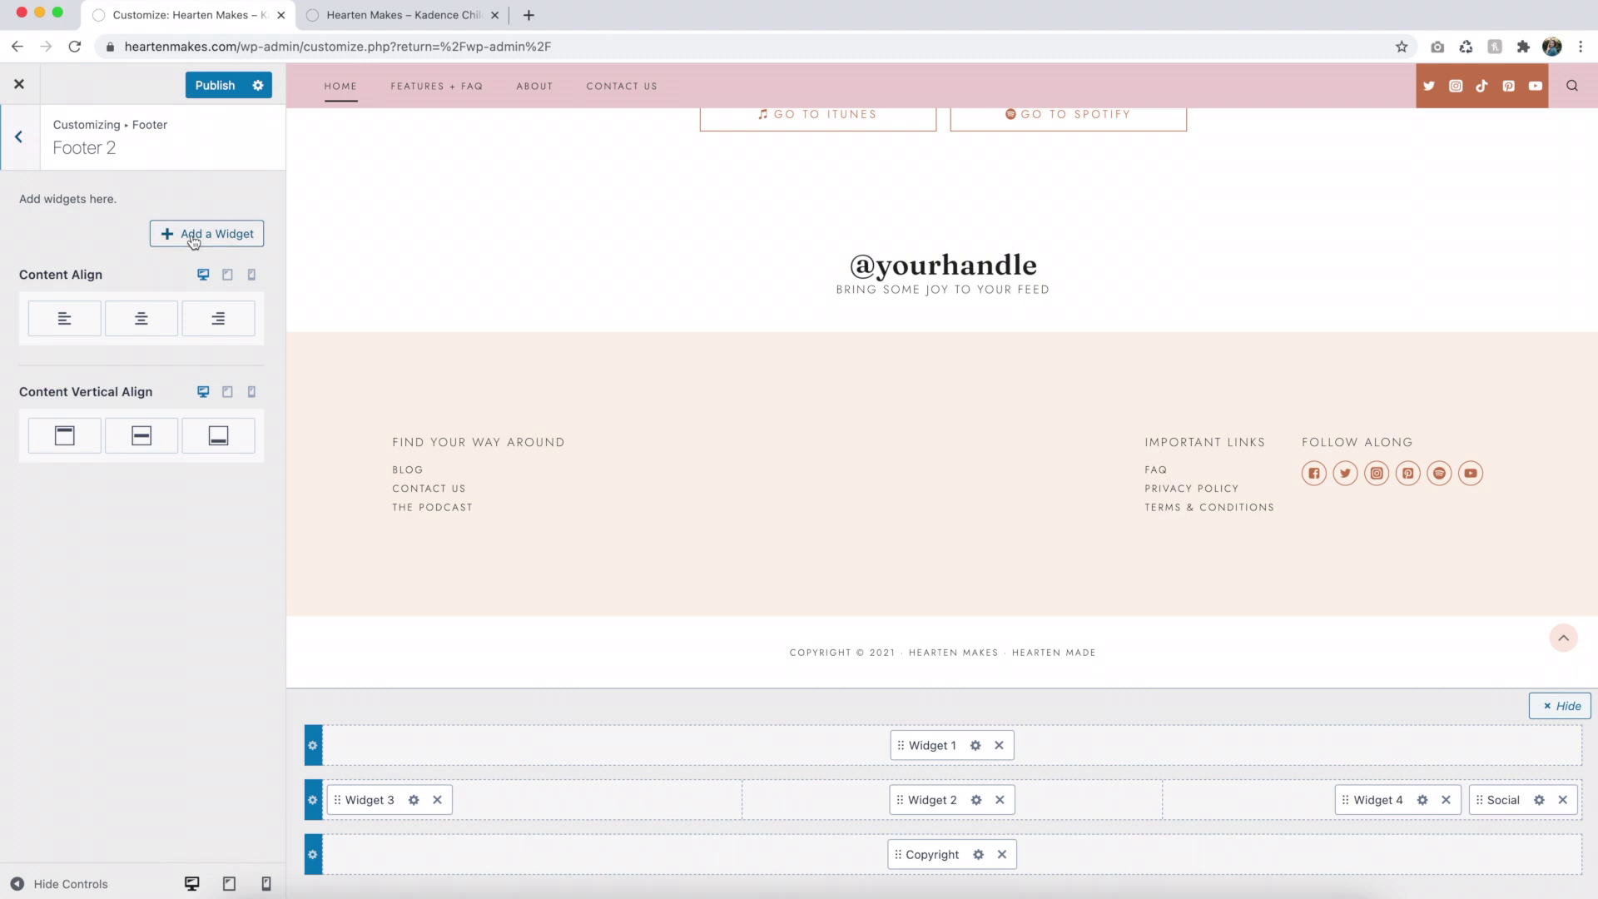
click(194, 234)
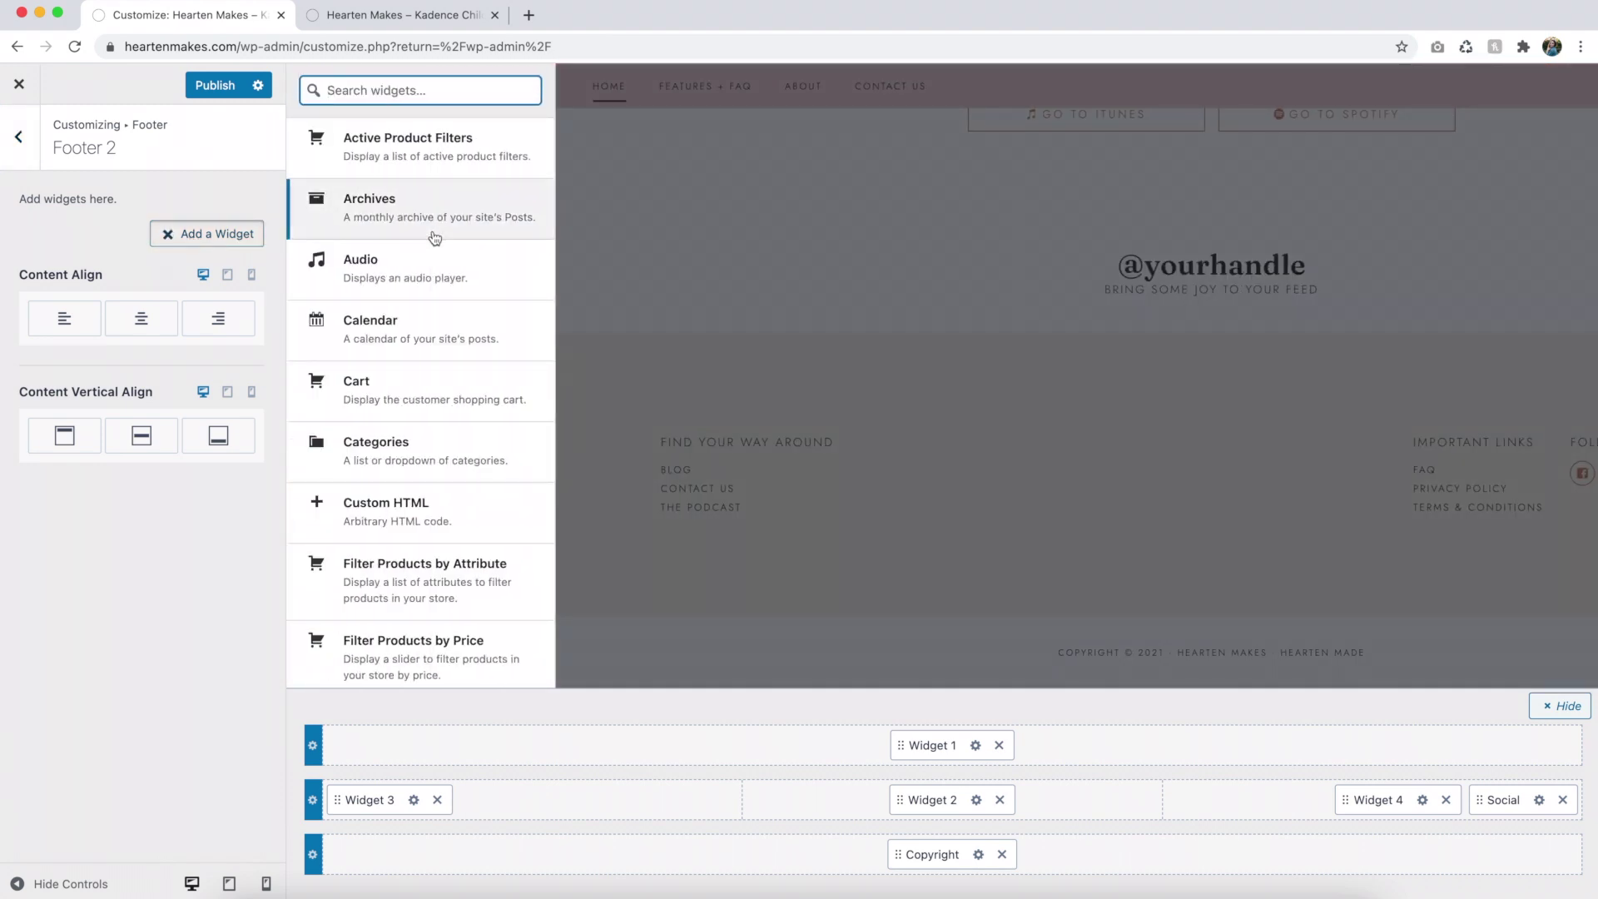
scroll(434, 238, down, 3)
scroll(435, 238, up, 3)
scroll(434, 238, down, 5)
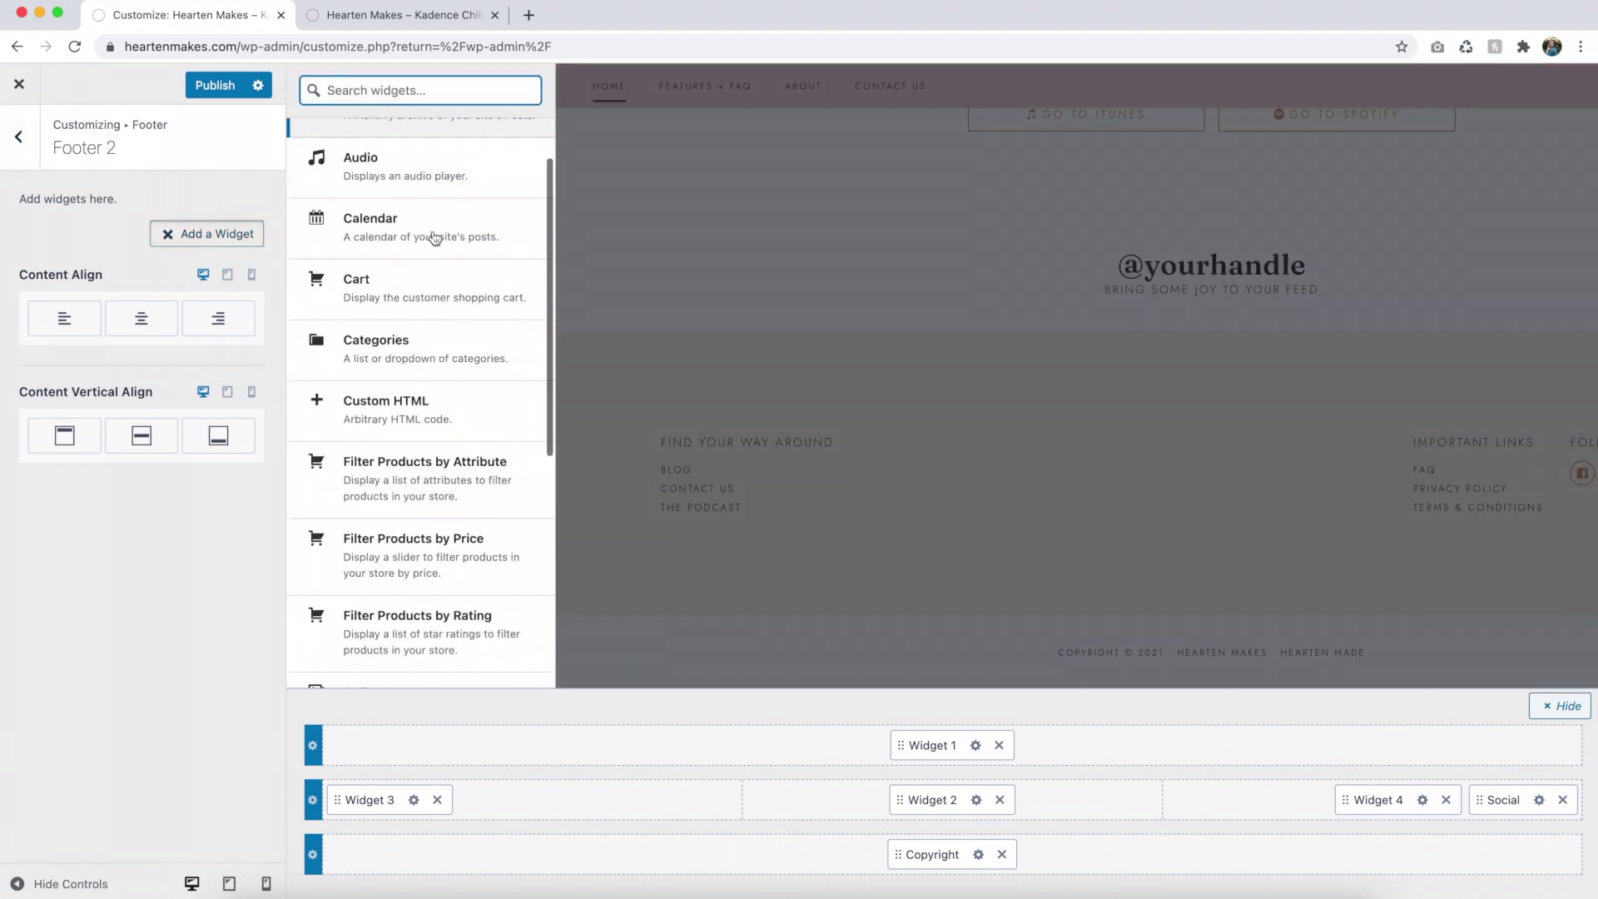
scroll(435, 238, down, 5)
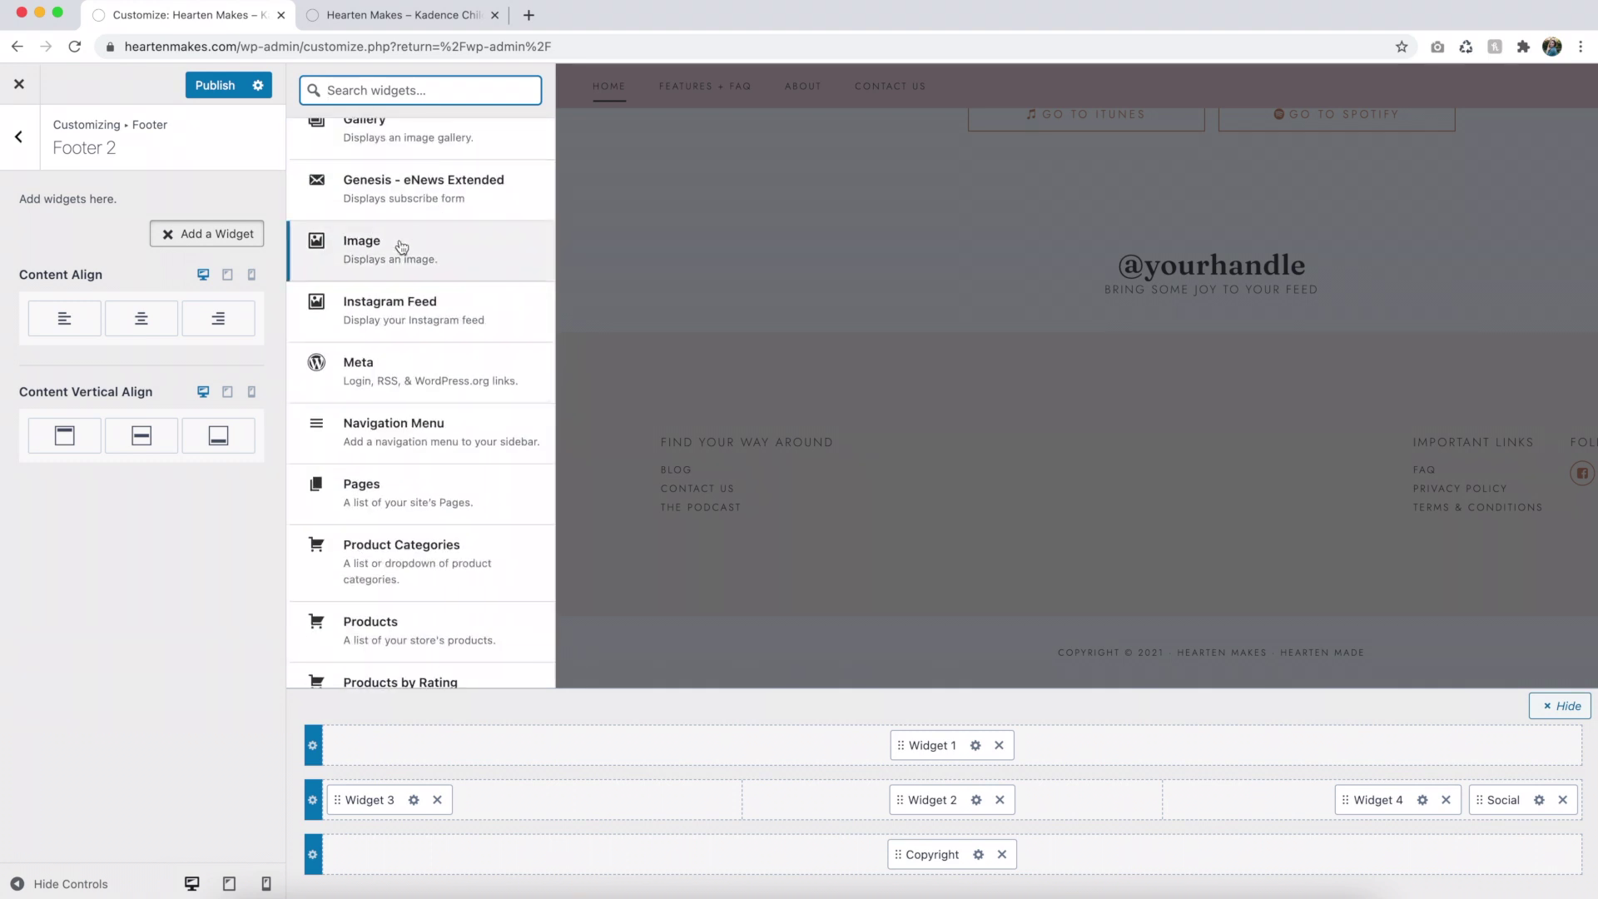
click(384, 252)
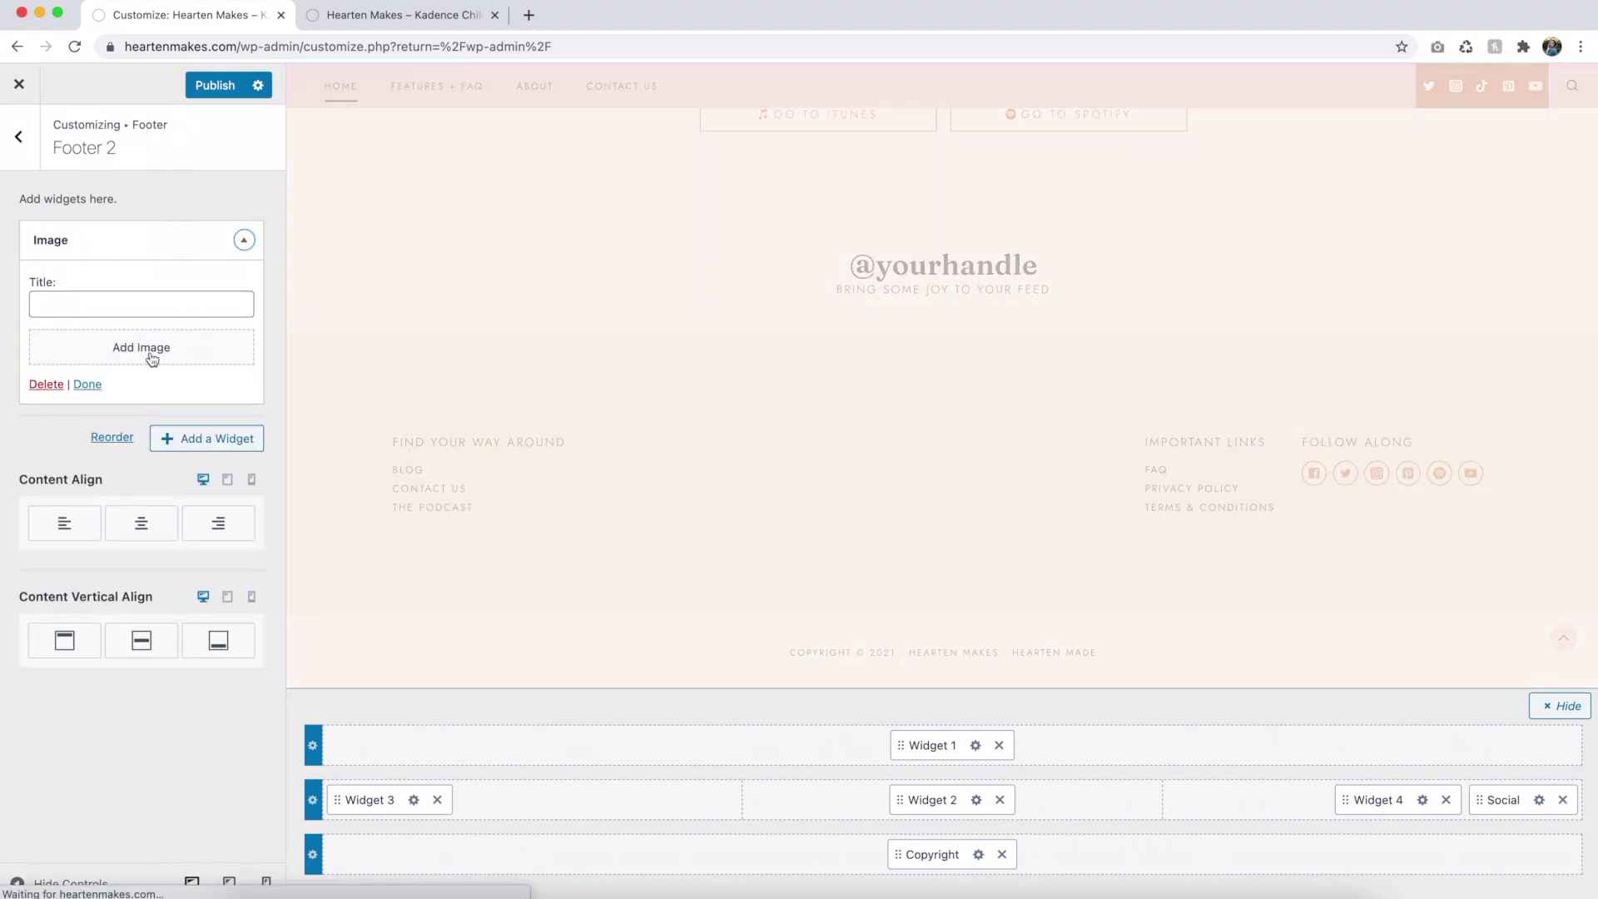
click(151, 356)
click(529, 323)
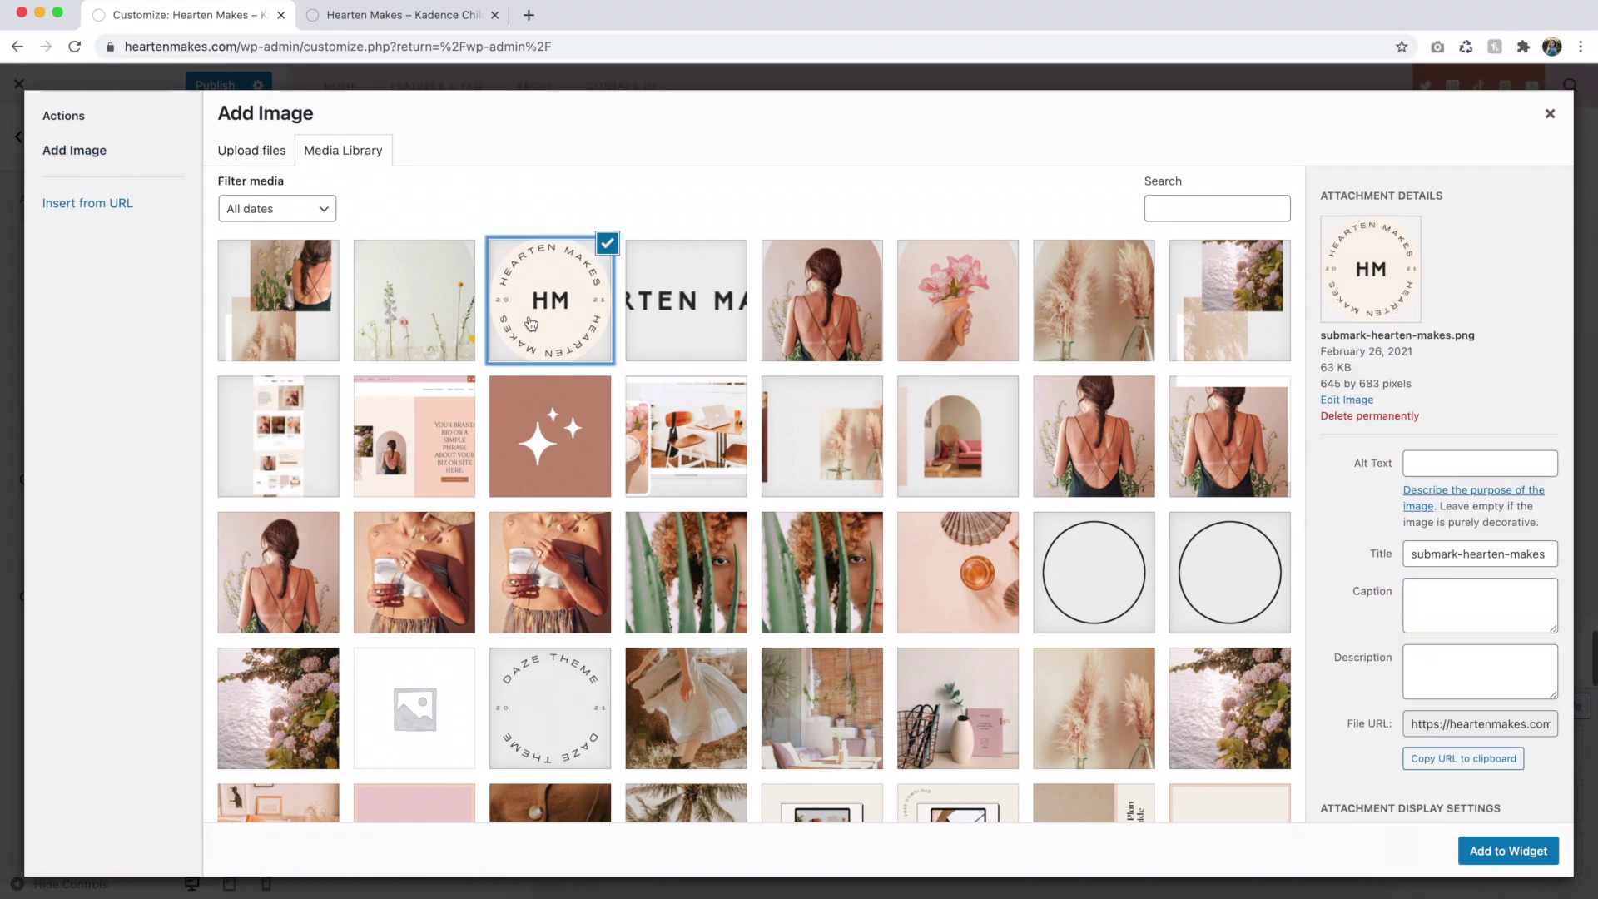
click(1514, 858)
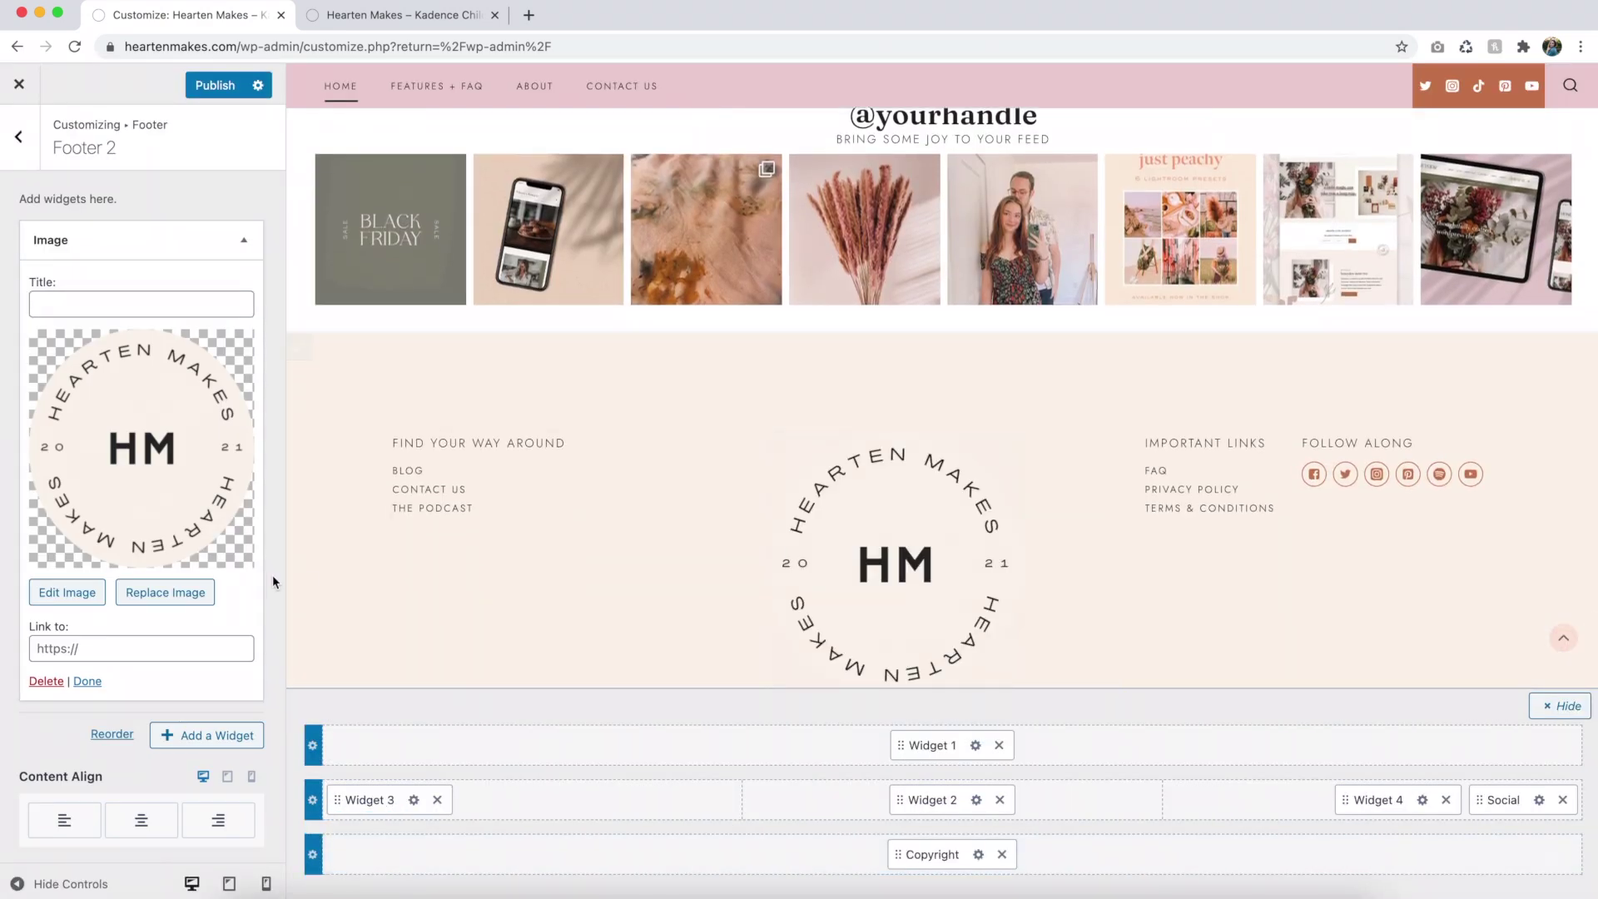
scroll(624, 537, down, 2)
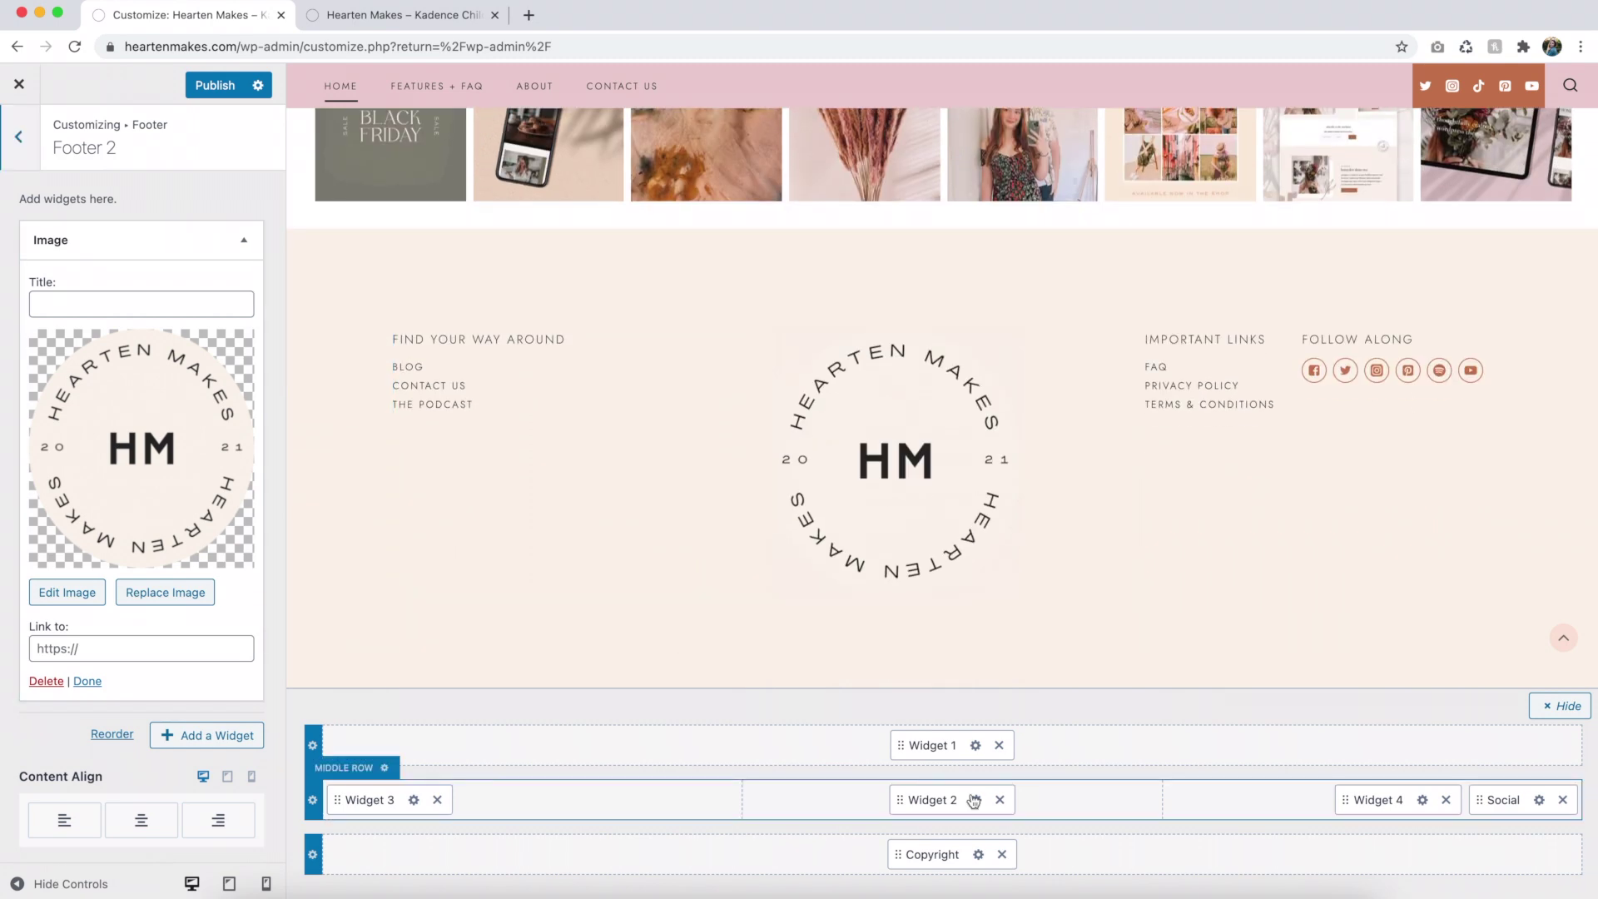
Remove Widget 2 from the footer's middle row and move Widget 4 back to the center column.
click(1001, 801)
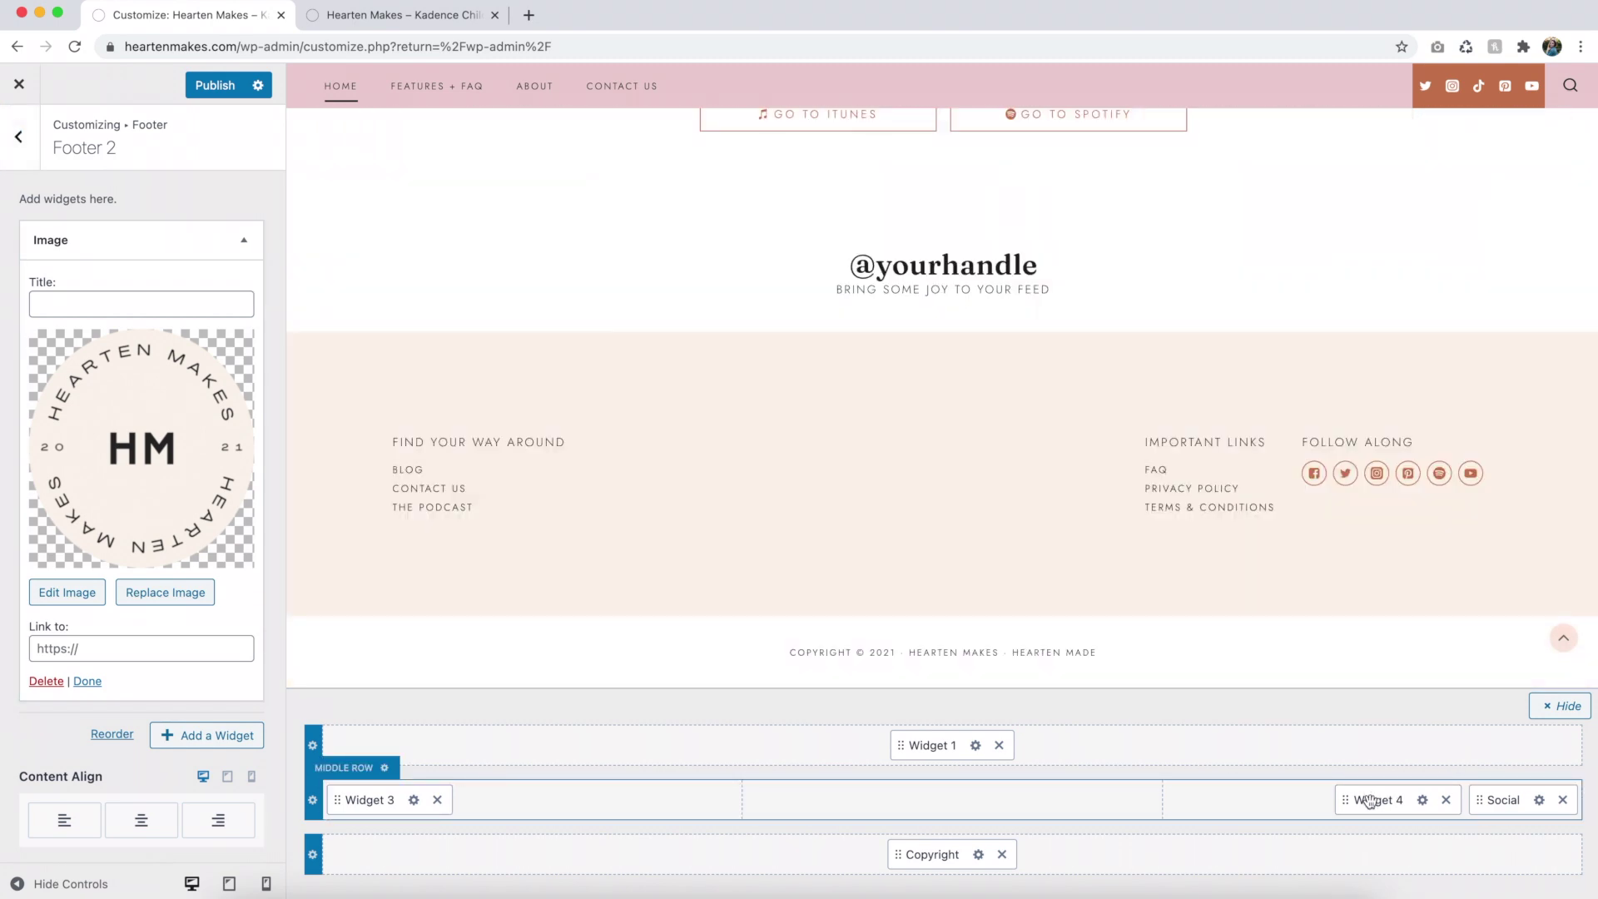
drag(1372, 799, 935, 806)
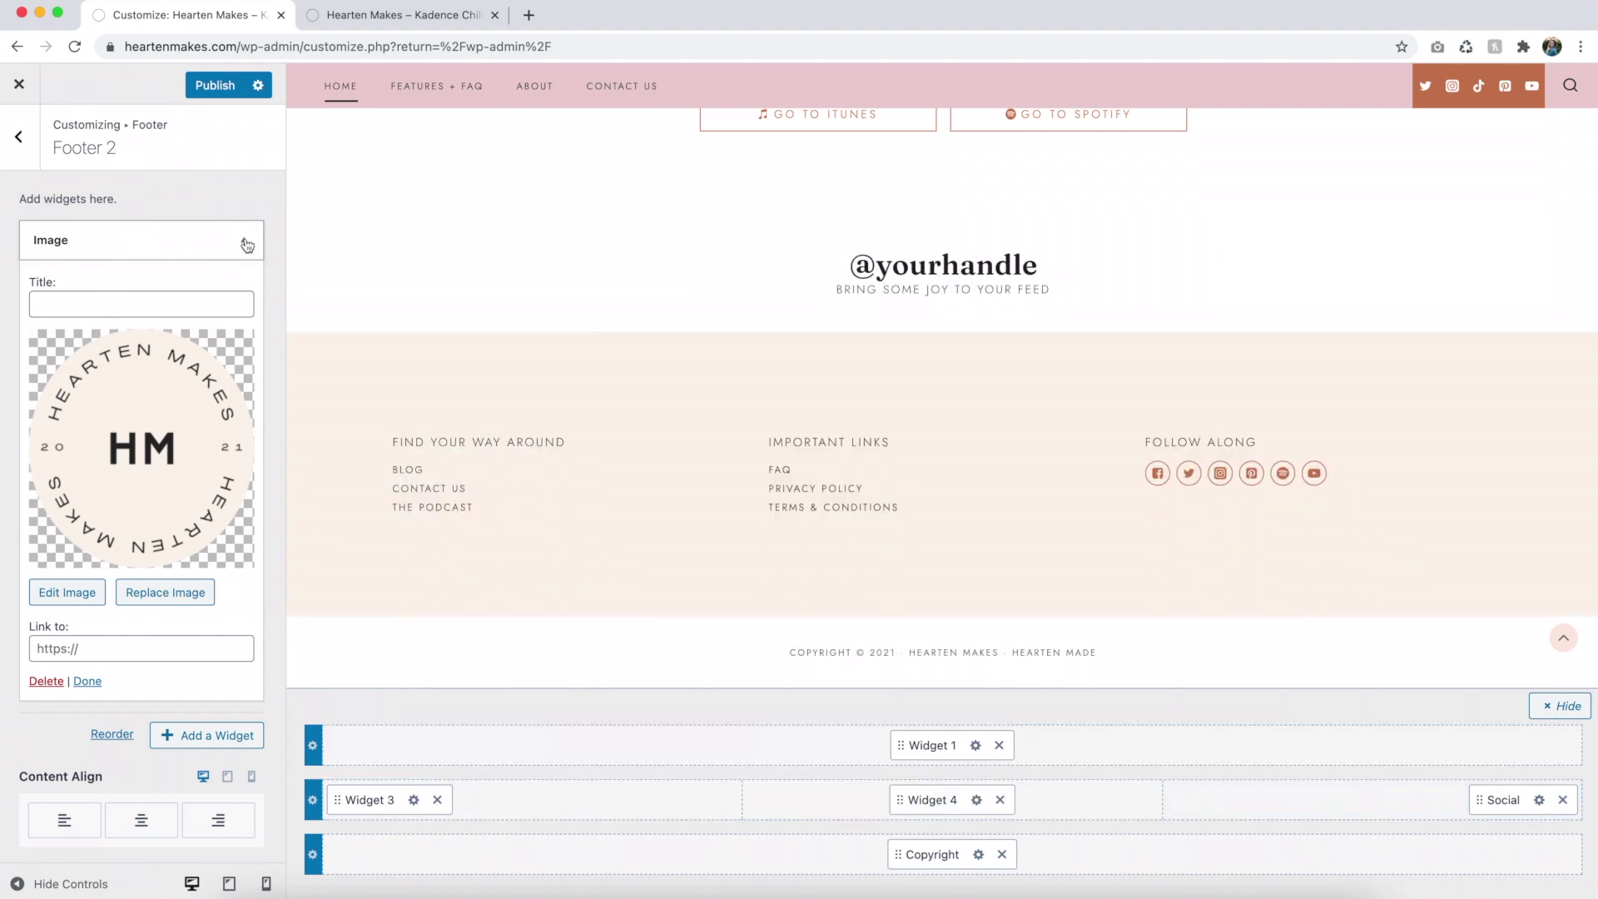
click(244, 240)
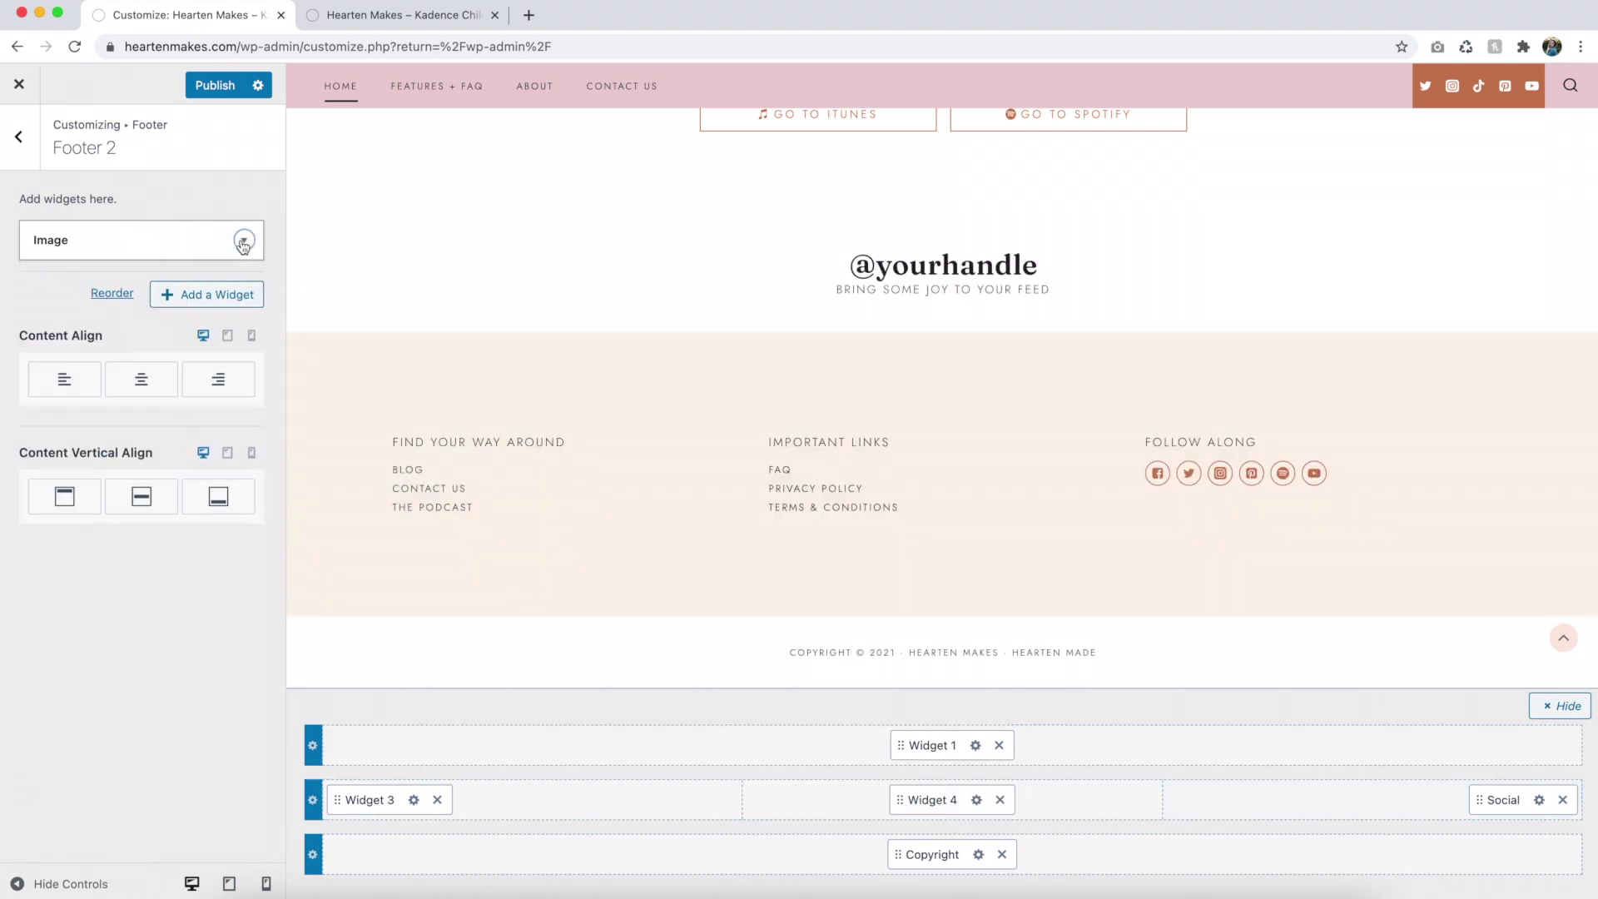
View the footer's top and middle row settings, and add Footer Navigation beside Copyright in the bottom row.
click(314, 746)
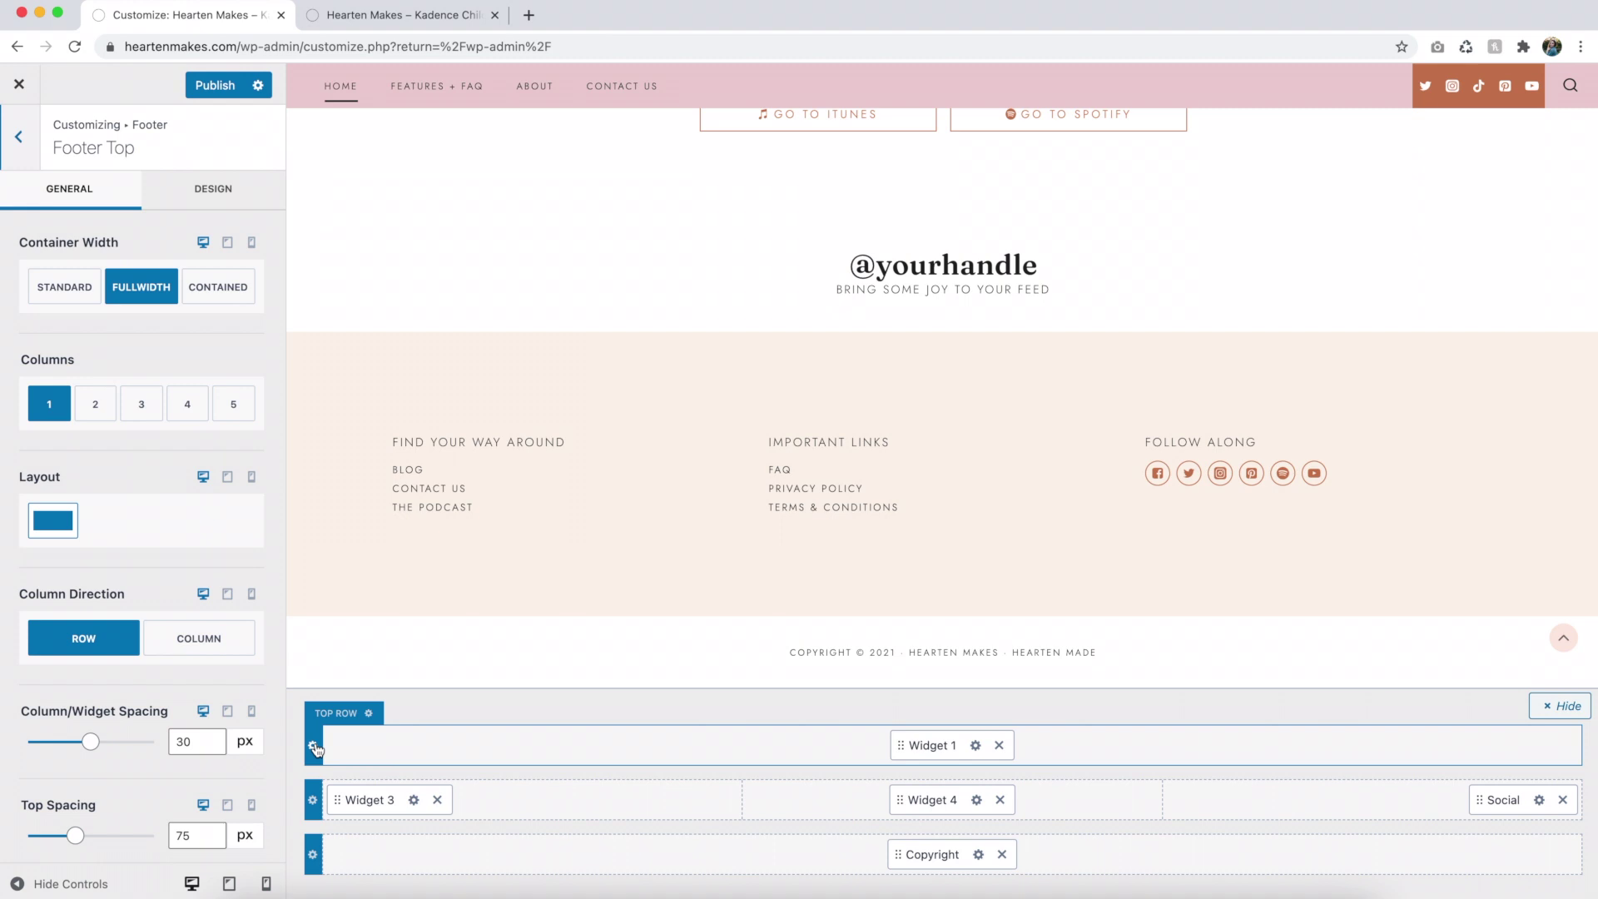
click(313, 800)
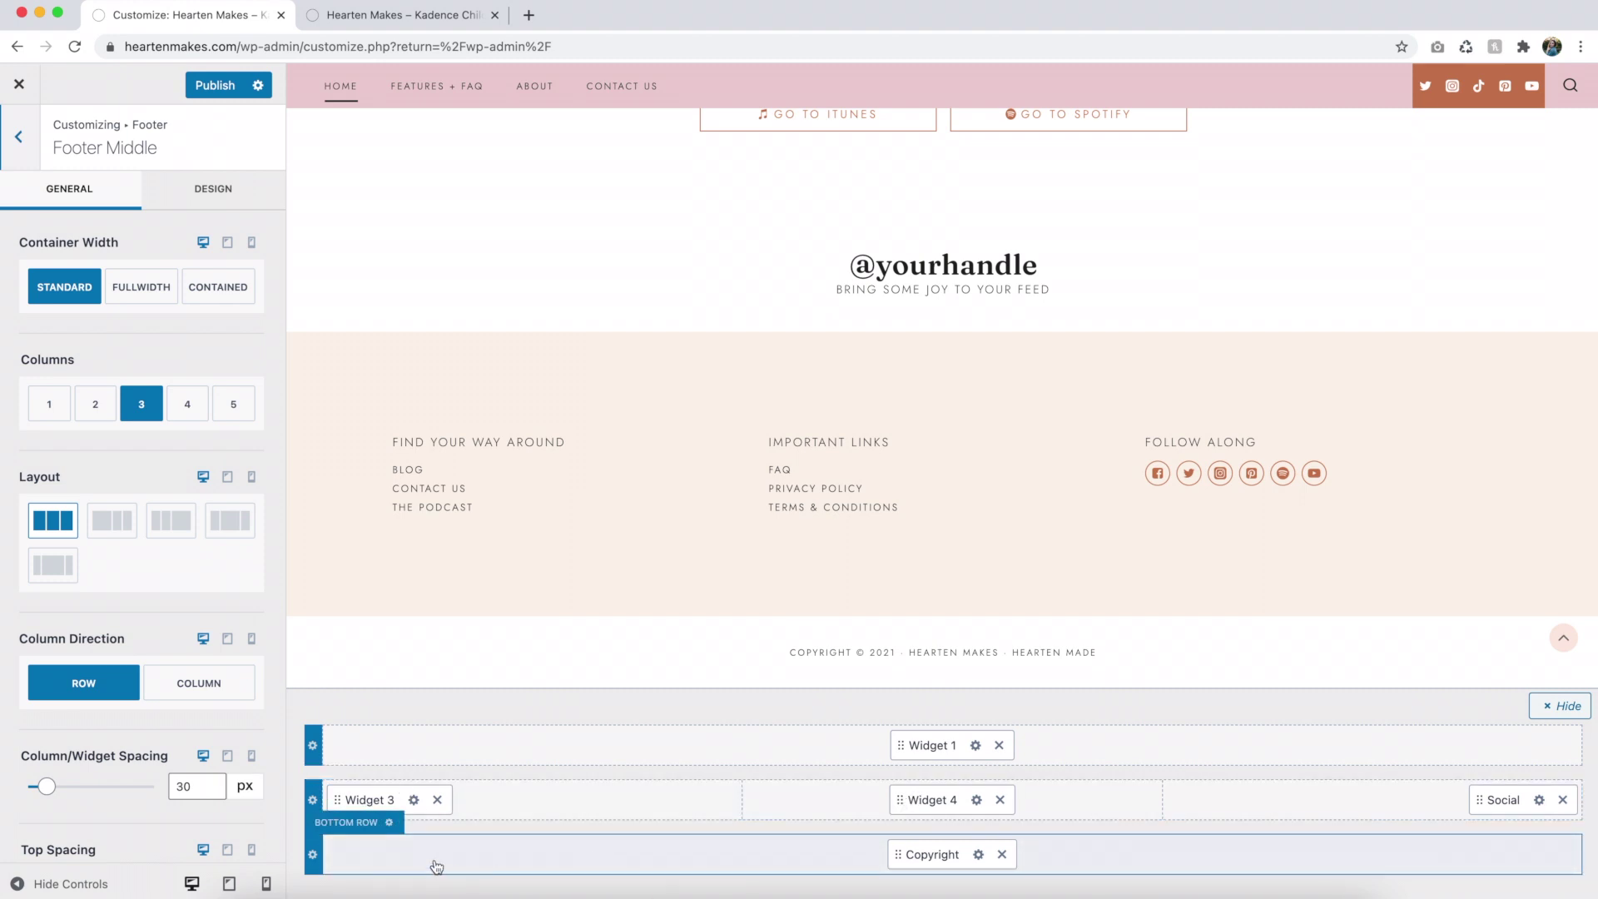
click(471, 859)
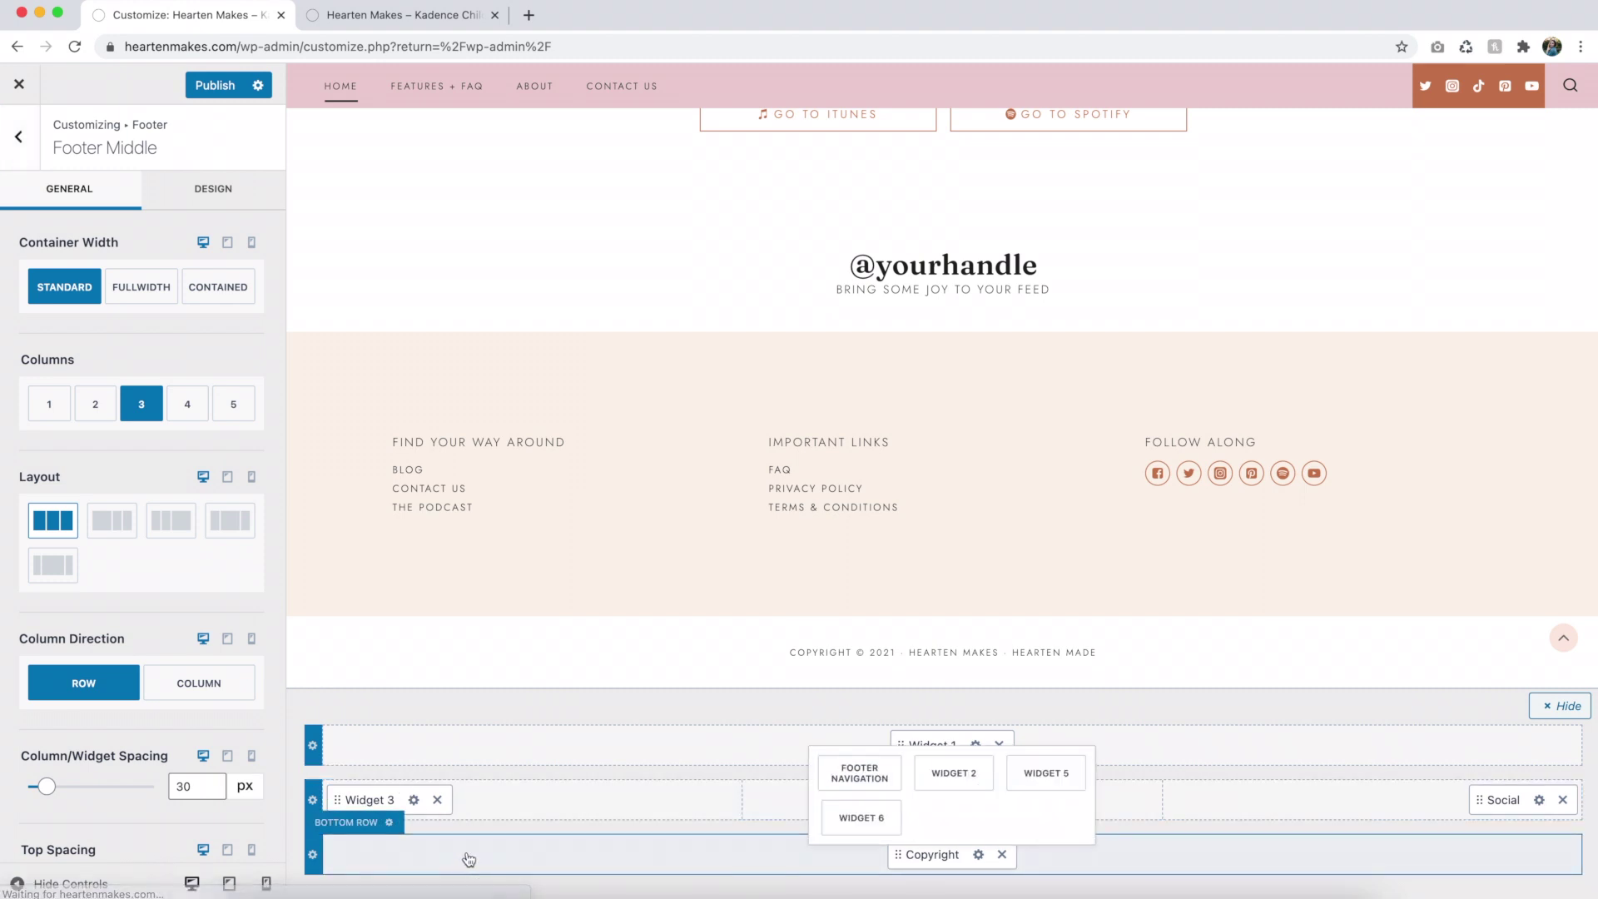
click(858, 783)
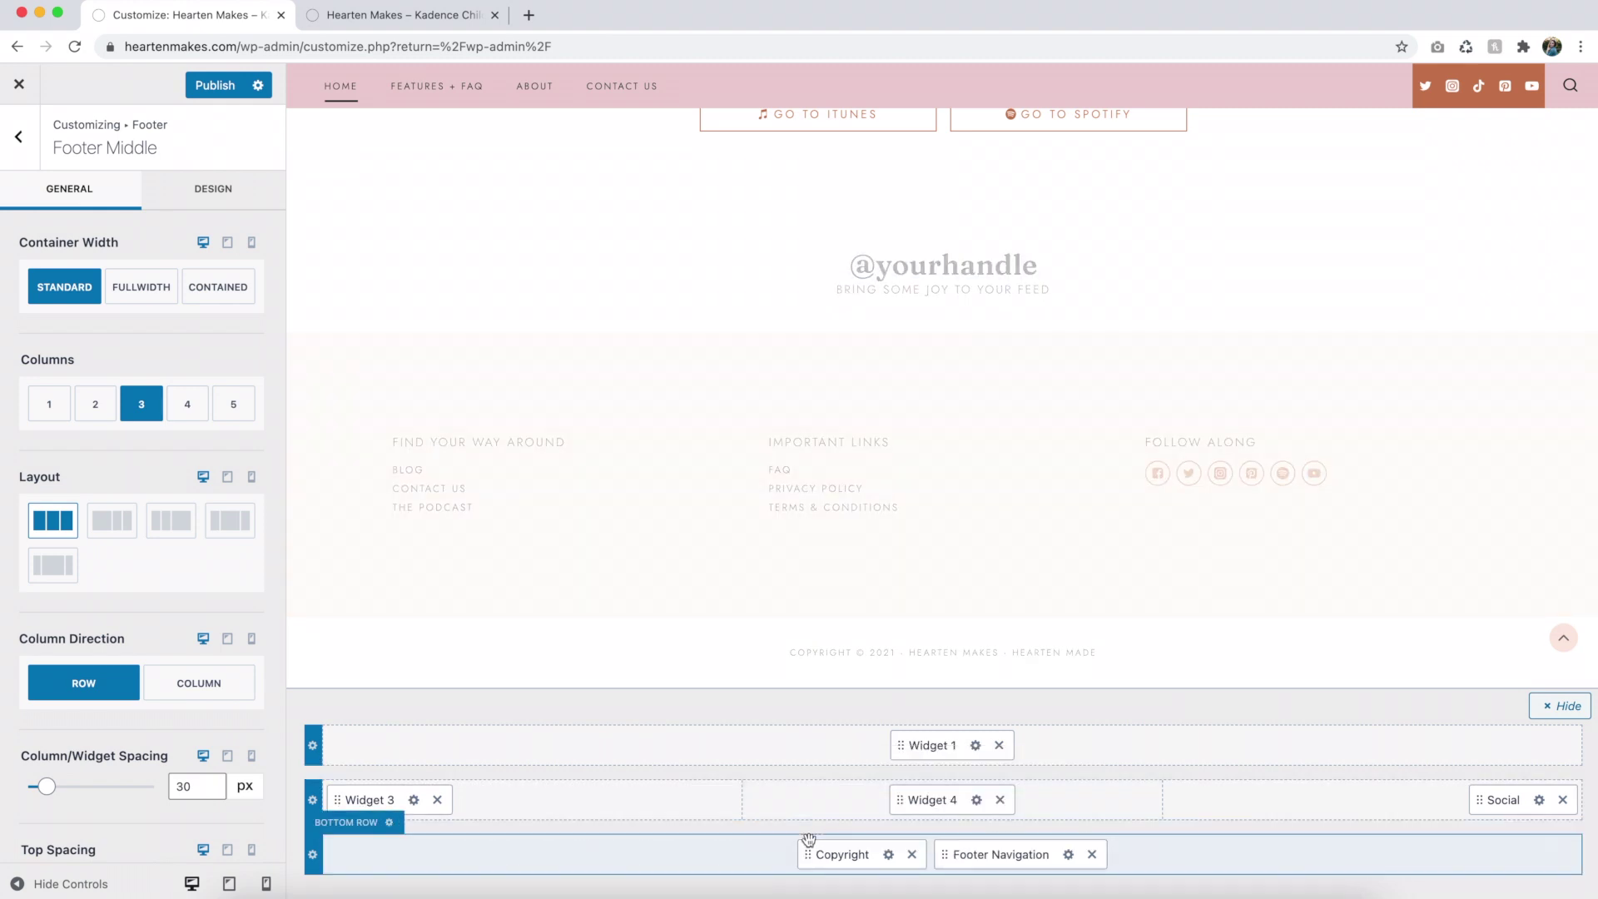
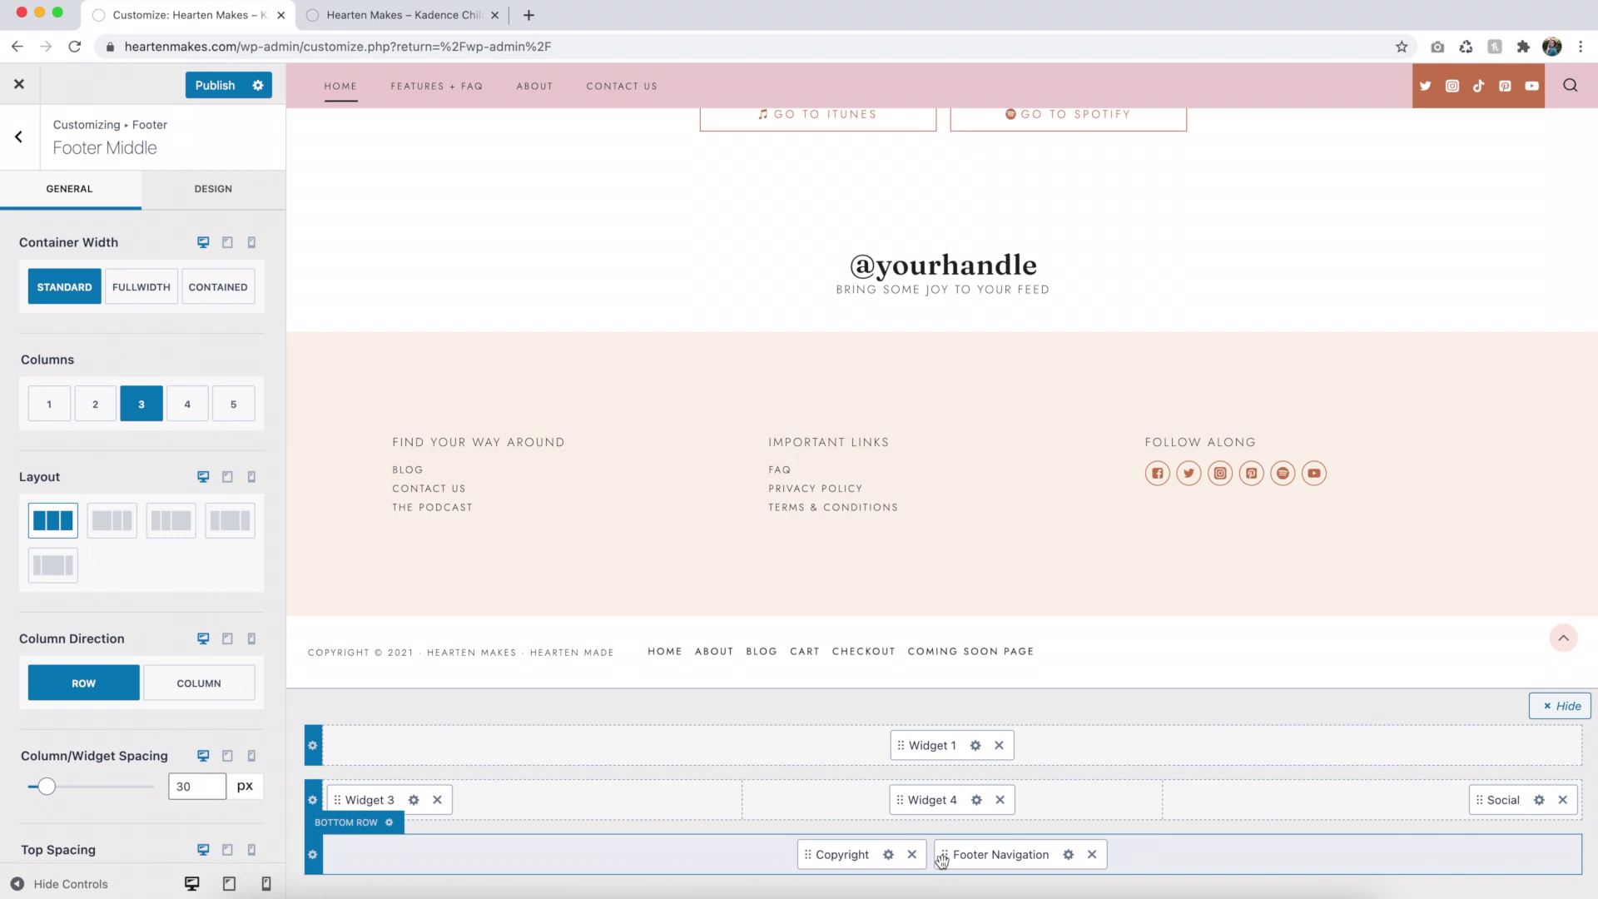
Try the Standard, Fullwidth and Contained container widths on the footer's bottom row.
click(313, 855)
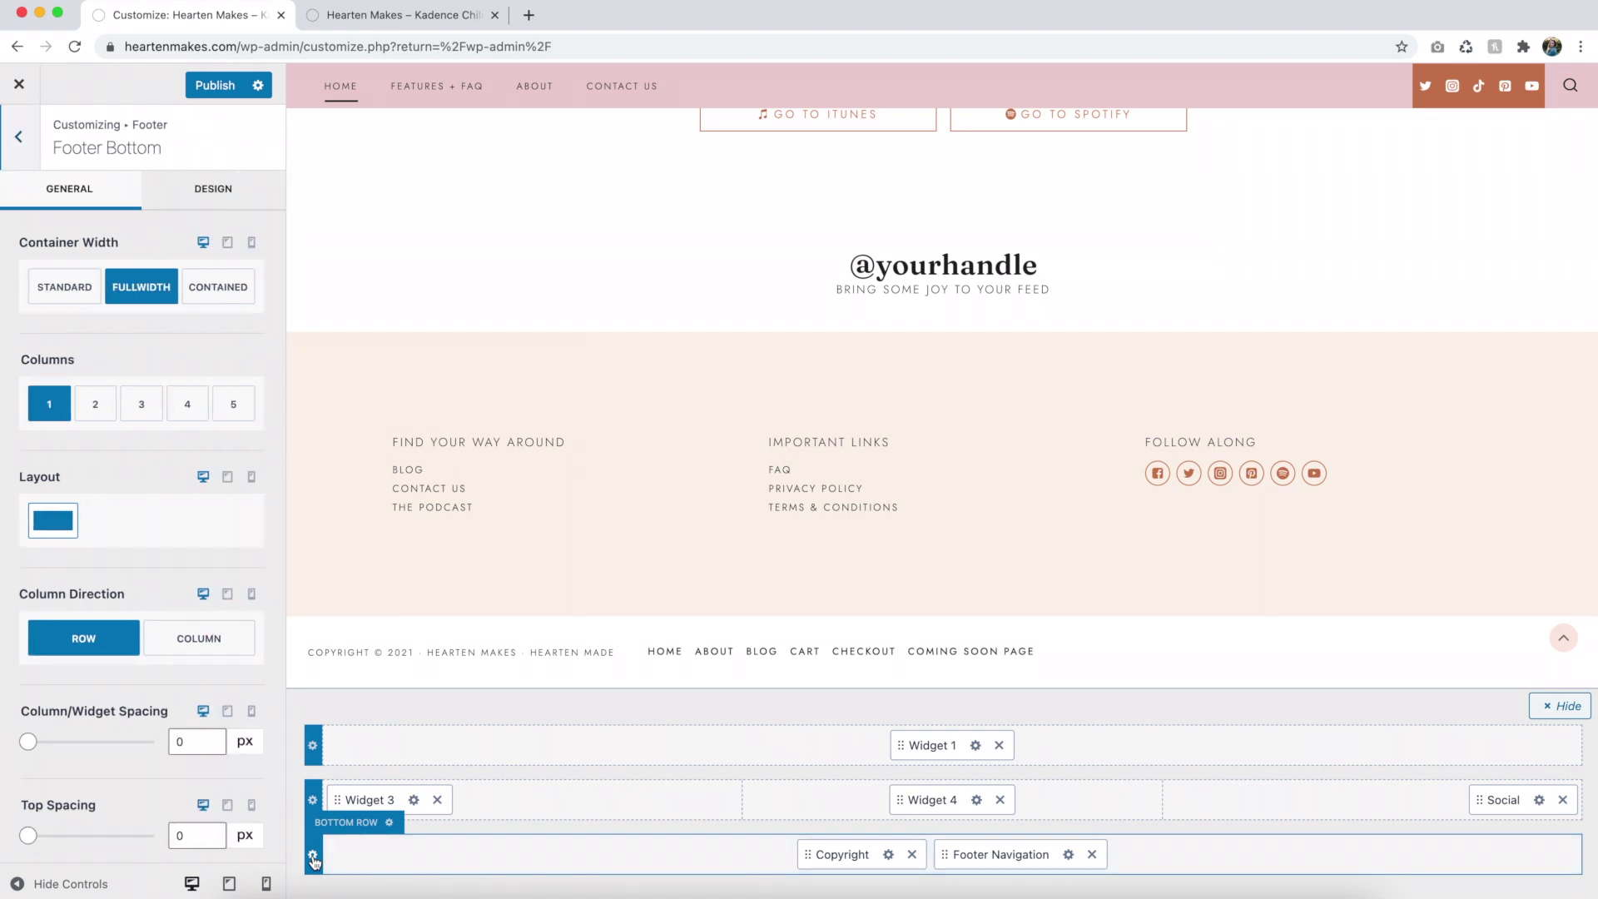
click(78, 297)
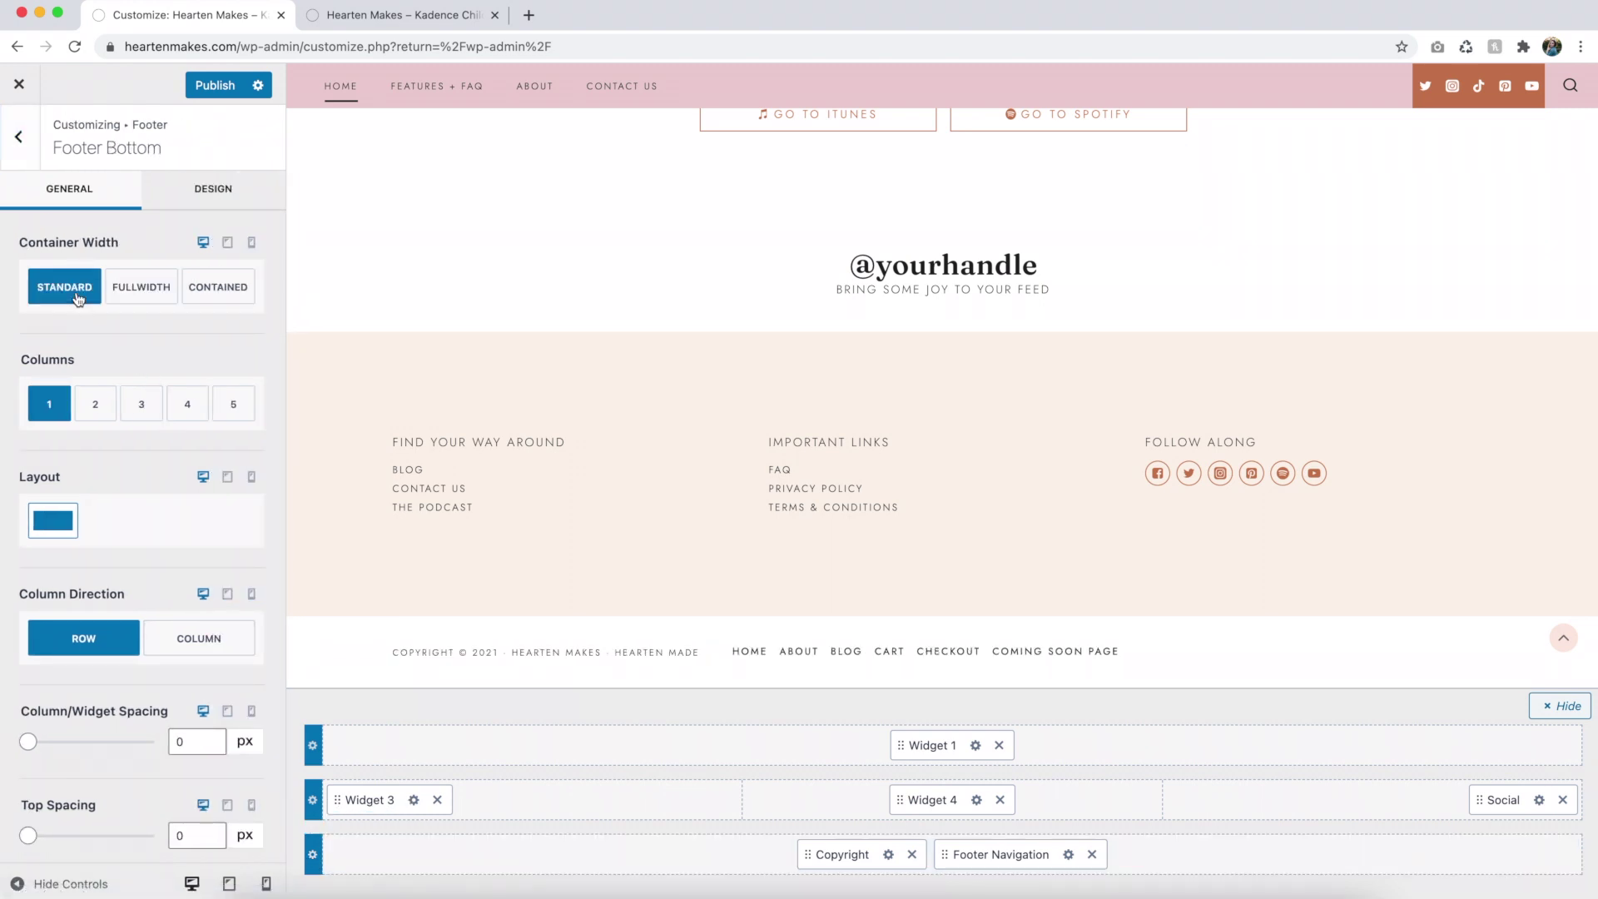
click(135, 297)
click(191, 295)
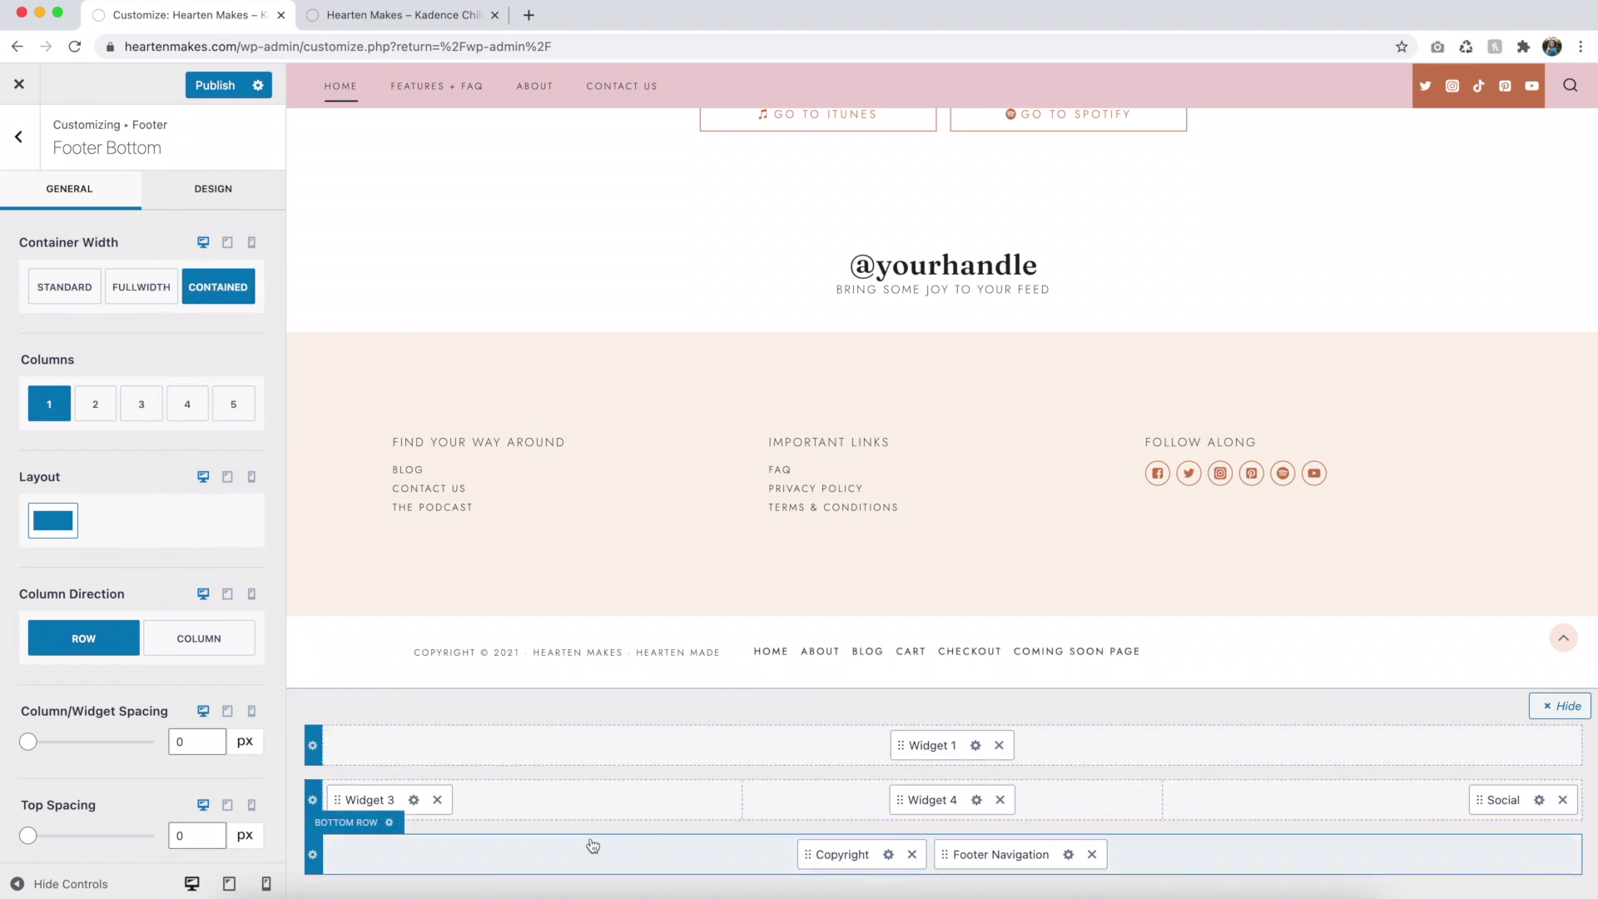
Give the footer's bottom row 2 columns with Footer Navigation in the second, and set its container width to Fullwidth.
click(95, 403)
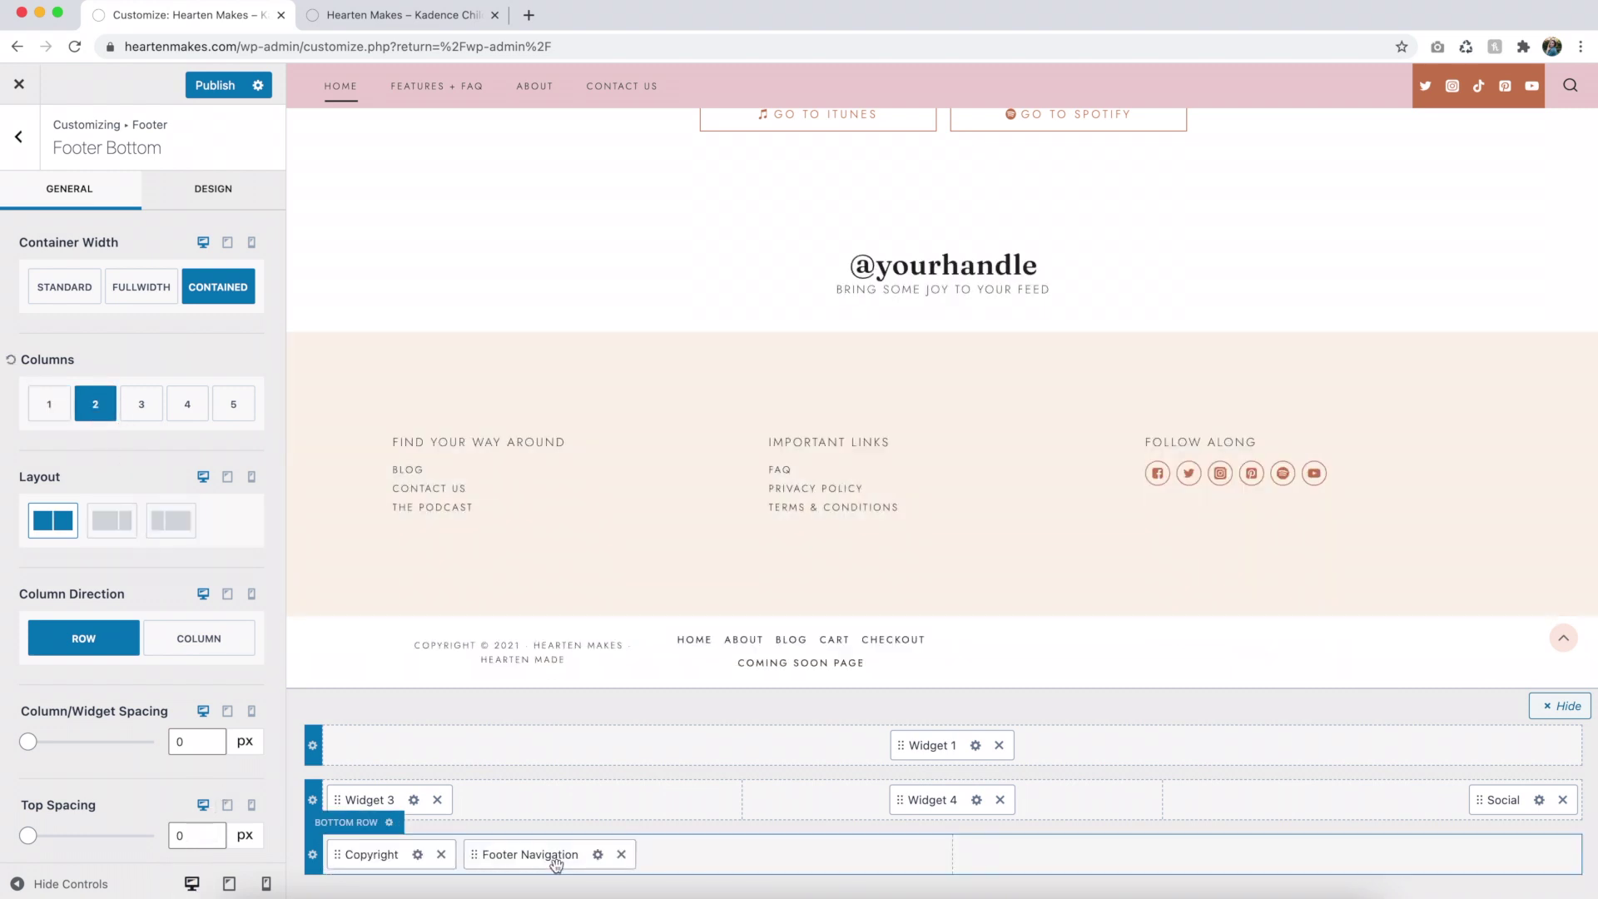
drag(486, 866, 1485, 864)
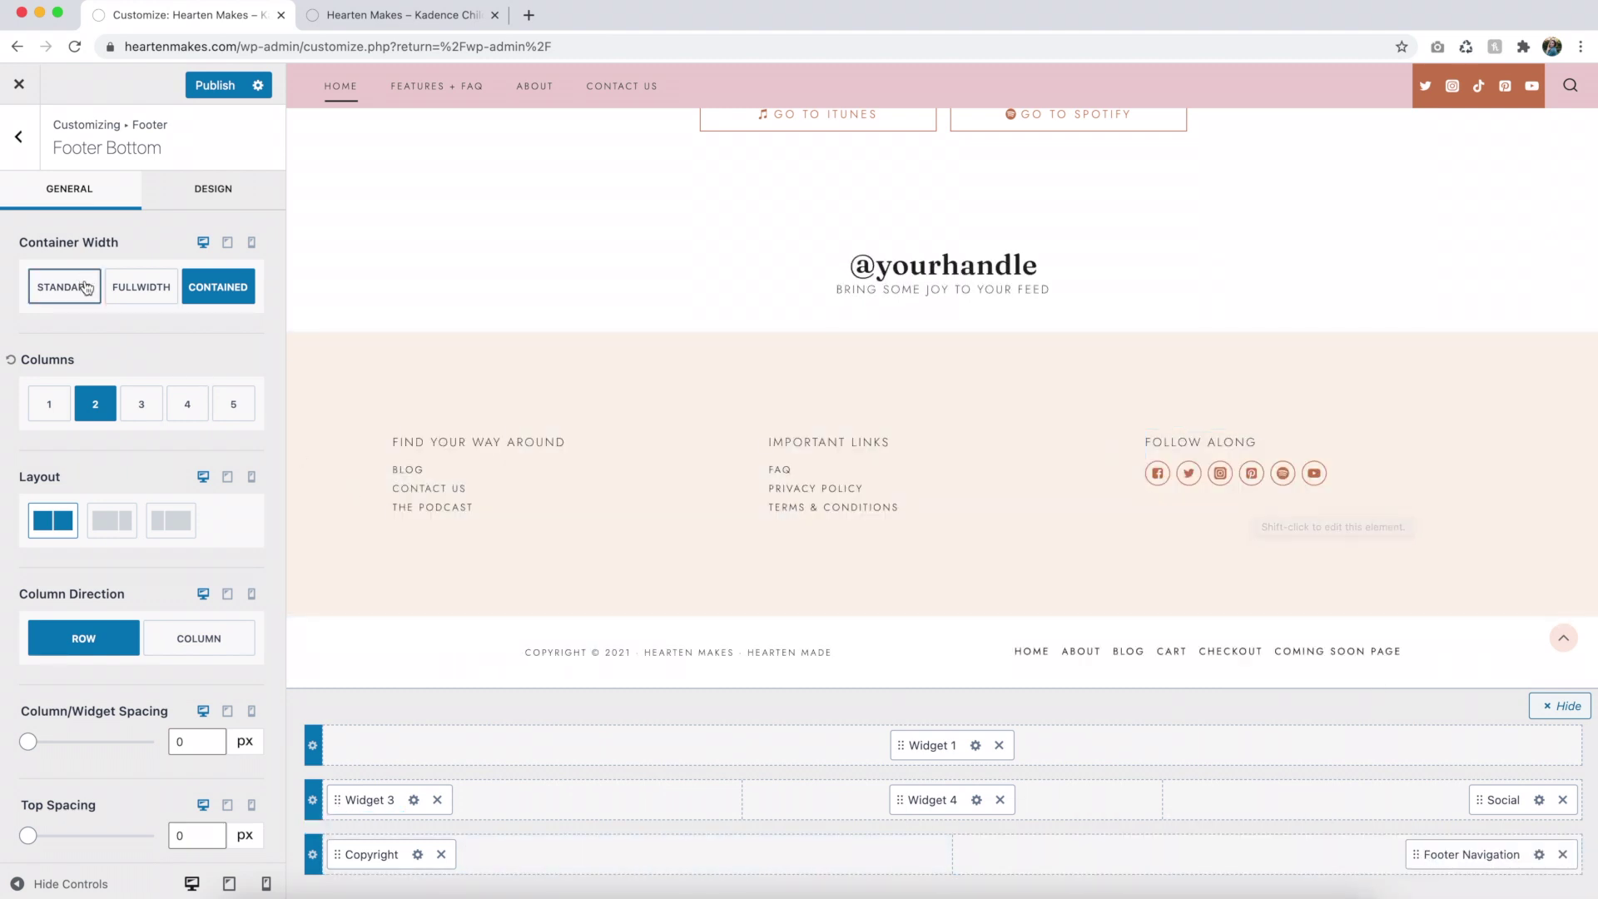
click(143, 291)
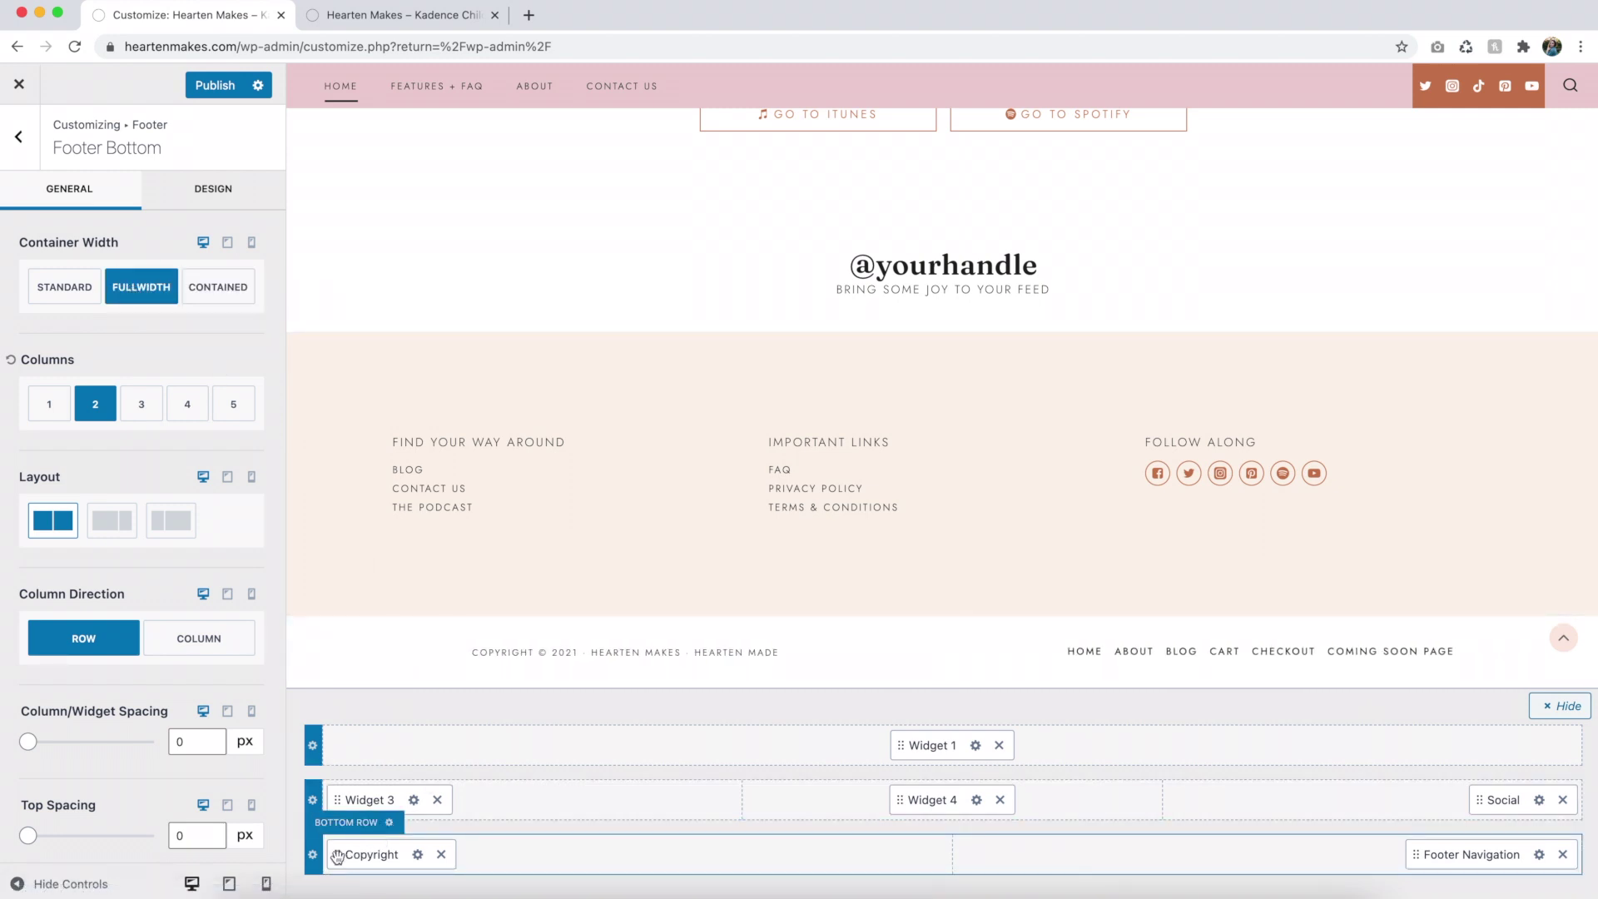
Left-align the Copyright content and right-align the Footer Navigation content in the footer's bottom row.
scroll(178, 740, down, 1)
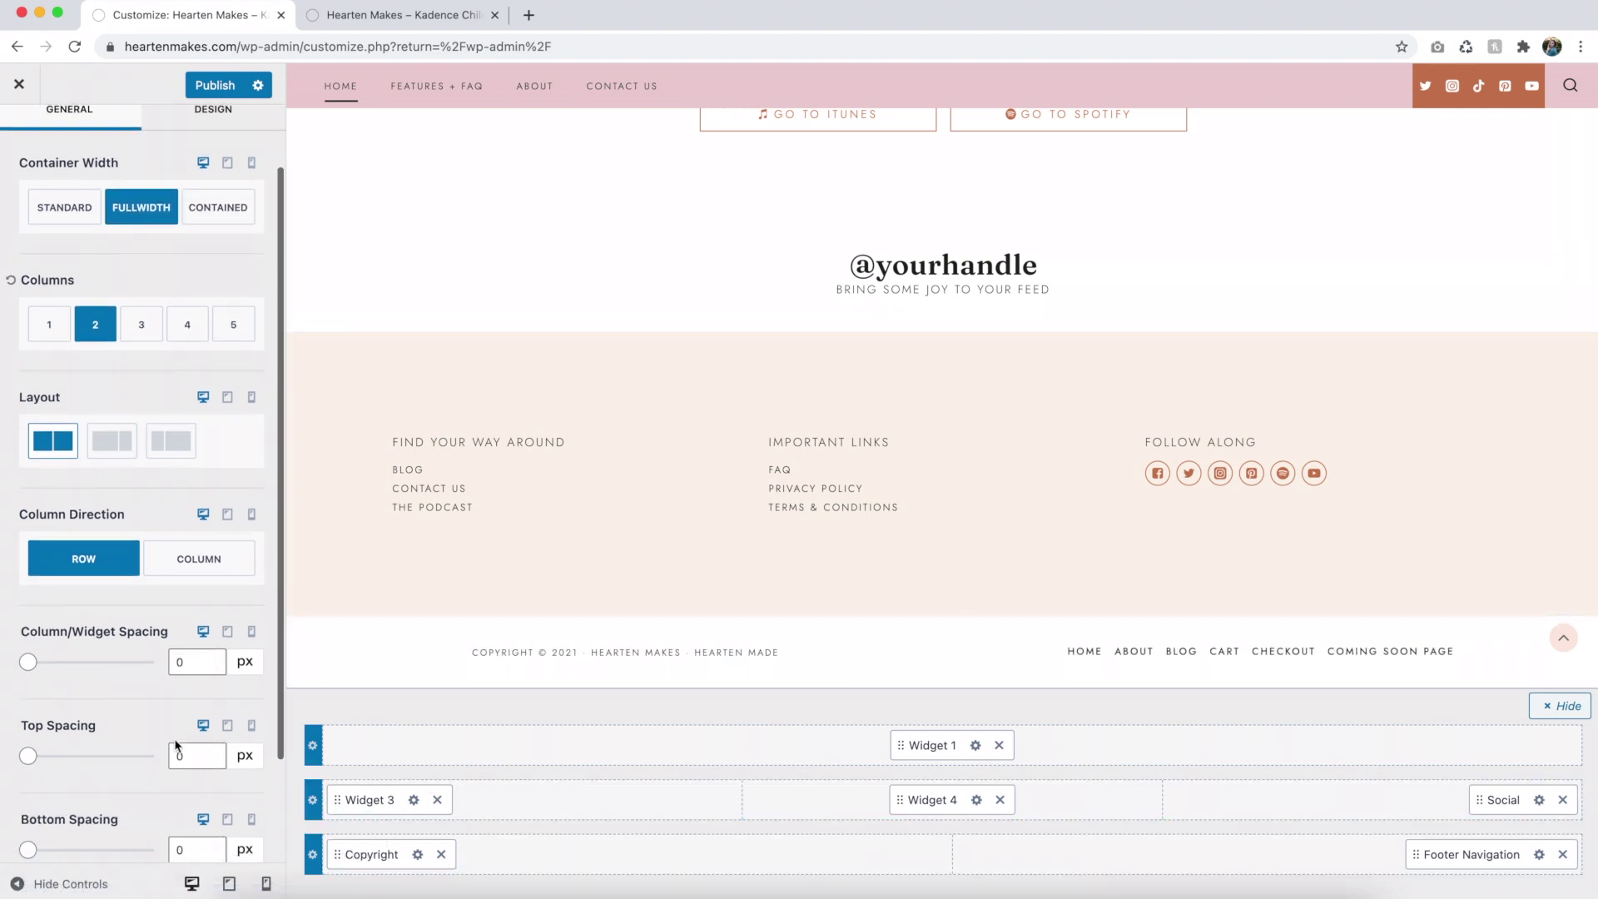
click(418, 856)
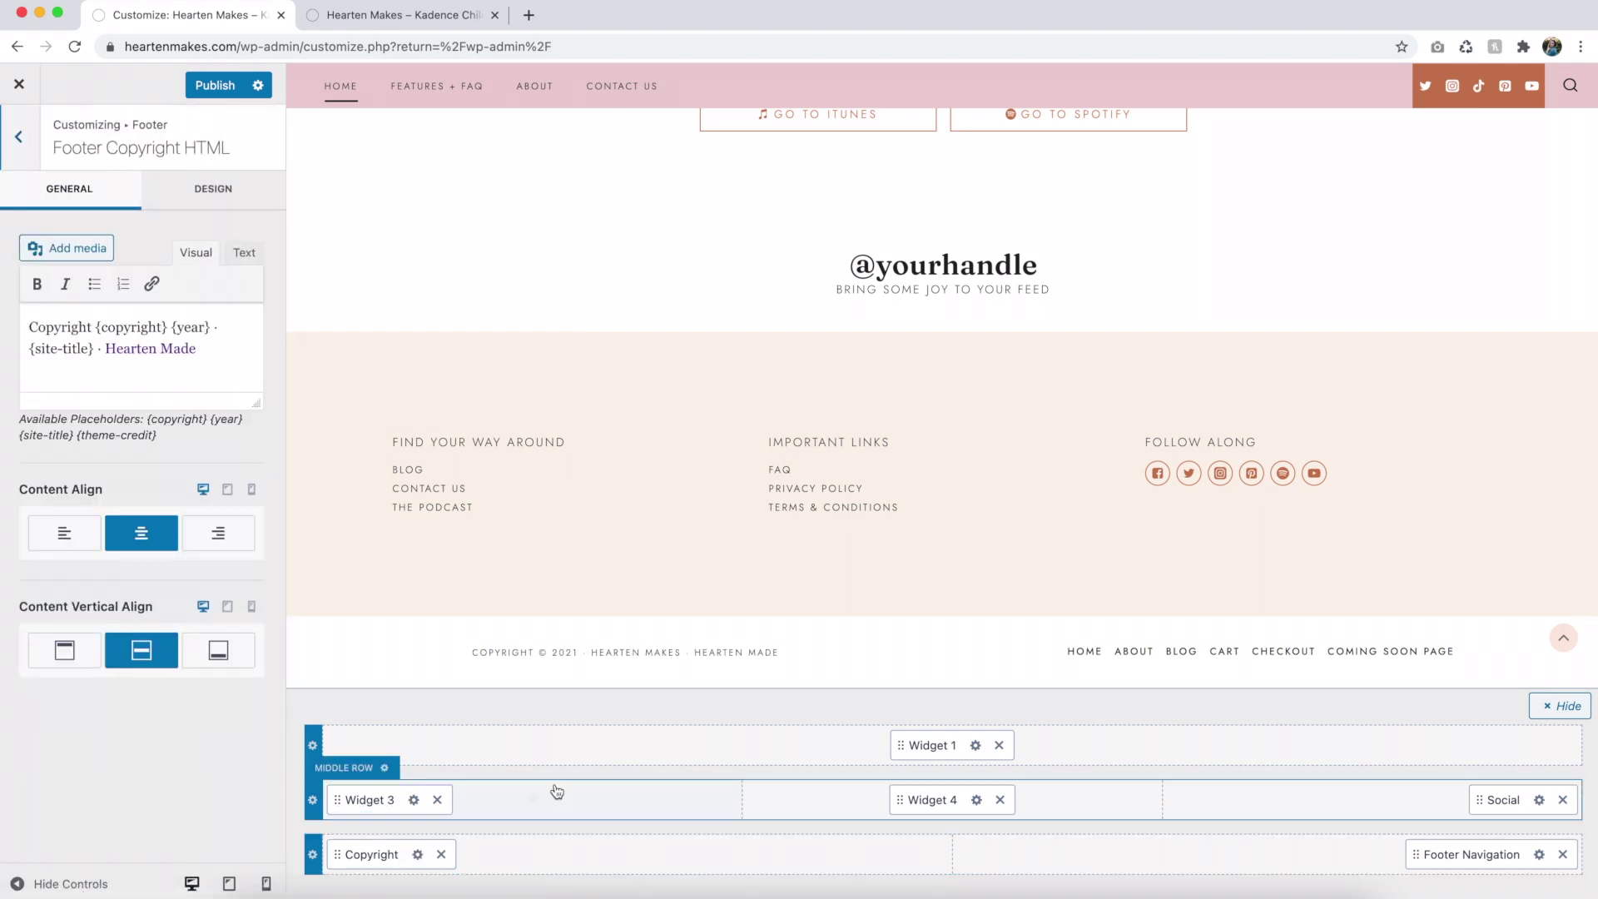
click(62, 541)
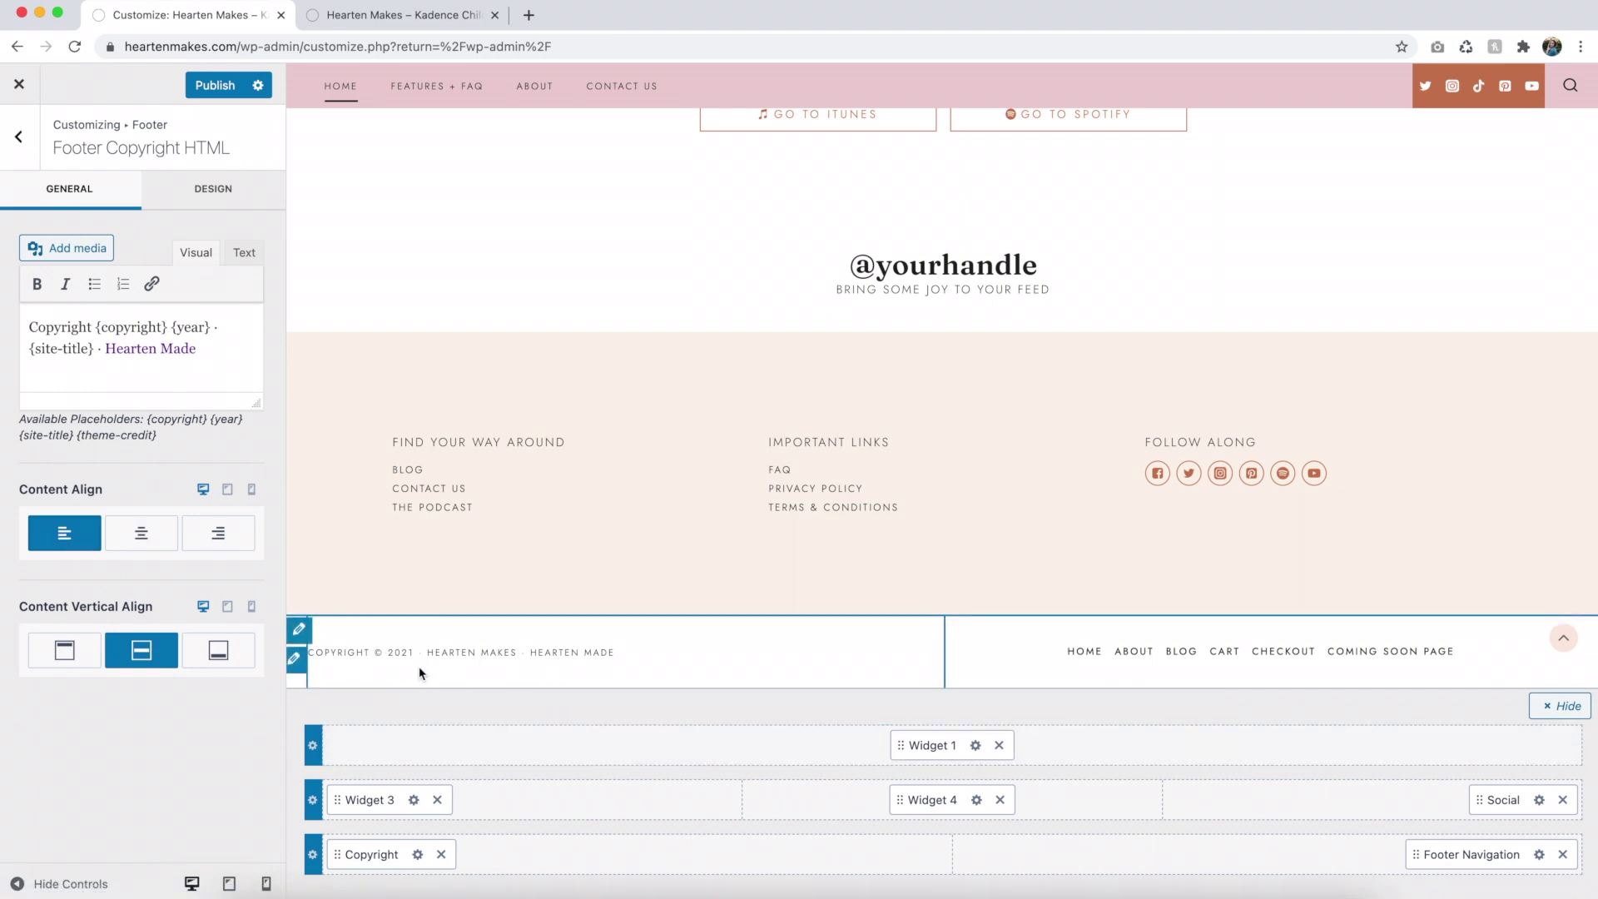
click(1540, 855)
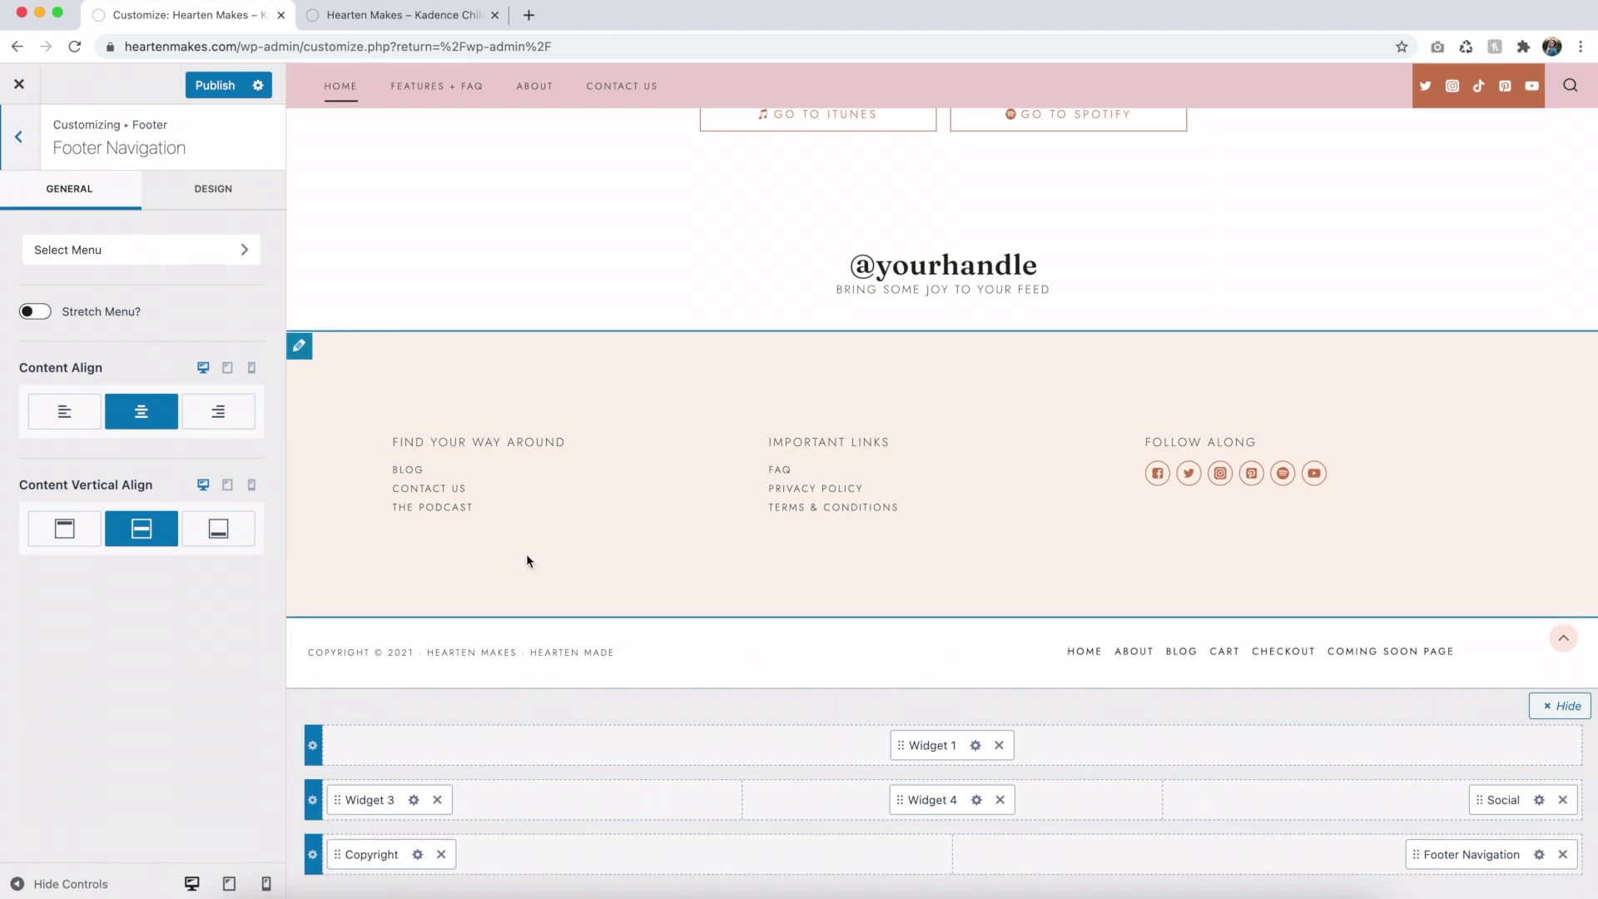
click(220, 416)
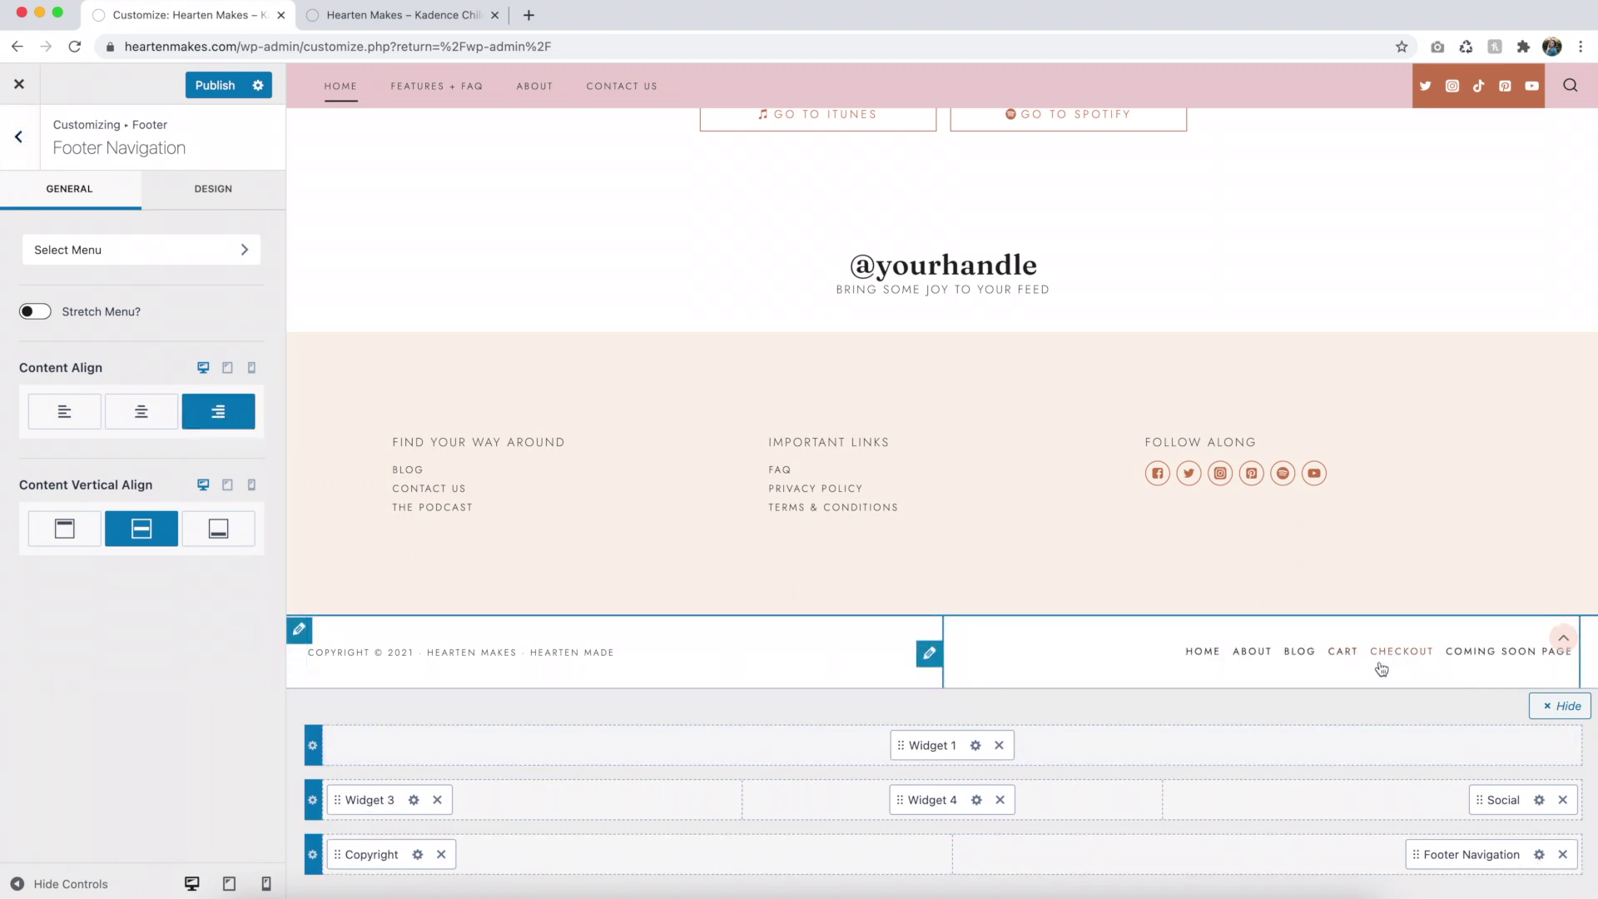
Try the equal and left-heavy two-column mobile layouts on the footer's bottom row, and return to the stacked layout.
click(530, 867)
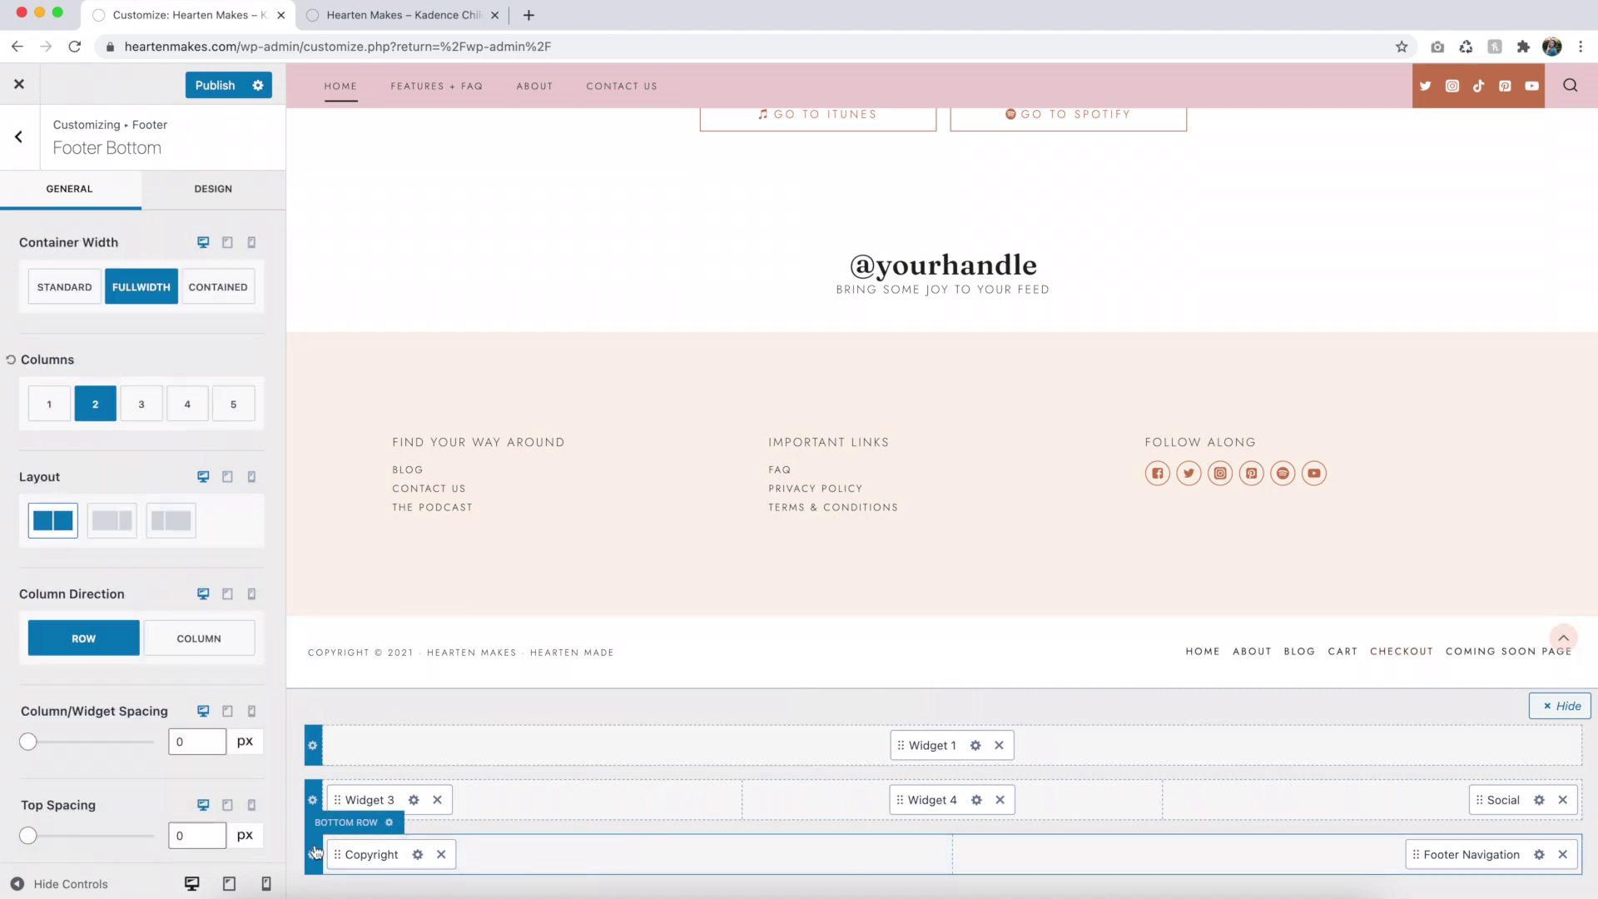
click(251, 478)
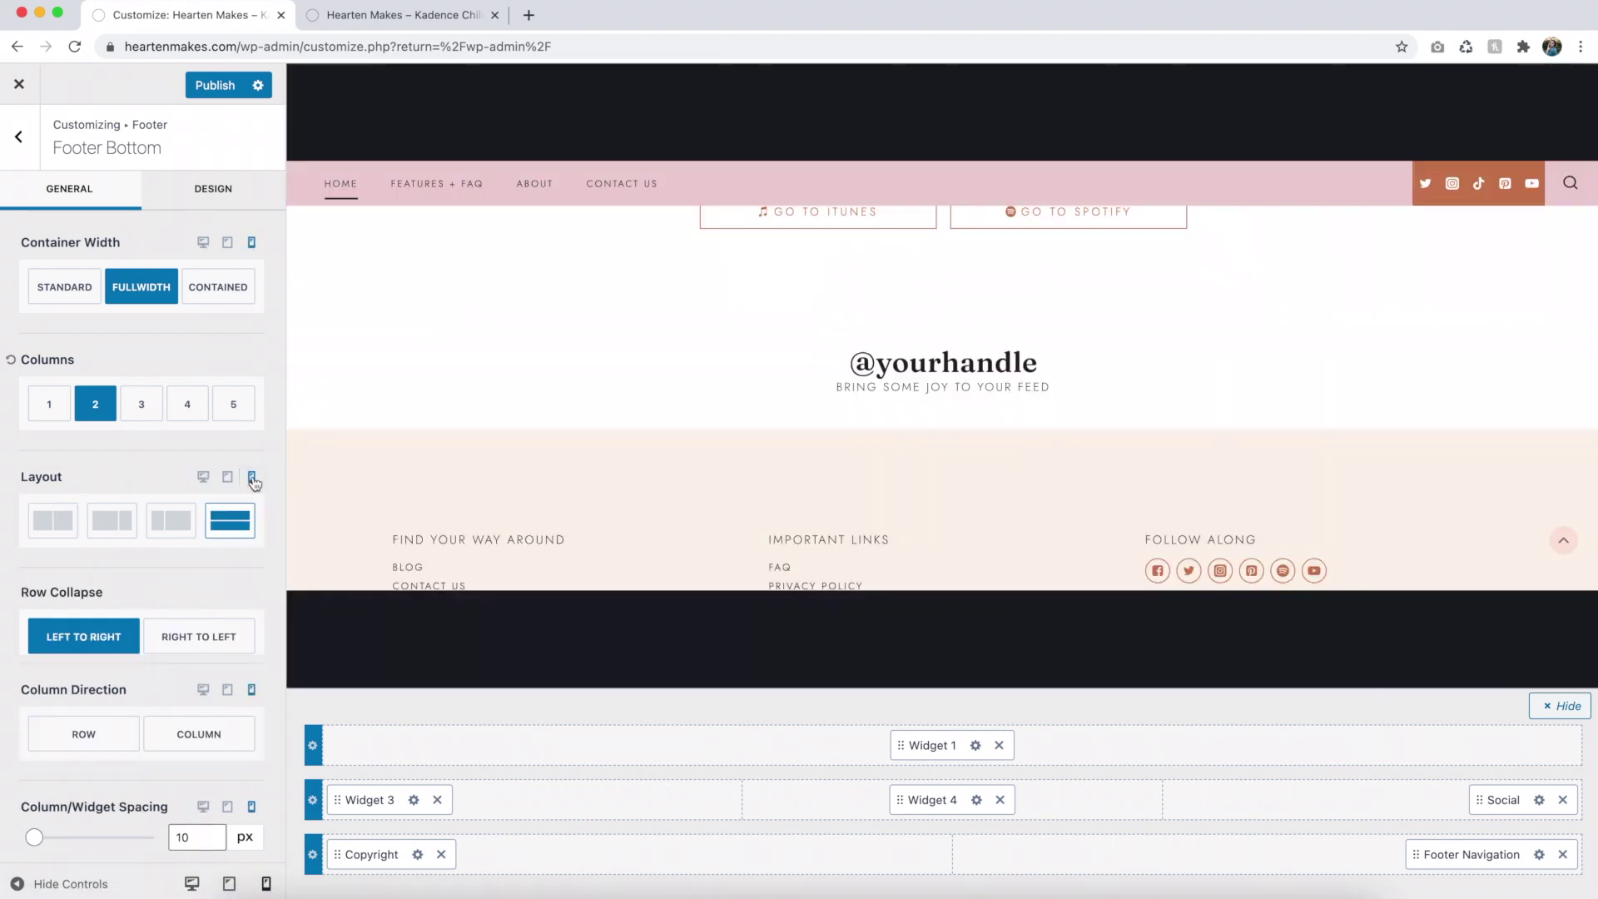
scroll(906, 485, down, 10)
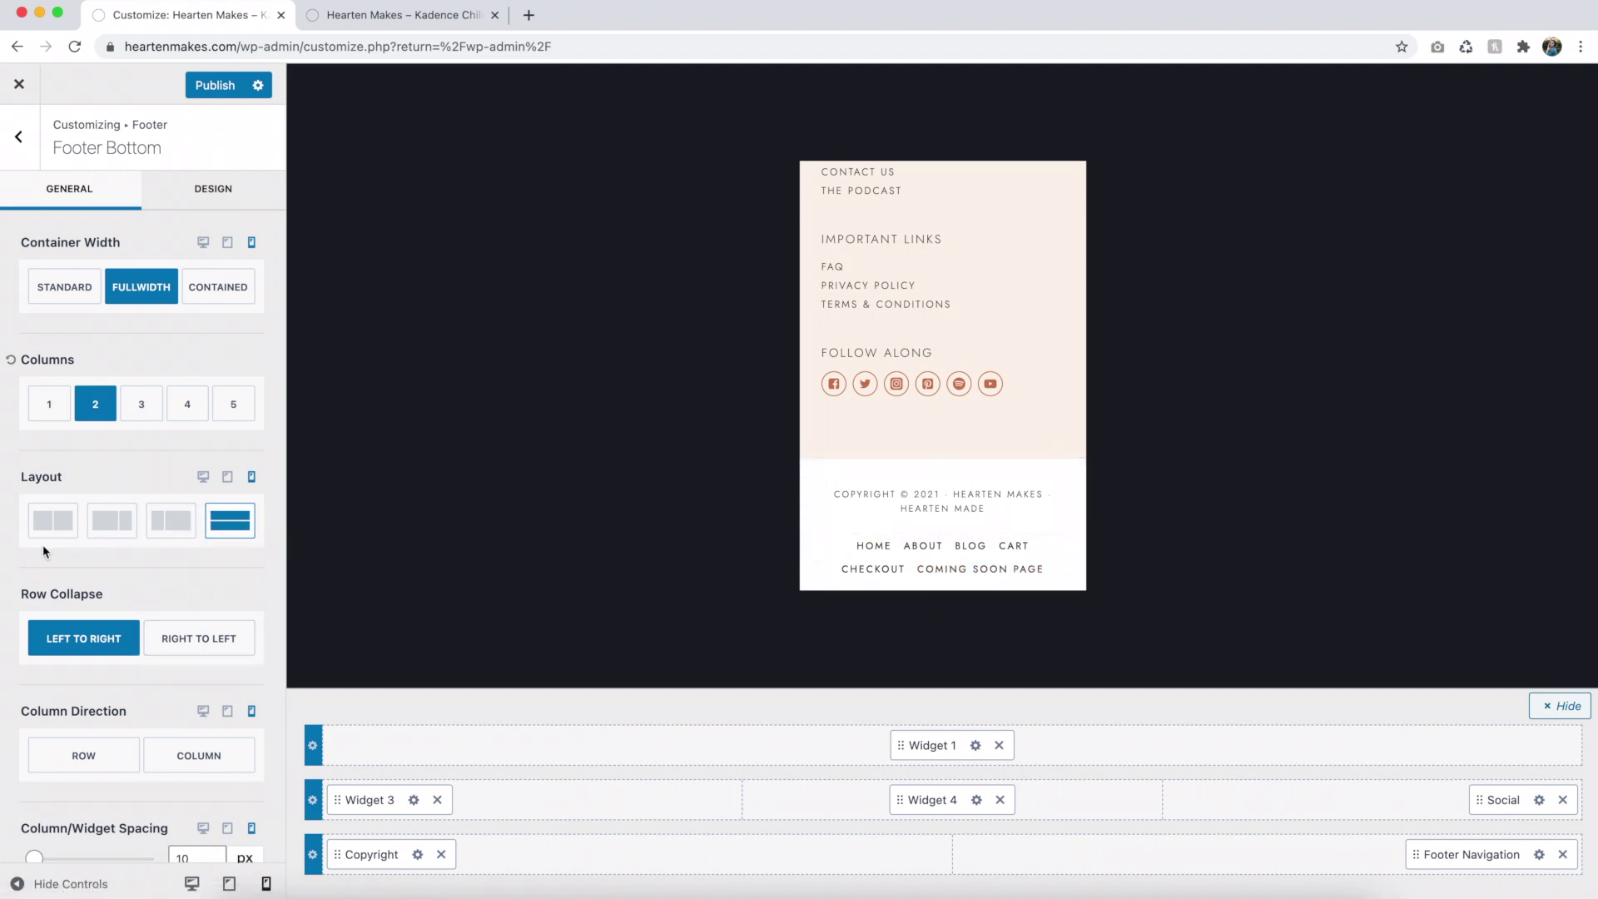
click(52, 522)
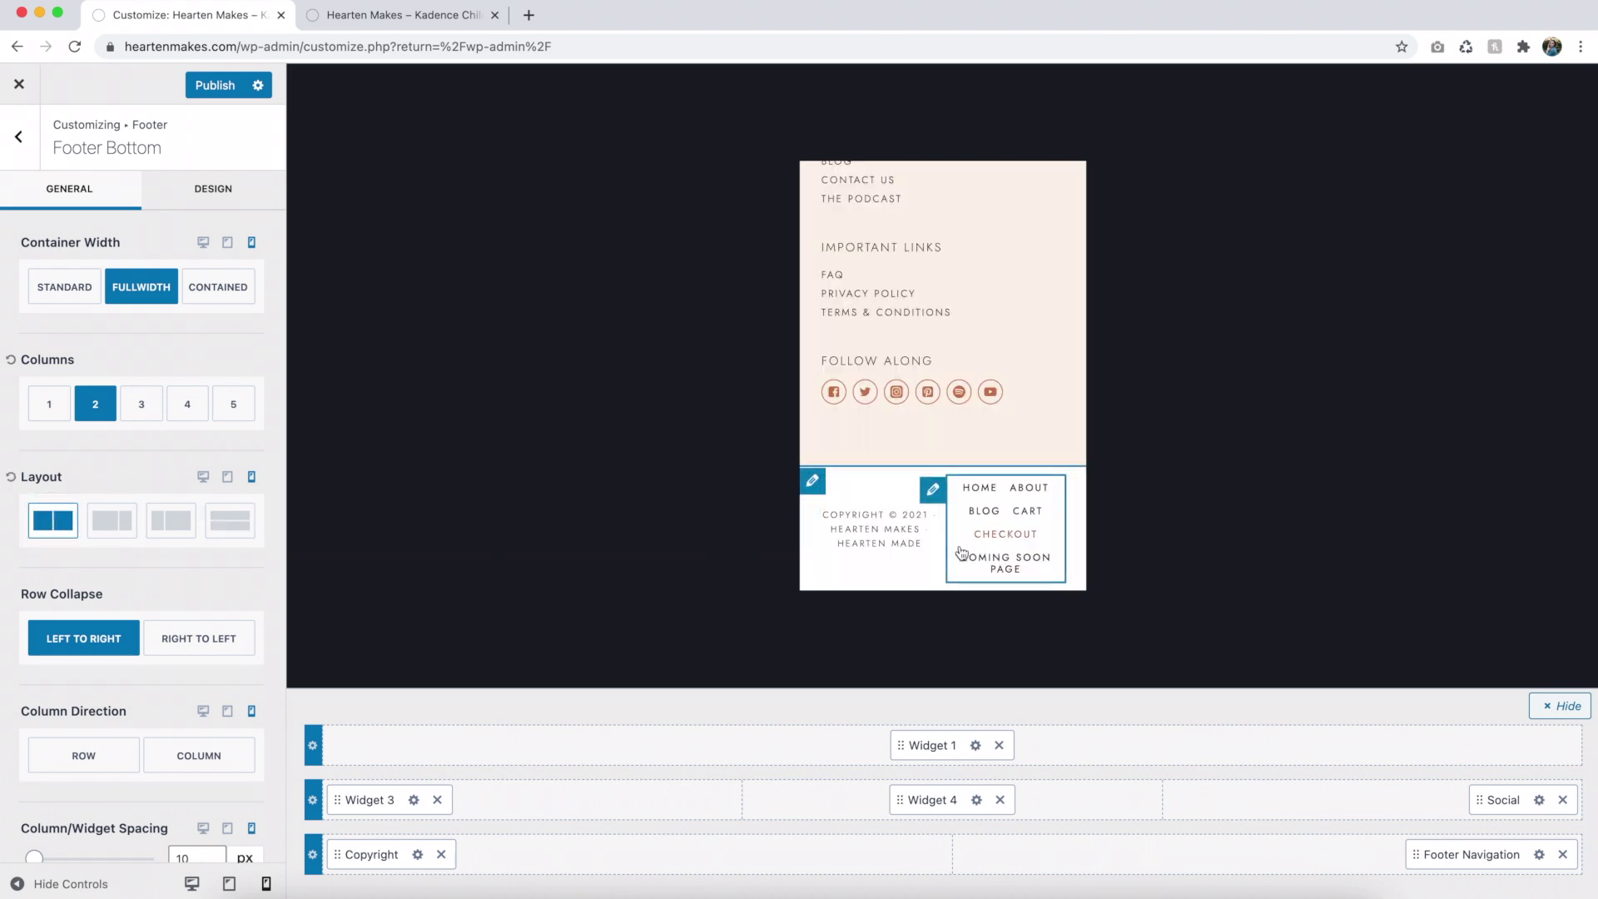
click(111, 527)
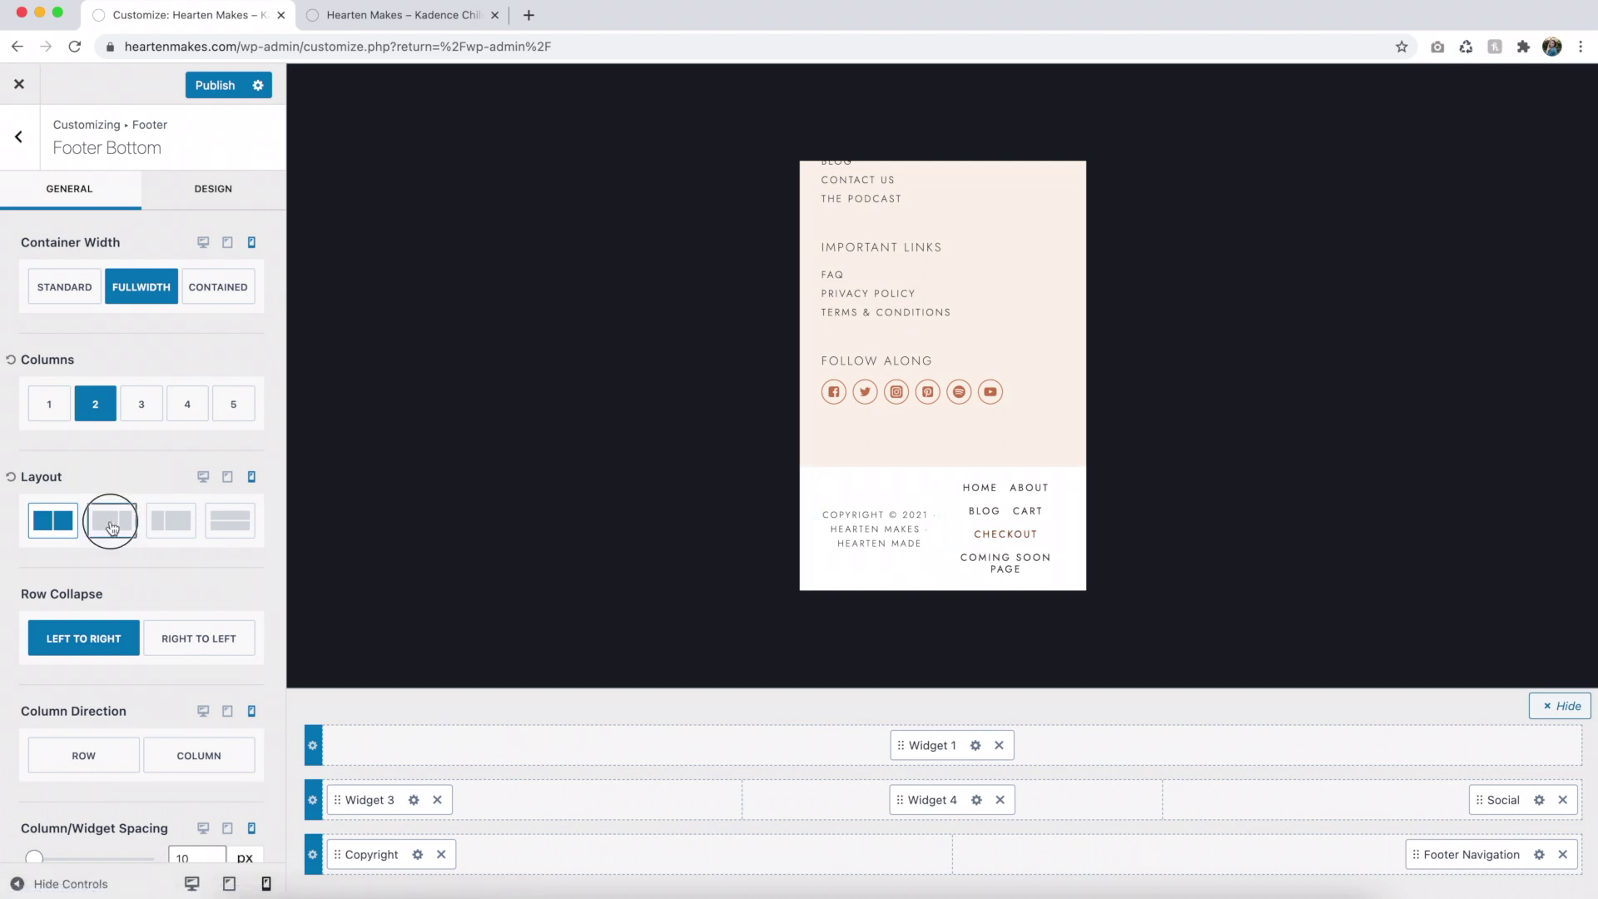
click(243, 524)
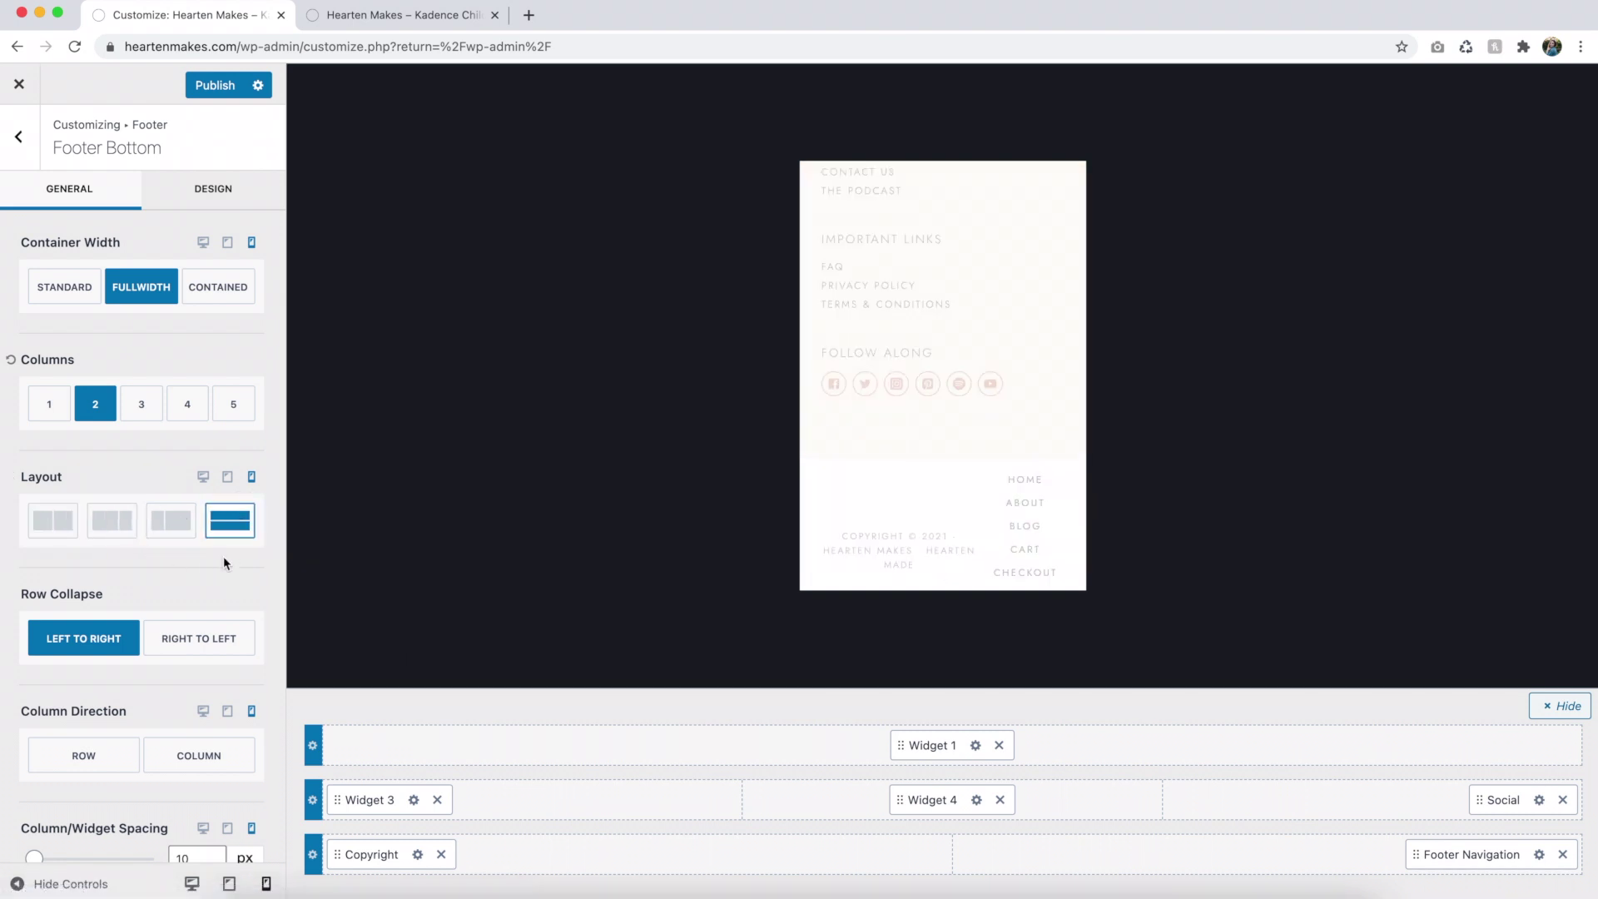
Try the Right to Left row collapse on the mobile bottom row and switch back to Left to Right.
scroll(223, 556, down, 3)
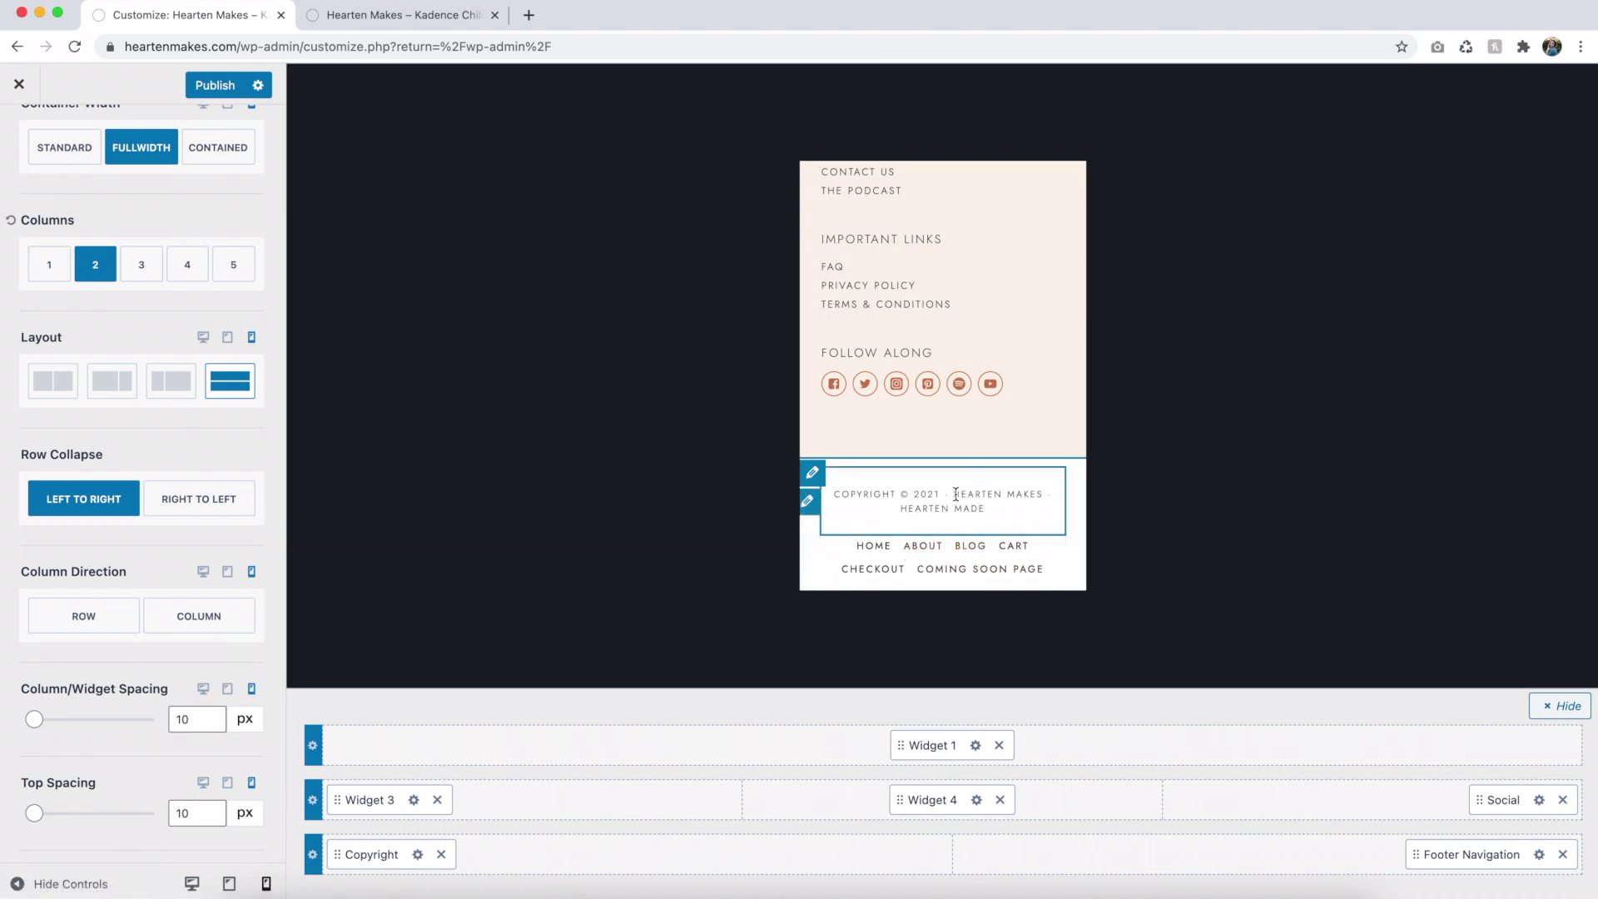
click(214, 506)
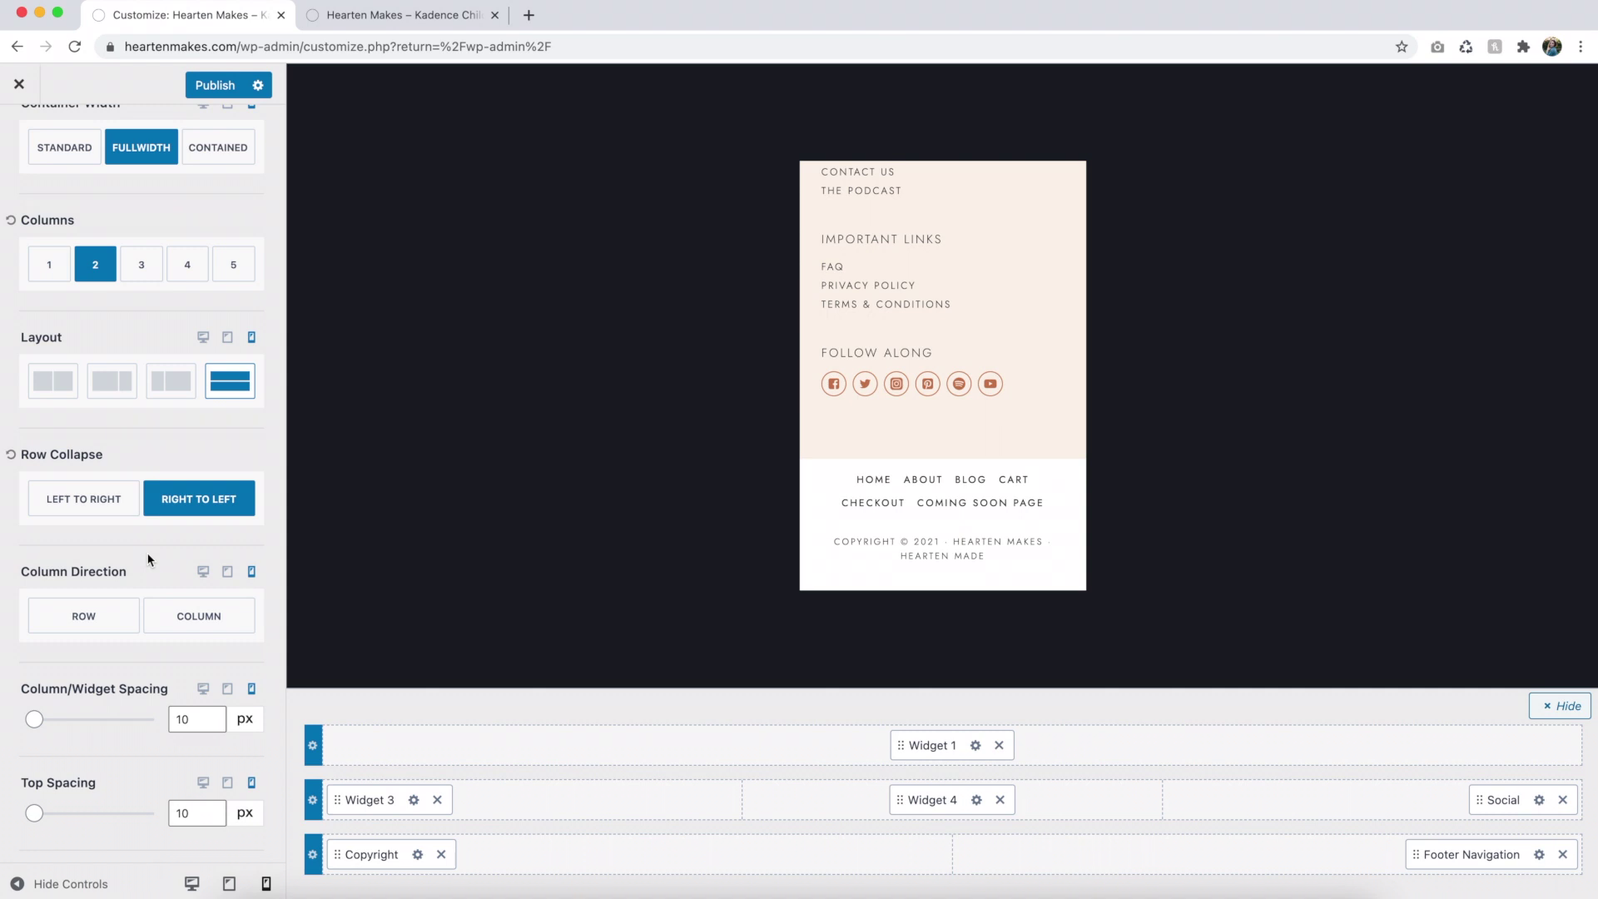
click(101, 508)
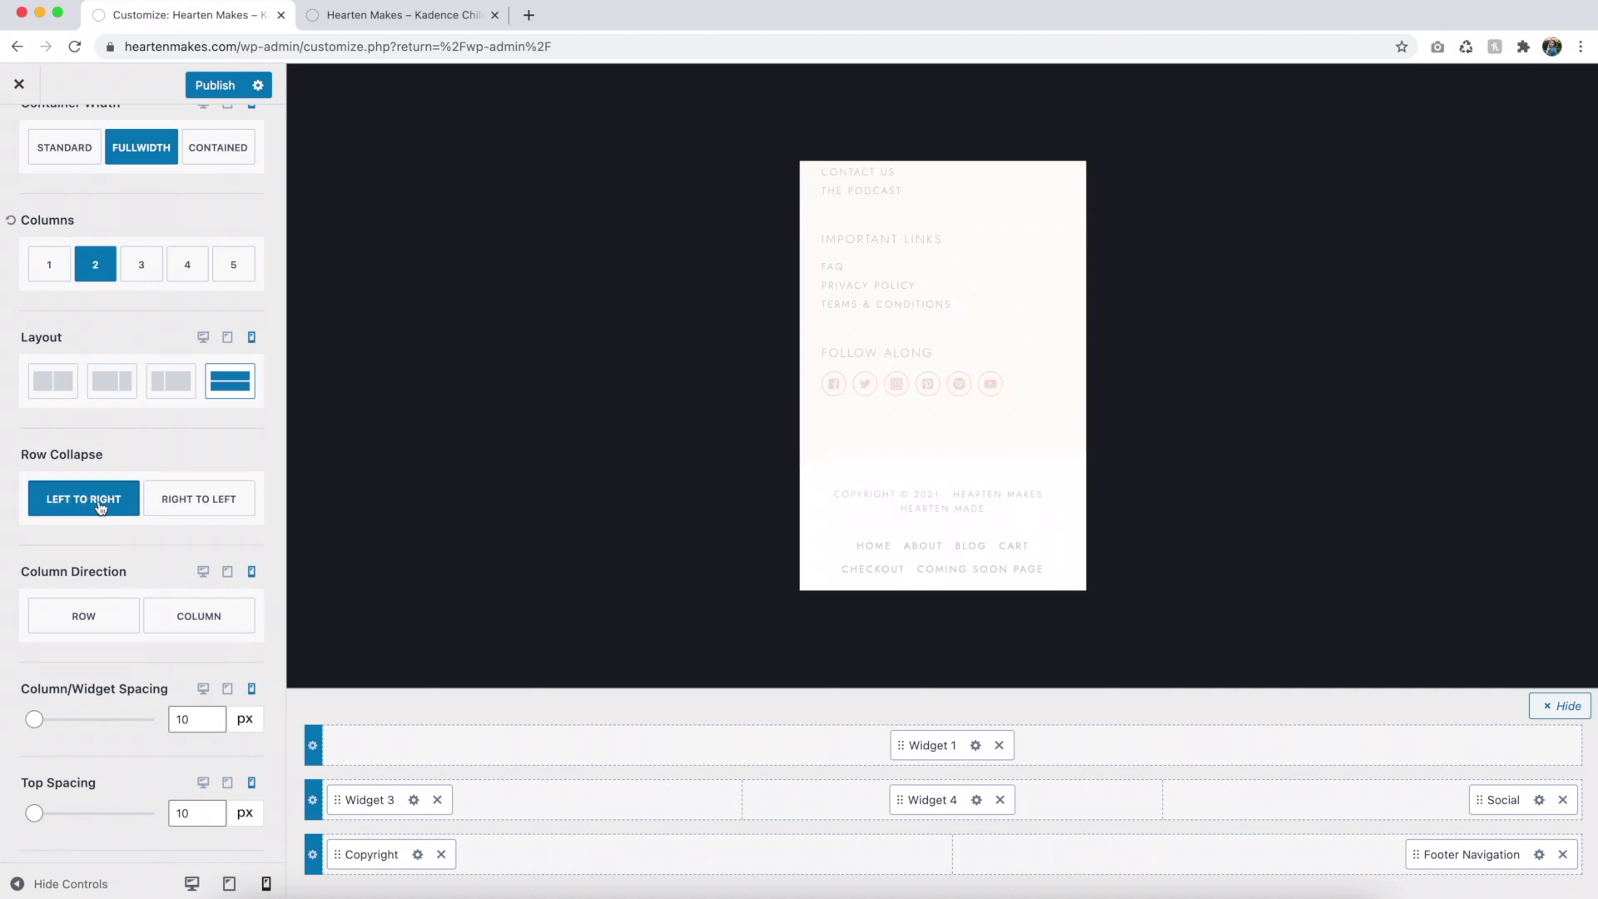
Set the footer bottom row's mobile Column/Widget Spacing to 27 px.
scroll(161, 662, down, 5)
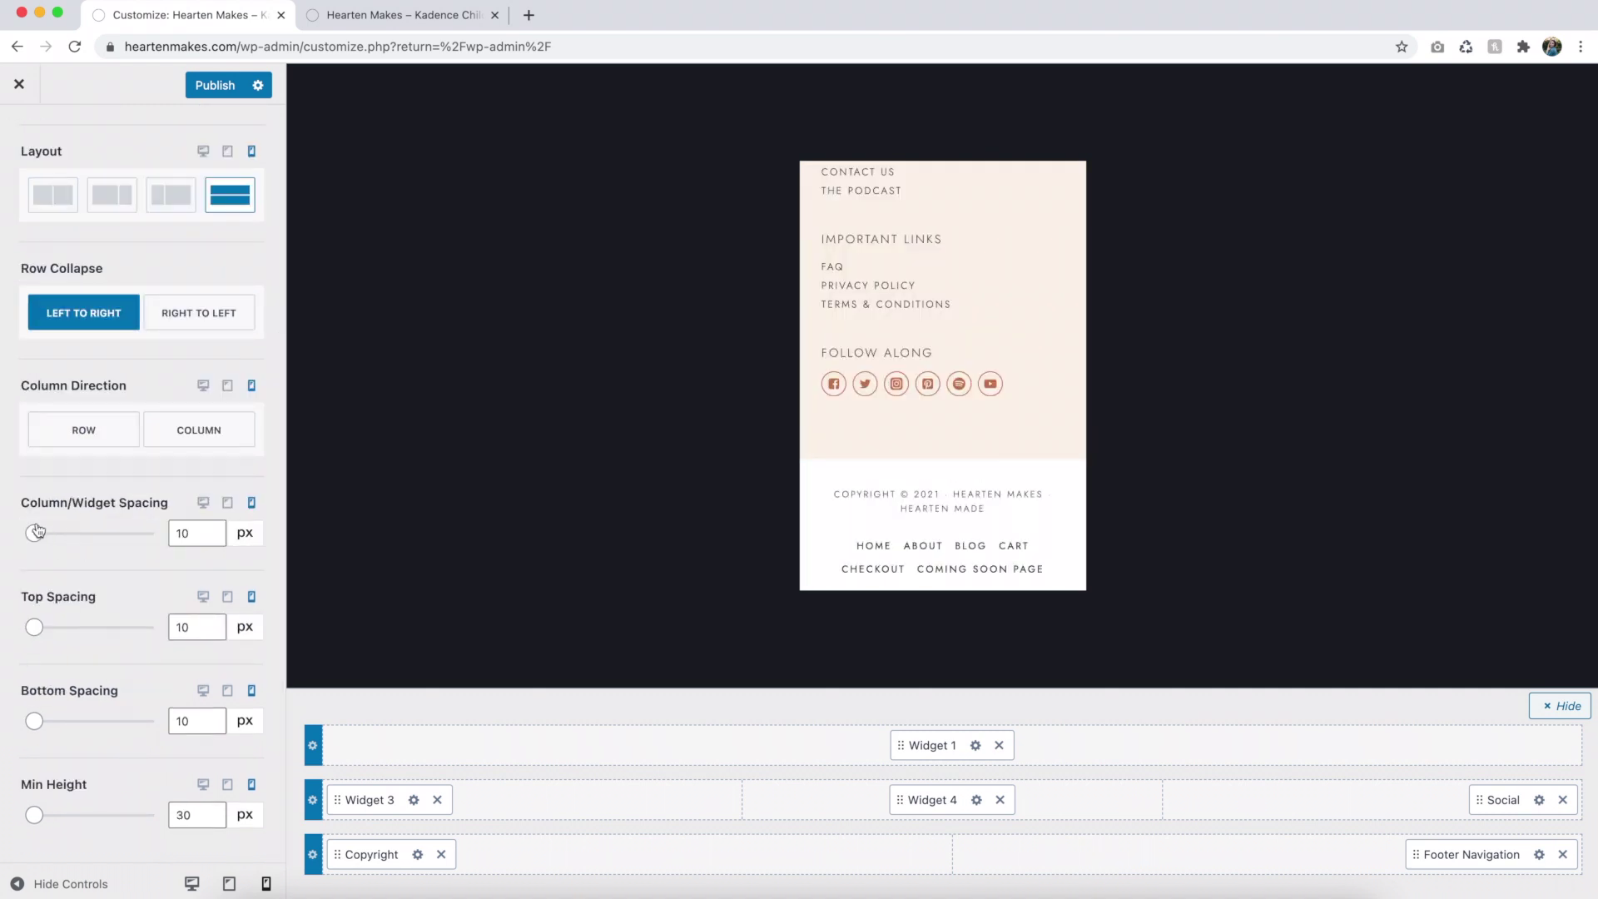
drag(37, 537, 51, 538)
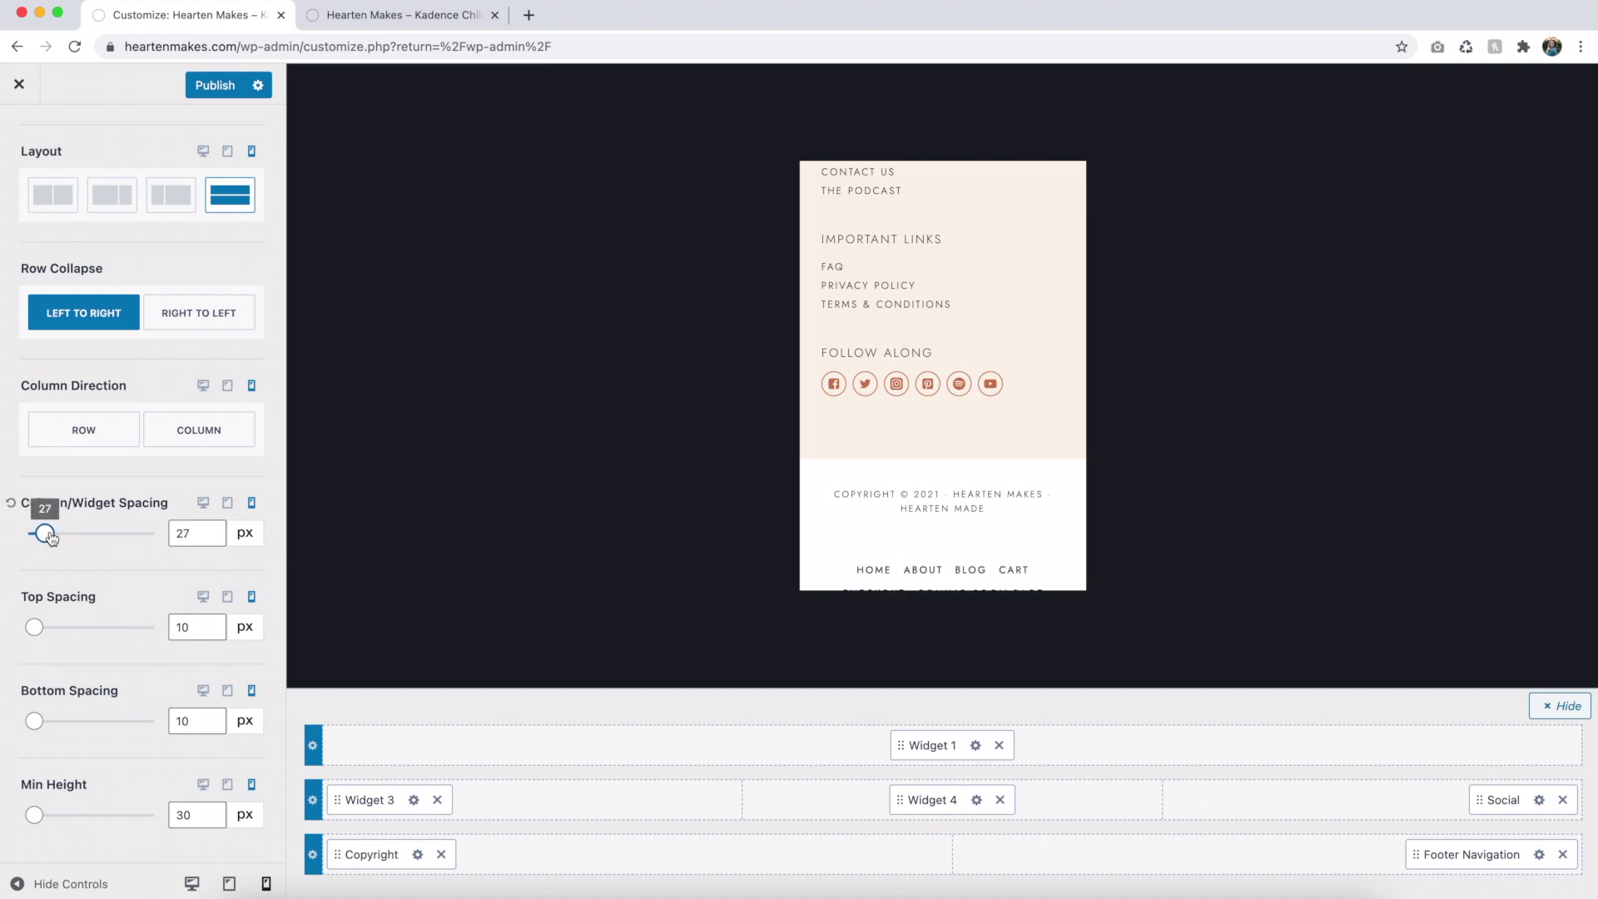
scroll(949, 536, down, 1)
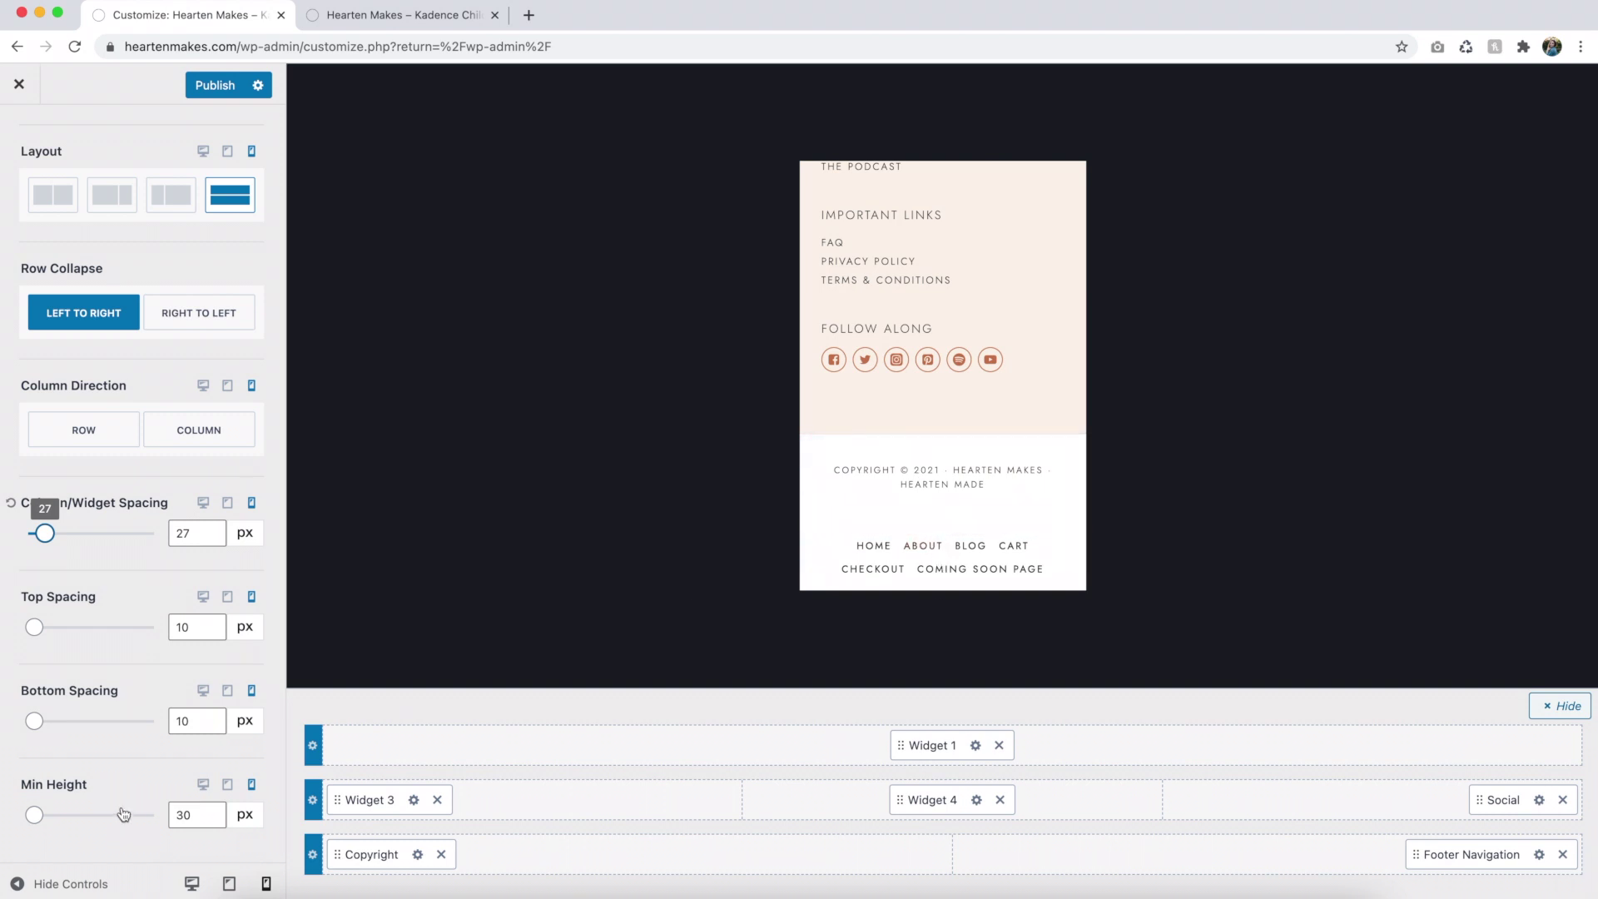
View the footer bottom row's design settings and the footer content in the mobile preview.
scroll(123, 814, up, 5)
click(208, 187)
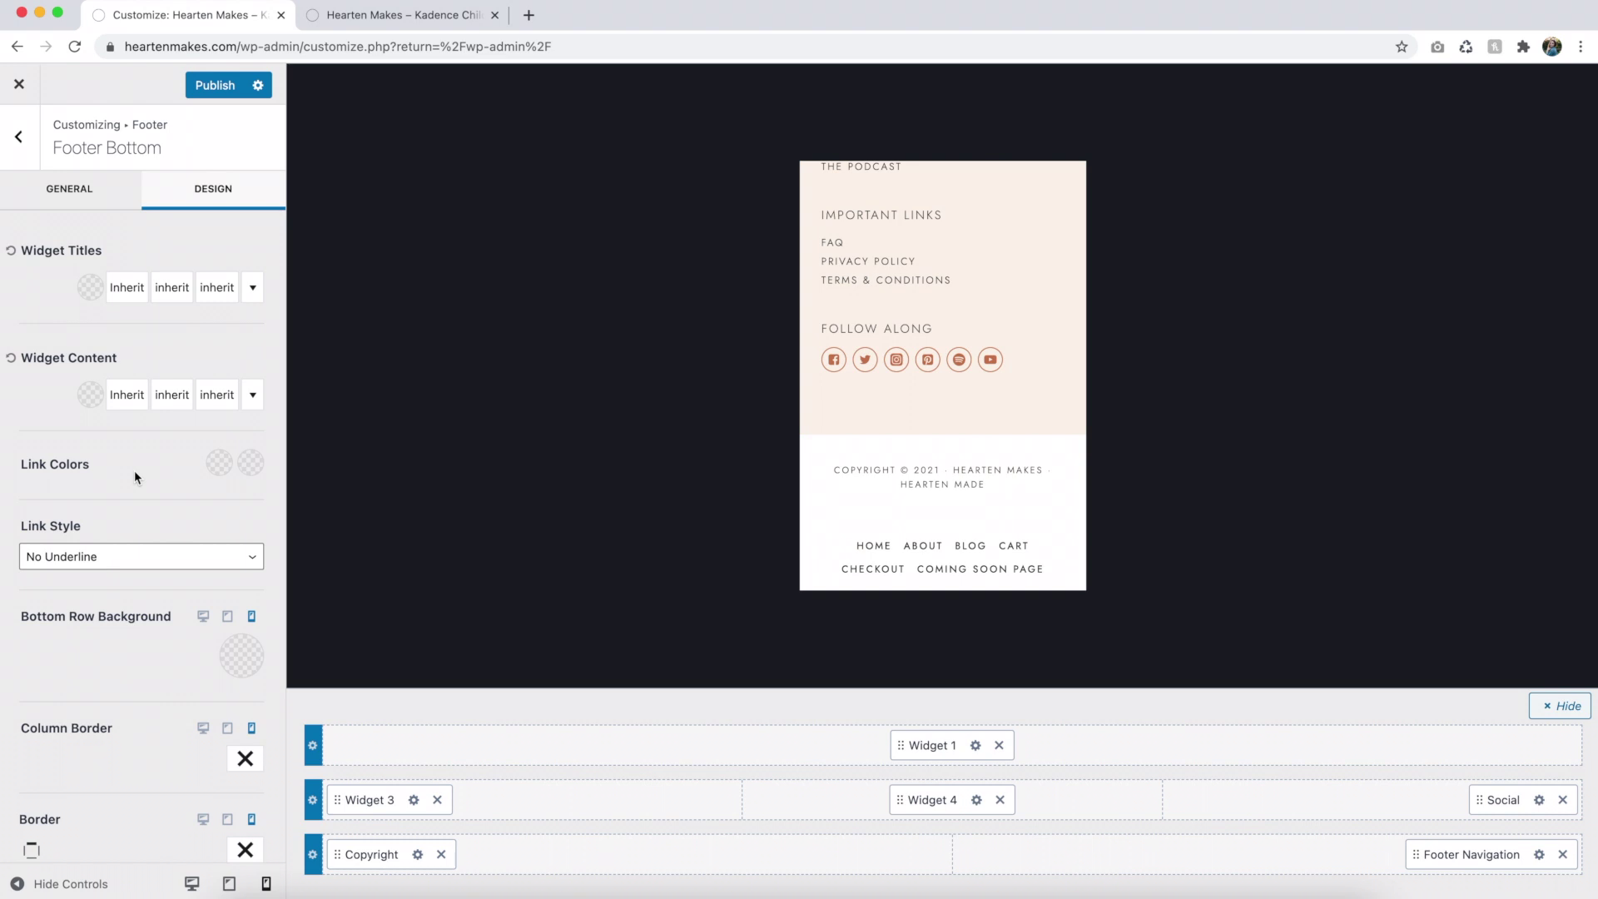
scroll(186, 550, down, 1)
scroll(185, 550, up, 1)
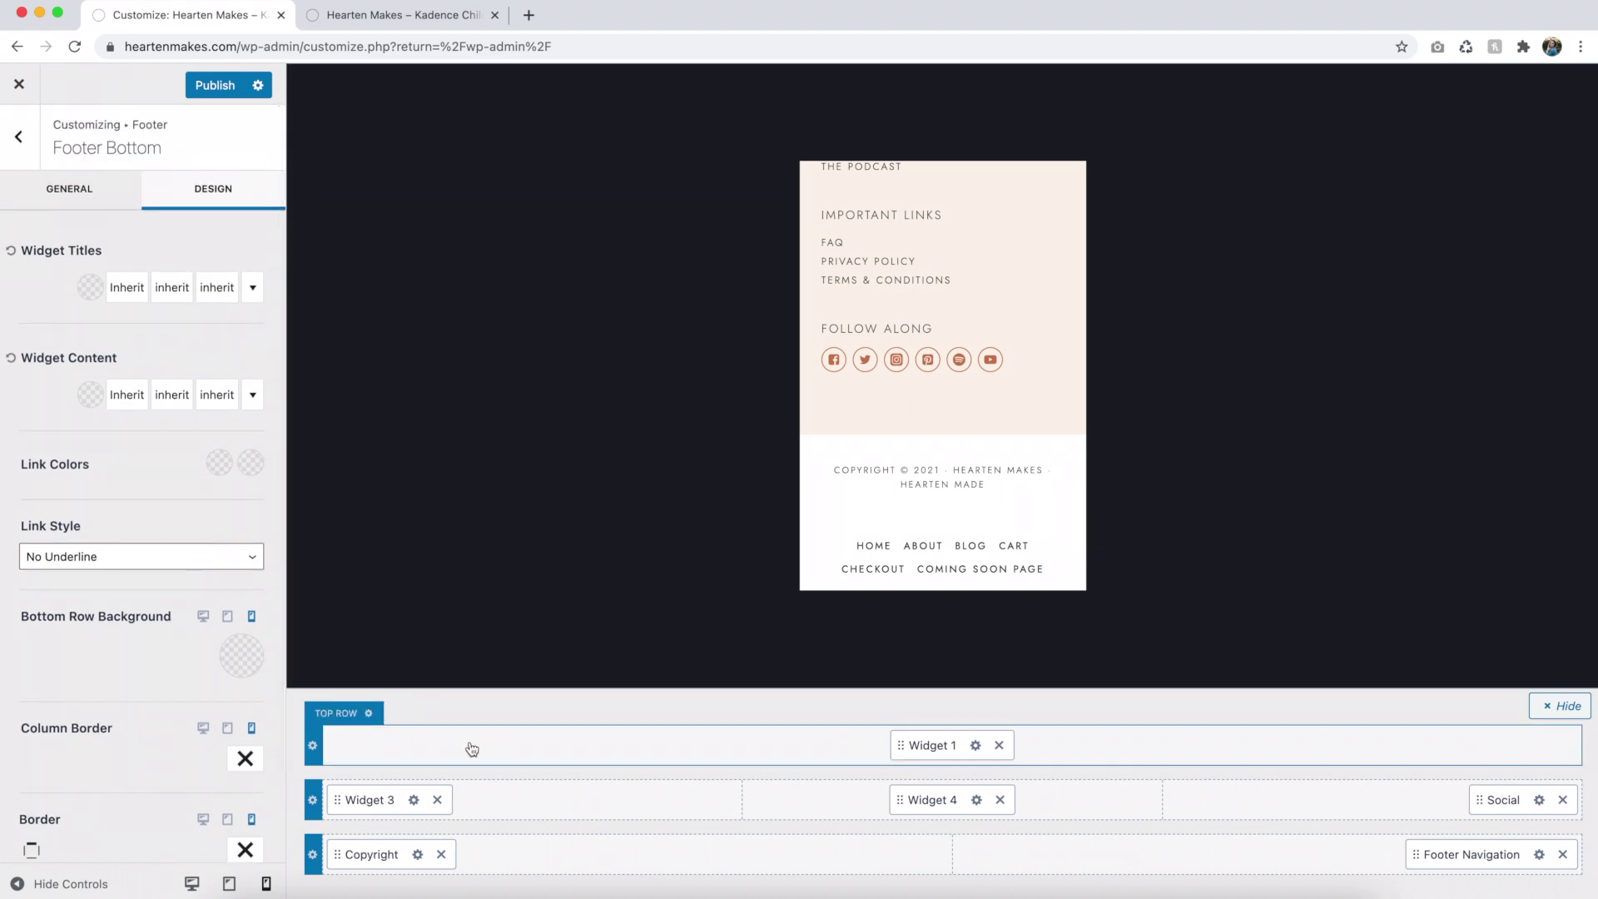
scroll(808, 465, up, 3)
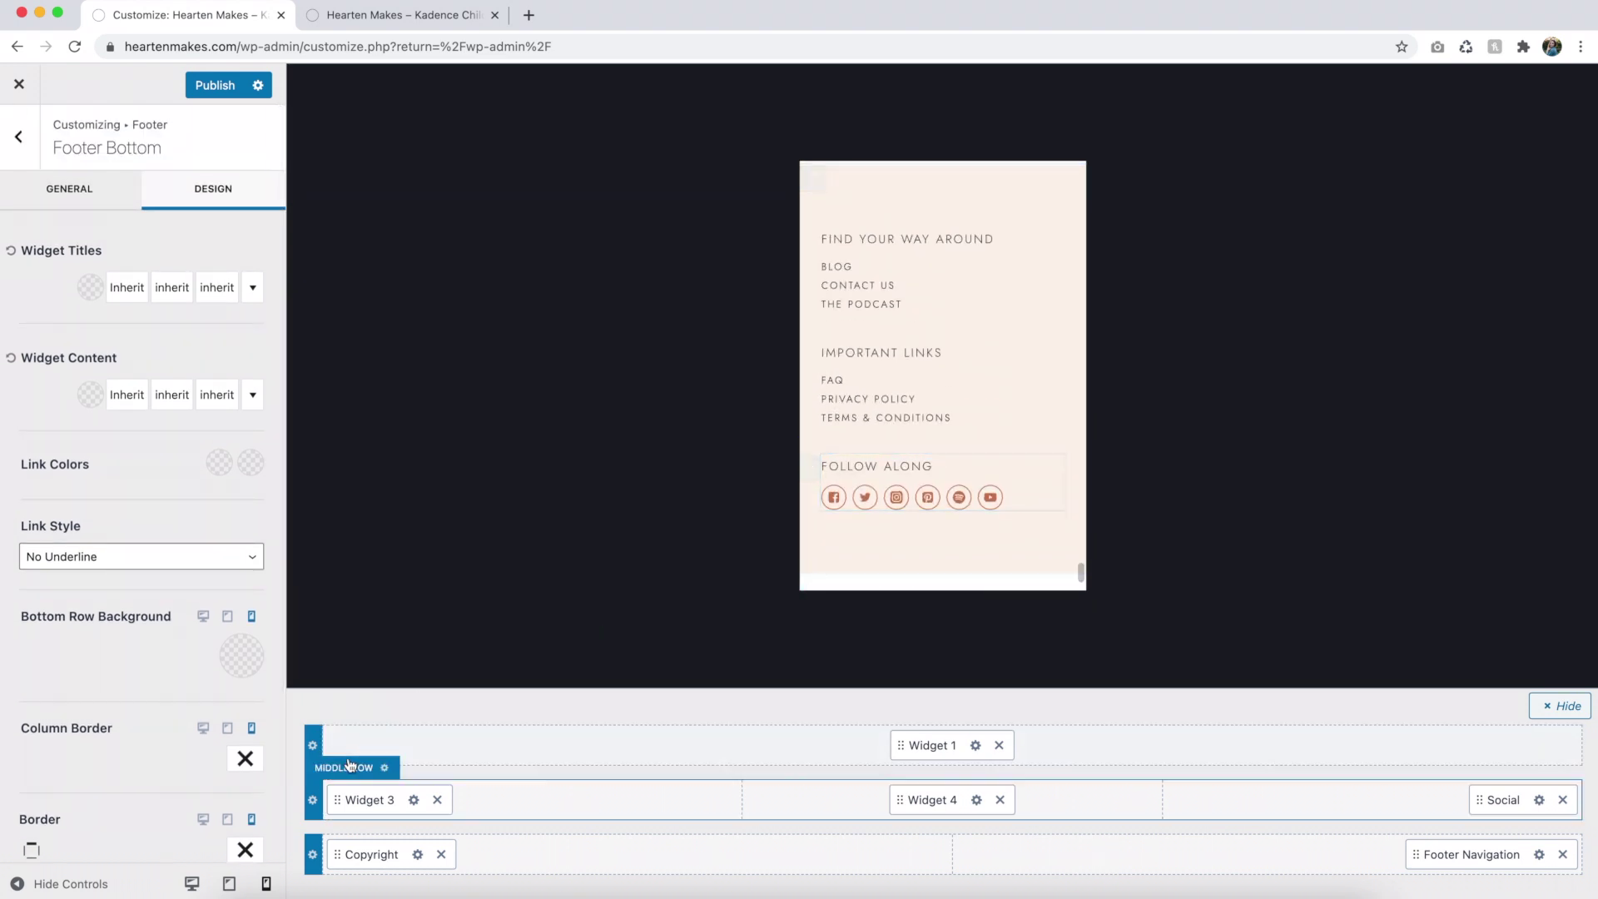
Return to the desktop preview and set the footer middle row's background to the peach palette color.
click(313, 800)
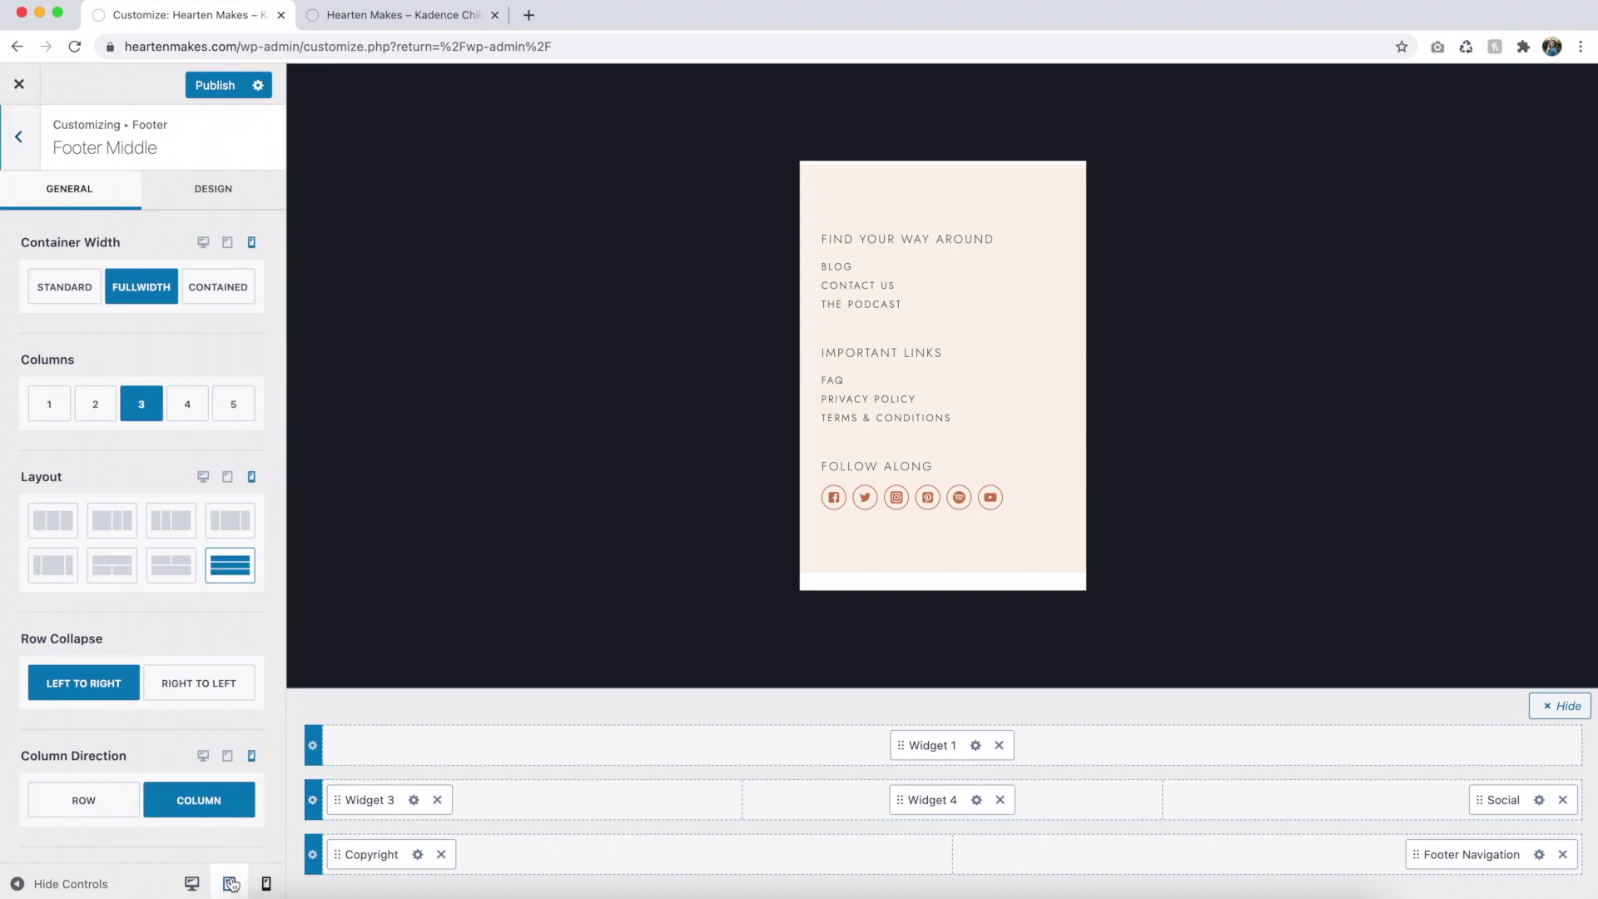
click(192, 883)
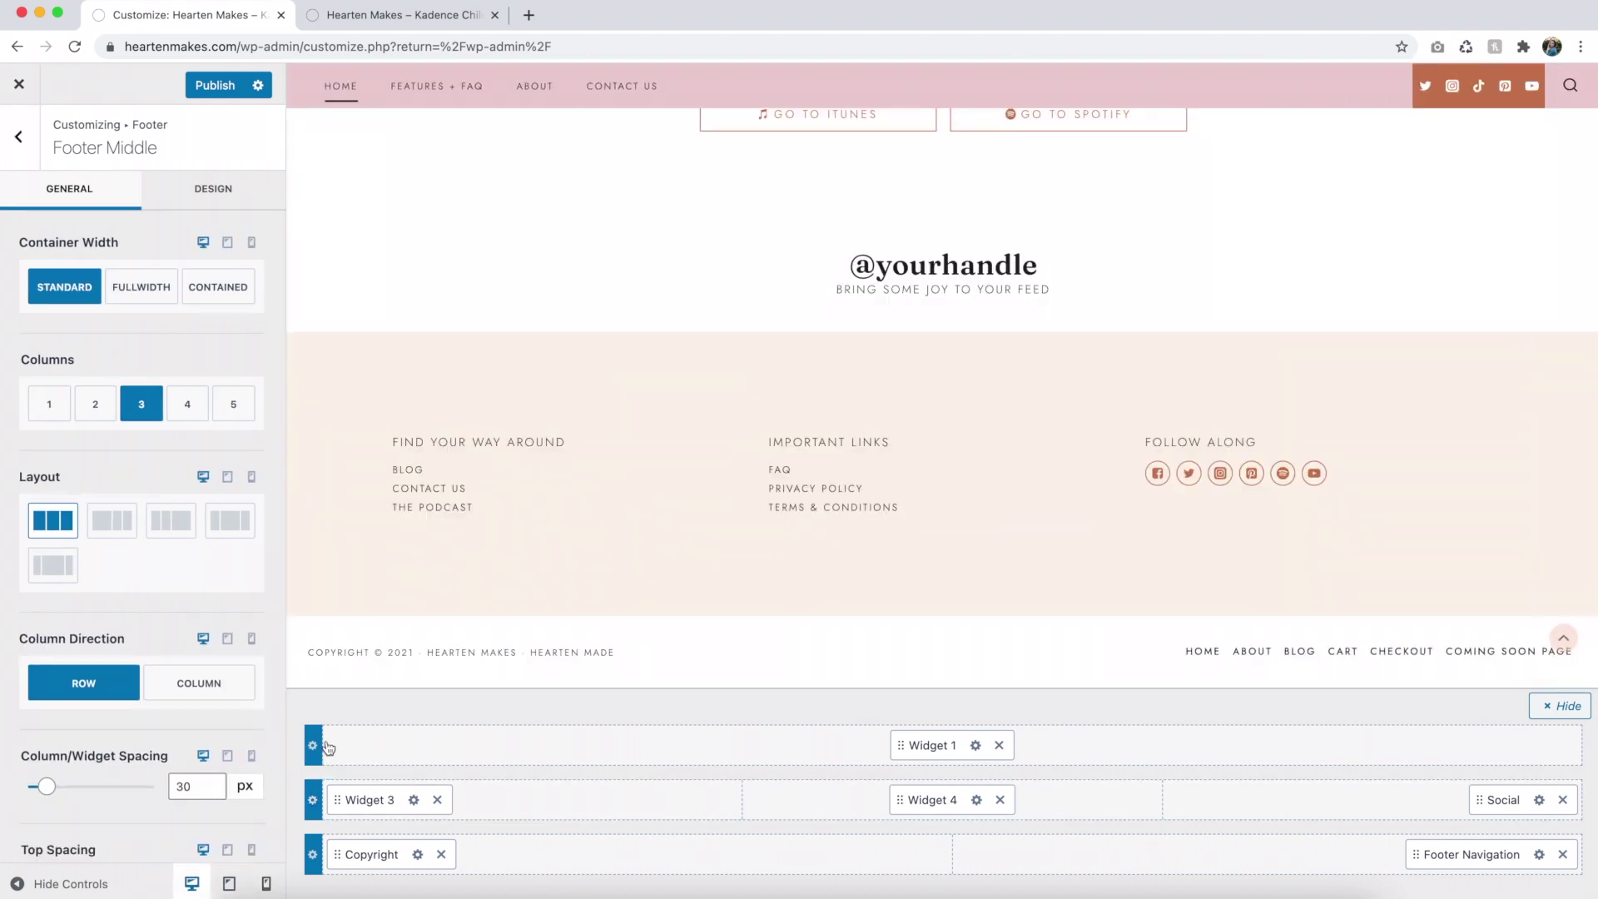
scroll(644, 523, down, 1)
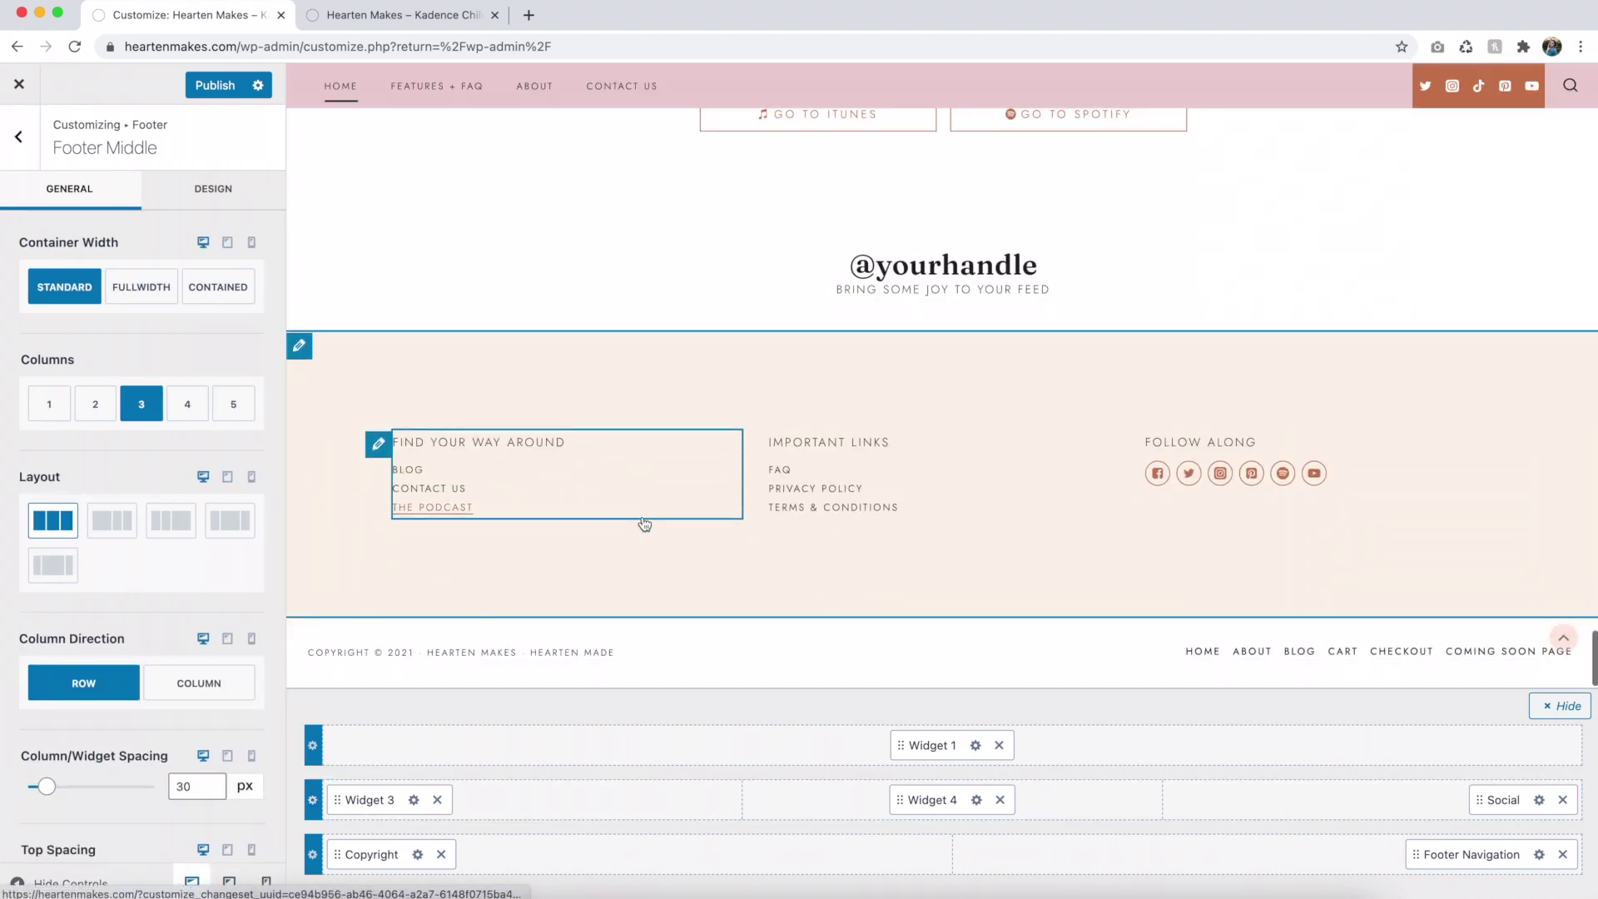
click(208, 205)
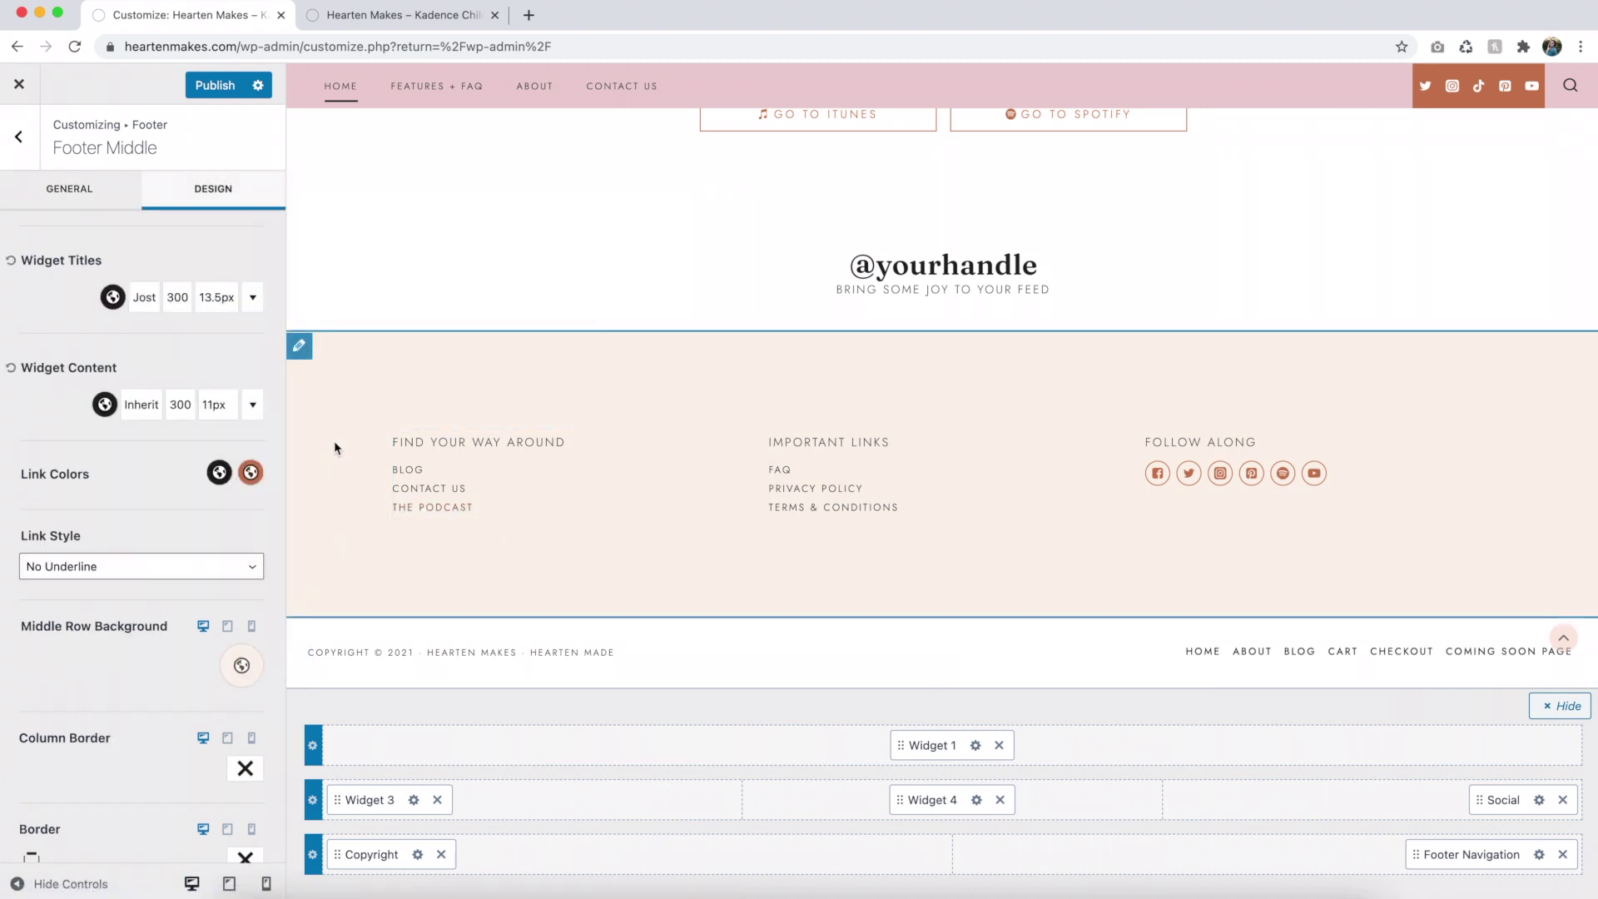
click(242, 666)
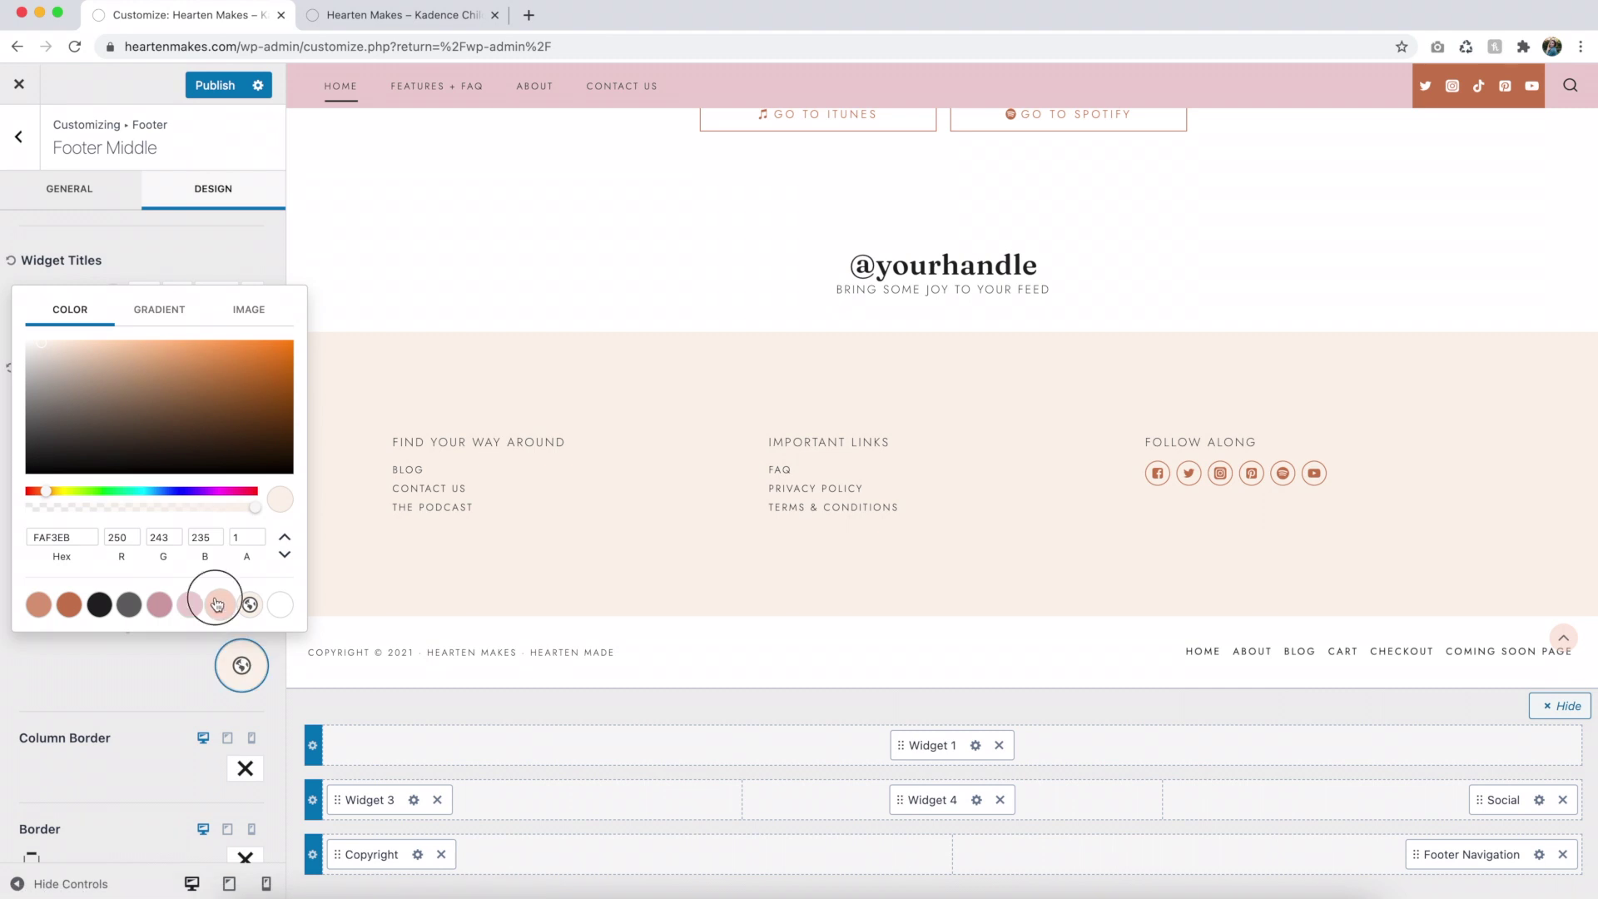
click(217, 604)
click(169, 683)
Add a solid 1 px column border to the footer's middle row.
scroll(169, 682, down, 2)
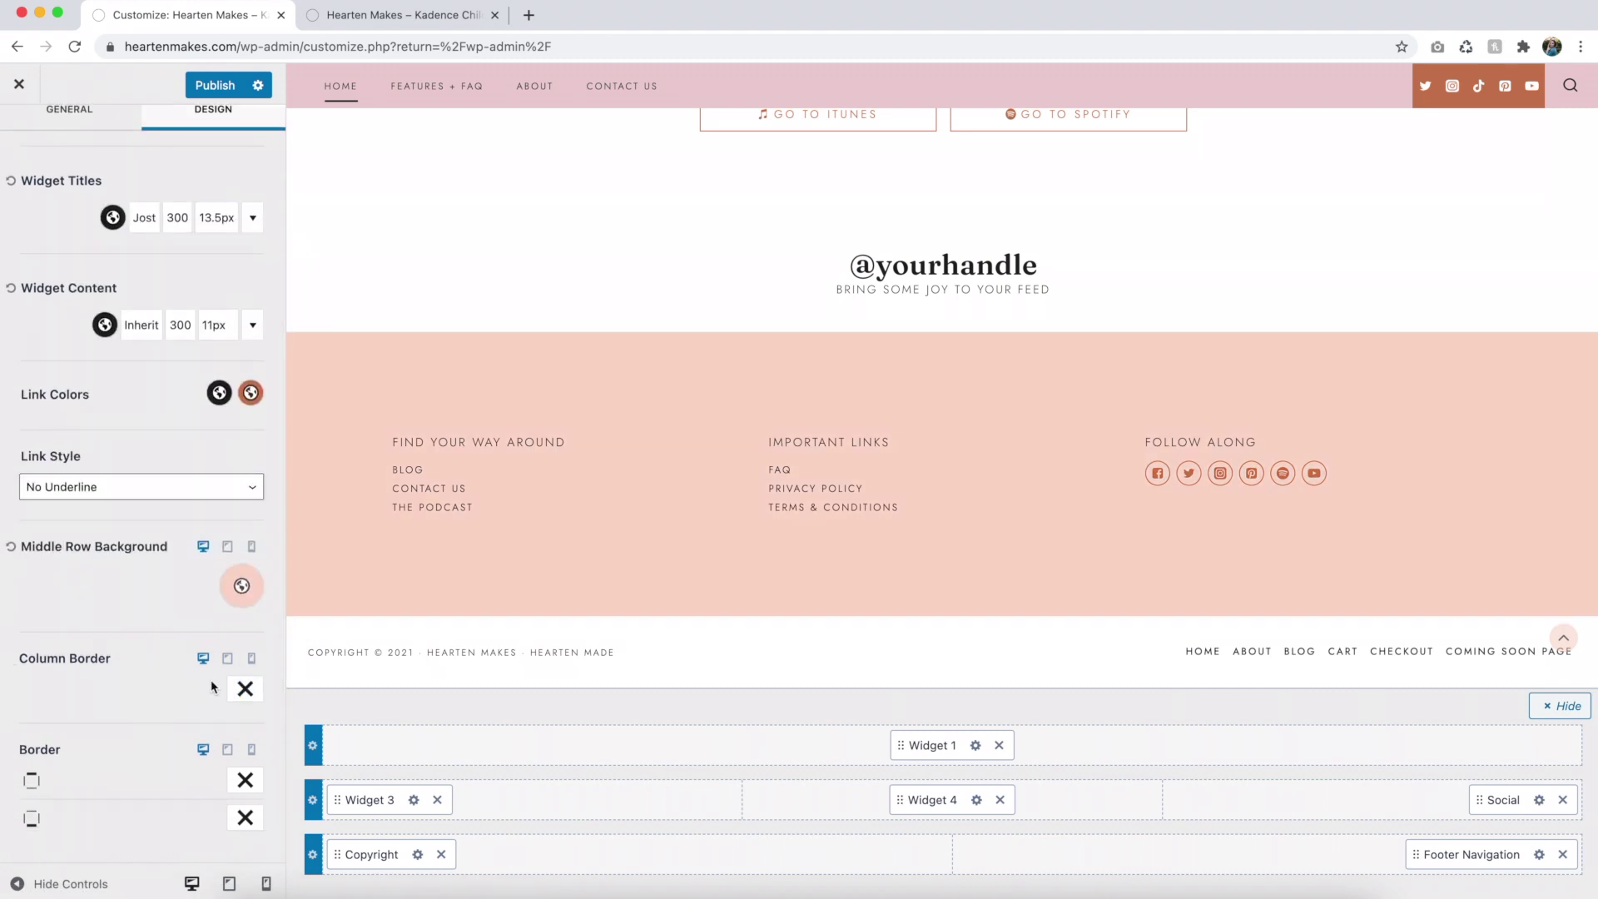
click(244, 688)
click(252, 764)
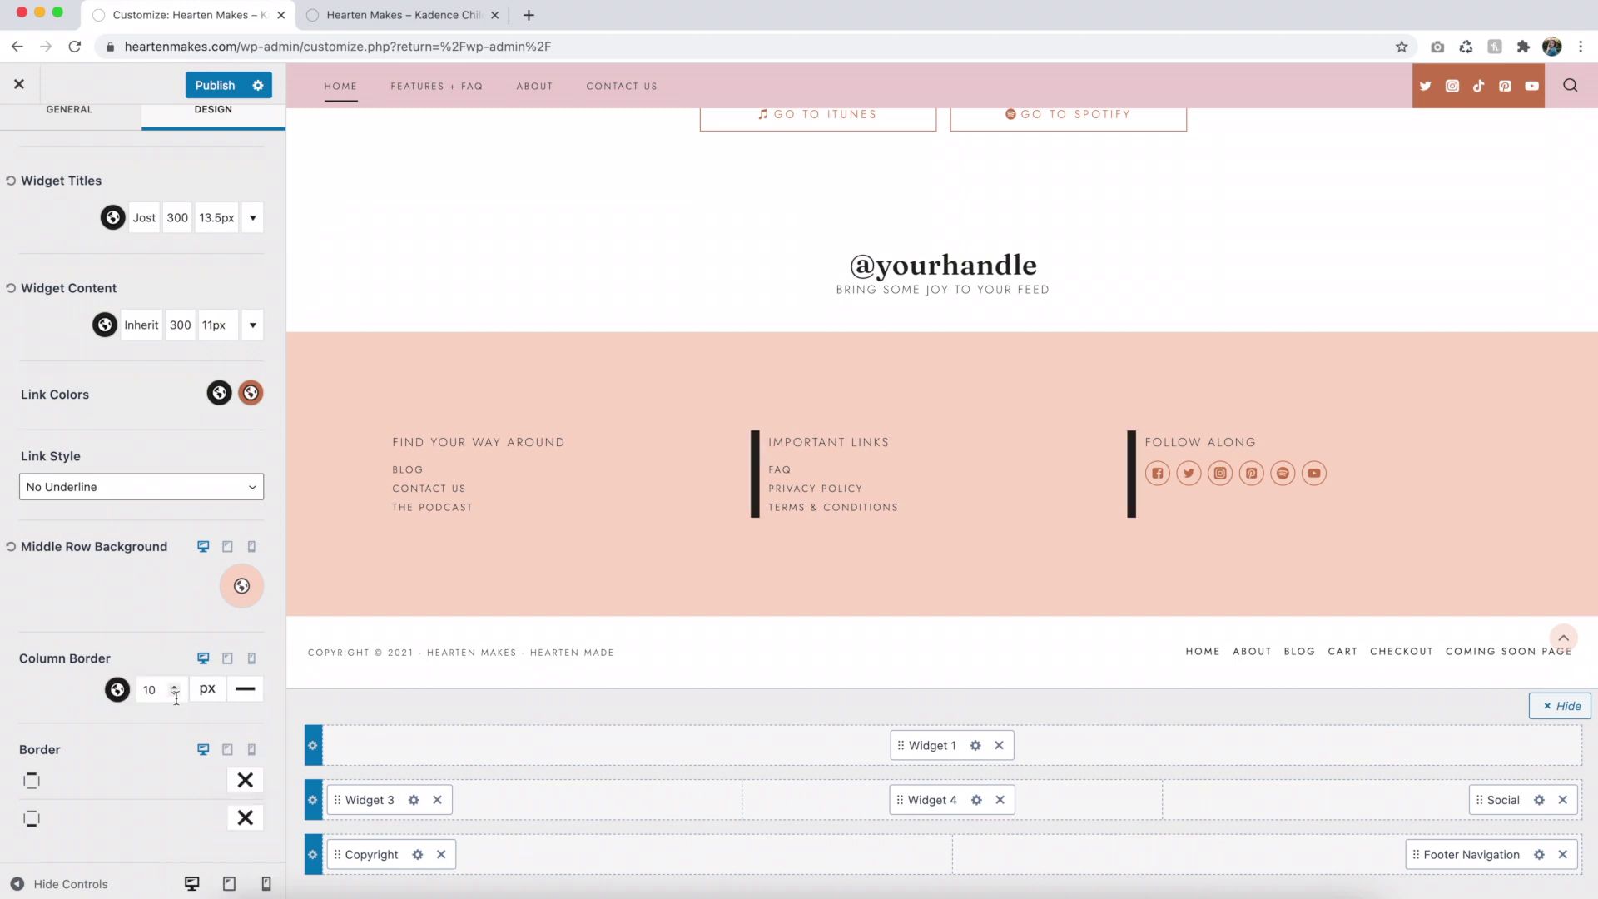
drag(157, 688, 101, 698)
text(1)
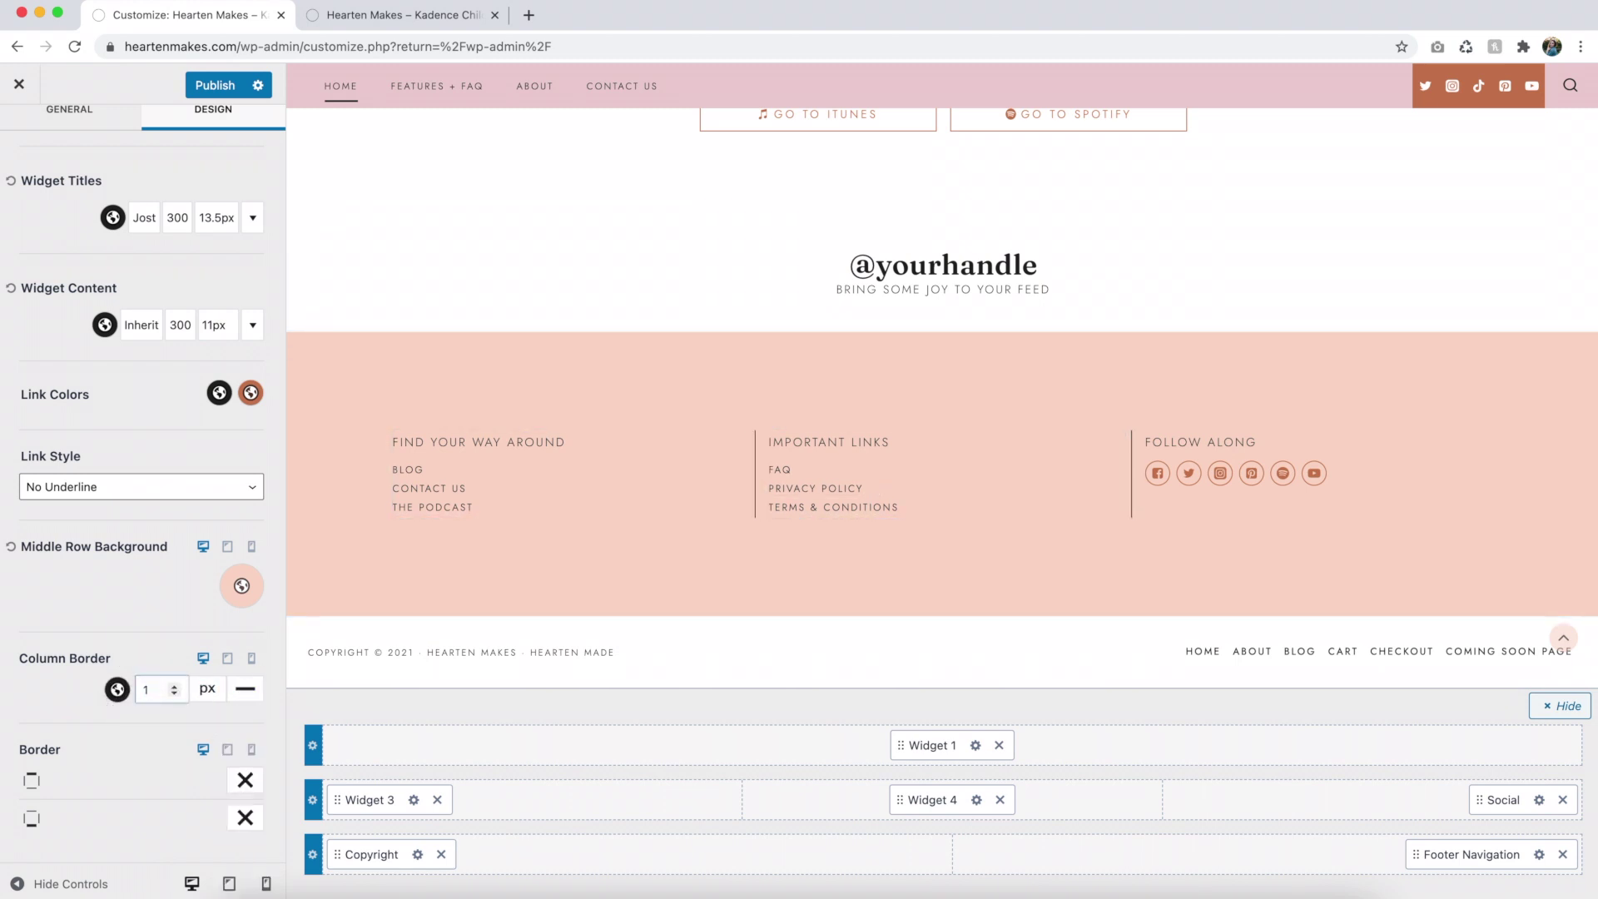
Center-align the content of Widget 3, Widget 4 and the Social element in the footer's middle row.
click(364, 799)
click(141, 599)
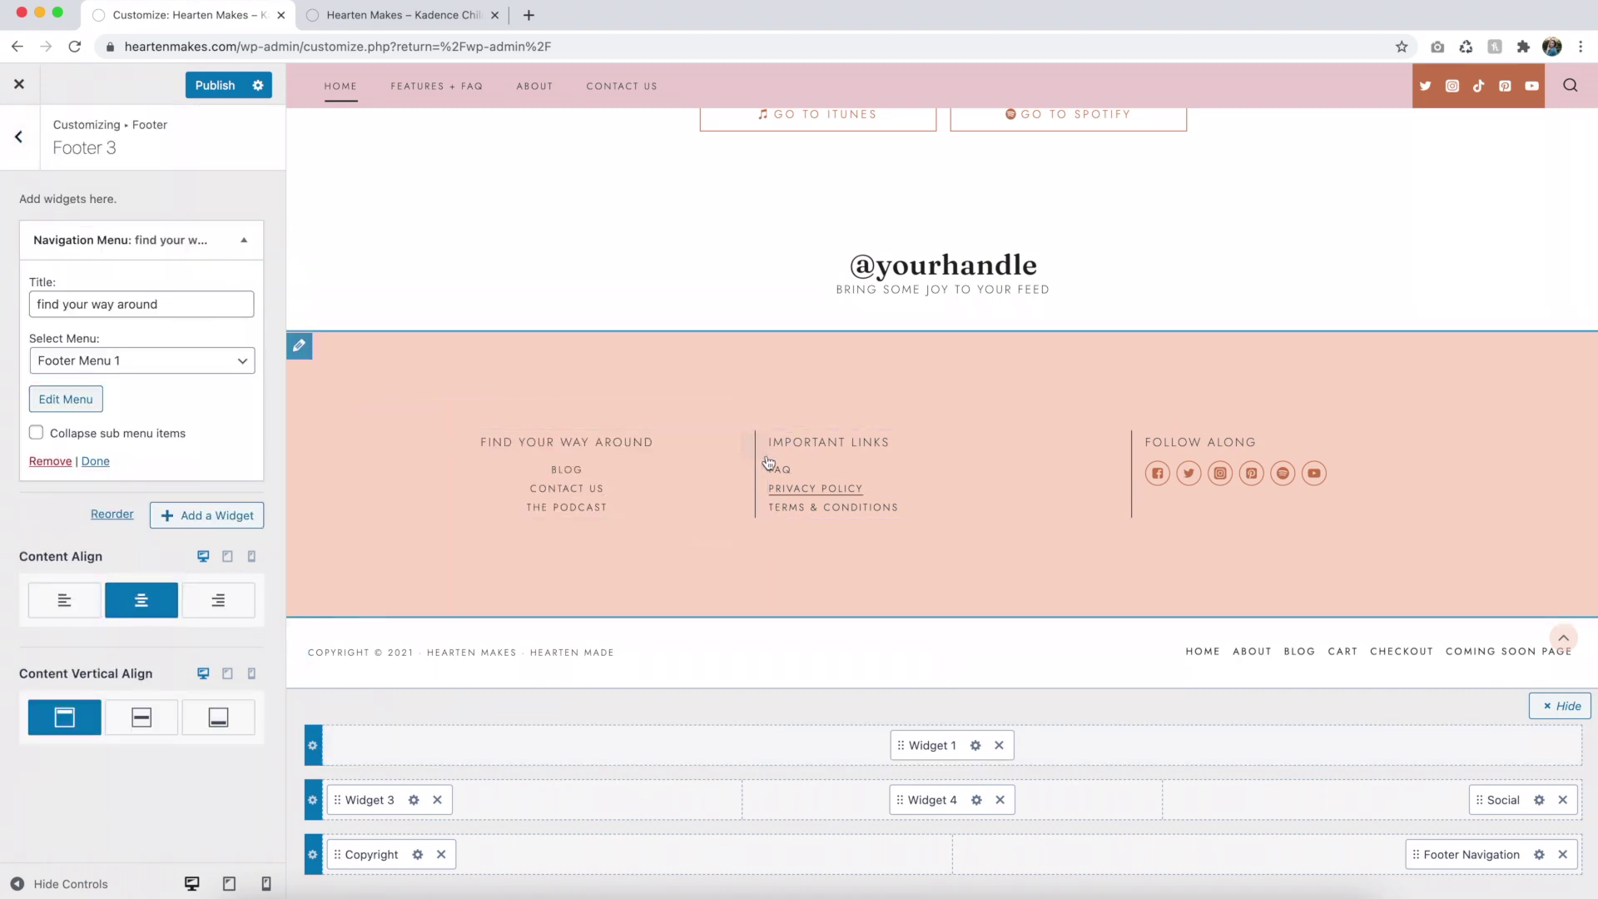
click(754, 444)
click(142, 600)
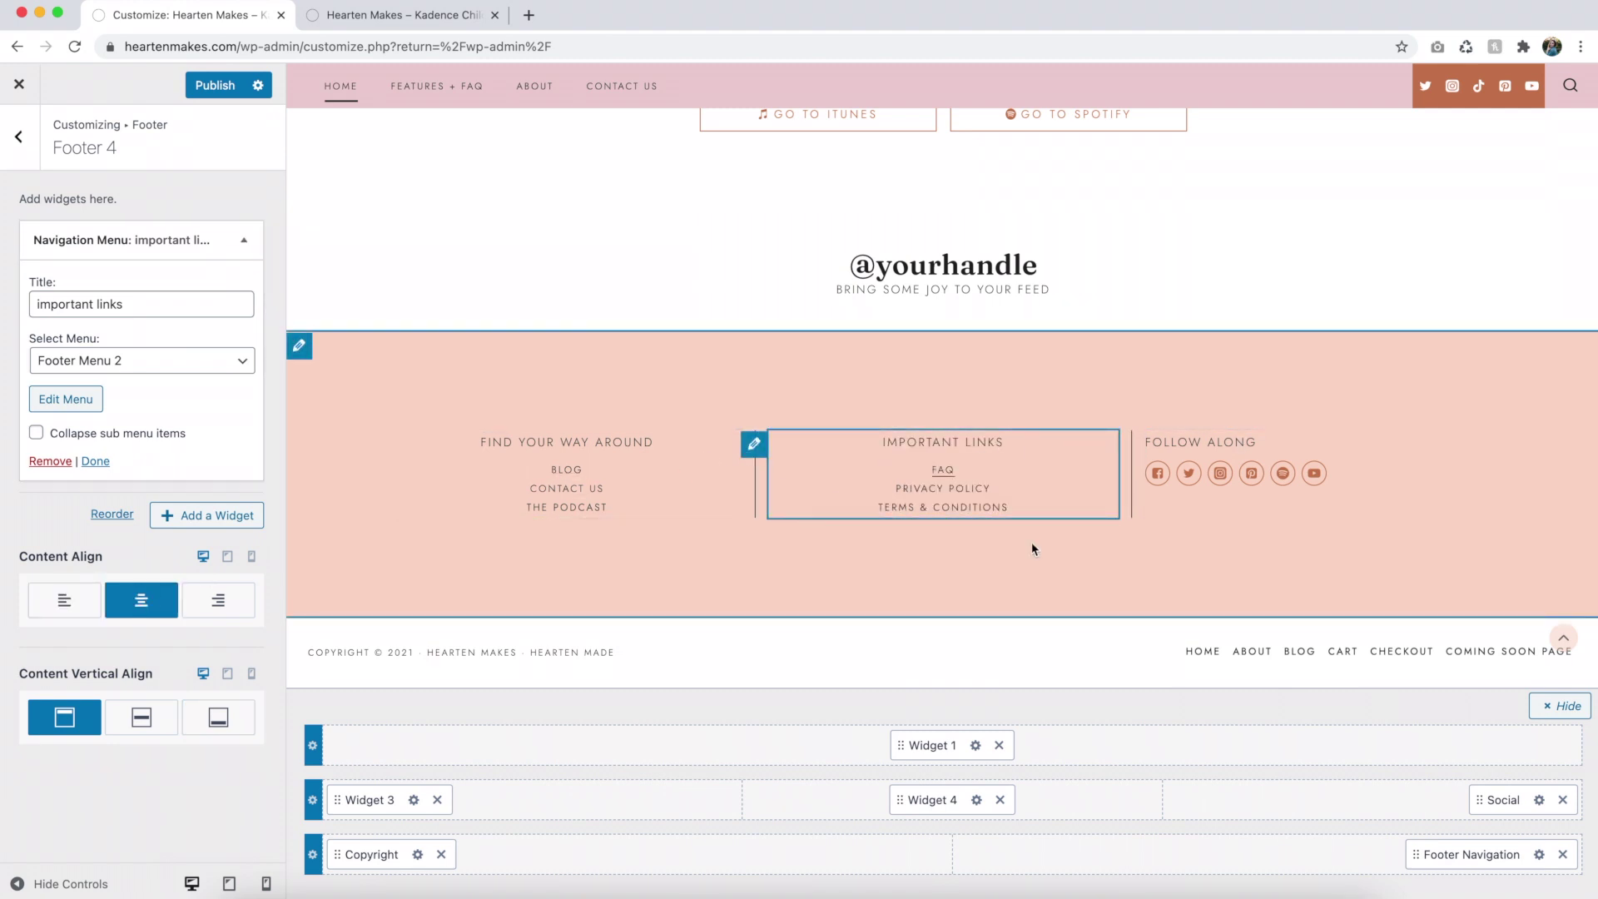
click(1132, 450)
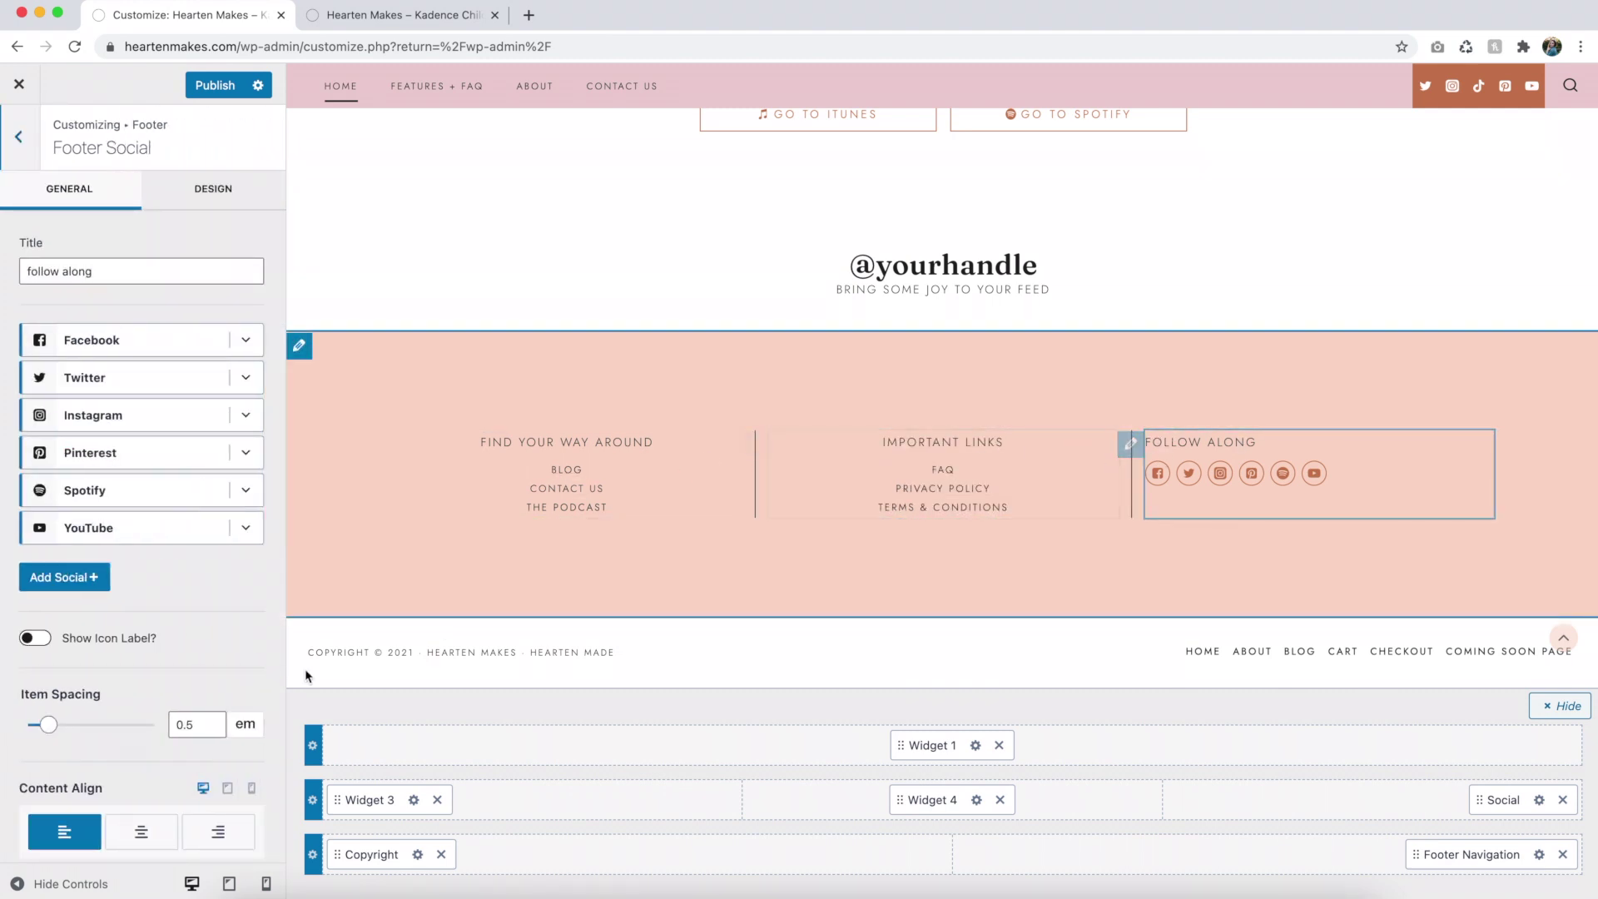
scroll(215, 685, down, 3)
click(148, 608)
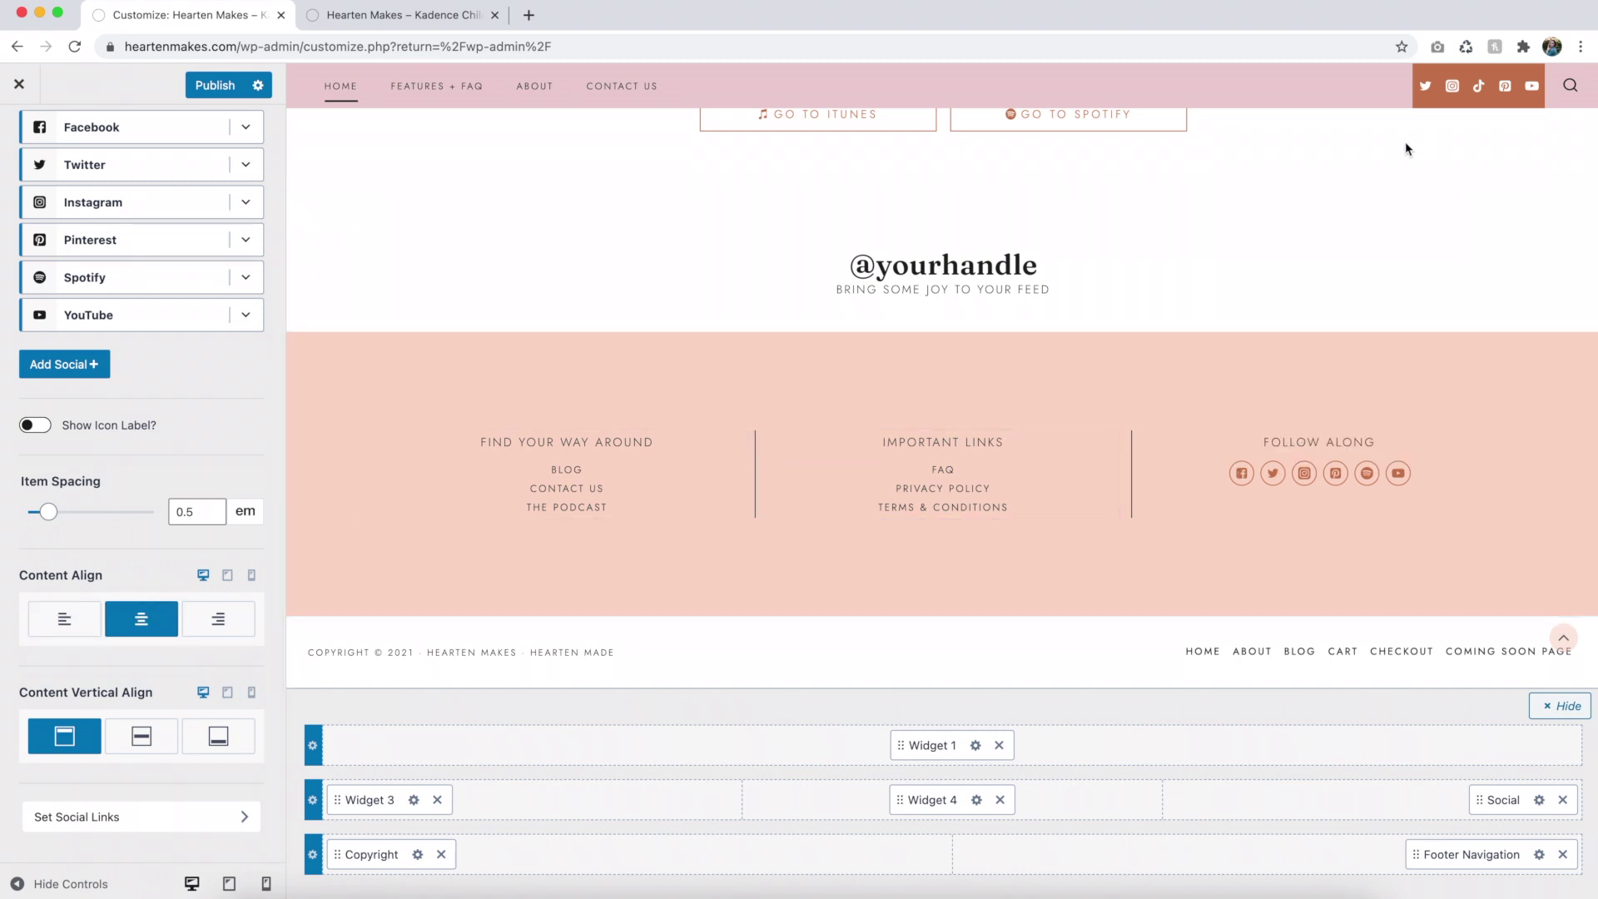
View the footer Social element's general and design settings.
scroll(1202, 261, up, 1)
scroll(1071, 322, down, 1)
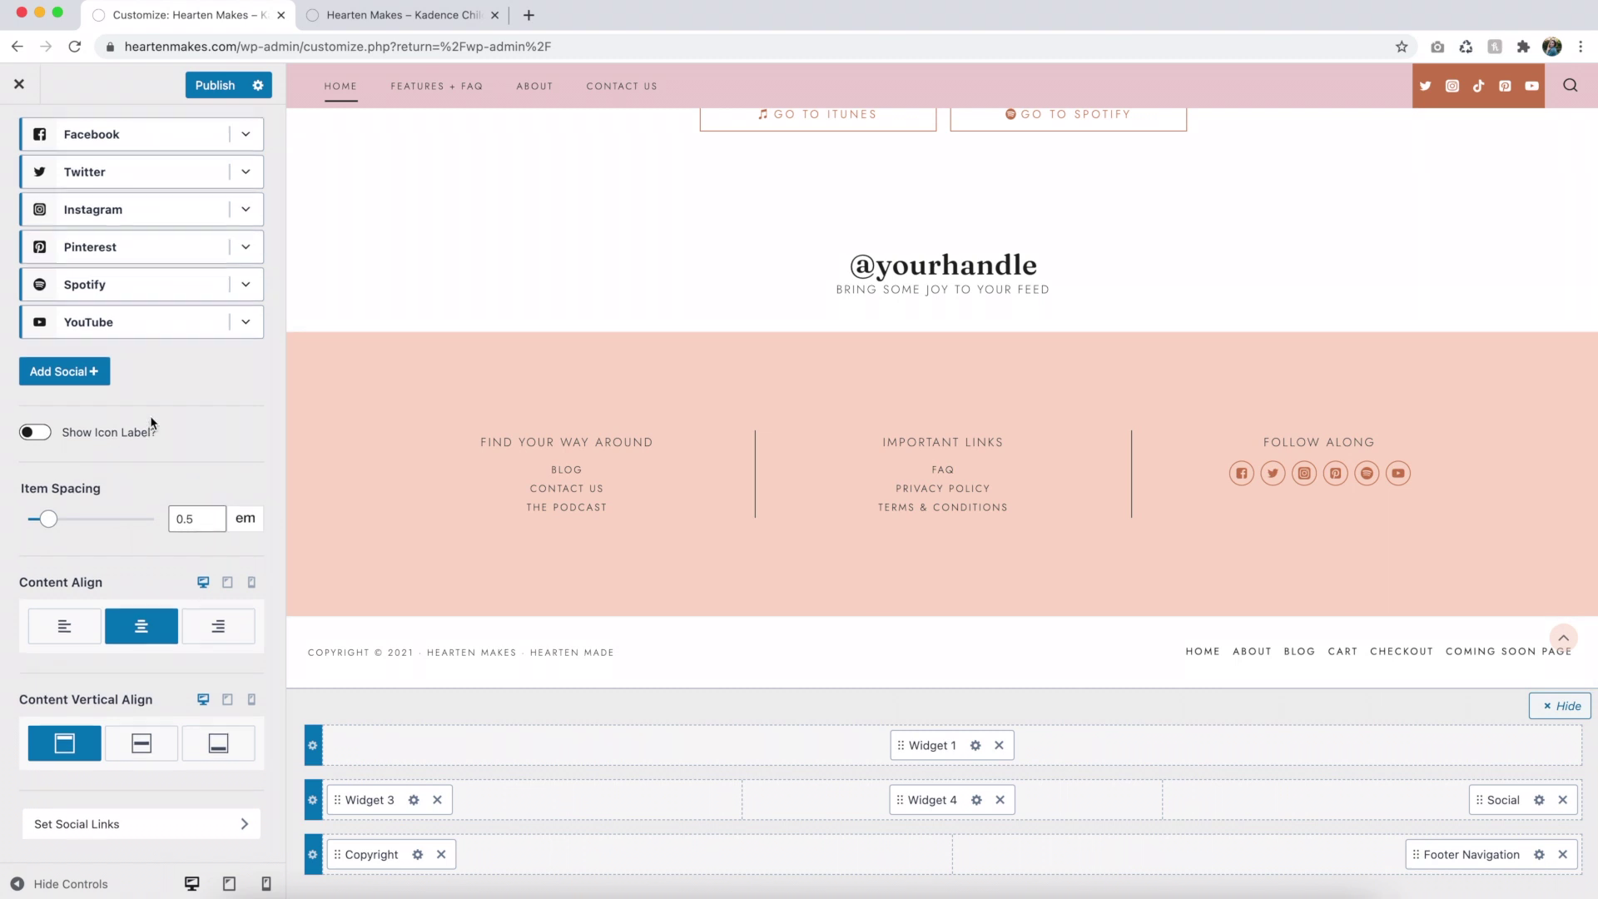
scroll(149, 416, up, 3)
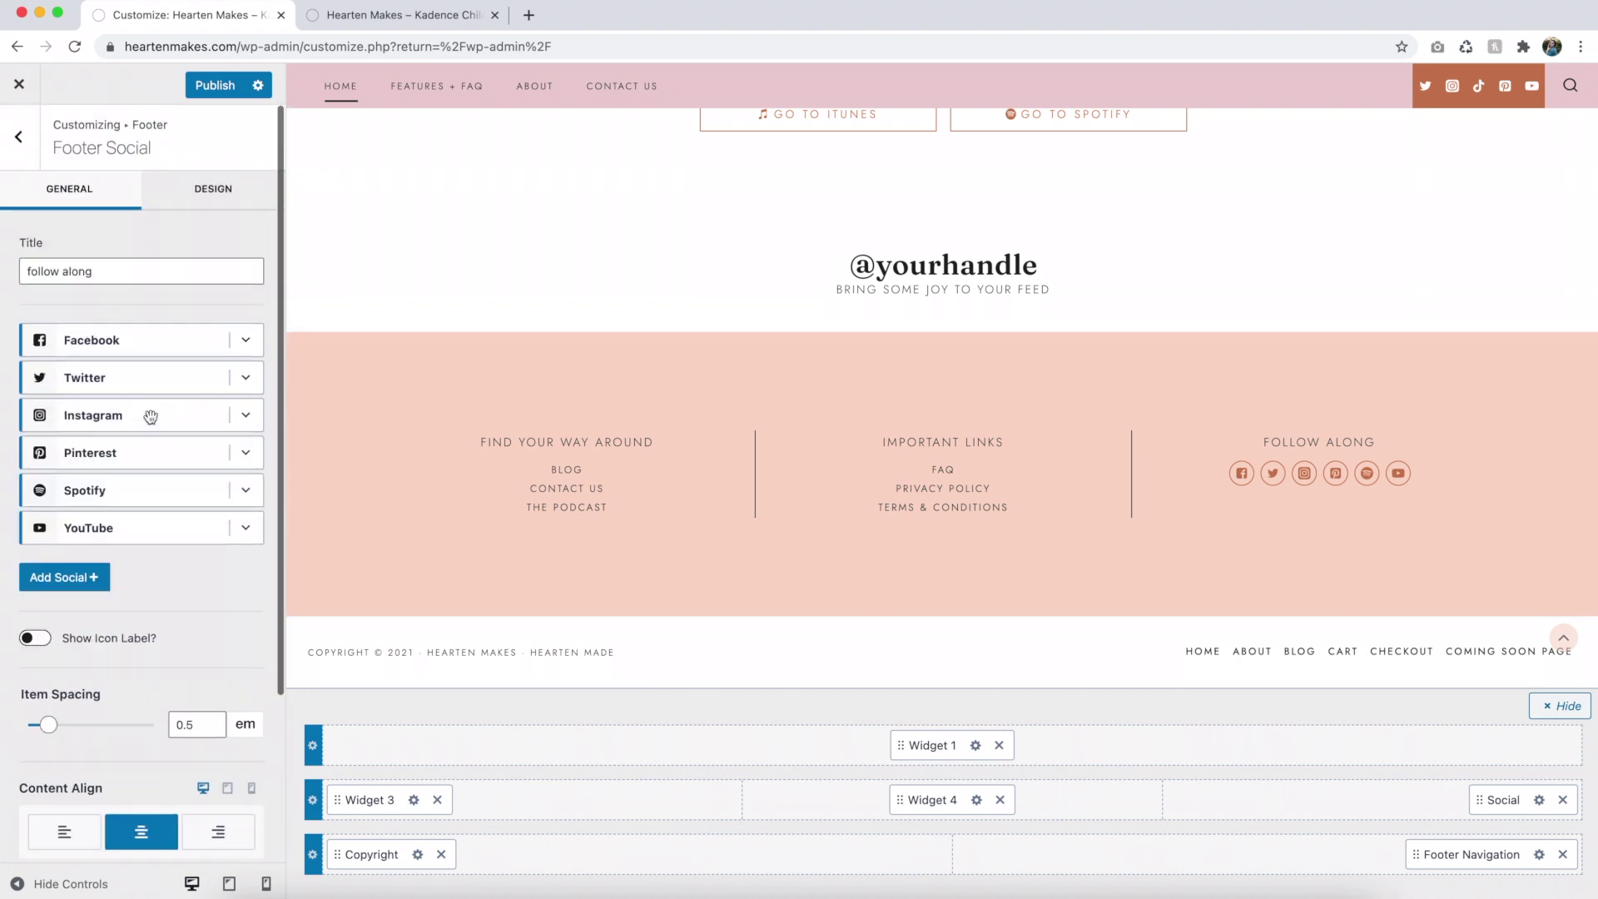
click(210, 198)
scroll(196, 334, down, 2)
scroll(197, 335, up, 2)
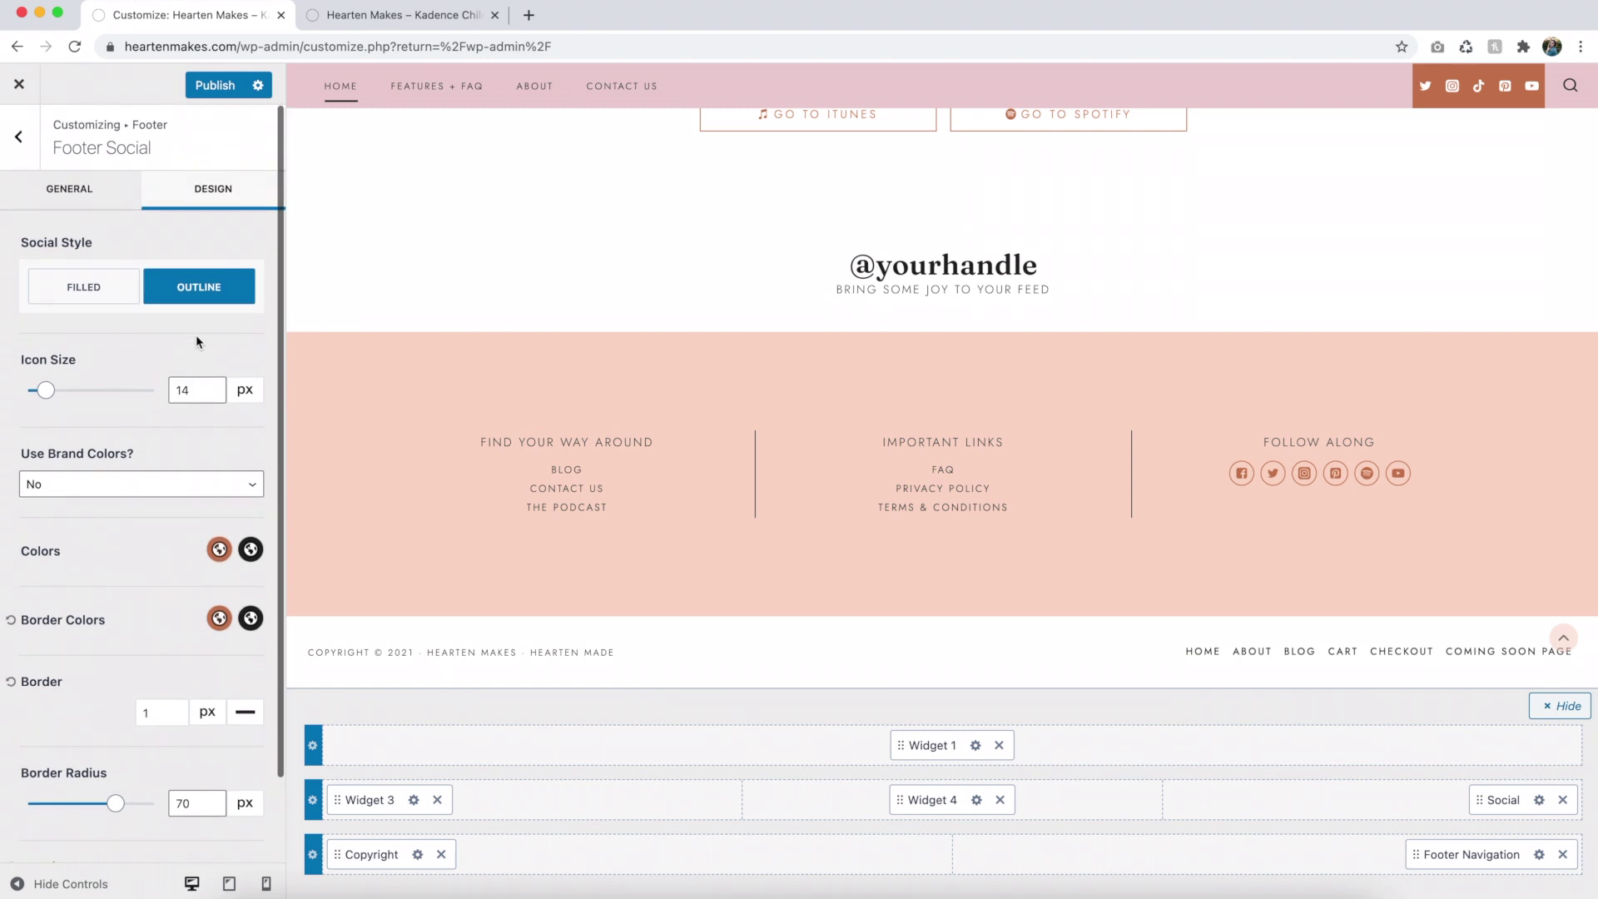
Leave the footer Social settings and view the overall footer's design settings, including its background and keep-on-bottom option.
click(70, 188)
click(25, 149)
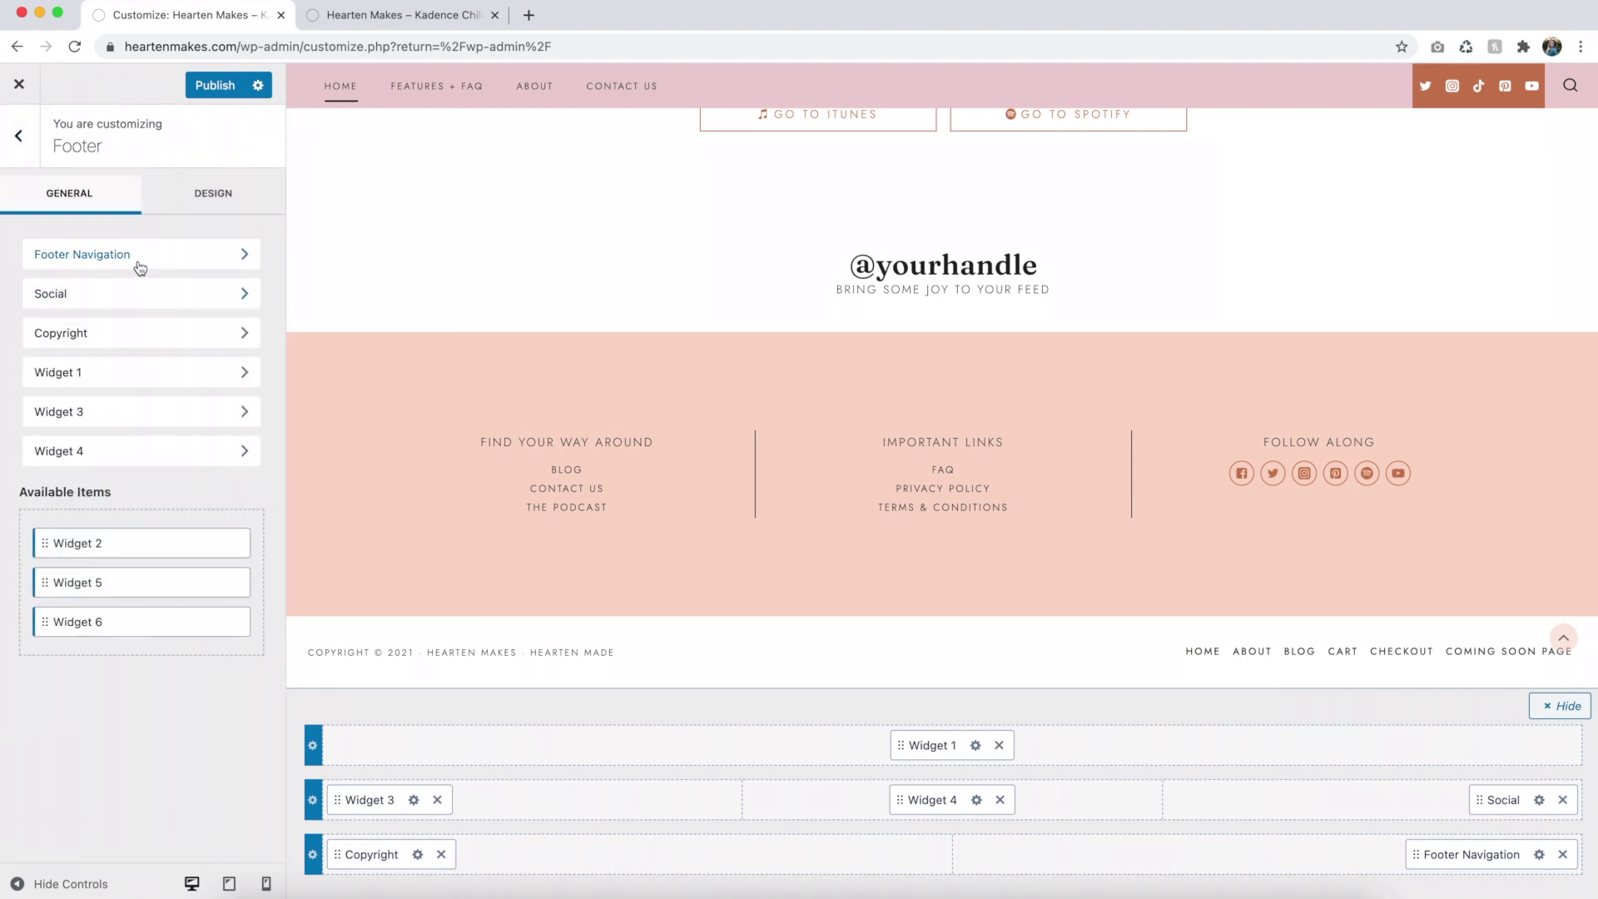
click(18, 135)
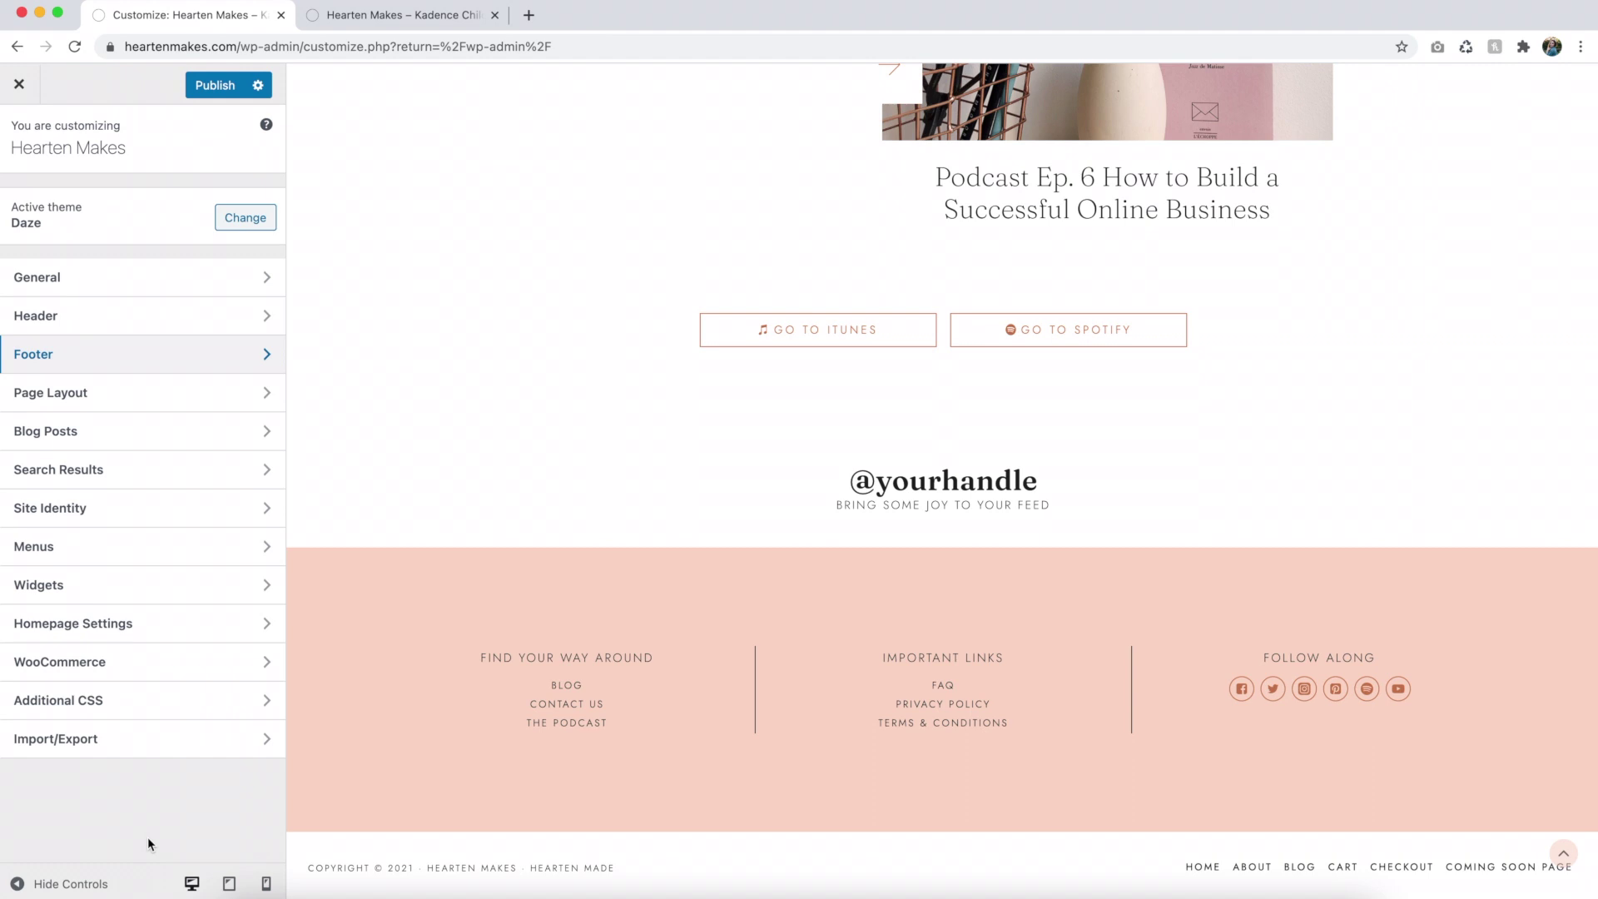
click(140, 349)
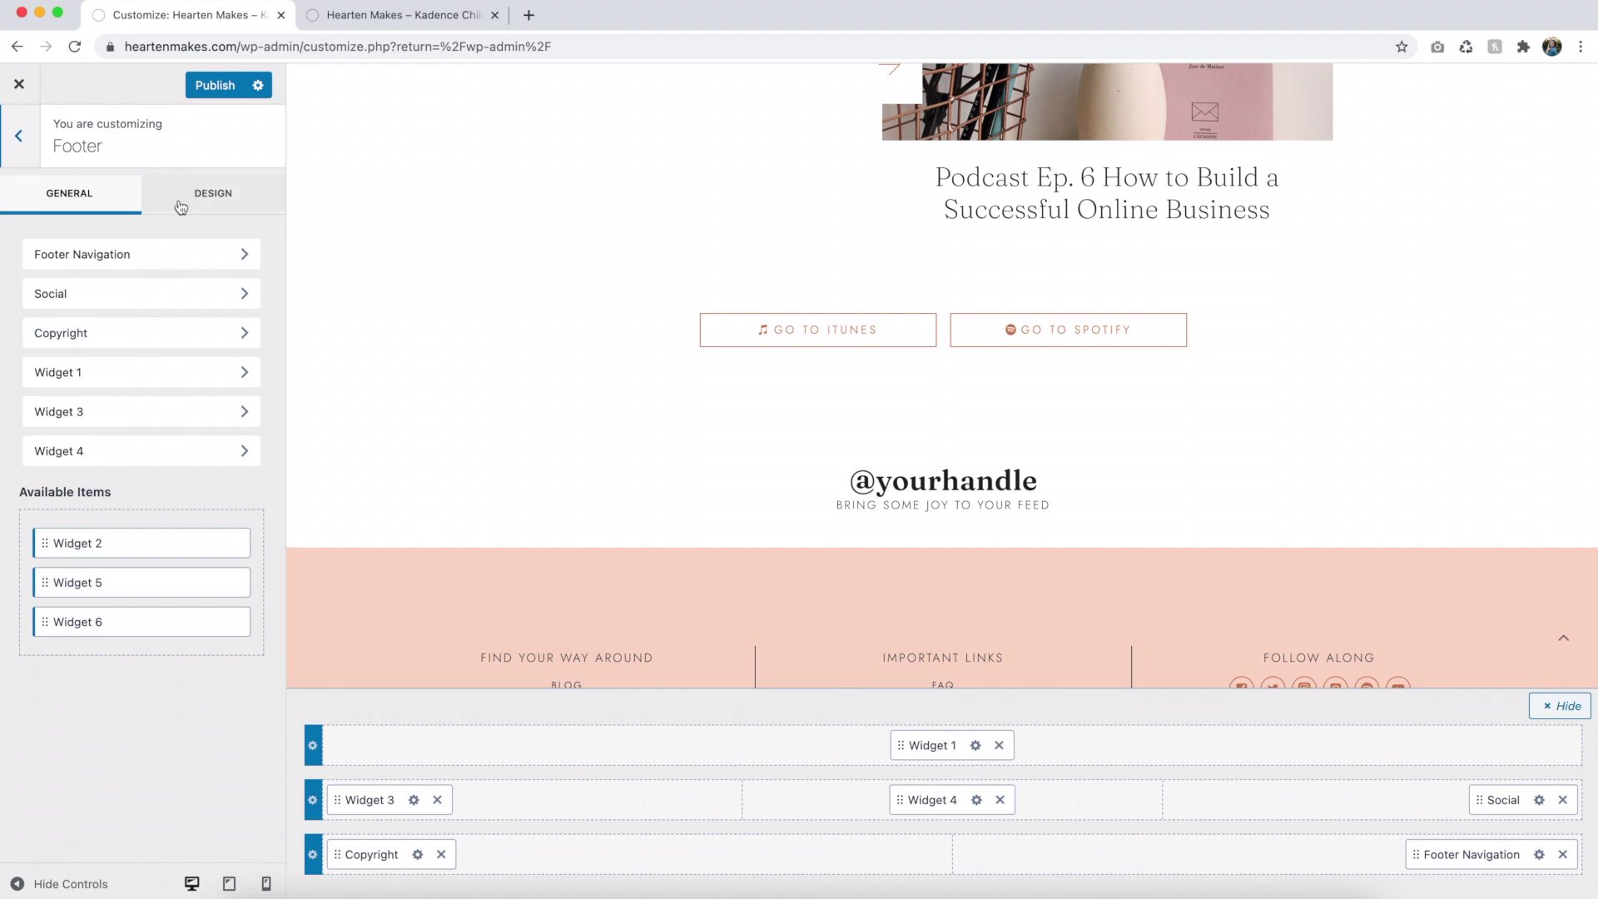
click(213, 201)
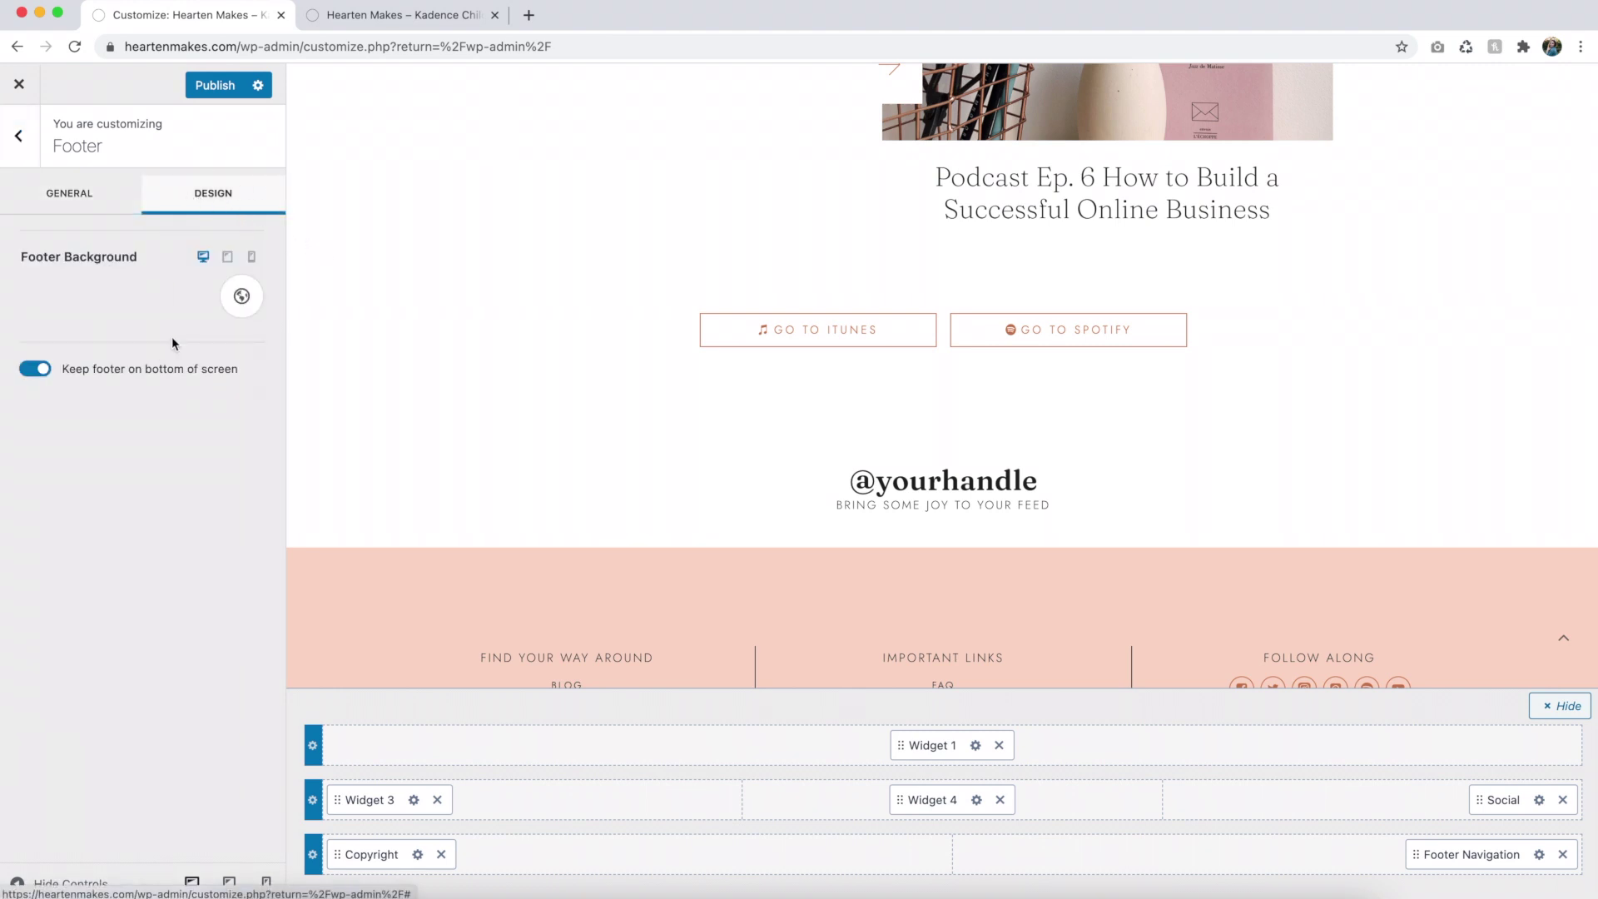
Switch from the footer to the header's design settings and hide the header builder.
click(18, 136)
click(40, 318)
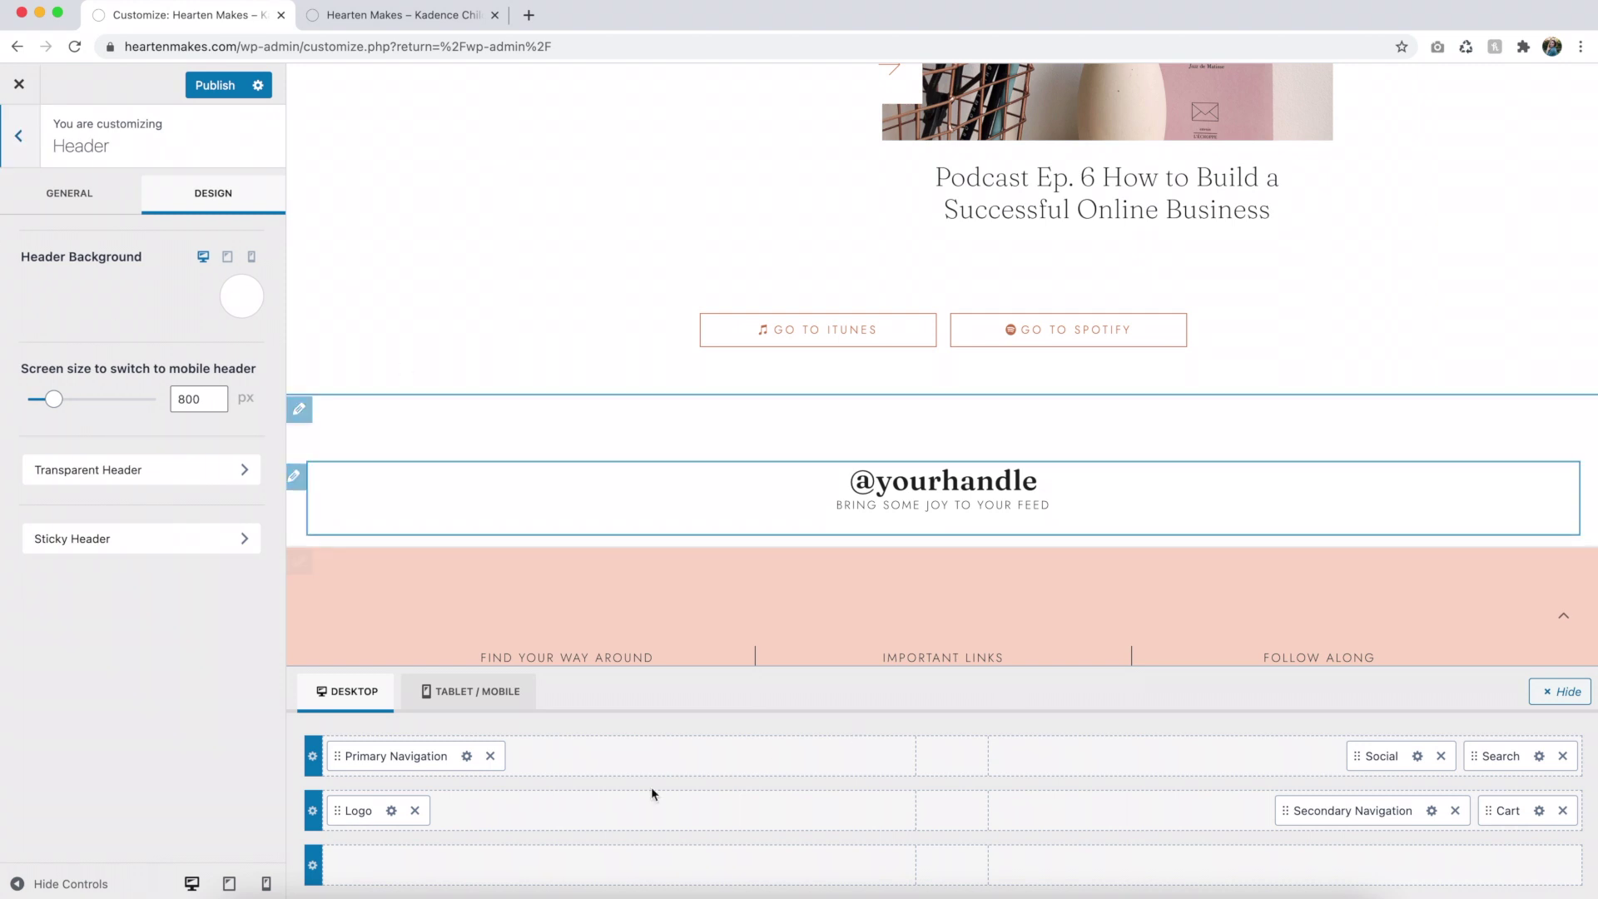
click(1560, 692)
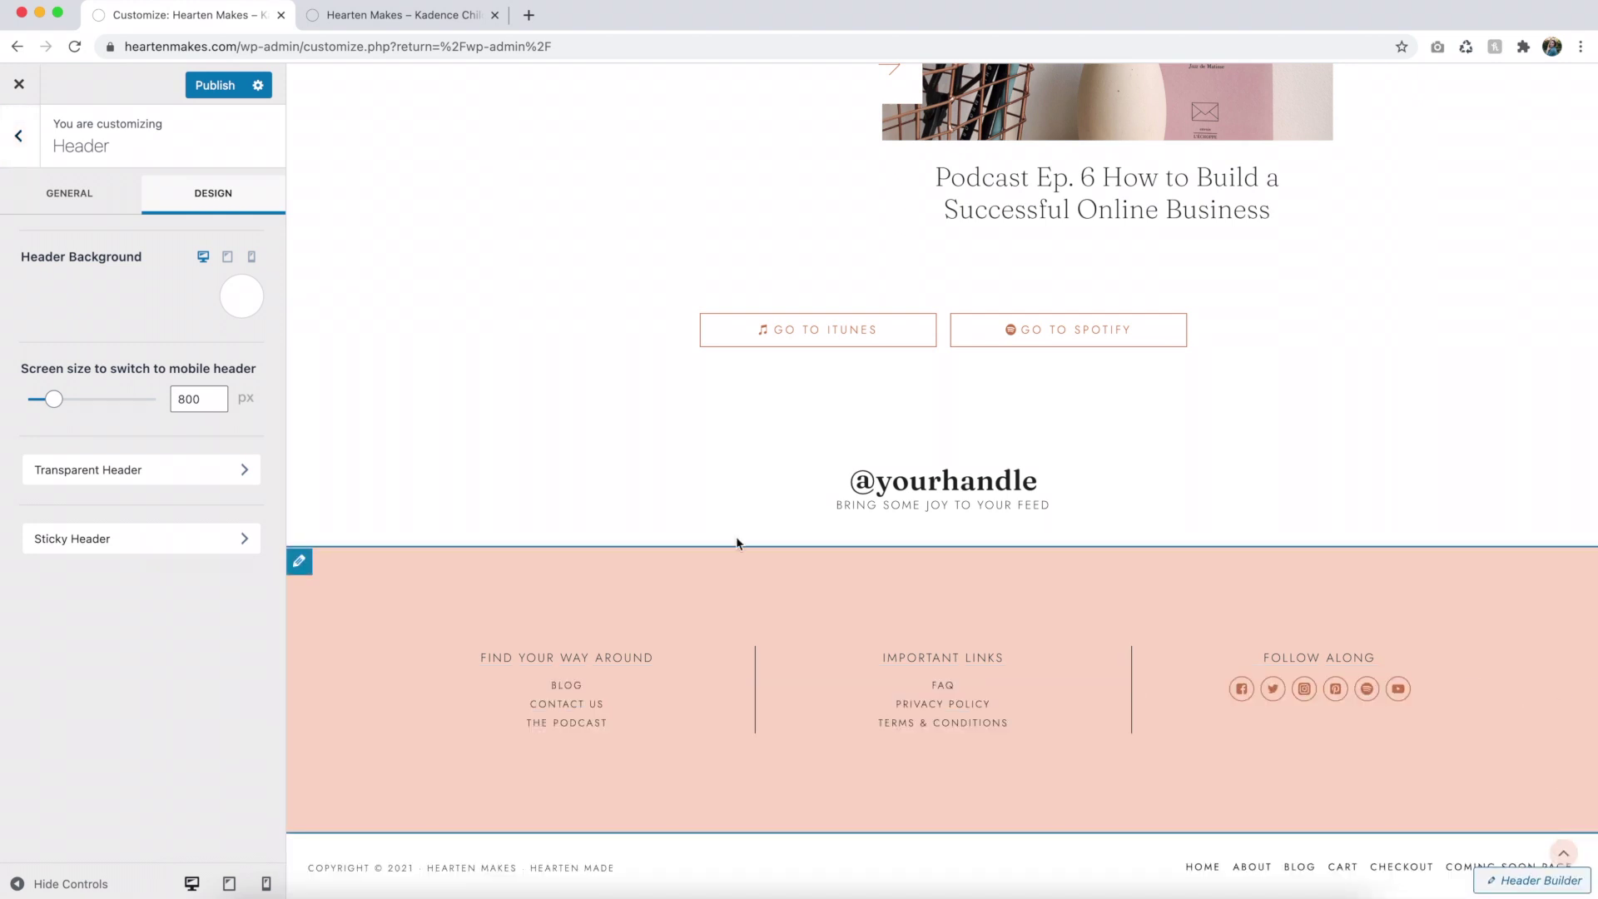